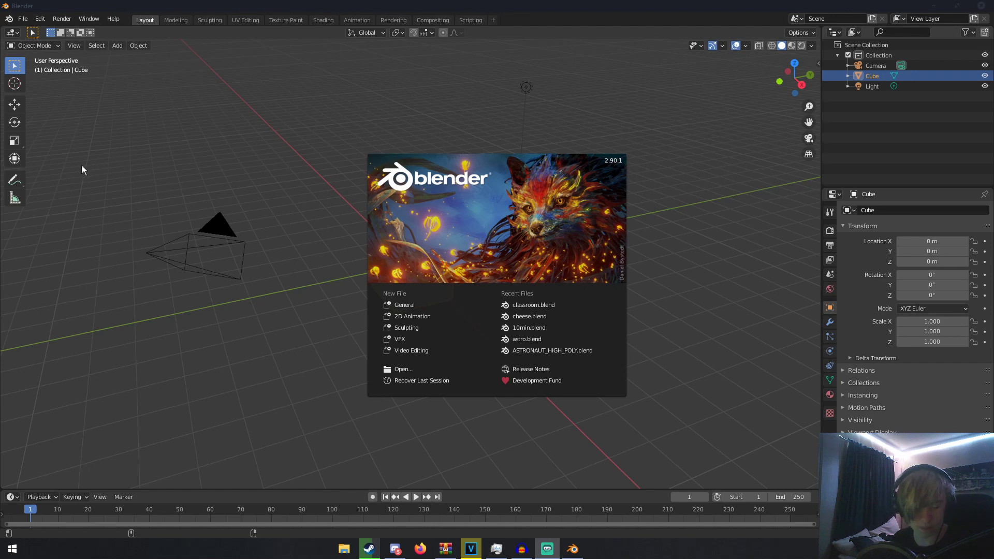
- Dismiss the splash screen, delete the default cube and add a new cube mesh at the origin
click(213, 151)
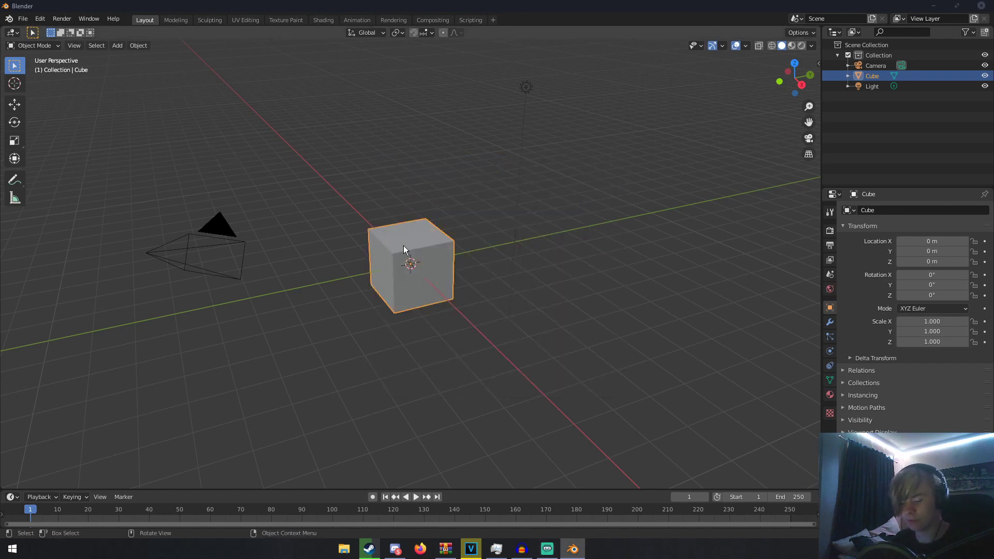
key(Delete)
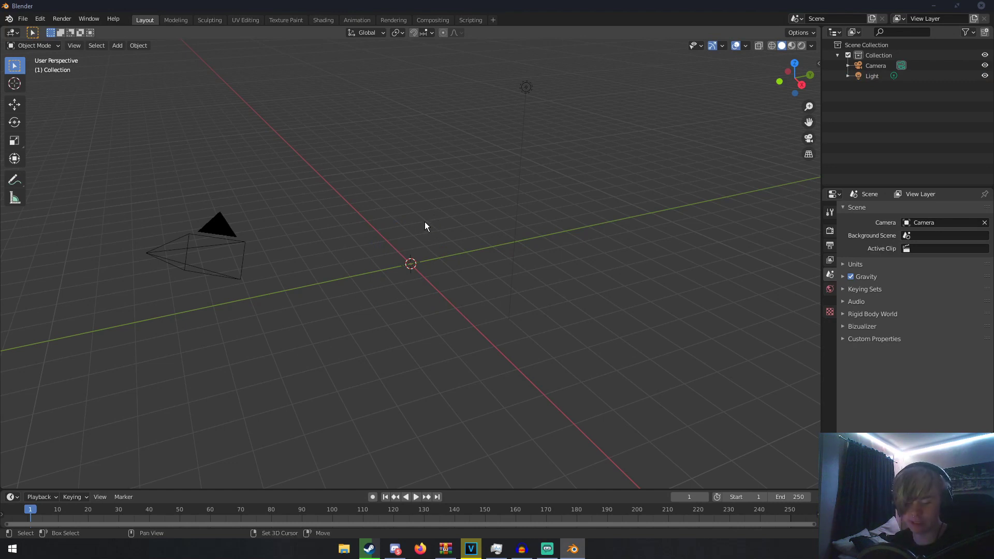
key(shift+a)
mouse_move(425, 222)
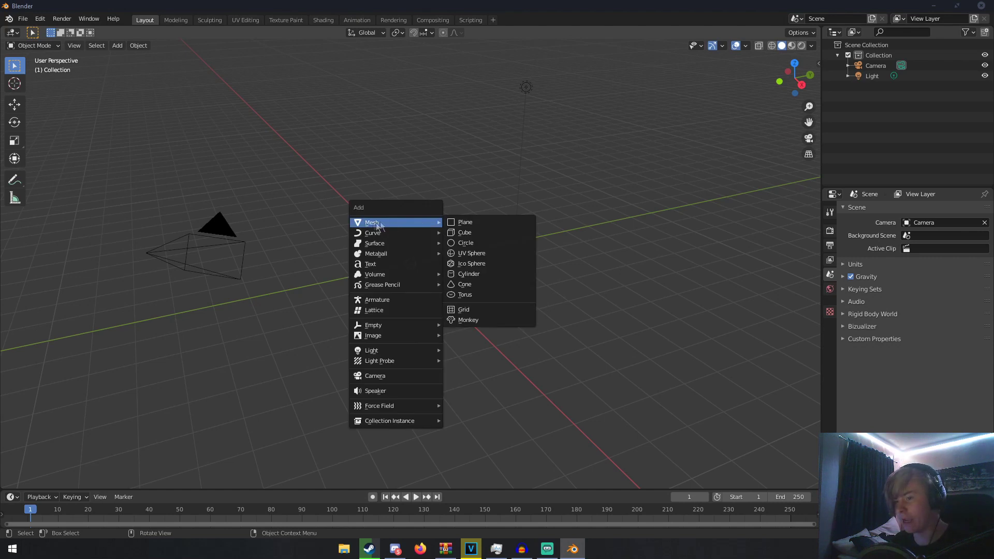
click(474, 232)
middle_drag(462, 237, 412, 197)
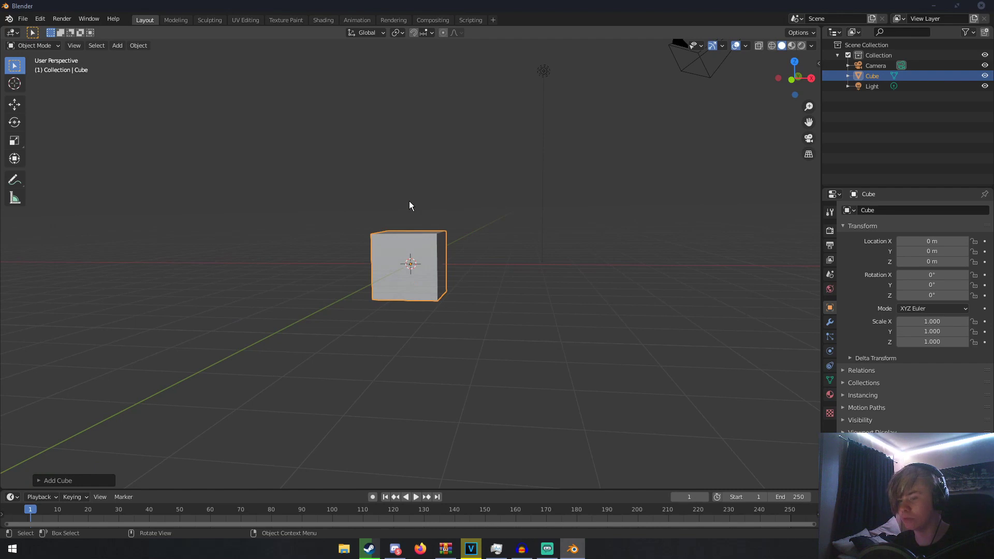
- Flatten the cube along Z and enlarge it into a broad slab, scaled about 4.52 in X and Y and 0.42 in Z
key(s)
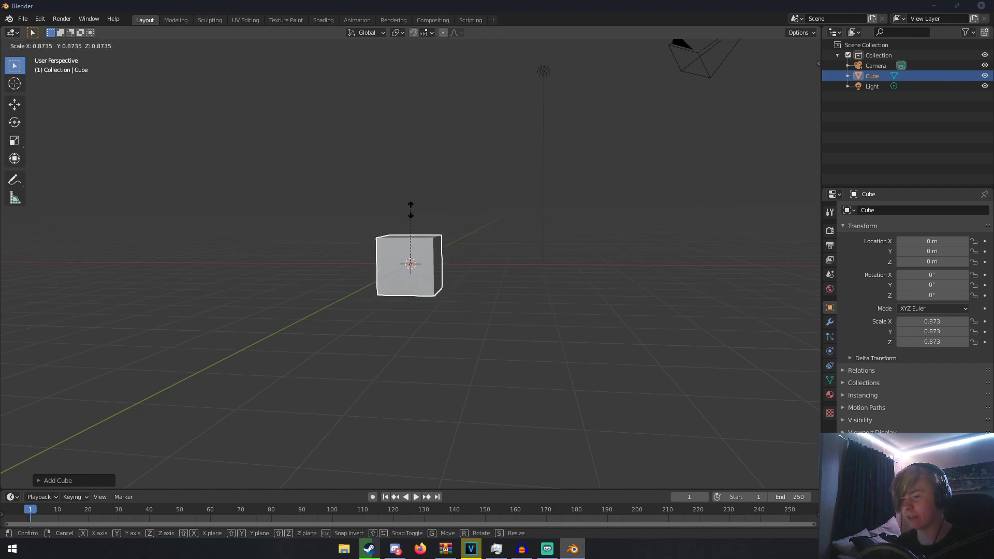
key(z)
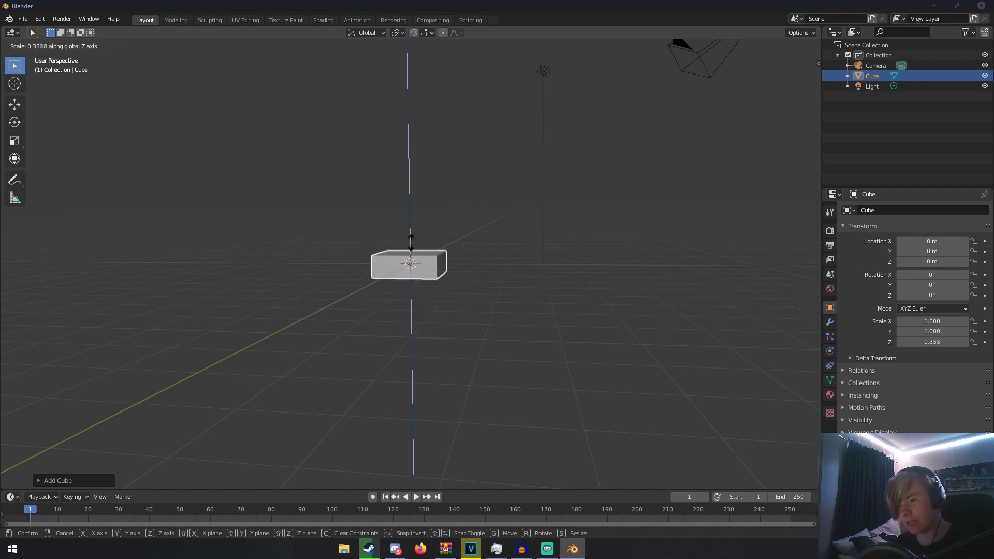
click(411, 263)
key(s)
click(614, 299)
middle_drag(614, 300, 557, 309)
key(s)
click(579, 343)
middle_drag(474, 298, 415, 281)
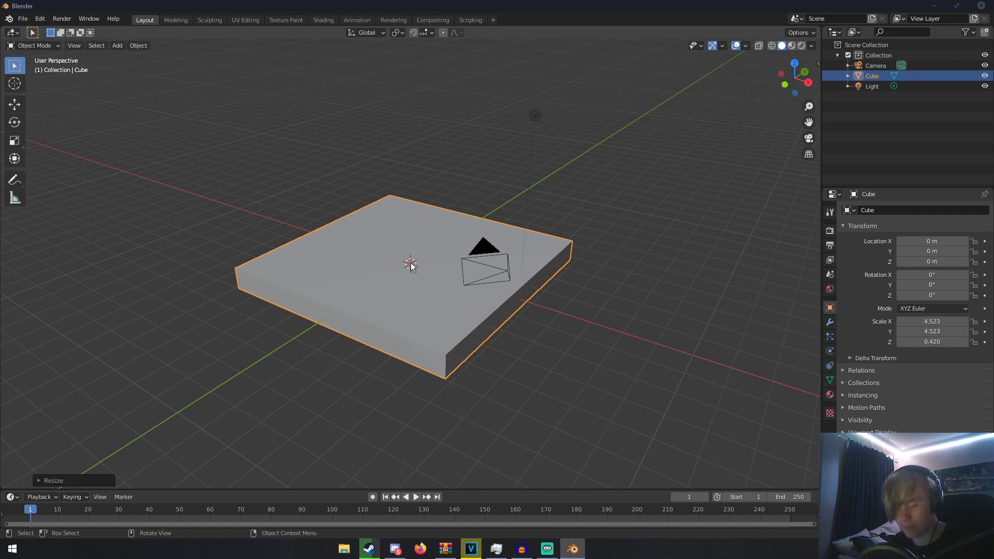
- Subdivide the whole slab mesh six times in Edit Mode
key(Tab)
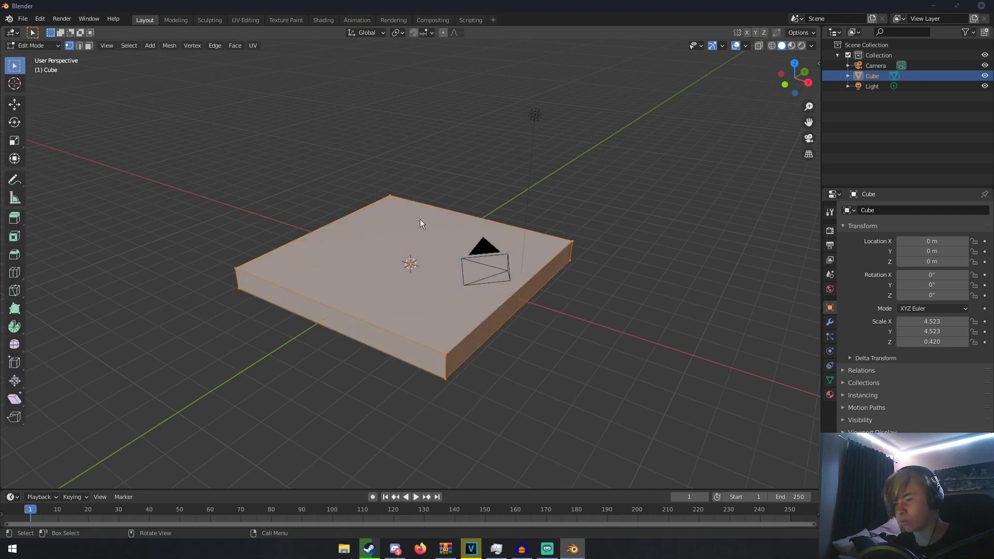
right_click(388, 220)
click(369, 223)
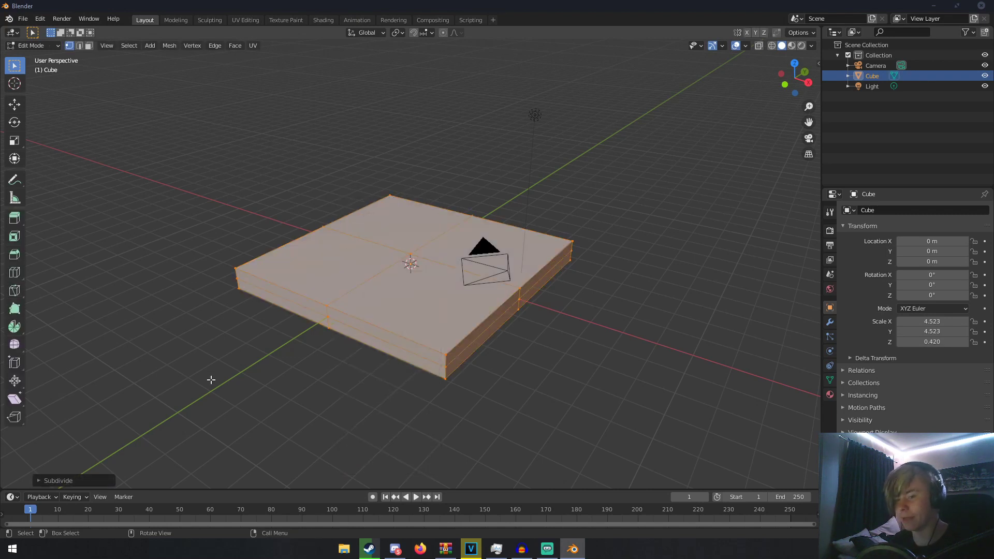
right_click(376, 300)
click(376, 300)
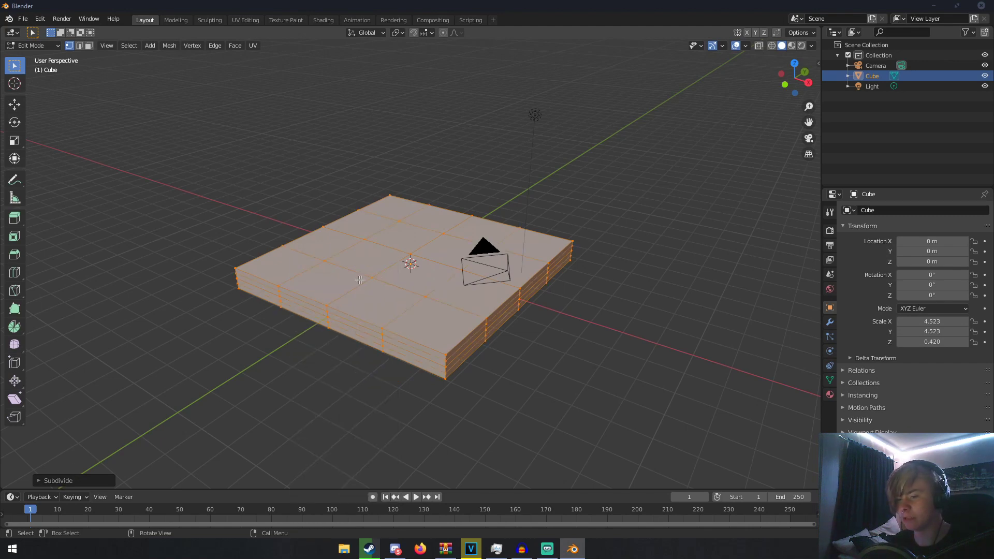
right_click(398, 274)
click(398, 274)
right_click(397, 275)
click(398, 274)
right_click(398, 274)
click(397, 274)
right_click(398, 273)
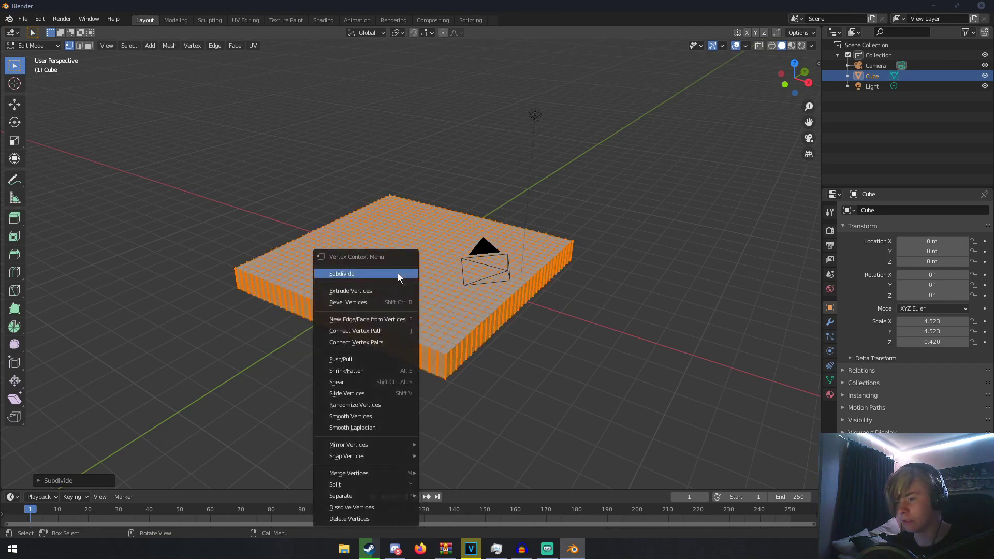
click(398, 273)
- Subdivide the slab mesh one more time and return to Object Mode
middle_drag(399, 274, 509, 294)
scroll(447, 312, up, 5)
scroll(509, 294, down, 5)
middle_drag(694, 188, 651, 260)
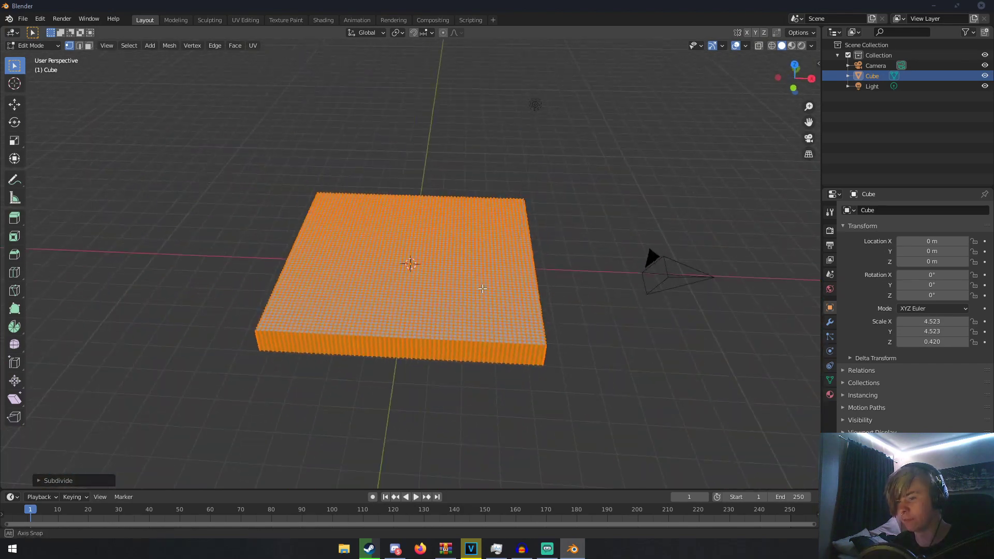
scroll(650, 259, up, 4)
right_click(412, 281)
click(412, 281)
middle_drag(412, 281, 222, 156)
scroll(439, 270, down, 4)
key(Tab)
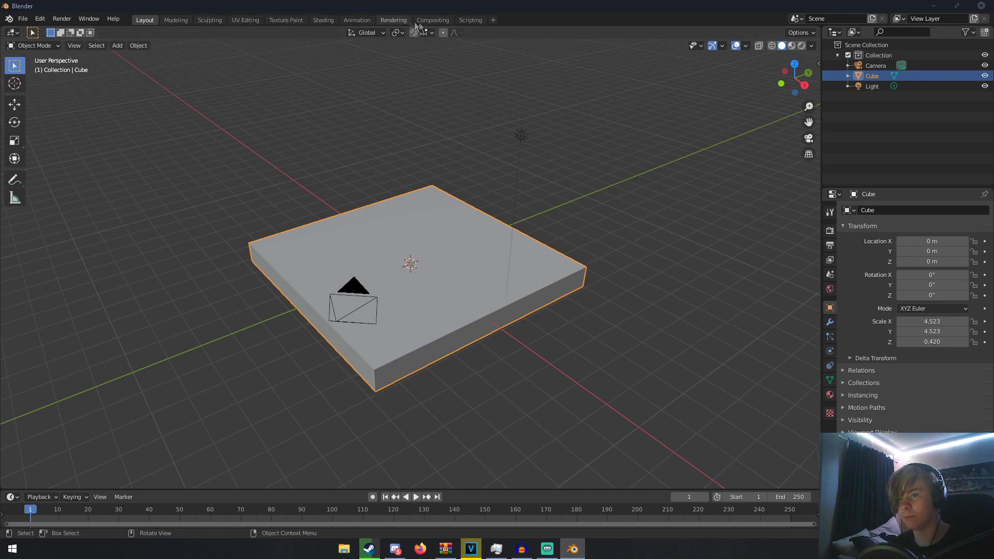
- Switch to the Sculpting workspace and set the Draw brush radius to about 92 px
click(210, 19)
scroll(310, 194, down, 2)
middle_drag(313, 200, 335, 224)
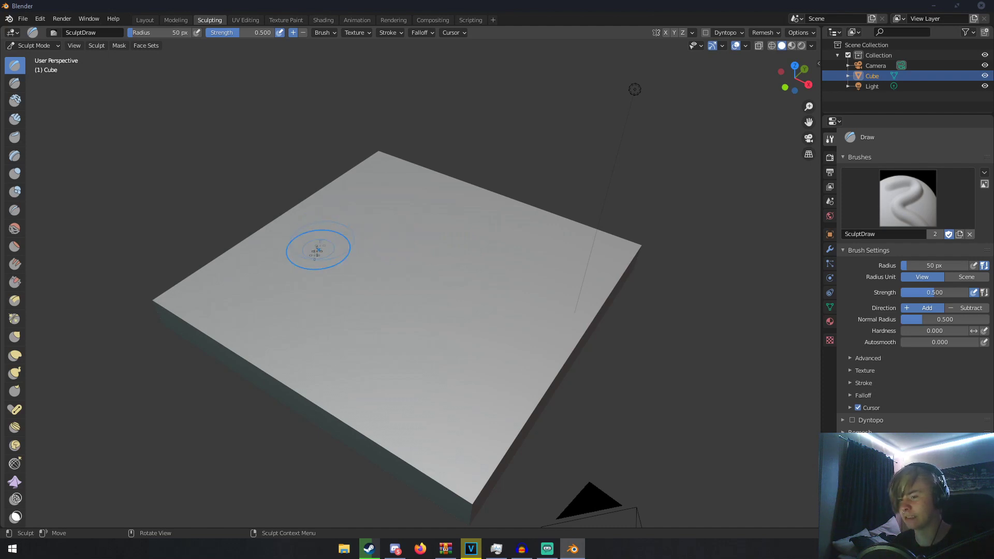
key(f)
click(333, 257)
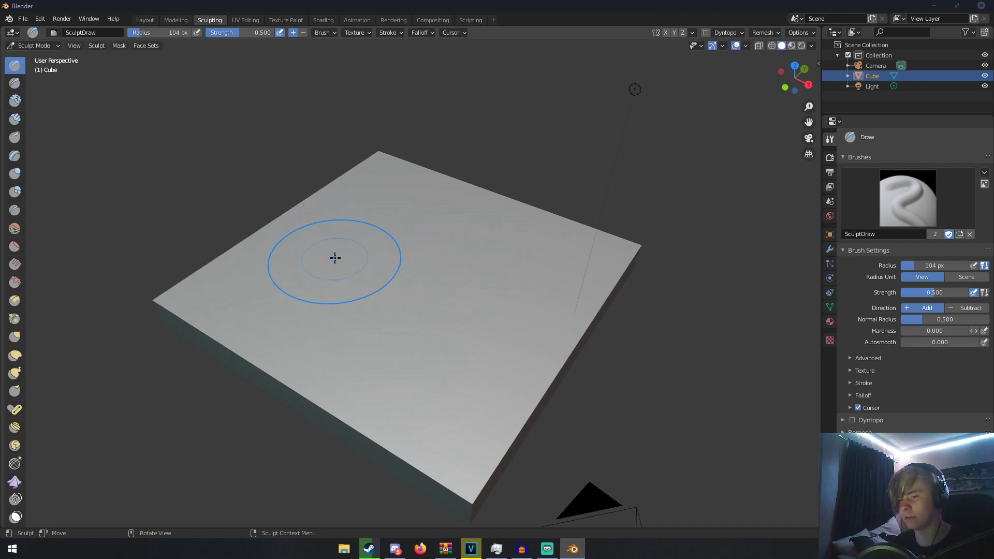
key(f)
click(359, 208)
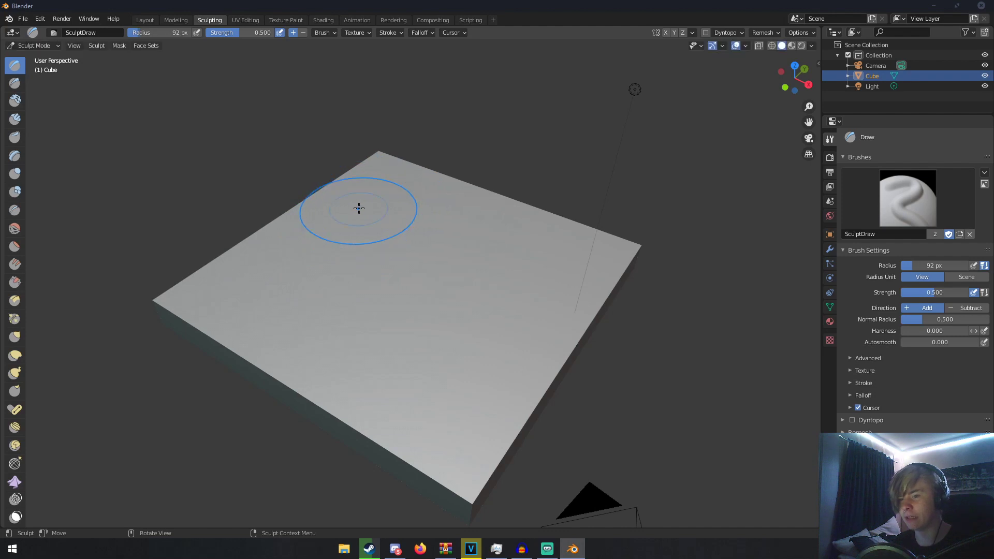
- Raise a mound along one edge of the slab's top surface with the Draw brush
mouse_move(382, 179)
mouse_down()
mouse_move(248, 284)
mouse_move(329, 252)
mouse_up()
middle_drag(388, 177, 381, 282)
drag(382, 306, 321, 282)
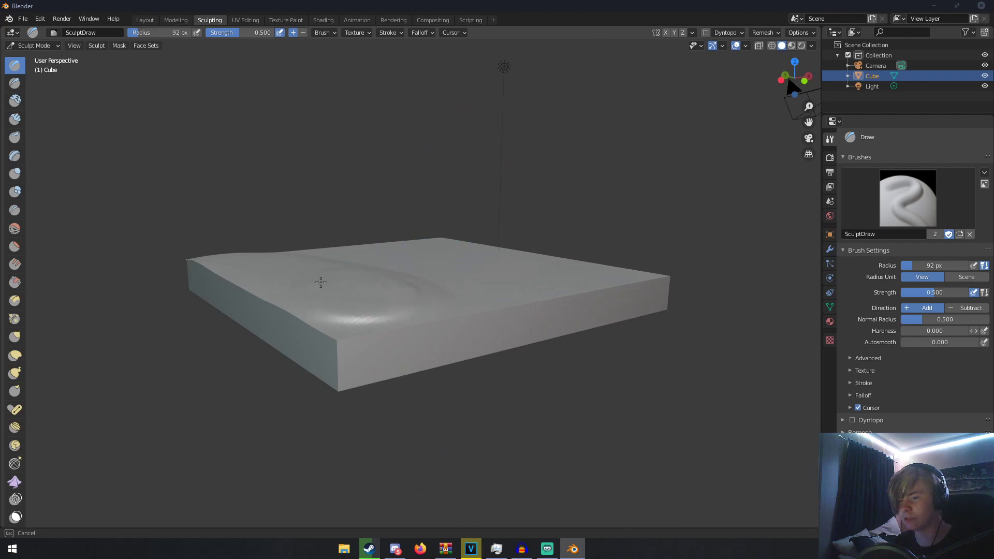
middle_drag(300, 272, 317, 306)
mouse_move(317, 306)
mouse_down()
mouse_move(366, 351)
mouse_move(377, 306)
mouse_up()
mouse_move(377, 306)
middle_down()
mouse_move(386, 302)
mouse_move(355, 277)
middle_up()
- Undo the accidental resize of the slab
key(ctrl+z)
key(ctrl+z)
scroll(326, 282, down, 3)
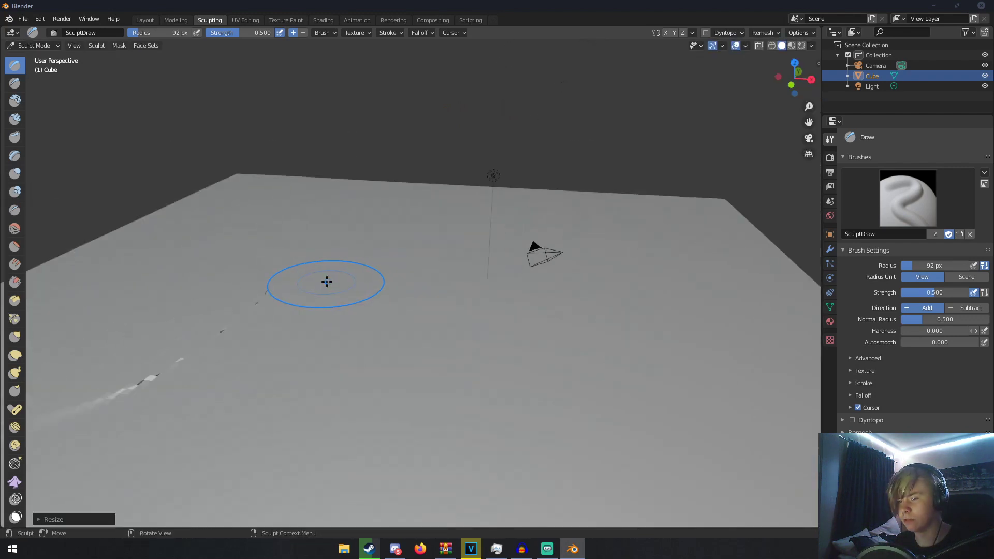
key(ctrl+z)
key(ctrl+z)
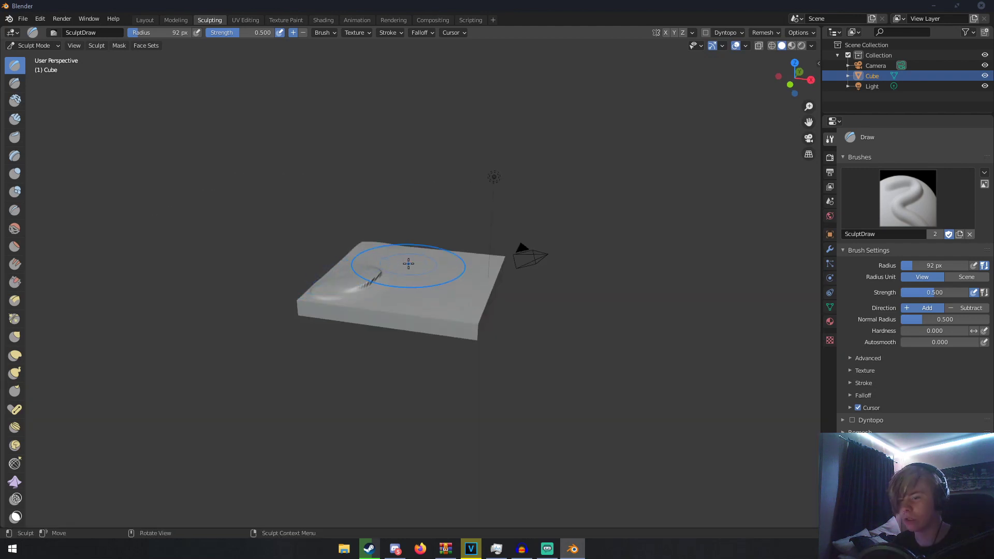
scroll(408, 263, up, 4)
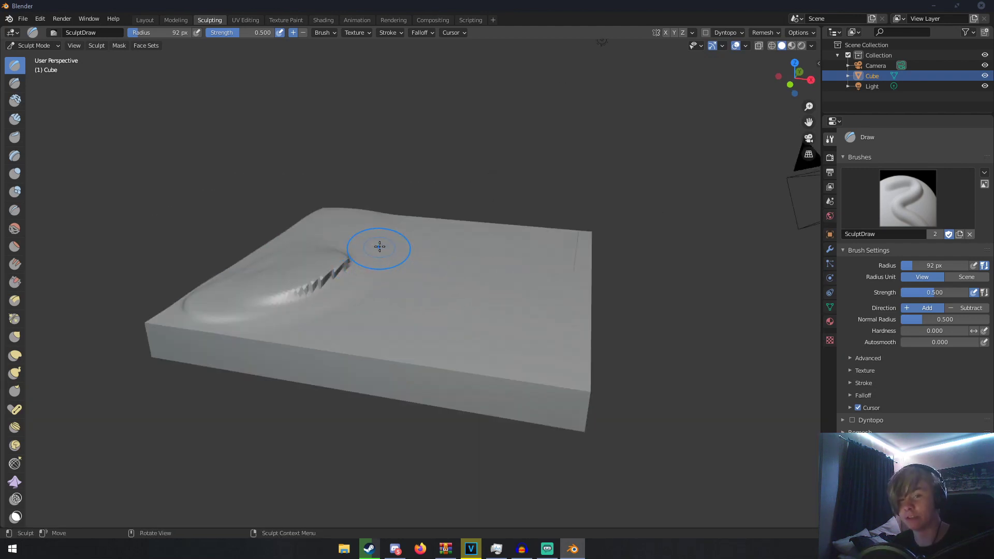
- Smooth the jagged side of the mound with the Smooth brush, and switch back to the Draw brush
key(shift+s)
mouse_move(363, 262)
mouse_down()
mouse_move(341, 272)
mouse_move(346, 262)
mouse_up()
mouse_move(393, 248)
middle_down()
mouse_move(343, 250)
mouse_move(377, 260)
middle_up()
scroll(341, 247, up, 2)
scroll(377, 260, down, 4)
key(x)
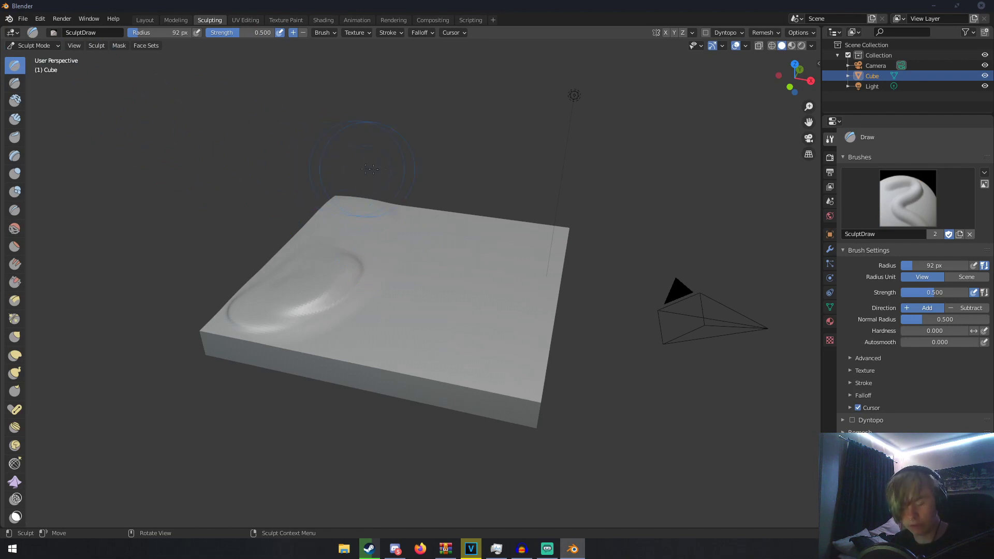
key(s)
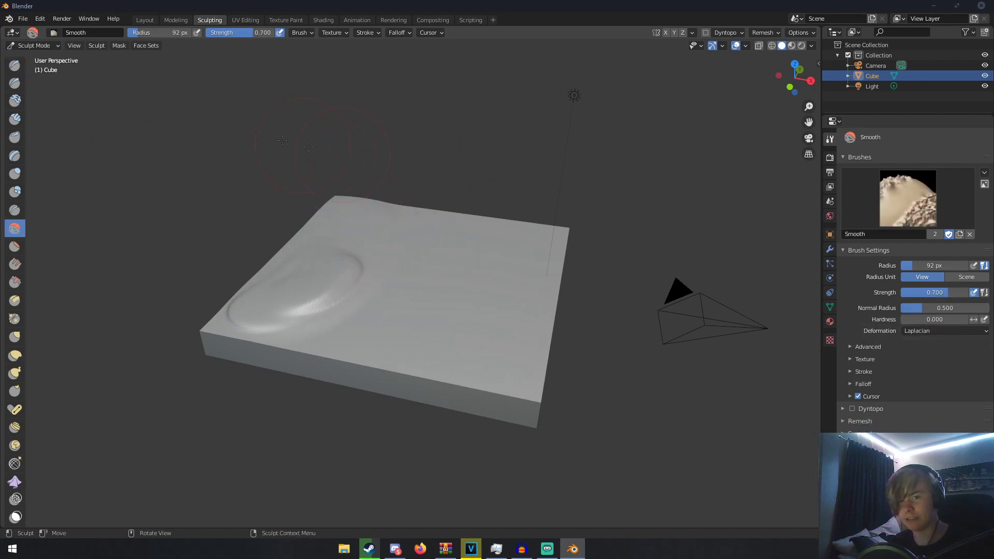
key(x)
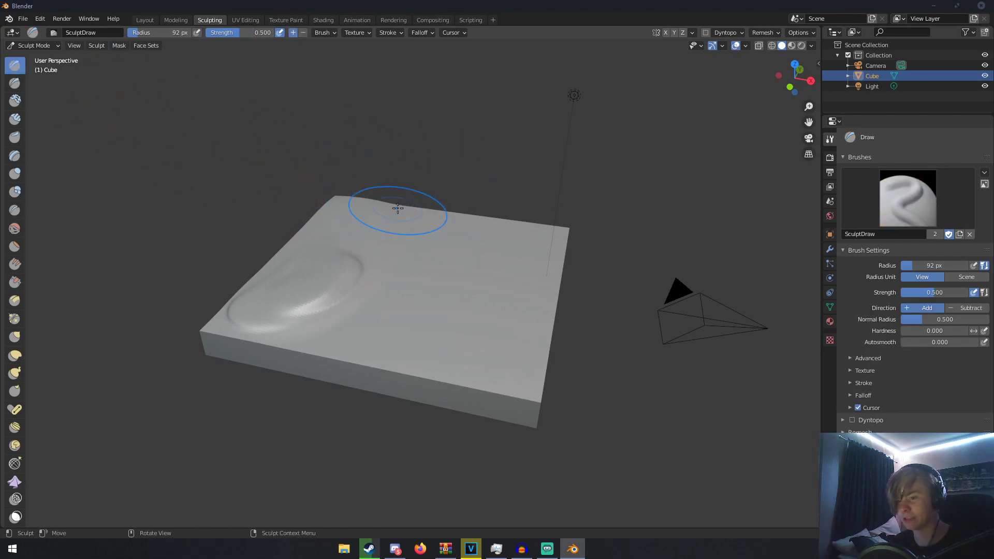
- Extend the mound along the slab's edge into a long ridge reaching both corners
middle_drag(395, 206, 357, 224)
middle_drag(260, 260, 221, 271)
drag(221, 271, 241, 282)
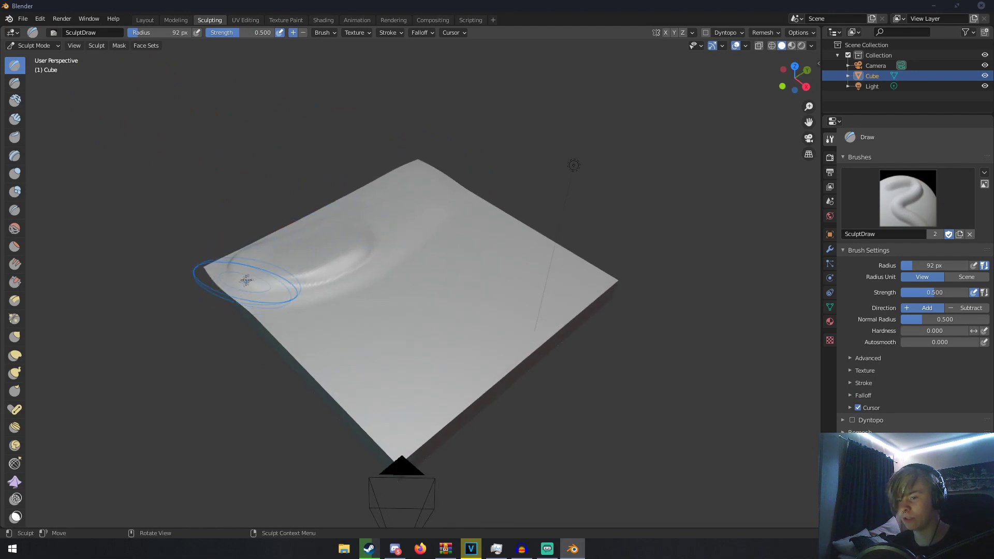
mouse_move(408, 194)
mouse_down()
mouse_move(417, 197)
mouse_move(368, 238)
mouse_up()
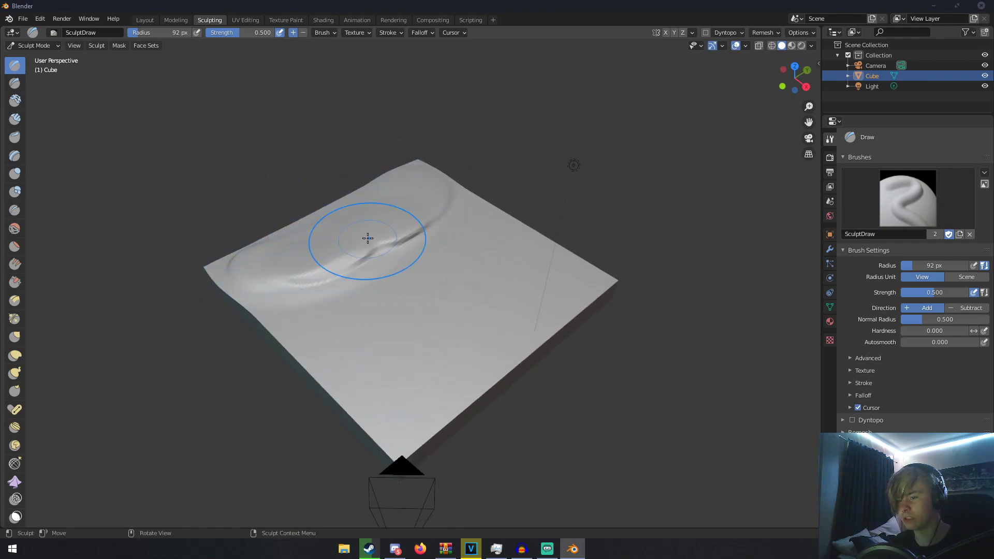
- Raise a second ridge along the opposite side of the slab, leaving a valley between, and build up both ridges
mouse_move(539, 273)
mouse_down()
mouse_move(526, 295)
mouse_move(413, 381)
mouse_move(359, 362)
mouse_move(389, 391)
mouse_up()
middle_drag(506, 322, 478, 266)
mouse_move(523, 295)
mouse_down()
mouse_move(466, 328)
mouse_move(410, 328)
mouse_up()
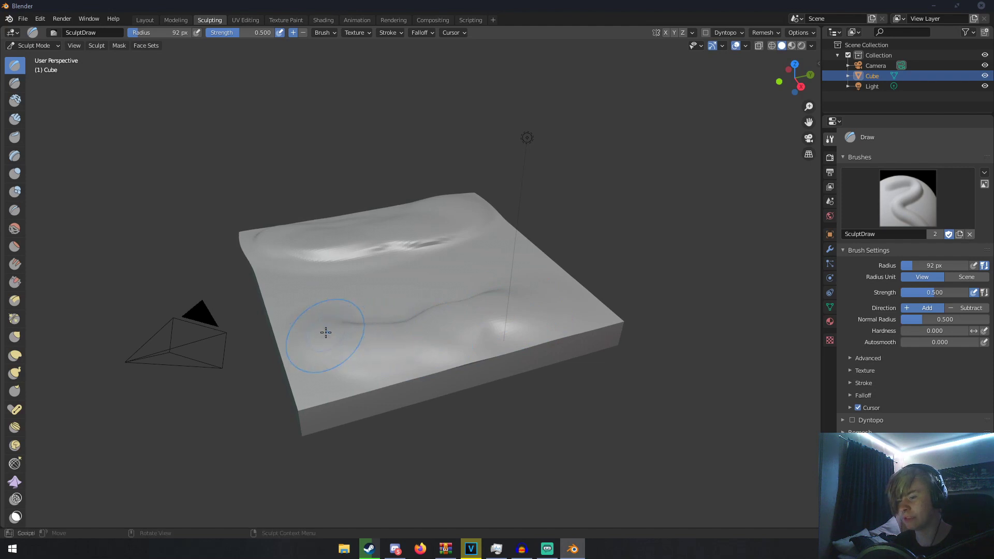
middle_drag(340, 350, 437, 240)
drag(466, 239, 452, 354)
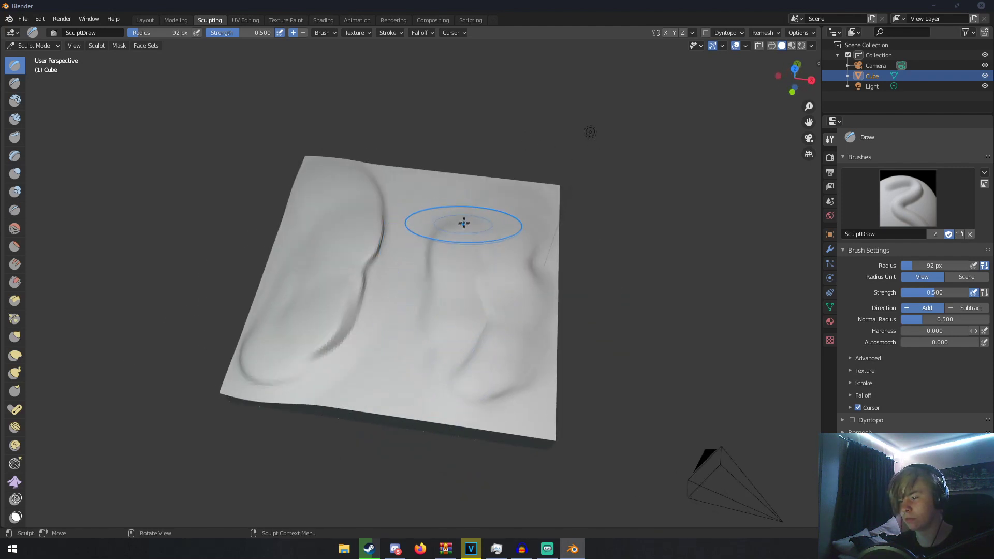
mouse_move(459, 208)
mouse_down()
mouse_move(468, 218)
mouse_move(539, 207)
mouse_move(492, 191)
mouse_move(546, 243)
mouse_move(556, 300)
mouse_move(533, 394)
mouse_move(441, 402)
mouse_move(293, 384)
mouse_move(318, 378)
mouse_move(247, 387)
mouse_move(236, 352)
mouse_move(323, 173)
mouse_move(345, 179)
mouse_up()
key(s)
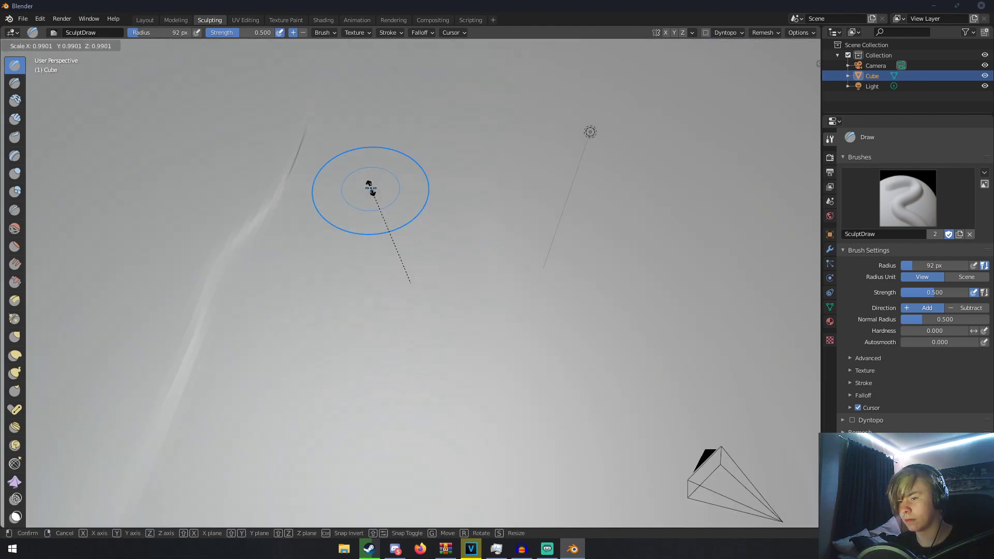
click(371, 189)
key(ctrl+z)
key(ctrl+z)
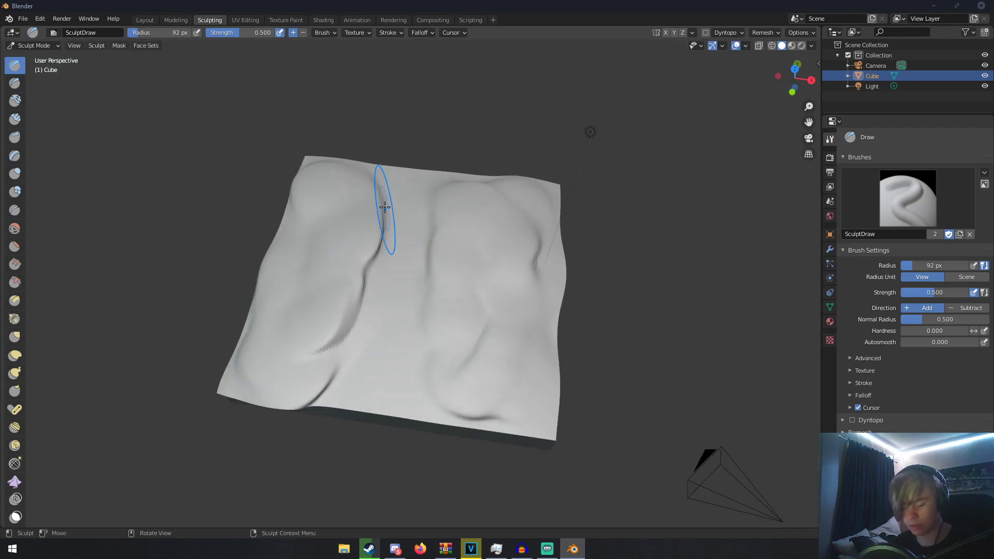
- Smooth the creases on both ridges with the Smooth brush
key(shift+s)
drag(383, 207, 380, 231)
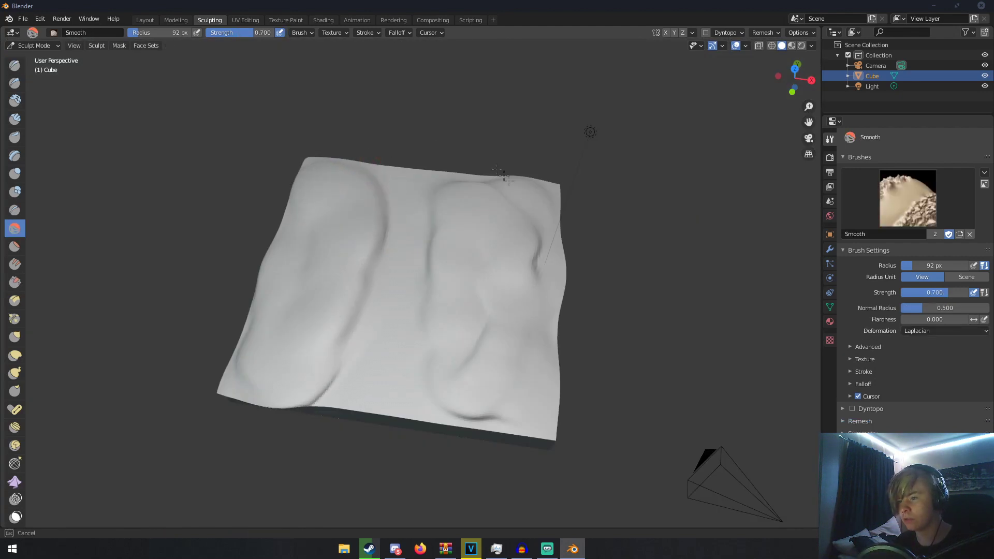
drag(531, 417, 452, 386)
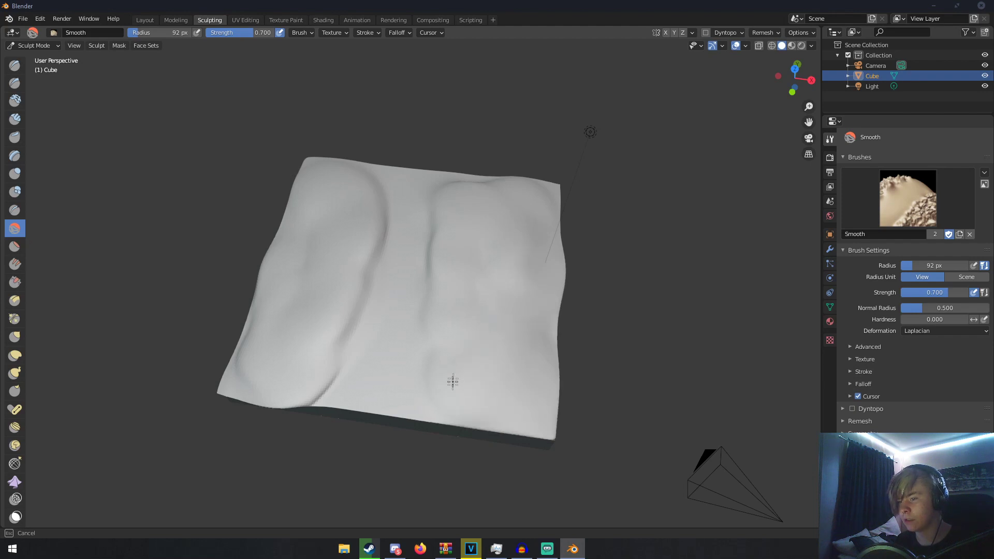
- Sculpt the channel running between the two ridges with the Draw brush
mouse_move(429, 203)
middle_down()
mouse_move(330, 147)
mouse_move(369, 200)
mouse_move(393, 208)
middle_up()
click(17, 66)
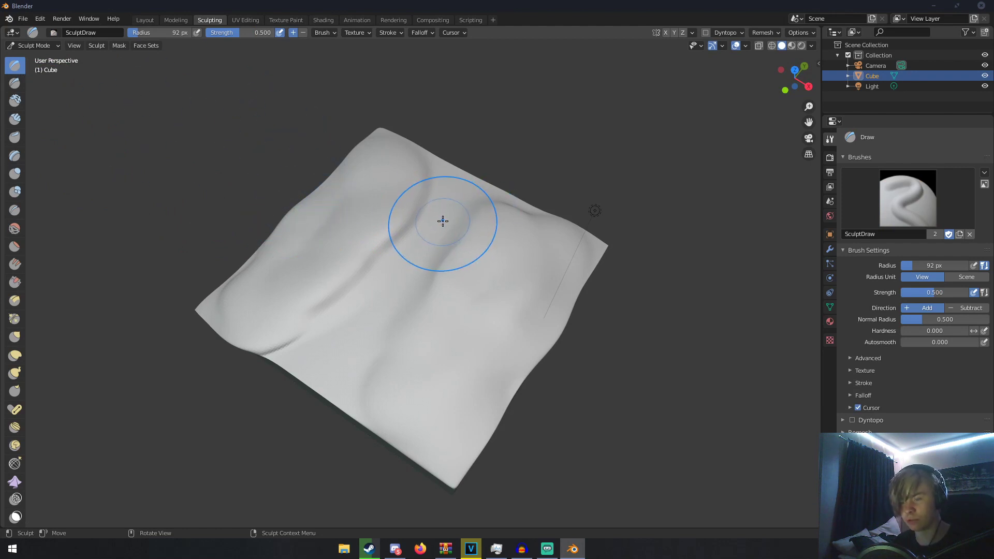
mouse_move(443, 222)
mouse_down()
mouse_move(320, 382)
mouse_move(395, 278)
mouse_up()
mouse_move(395, 278)
middle_down()
mouse_move(366, 206)
mouse_move(373, 179)
mouse_move(515, 229)
middle_up()
mouse_move(515, 229)
mouse_down()
mouse_move(515, 237)
mouse_move(544, 240)
mouse_up()
mouse_move(543, 240)
middle_down()
mouse_move(638, 244)
mouse_move(566, 233)
mouse_move(544, 262)
mouse_move(413, 284)
middle_up()
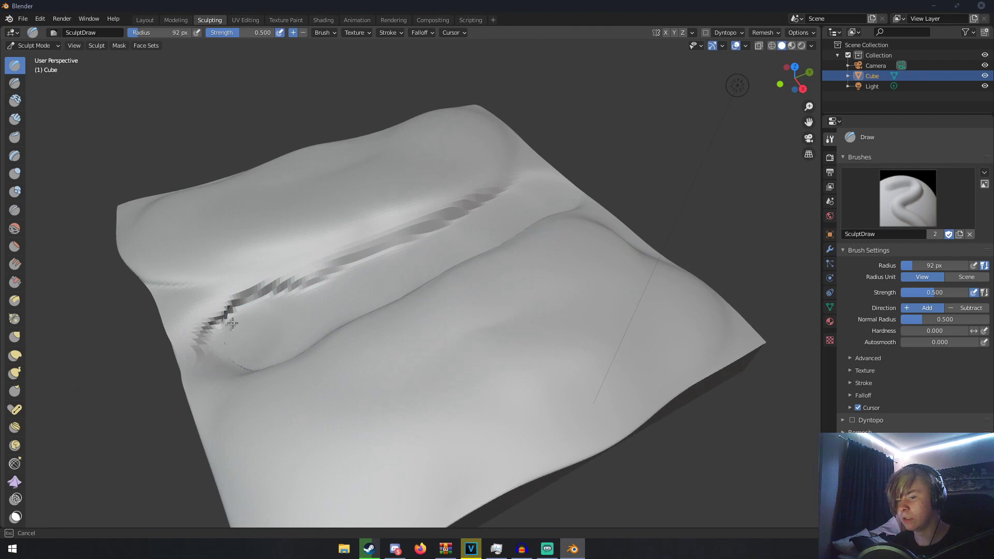
- Smooth the jagged channel between the ridges and the surrounding terrain surface
mouse_move(225, 324)
shift+mouse_down()
mouse_move(356, 268)
mouse_move(496, 169)
mouse_move(448, 235)
shift+mouse_up()
middle_drag(528, 218, 631, 235)
mouse_move(355, 155)
mouse_down()
mouse_move(395, 241)
mouse_move(394, 220)
mouse_move(511, 393)
mouse_move(530, 400)
mouse_move(444, 469)
mouse_move(490, 442)
mouse_up()
mouse_move(464, 406)
middle_down()
mouse_move(313, 380)
mouse_move(333, 348)
mouse_move(441, 325)
middle_up()
scroll(362, 341, down, 4)
middle_drag(498, 312, 461, 273)
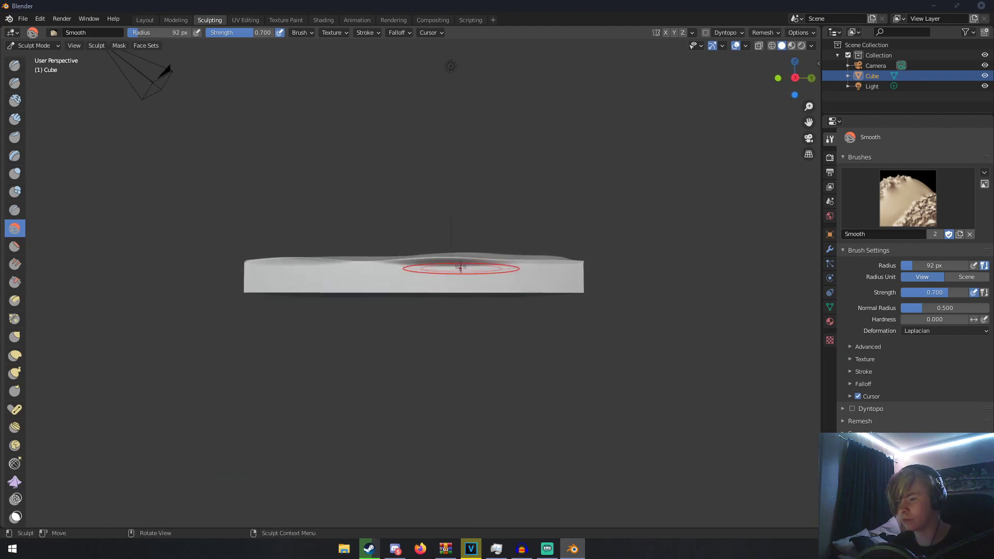
- Smooth the block's outer edge where the valley between the ridges runs out, using the Smooth brush
drag(454, 261, 493, 265)
mouse_move(446, 263)
middle_down()
mouse_move(466, 295)
mouse_move(443, 267)
middle_up()
drag(442, 266, 436, 263)
middle_drag(438, 264, 474, 288)
drag(518, 304, 528, 302)
middle_drag(515, 310, 436, 301)
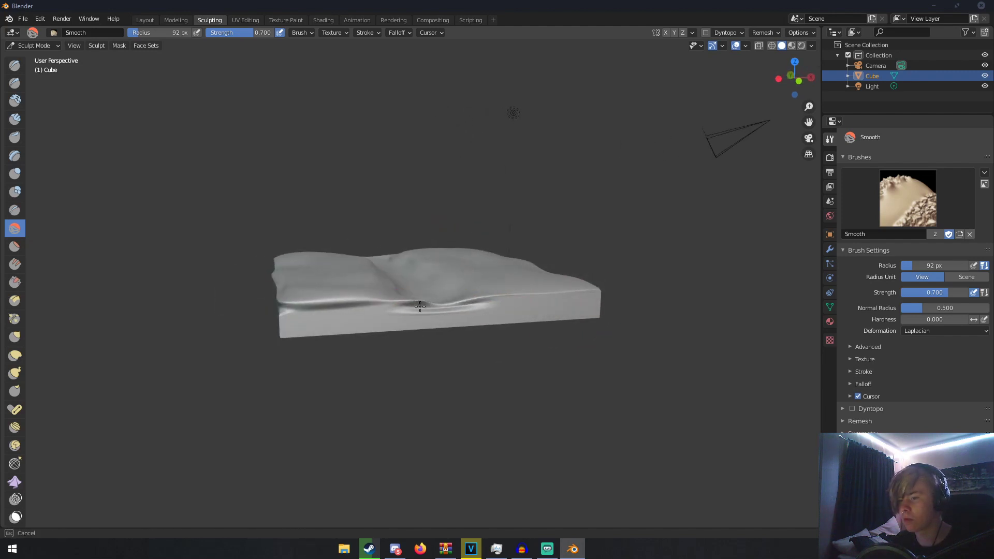
middle_drag(466, 306, 461, 311)
- Switch to the Layout workspace, add a plane and raise it into the valley between the two ridges
click(145, 20)
mouse_move(411, 148)
middle_down()
mouse_move(516, 169)
mouse_move(456, 171)
middle_up()
scroll(520, 175, up, 5)
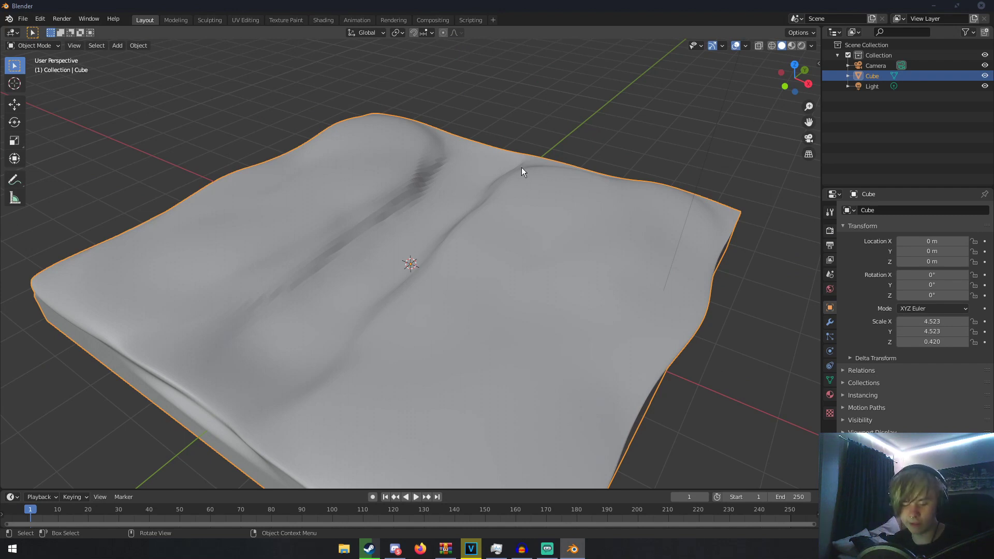
key(shift+a)
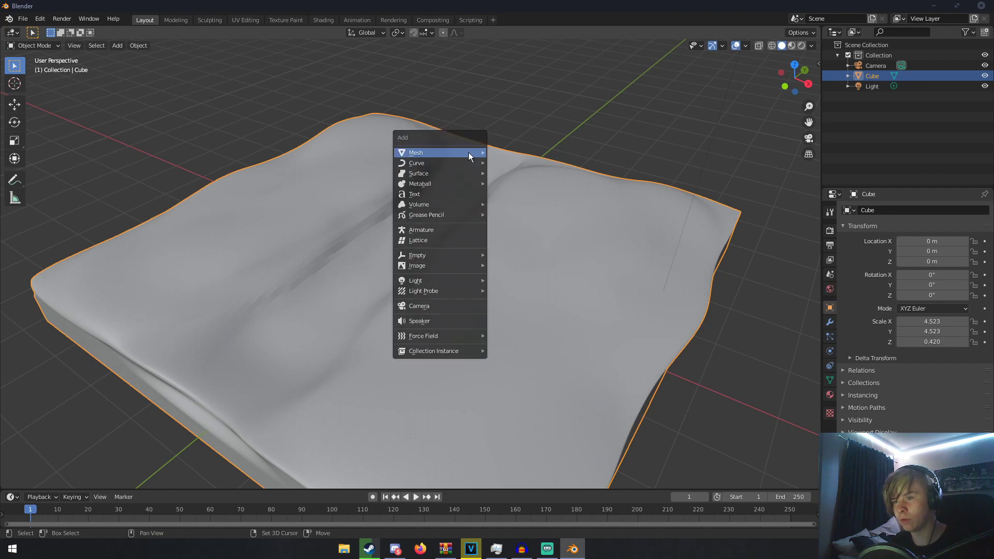
mouse_move(468, 152)
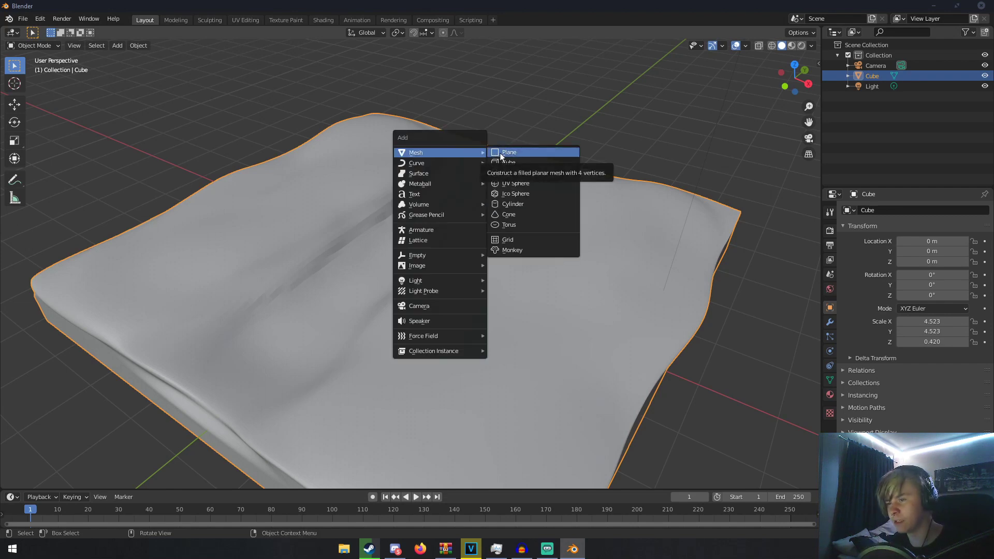
click(545, 154)
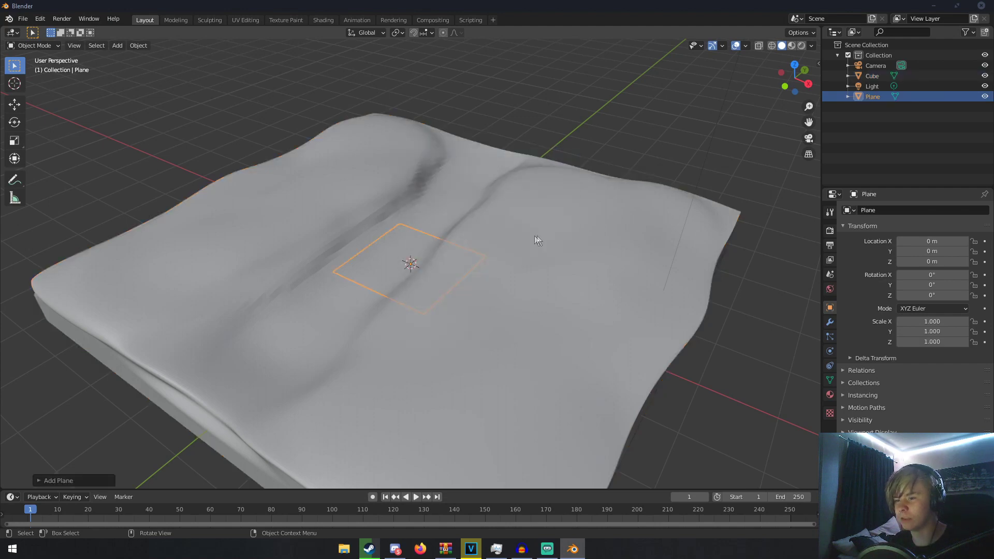
middle_drag(536, 235, 595, 193)
key(g)
click(585, 173)
- Scale the plane to about 4.452 along Y and 1.314 along X so it fills the valley
middle_drag(583, 172, 446, 236)
key(s)
key(y)
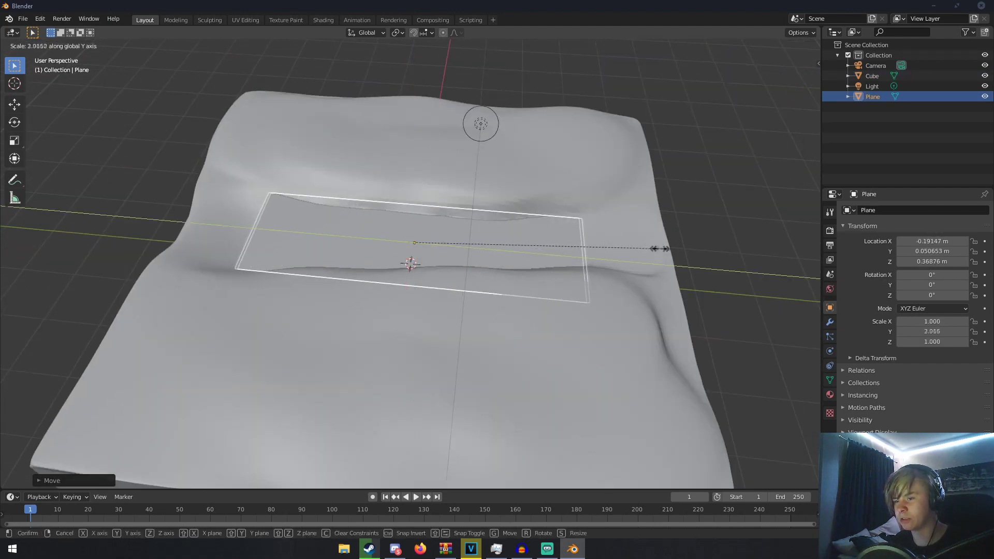
click(774, 244)
middle_drag(553, 288, 638, 262)
middle_drag(498, 322, 408, 243)
key(s)
key(x)
click(595, 325)
scroll(396, 299, up, 2)
scroll(416, 279, down, 4)
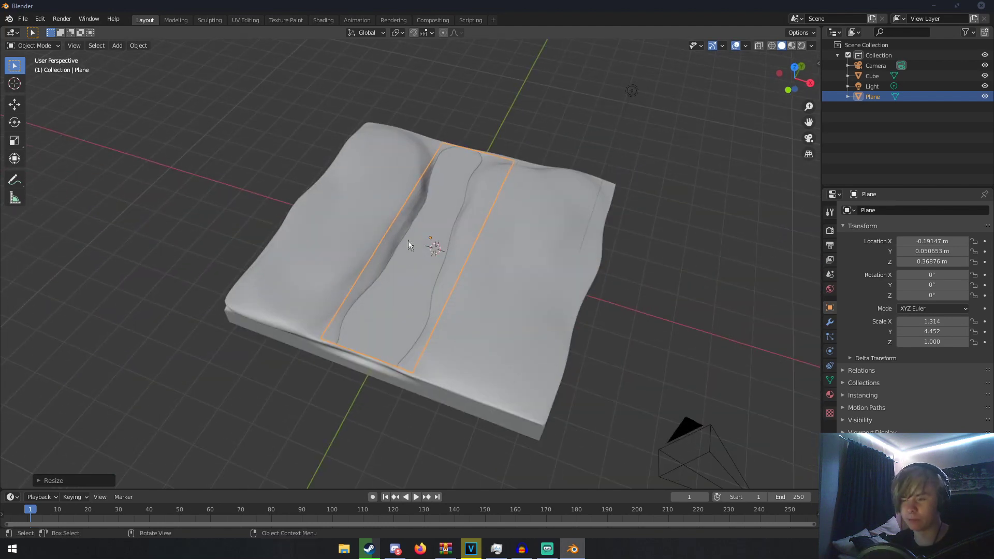
- Subdivide the plane's mesh with 12 cuts
key(Tab)
right_click(409, 239)
click(409, 237)
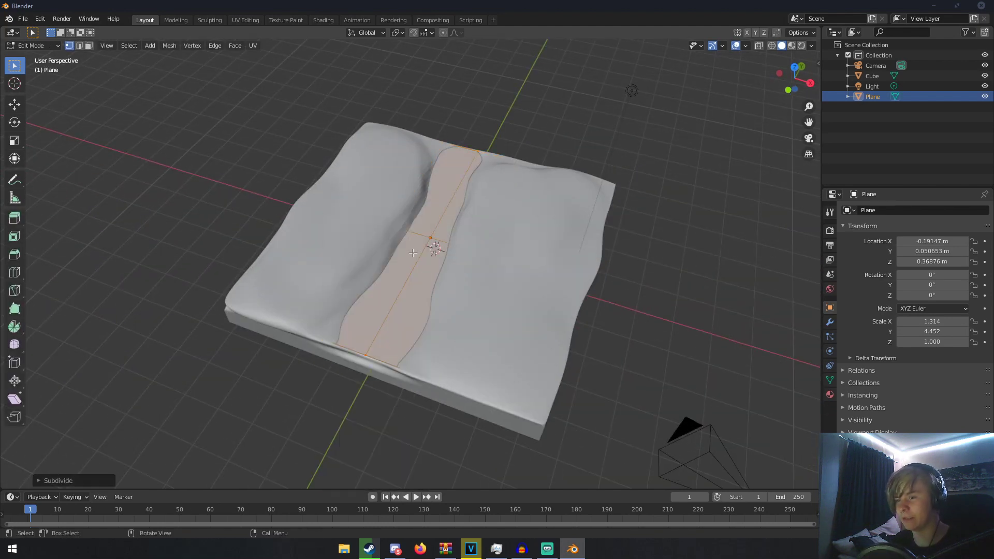
click(52, 478)
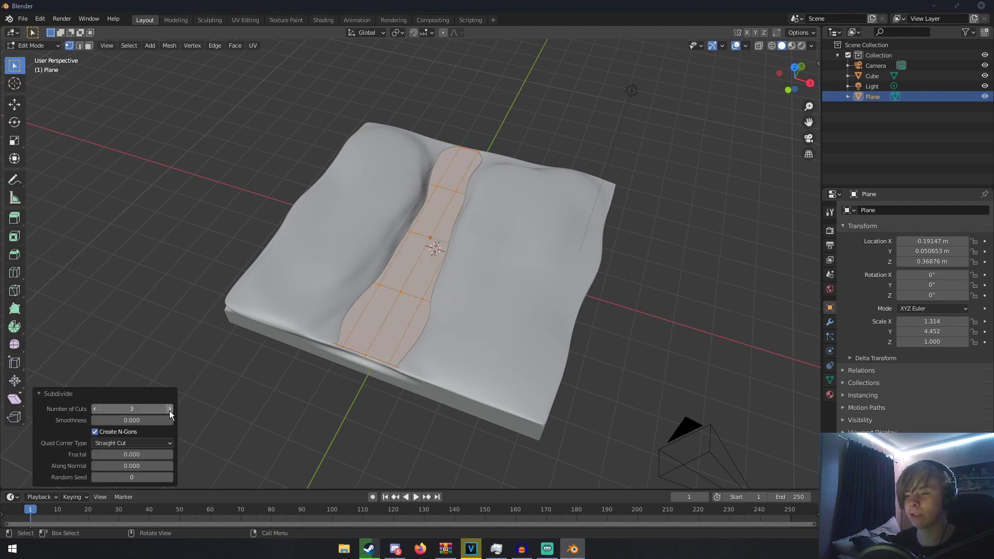
click(144, 409)
key(Return)
click(138, 409)
text(12)
key(Return)
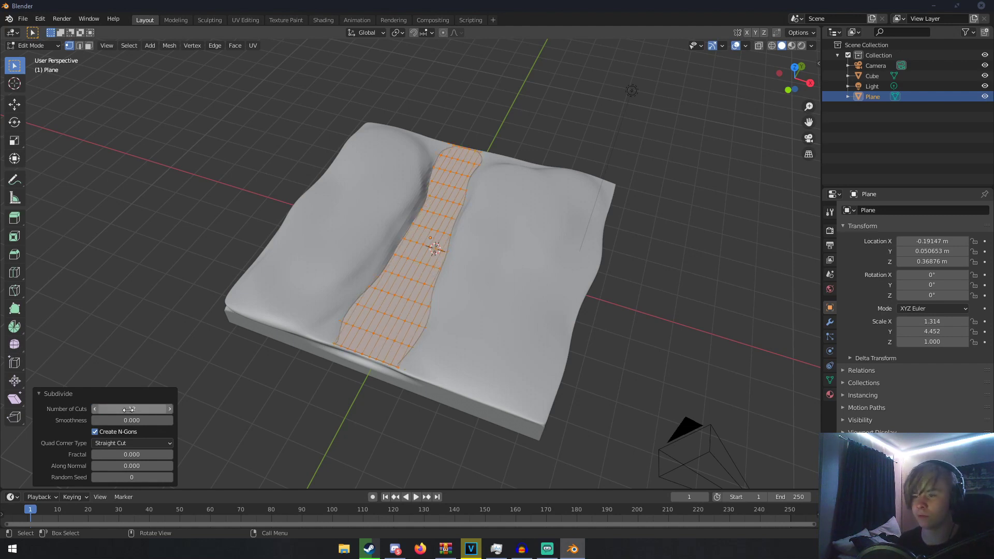
click(99, 395)
middle_drag(474, 272, 398, 265)
scroll(423, 260, up, 4)
scroll(479, 262, down, 3)
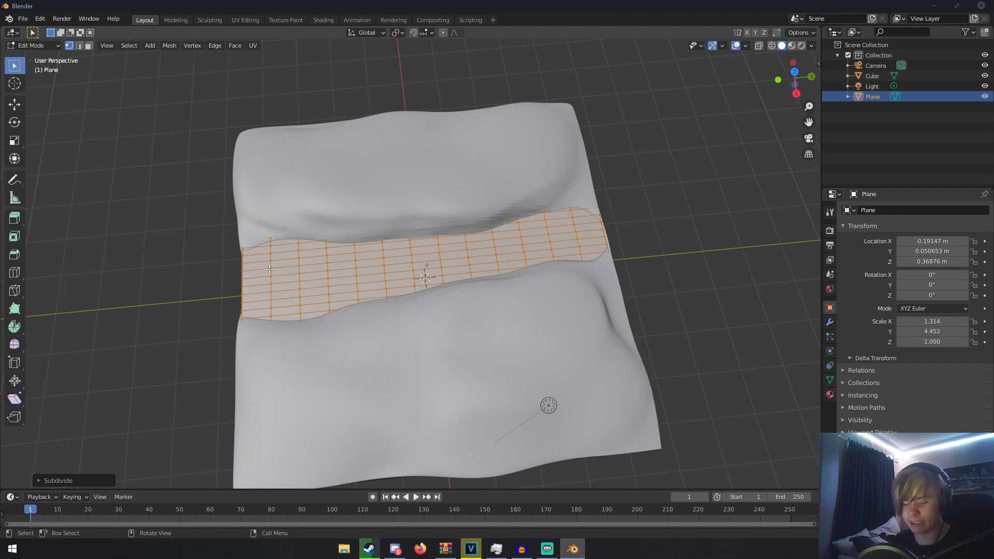
- Add centred crosswise loop cuts between the existing divisions along most of the plane's length, and return to Object Mode
key(ctrl+r)
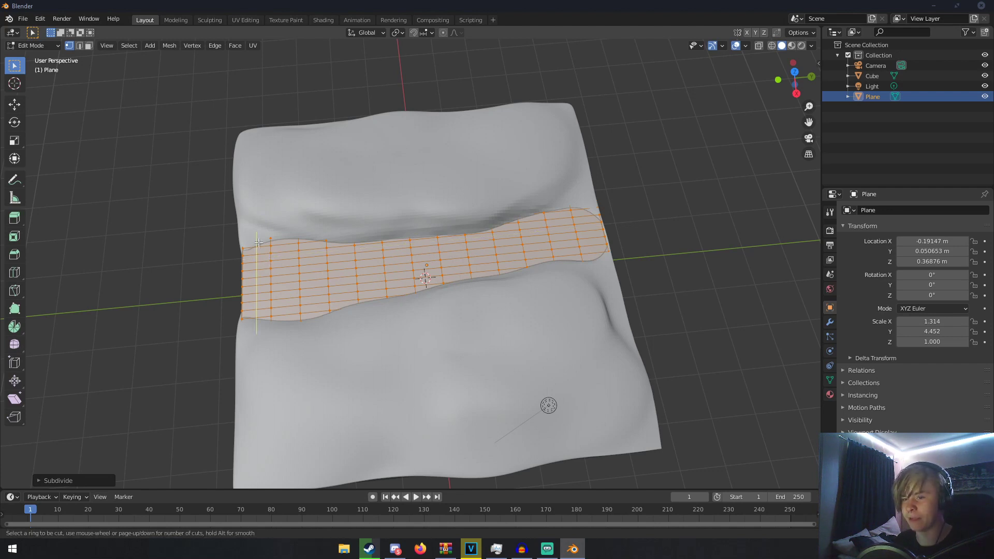
click(256, 255)
click(287, 247)
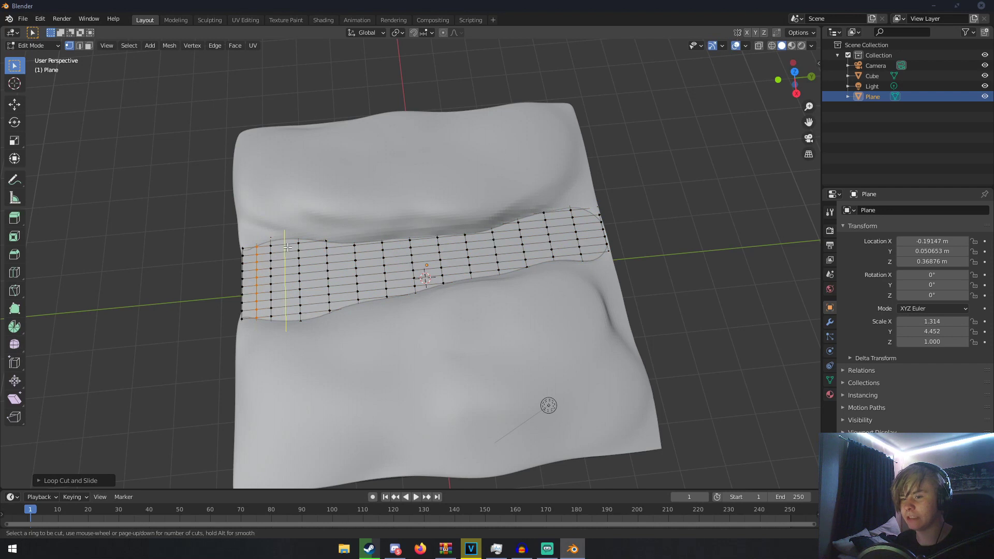
key(ctrl+r)
click(318, 245)
click(318, 246)
key(ctrl+r)
click(337, 241)
click(337, 241)
key(ctrl+r)
click(364, 238)
click(364, 237)
key(ctrl+r)
click(396, 235)
click(395, 235)
key(ctrl+r)
click(425, 232)
click(423, 234)
key(ctrl+r)
click(470, 229)
click(471, 228)
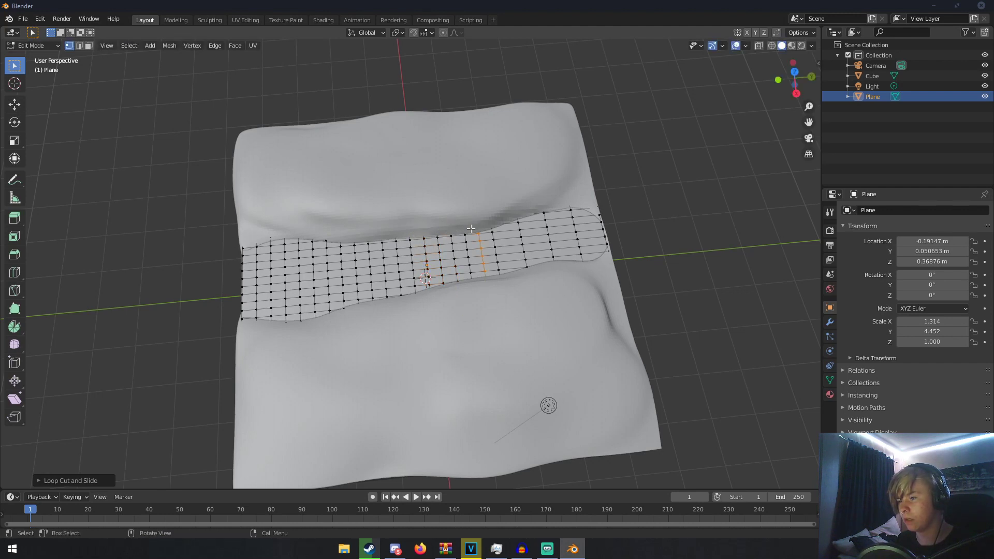
key(ctrl+r)
click(530, 216)
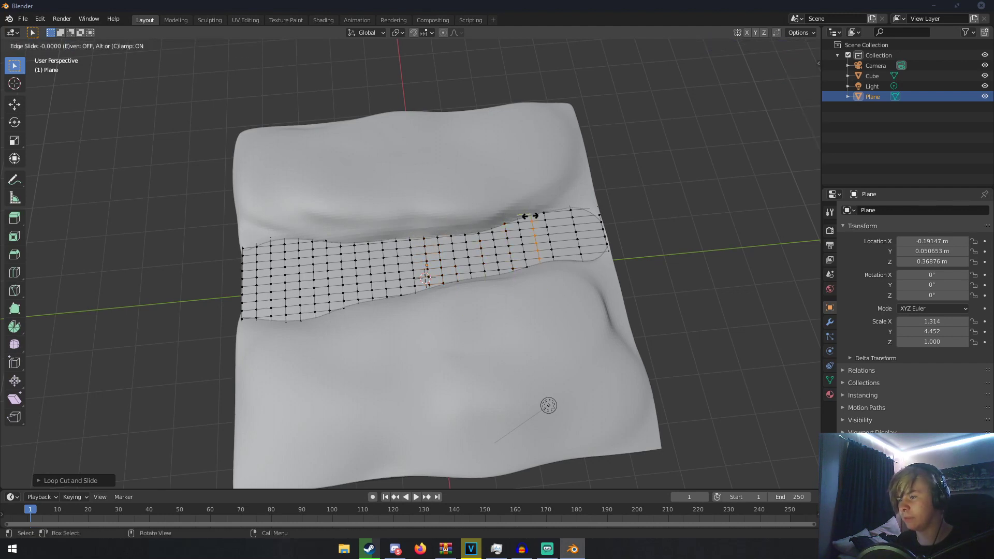
click(533, 216)
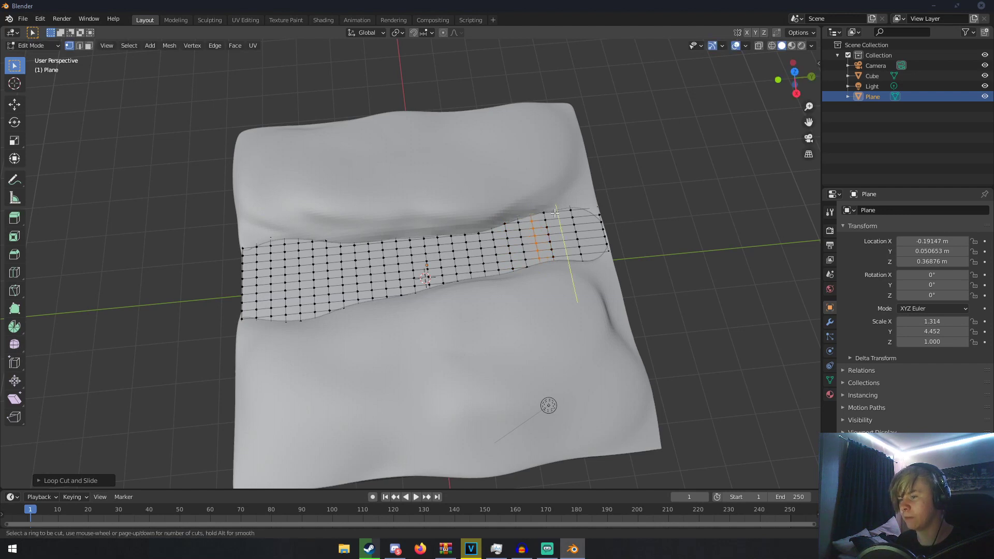
key(Tab)
- Add a Displace modifier with a new texture to the plane, keeping Local coordinates
middle_drag(405, 247, 449, 222)
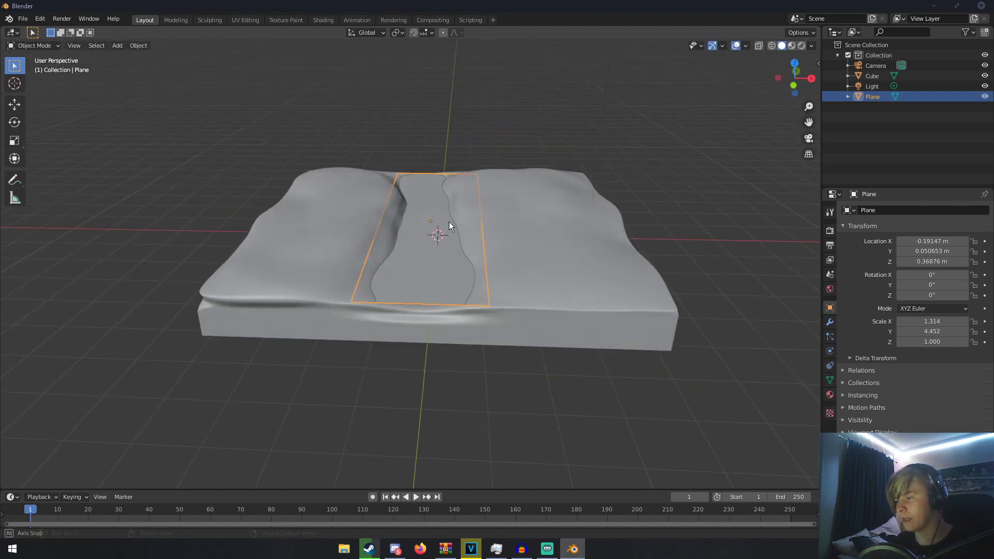
click(830, 322)
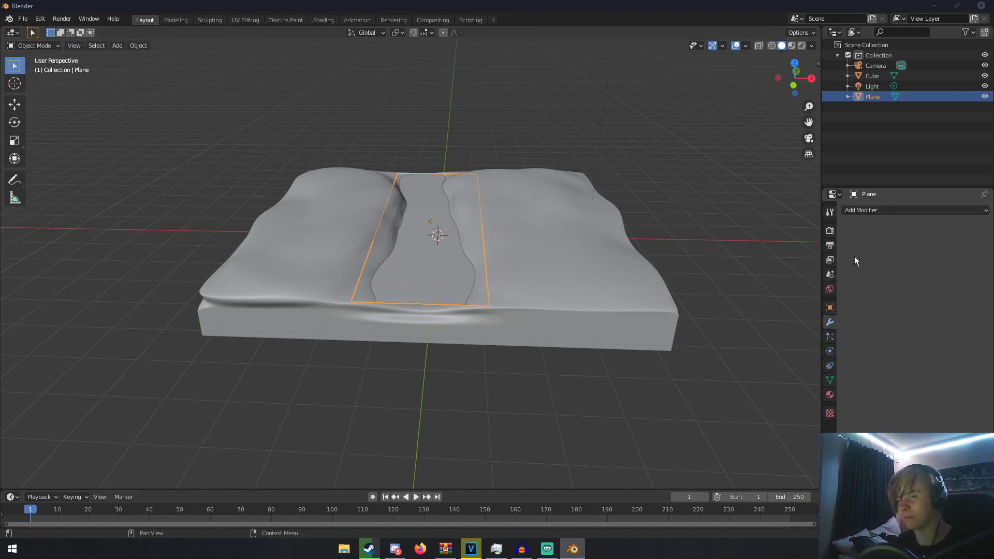
click(861, 210)
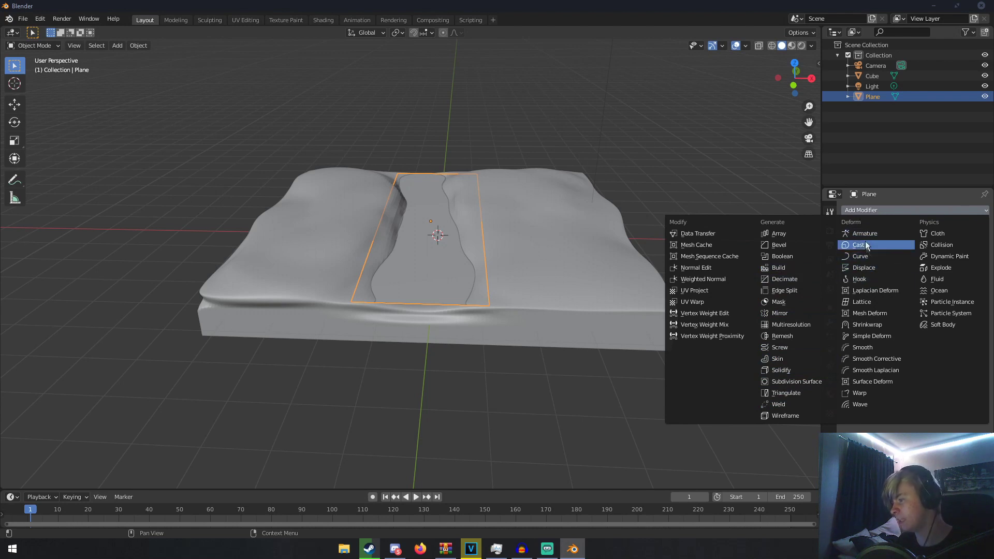
click(868, 269)
click(901, 245)
click(915, 257)
click(916, 257)
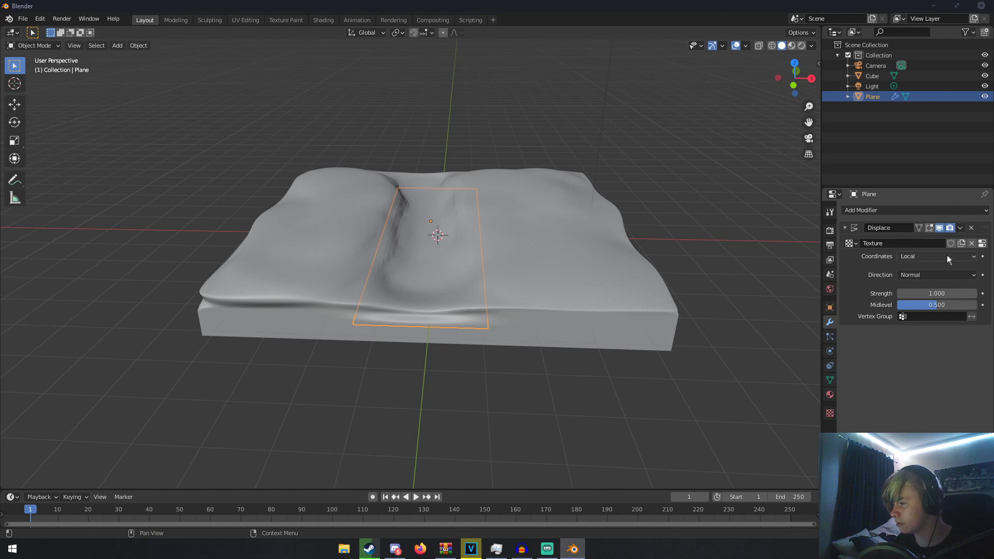
click(902, 257)
click(905, 254)
- Set the Displace modifier's strength to 0.300, keeping the direction at Normal
click(912, 274)
click(911, 274)
drag(901, 293, 861, 293)
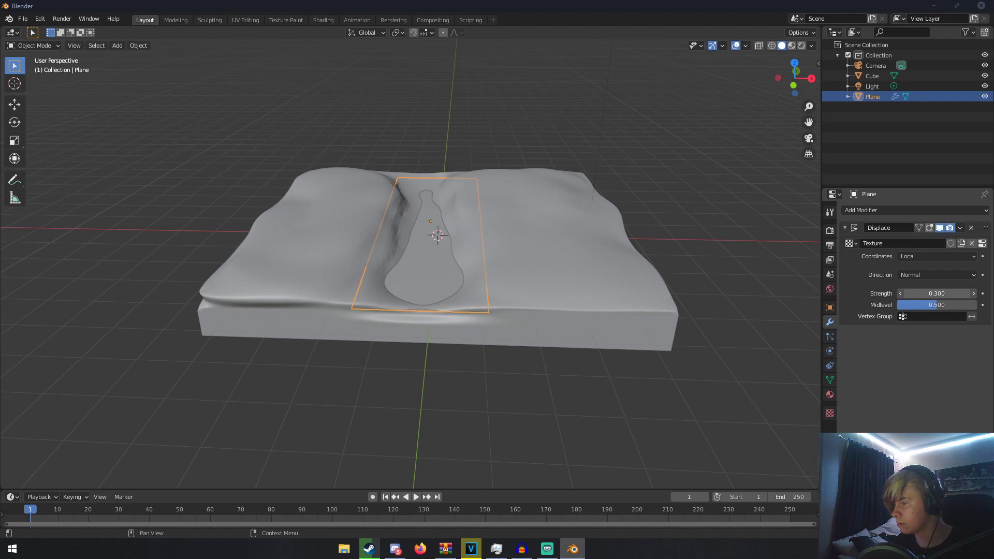
click(853, 243)
click(857, 245)
- Create a new 1024 px image named displacement for the displacement texture
click(830, 413)
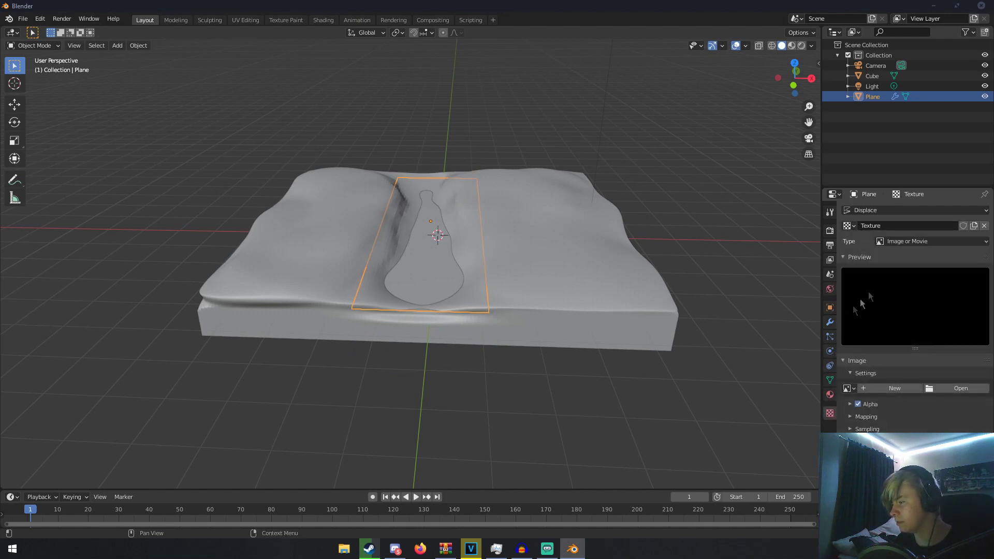
click(887, 389)
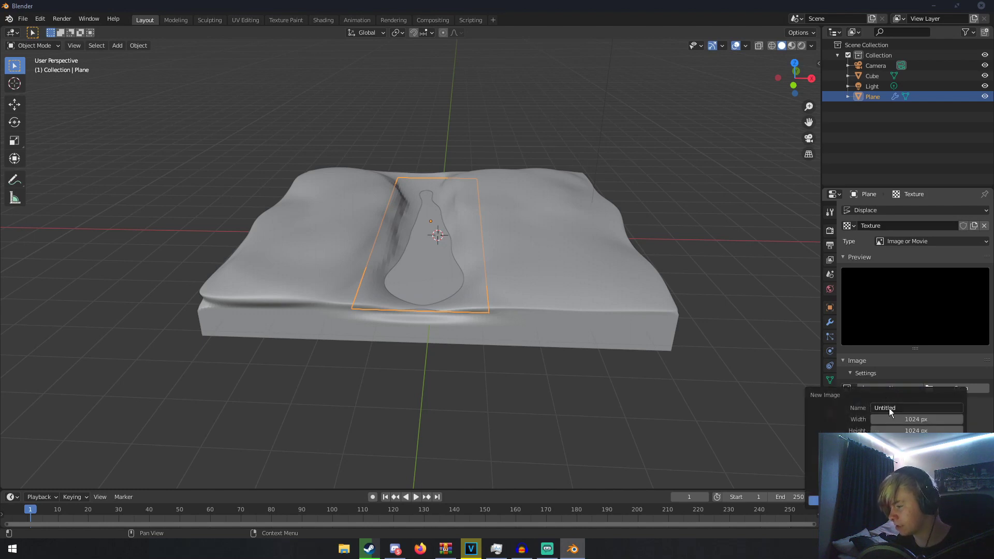
click(889, 408)
text(displacement)
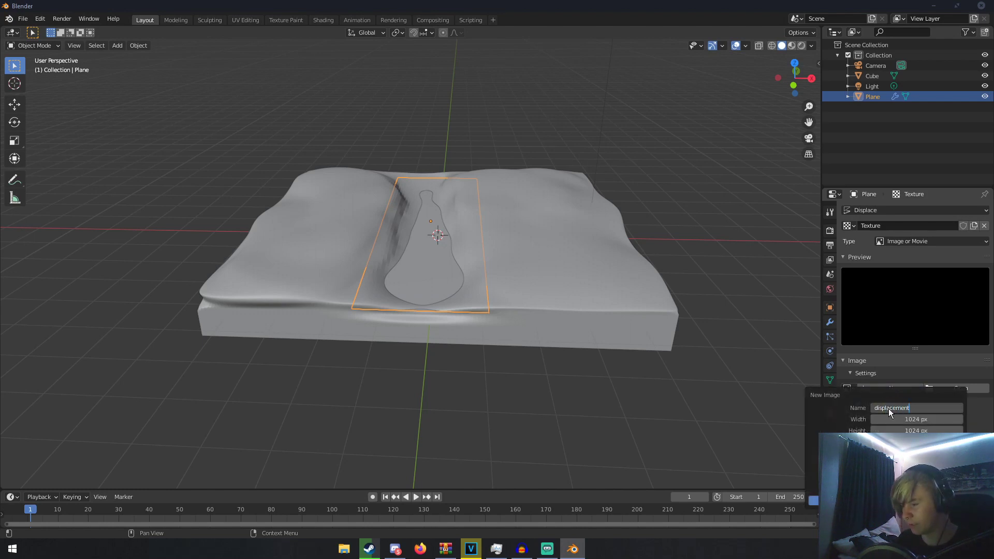
key(Return)
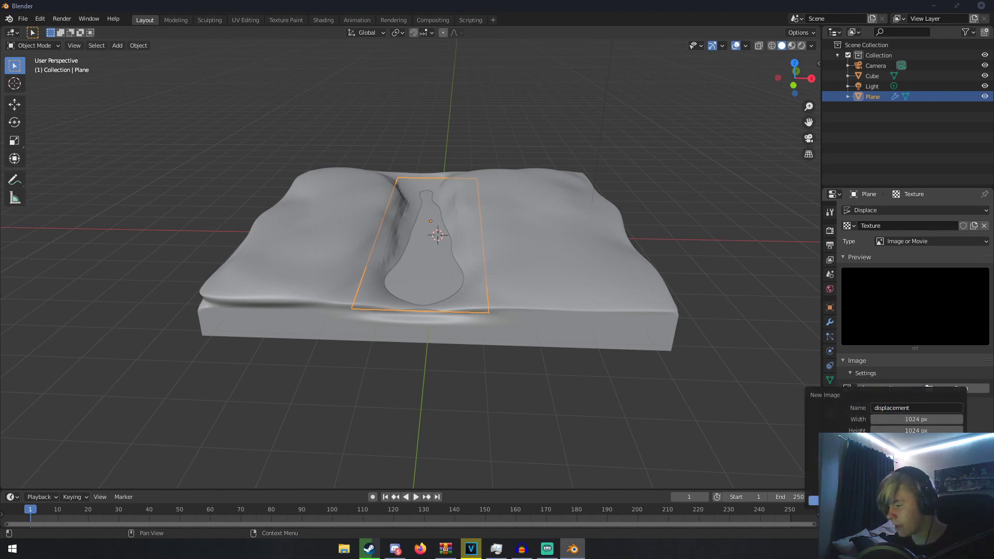
click(882, 501)
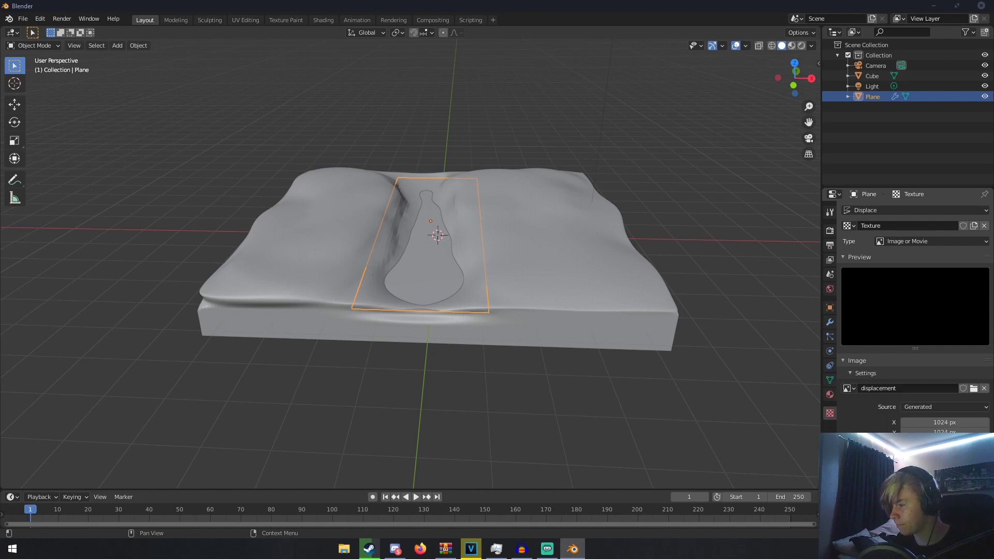
- Change the displacement texture's type to Clouds and inspect the displaced plane in the valley
click(895, 241)
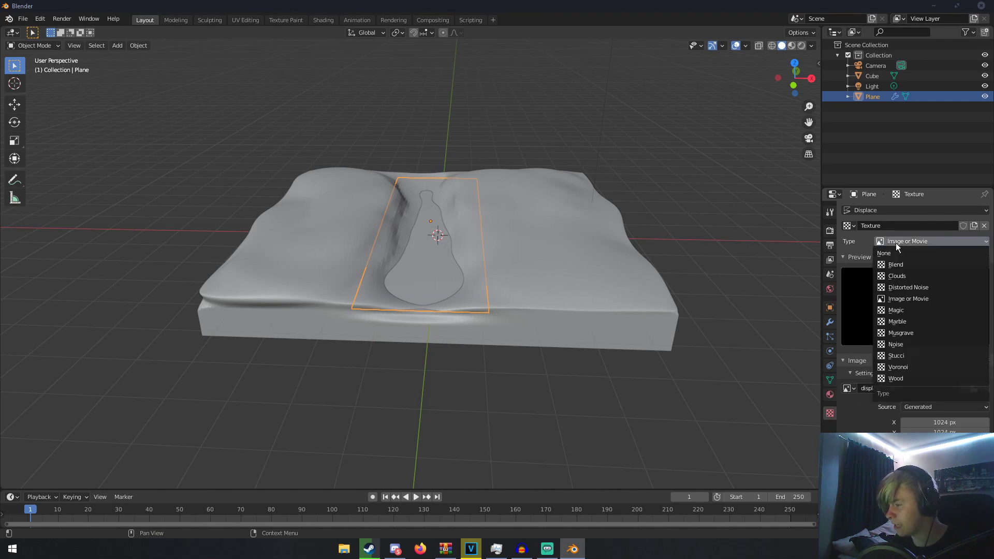
click(907, 276)
middle_drag(722, 355, 808, 380)
scroll(523, 313, up, 5)
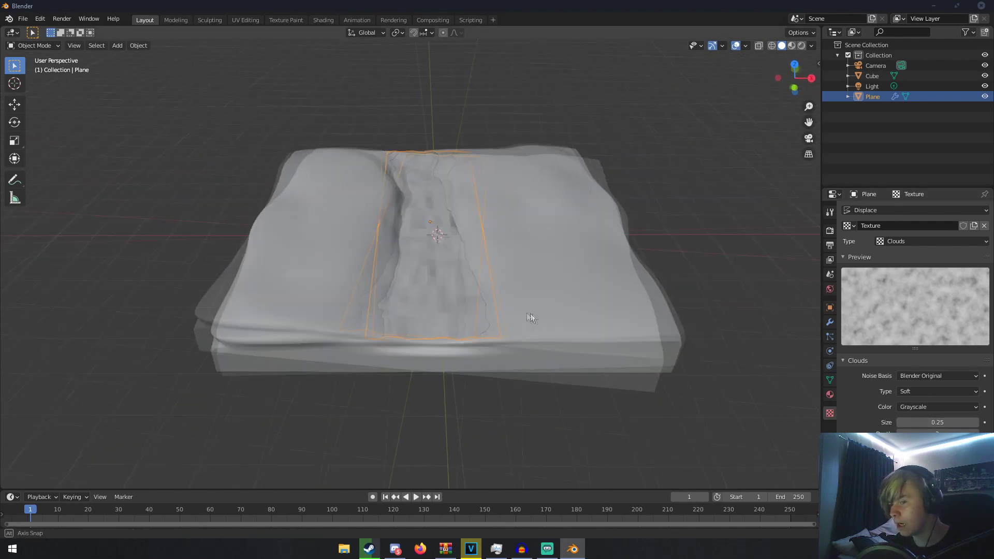
mouse_move(532, 314)
middle_down()
mouse_move(478, 301)
mouse_move(447, 328)
mouse_move(386, 292)
mouse_move(543, 303)
middle_up()
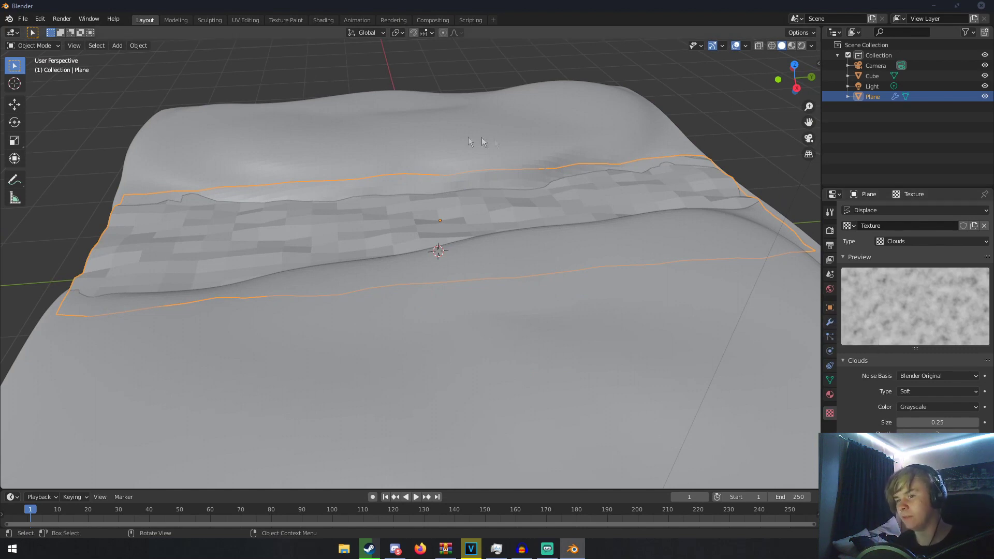
- Collapse the Displace modifier's settings and add a Triangulate modifier to the plane
click(830, 323)
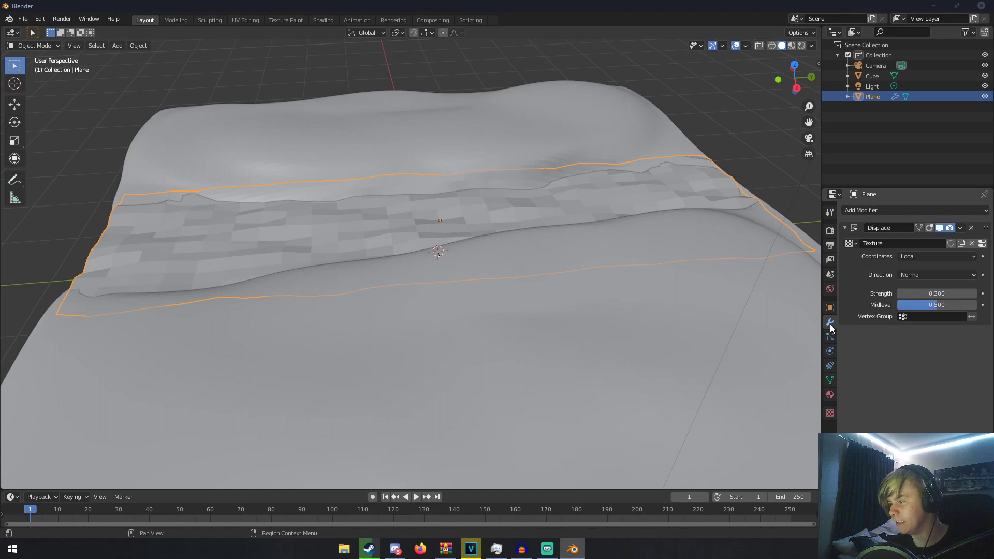
click(852, 244)
click(853, 245)
middle_drag(539, 269, 570, 272)
scroll(570, 272, down, 4)
click(850, 228)
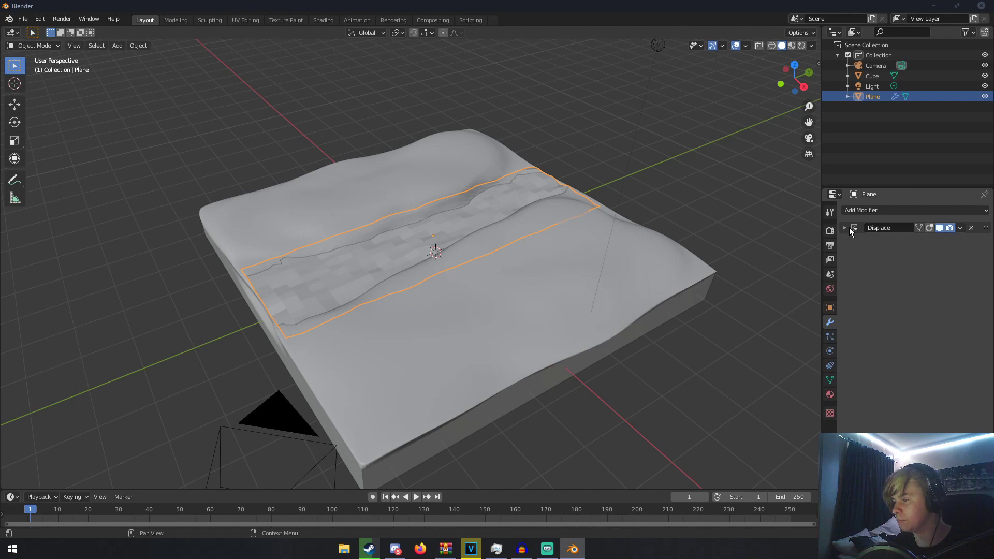
click(853, 210)
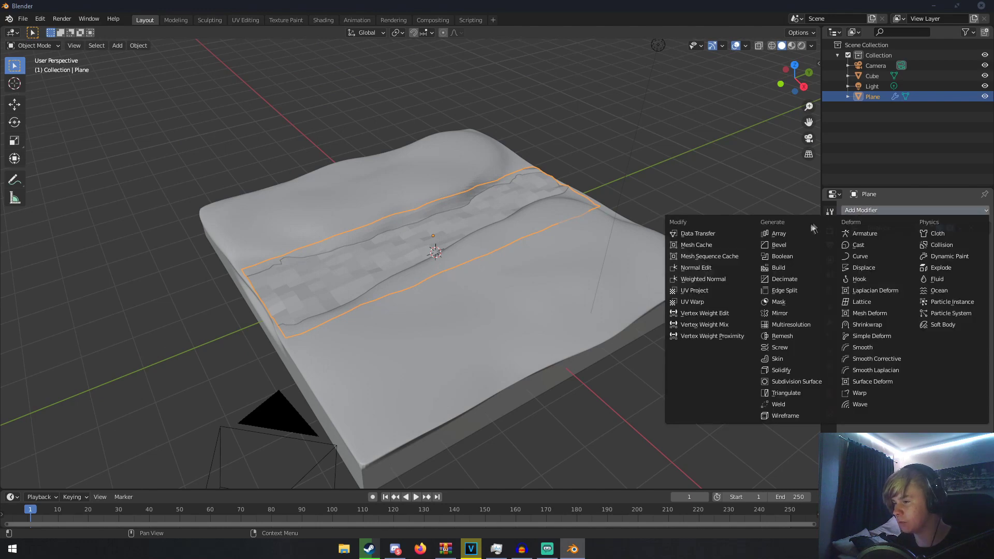
click(796, 392)
middle_drag(555, 305, 605, 321)
scroll(606, 322, up, 3)
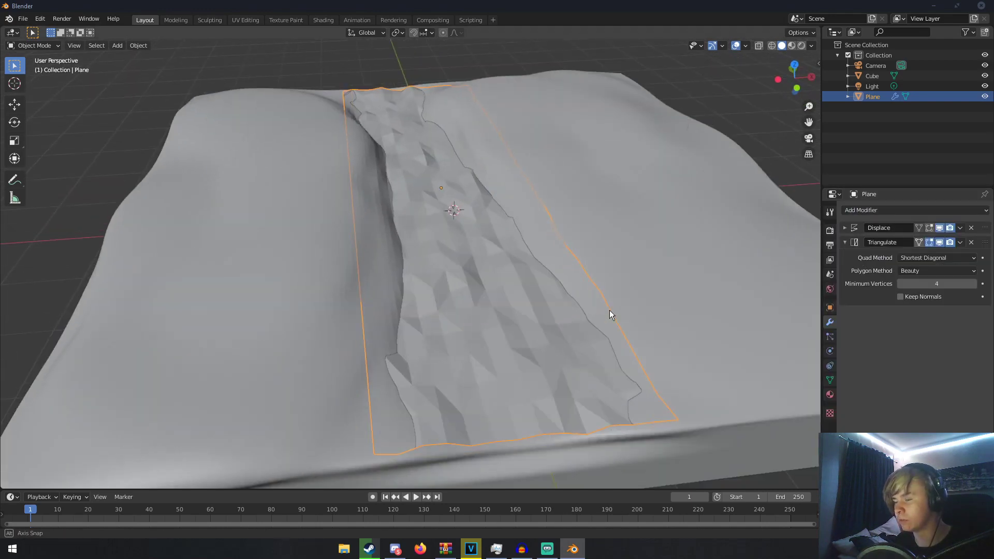
- Try 5 minimum vertices in the Triangulate modifier and return the value to 4
click(974, 284)
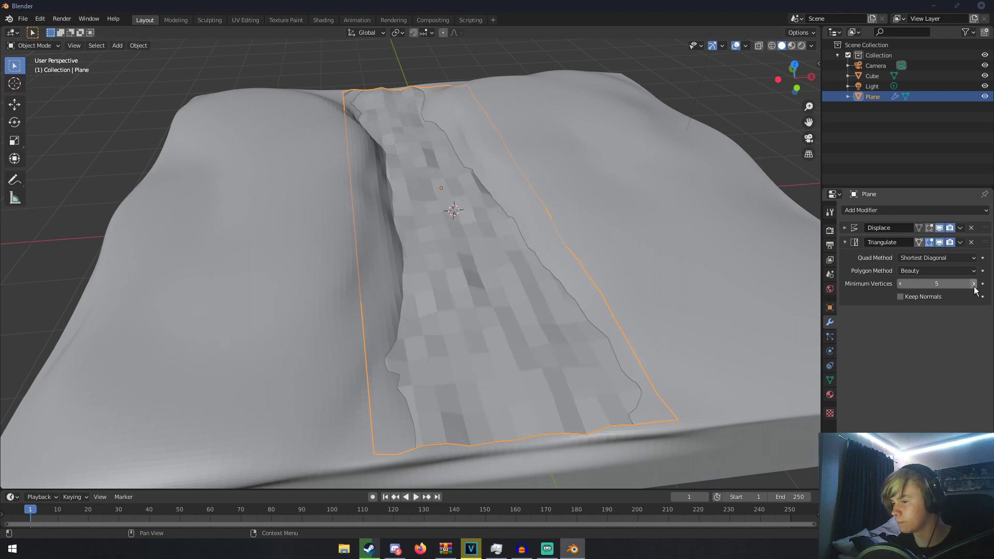
click(901, 284)
click(900, 284)
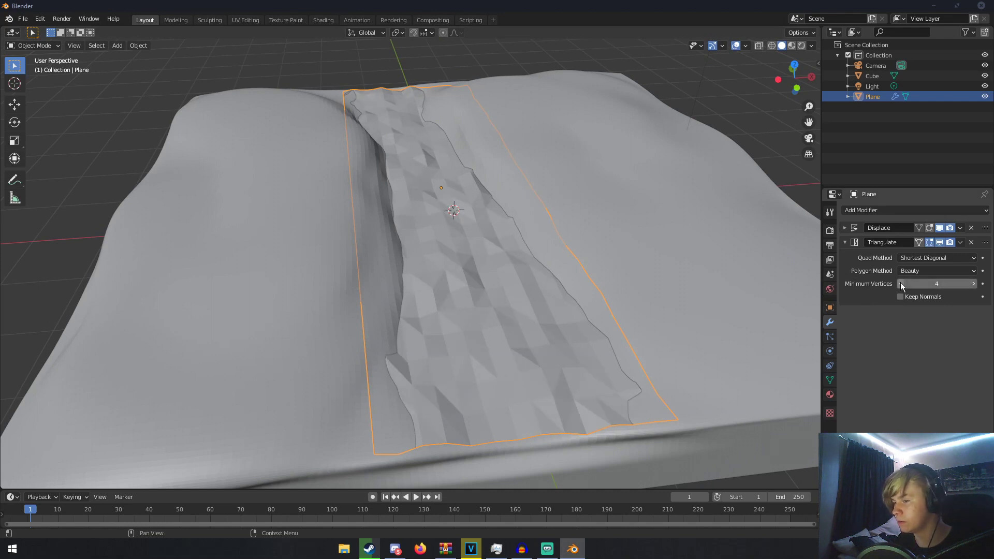
- Add six centered crosswise loop cuts to one half of the valley plane to make its mesh denser
scroll(620, 288, down, 4)
middle_drag(562, 289, 453, 316)
key(Tab)
key(ctrl+r)
click(346, 268)
right_click(346, 268)
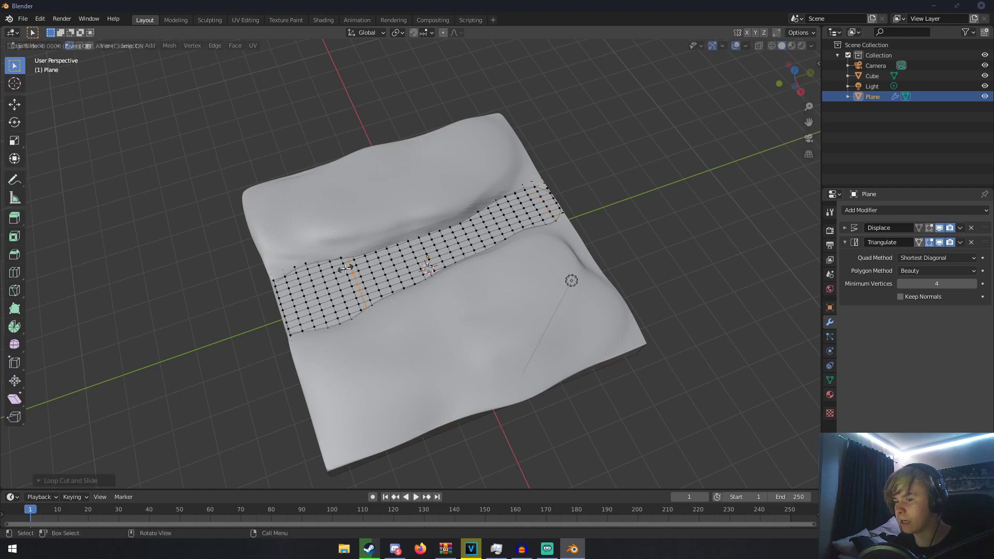
key(ctrl+r)
click(370, 253)
right_click(371, 253)
key(ctrl+r)
click(381, 248)
right_click(381, 248)
key(ctrl+r)
click(389, 244)
right_click(389, 243)
key(ctrl+r)
click(323, 257)
right_click(324, 257)
key(ctrl+r)
click(306, 263)
right_click(305, 263)
- Add four more centered crosswise loop cuts over the plane's middle and opposite half, and return to Object Mode
key(Tab)
middle_drag(305, 269, 438, 243)
key(Tab)
key(ctrl+r)
click(439, 238)
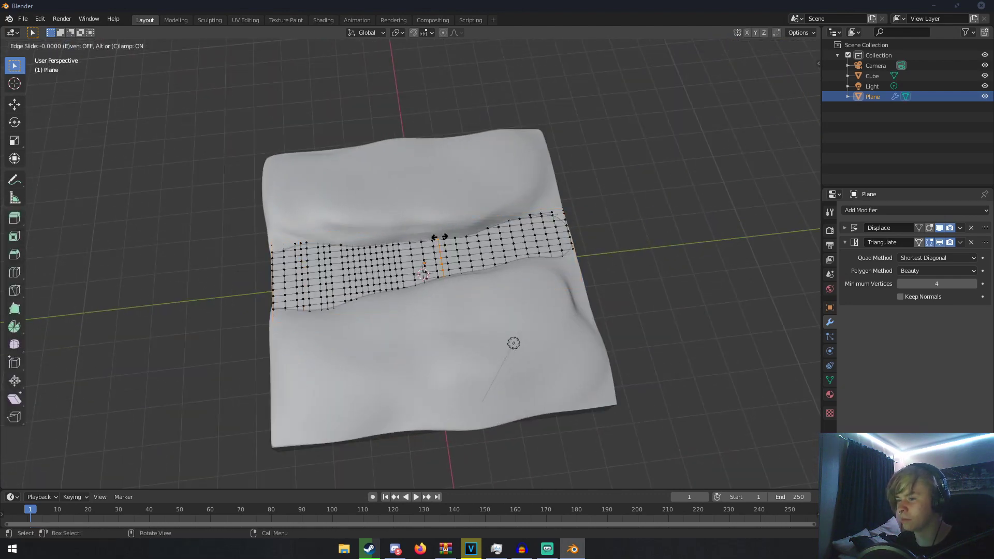
right_click(440, 238)
key(ctrl+r)
click(471, 231)
right_click(471, 231)
key(ctrl+r)
click(483, 226)
right_click(483, 225)
key(ctrl+r)
click(493, 221)
right_click(492, 221)
key(Tab)
- Inspect the denser faceted plane along the valley and where its far end meets the terrain bank
middle_drag(491, 241, 464, 245)
scroll(574, 217, up, 3)
scroll(436, 243, up, 5)
scroll(486, 226, down, 5)
key(alt+a)
click(499, 148)
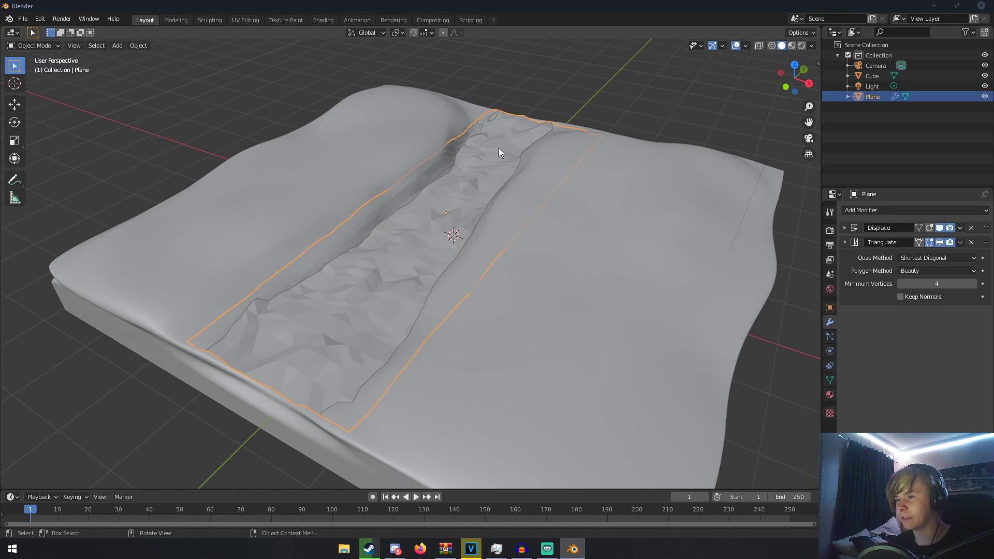
middle_drag(533, 129, 450, 336)
scroll(518, 151, up, 5)
scroll(455, 332, up, 2)
scroll(539, 151, up, 1)
middle_drag(539, 150, 441, 235)
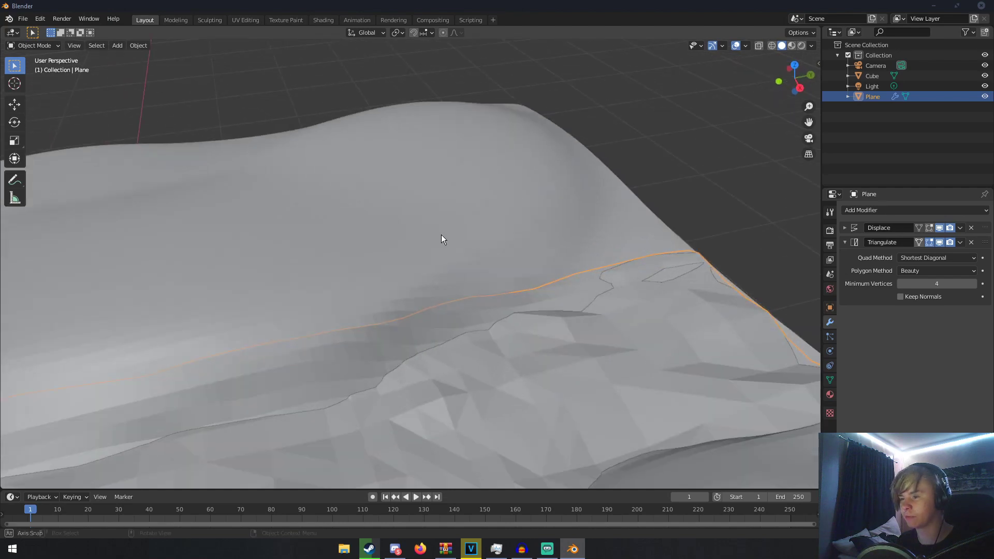
scroll(443, 235, down, 2)
shift+middle_drag(574, 247, 436, 252)
- Enable proportional editing on the terrain mesh and move a vertex at the river bank near the block's edge, with proportional size 1.00
click(437, 251)
middle_drag(536, 249, 459, 255)
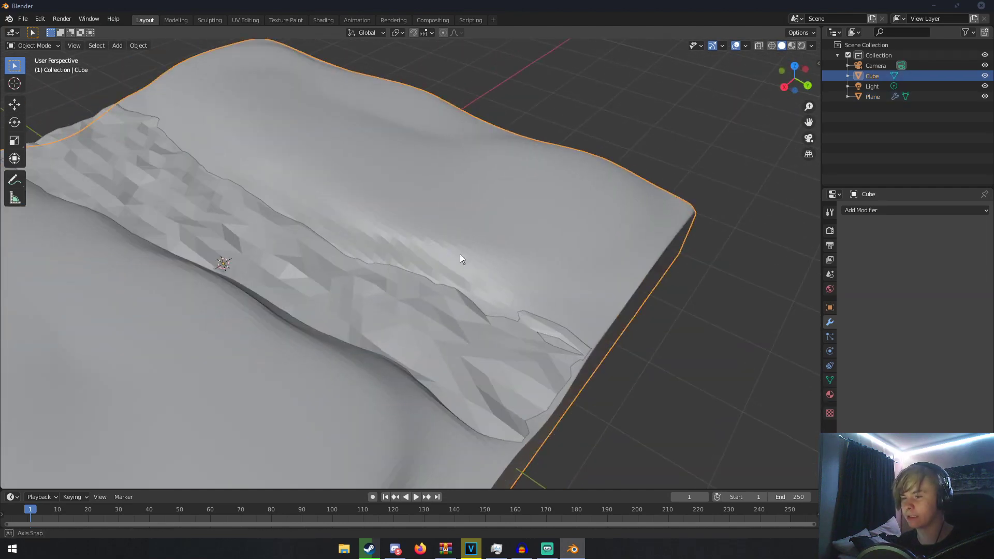
key(Tab)
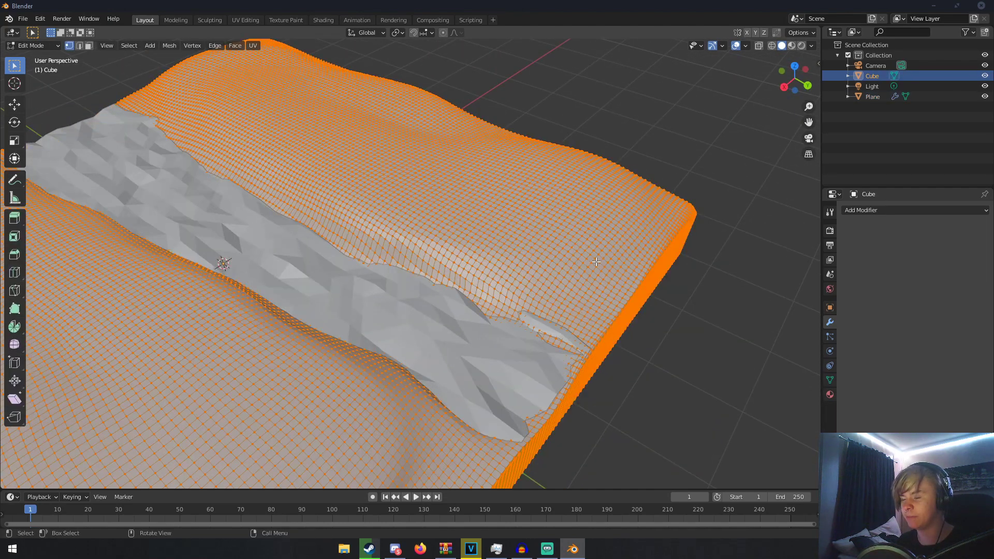
click(446, 36)
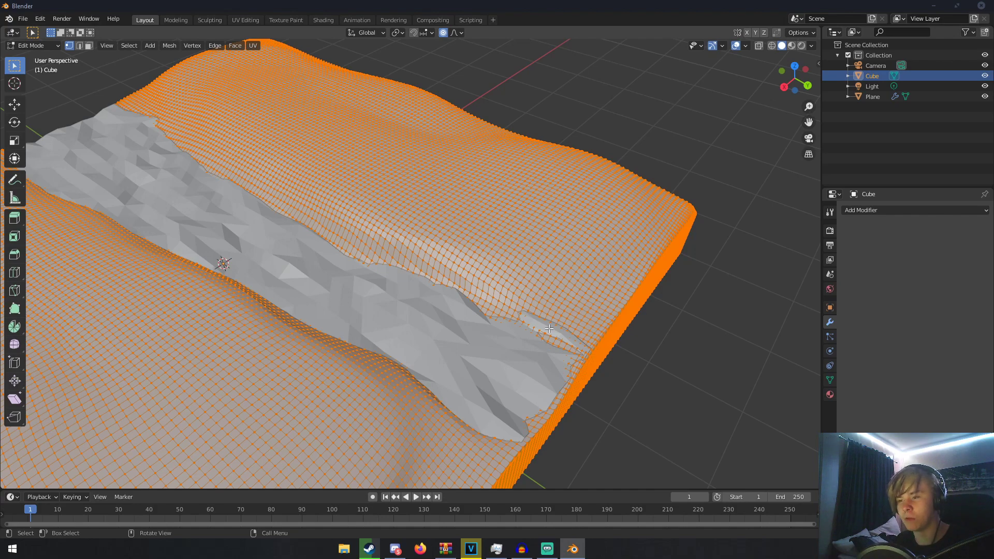
middle_drag(555, 343, 604, 385)
click(574, 401)
key(g)
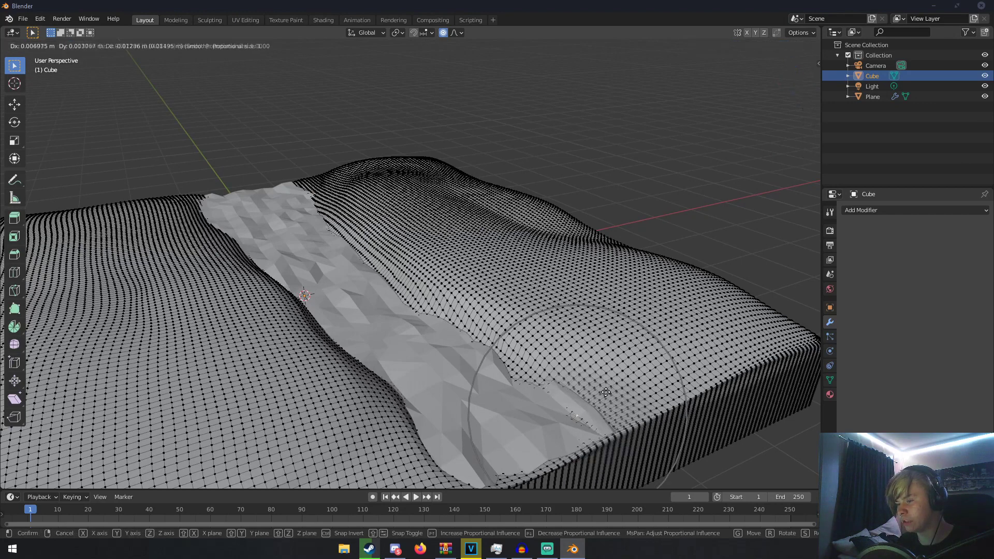
click(606, 392)
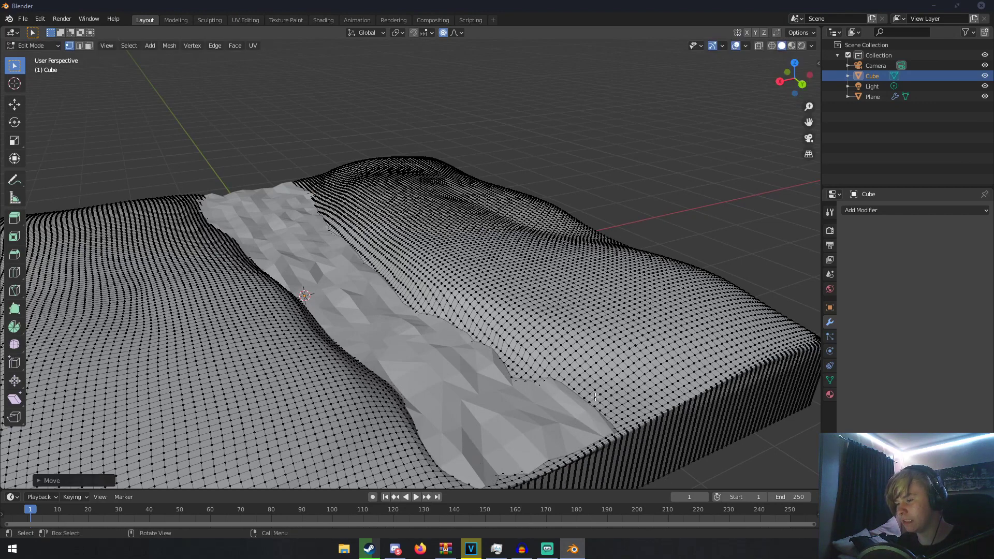
- Readjust the bank vertex near the gap with proportional size 0.75, and leave Edit Mode to view the bank
key(g)
scroll(595, 397, down, 1)
scroll(595, 397, up, 2)
scroll(595, 396, down, 2)
scroll(595, 397, up, 1)
click(595, 396)
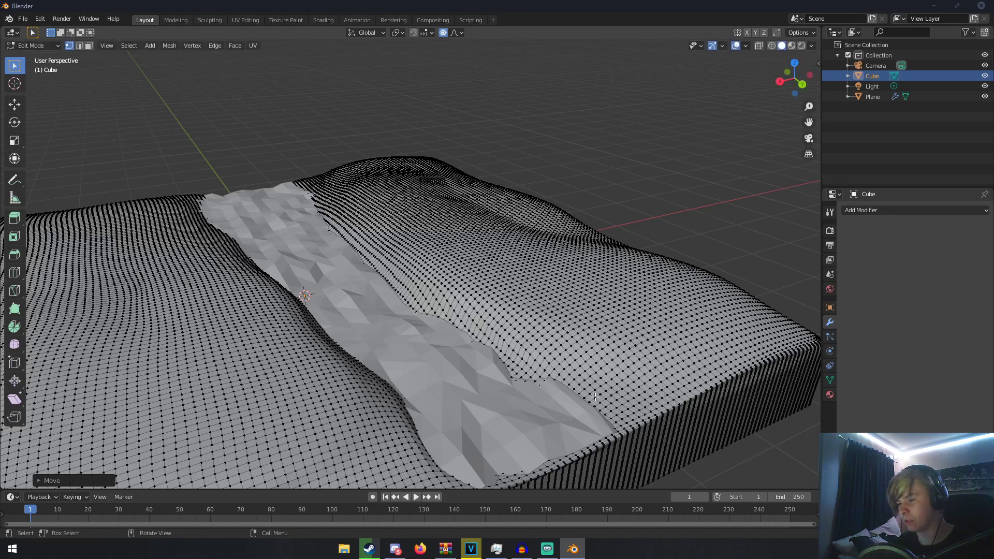
key(g)
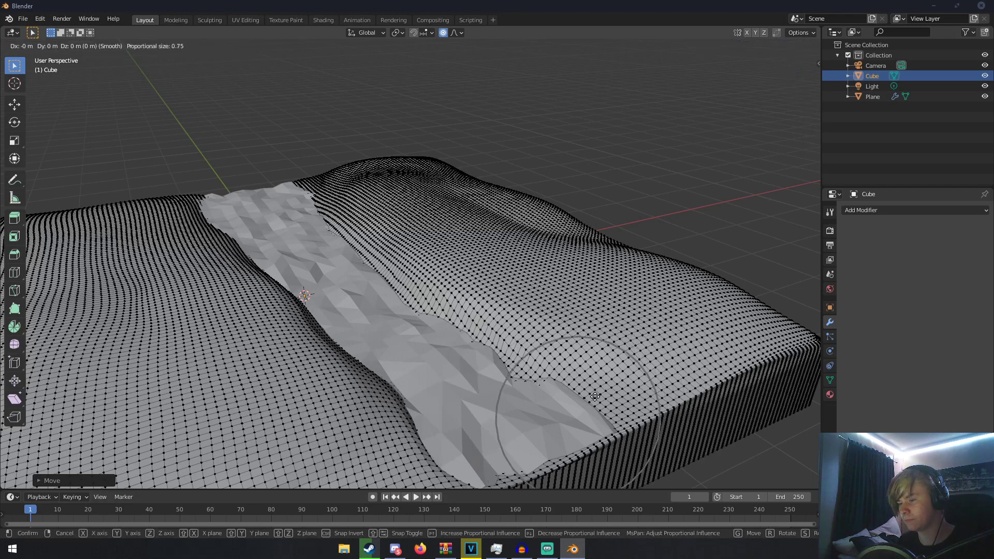
click(595, 394)
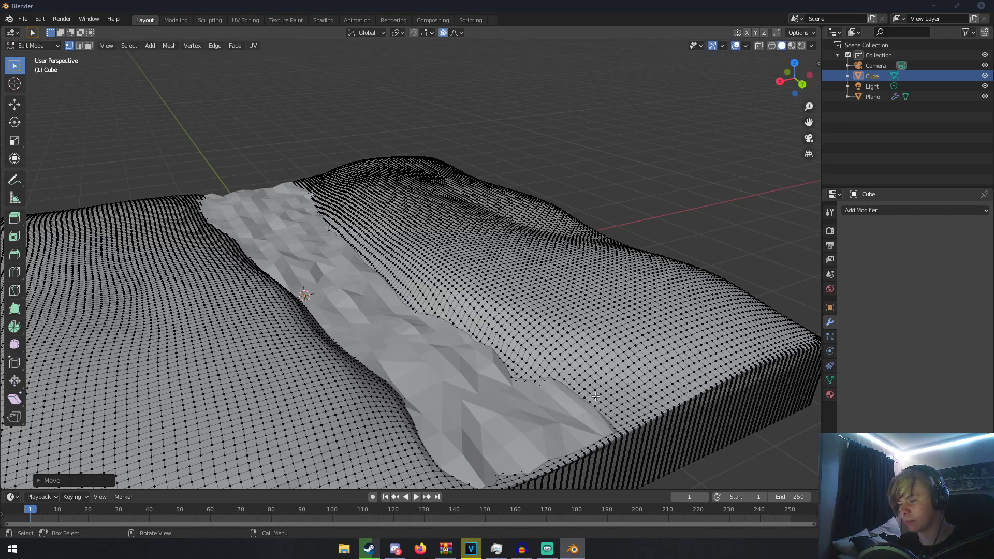
key(Tab)
middle_drag(548, 393, 608, 395)
- Reshape the terrain bank beside the river's end by moving three spots with proportional size 0.56, and leave Edit Mode
key(Tab)
middle_drag(430, 299, 454, 310)
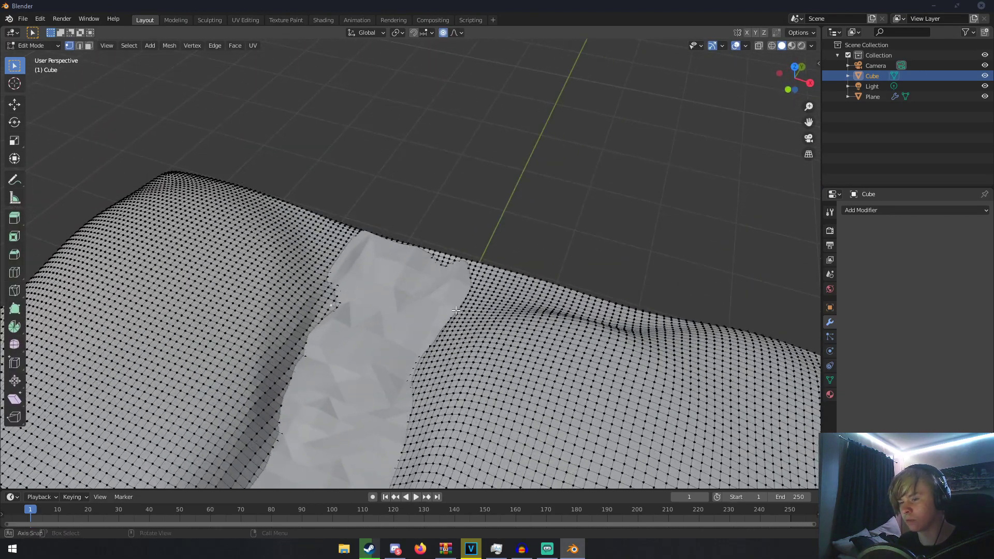
key(g)
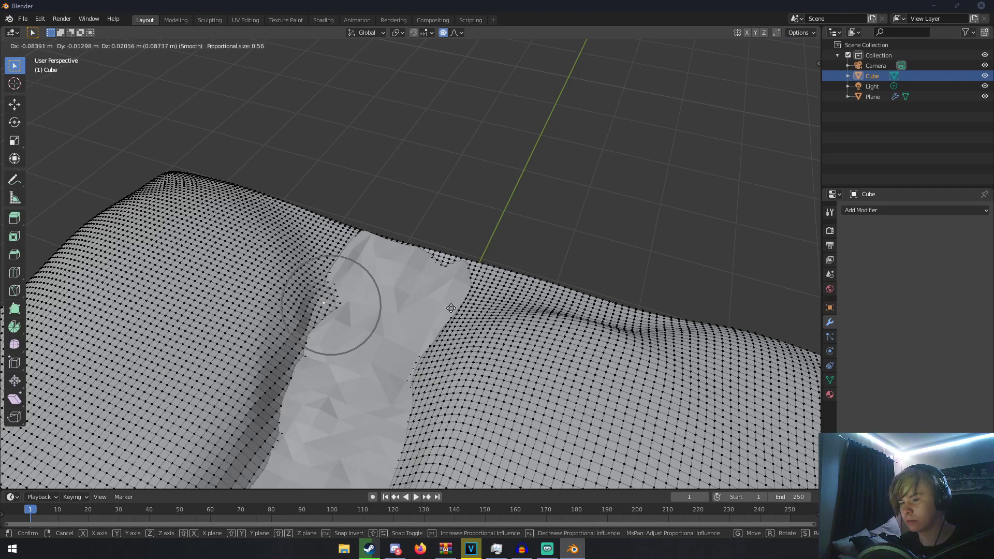
click(334, 304)
key(g)
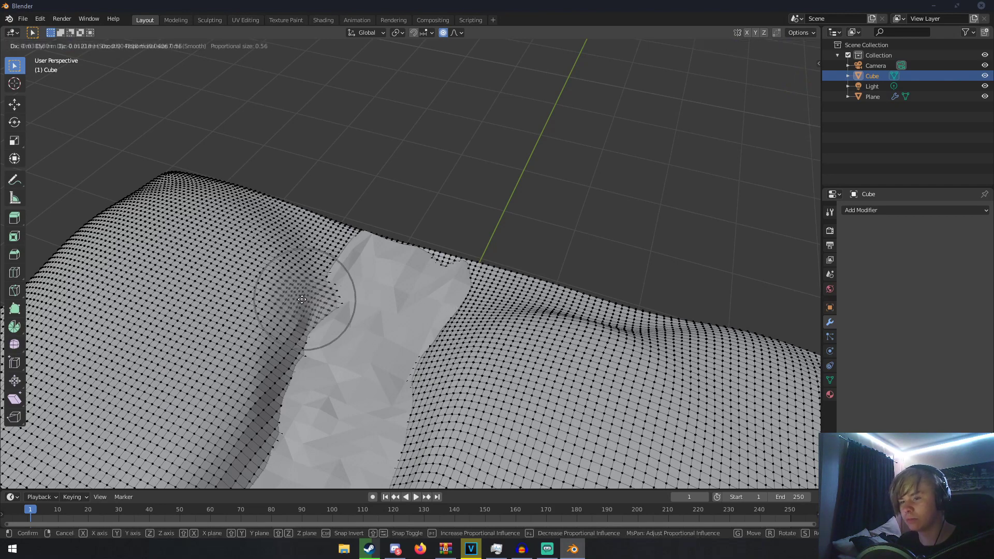
click(300, 300)
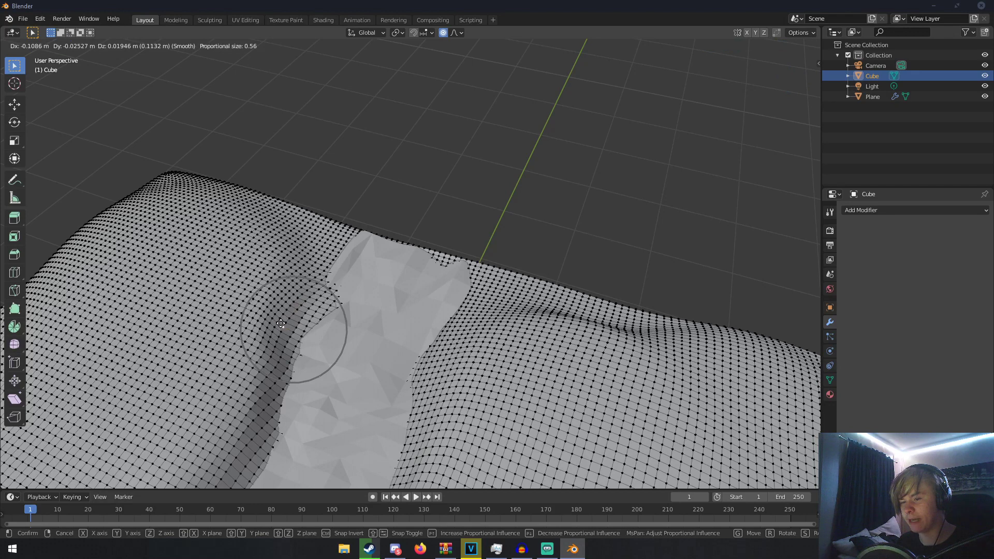
click(282, 323)
key(Tab)
- Add a mesh cube and move it up above the terrain block
scroll(309, 295, down, 10)
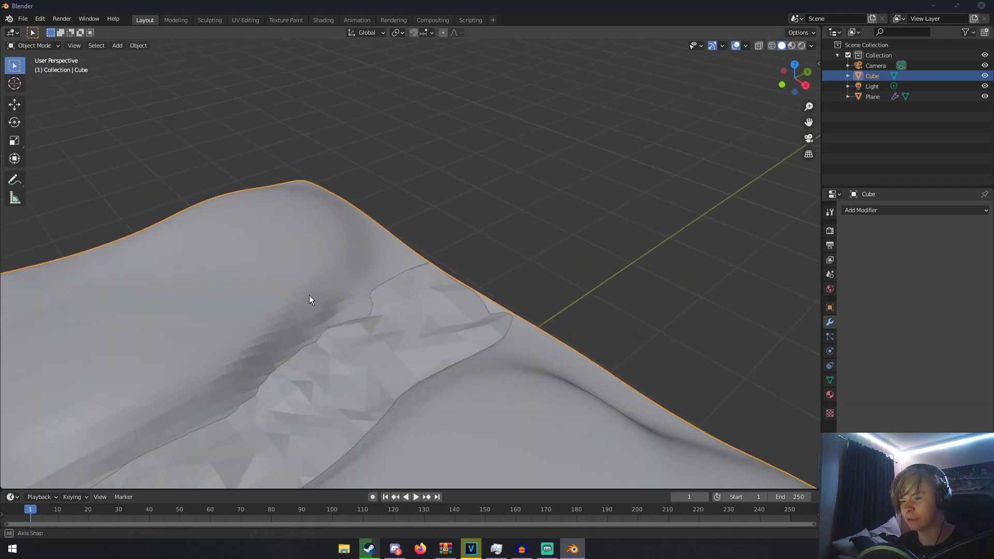
middle_drag(490, 261, 488, 297)
scroll(526, 257, up, 3)
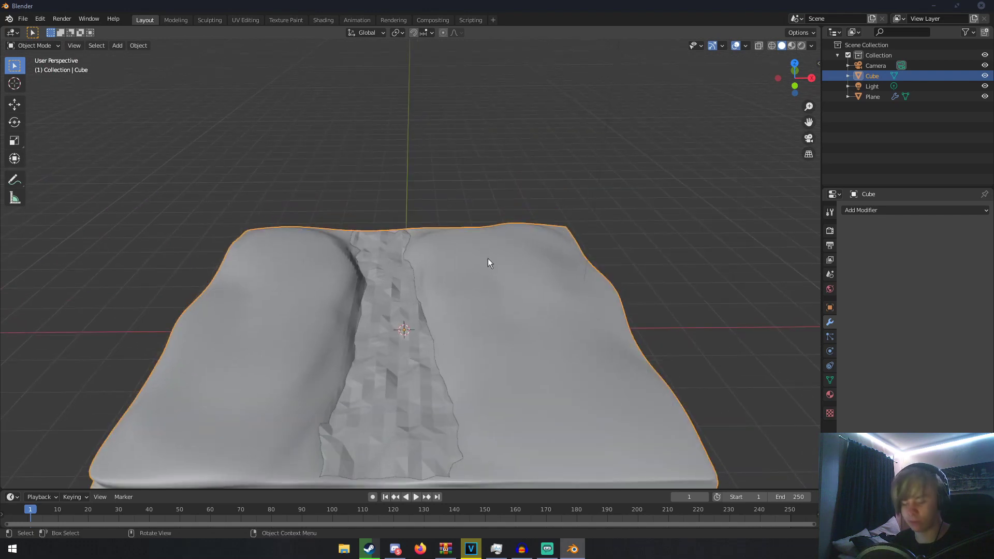
key(shift+a)
mouse_move(499, 215)
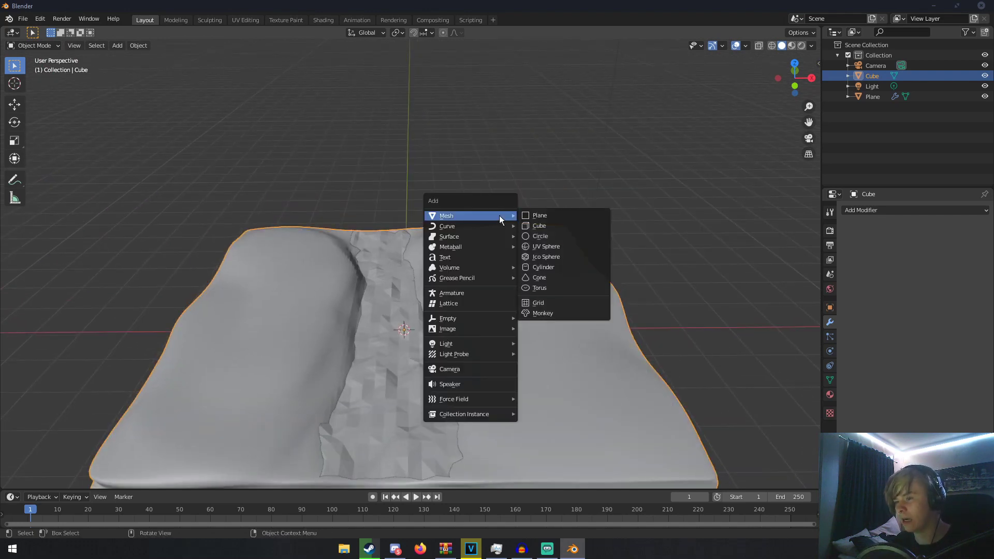
click(544, 229)
scroll(465, 312, down, 4)
middle_drag(465, 313, 468, 278)
key(g)
click(455, 220)
- Scale the new cube down to a tiny block suited to the terrain's size
key(s)
click(398, 237)
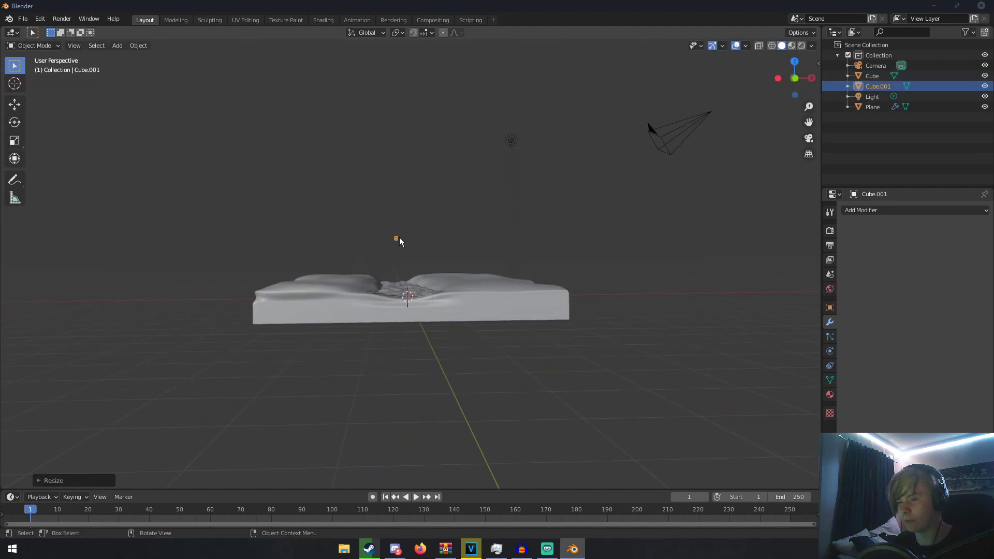
scroll(399, 243, up, 8)
key(s)
click(398, 236)
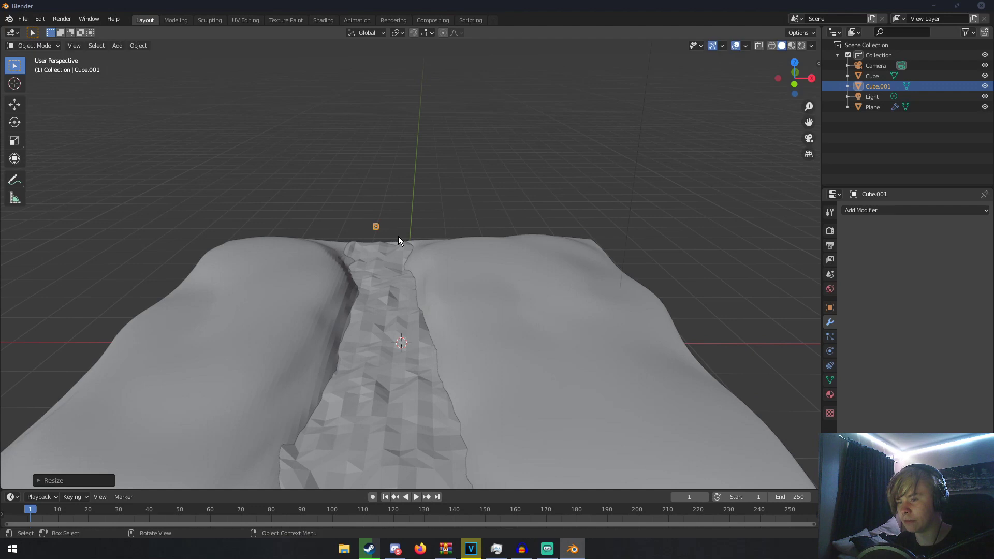
- Stretch the small cube along X into a long bar, adjust its overall size, and flatten it along Z into a plank
key(s)
key(x)
click(265, 231)
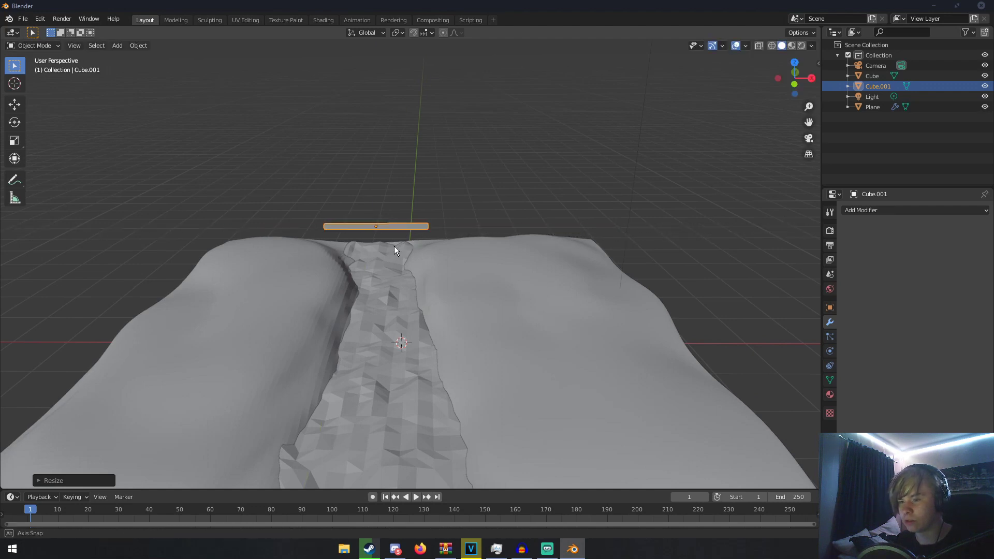
middle_drag(394, 250, 349, 209)
key(s)
click(433, 236)
key(s)
key(z)
click(363, 217)
- Rotate the plank 90 degrees about the global Z axis
scroll(364, 217, up, 1)
middle_drag(364, 217, 396, 262)
scroll(411, 204, up, 1)
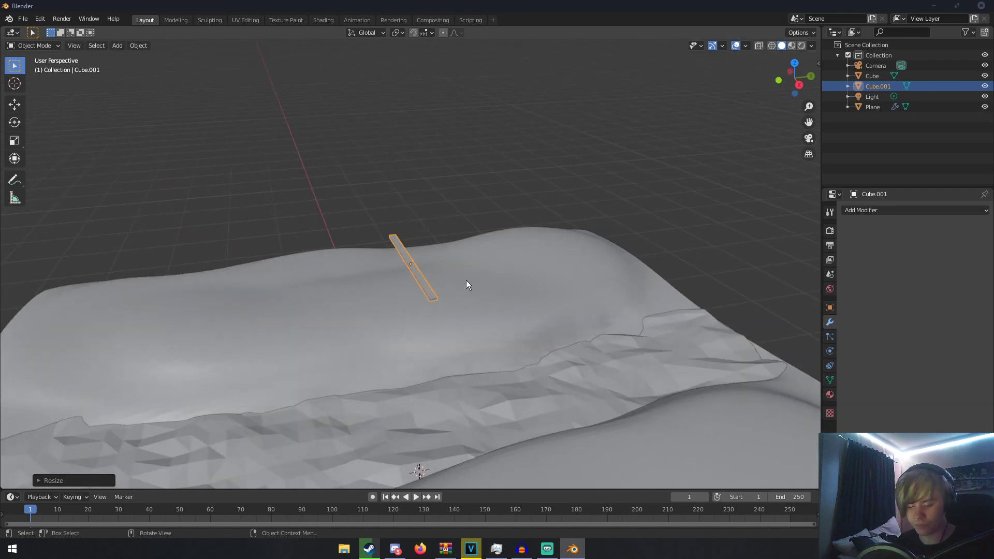
text(rx90)
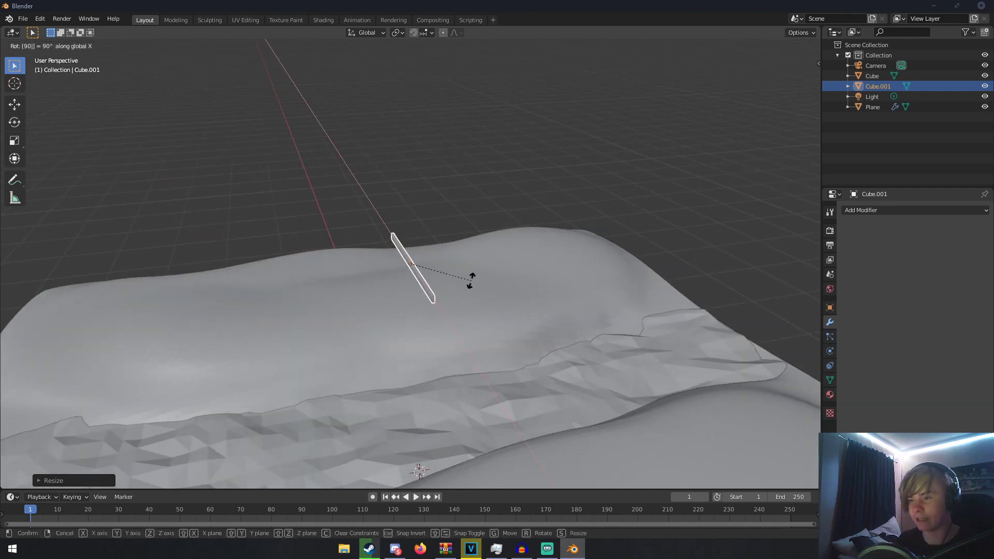
key(Return)
text(ry)
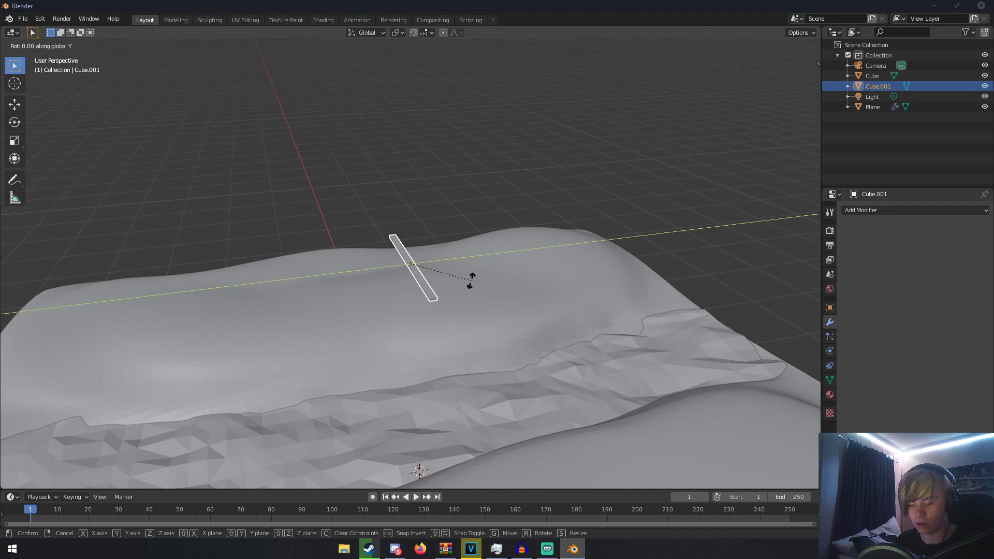
text(90)
key(BackSpace)
key(BackSpace)
text(z90)
key(Return)
- Move the rotated plank down to the river bank
middle_drag(471, 281, 426, 291)
key(g)
click(539, 425)
middle_drag(538, 425, 489, 324)
key(g)
click(433, 297)
- Scale the plank along Y and reposition it at the edge of the river bank
middle_drag(435, 281, 483, 295)
key(s)
key(y)
click(433, 340)
key(g)
click(476, 300)
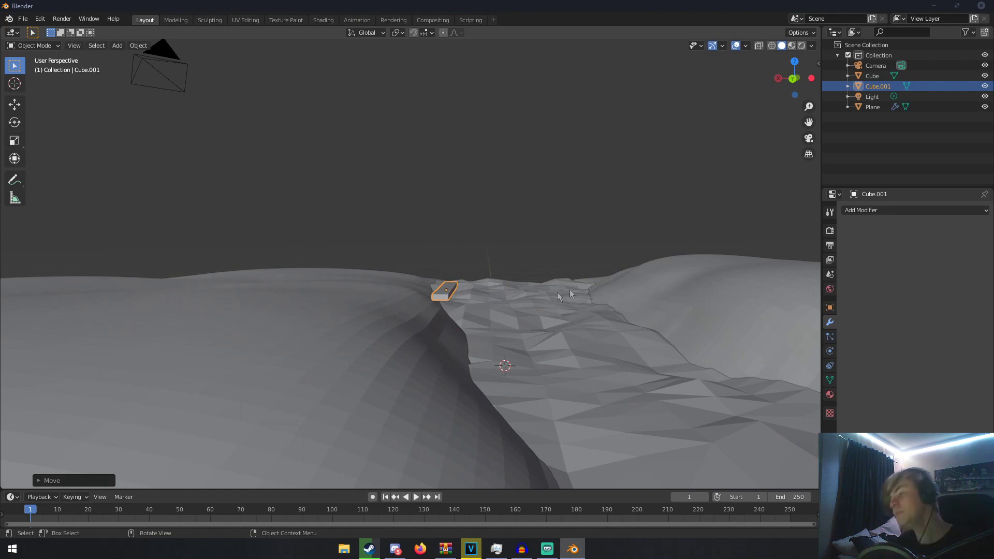
- Add an Array modifier to the plank and set its relative offset Factor X to 0
click(880, 209)
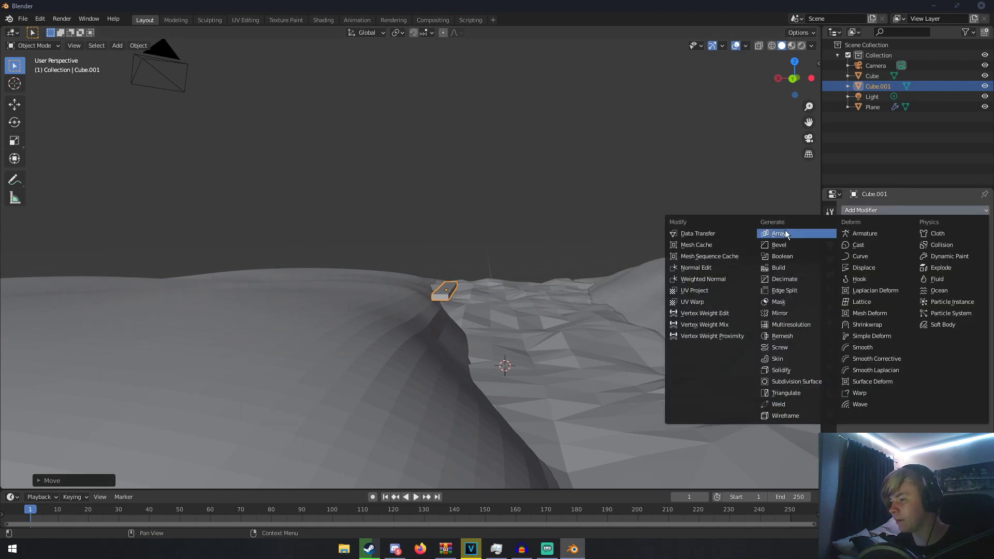
click(784, 232)
middle_drag(785, 232, 751, 269)
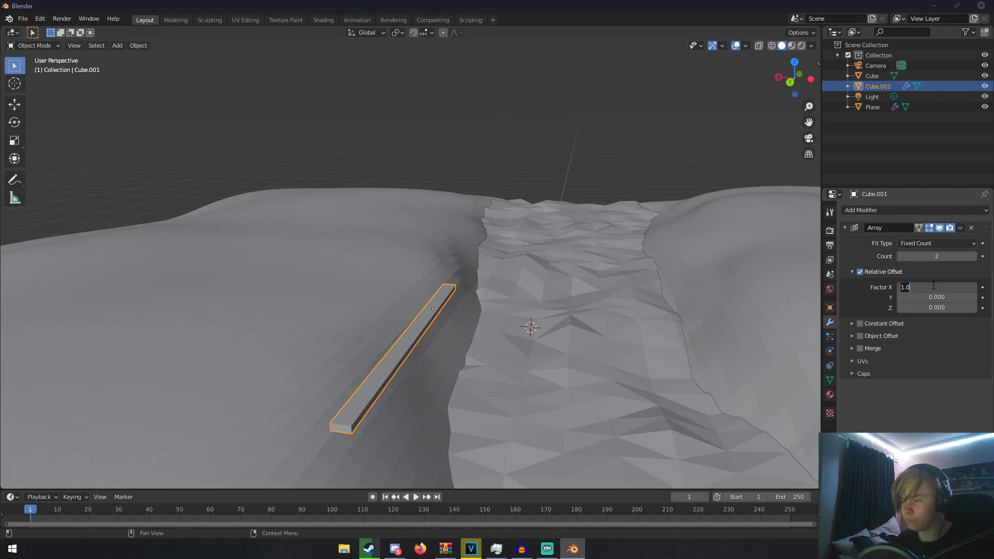
text(0)
key(Return)
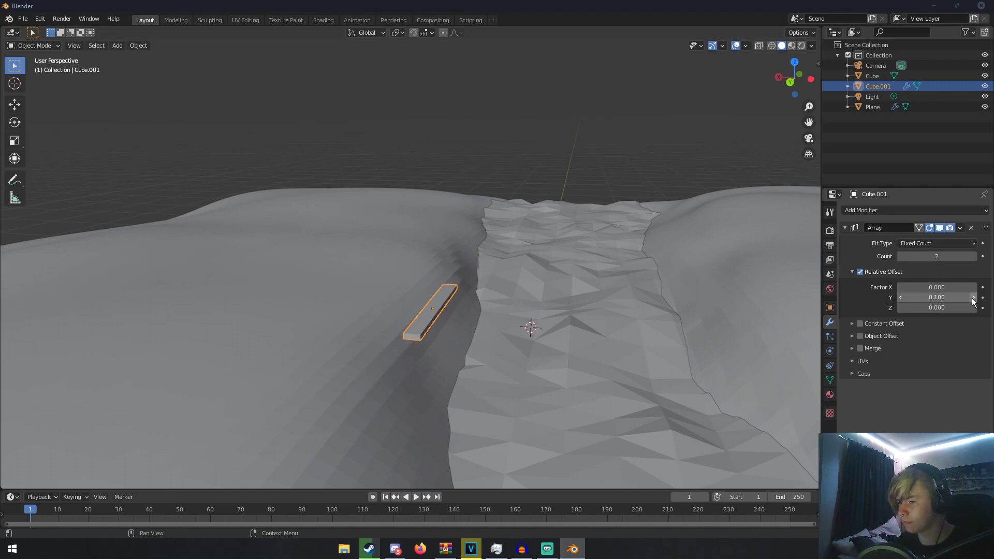
- Try relative offset Y factors of 1, 2 and 1.5 for the plank array, and settle on 1.35
click(901, 298)
click(915, 296)
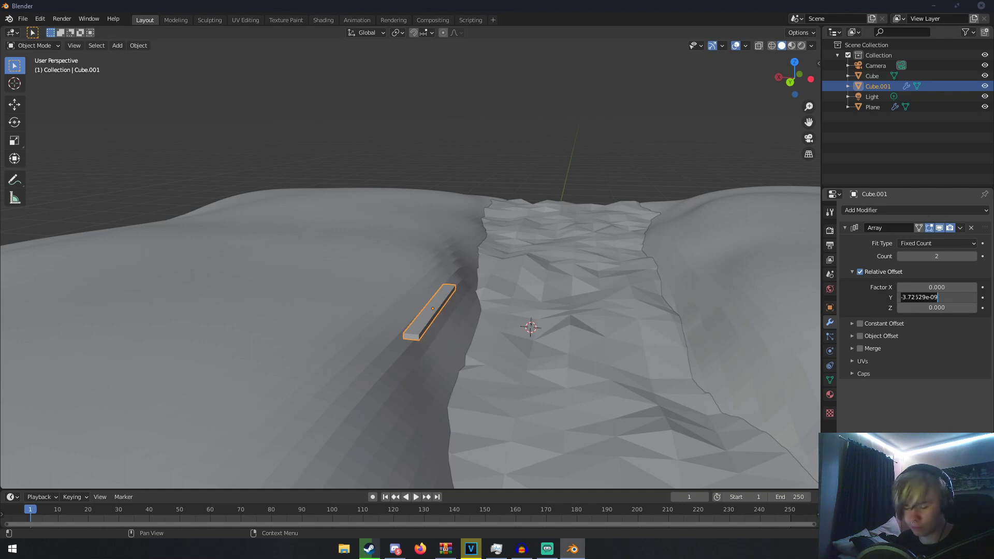
text(1)
key(Return)
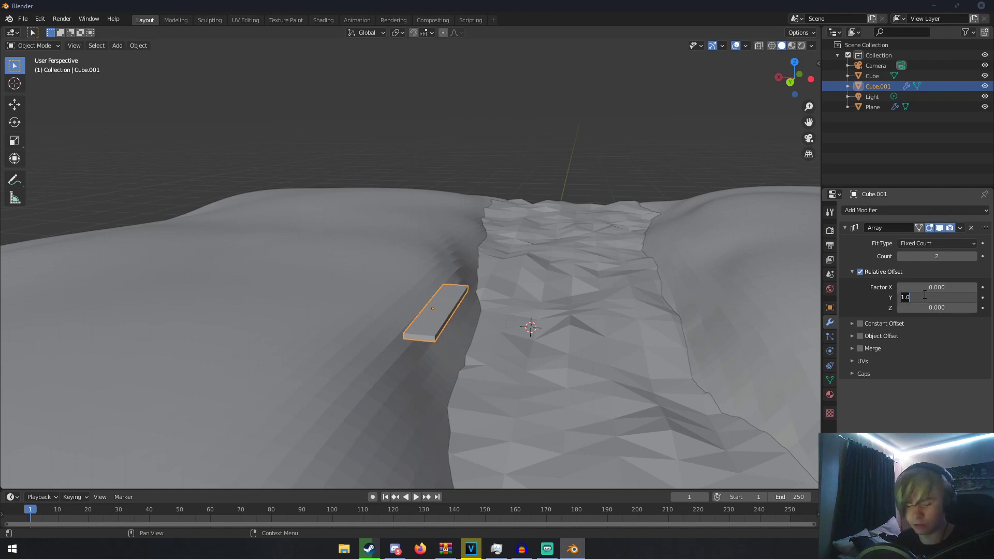
text(2)
key(Return)
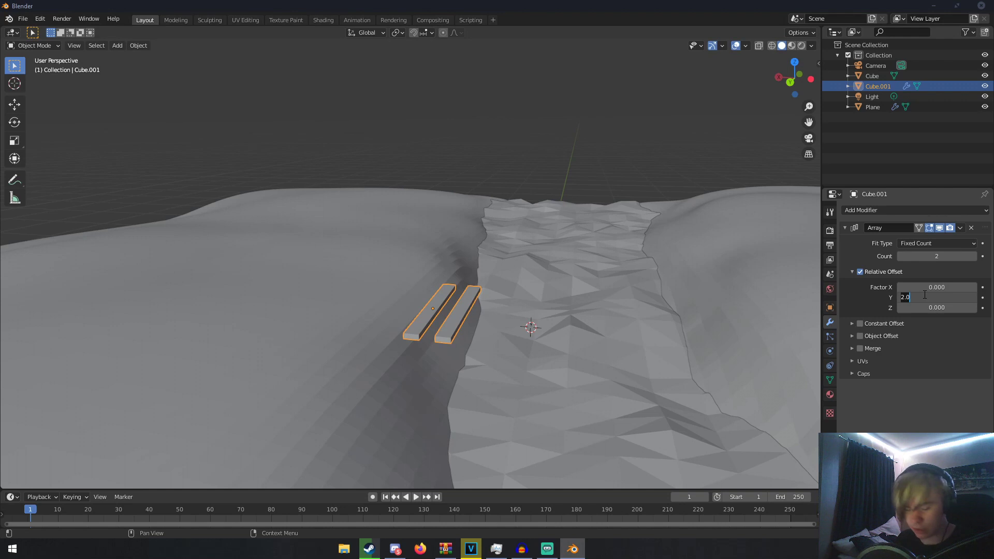
text(.5)
key(Return)
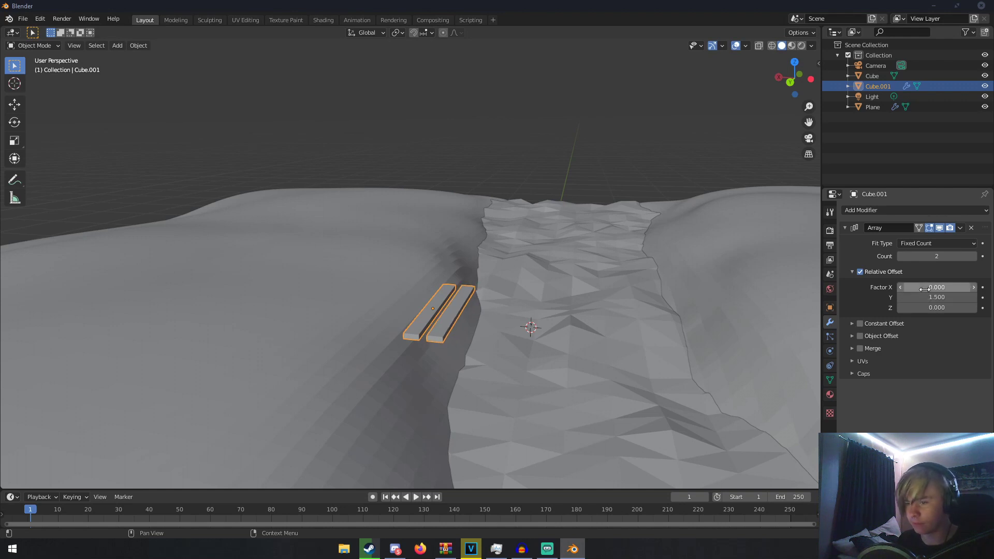
text(5)
key(Return)
middle_drag(725, 272, 642, 290)
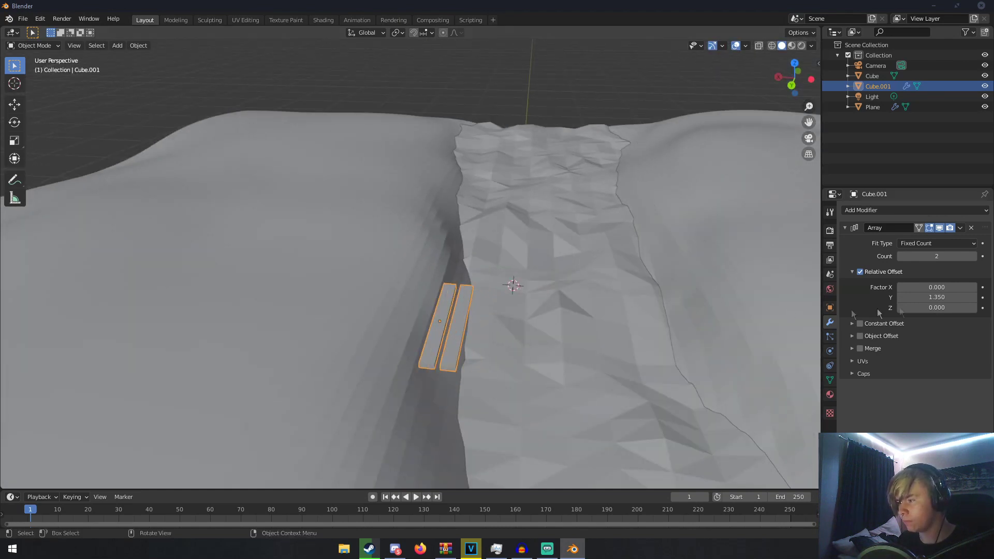
- Increase the Array modifier's count to 8 planks
click(977, 259)
click(977, 258)
click(974, 256)
- Scale the row of planks and move it so it reaches from one bank over the river
middle_drag(650, 323, 365, 337)
key(s)
click(433, 335)
key(g)
click(625, 327)
key(g)
click(520, 295)
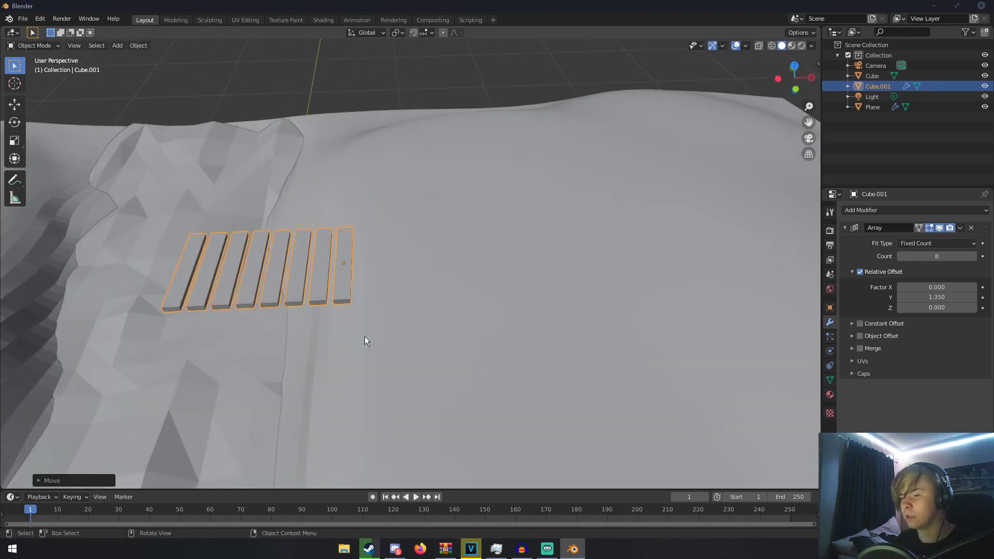
- Raise the plank array's count to 9 so the row reaches further across the river
click(973, 258)
scroll(452, 253, down, 2)
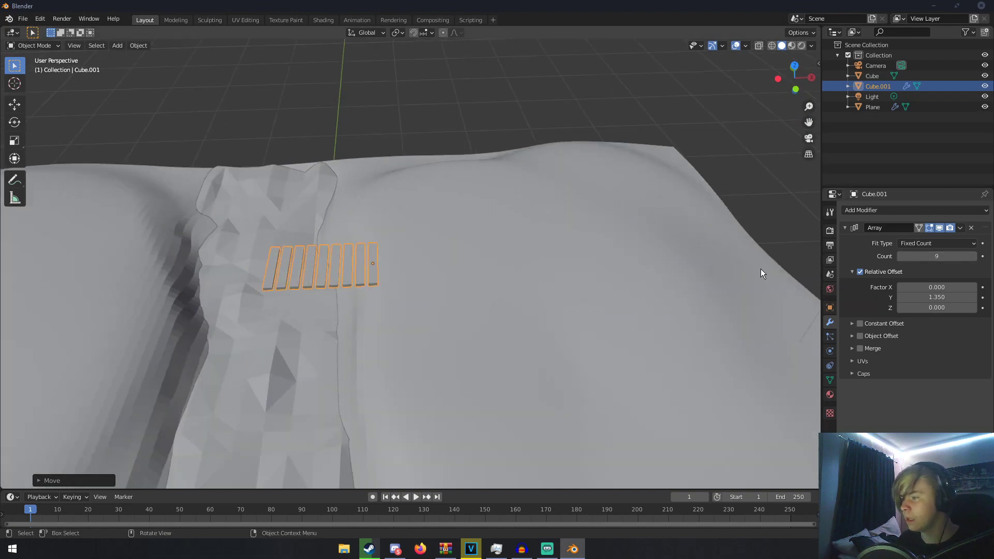
click(961, 228)
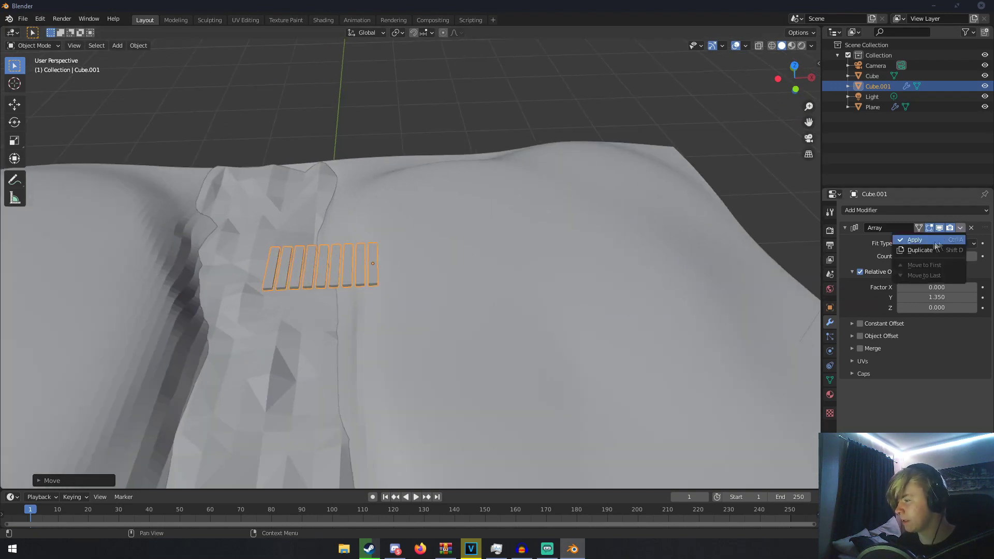
middle_drag(586, 265, 577, 265)
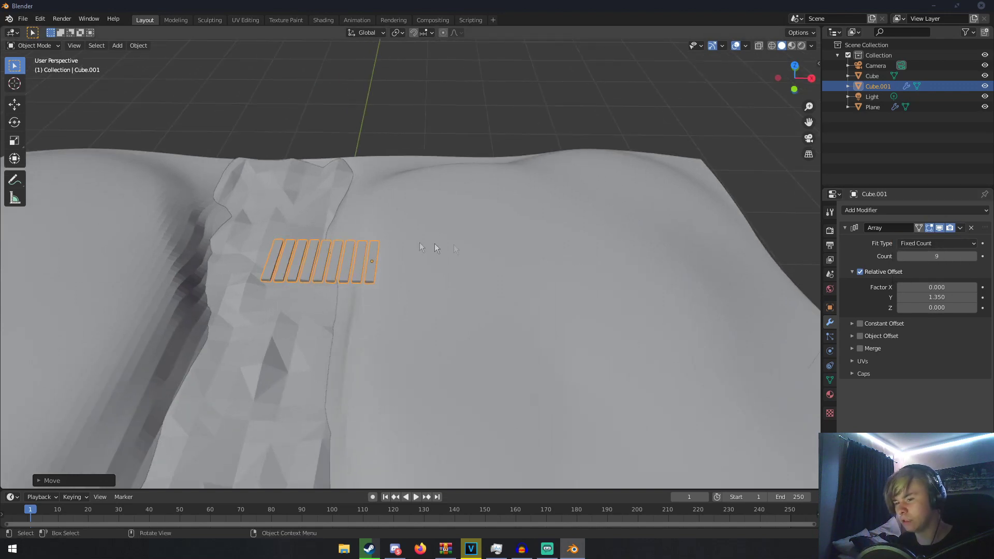
- Duplicate the plank row, move the copy along X onto the bank, and rotate it 90° about Z
key(shift+d)
key(Escape)
key(g)
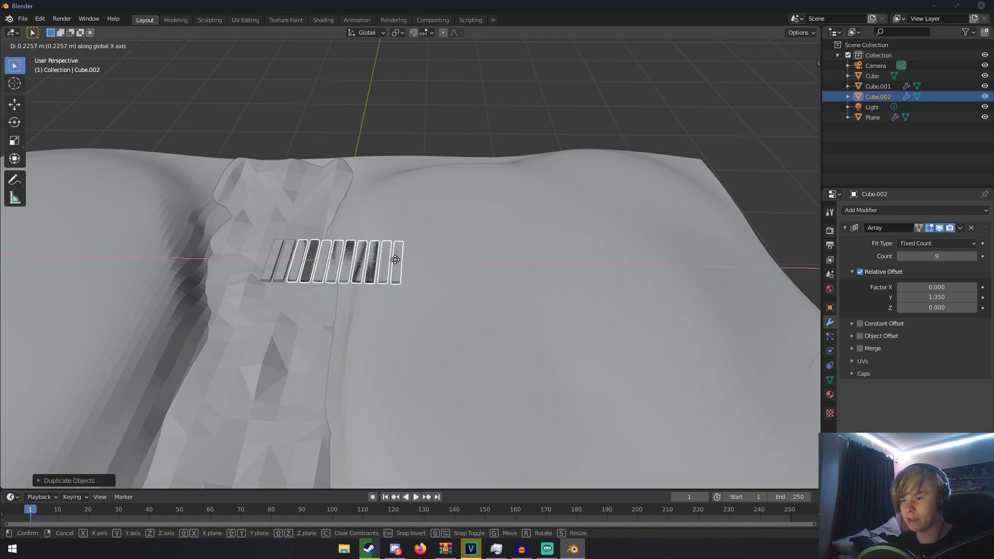
click(475, 268)
key(r)
key(9)
key(0)
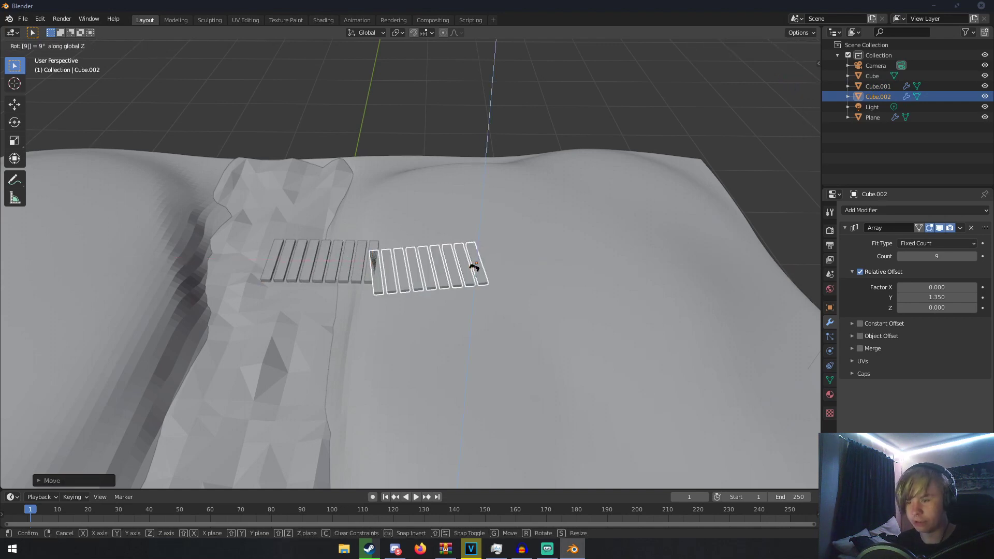
click(475, 266)
- Move the rotated plank section so it sits flush against the bank-side end of the first plank row
middle_drag(479, 263, 561, 245)
key(g)
click(455, 237)
middle_drag(455, 237, 598, 252)
key(g)
click(430, 241)
key(g)
click(441, 231)
key(g)
click(449, 240)
scroll(489, 254, down, 4)
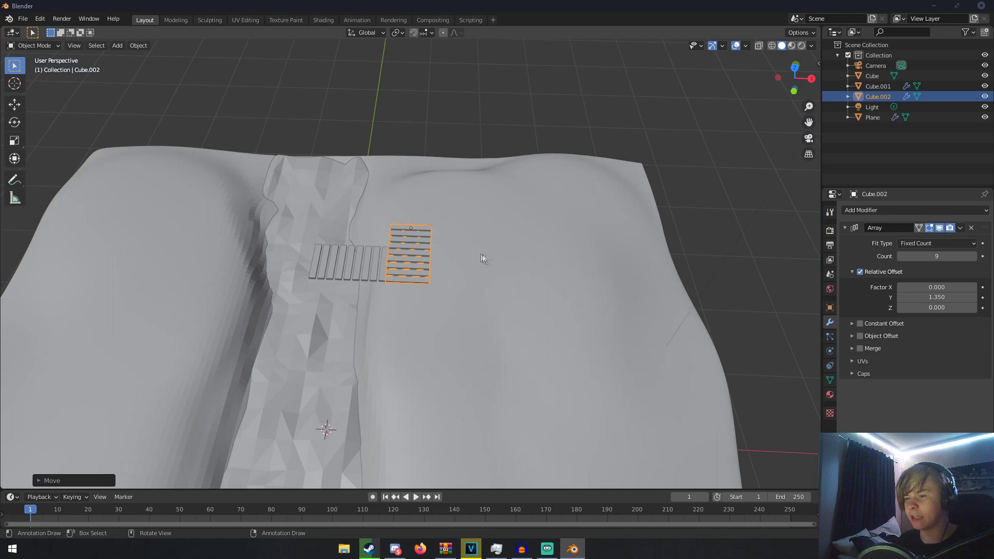
- Select both plank sections and move them together along the Y axis
click(365, 258)
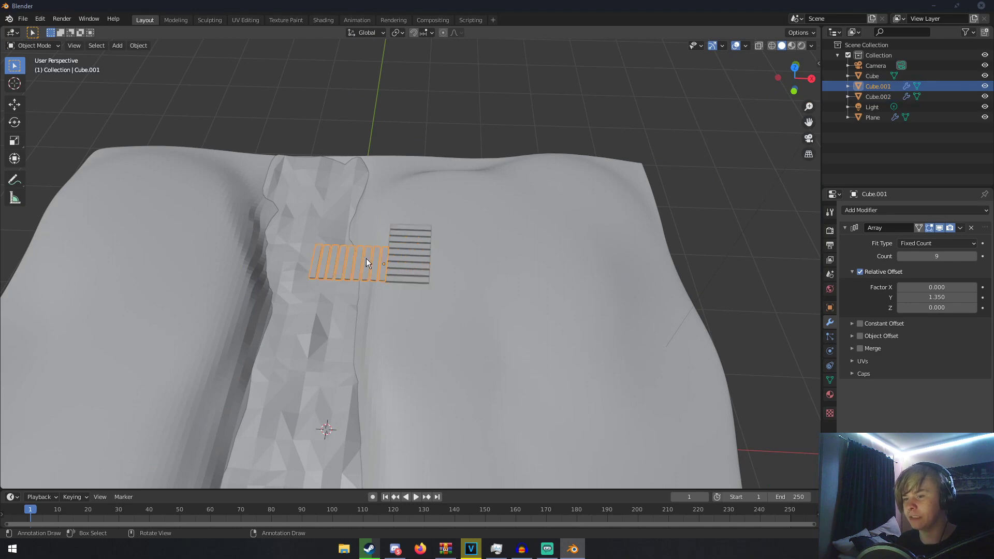
shift+click(419, 261)
middle_drag(419, 261, 401, 231)
key(g)
key(y)
click(576, 258)
- Set the bank-side plank section's array count to 11 and shift it along Y to line up with the bridge
scroll(466, 139, down, 3)
scroll(444, 273, up, 6)
click(402, 261)
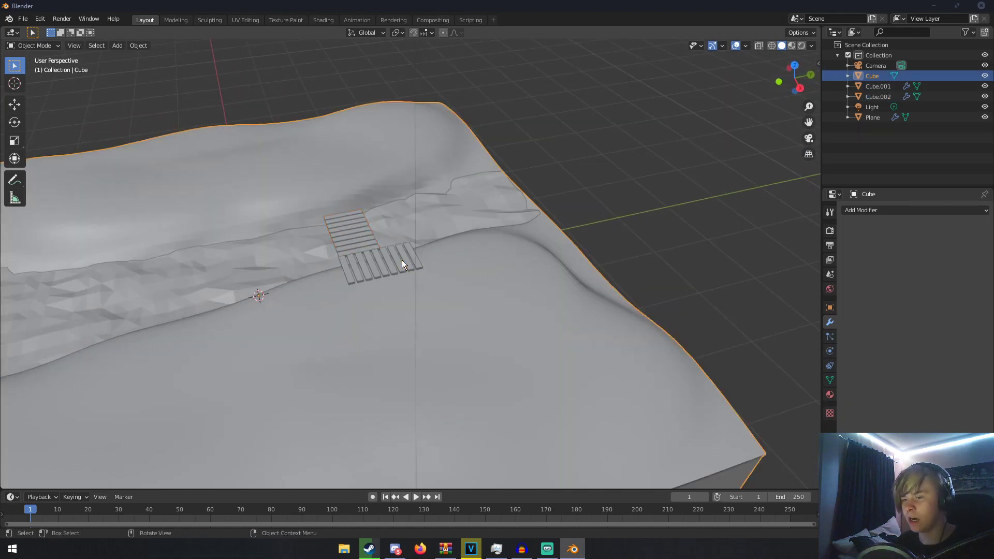
click(371, 256)
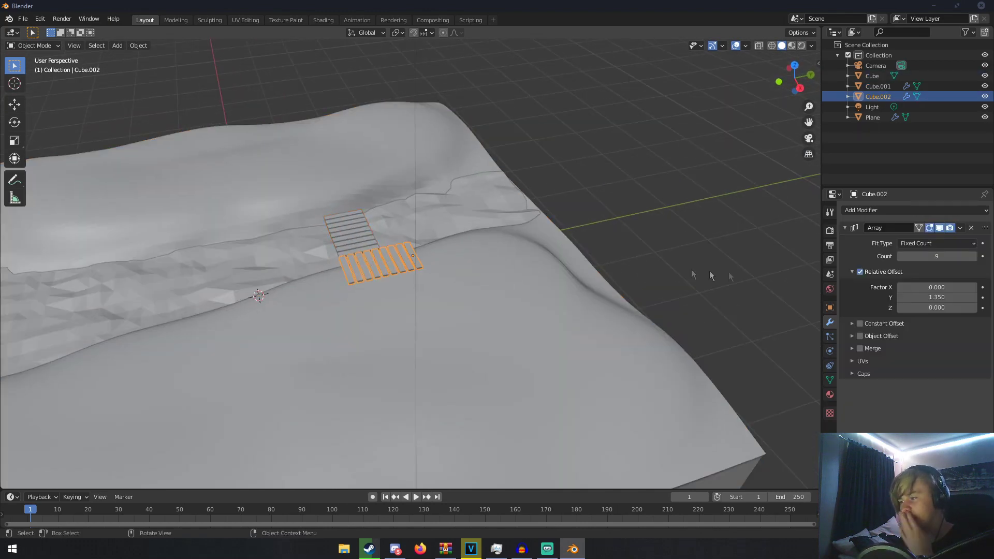
drag(936, 256, 958, 256)
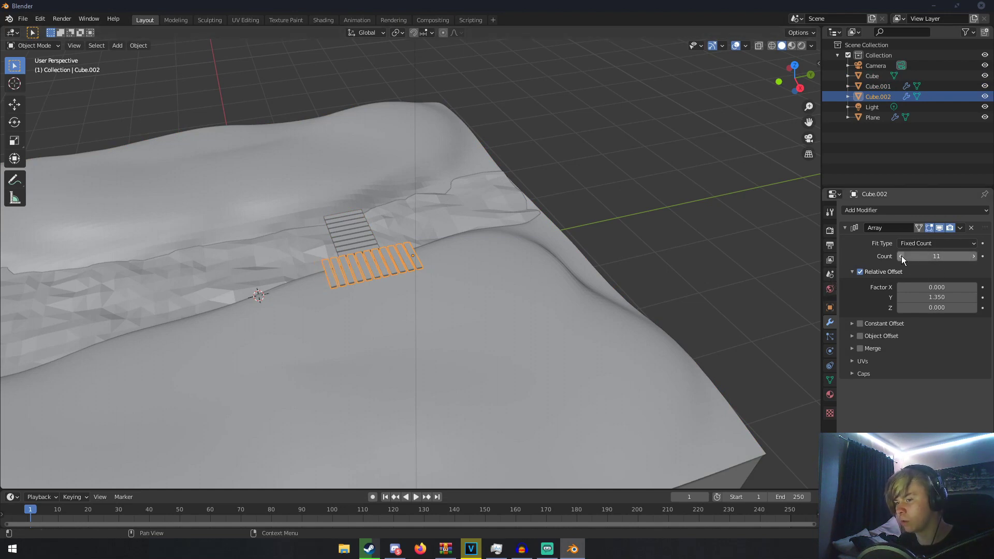
key(g)
key(y)
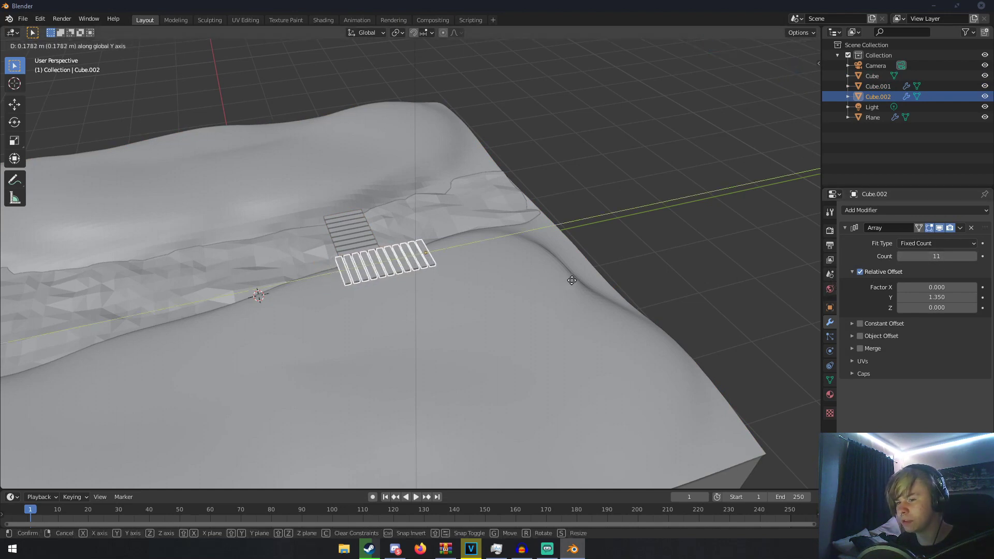
click(575, 281)
- Select both plank sections, reposition them together over the river and bank, and clear the selection
shift+click(367, 239)
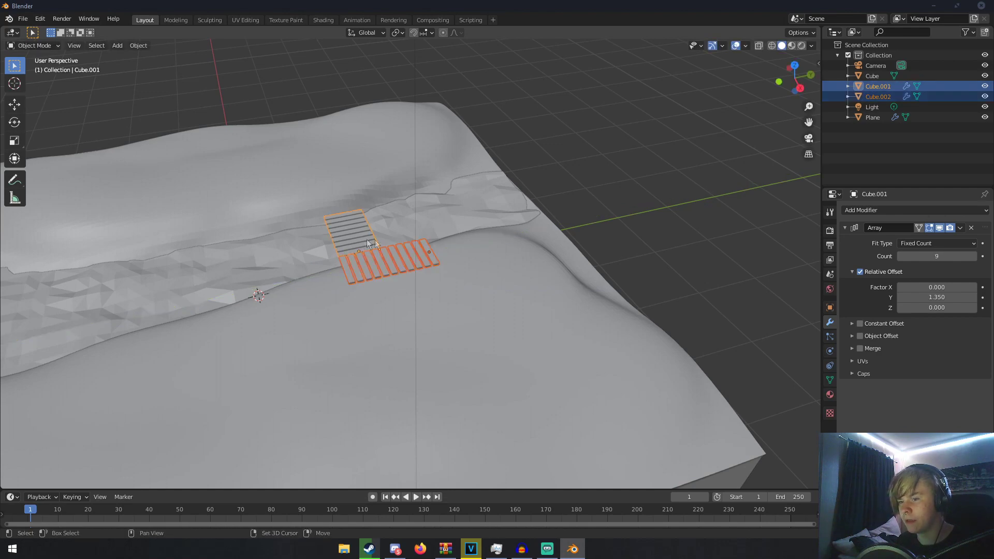
key(g)
click(461, 244)
middle_drag(461, 244, 418, 251)
scroll(654, 265, down, 4)
key(a)
key(a)
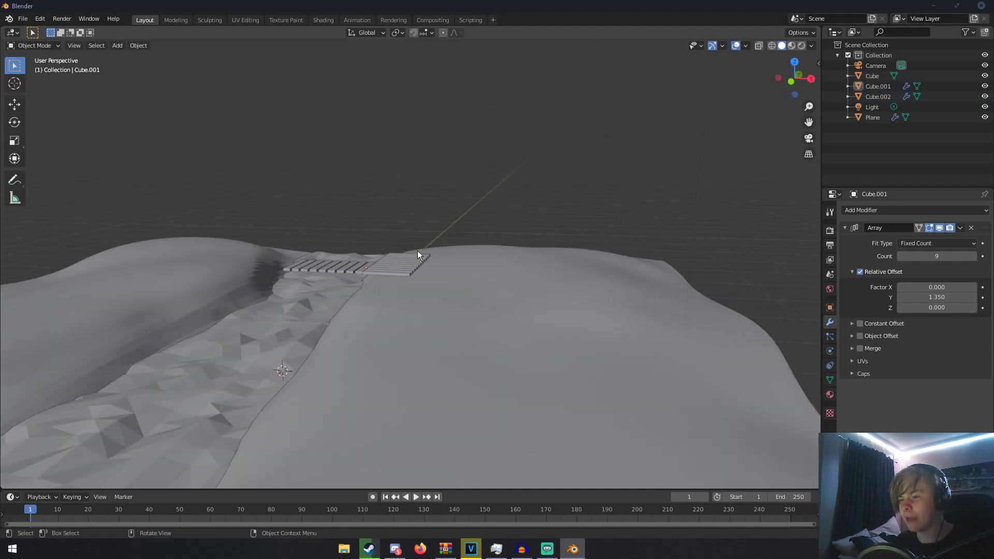
- Add a cylinder, shrink and move it above the terrain, and stretch it along Z into a tall thin post
key(shift+a)
mouse_move(480, 265)
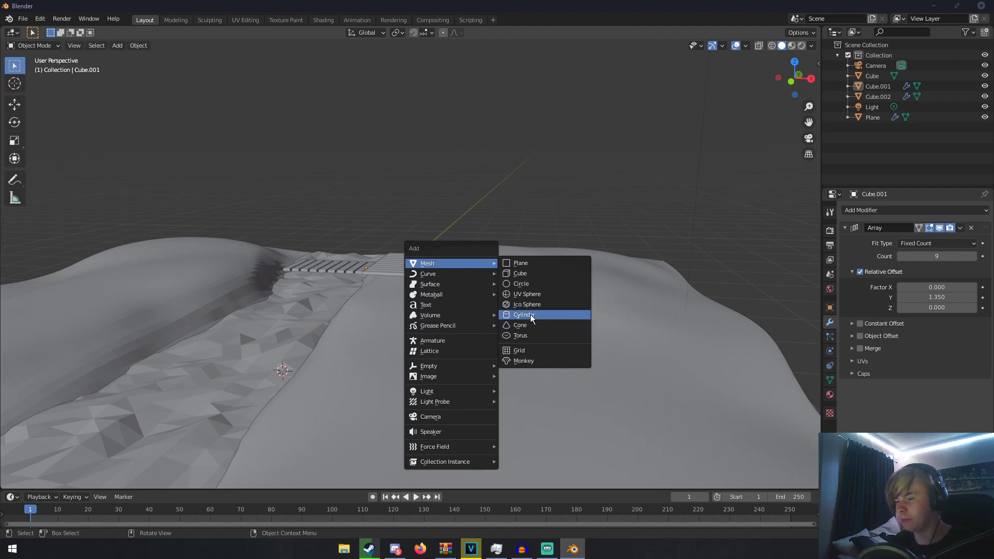
click(524, 315)
scroll(556, 315, down, 5)
key(g)
key(s)
click(534, 215)
scroll(536, 215, up, 3)
scroll(557, 213, down, 2)
key(s)
key(z)
click(478, 372)
- Edit the post's mesh and cut a pair of closely spaced edge loops near its upper end
middle_drag(347, 228, 381, 187)
scroll(407, 293, up, 3)
key(Tab)
key(ctrl+r)
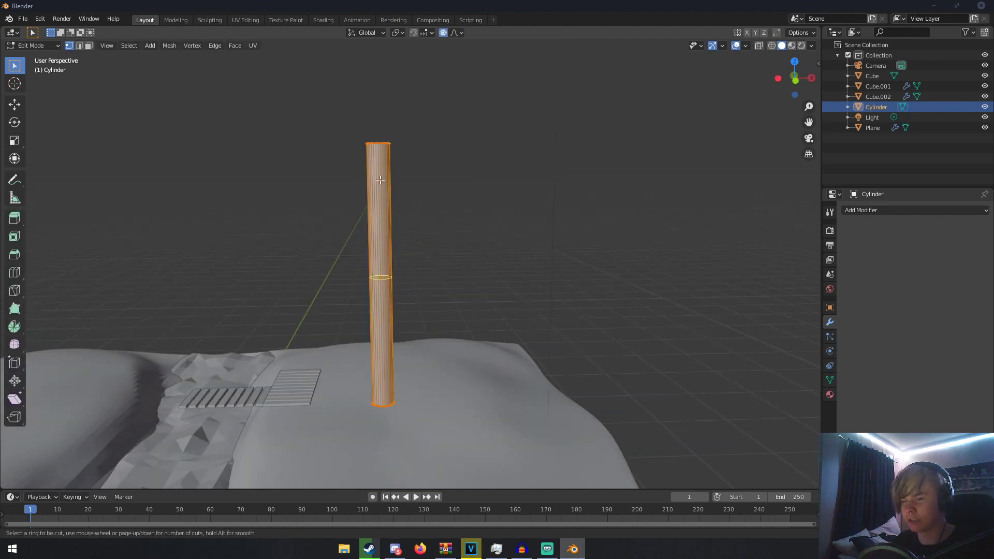
click(381, 180)
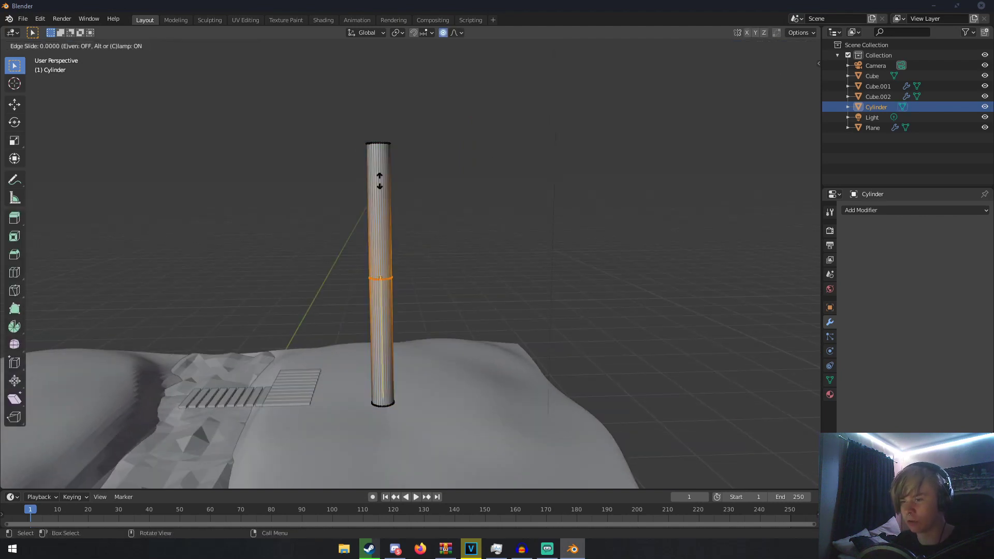
click(376, 49)
- Cut a second pair of closely spaced edge loops around the middle of the post
key(g)
key(g)
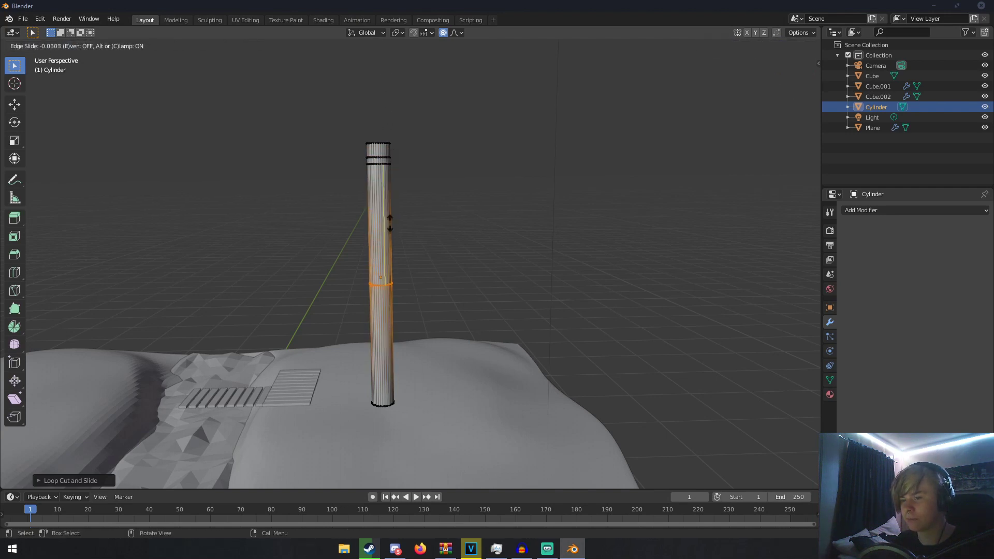
click(390, 215)
key(ctrl+r)
click(390, 281)
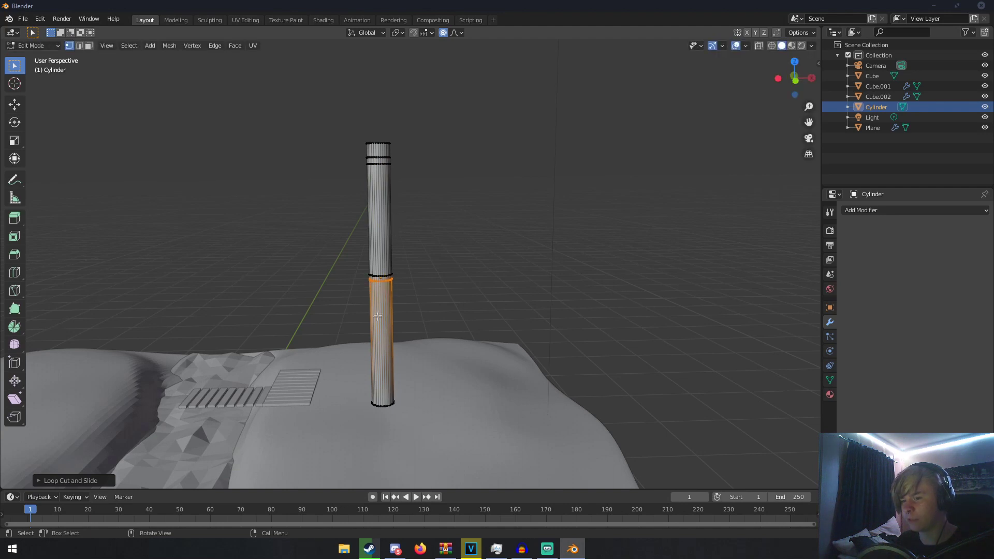
- Cut a third pair of closely spaced edge loops near the post's lower end
click(375, 376)
key(ctrl+r)
click(387, 396)
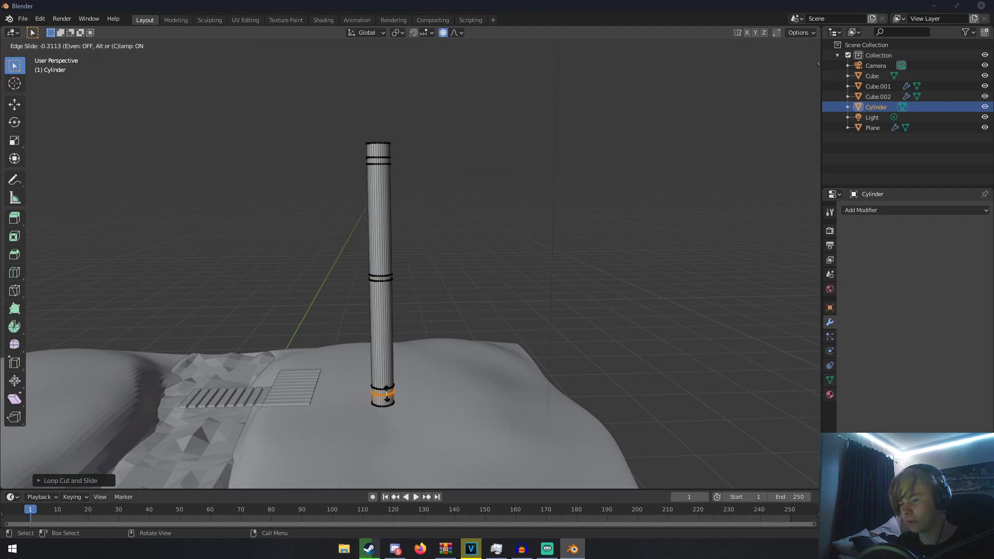
click(387, 396)
middle_drag(367, 163, 385, 167)
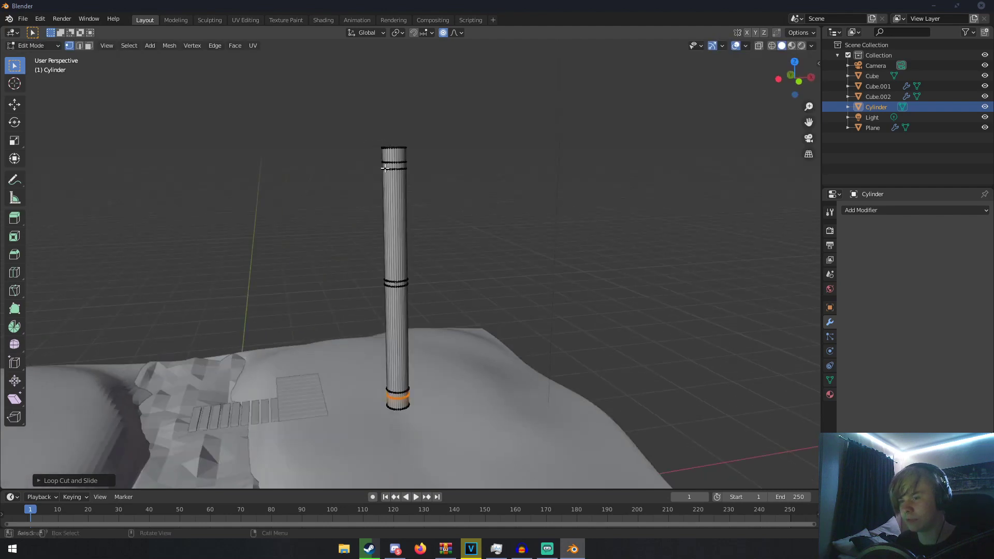
- Extrude the ring of faces between the post's upper loops and scale it to about 1.11 as a raised band
click(88, 48)
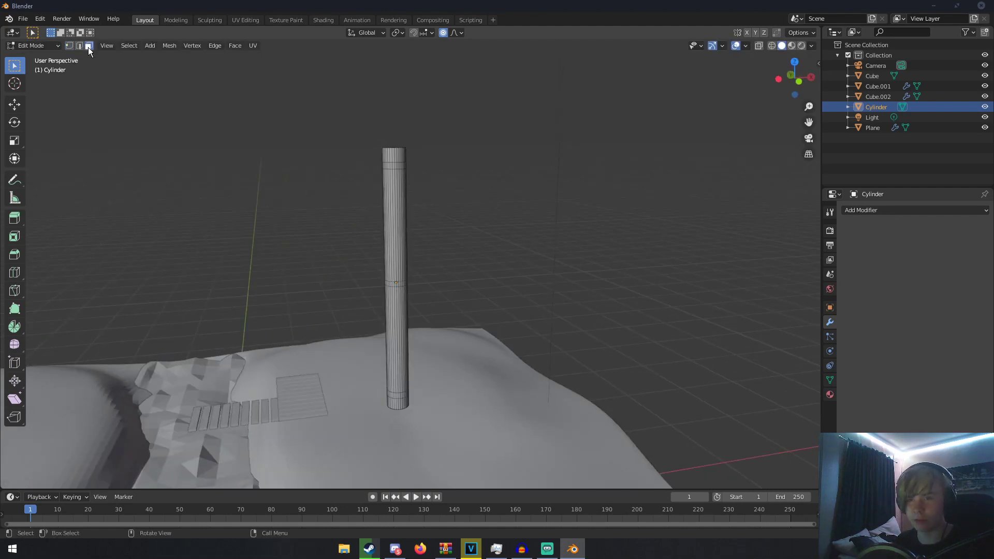
scroll(346, 135, up, 6)
scroll(347, 135, down, 4)
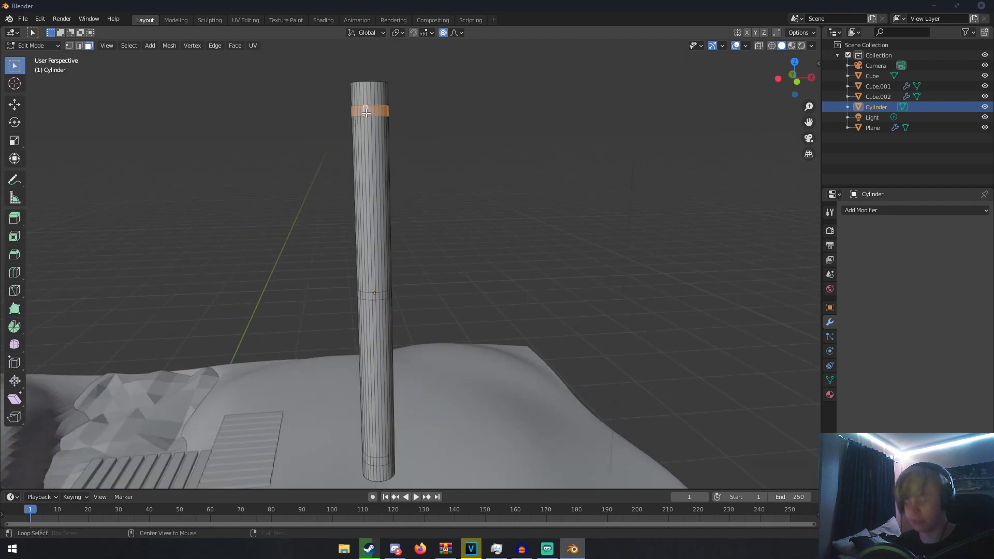
middle_drag(409, 141, 427, 156)
scroll(439, 156, up, 4)
scroll(440, 156, down, 3)
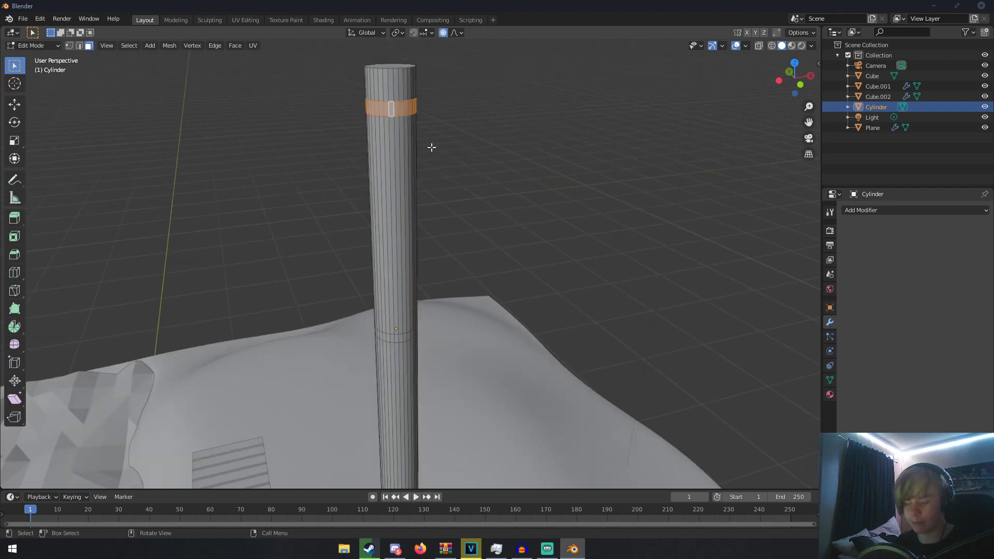
key(s)
key(z)
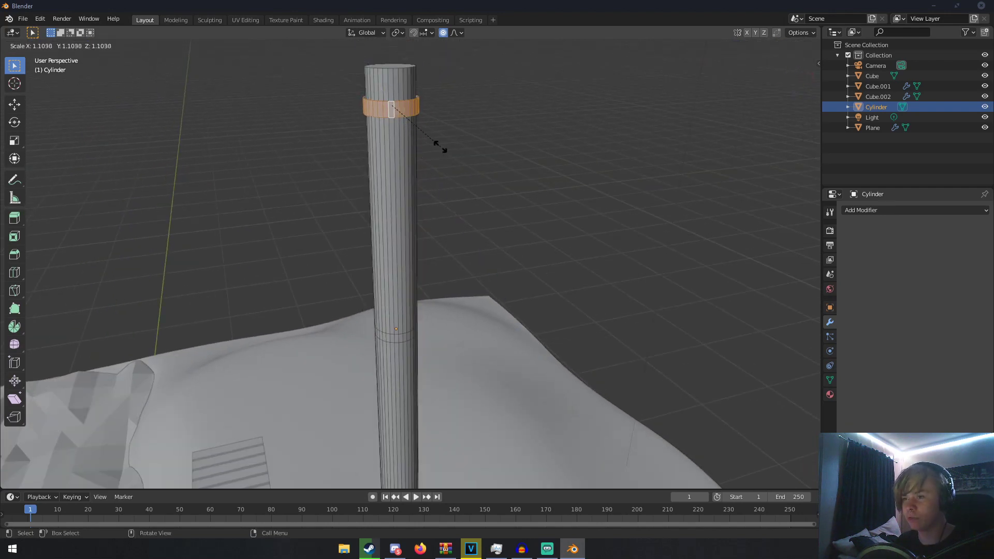
click(441, 147)
middle_drag(442, 147, 437, 135)
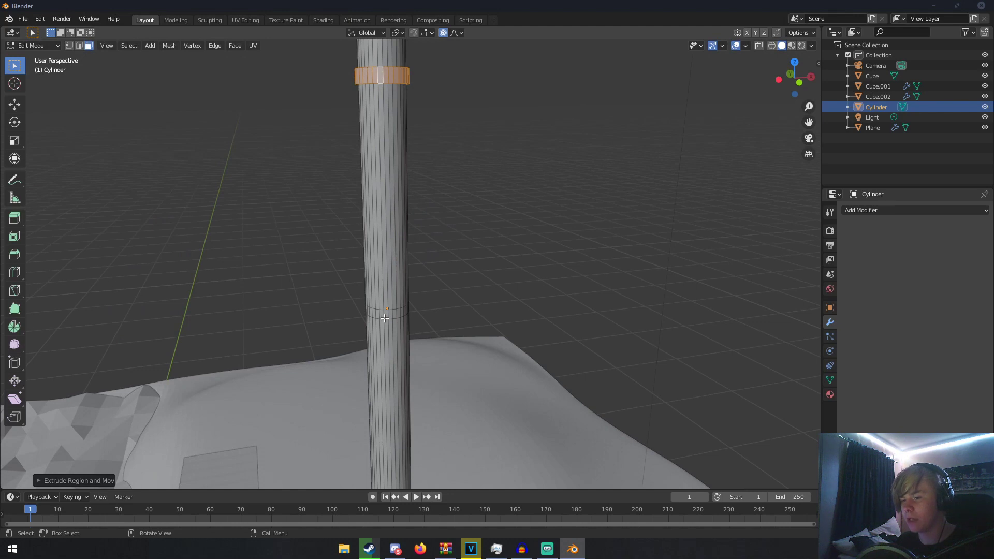
- Extrude the post's middle ring of faces and scale it outward into a matching raised band
alt+click(386, 314)
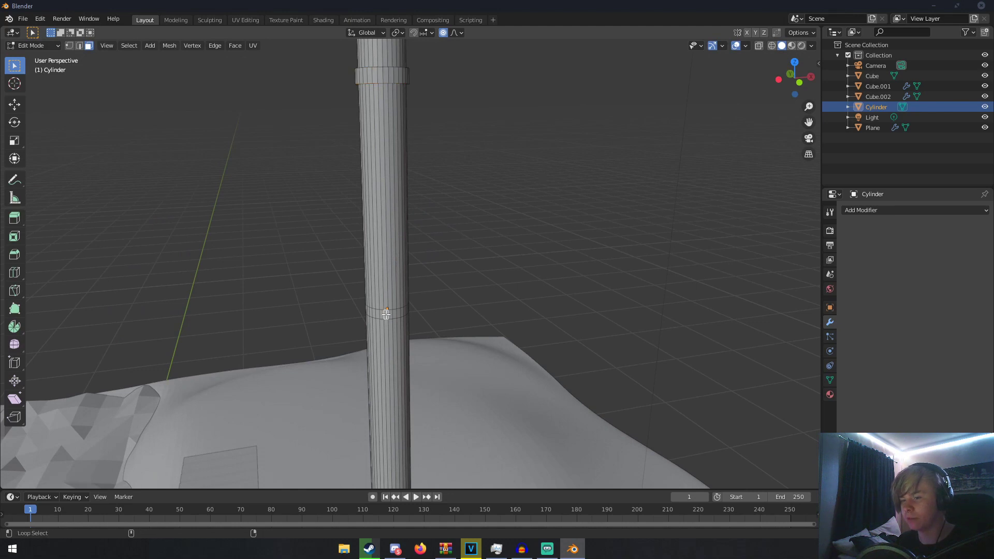
key(s)
click(415, 316)
scroll(412, 306, down, 1)
shift+middle_drag(412, 306, 412, 216)
- Extrude the post's lower ring of faces, scale it to about 1.11 as a raised band, and leave mesh editing
click(396, 366)
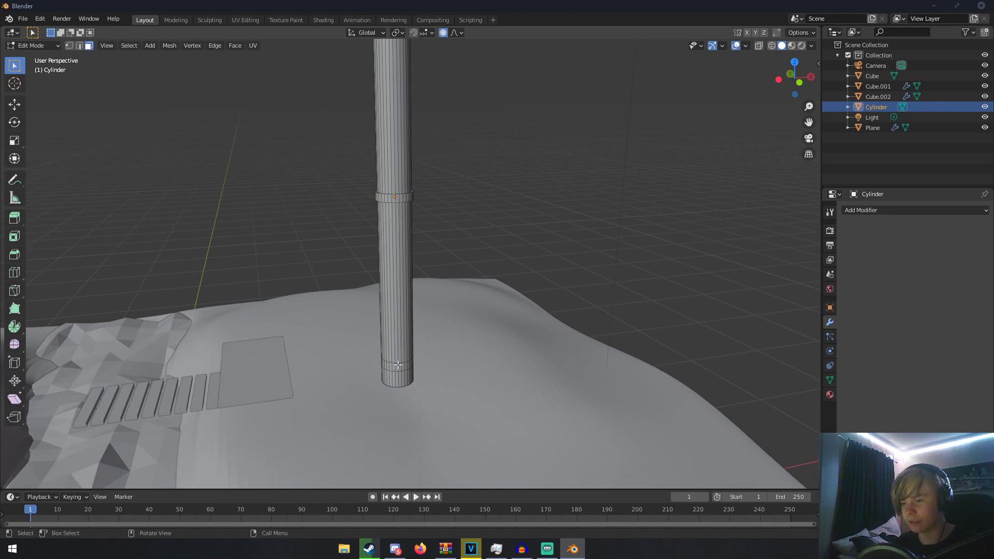
key(s)
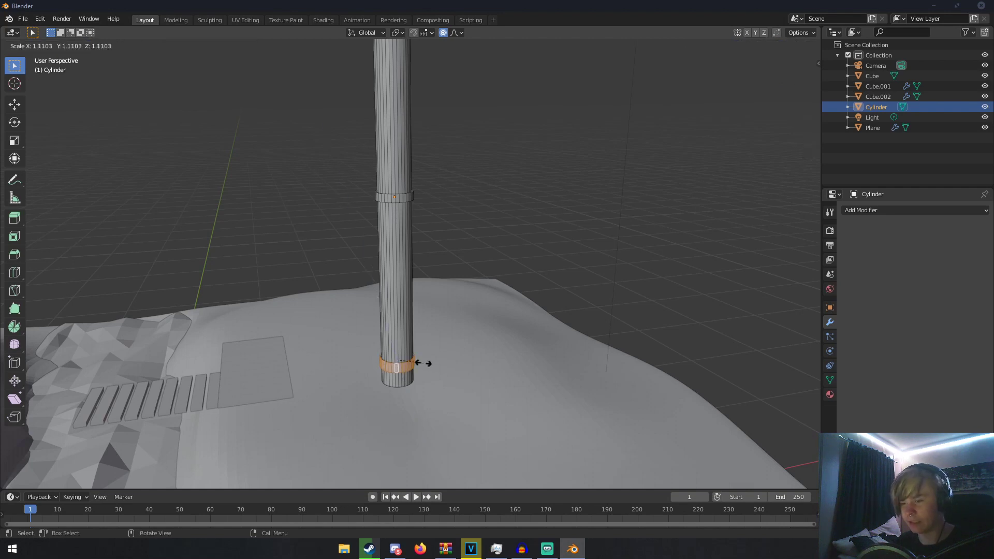
click(424, 364)
scroll(422, 352, down, 2)
key(Tab)
- Scale down the whole post and place it under the river end of the plank bridge
middle_drag(424, 334, 462, 263)
key(s)
click(381, 243)
middle_drag(381, 243, 418, 242)
key(g)
click(226, 398)
shift+middle_drag(226, 399, 357, 306)
middle_drag(436, 300, 414, 309)
key(s)
click(477, 313)
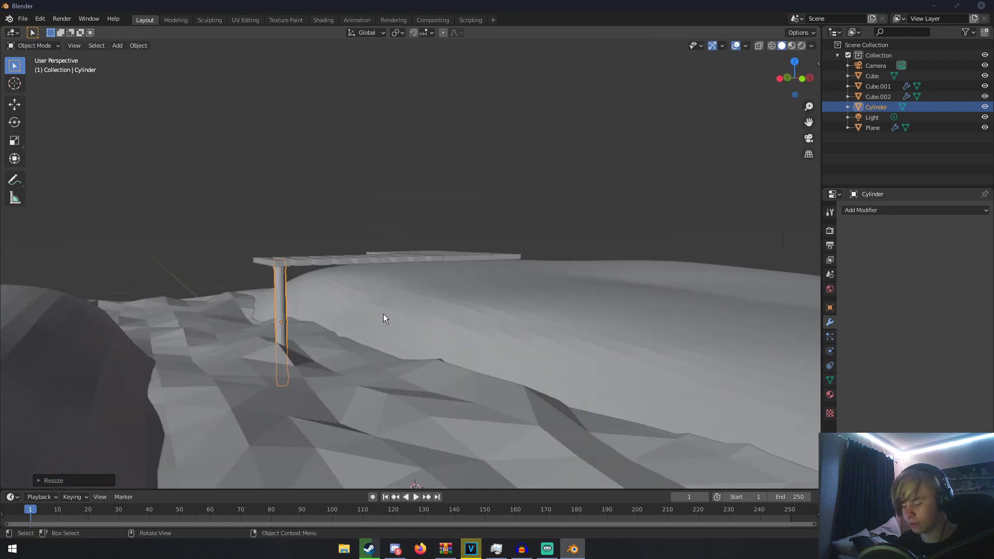
- Refine the post's position beneath the bridge's end planks and adjust its overall scale
key(KP_Decimal)
middle_drag(402, 267, 474, 246)
key(g)
click(421, 250)
key(s)
click(511, 251)
- Stretch the post along Z until it meets the planks, and shift it along Y under the bridge's side
key(s)
key(z)
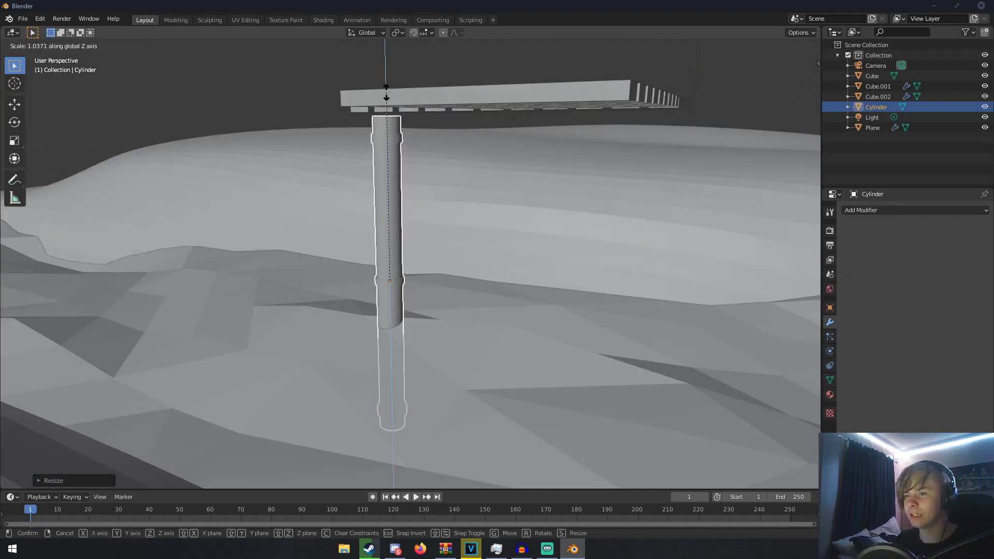
click(393, 72)
middle_drag(393, 72, 428, 75)
key(g)
key(y)
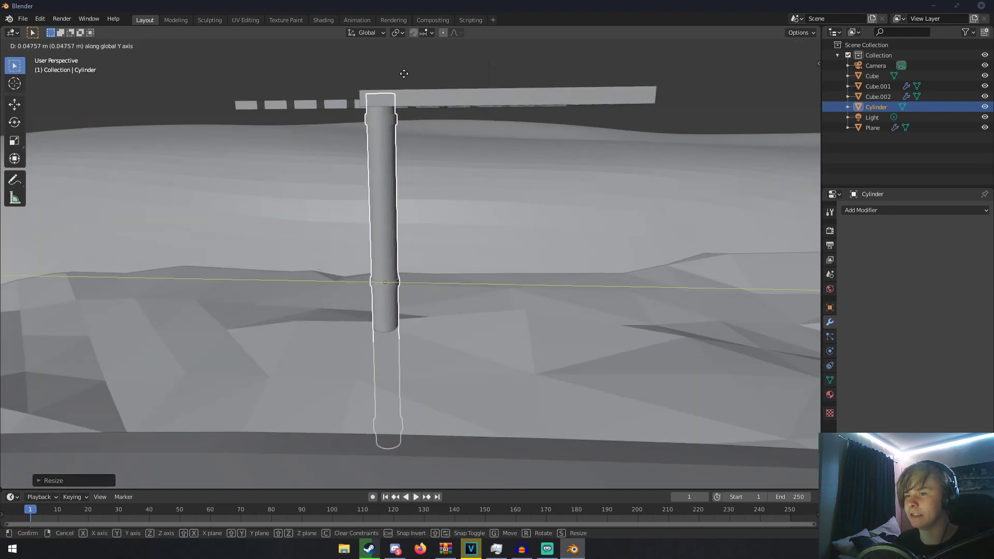
click(400, 72)
middle_drag(451, 118, 501, 233)
- Add an Array modifier to the post with relative offset Factor X 4.7 and a count of 4
click(873, 209)
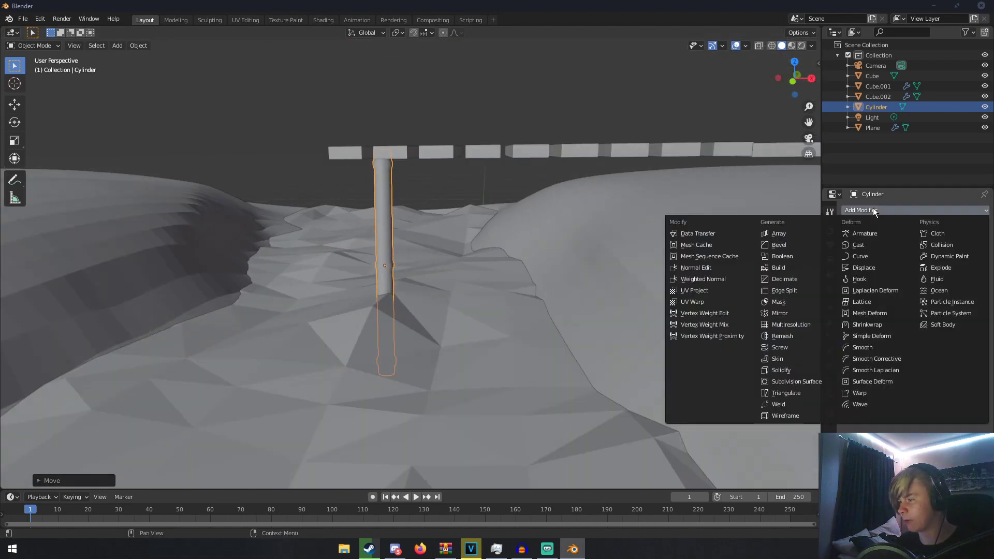
click(796, 234)
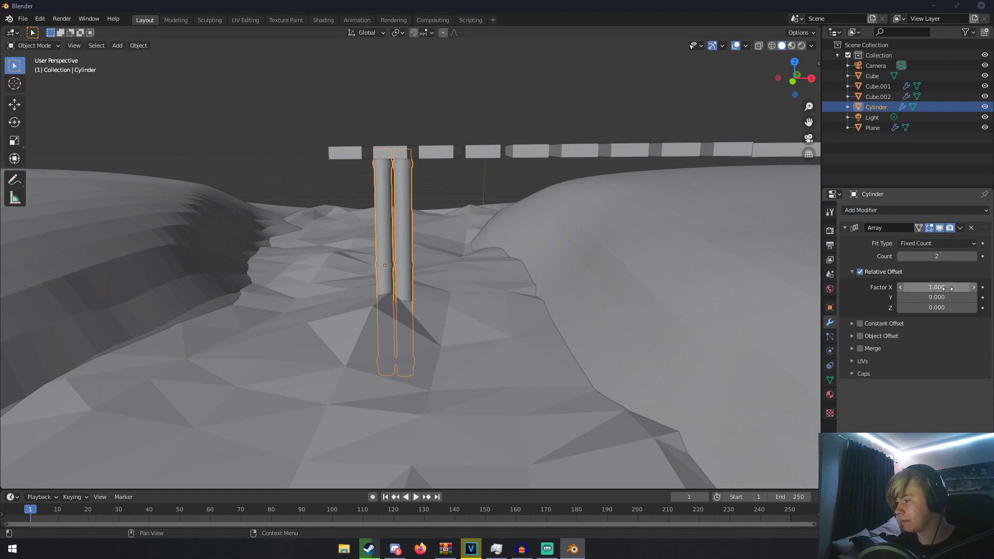
text(4)
key(Return)
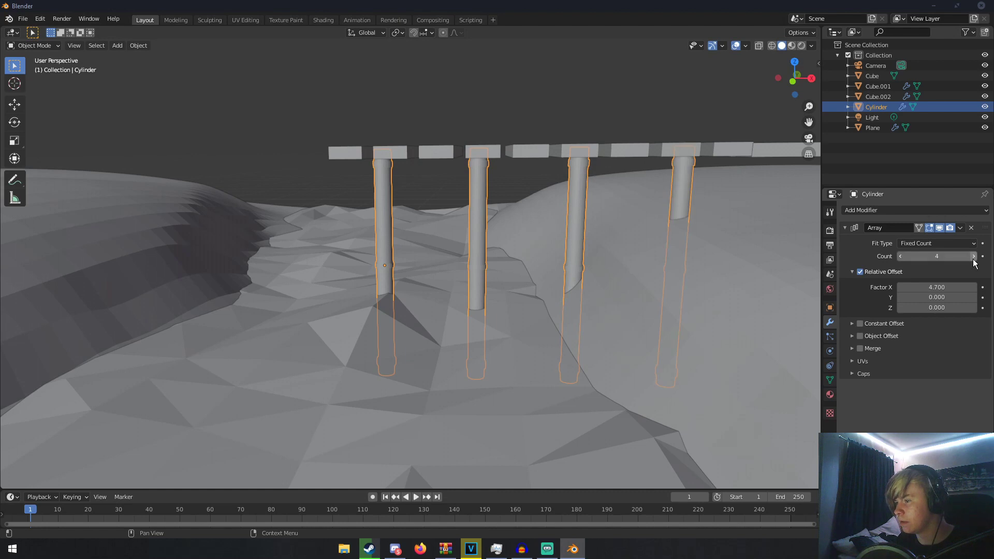
scroll(602, 241, down, 3)
shift+middle_drag(602, 241, 446, 225)
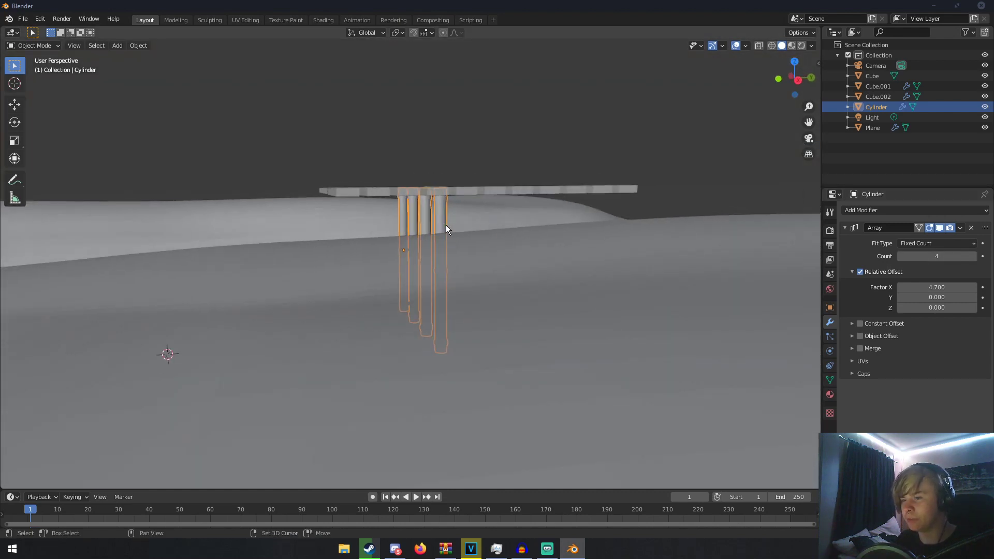
- Duplicate the post row about 0.47 m along negative Y to the bridge's opposite side and align it with the planks along X
key(shift+d)
key(y)
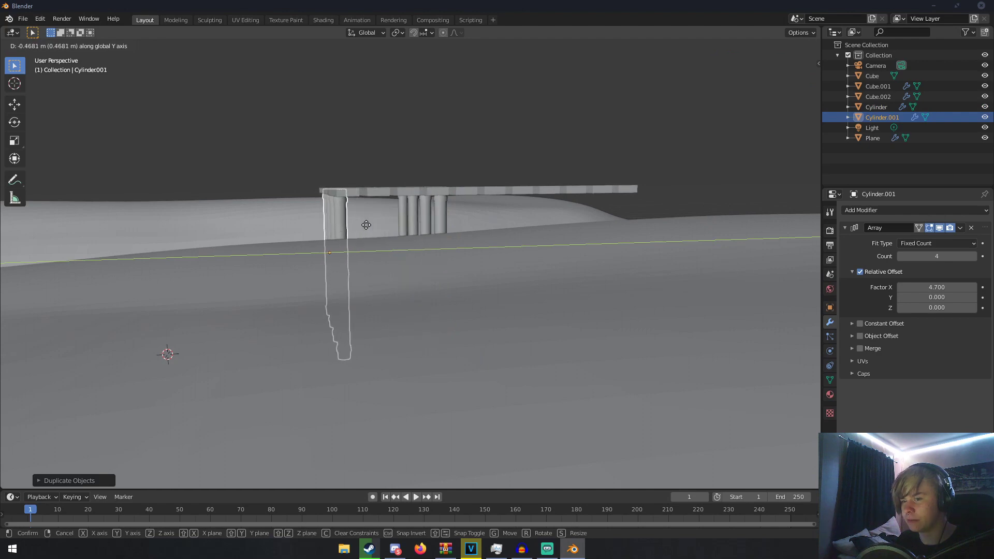
click(366, 224)
middle_drag(368, 225, 445, 271)
scroll(401, 265, up, 3)
key(g)
key(x)
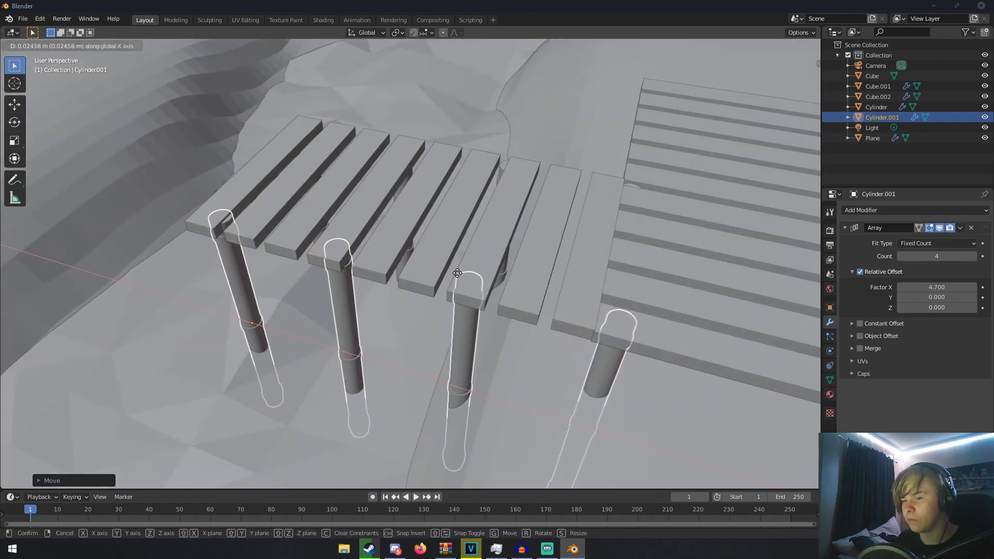
click(450, 271)
- Set the Array relative offset Factor X to 4.9 on both post rows under the bridge
middle_drag(449, 271, 480, 235)
scroll(480, 244, down, 3)
click(973, 287)
click(972, 287)
middle_drag(776, 259, 718, 244)
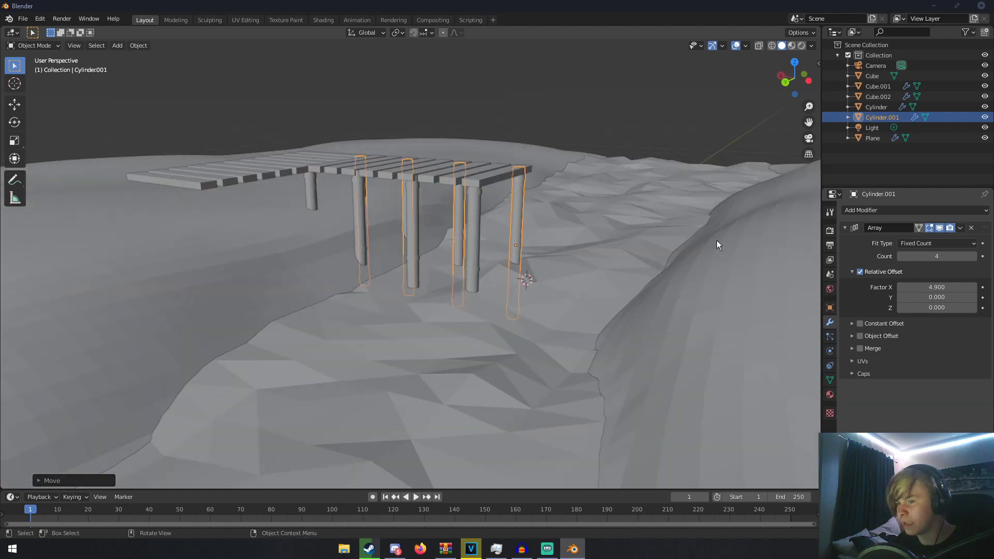
click(475, 211)
click(972, 288)
click(973, 288)
middle_drag(535, 242, 513, 240)
- Duplicate the platform-side post row, rotate it 90° about Z, and move it about 1.45 m along X beneath the platform's outer edge
click(515, 239)
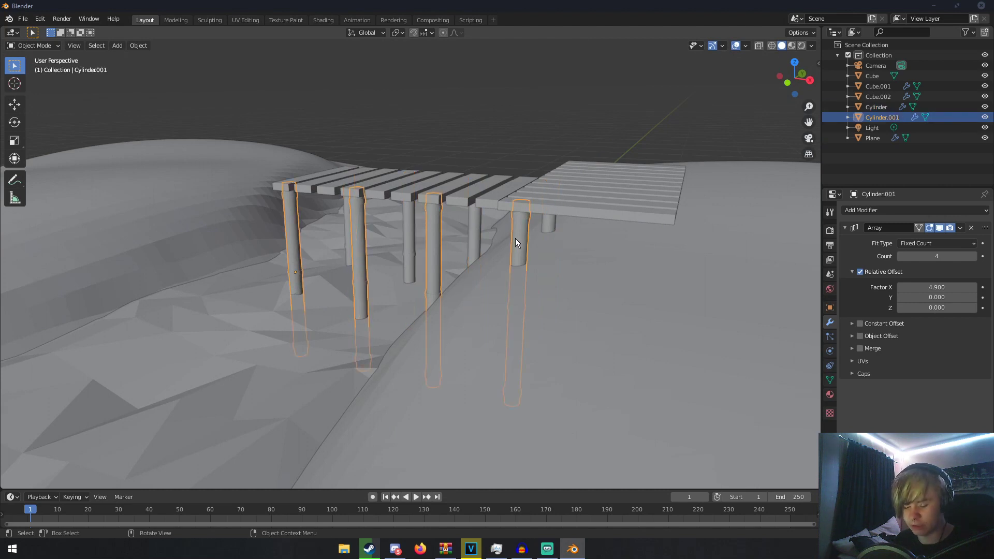
key(shift+d)
right_click(515, 238)
text(rz90)
key(Return)
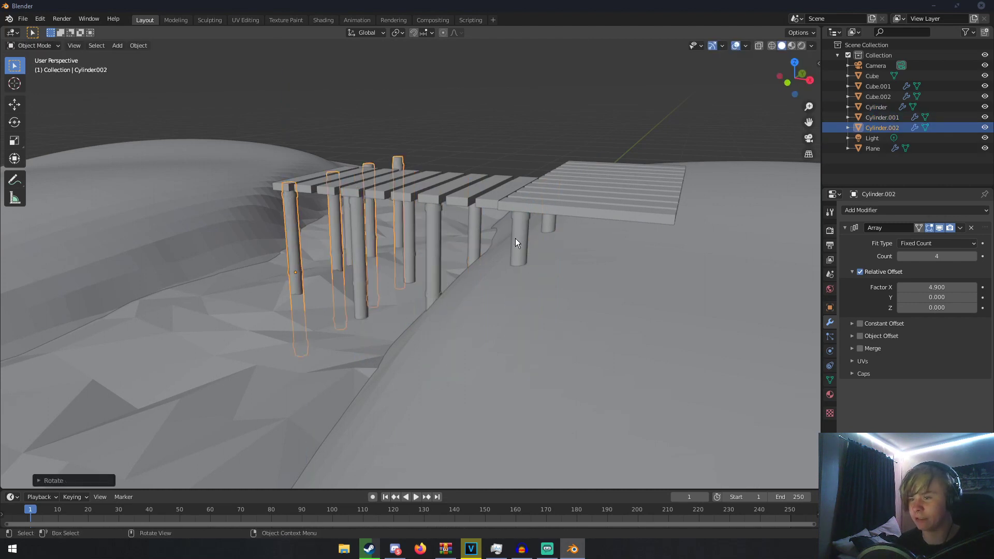
key(g)
key(x)
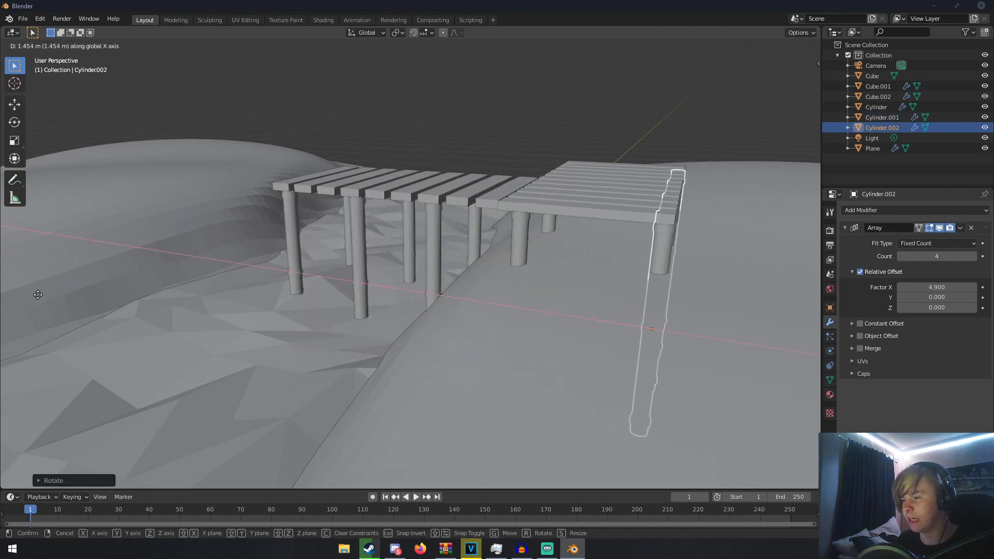
click(35, 295)
- Set the Array relative offset Factor Y of the bridge planks to 1.25
middle_drag(406, 290, 448, 308)
key(a)
scroll(457, 286, up, 10)
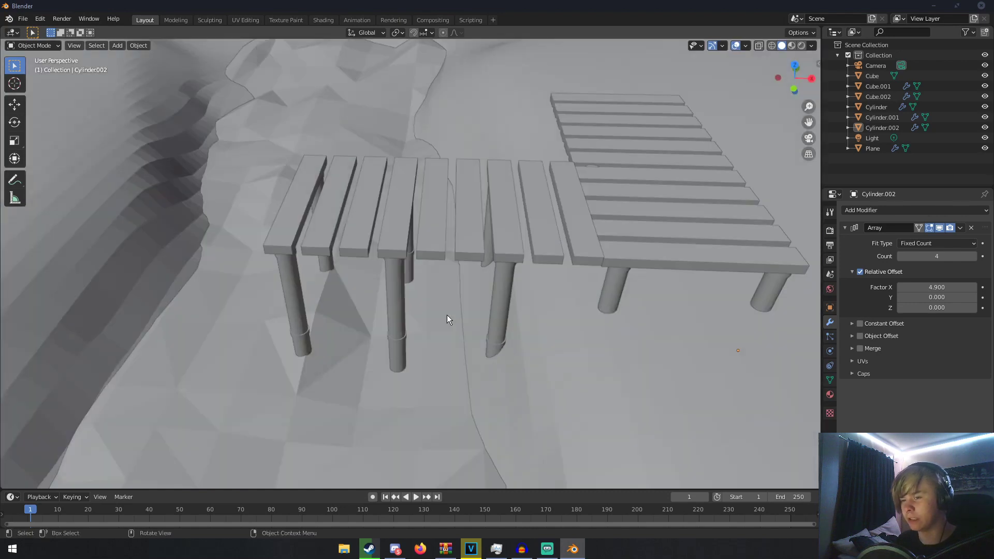
click(430, 221)
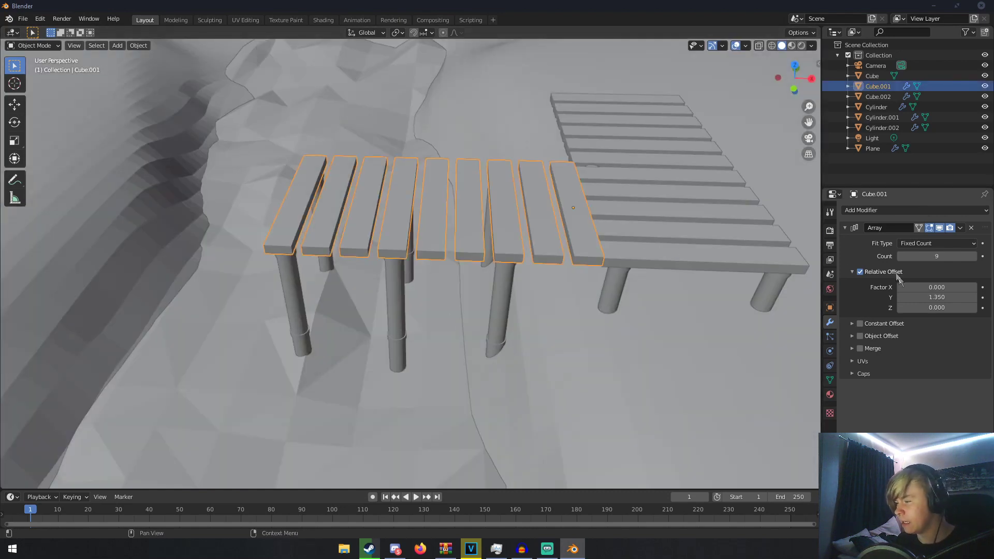
click(900, 298)
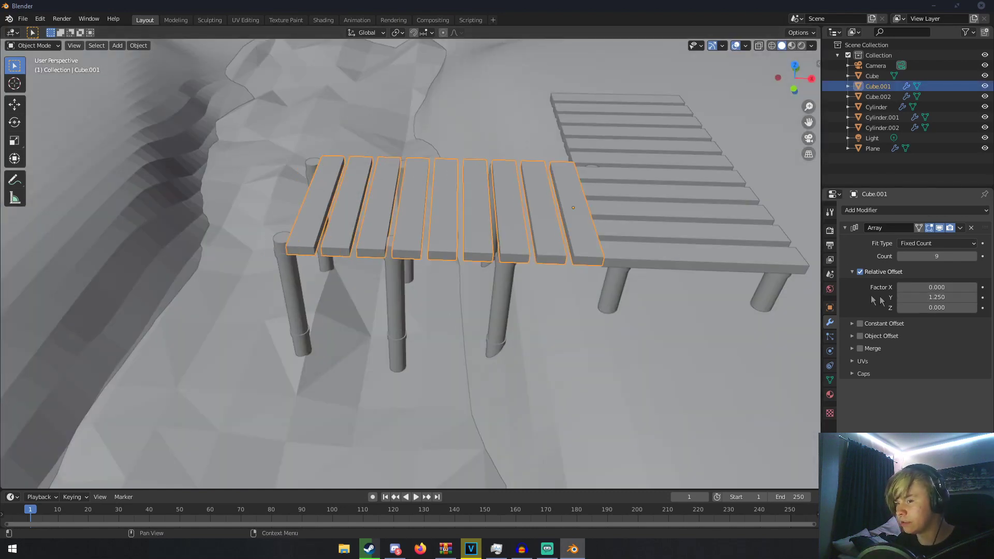
- Shift the front post row along X under the bridge's end plank and set its Array Factor X to 4.7
click(400, 289)
key(g)
key(x)
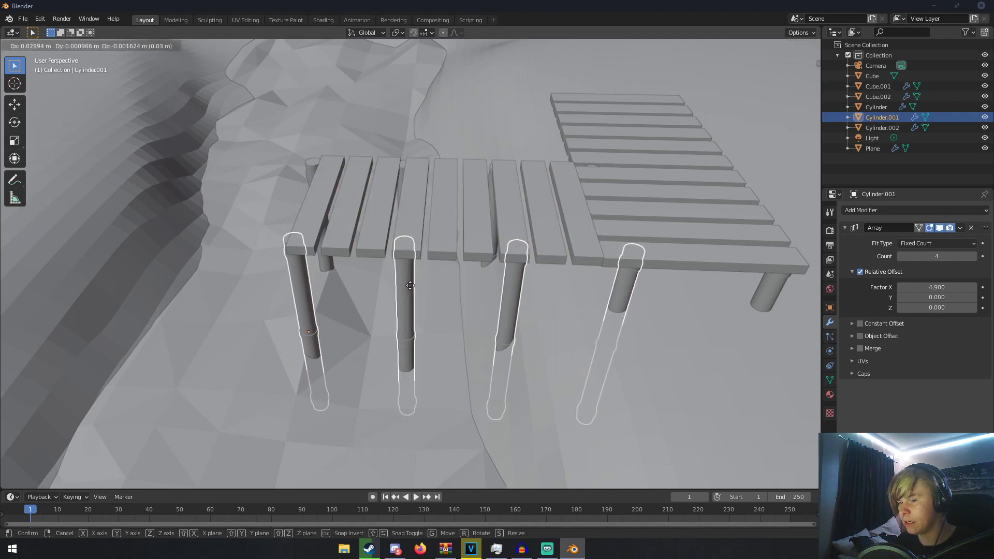
click(414, 285)
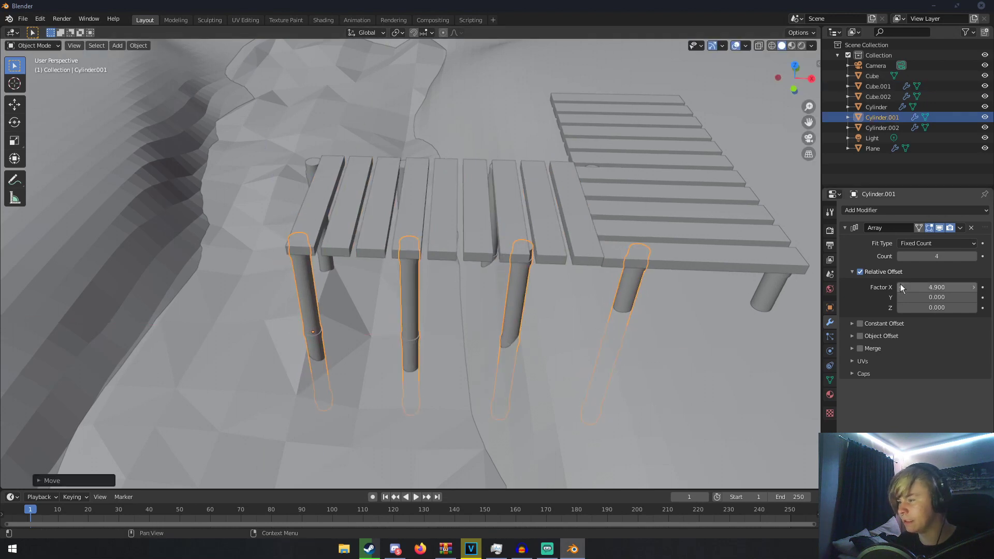
click(519, 280)
click(518, 276)
click(902, 288)
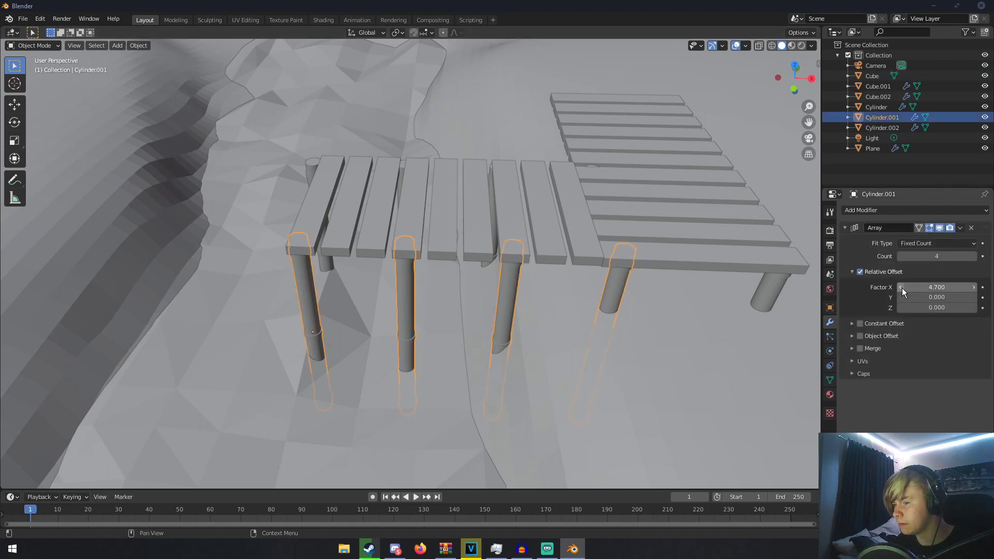
click(901, 288)
middle_drag(807, 290, 465, 258)
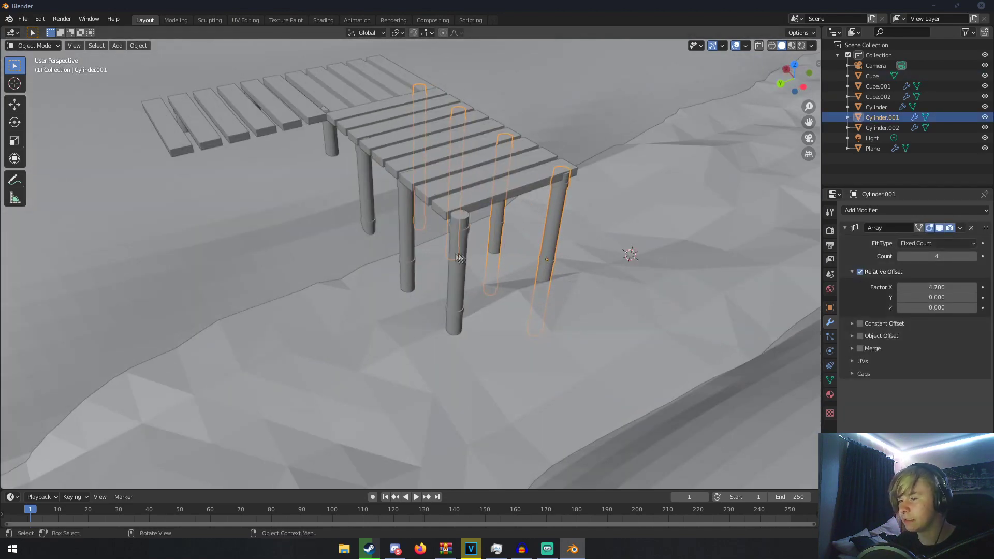
- Give the other bridge post row Array Factor X 4.7 and a count of 3, and shift it about 0.06 m along X
click(452, 254)
click(902, 287)
middle_drag(767, 282, 632, 278)
key(g)
key(x)
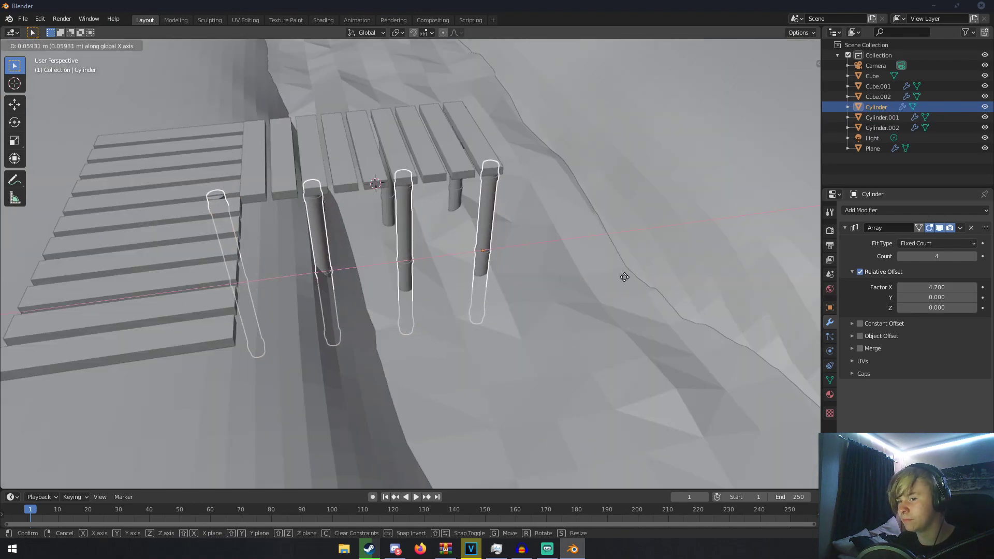
click(625, 277)
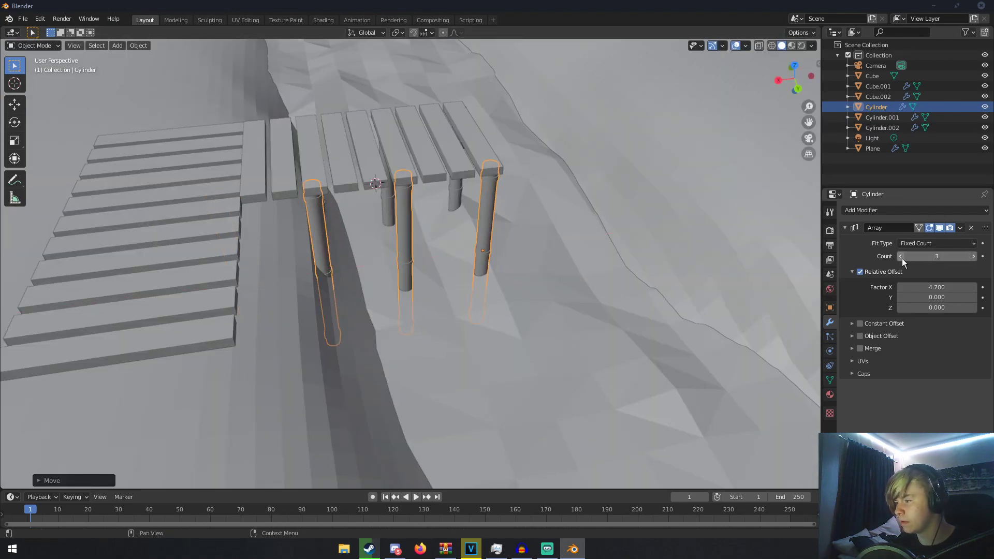
middle_drag(660, 236, 539, 244)
key(a)
key(a)
scroll(494, 236, down, 4)
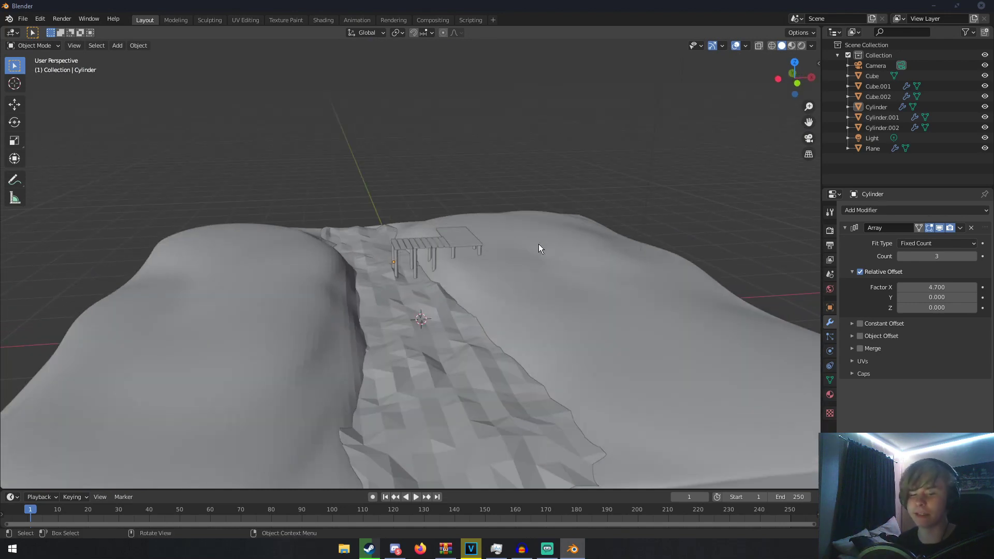
middle_drag(538, 244, 507, 251)
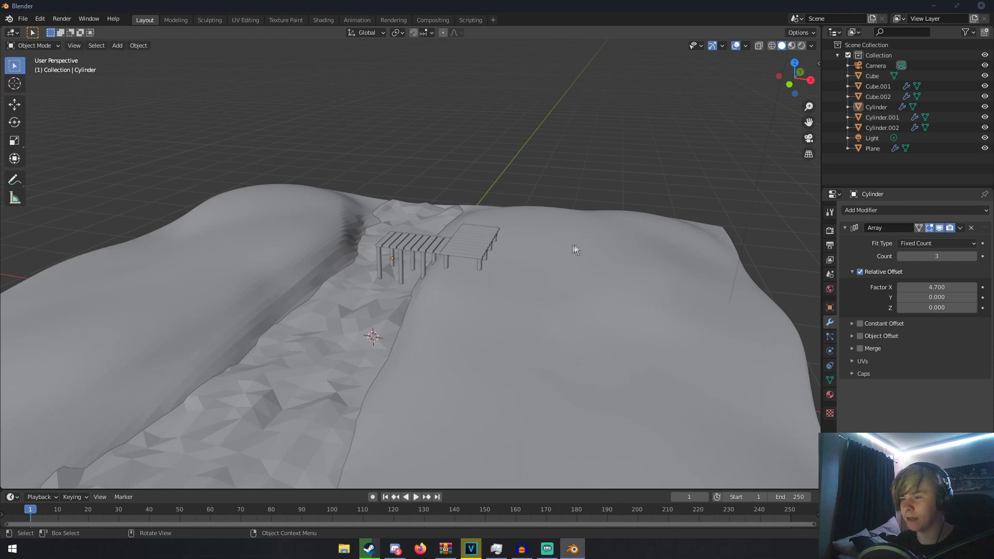
- Add a cube and place it on the riverbank beside the platform
middle_drag(574, 244, 549, 240)
key(shift+a)
mouse_move(549, 241)
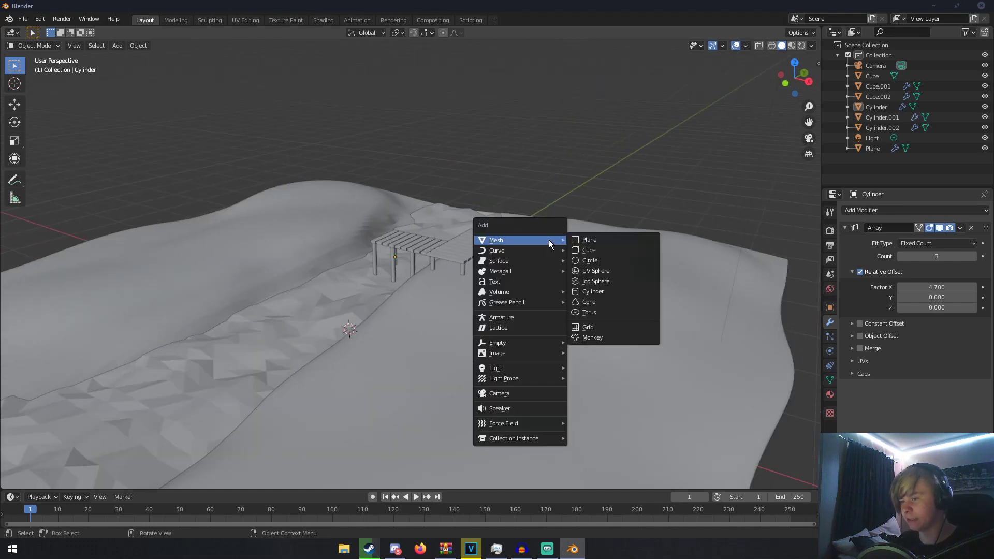
click(587, 250)
middle_drag(587, 250, 537, 249)
key(g)
click(752, 232)
scroll(601, 260, down, 4)
middle_drag(600, 260, 467, 186)
scroll(455, 207, up, 4)
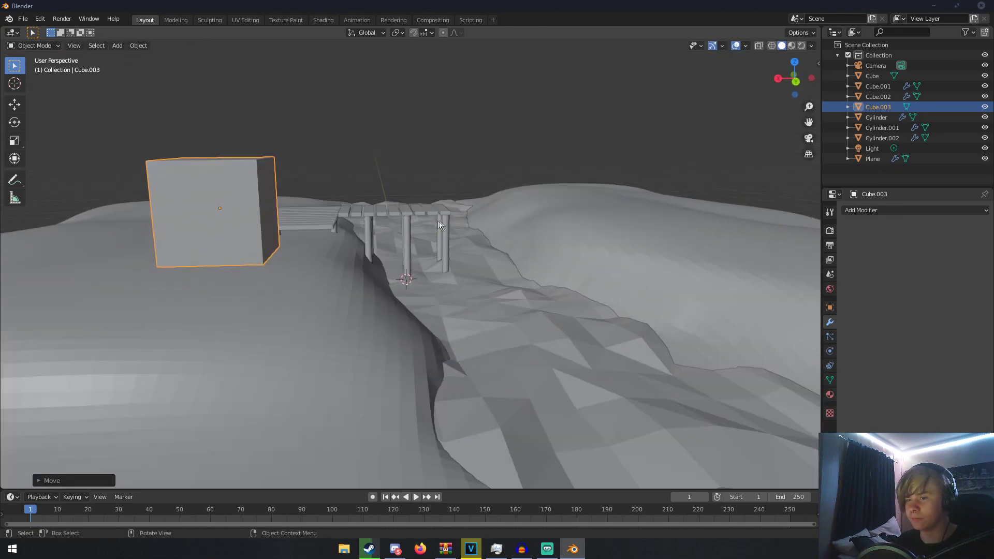
middle_drag(441, 221, 443, 219)
- Flatten the cube along X into an upright panel and move it to the far end of the platform
key(s)
key(x)
click(280, 220)
middle_drag(280, 221, 505, 248)
key(g)
click(407, 228)
key(g)
click(534, 257)
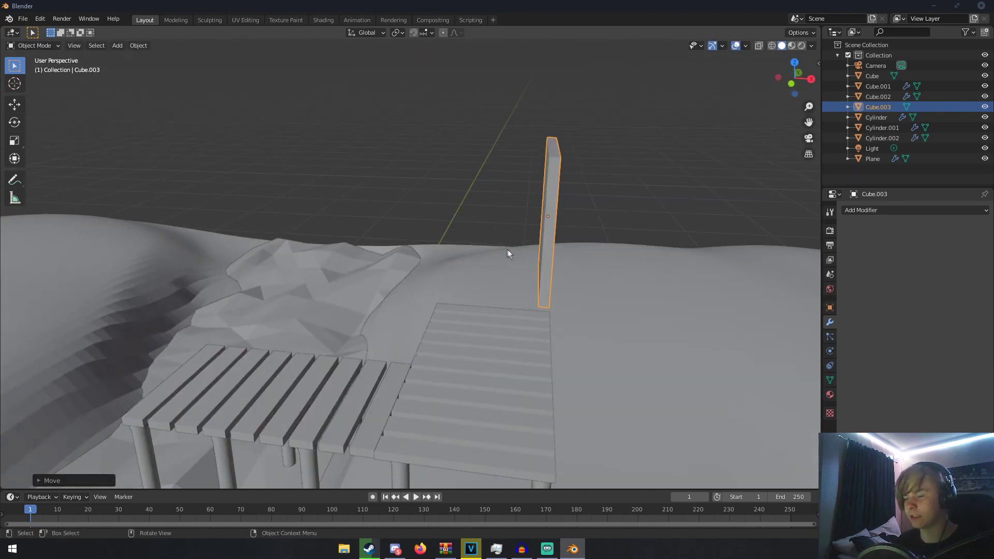
- Thin the panel further along X and align it with the platform's outer side
key(g)
key(x)
click(533, 254)
key(s)
key(x)
click(582, 247)
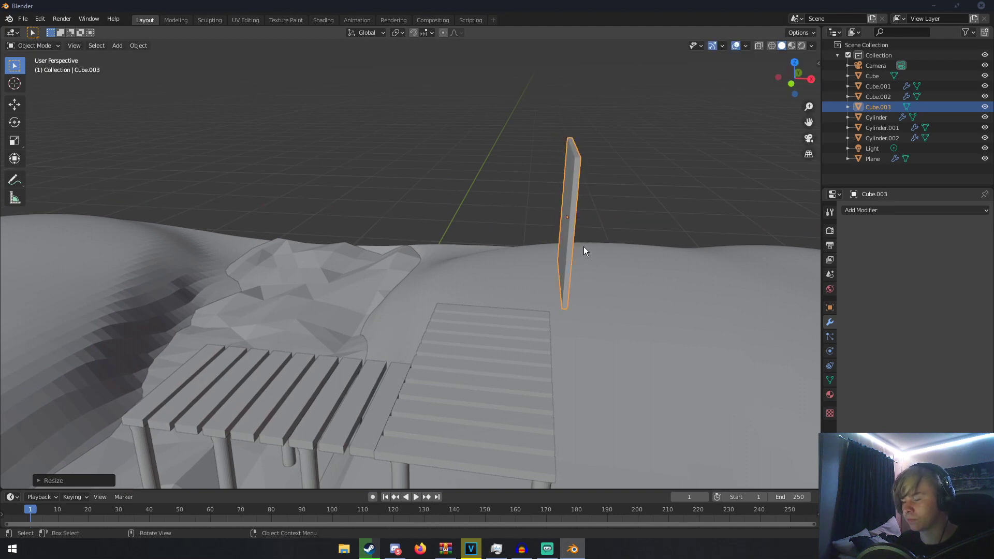
key(g)
key(x)
click(578, 245)
- Duplicate the wall panel along X to form the opposite side wall
key(shift+d)
key(x)
click(459, 240)
middle_drag(460, 241, 505, 246)
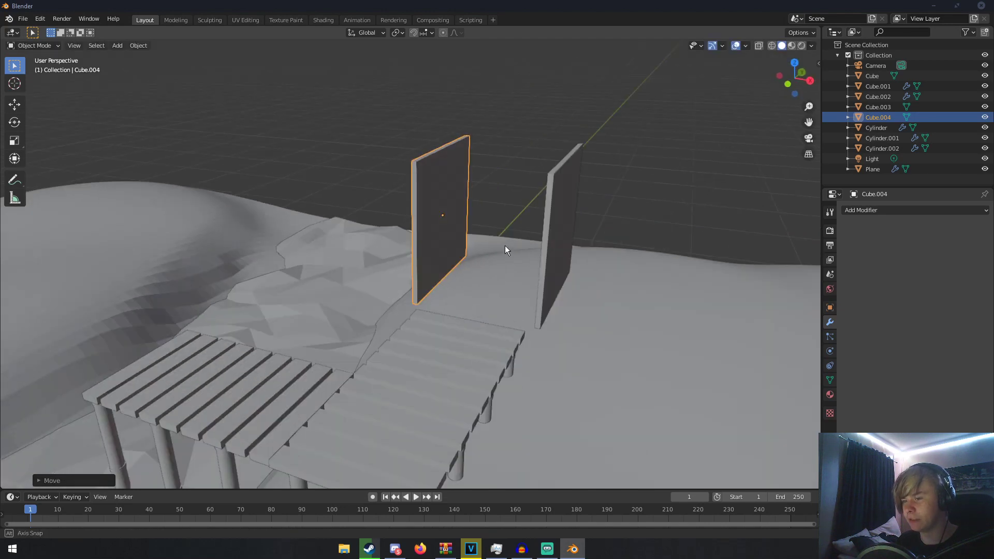
- Duplicate the new side wall and rotate the copy 90° about Y to make a floor panel
key(shift+d)
click(505, 246)
text(ry90)
key(Return)
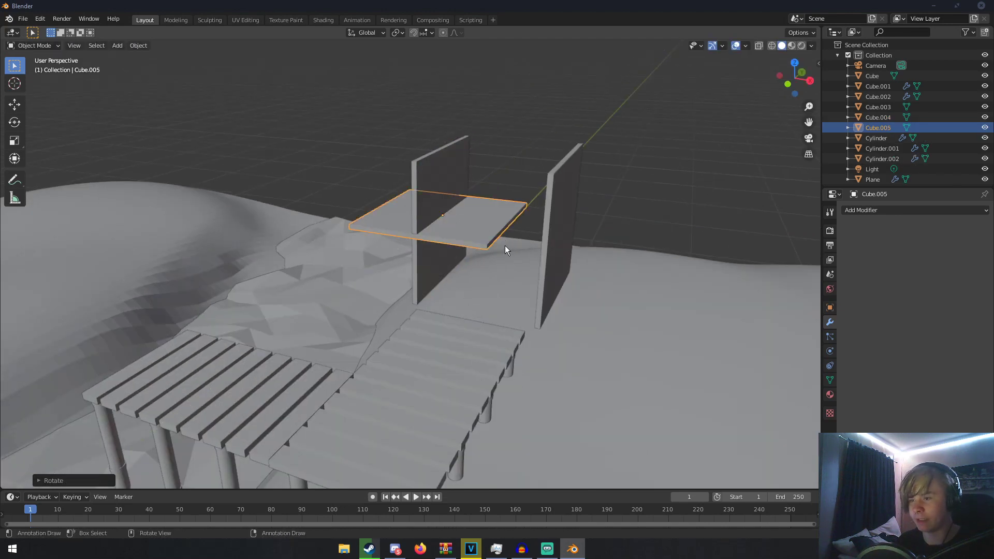
- Lower the floor panel about 0.38 m along Z and move it along X until it sits beneath both side walls
key(g)
key(y)
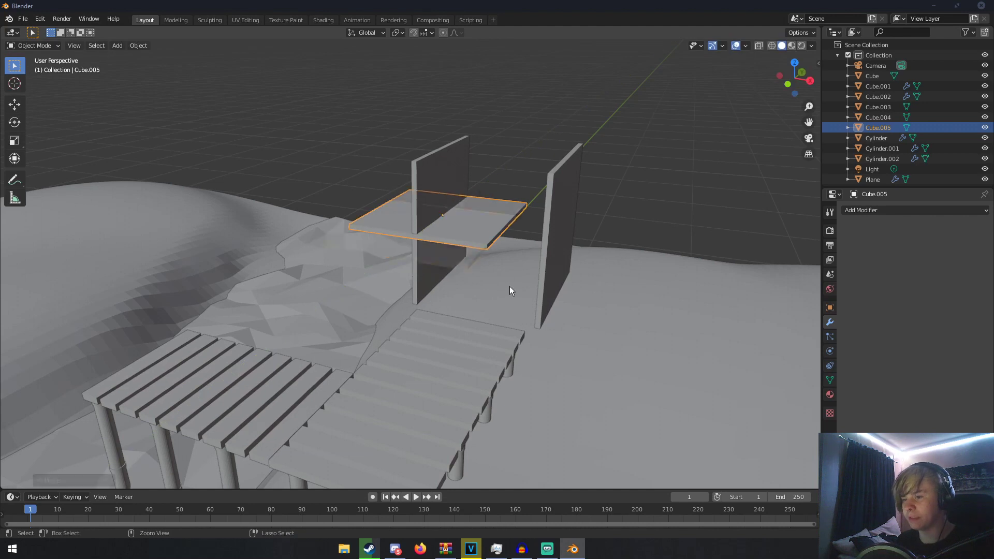
middle_drag(510, 287, 521, 257)
key(z)
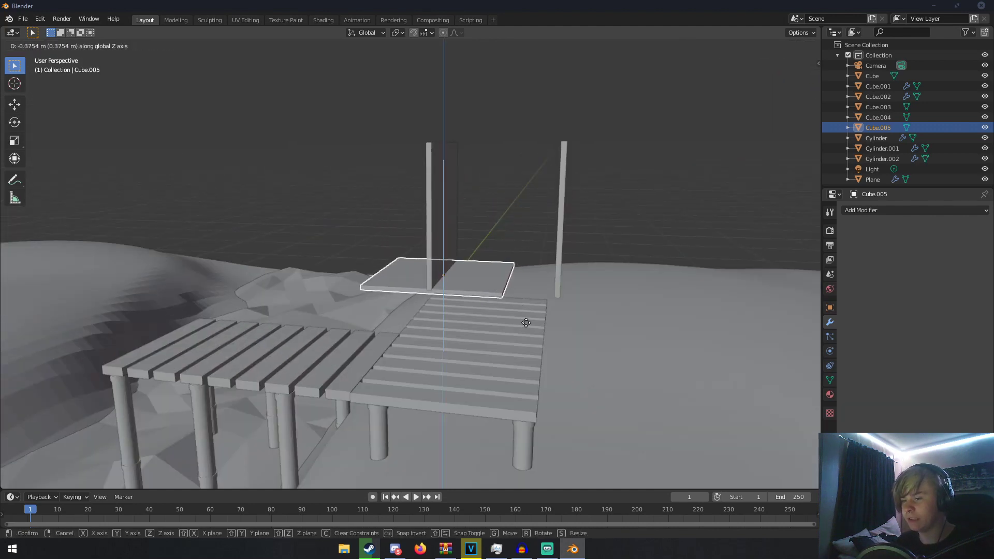
click(526, 323)
key(g)
key(x)
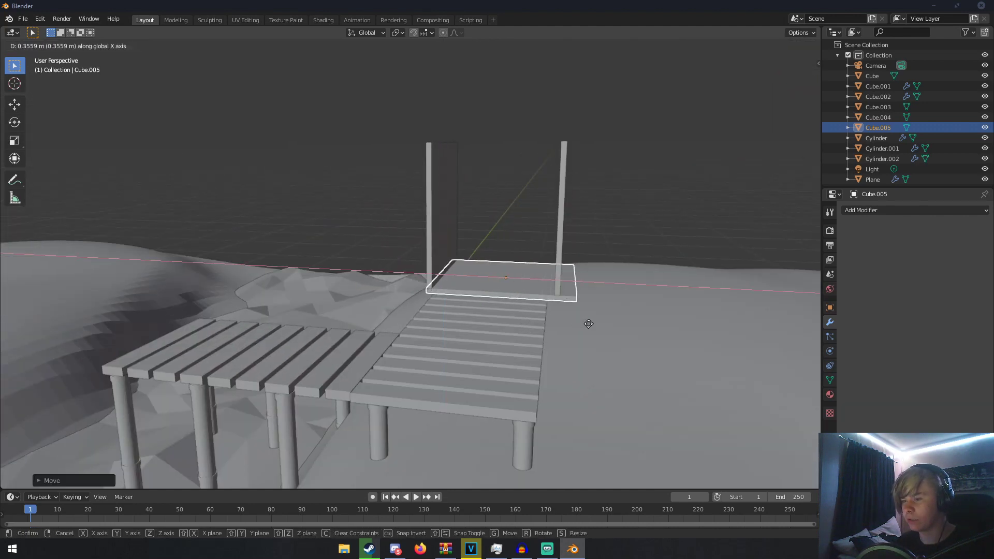
click(579, 321)
middle_drag(579, 321, 526, 321)
- Duplicate the outer side wall and rotate the copy 90° about Z
click(513, 289)
key(shift+d)
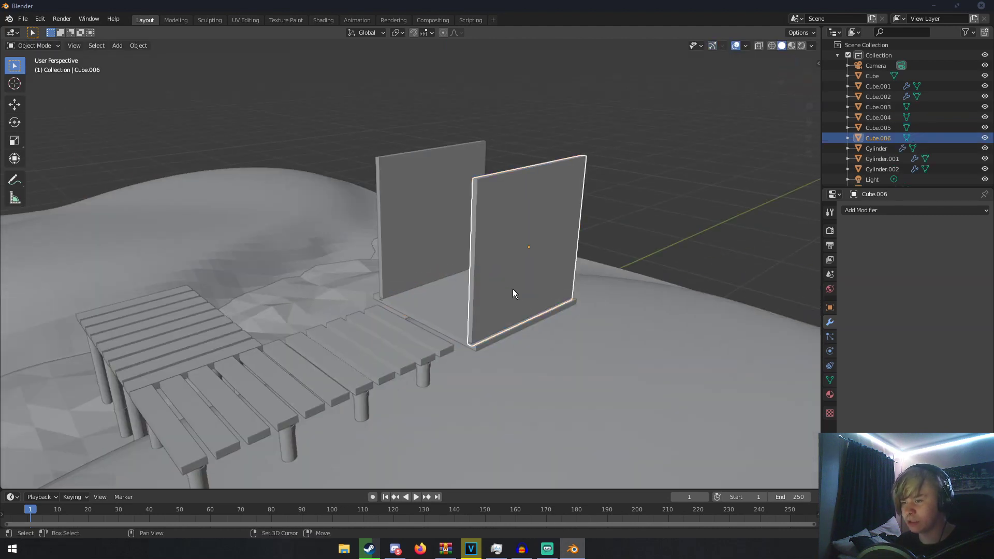
click(513, 289)
text(rz90)
key(Return)
- Move the rotated wall along X and Y to the end away from the platform, and scale it along X to fit the side walls
middle_drag(535, 289, 510, 284)
key(g)
key(x)
click(514, 301)
key(g)
key(y)
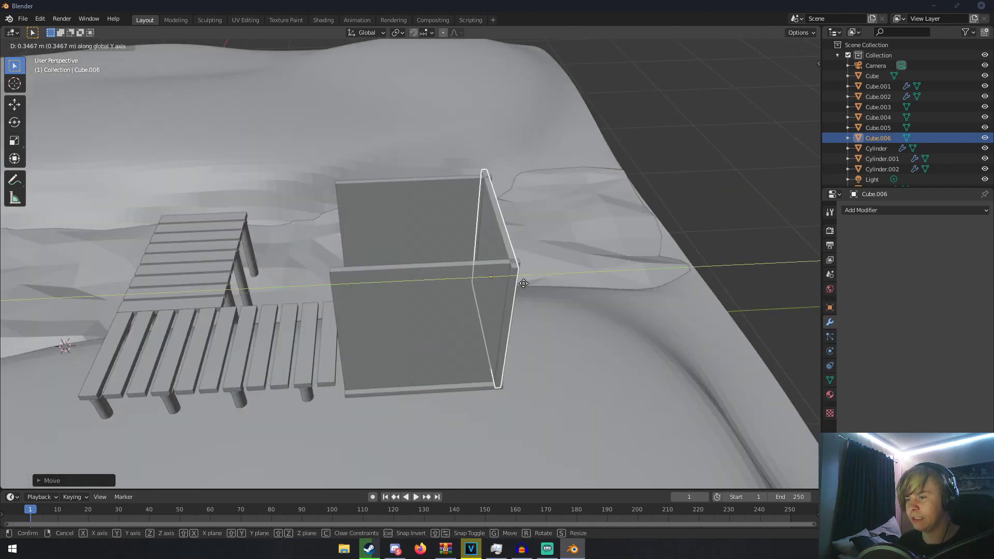
click(526, 282)
middle_drag(524, 281, 509, 262)
key(s)
key(x)
click(607, 263)
- Duplicate the end wall about 0.7 m along negative Y to close the platform side, and refine the copy's position and scale
key(shift+d)
key(y)
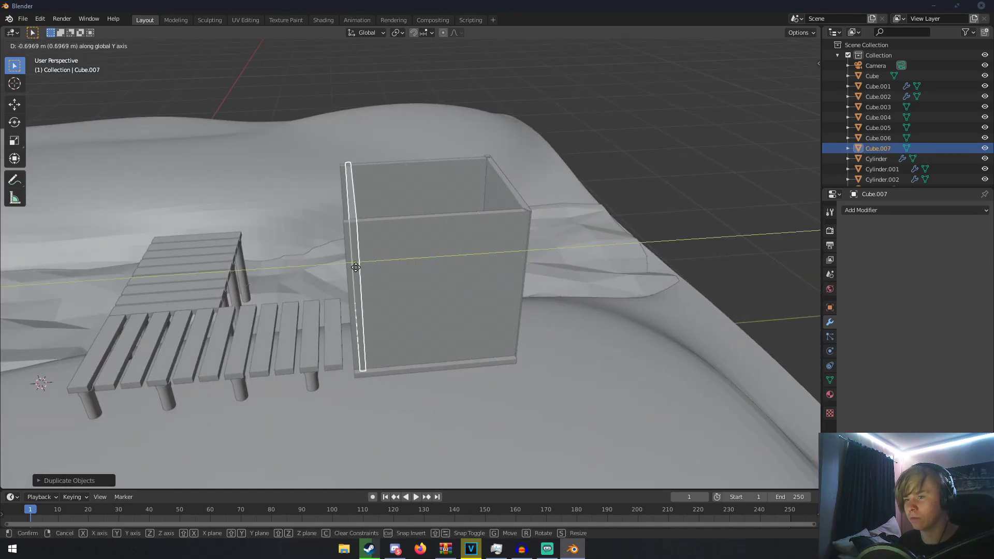
click(350, 266)
middle_drag(350, 266, 518, 285)
key(g)
click(411, 280)
key(g)
click(519, 285)
key(s)
click(649, 289)
- Select all four upright walls of the box together, leaving out the floor panel
middle_drag(647, 291, 558, 234)
key(a)
key(a)
scroll(585, 234, down, 4)
click(473, 229)
middle_drag(473, 228, 548, 241)
shift+click(444, 224)
middle_drag(487, 199, 554, 217)
shift+click(389, 209)
middle_drag(389, 209, 549, 259)
middle_drag(350, 269, 310, 238)
shift+click(293, 234)
- Try to scale the four selected walls along the X and Y axes
key(s)
key(x)
click(305, 241)
key(ctrl+z)
middle_drag(305, 241, 301, 247)
key(s)
key(y)
click(300, 251)
key(s)
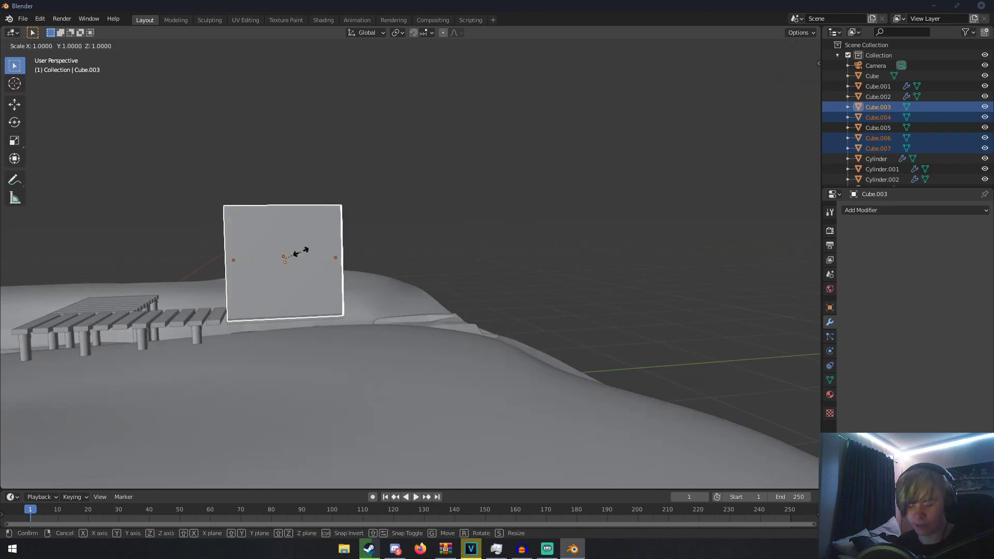
key(y)
click(299, 262)
key(ctrl+z)
- Shorten the four walls along Z and lower them onto the floor panel
middle_drag(299, 258, 327, 263)
key(s)
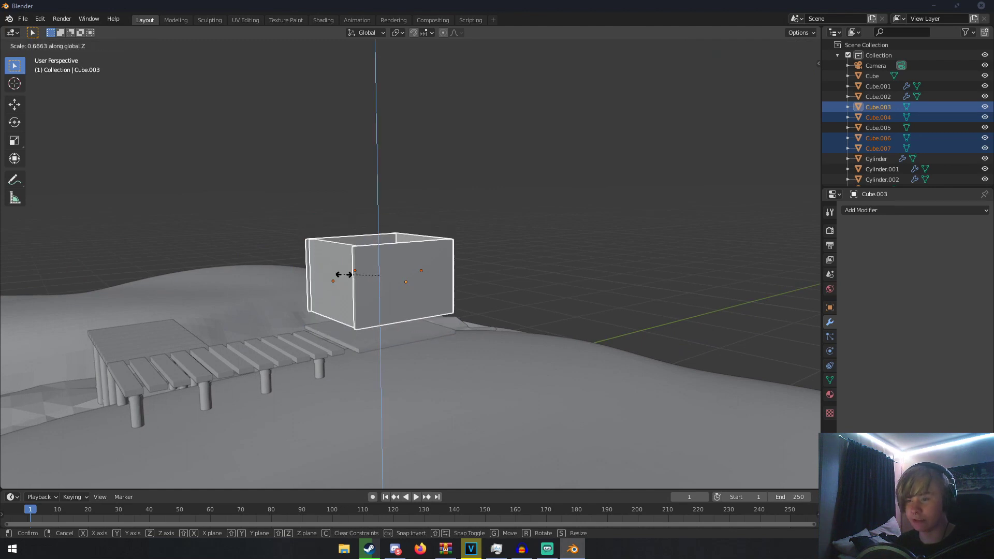
click(340, 286)
middle_drag(340, 286, 406, 284)
key(g)
key(z)
click(407, 294)
- Duplicate the bridge's row of support posts and place the copy beneath the hut floor on the side away from the river
middle_drag(641, 309, 337, 309)
key(a)
key(alt+a)
click(348, 293)
key(shift+d)
right_click(334, 310)
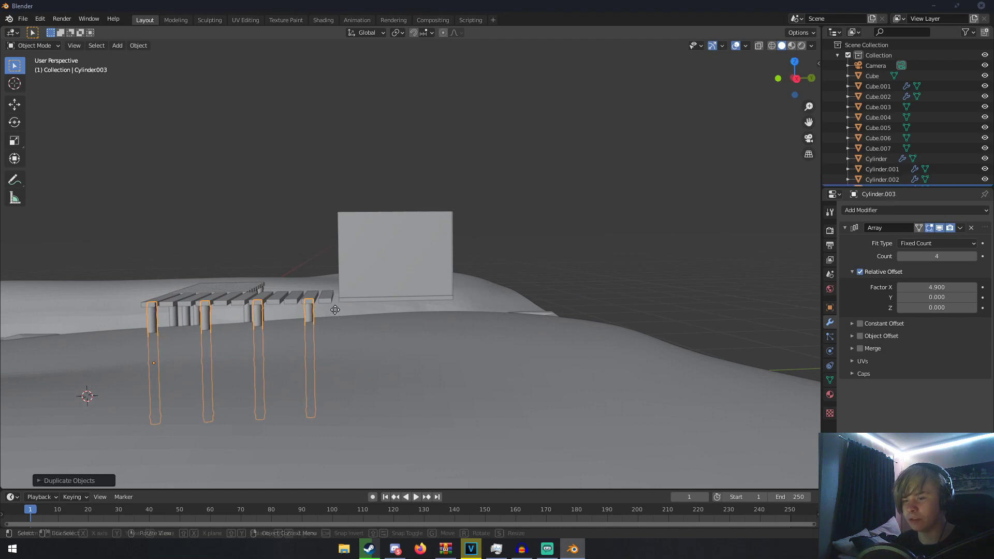
key(g)
click(527, 330)
mouse_move(526, 330)
middle_down()
mouse_move(547, 339)
mouse_move(532, 348)
mouse_move(506, 339)
mouse_move(508, 330)
middle_up()
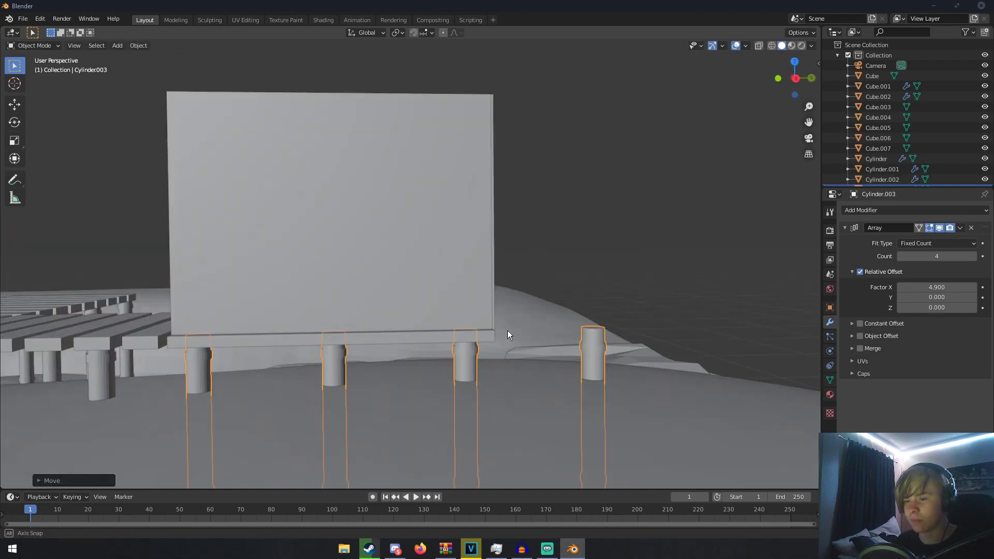
- Move the copied three-post row along X to beneath the river side of the hut floor and clear the selection
middle_drag(681, 286, 585, 320)
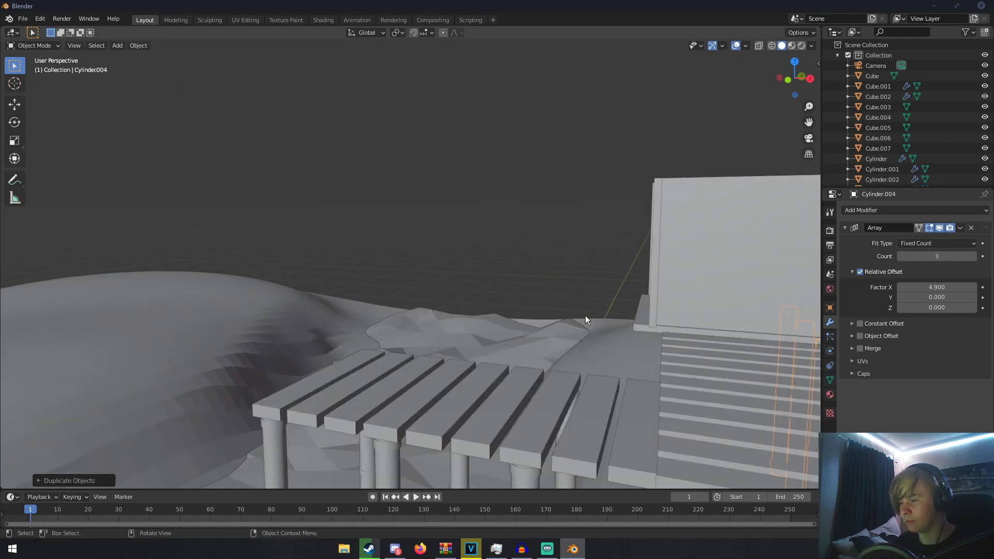
key(g)
key(x)
click(415, 297)
middle_drag(415, 296, 460, 293)
key(alt+a)
scroll(579, 337, up, 3)
scroll(550, 308, up, 4)
scroll(550, 309, down, 5)
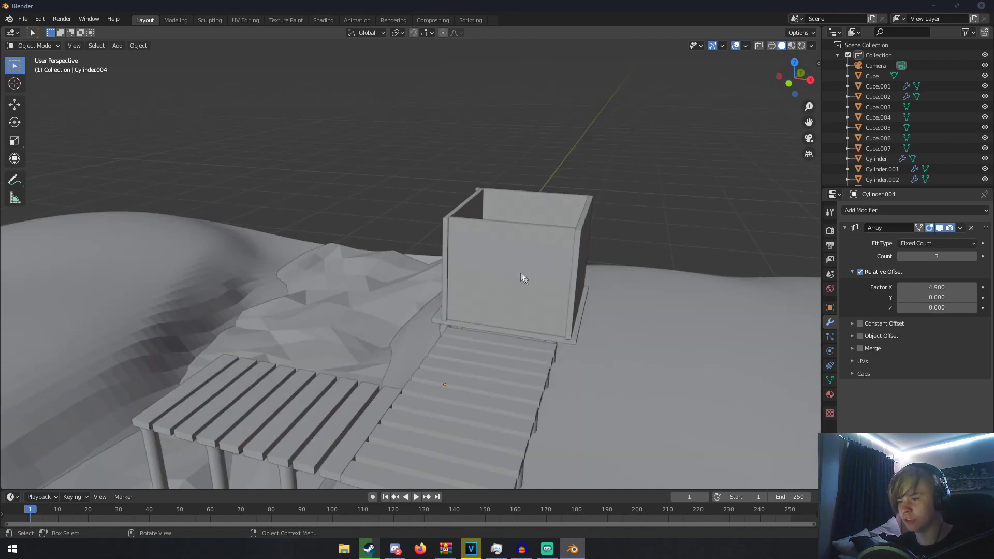
- Add a mesh cube and scale it down to a small block for cutting the doorway
scroll(523, 277, down, 3)
key(shift+a)
mouse_move(550, 241)
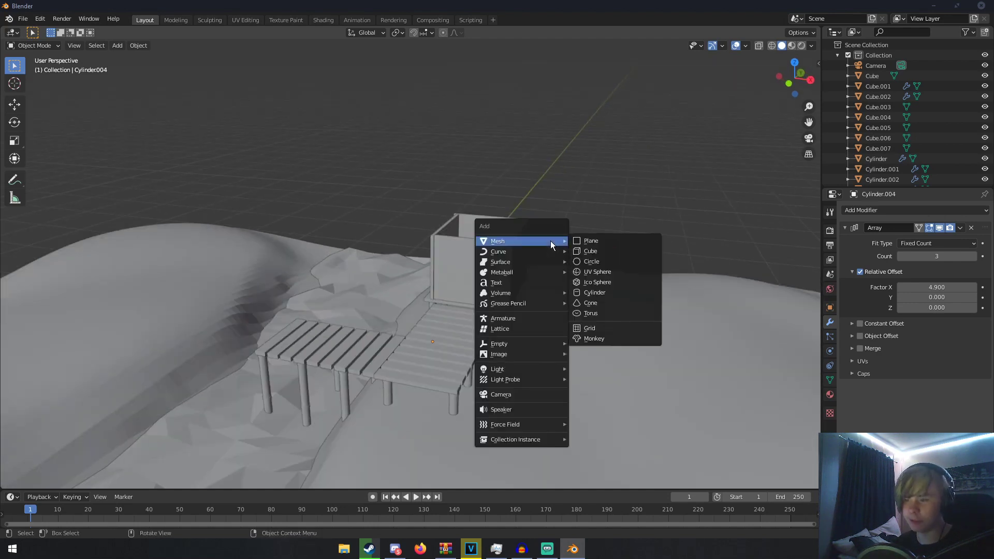
click(601, 248)
middle_drag(632, 257, 599, 253)
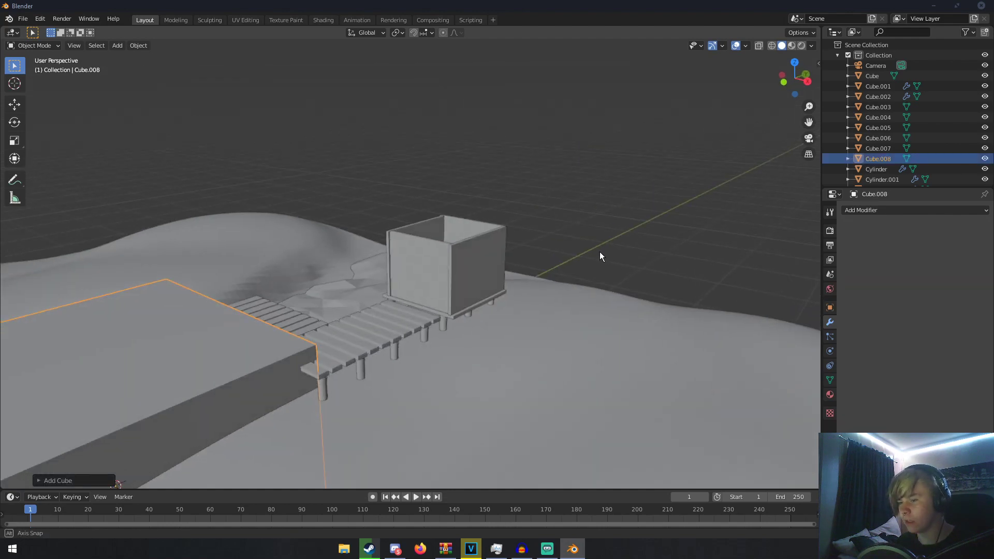
scroll(600, 252, down, 4)
middle_drag(388, 313, 461, 303)
key(s)
click(487, 348)
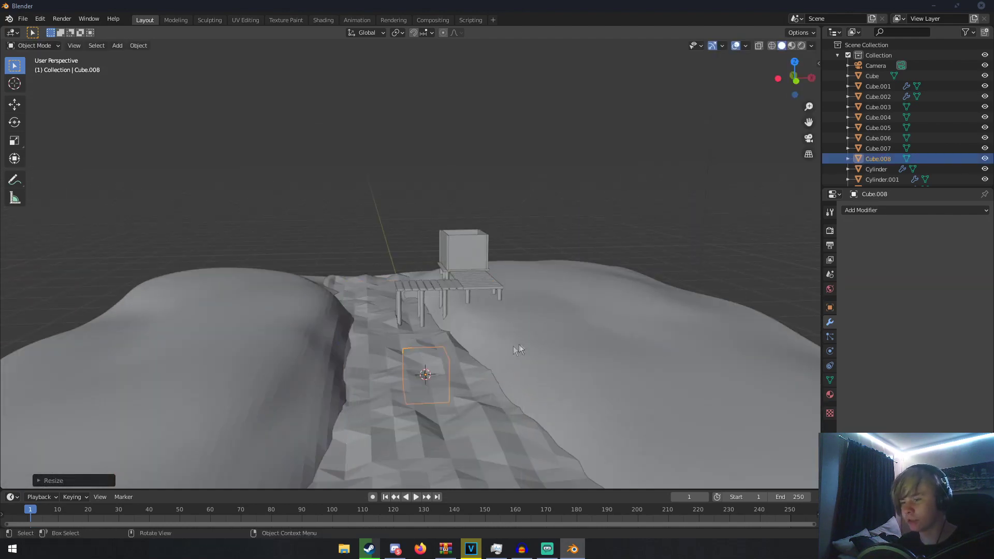
- Move the small cube up from the river to the hut wall facing the bridge
middle_drag(494, 349, 445, 350)
key(g)
click(592, 259)
middle_drag(538, 260, 495, 249)
key(g)
click(623, 284)
scroll(623, 284, up, 4)
scroll(587, 271, up, 4)
- Scale the cube and stretch it along Z into a door-sized block, lowering it to the hut floor
middle_drag(587, 271, 626, 236)
key(s)
click(627, 252)
key(s)
click(618, 238)
key(s)
key(z)
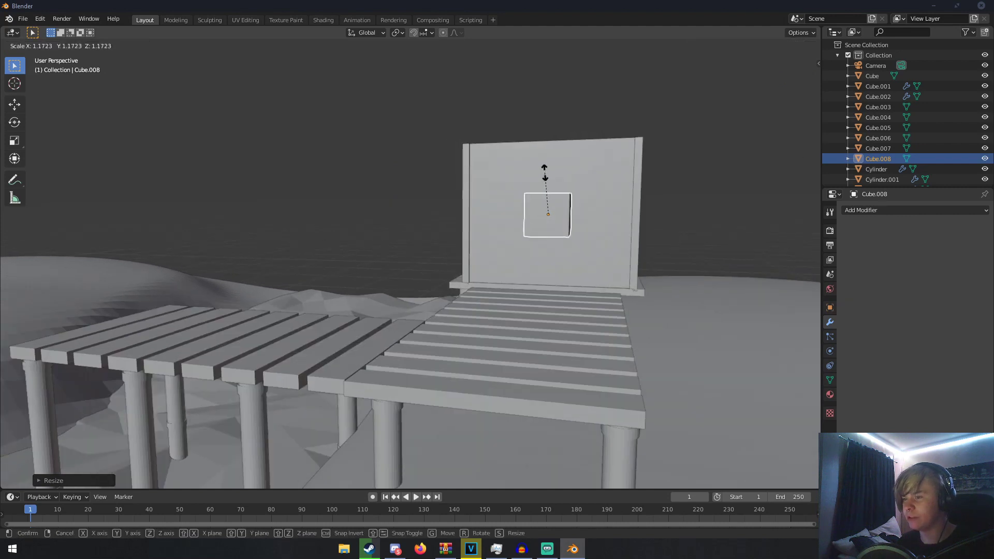
click(548, 141)
key(g)
key(z)
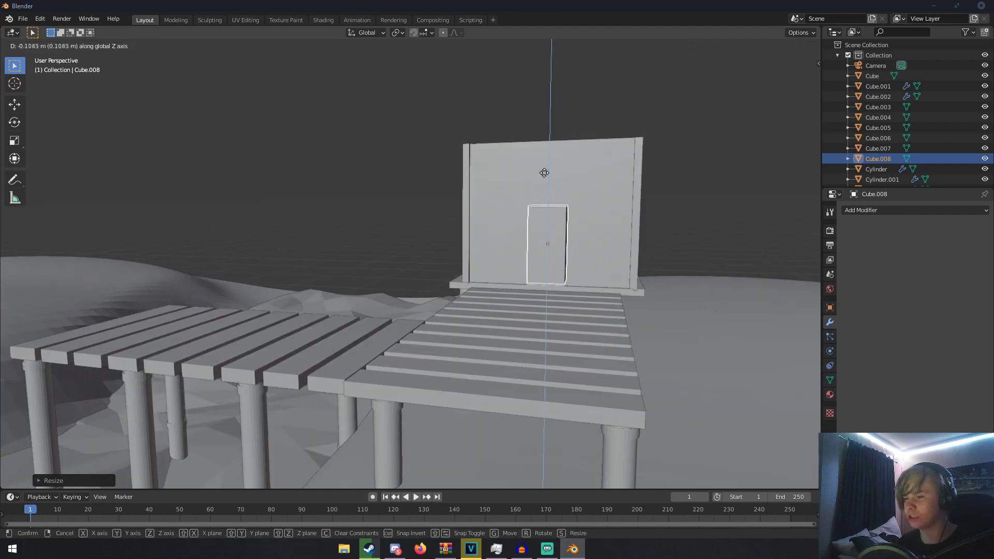
click(545, 174)
key(s)
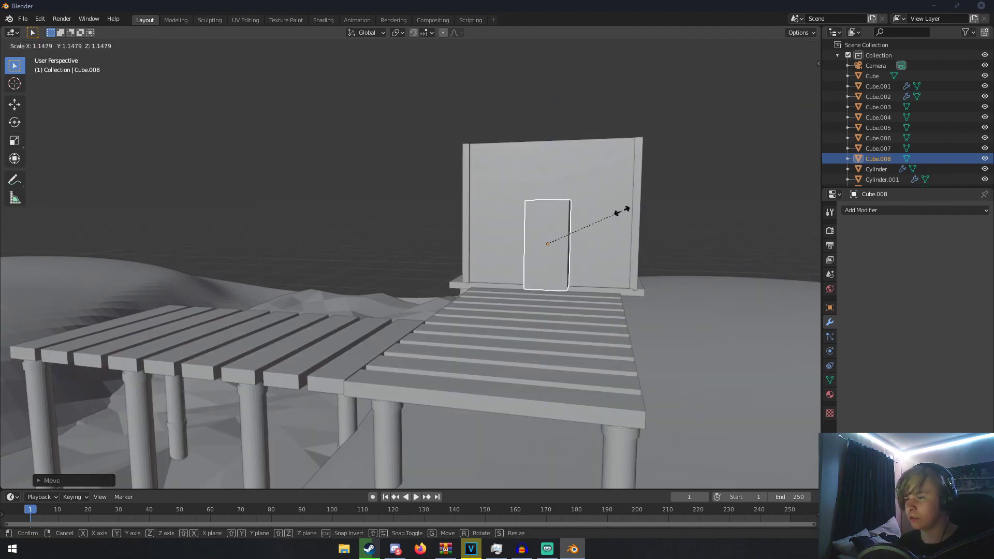
click(620, 210)
- Move the door-sized block along Y so it passes through the hut's front wall
middle_drag(619, 210, 417, 237)
key(g)
key(y)
click(525, 224)
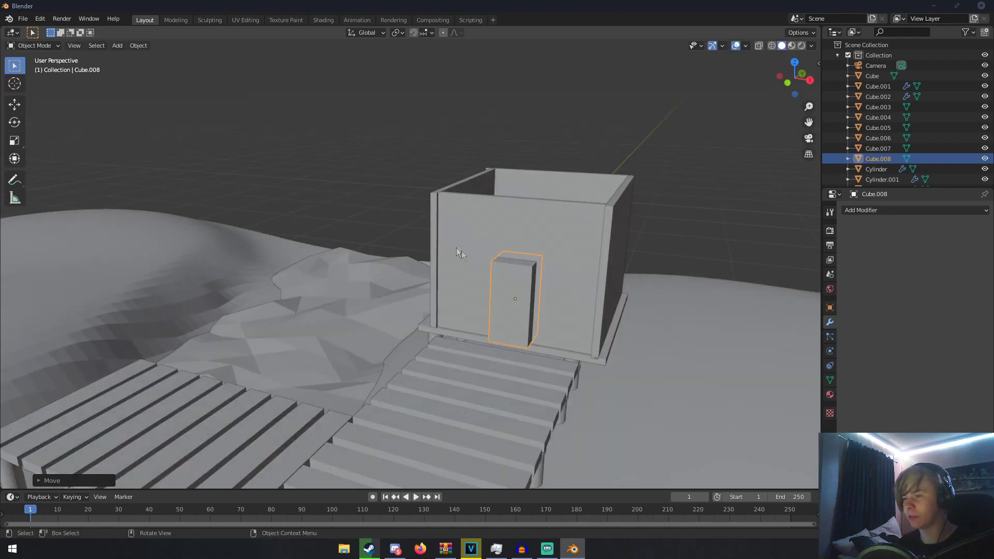
middle_drag(545, 239, 547, 225)
key(g)
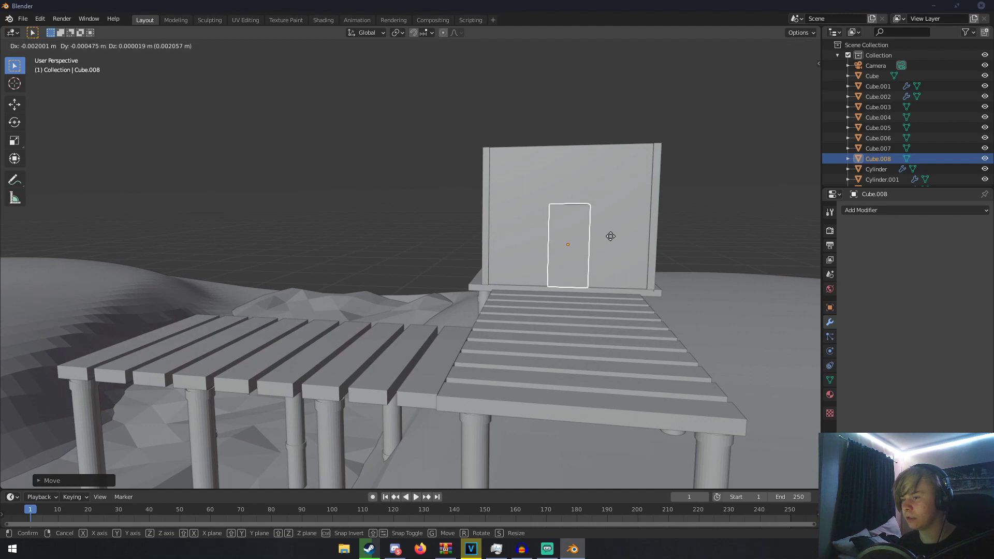
click(609, 236)
- Add a Boolean modifier set to Difference to the front wall, using the door-sized block as its object
click(608, 157)
middle_drag(608, 158, 473, 243)
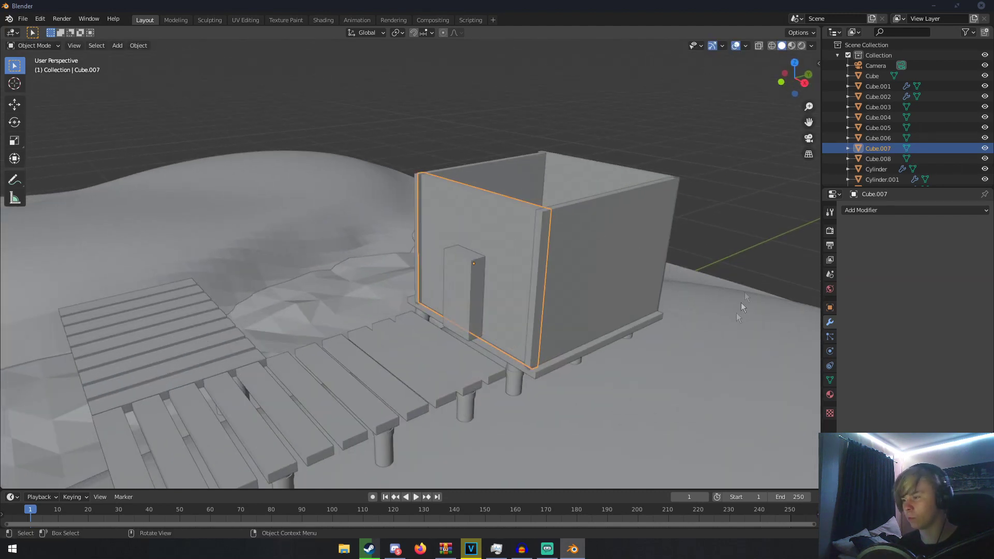
click(872, 210)
click(795, 256)
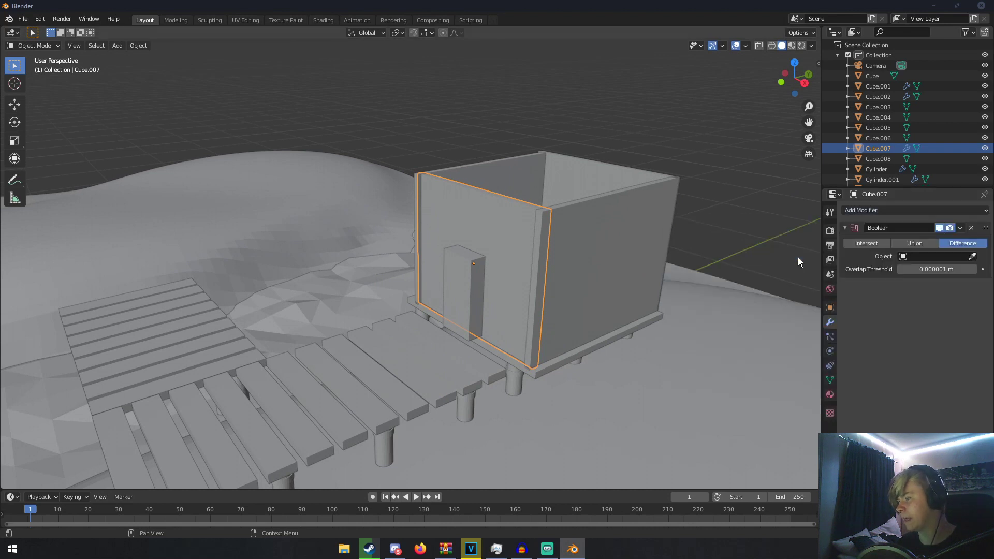
click(972, 256)
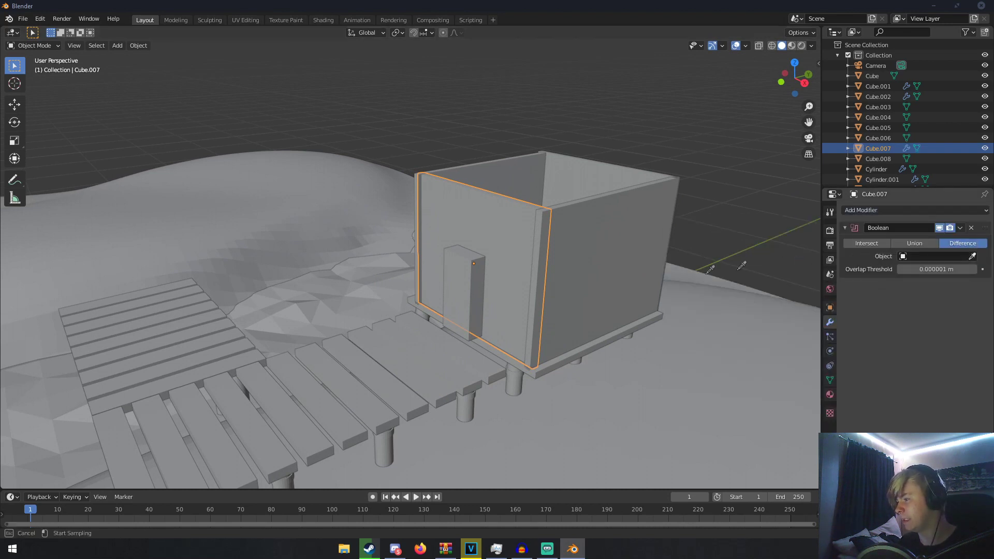
click(472, 281)
- Apply the front wall's Boolean modifier and delete the door-sized cutter block to leave an open doorway
middle_drag(477, 281, 588, 290)
scroll(605, 295, up, 6)
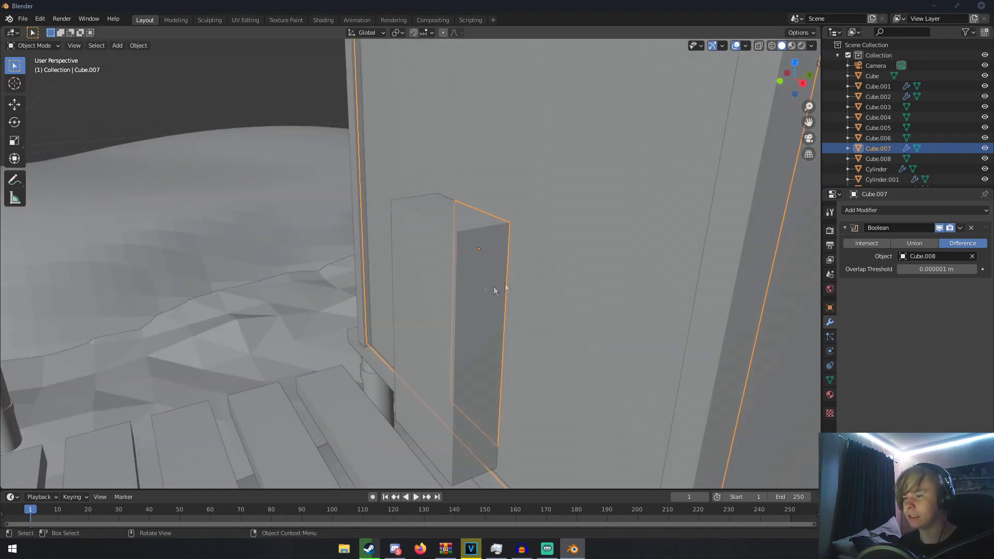
click(961, 228)
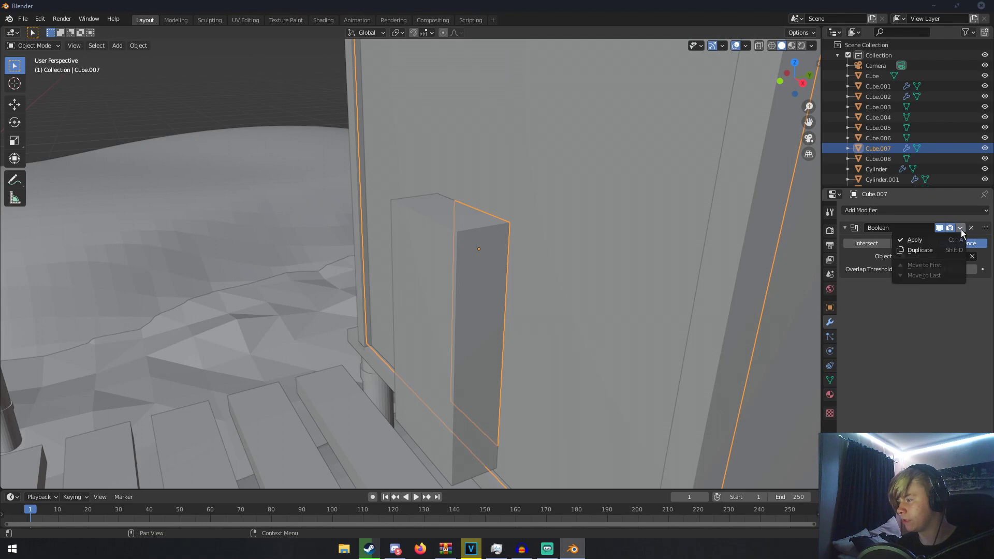
click(954, 237)
click(471, 267)
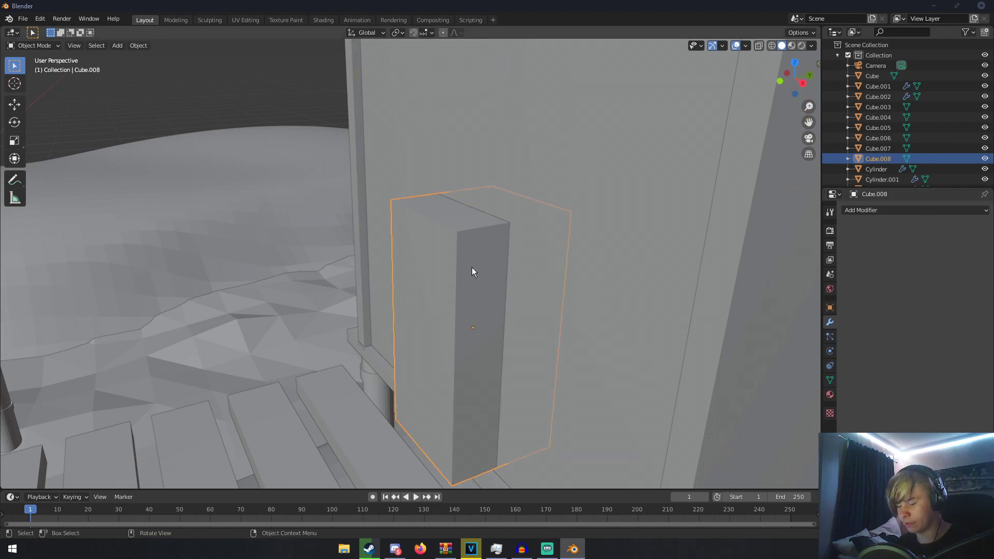
key(Delete)
scroll(529, 269, down, 8)
scroll(528, 263, up, 4)
mouse_move(518, 264)
middle_down()
mouse_move(490, 264)
mouse_move(533, 264)
middle_up()
scroll(559, 267, down, 5)
middle_drag(600, 273, 558, 272)
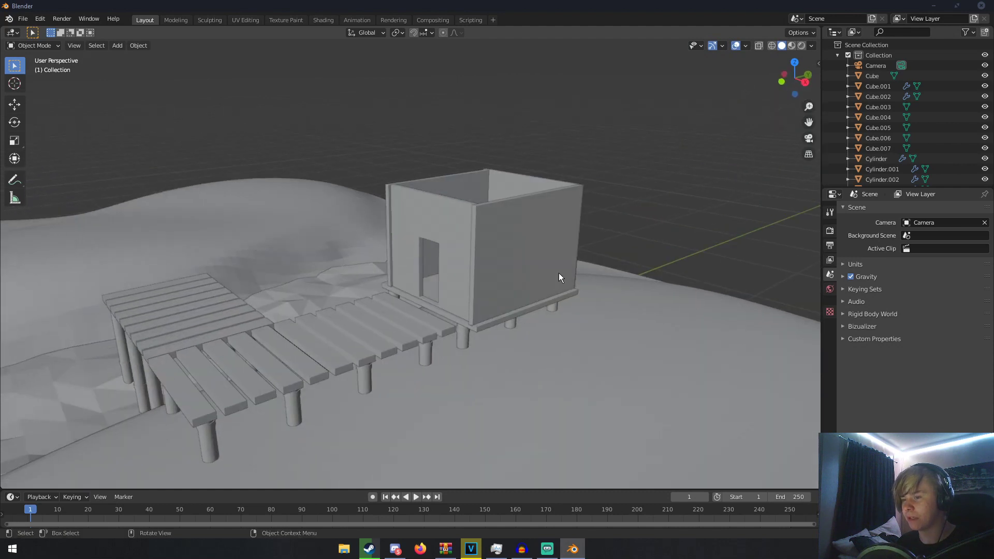
- Add another mesh cube and scale it down to a small block for cutting a window
scroll(558, 274, up, 4)
click(527, 210)
scroll(530, 213, down, 4)
key(shift+a)
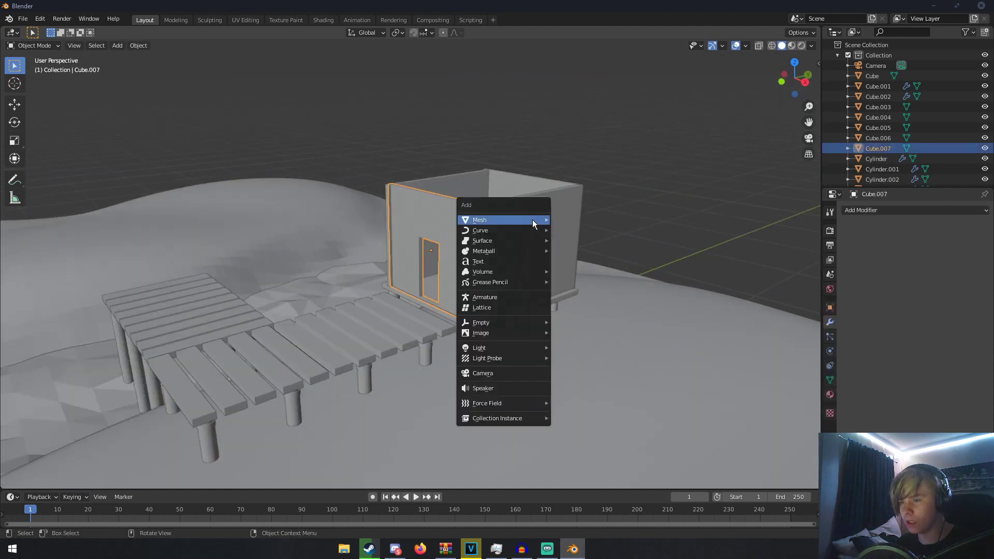
mouse_move(532, 219)
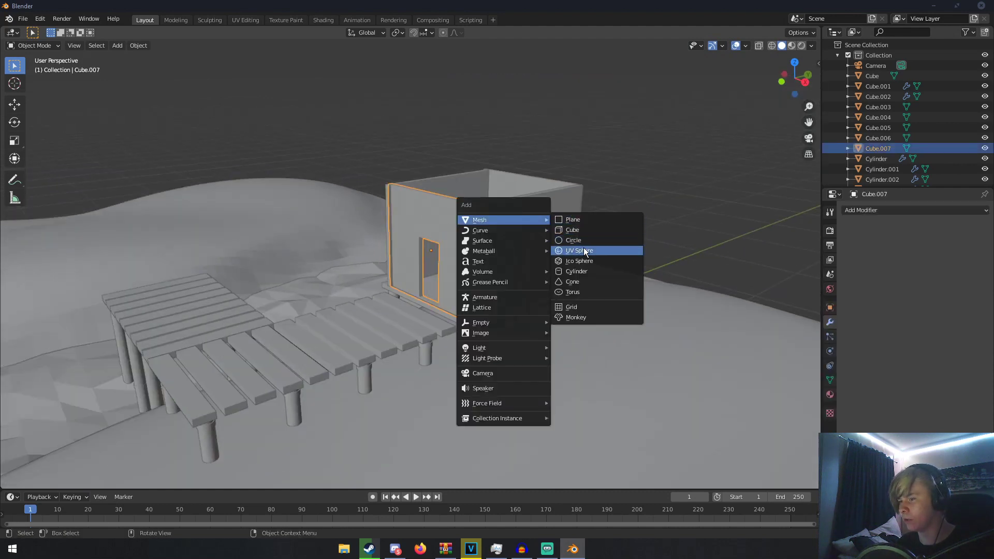
click(584, 231)
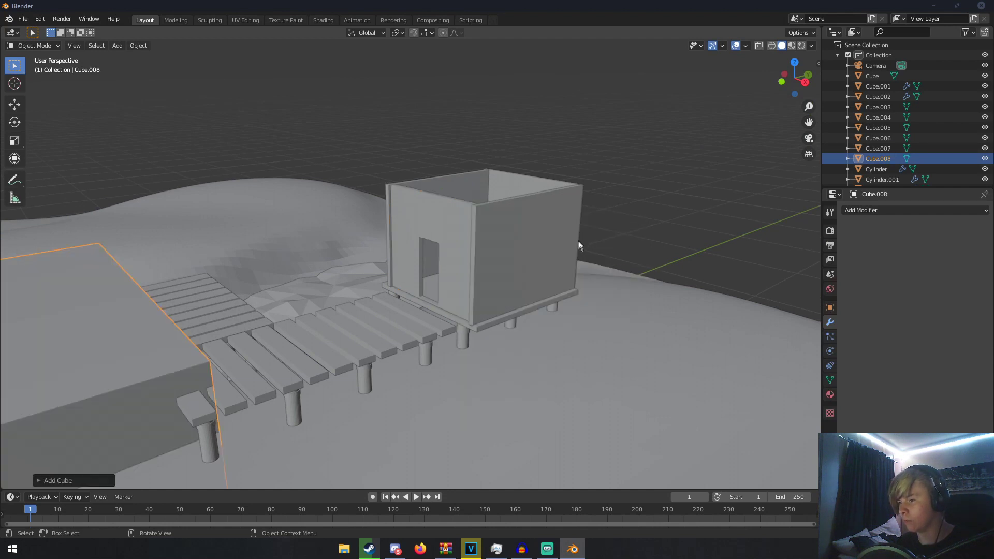
scroll(548, 259, down, 5)
key(g)
click(566, 237)
key(s)
click(353, 285)
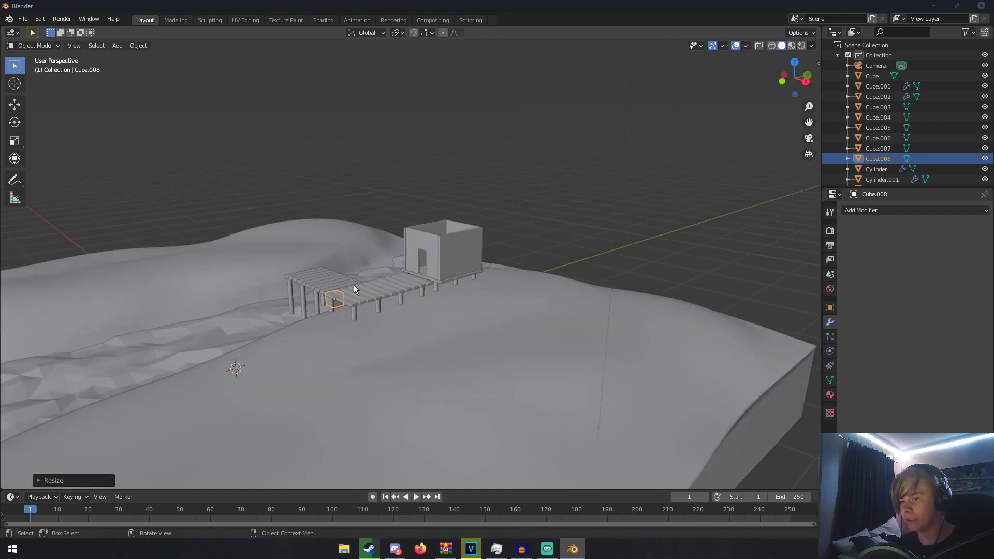
- Position the small cube in the front wall between the doorway and the river-side corner, and resize it to window size
middle_drag(353, 285, 371, 292)
key(g)
click(471, 256)
key(g)
click(467, 253)
middle_drag(469, 254, 569, 244)
scroll(579, 245, up, 5)
scroll(580, 249, up, 7)
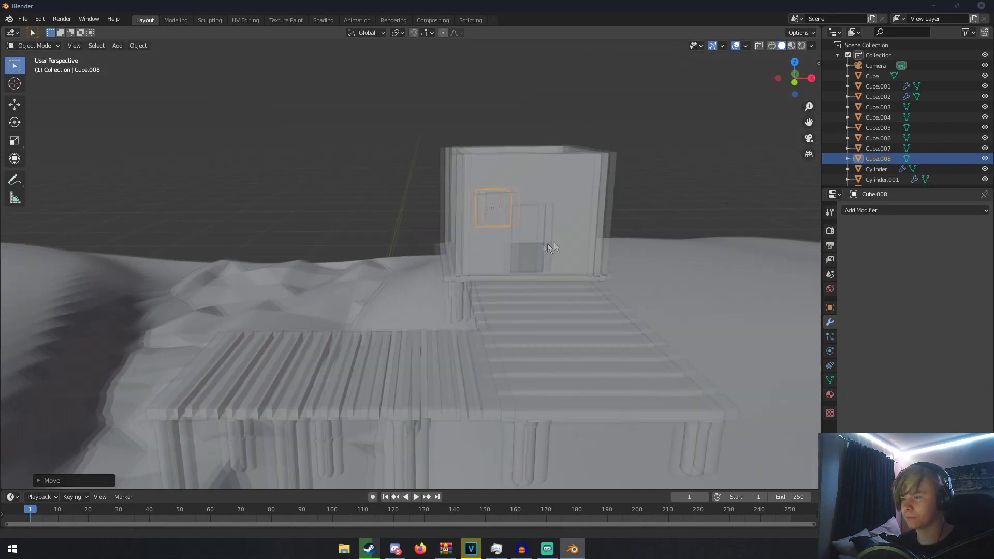
key(g)
click(513, 248)
key(s)
click(533, 210)
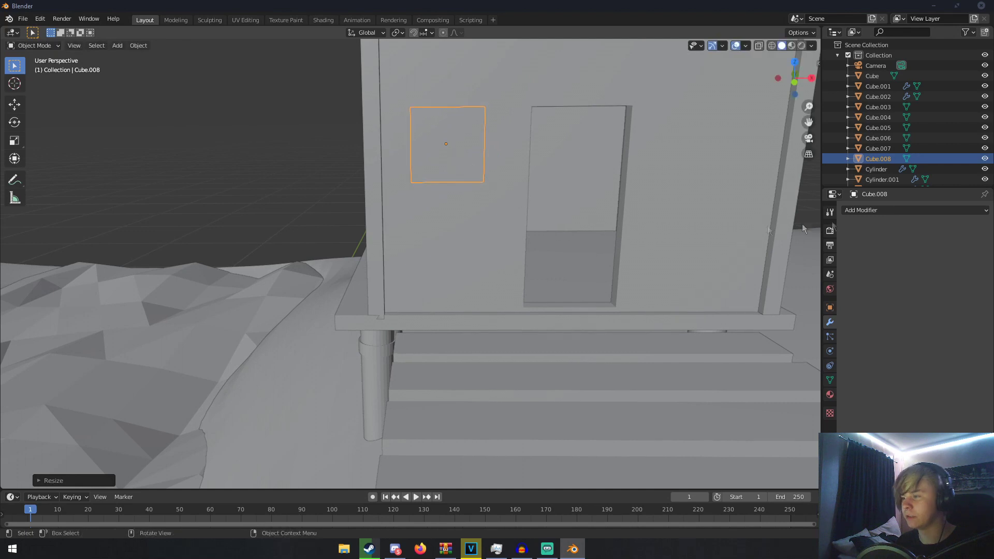
- Add a Difference Boolean modifier to the front wall with the window-sized cube as its object
click(579, 113)
click(875, 210)
click(787, 256)
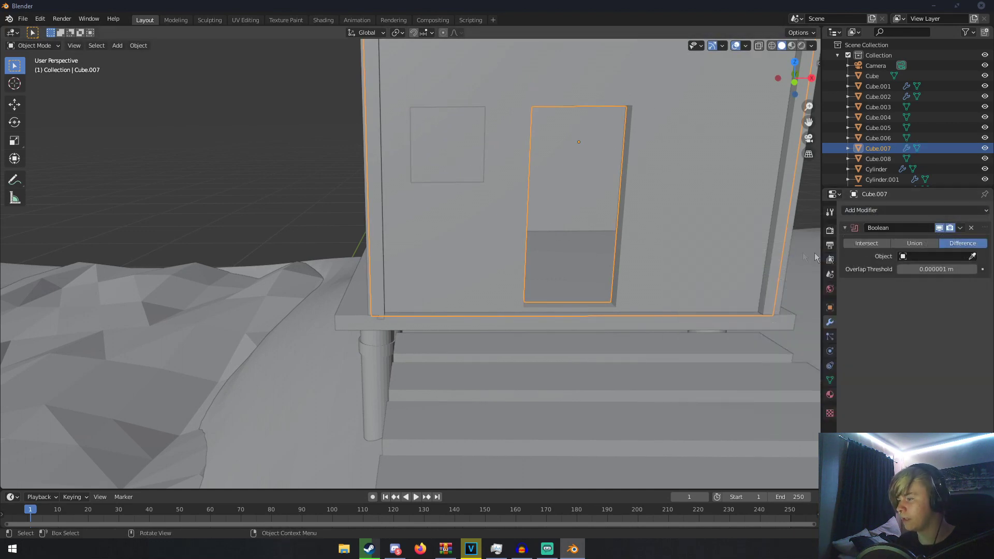
click(445, 139)
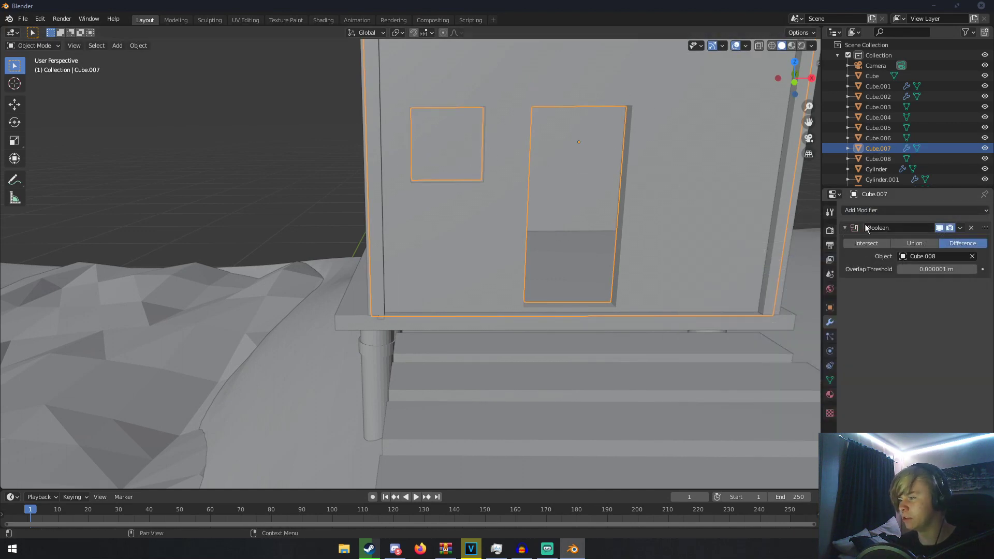
- Apply the window Boolean on the front wall and delete the cutter cube
click(959, 228)
click(904, 240)
click(466, 115)
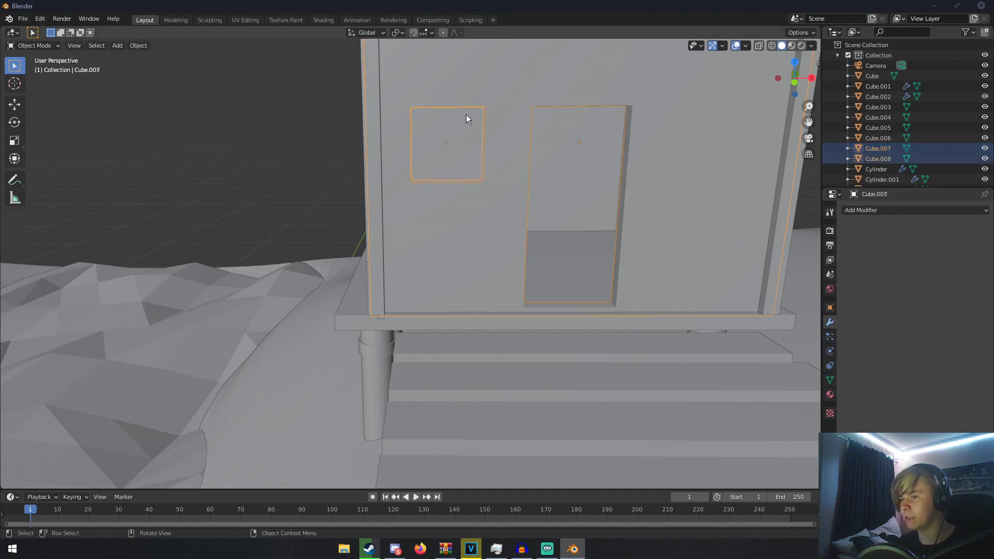
key(Delete)
scroll(511, 157, down, 8)
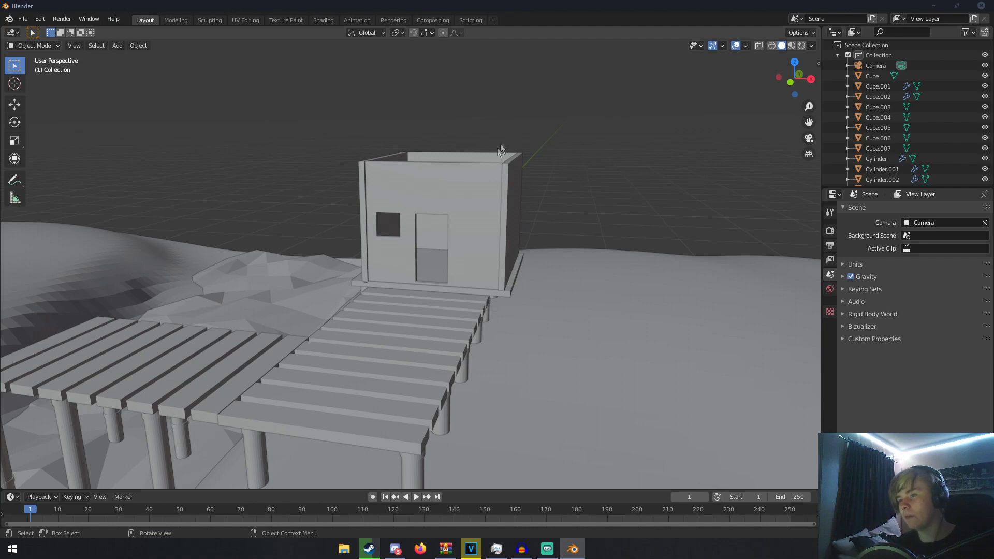
middle_drag(491, 156, 438, 160)
middle_drag(377, 254, 429, 233)
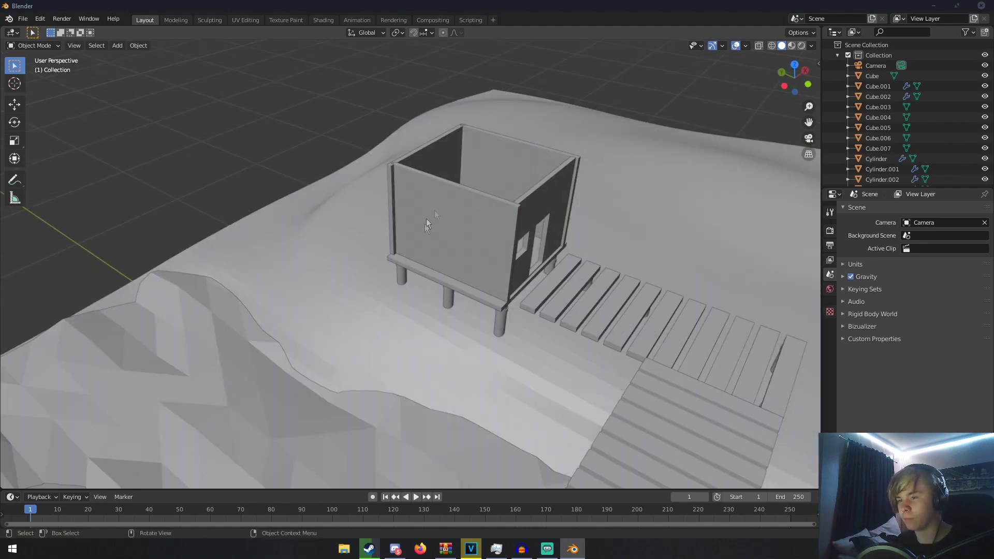
middle_drag(543, 225, 513, 229)
key(shift+a)
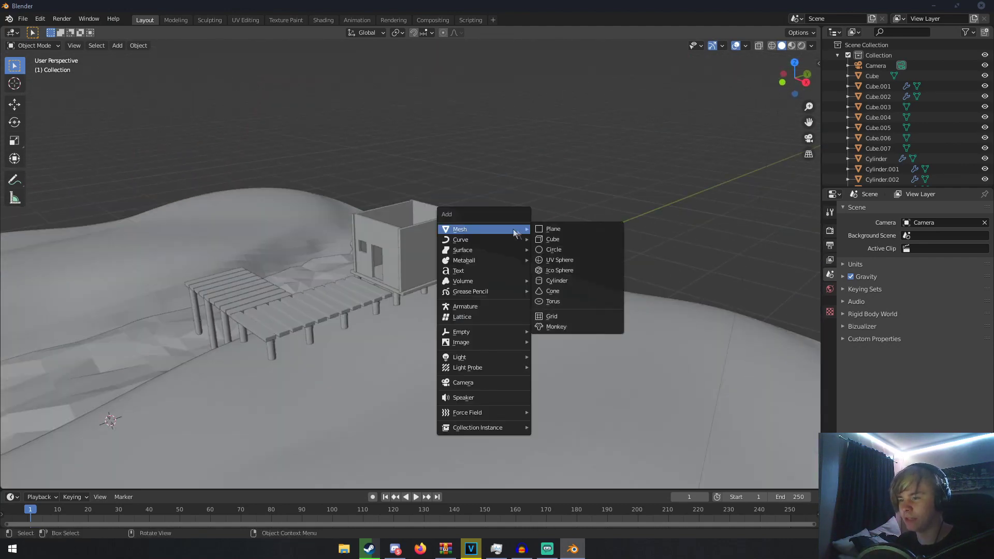
click(561, 236)
middle_drag(495, 241, 575, 247)
key(s)
click(316, 336)
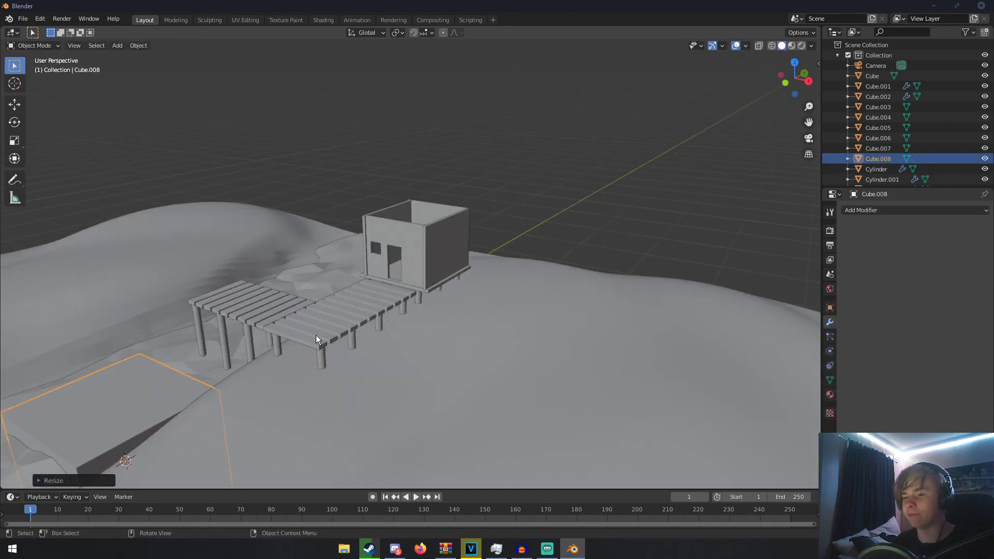
key(g)
click(664, 160)
key(s)
click(540, 242)
middle_drag(538, 242, 448, 278)
click(382, 296)
key(Delete)
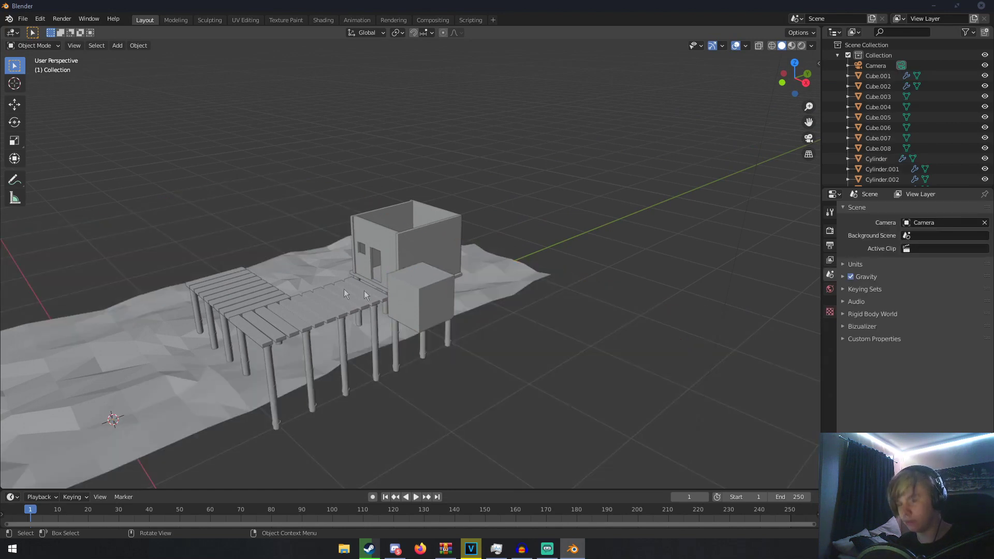
key(ctrl+z)
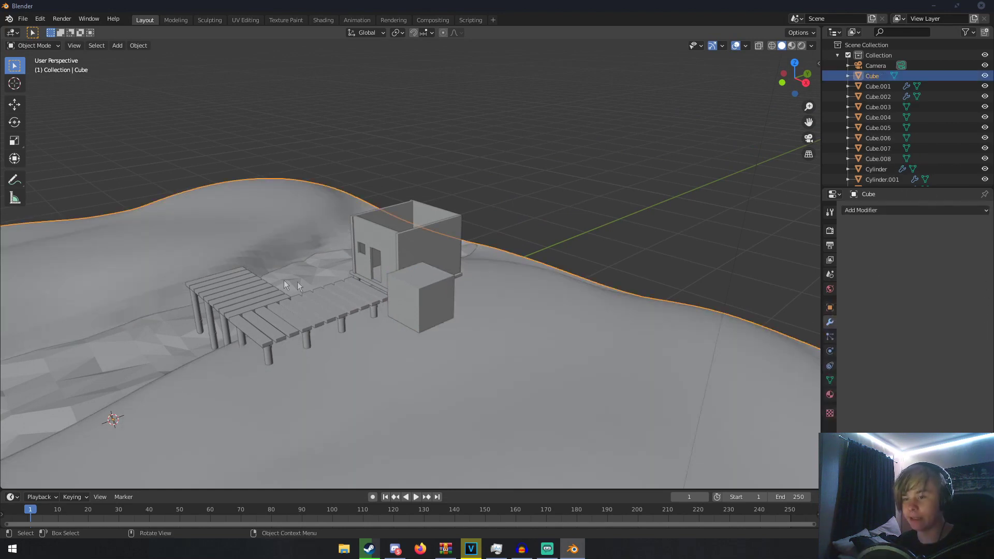
click(418, 293)
key(Delete)
- Duplicate the platform's plank array, move the copy beside the hut, and rotate it 90° about the X axis
click(254, 296)
key(shift+d)
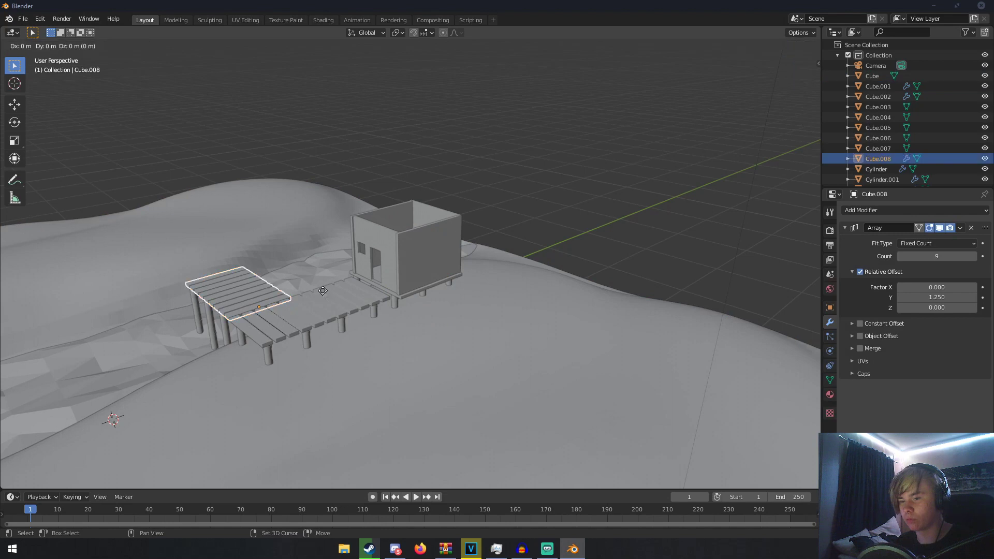
right_click(323, 291)
middle_drag(323, 291, 330, 287)
key(g)
click(555, 246)
text(r)
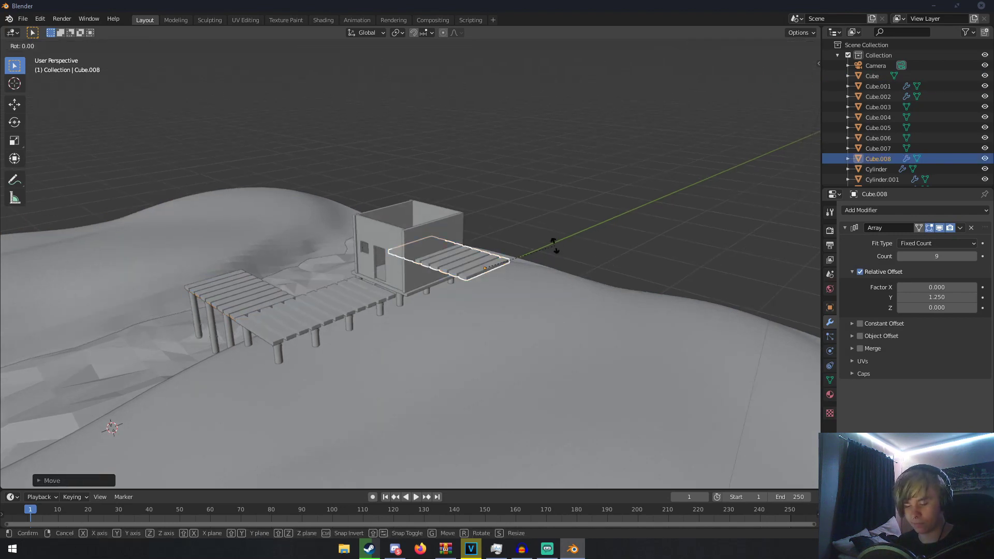
text(x90)
key(Return)
middle_drag(552, 248, 501, 221)
- Scale the upright planks along Y and then uniformly to suit the hut's side wall away from the river
key(r)
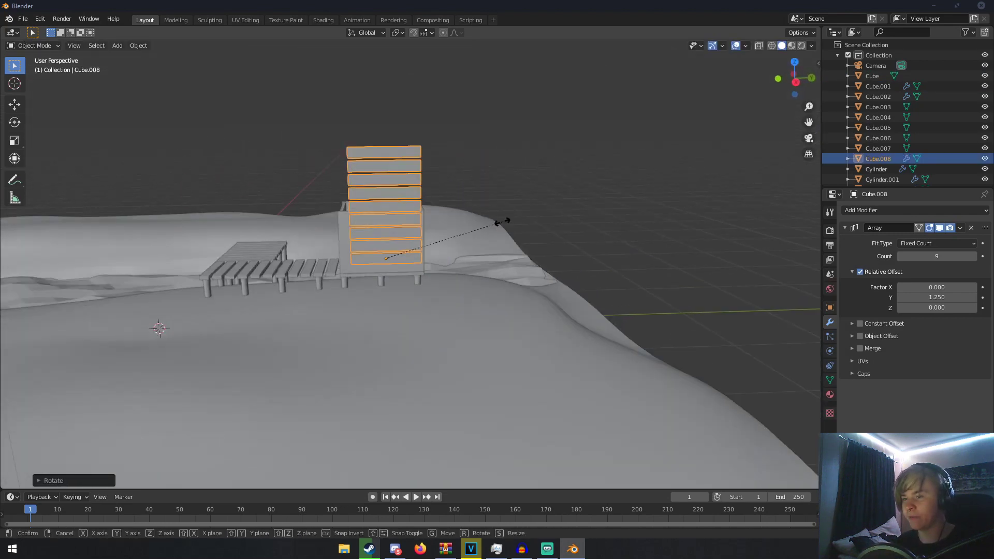
key(s)
key(y)
click(585, 231)
middle_drag(556, 238, 616, 230)
key(s)
click(579, 229)
- Place the upright planks against the side wall, fit their length along Y, and adjust their position along X
key(g)
click(515, 244)
middle_drag(513, 244, 388, 251)
key(g)
click(415, 270)
key(s)
key(y)
click(482, 242)
middle_drag(480, 243, 565, 248)
key(g)
key(x)
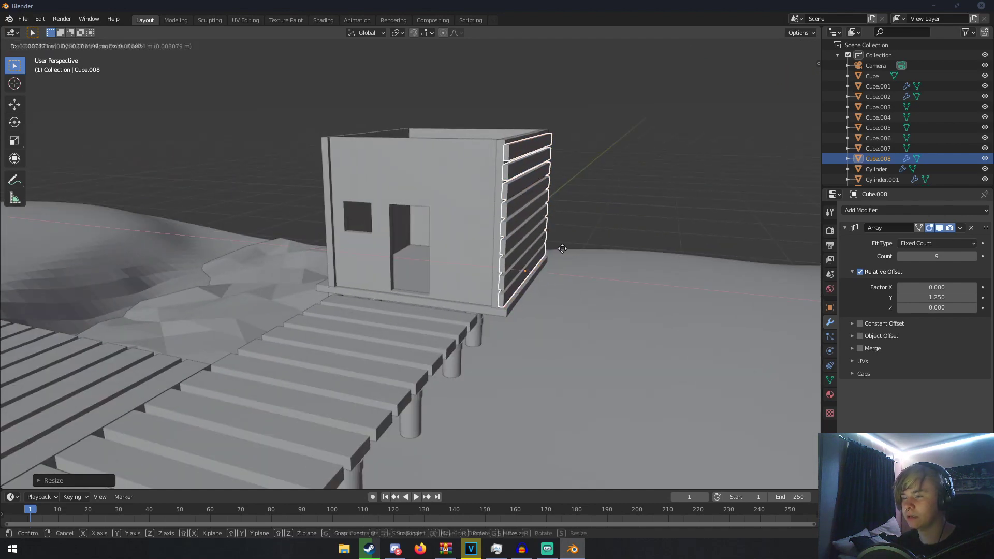
click(558, 249)
- Duplicate the side-wall planks and move the copy along X onto the hut's river-side wall
mouse_move(557, 250)
middle_down()
mouse_move(509, 250)
mouse_move(566, 257)
middle_up()
key(shift+d)
key(x)
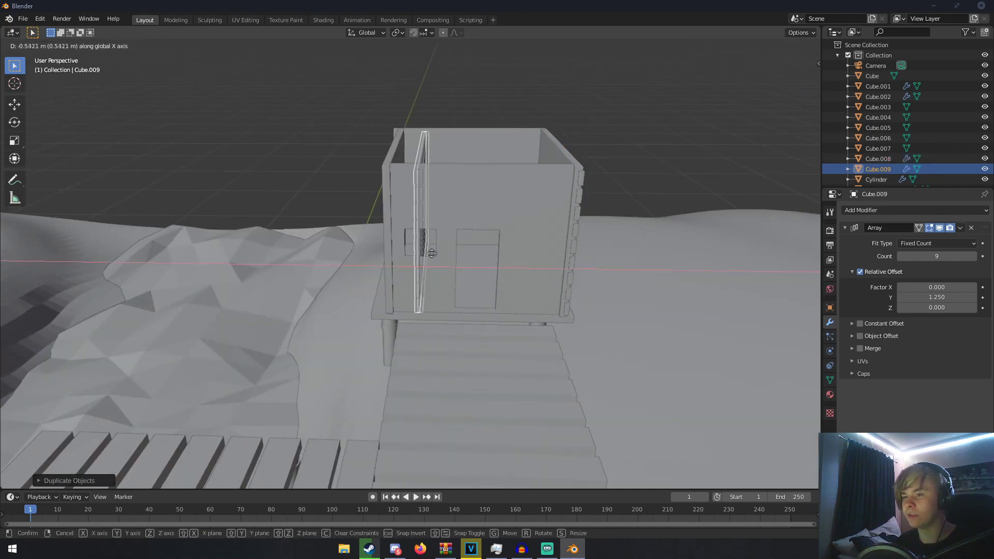
click(407, 252)
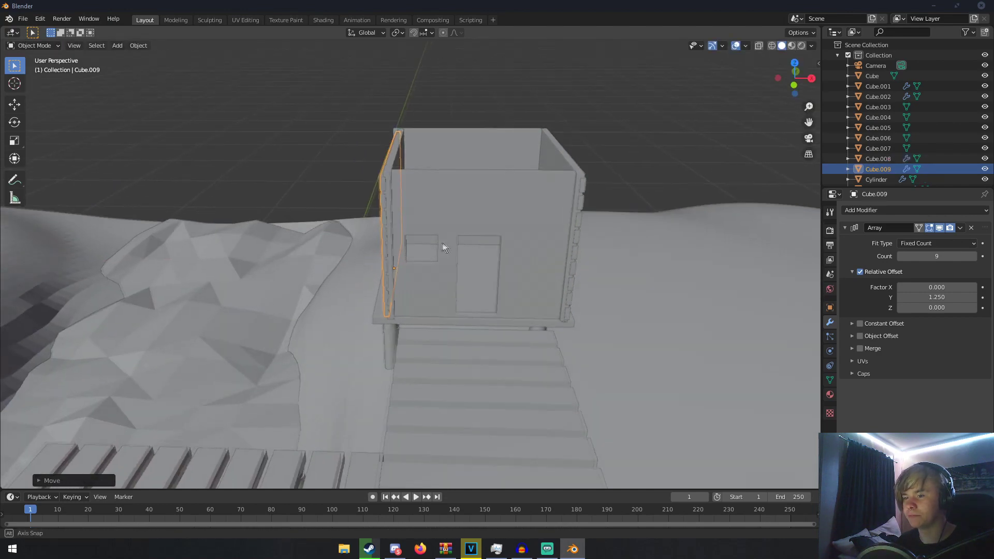
- Duplicate the river-side planks, rotate the copy 90° about Z, and move it along Y to the hut's front wall
middle_drag(441, 243, 486, 243)
key(shift+d)
key(Escape)
text(r)
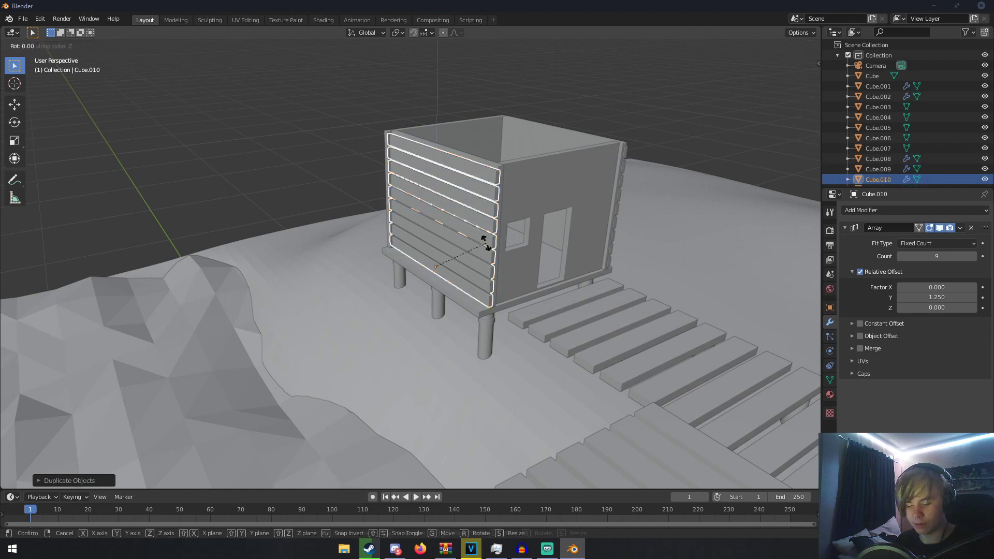
text(z90)
key(Return)
key(g)
key(y)
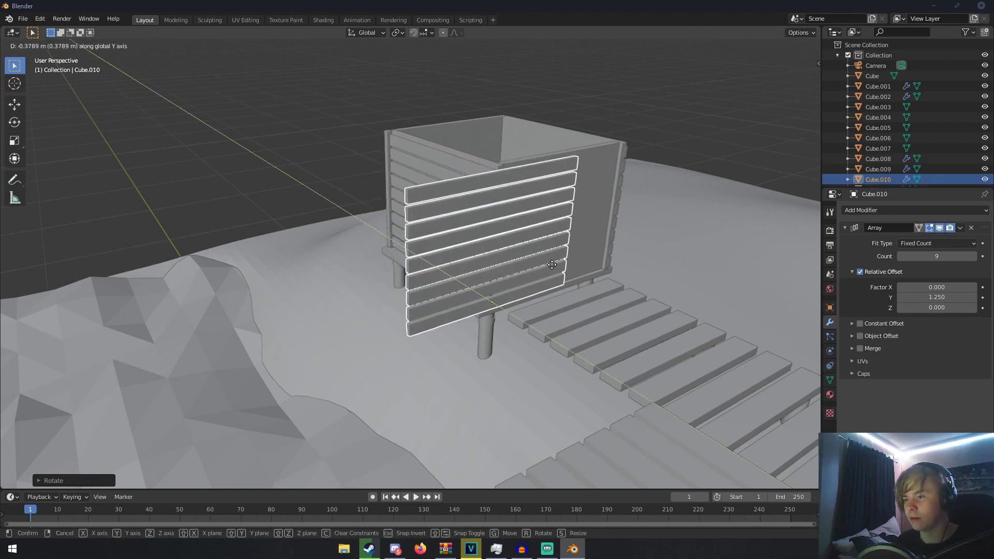
click(548, 262)
- Shorten the front planks along X and move them to the wall section beside the doorway, opposite the window
middle_drag(547, 262, 504, 249)
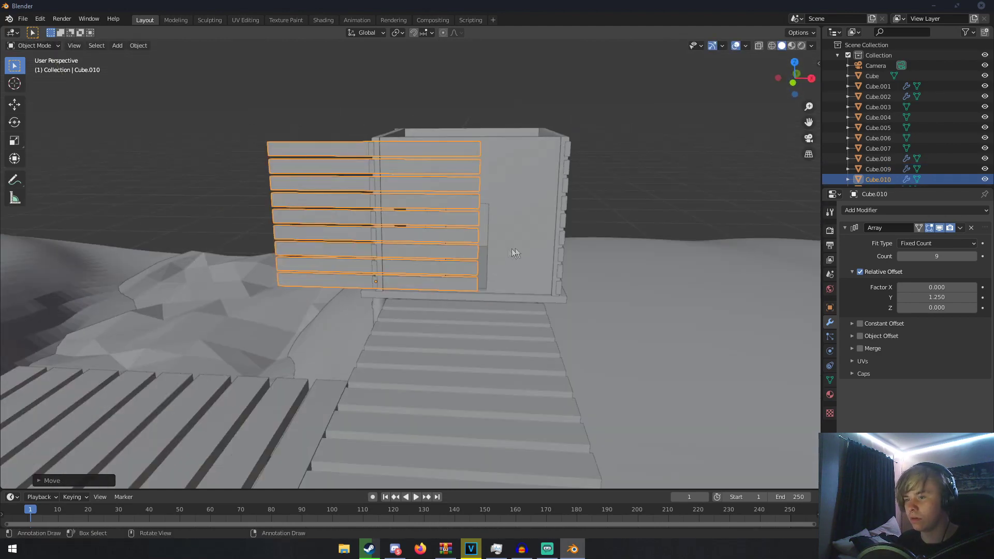
key(s)
key(x)
click(399, 235)
key(g)
key(x)
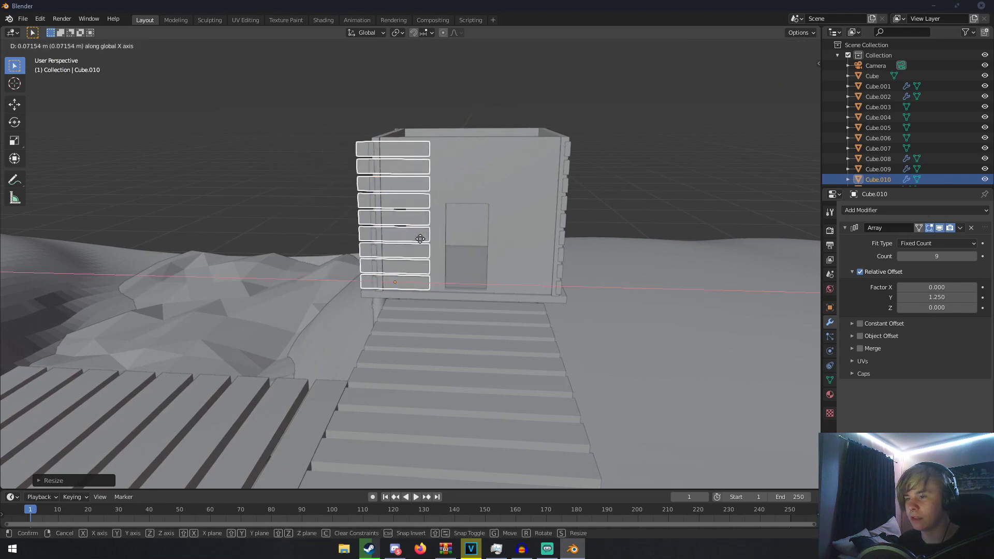
click(544, 249)
- Fine-tune the front planks' length and position along X to fit between the doorway and the corner
key(s)
key(x)
click(585, 250)
key(g)
key(x)
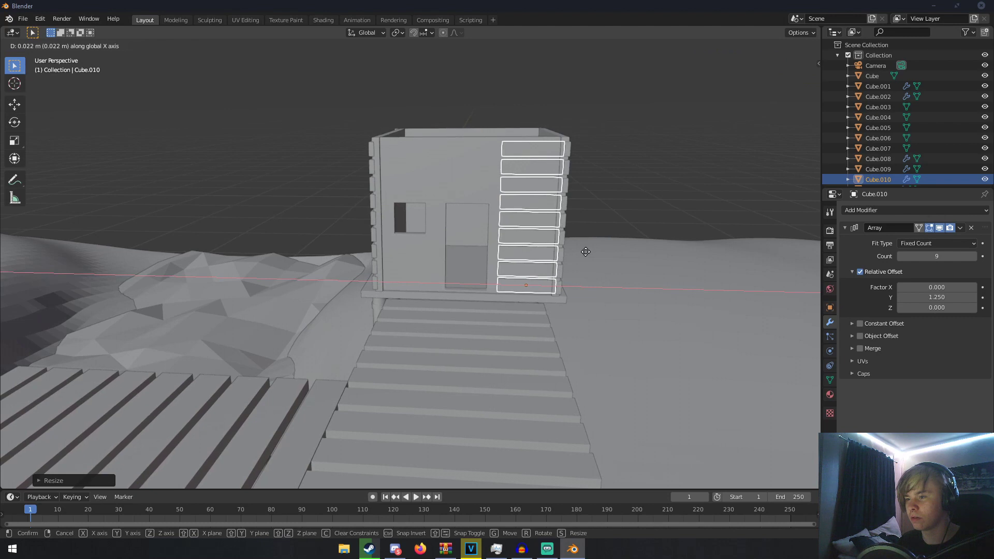
click(583, 251)
- Duplicate the side-wall planks away from the river and rotate the copy -45° about the Y axis
middle_drag(583, 252, 566, 253)
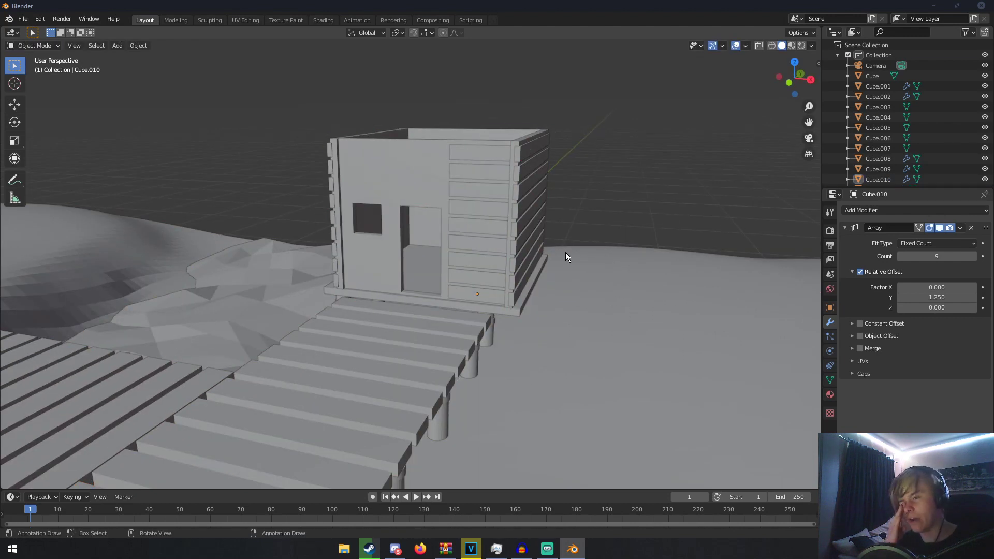
scroll(568, 238, down, 5)
middle_drag(553, 241, 514, 238)
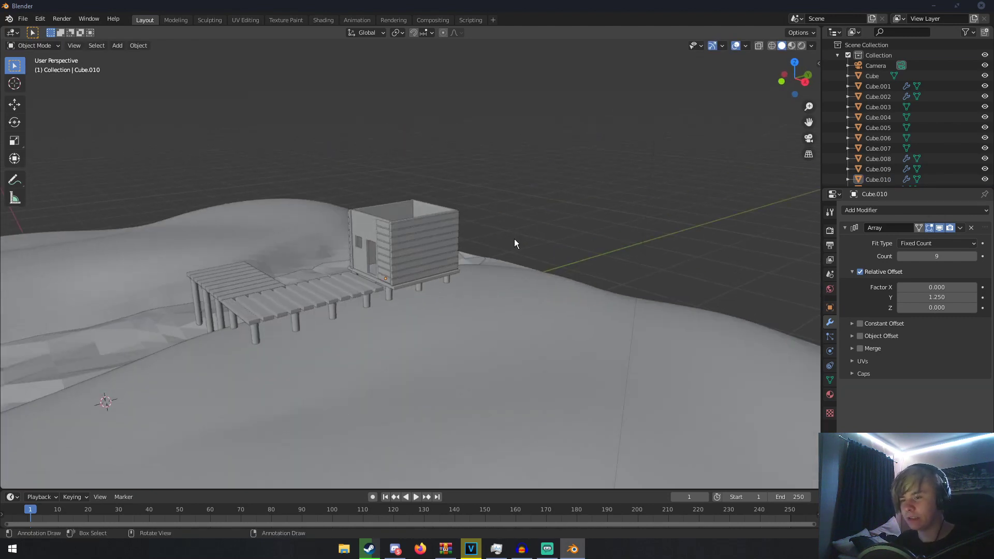
click(435, 248)
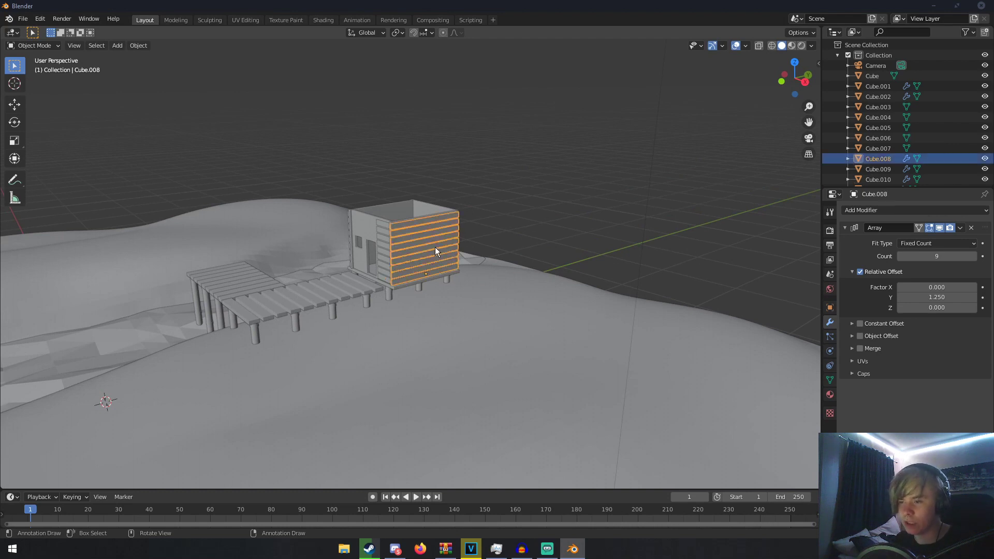
key(shift+d)
right_click(501, 260)
middle_drag(502, 260, 526, 260)
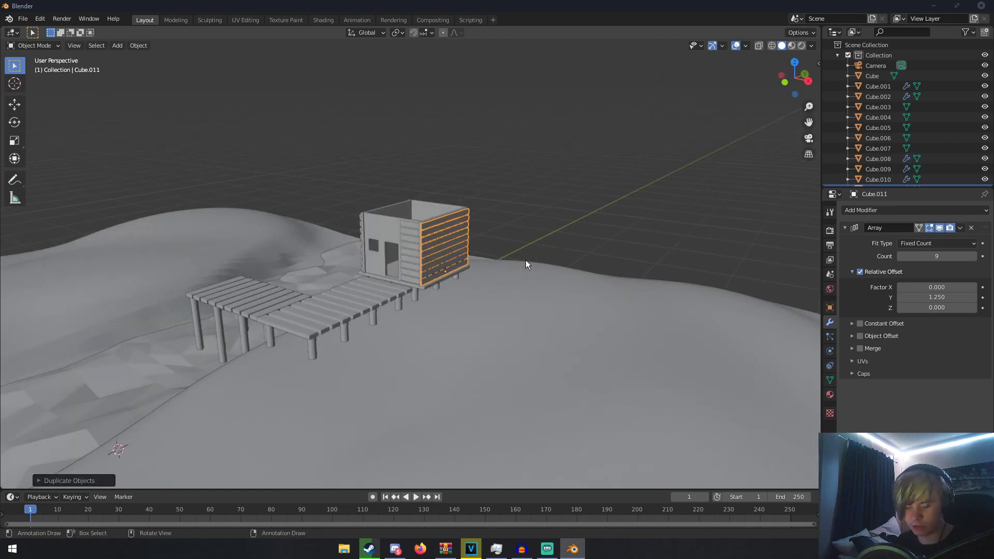
key(r)
key(z)
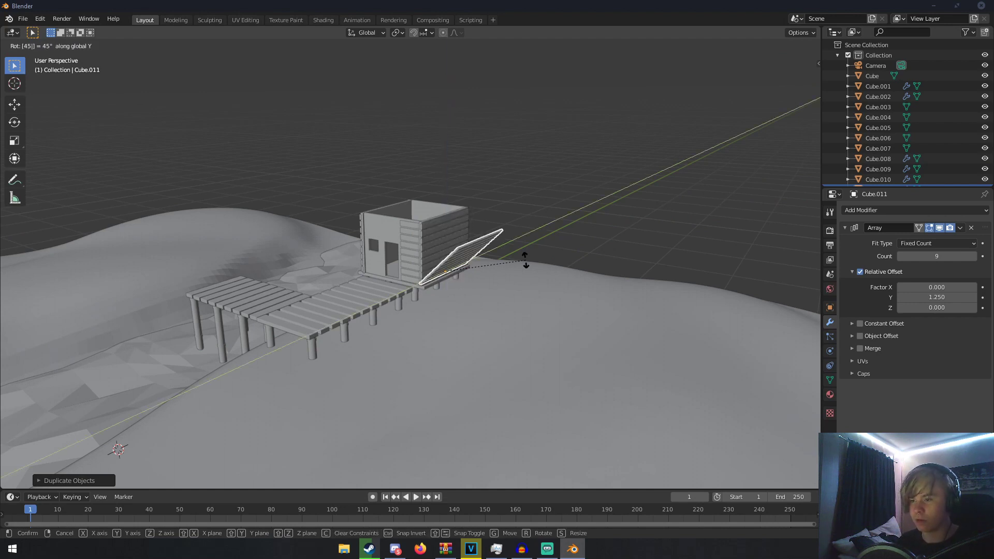
key(BackSpace)
key(BackSpace)
text(-45)
key(Return)
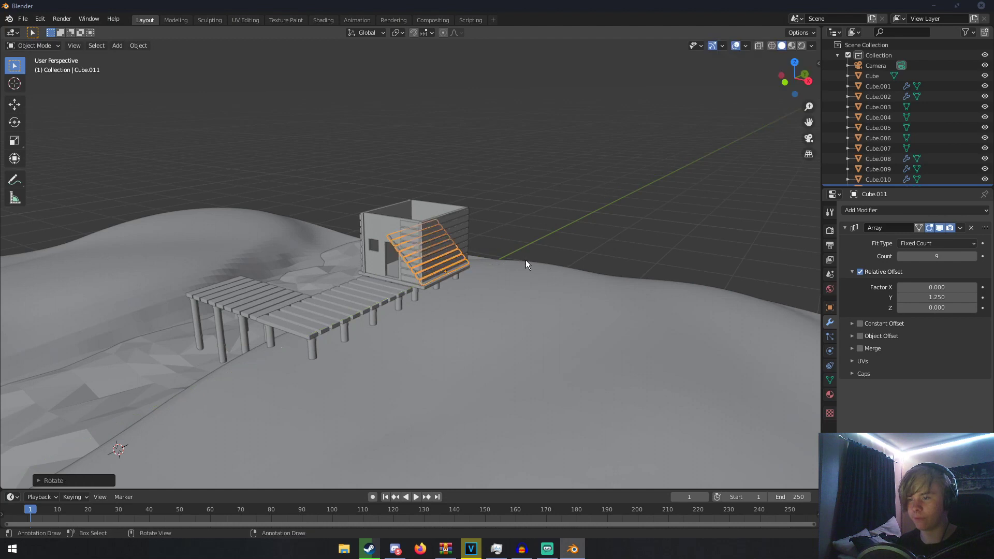
- Raise the tilted planks along Z to the top of the side wall as a roof slope
middle_drag(482, 232, 514, 212)
key(g)
key(z)
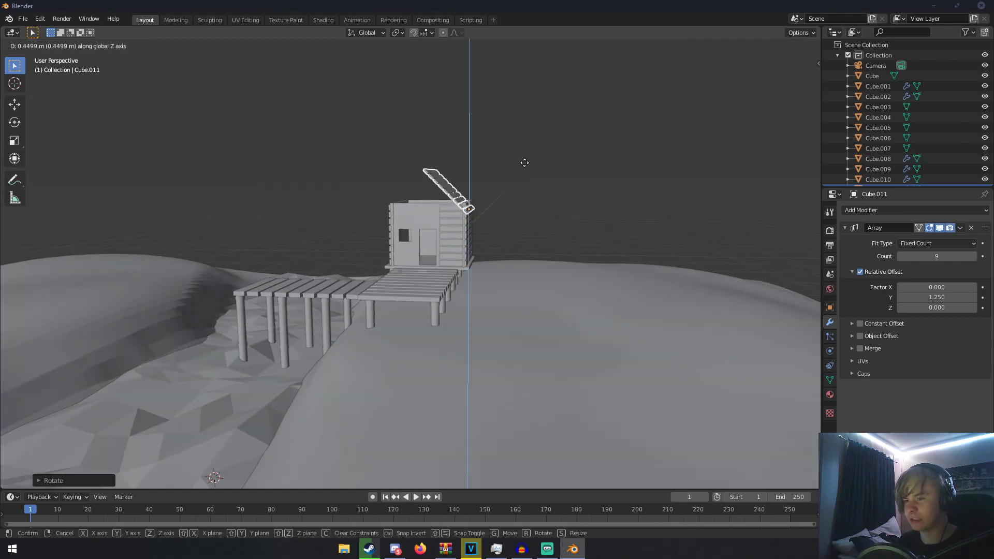
click(524, 163)
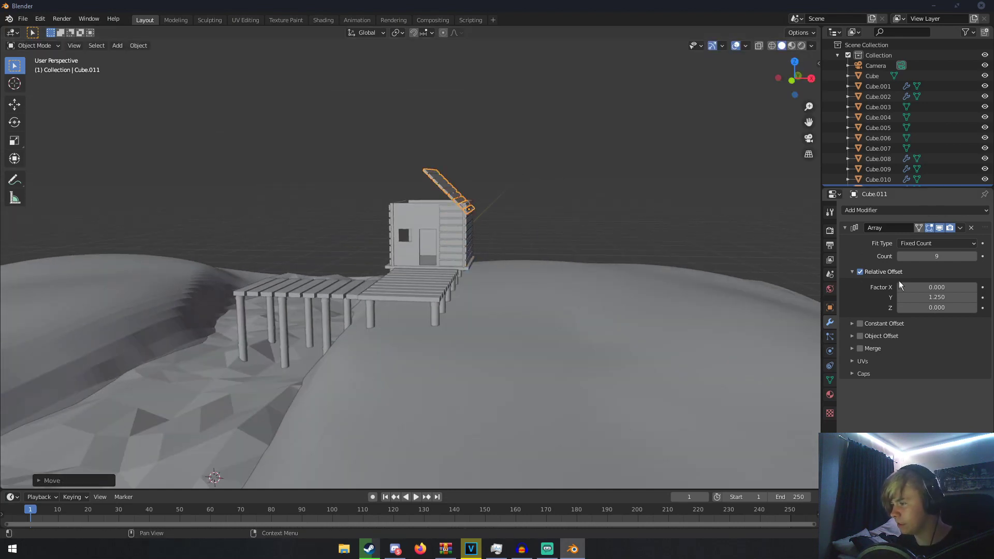
- Set the roof planks' relative array offset to 1.150 in Y, then enlarge and reposition the roof slope over the wall
ctrl+scroll(899, 297, down, 1)
middle_drag(596, 243, 672, 254)
key(s)
click(671, 241)
key(g)
click(653, 236)
- Duplicate the roof slope, rotate the copy 90° about Y, and move it along X to the hut's opposite side
key(shift+d)
right_click(642, 241)
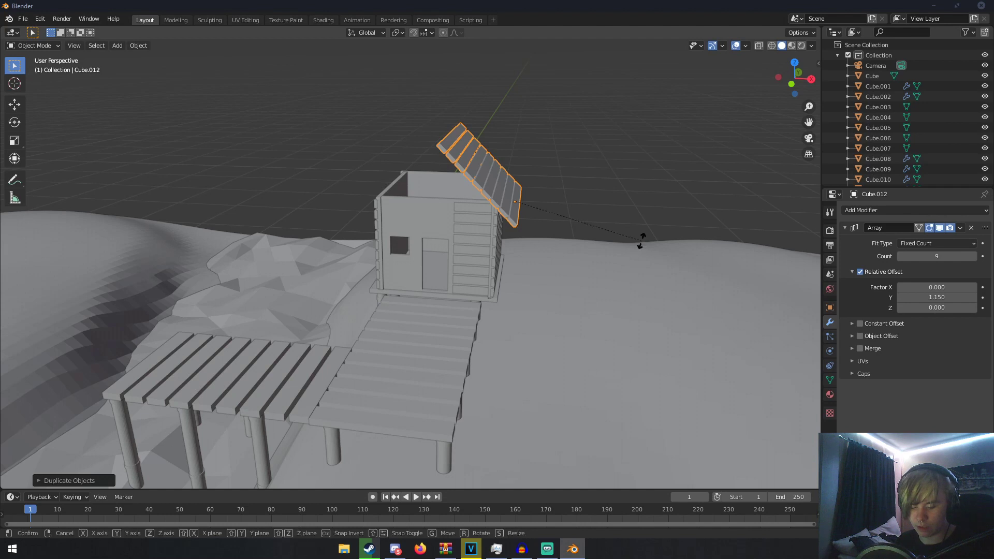
key(r)
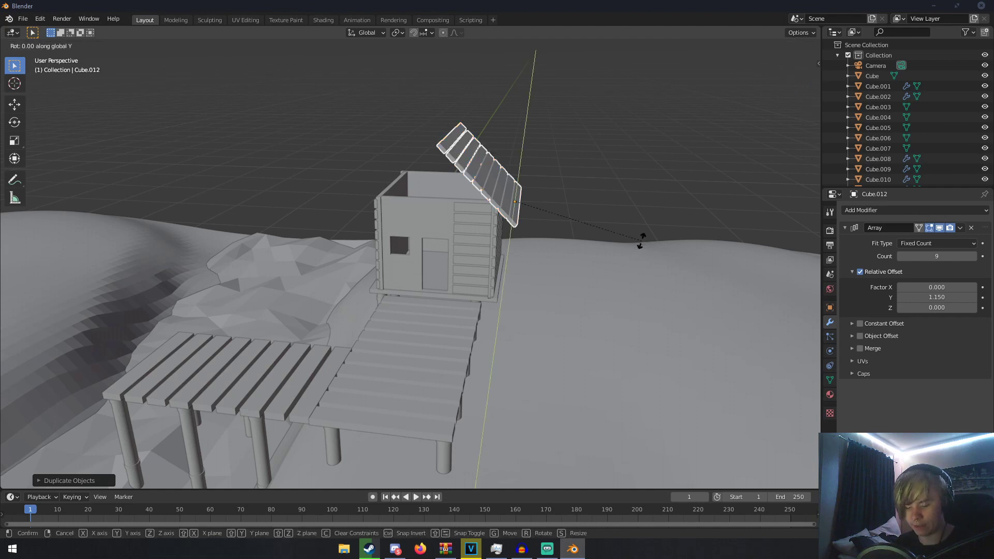
text(90)
key(Return)
key(g)
key(x)
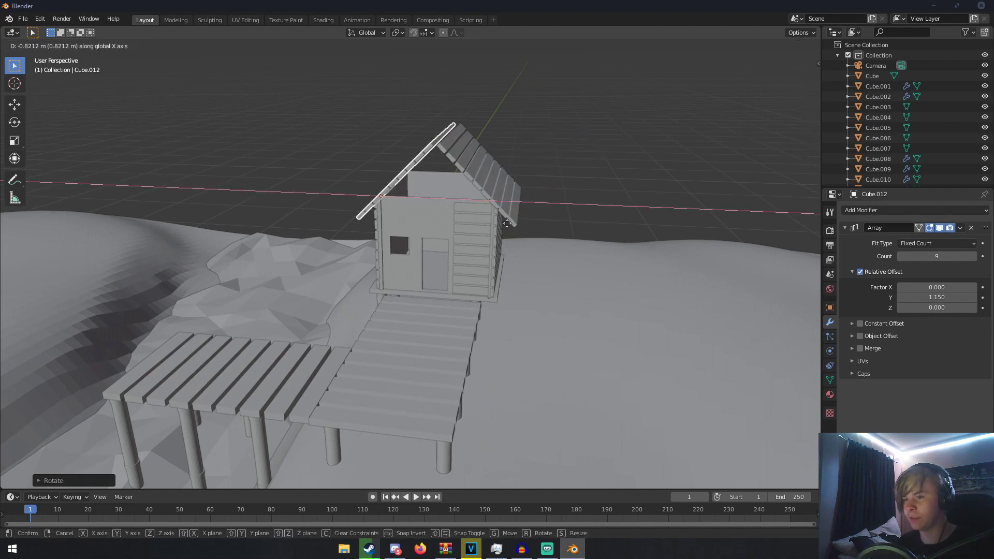
click(533, 207)
- Adjust the second roof slope along X to line it up with the first at the ridge
scroll(517, 210, up, 5)
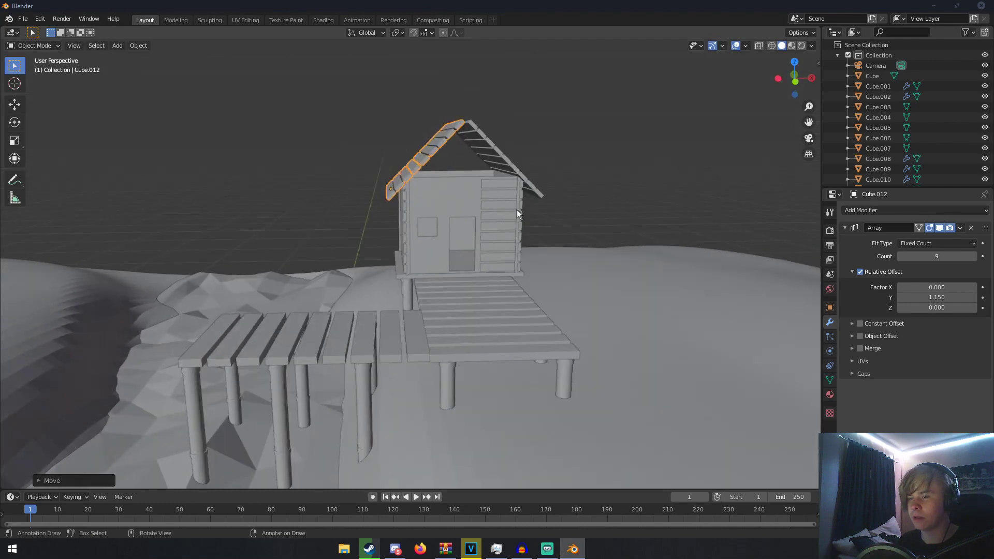
mouse_move(479, 285)
middle_down()
mouse_move(481, 293)
mouse_move(465, 279)
middle_up()
key(g)
key(x)
click(483, 284)
key(r)
right_click(490, 281)
- Select the first roof slope and resize it to match the other slope at the ridge
click(550, 150)
middle_drag(550, 150, 483, 230)
key(s)
click(629, 194)
click(614, 188)
- Duplicate the hut's floor slab and raise the copy about 0.55 m along Z to the top of the walls
scroll(584, 180, down, 5)
scroll(514, 201, down, 4)
scroll(430, 237, up, 4)
scroll(483, 231, up, 3)
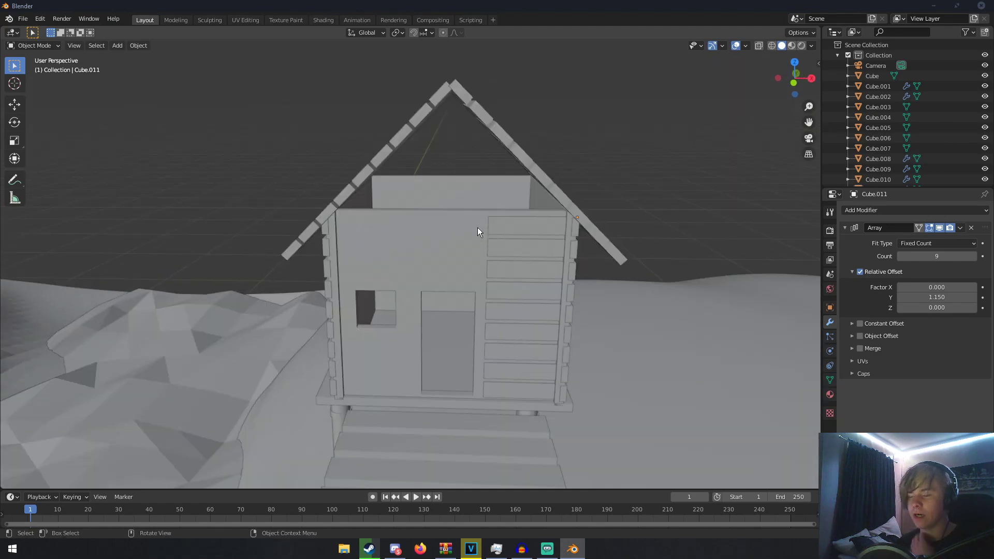
scroll(477, 227, down, 2)
scroll(477, 228, down, 1)
middle_drag(476, 228, 430, 275)
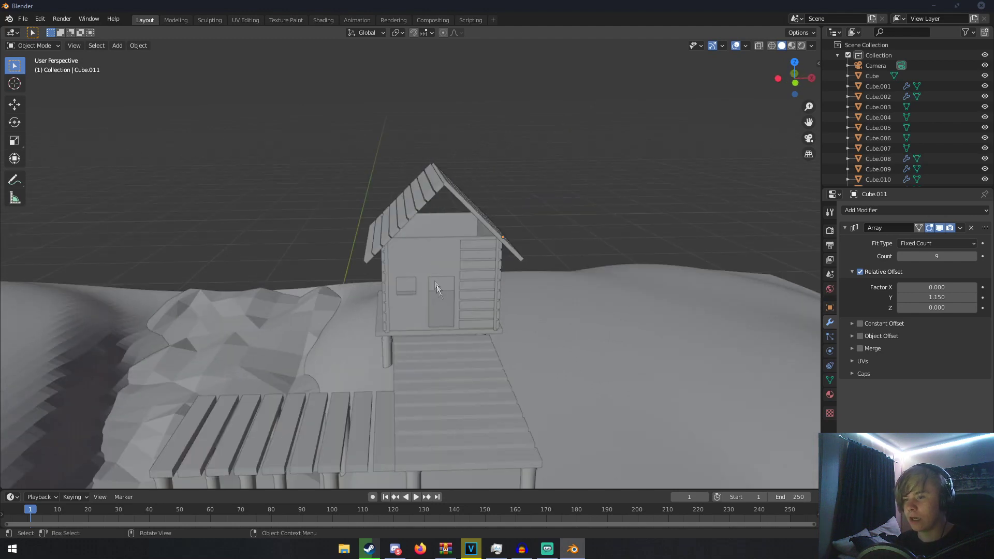
click(439, 300)
key(shift+d)
key(z)
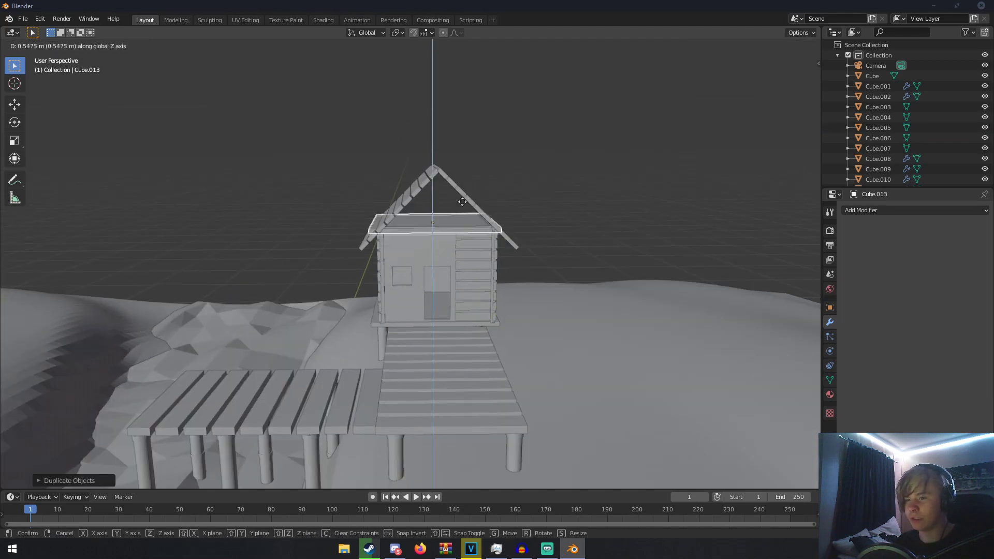
click(463, 201)
- Narrow the raised slab along X to fit between the hut's side walls
key(s)
key(x)
click(516, 215)
- Edit the raised slab's mesh and inset its top face by about 0.25
scroll(508, 235, up, 5)
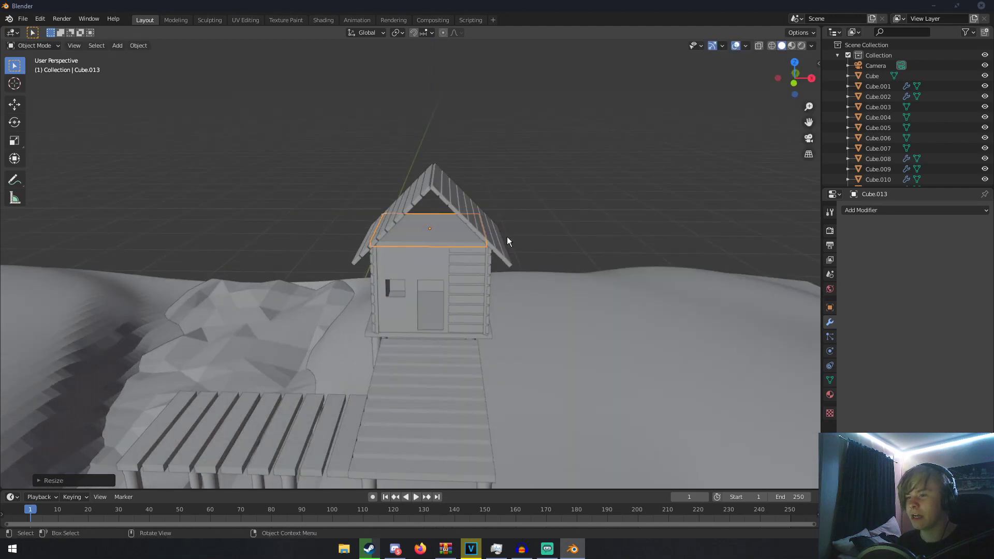
key(Tab)
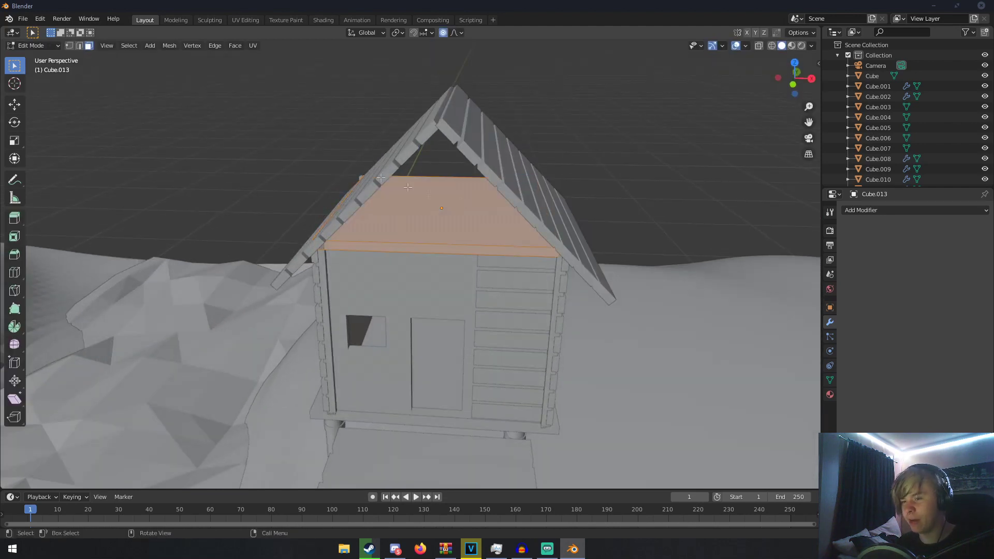
click(442, 194)
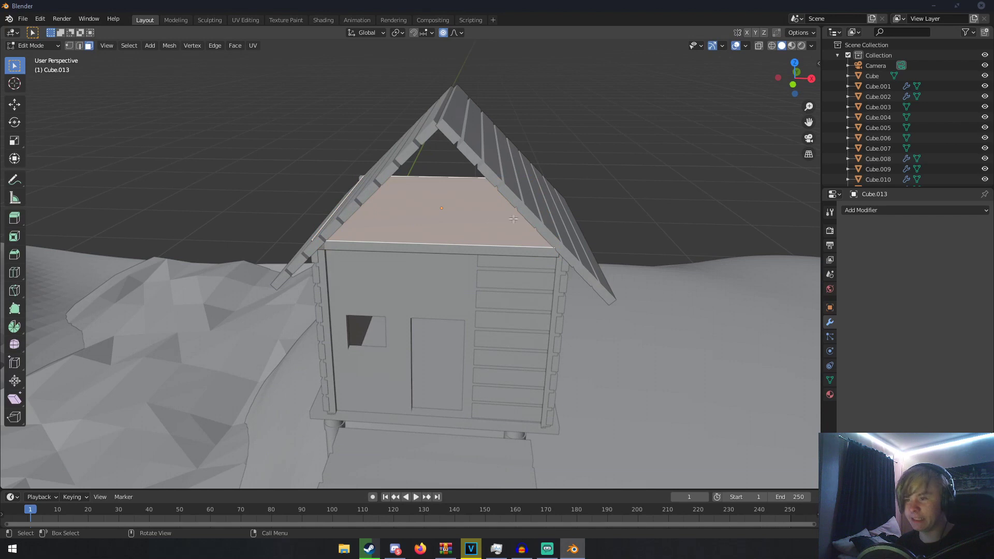
key(i)
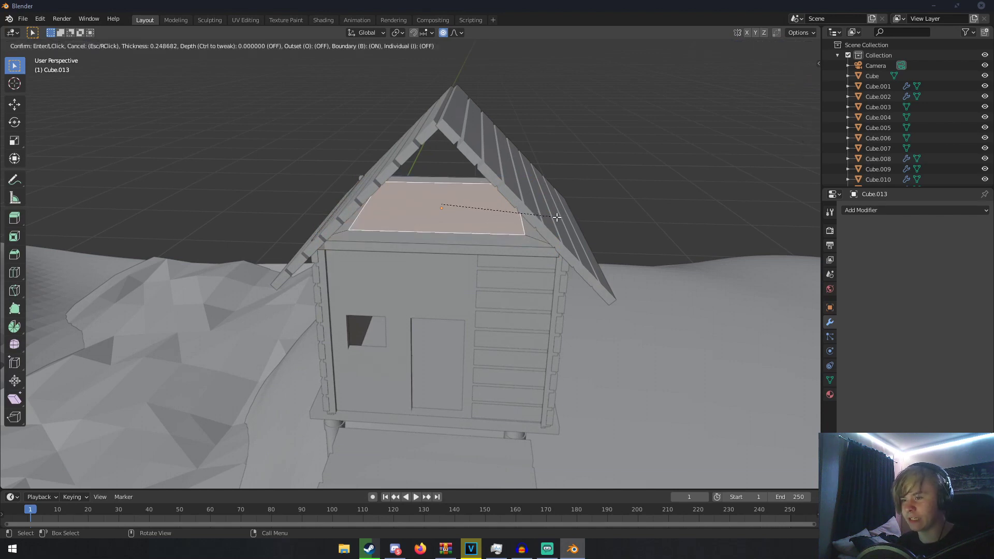
click(556, 217)
- Try deleting the slab's inset face by its vertices, and undo the deletion attempts
key(x)
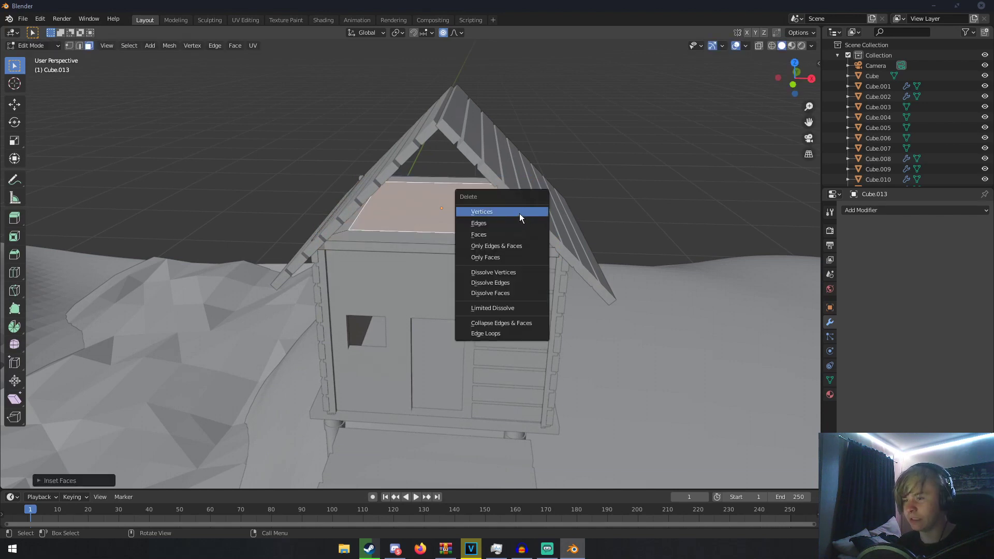
click(520, 213)
middle_drag(519, 214, 498, 223)
key(ctrl+z)
key(x)
click(475, 243)
key(ctrl+z)
- Delete the selected inset area of the slab using the Faces option and return to Object Mode
key(x)
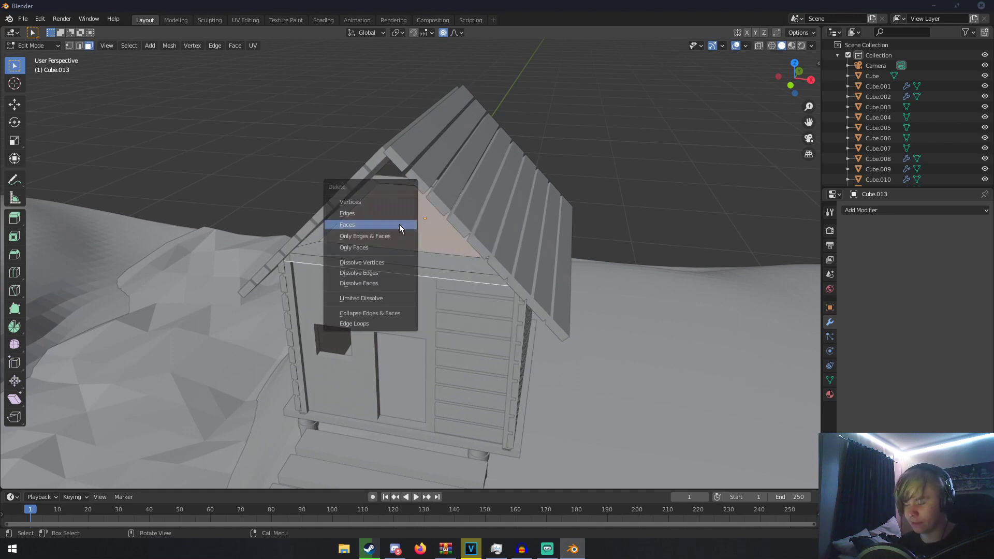
click(396, 226)
key(Tab)
- Select the terrain block
middle_drag(439, 222, 388, 267)
scroll(433, 235, down, 4)
scroll(389, 266, down, 3)
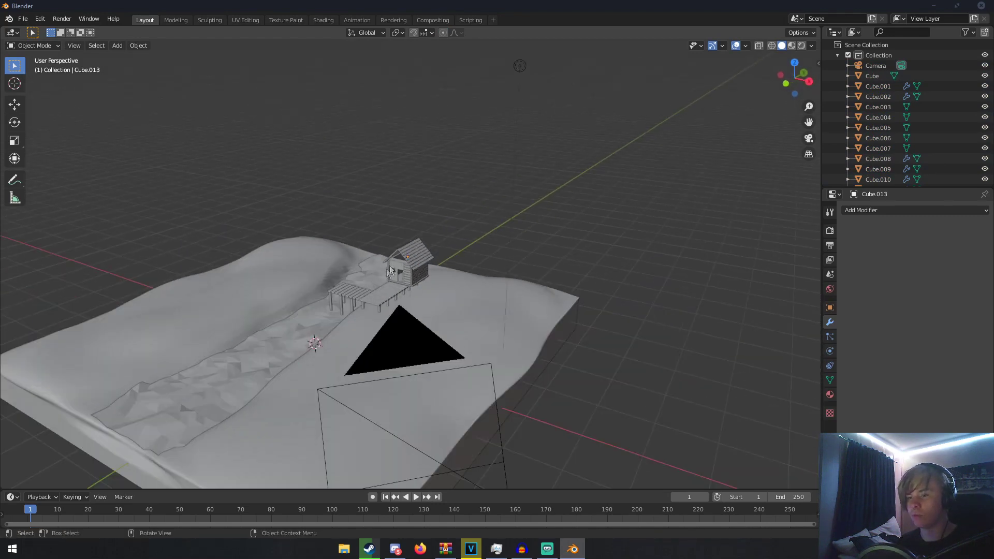
middle_drag(305, 310, 415, 252)
click(338, 238)
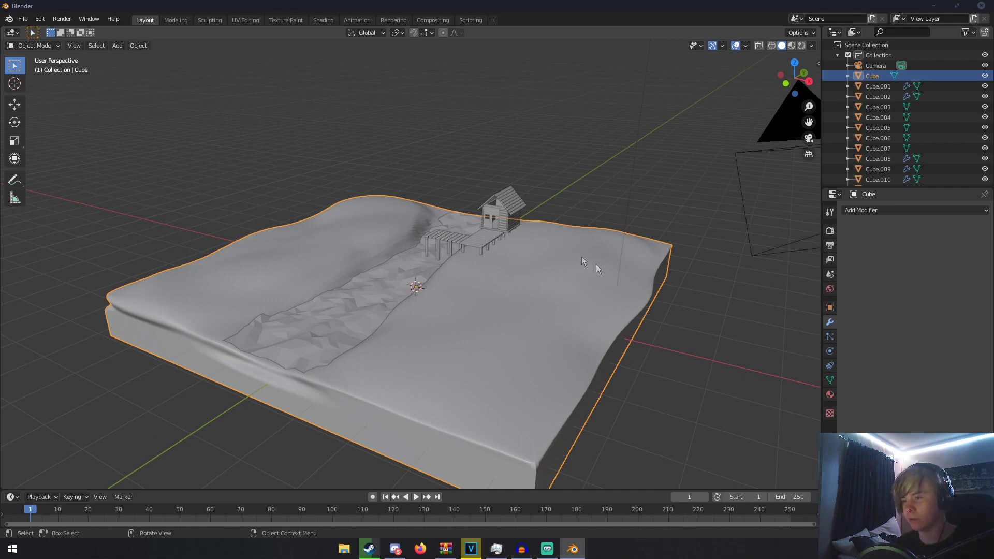
scroll(367, 266, up, 3)
middle_drag(361, 266, 323, 258)
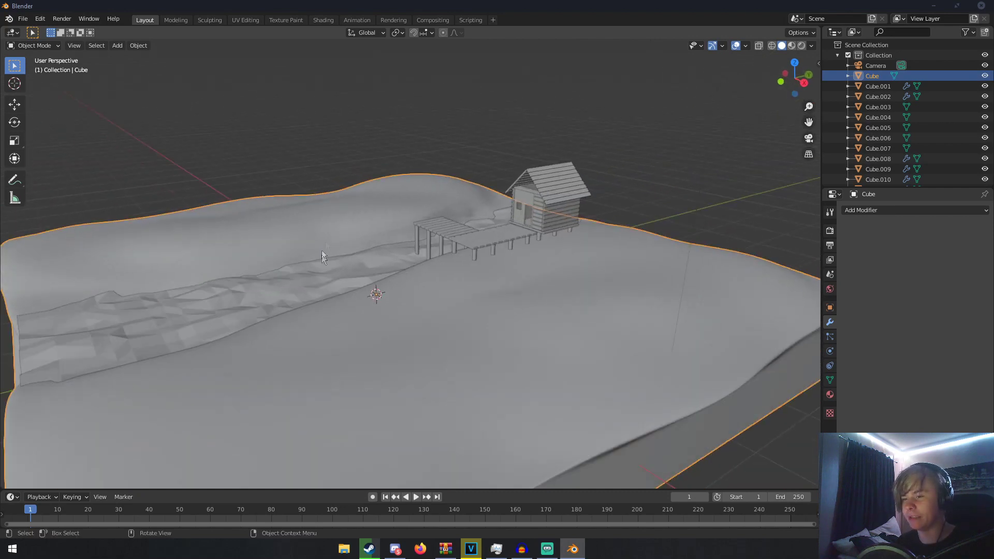
- Apply smooth shading to the terrain block and clear the selection
right_click(368, 219)
click(347, 217)
middle_drag(398, 210, 452, 227)
scroll(424, 225, down, 4)
key(a)
key(a)
scroll(419, 226, down, 3)
scroll(419, 226, up, 5)
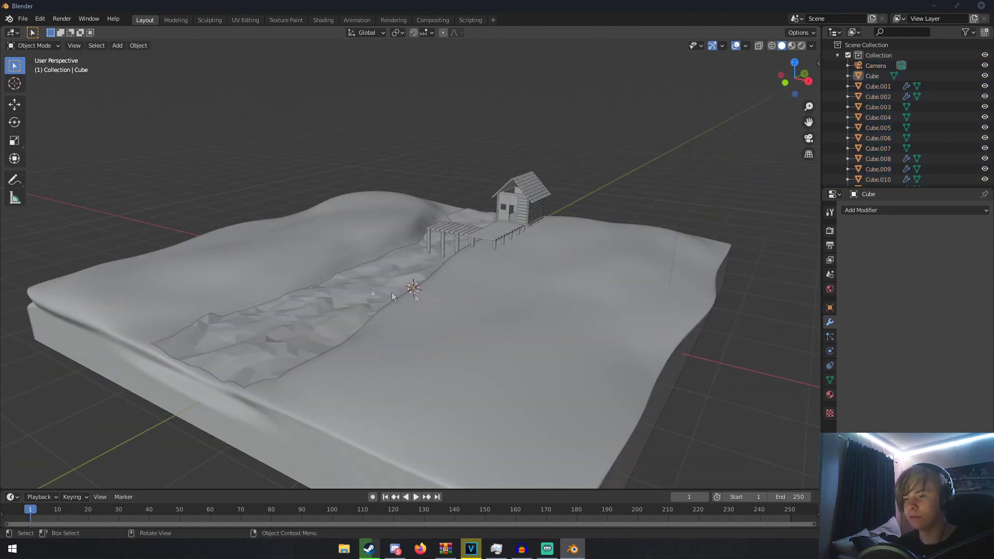
- Delete the light above the terrain block
scroll(570, 266, down, 5)
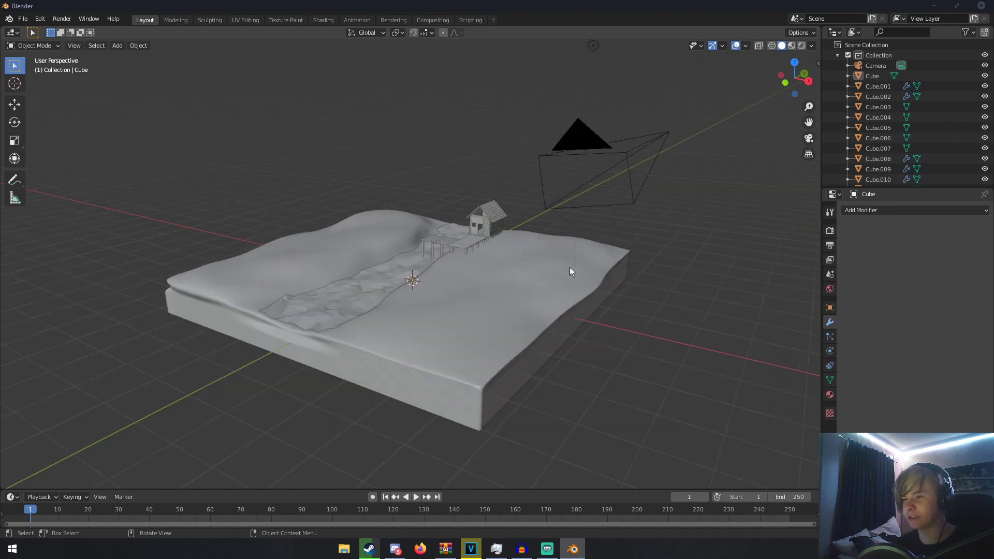
scroll(546, 248, up, 4)
middle_drag(547, 247, 513, 251)
scroll(512, 250, down, 4)
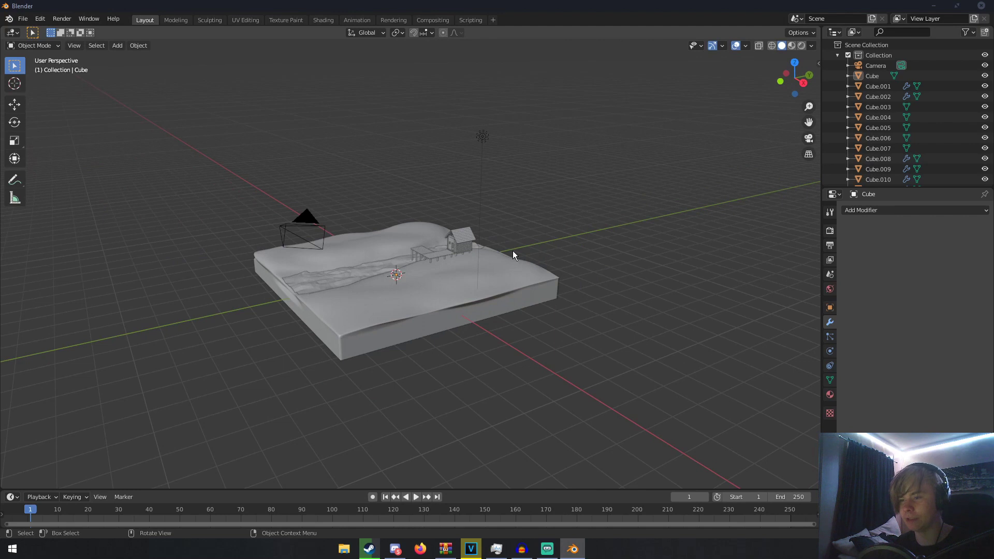
click(481, 136)
key(Delete)
middle_drag(435, 252, 469, 256)
scroll(469, 256, up, 4)
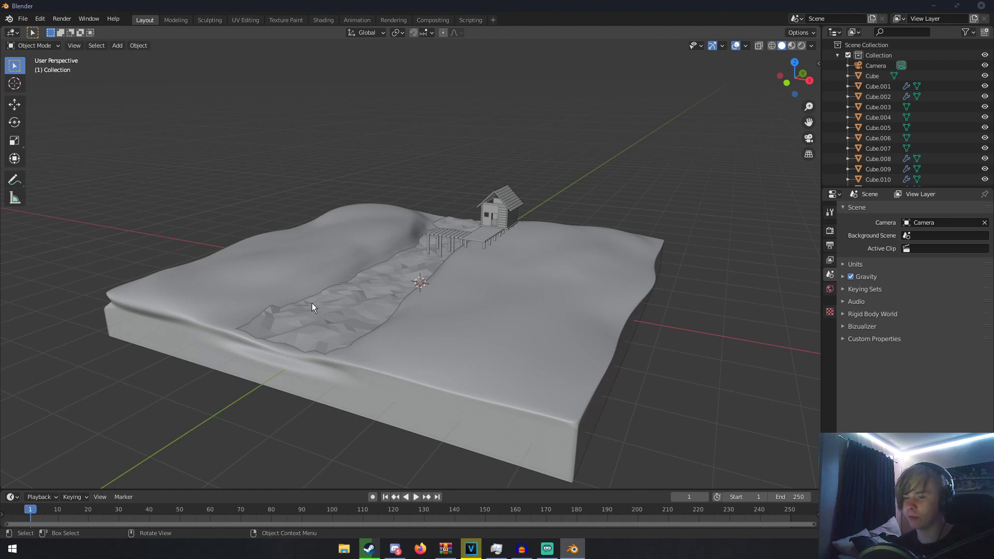
- Give the river plane a new Glass BSDF material with a light blue color and roughness 0.230
click(336, 298)
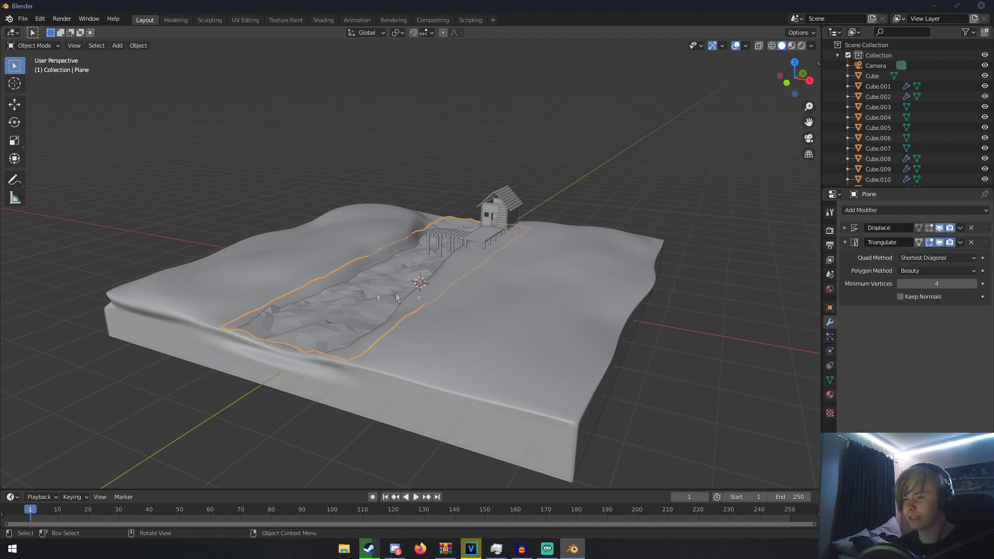
click(830, 395)
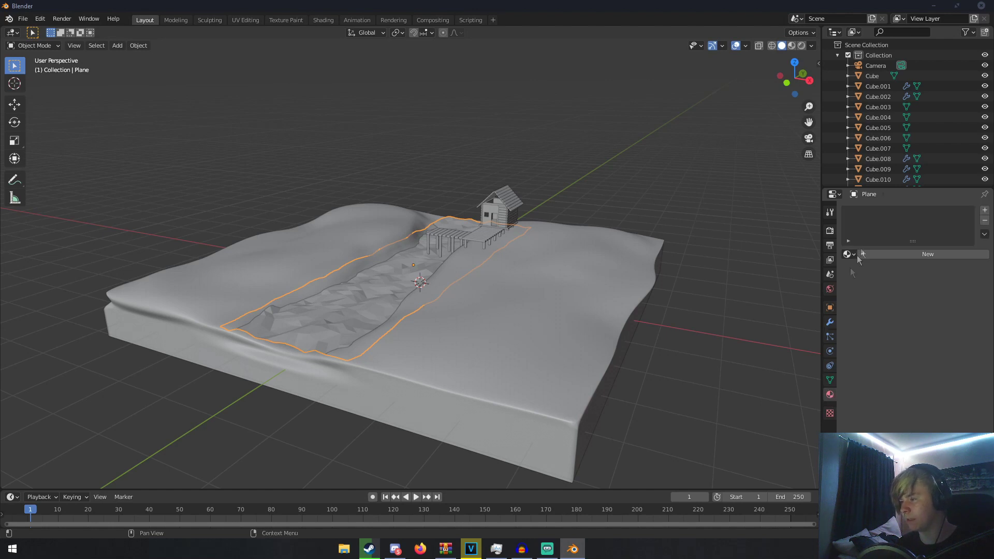
click(879, 255)
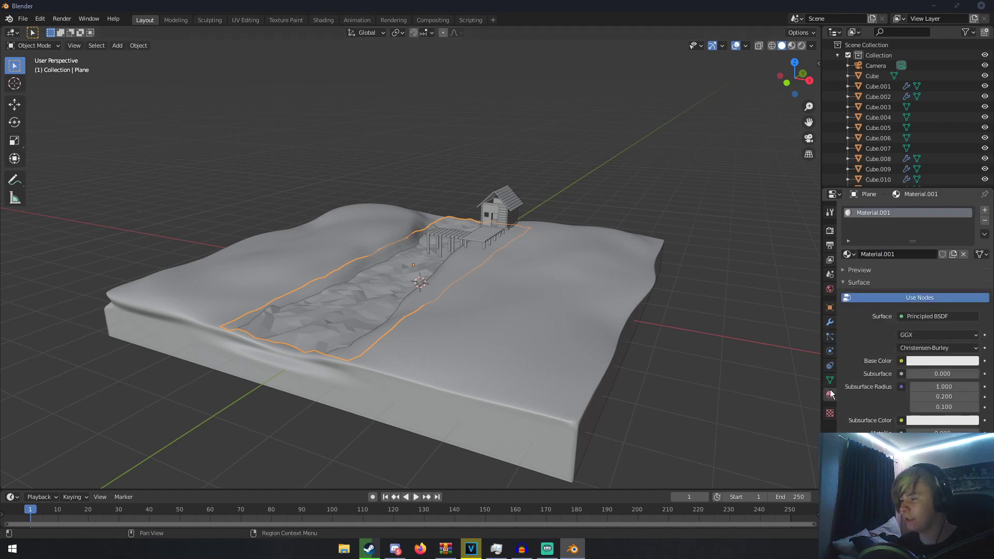
click(920, 316)
click(880, 123)
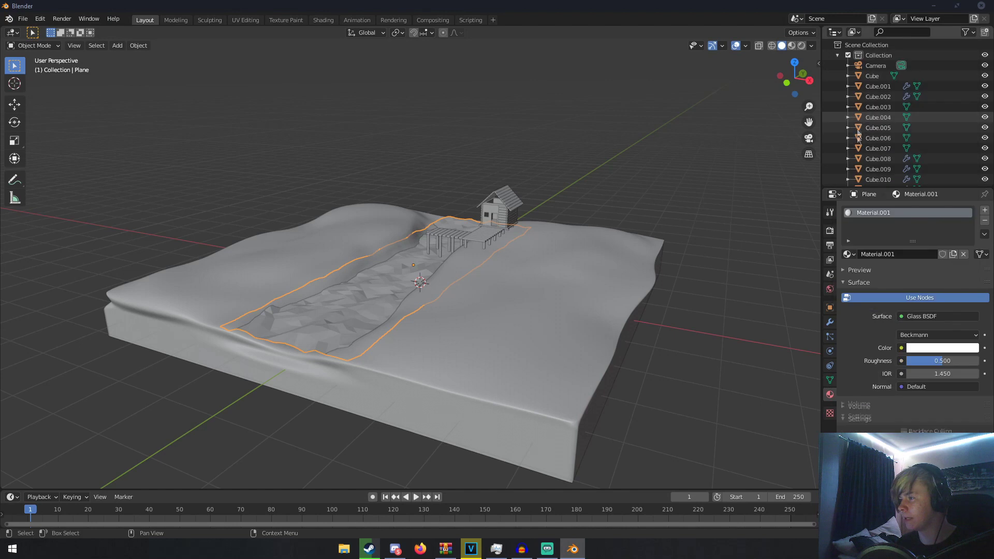
click(922, 348)
drag(927, 225, 931, 223)
drag(933, 358, 919, 359)
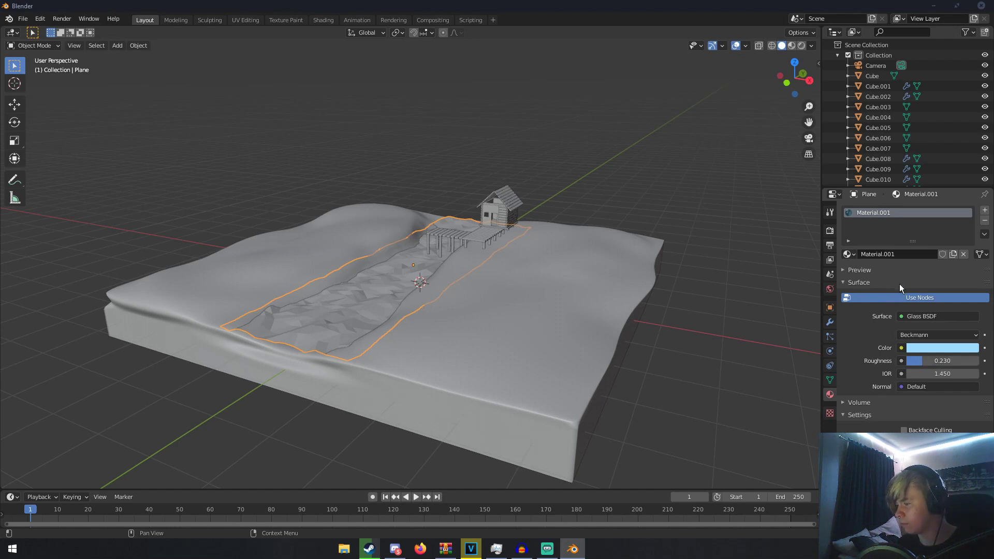
- Give the bridge planks a new material with a dark brown base color of hue 0.083, saturation 0.430 and value 0.253
middle_drag(683, 322, 640, 318)
scroll(638, 316, down, 2)
scroll(639, 317, down, 2)
middle_drag(528, 308, 620, 314)
scroll(571, 311, up, 3)
scroll(621, 313, up, 4)
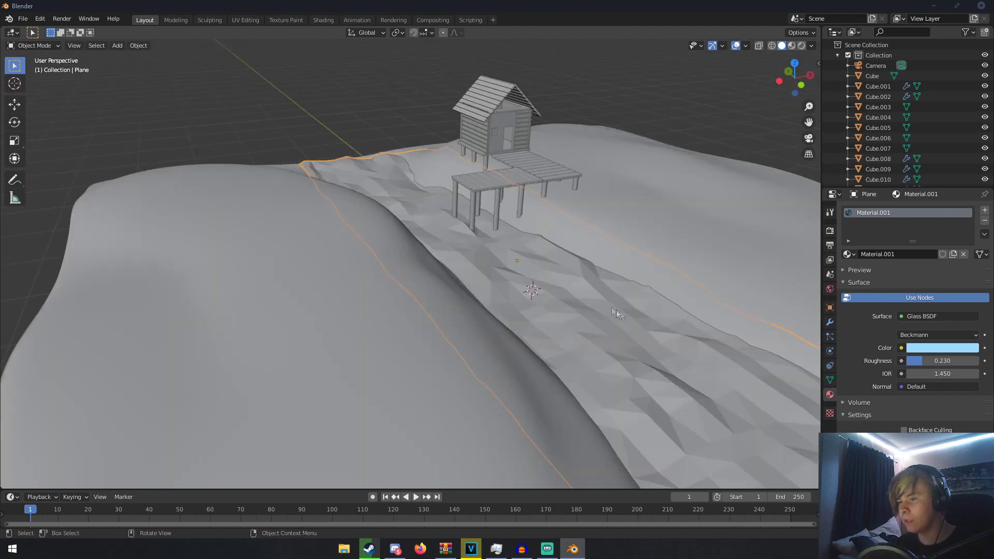
scroll(621, 311, down, 3)
middle_drag(492, 352, 447, 296)
click(511, 269)
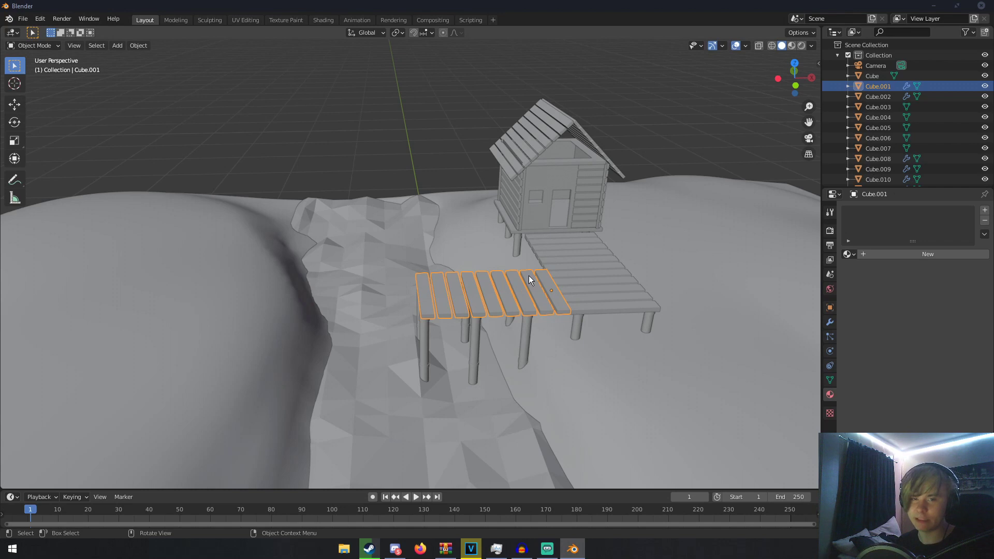
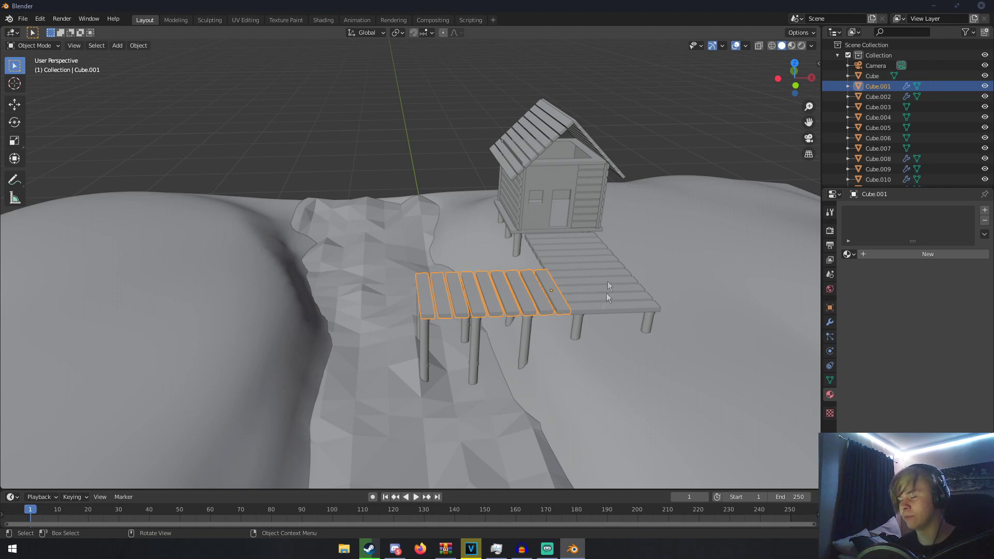
middle_drag(586, 276, 575, 278)
click(902, 253)
click(936, 359)
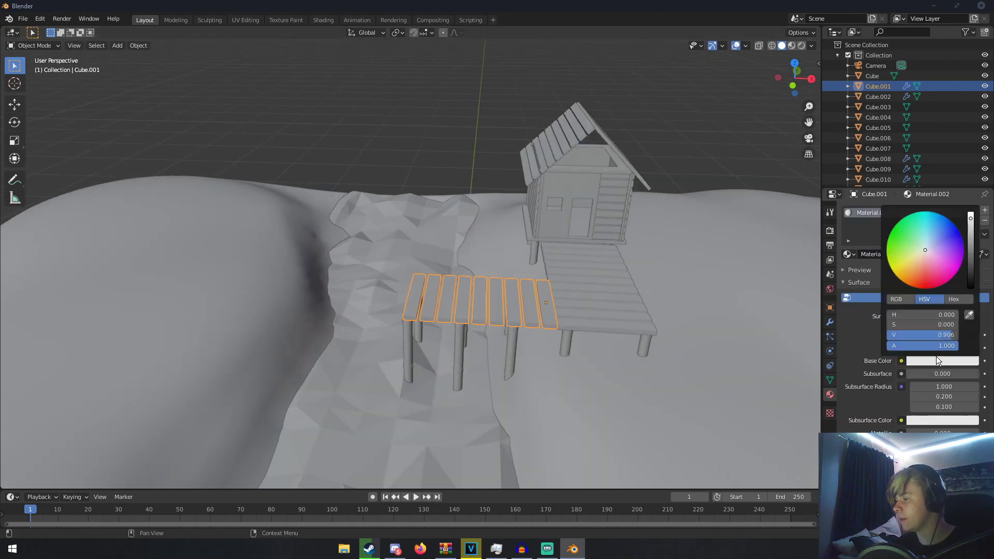
click(971, 270)
drag(924, 254, 918, 265)
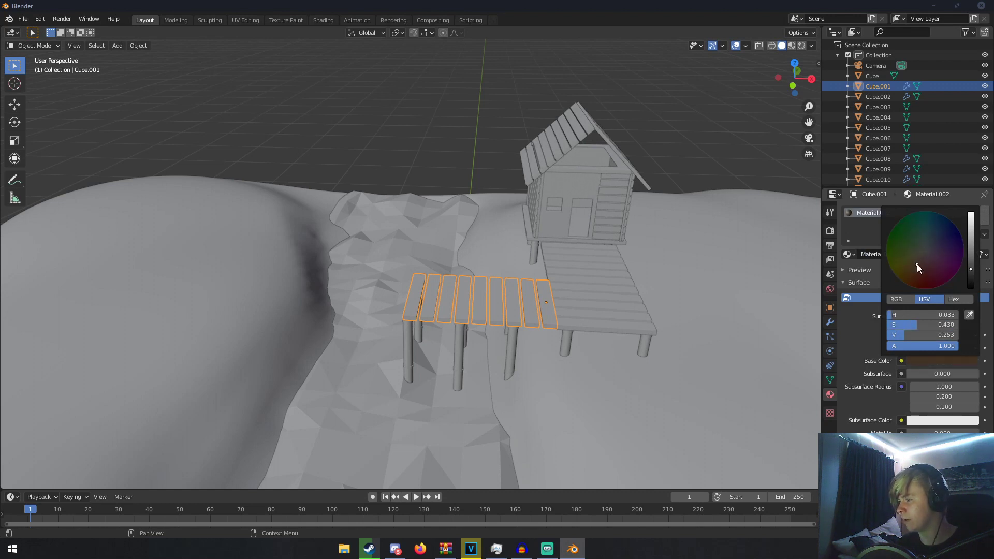
- Select the bridge, platform, wall and roof planks and try to copy the brown material to all of them
middle_drag(714, 291, 511, 305)
click(507, 308)
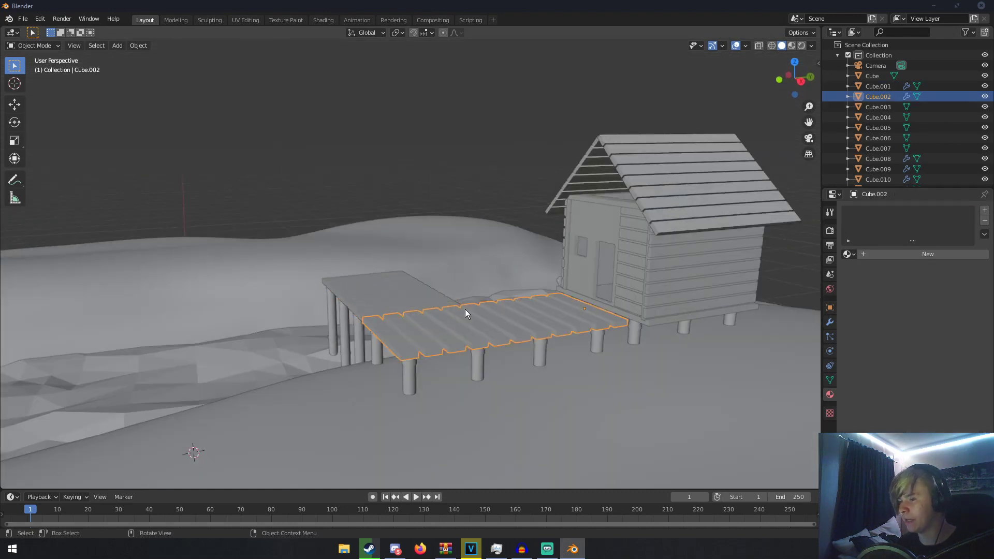
click(416, 294)
middle_drag(421, 299, 443, 306)
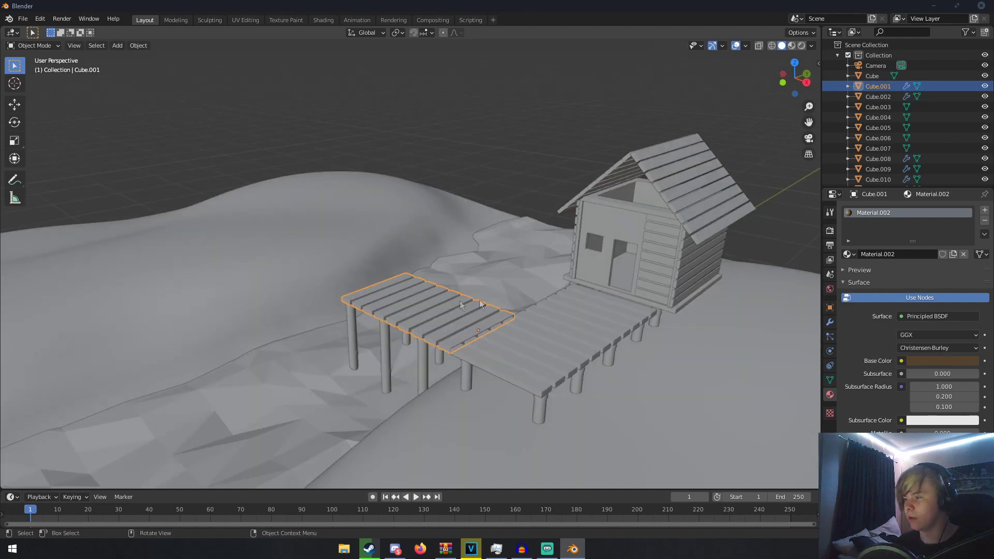
shift+click(547, 330)
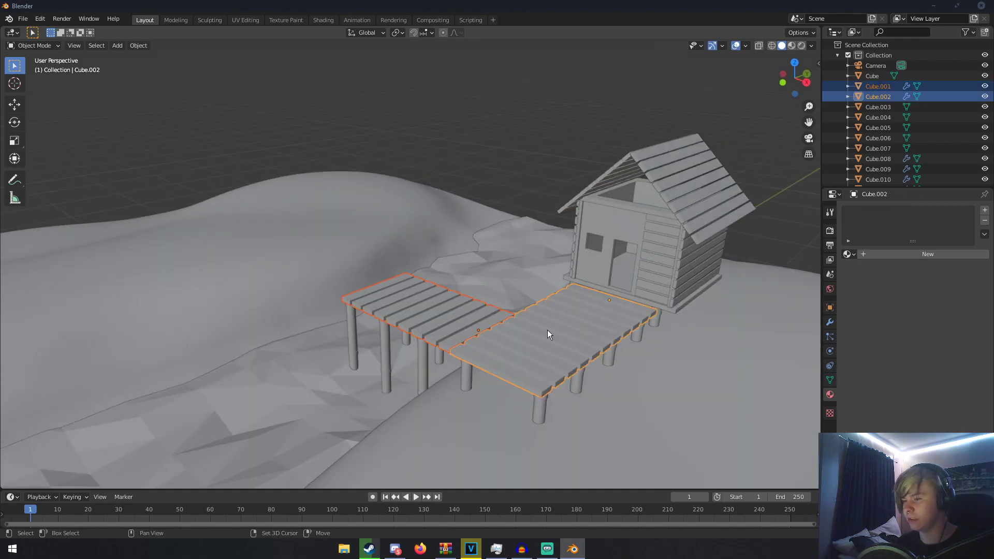
shift+click(673, 260)
shift+click(692, 250)
shift+click(702, 213)
shift+click(626, 185)
middle_drag(573, 222, 449, 200)
shift+click(449, 200)
click(985, 234)
click(951, 254)
- Assign the existing Material.002 to the bridge planks again
click(529, 266)
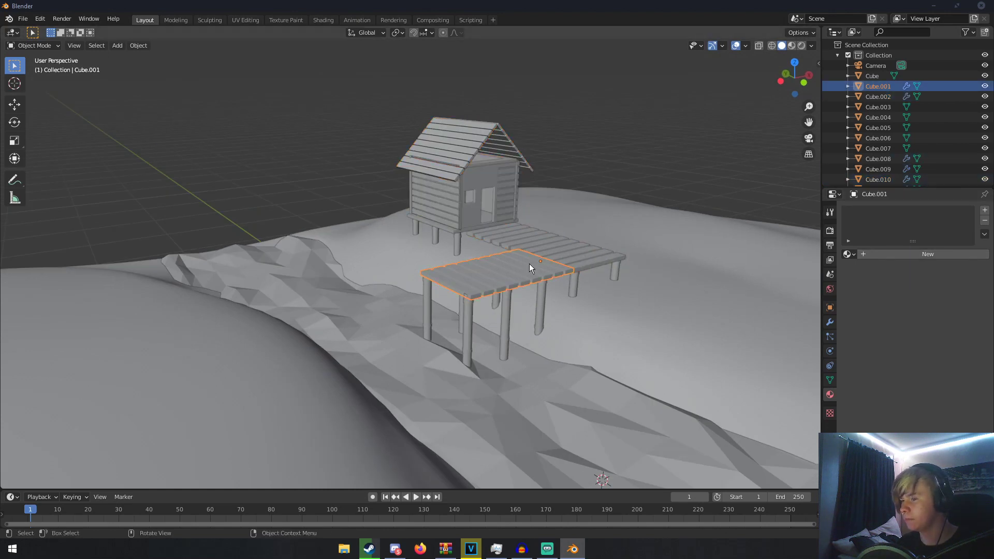
middle_drag(660, 266, 582, 279)
click(849, 253)
click(875, 279)
- Copy the bridge planks' material to the selected platform, hut wall and roof planks, with the bridge as the active object
click(622, 284)
shift+click(609, 214)
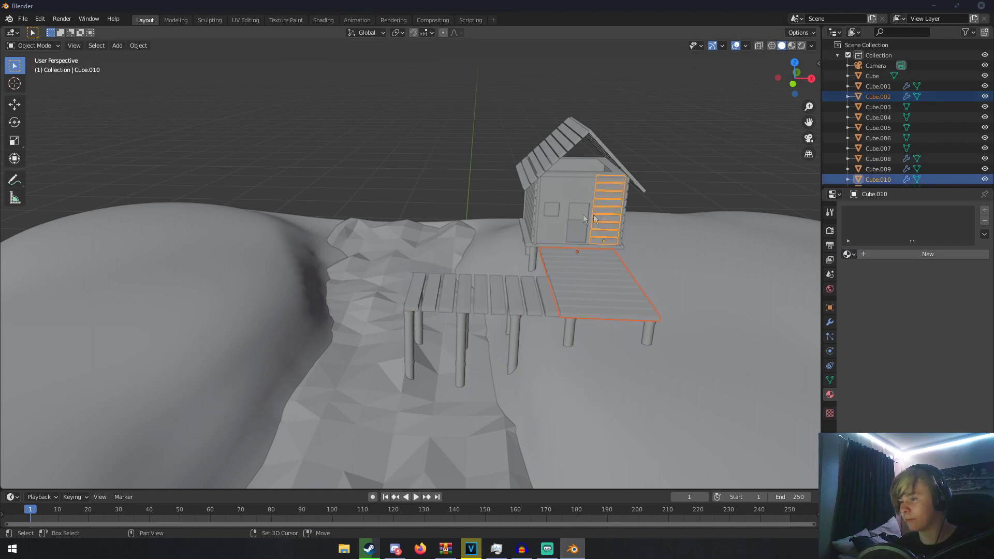
shift+click(527, 209)
middle_drag(637, 219, 582, 209)
shift+click(692, 237)
shift+click(687, 199)
shift+click(434, 291)
click(984, 233)
click(953, 256)
click(700, 272)
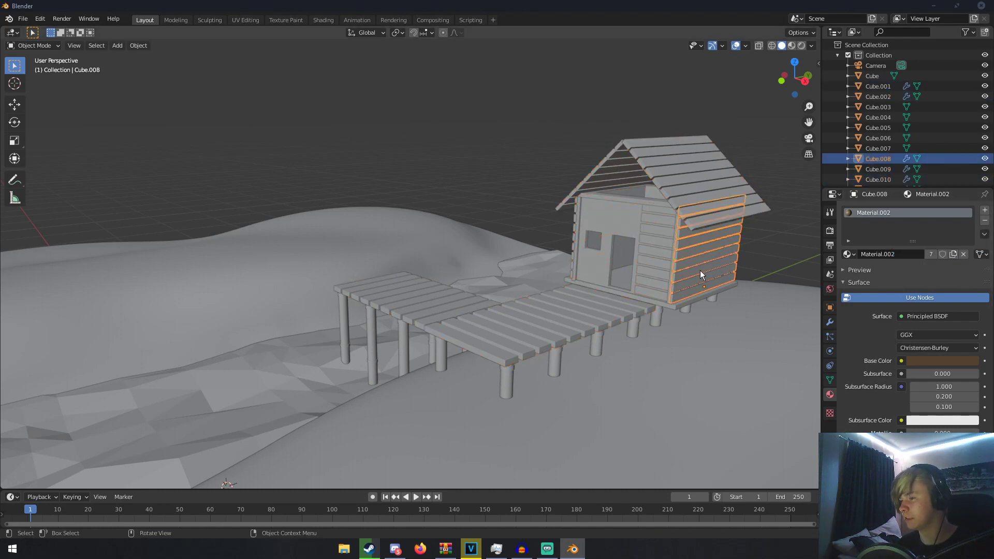
click(672, 253)
- Select the row of posts along the platform's outer edge and assign the existing Material.002 to it
middle_drag(672, 253, 716, 259)
click(387, 128)
middle_drag(387, 128, 528, 281)
click(589, 366)
scroll(528, 281, up, 2)
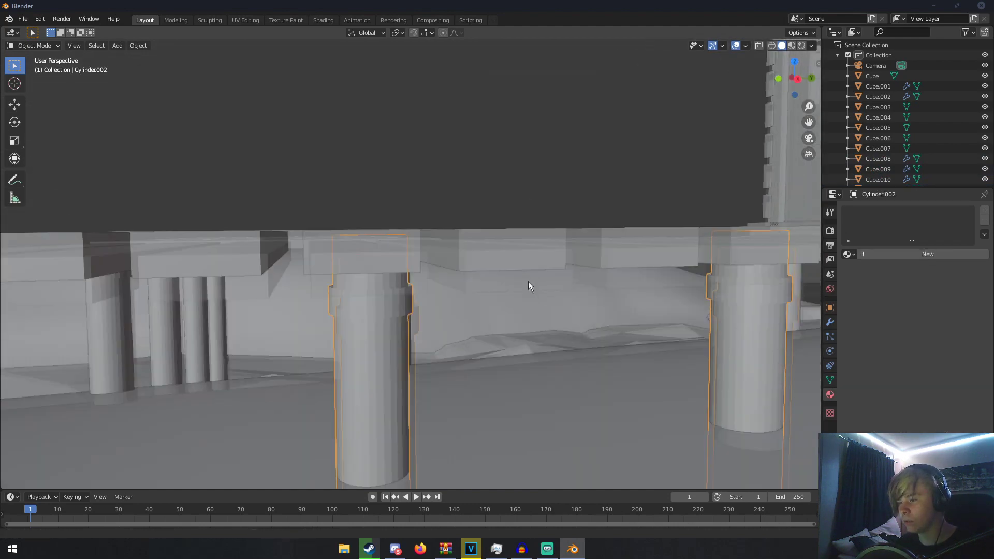
scroll(527, 280, down, 2)
scroll(361, 288, down, 3)
key(Tab)
key(Tab)
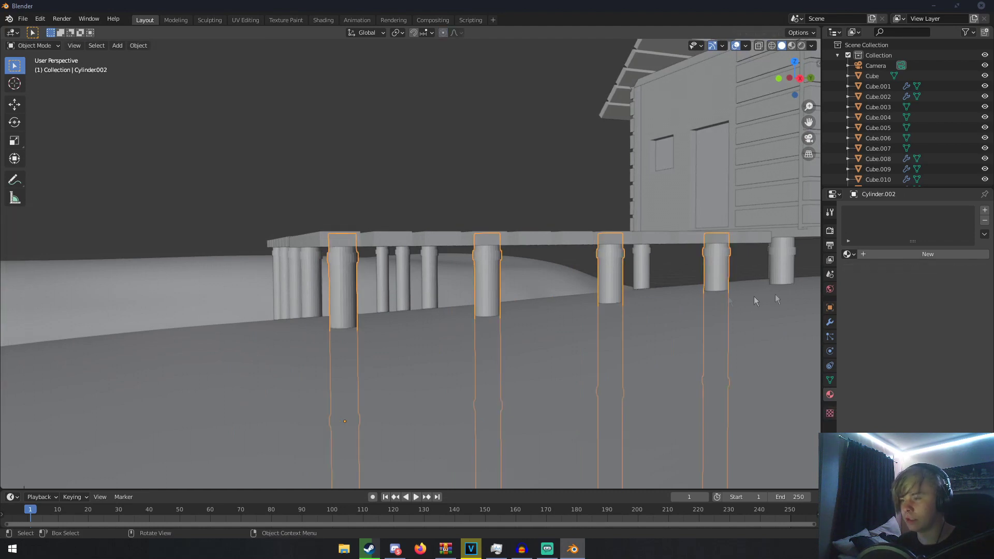
click(849, 254)
click(868, 290)
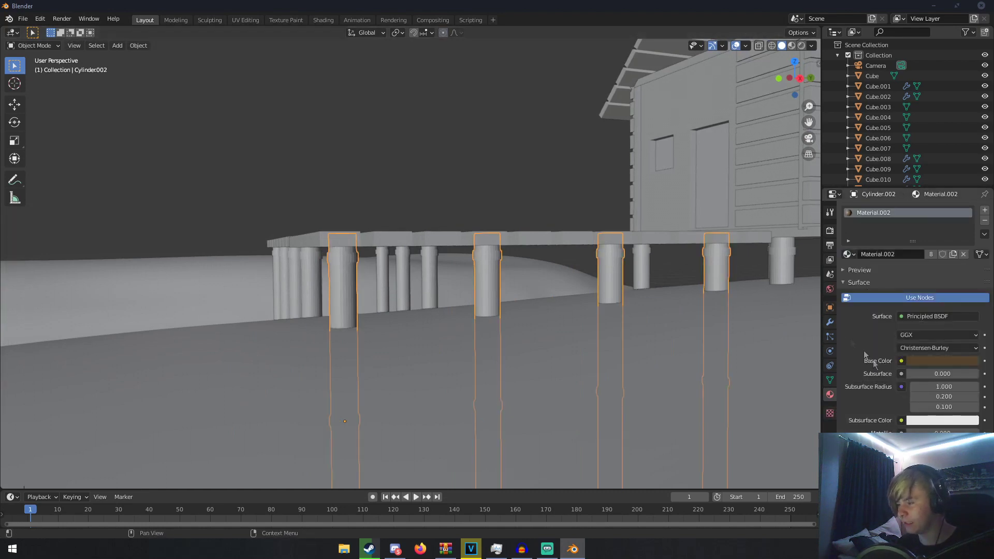
scroll(675, 359, down, 6)
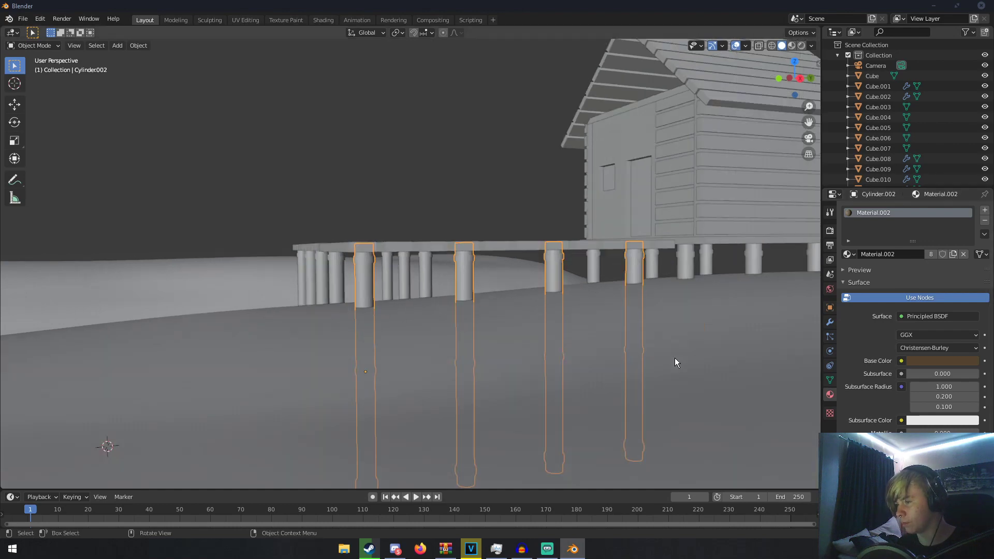
middle_drag(455, 337, 477, 343)
scroll(477, 343, up, 3)
key(Tab)
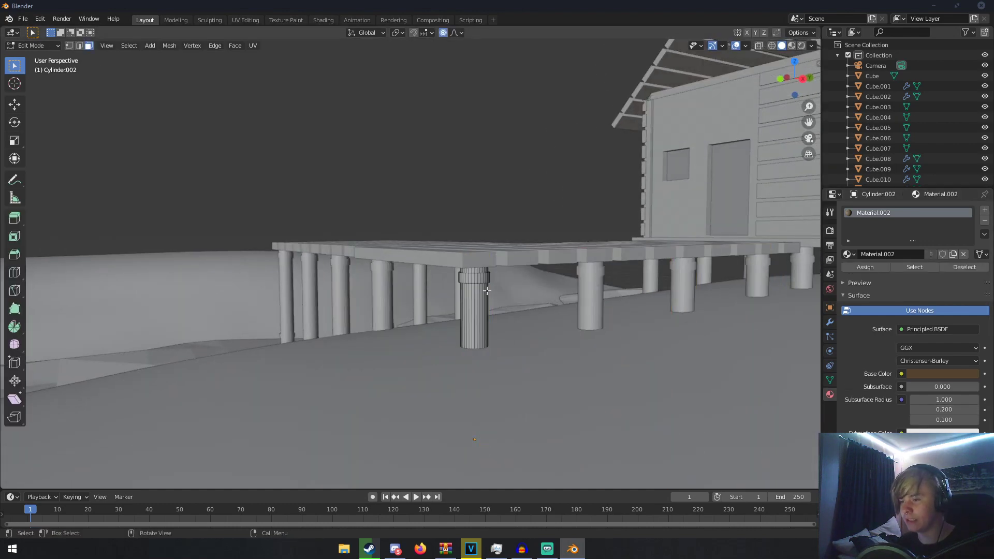
scroll(431, 291, down, 4)
middle_drag(430, 290, 476, 304)
key(Tab)
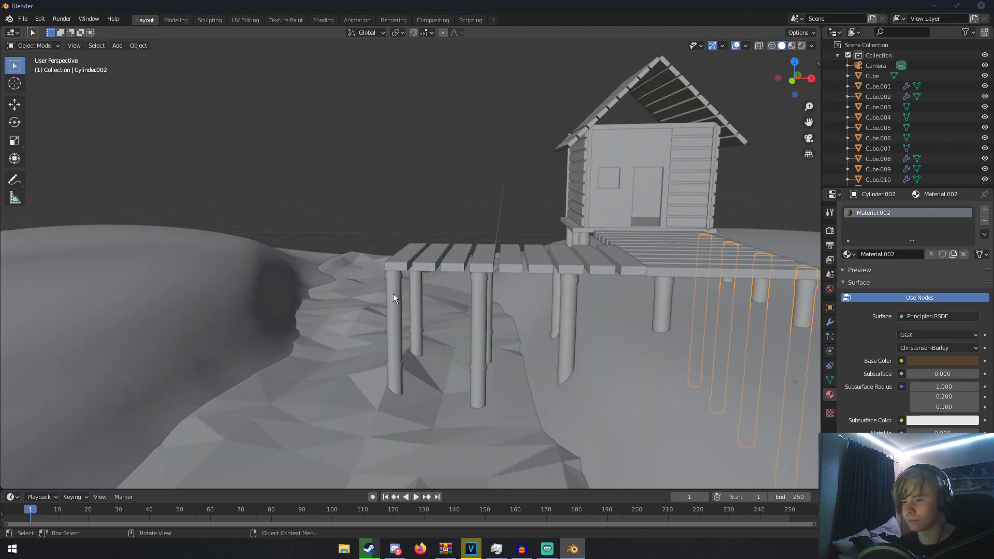
- Select the front row of posts under the bridge and assign the existing Material.002 to it
click(394, 293)
scroll(393, 294, up, 4)
key(Tab)
middle_drag(393, 294, 417, 259)
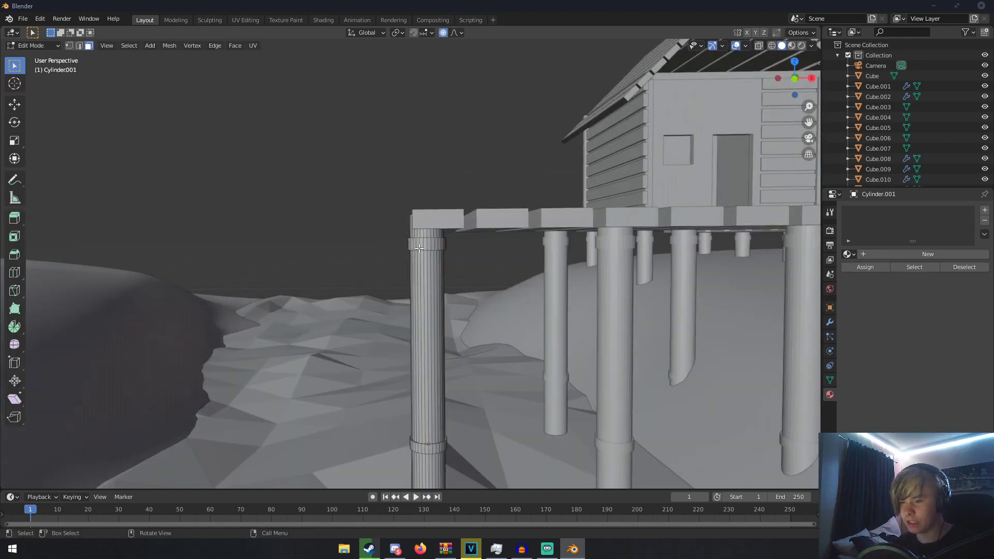
alt+click(419, 248)
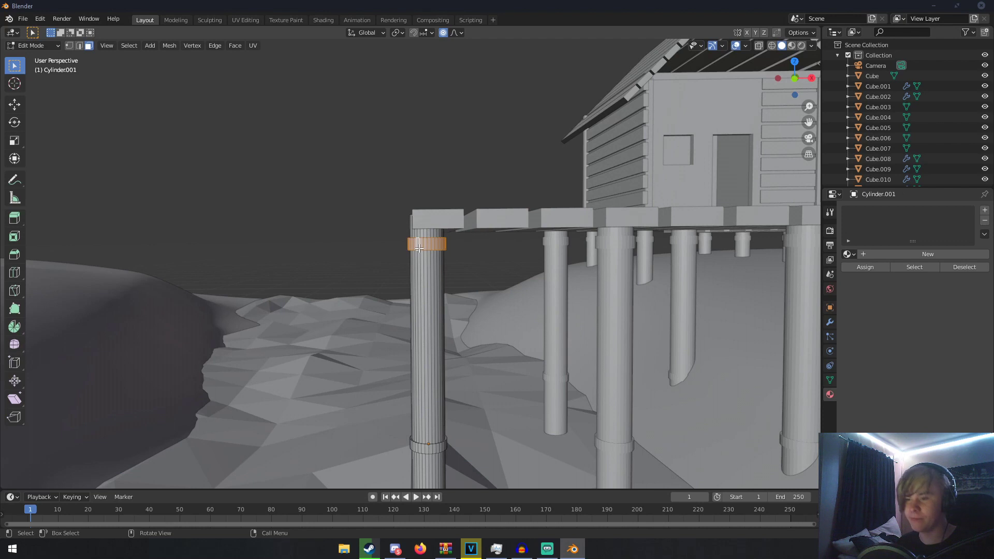
key(Tab)
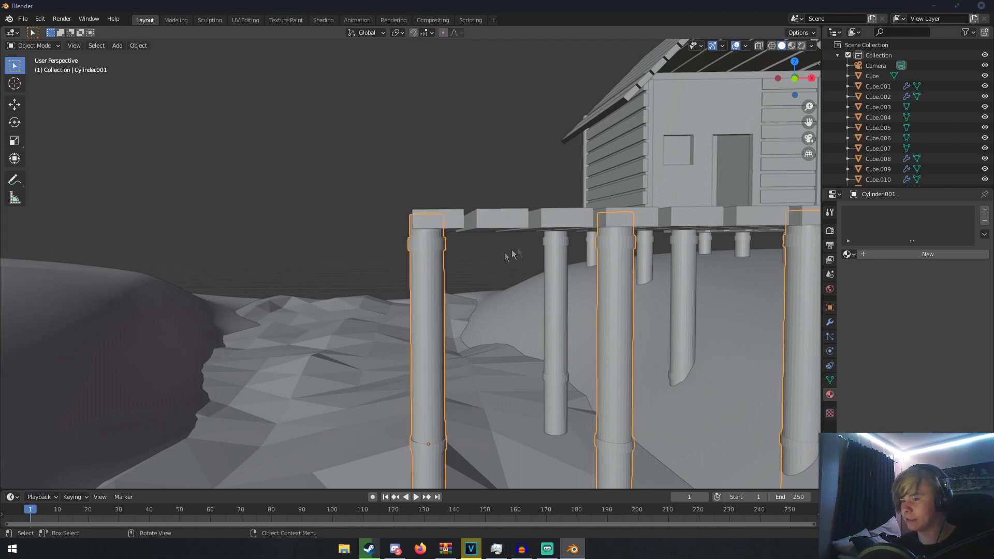
click(848, 254)
click(865, 289)
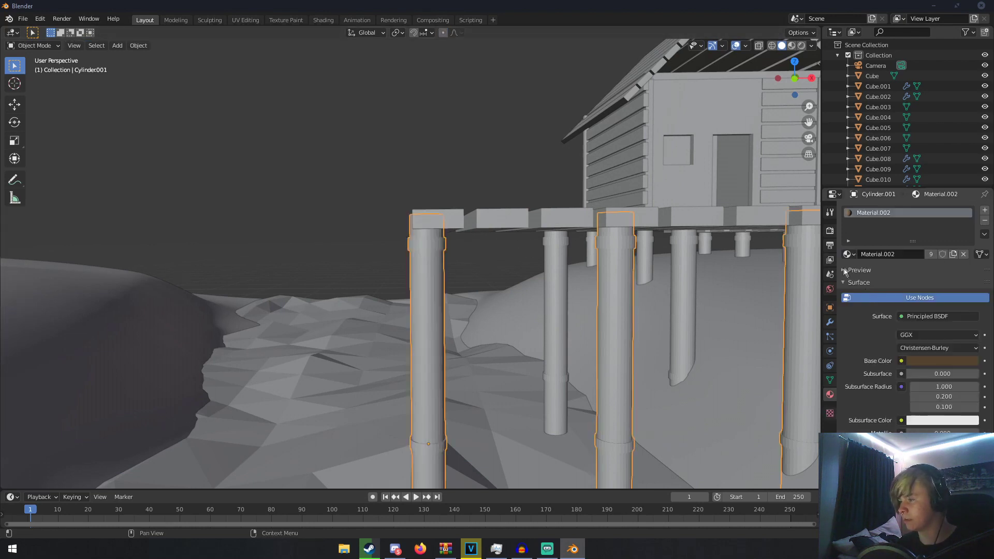
- Select the bridge post's upper ring and add a second material slot with a tan base color of hue 0.103, saturation 0.552, value 0.560
key(Tab)
alt+click(441, 243)
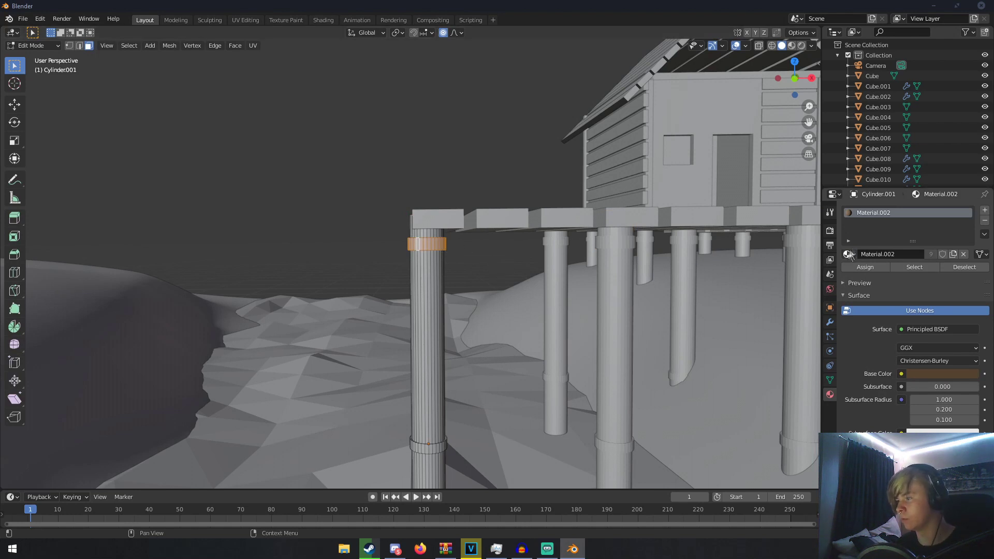
click(984, 210)
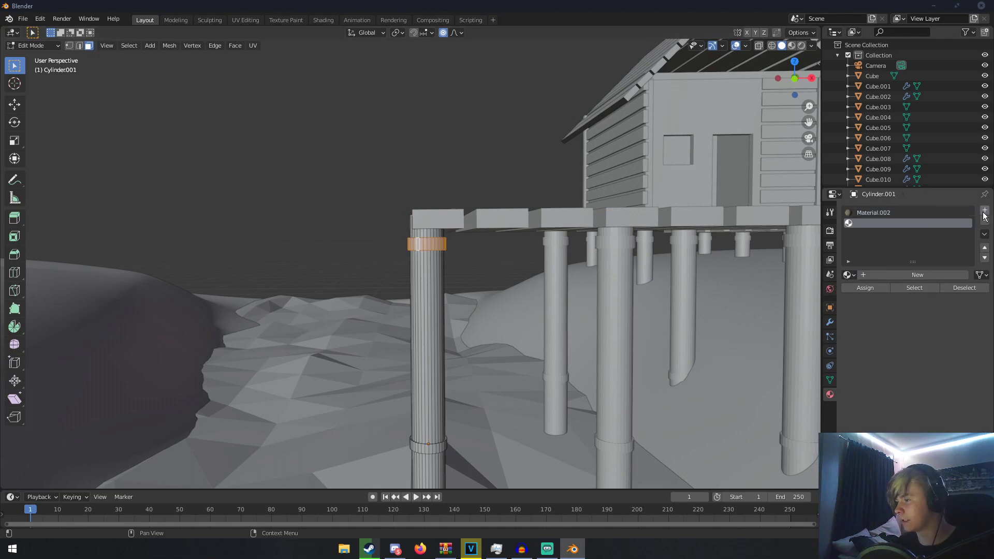
click(866, 276)
click(926, 394)
mouse_move(971, 291)
mouse_down()
mouse_move(970, 310)
mouse_move(970, 298)
mouse_move(911, 299)
mouse_move(970, 293)
mouse_up()
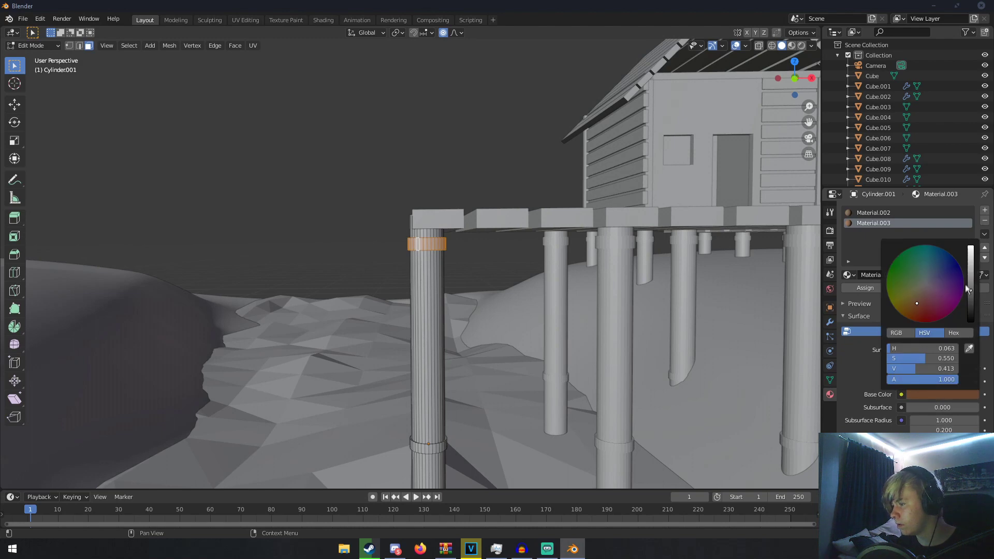
drag(968, 289, 971, 283)
click(913, 301)
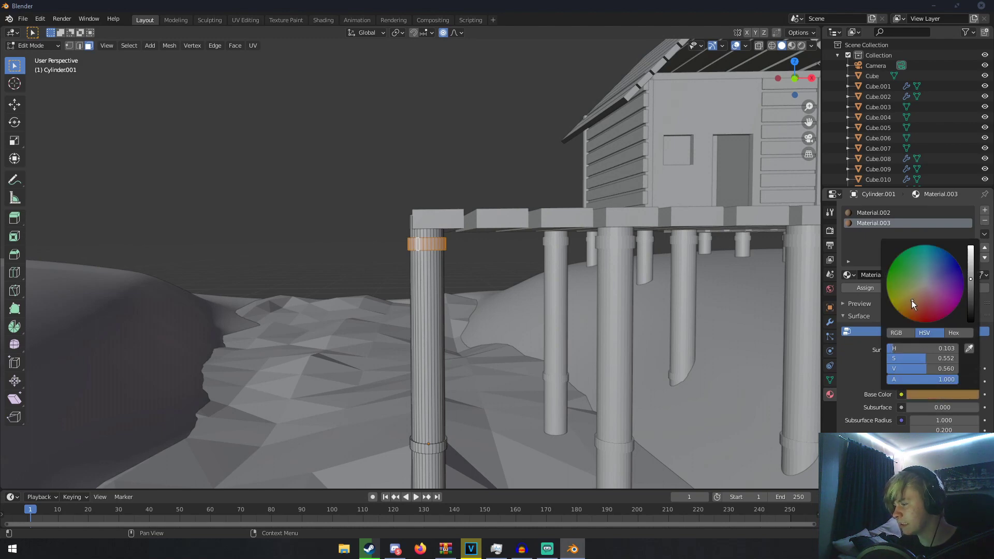
- Add the bridge post's lower ring to the selection, move Material.003 to the first slot and assign it to both rings
middle_drag(628, 345, 608, 317)
scroll(505, 342, down, 2)
scroll(570, 335, up, 2)
alt+shift+click(588, 369)
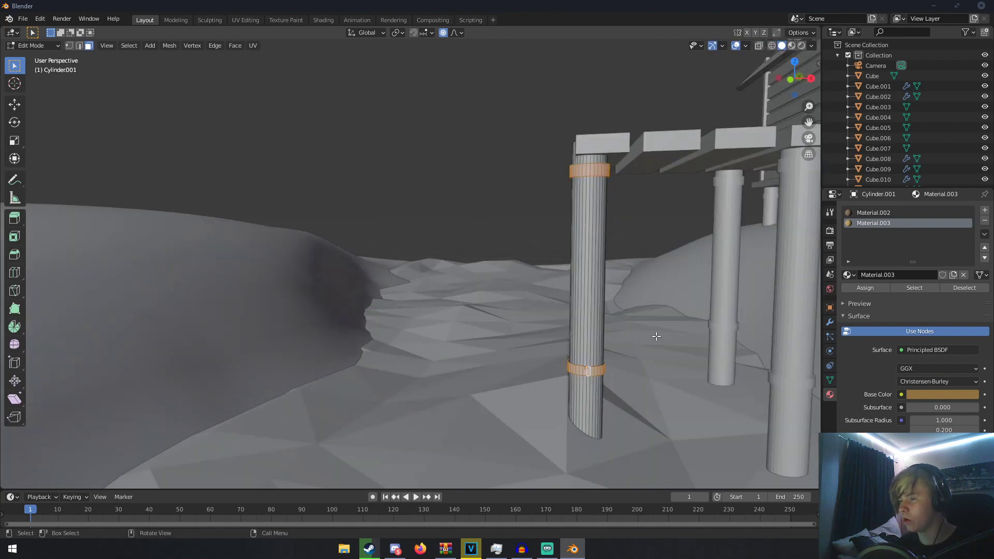
scroll(541, 333, down, 3)
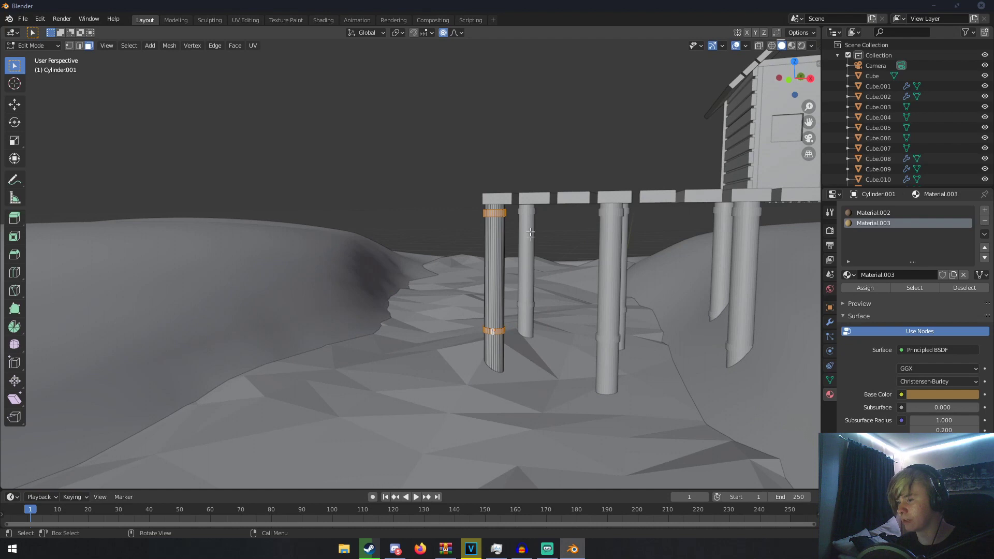
click(985, 248)
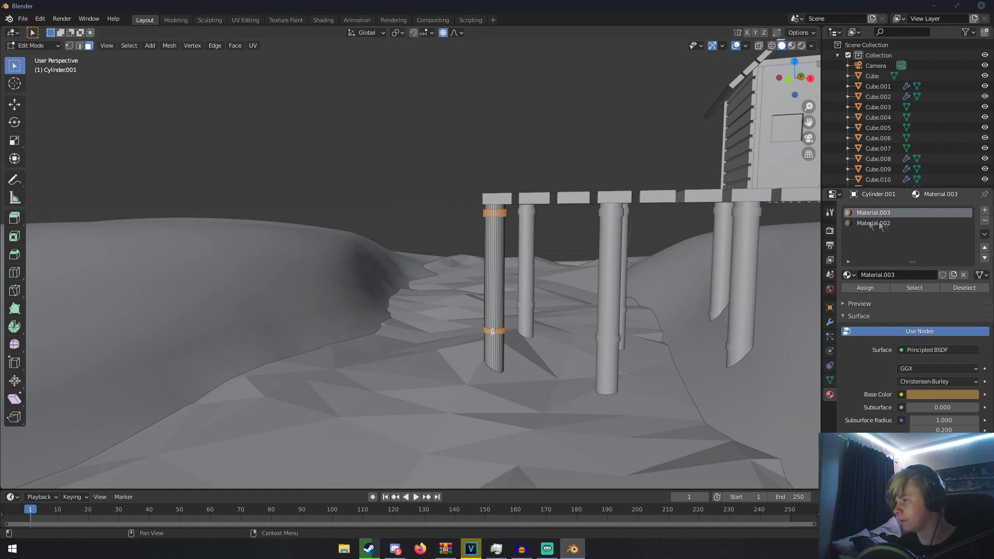
click(861, 289)
key(Tab)
- Select the other rows of bridge and hut posts with the two-material front row active, and copy its materials to them
middle_drag(545, 309, 651, 270)
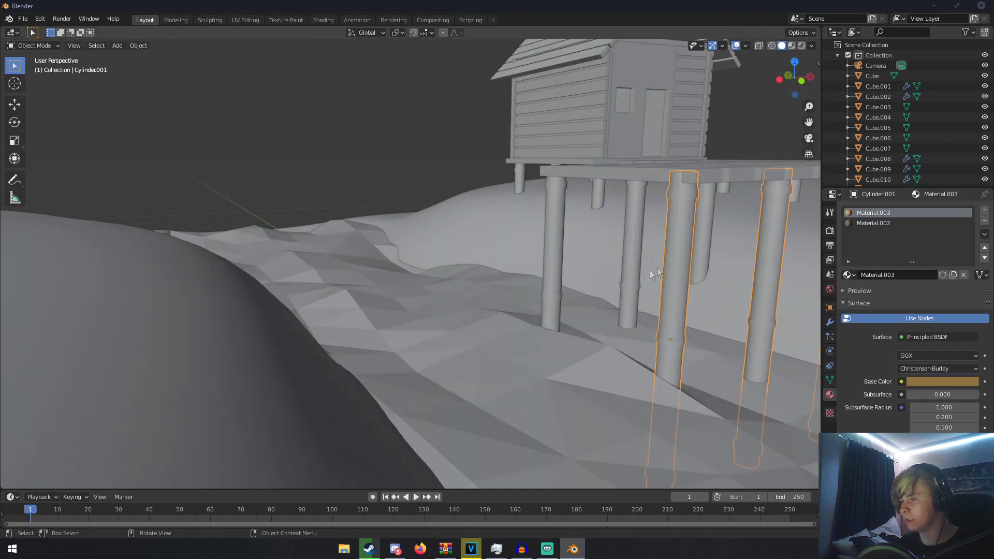
click(552, 229)
click(677, 224)
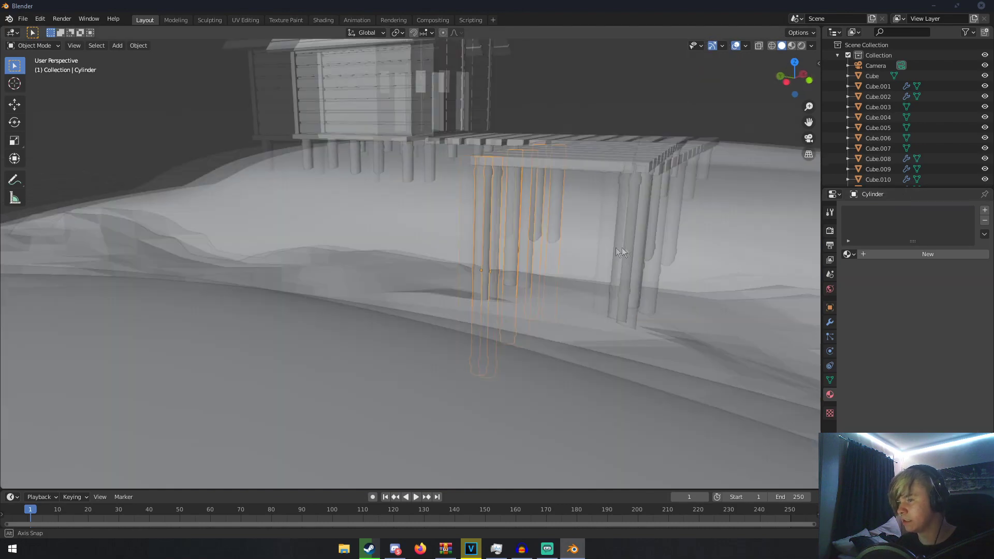
shift+click(365, 157)
shift+click(400, 153)
middle_drag(539, 177, 716, 246)
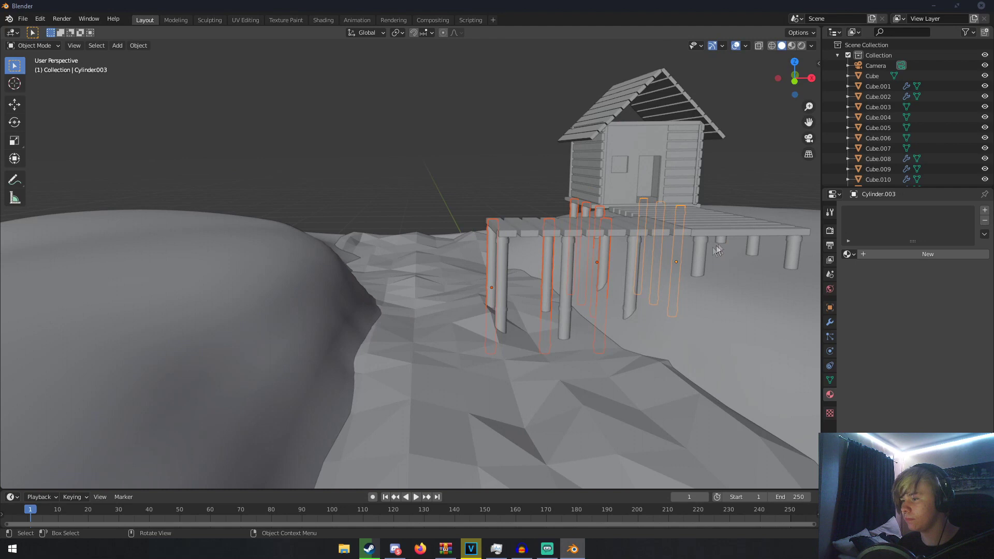
shift+click(701, 253)
middle_drag(519, 266, 572, 268)
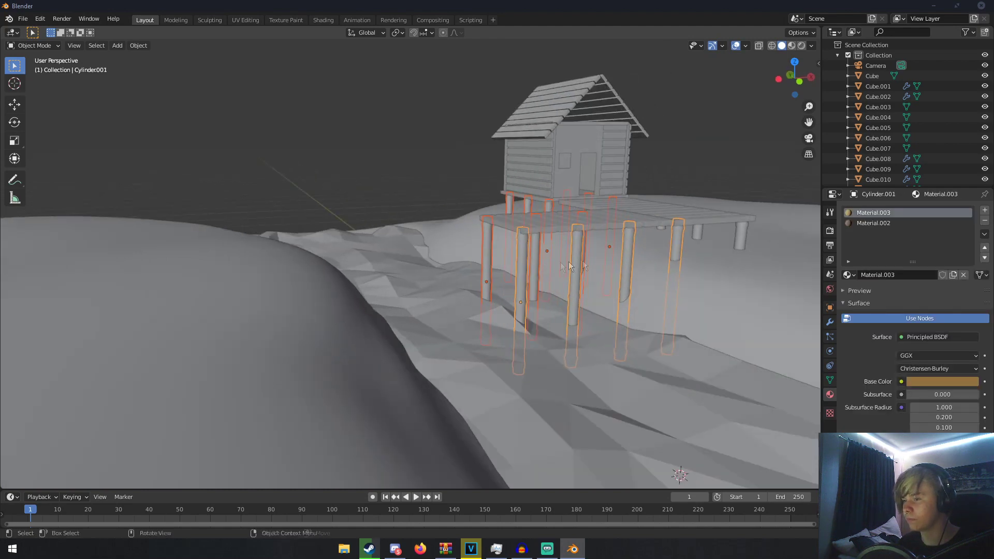
click(983, 235)
click(940, 257)
- Copy the front bridge posts' materials to the row of posts along the platform's outer edge
middle_drag(668, 272, 762, 244)
click(755, 248)
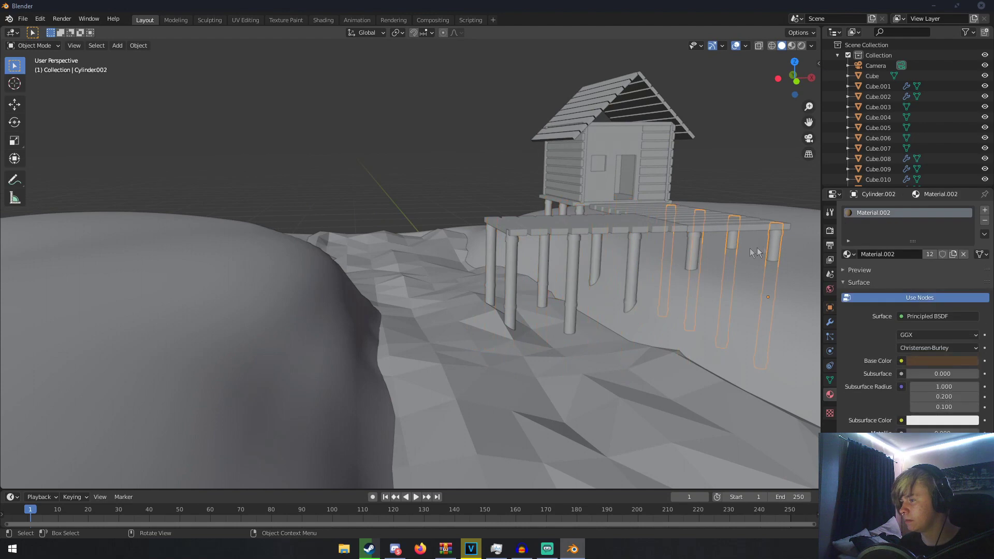
shift+click(698, 249)
click(984, 235)
click(940, 257)
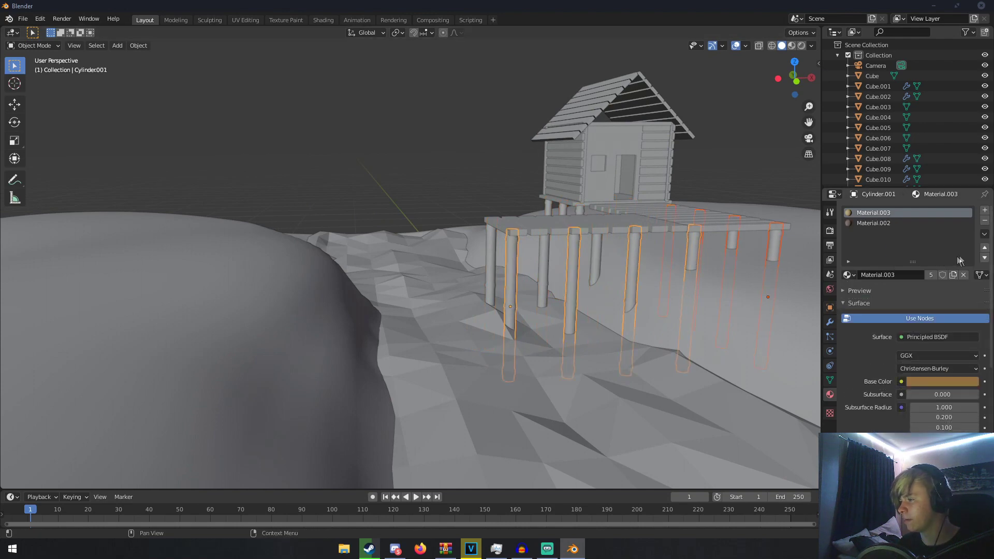
- Check the material slots on each row of posts under the bridge, platform and hut
click(763, 239)
middle_drag(763, 239, 327, 200)
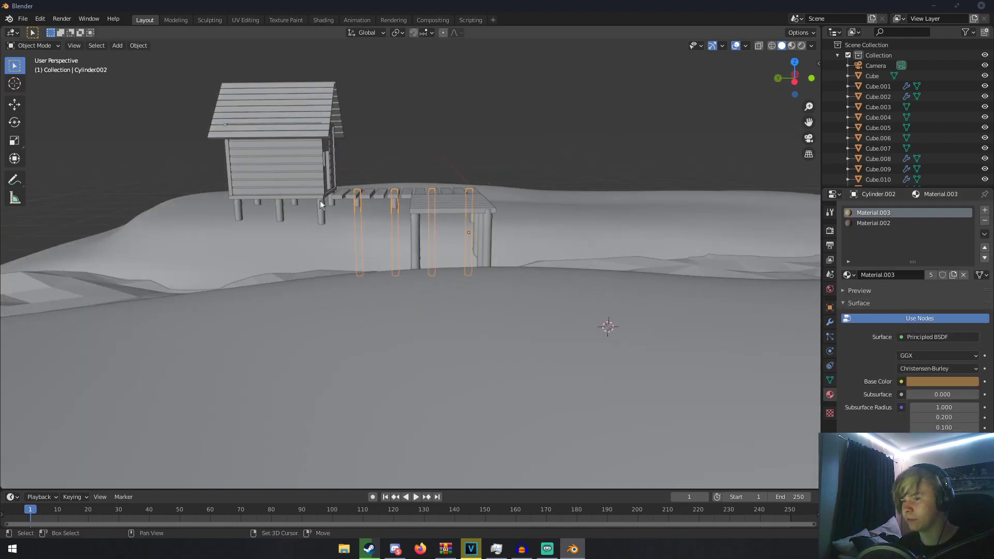
shift+click(324, 204)
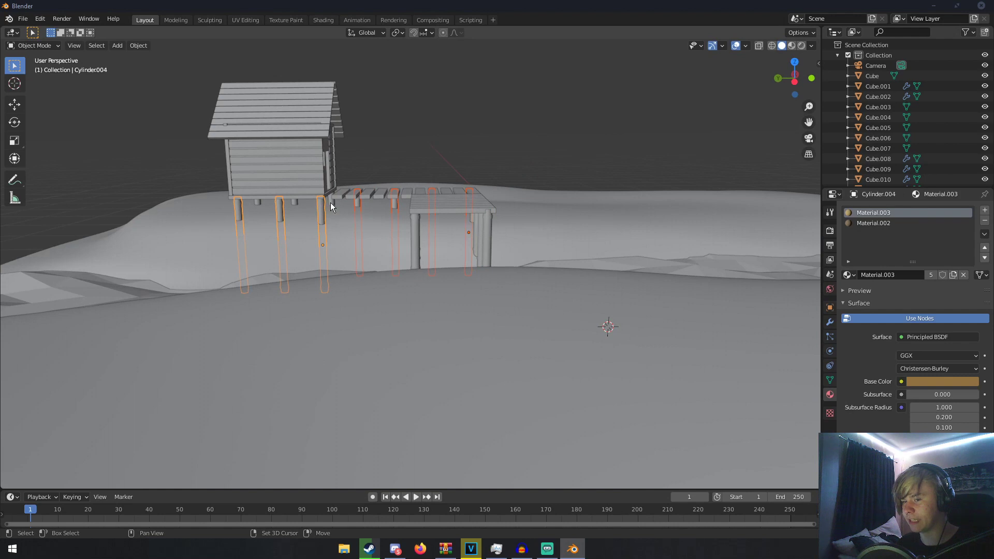
shift+click(416, 227)
shift+click(486, 231)
click(486, 231)
click(486, 231)
middle_drag(538, 231, 463, 229)
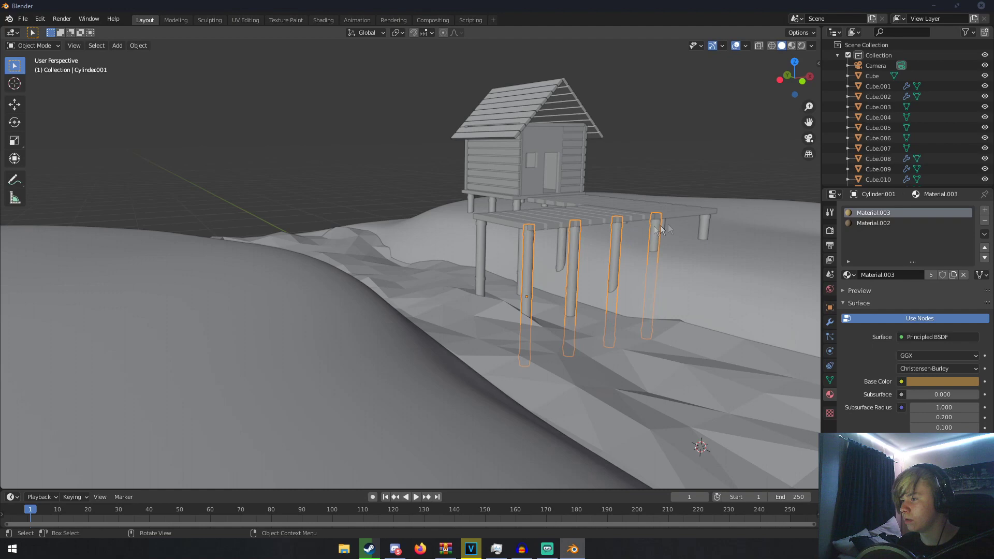
click(703, 223)
middle_drag(728, 236, 595, 235)
click(670, 257)
click(637, 253)
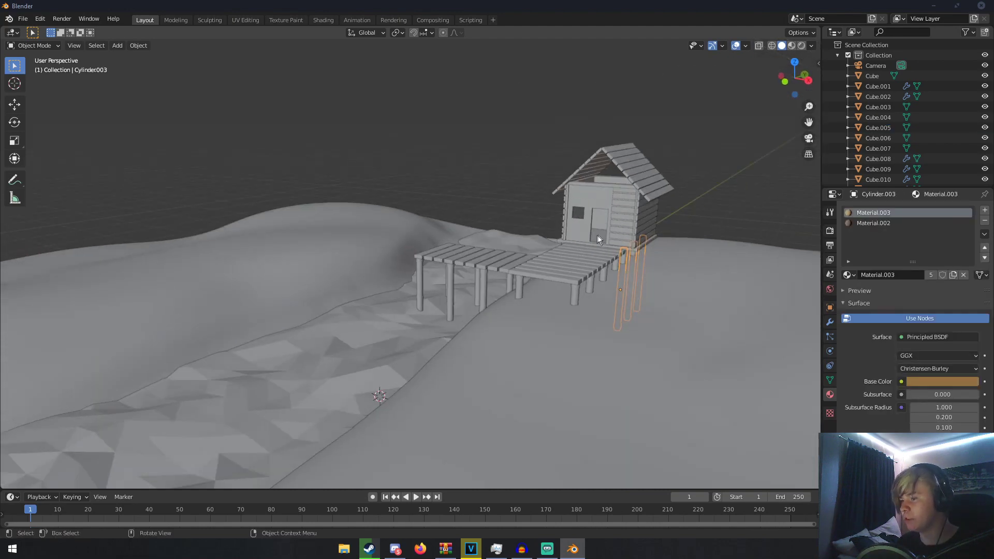
- Assign the existing Material.002 to the hut's floor slab
click(596, 235)
click(848, 254)
click(857, 287)
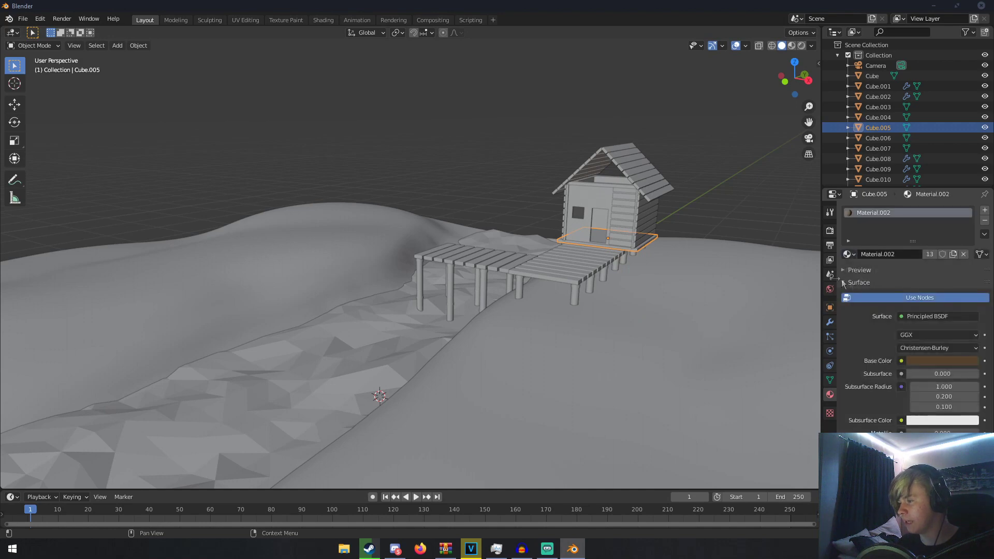
- Add a plane to the scene and rotate it 90 degrees about the X axis so it stands upright
scroll(650, 276, up, 5)
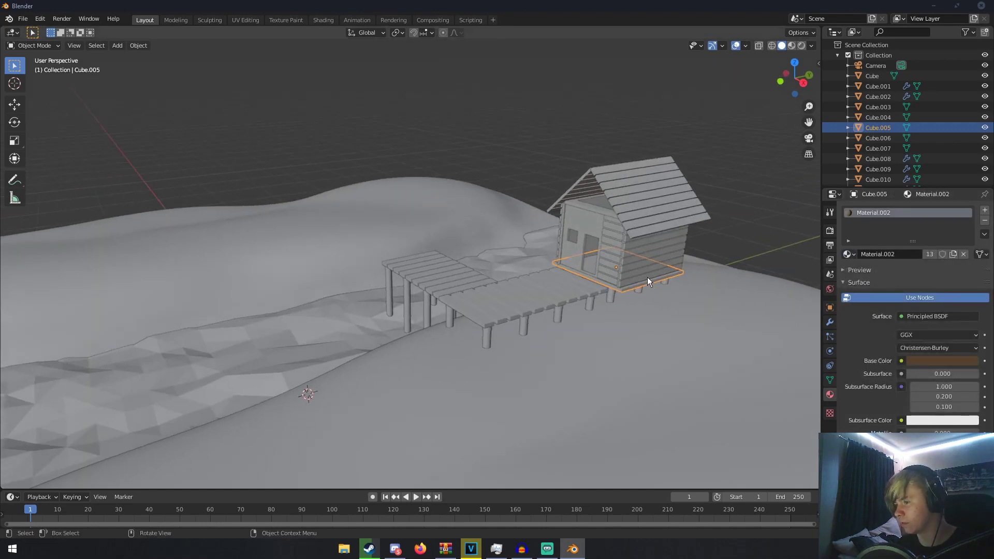
scroll(671, 283, down, 8)
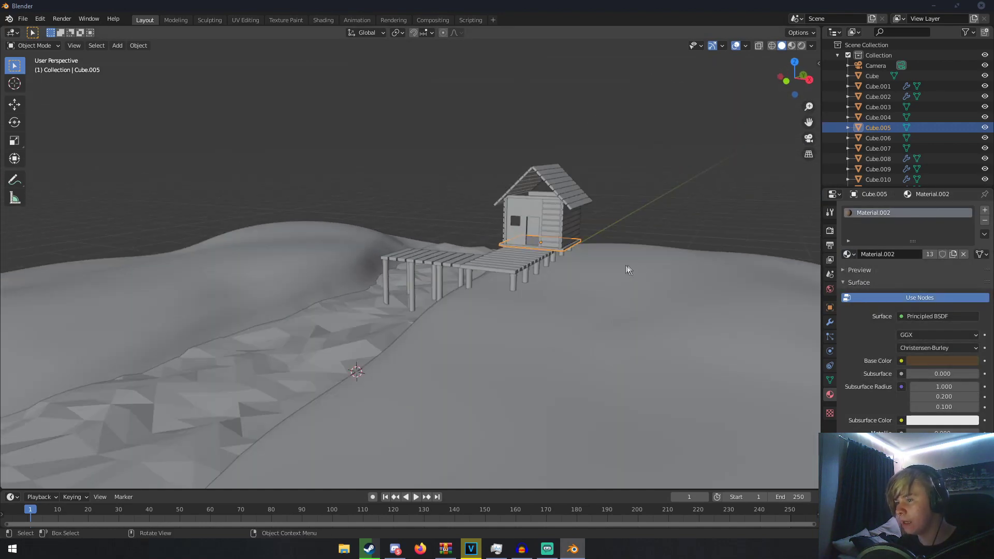
scroll(562, 268, down, 6)
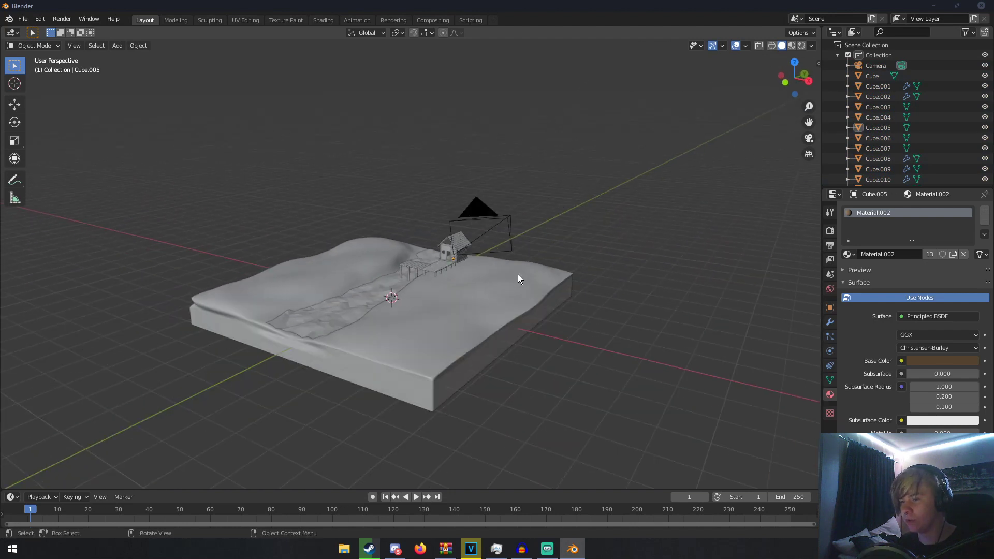
scroll(541, 250, up, 7)
scroll(548, 240, up, 3)
key(shift+a)
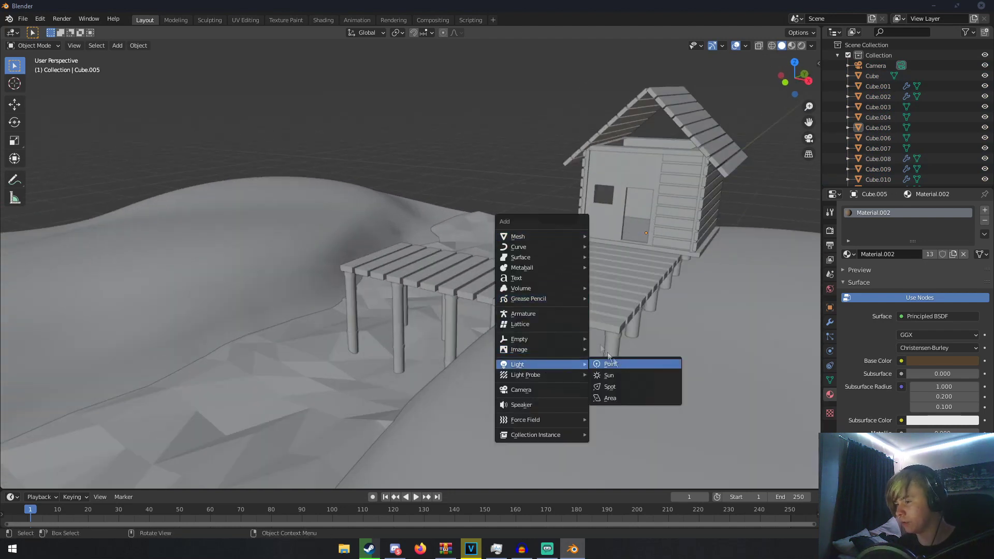
mouse_move(562, 238)
click(608, 238)
scroll(608, 237, down, 4)
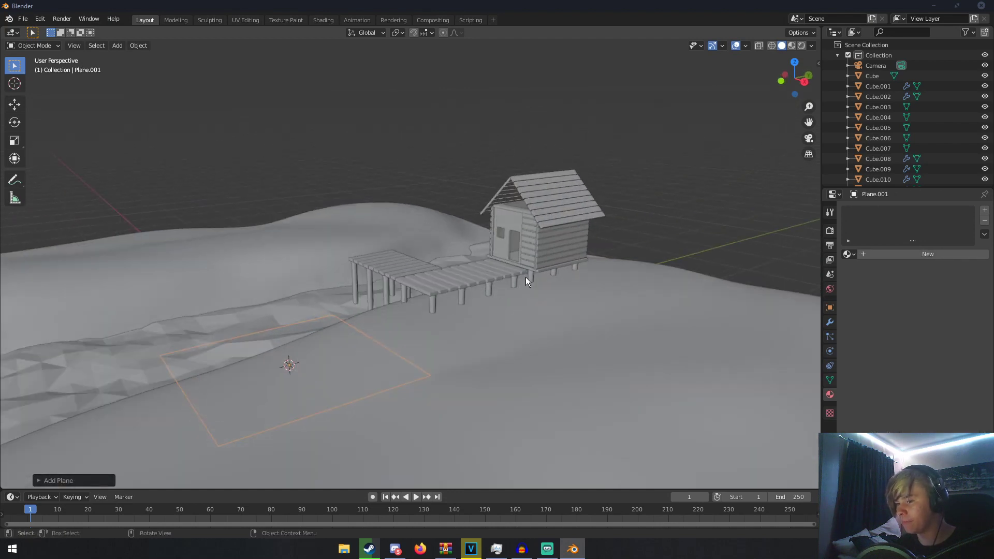
text(rx90)
key(Return)
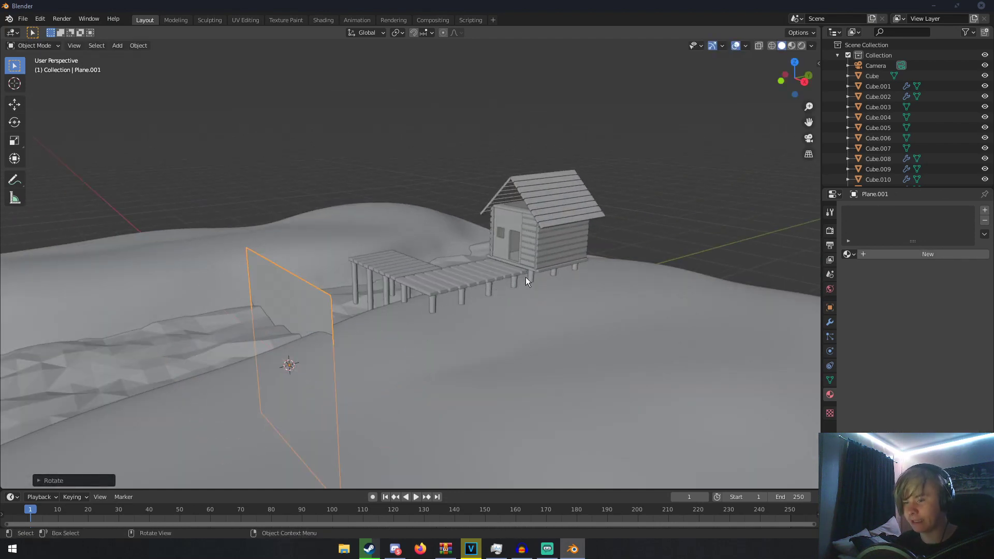
- Scale the upright plane down to about the hut's front wall size and move it to the hut
key(s)
click(384, 317)
middle_drag(437, 297, 370, 304)
key(g)
click(538, 265)
middle_drag(539, 269, 655, 259)
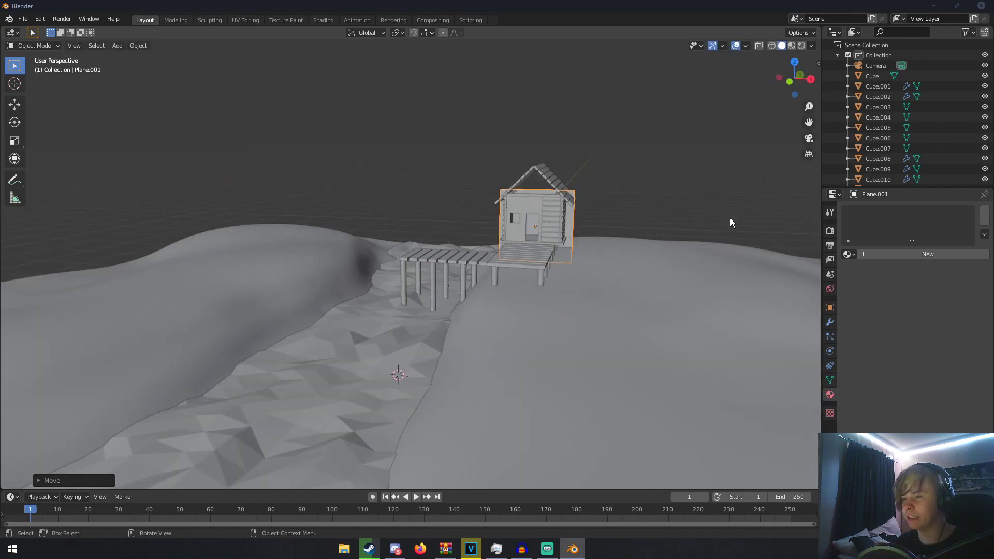
middle_drag(730, 219, 630, 229)
key(g)
click(600, 241)
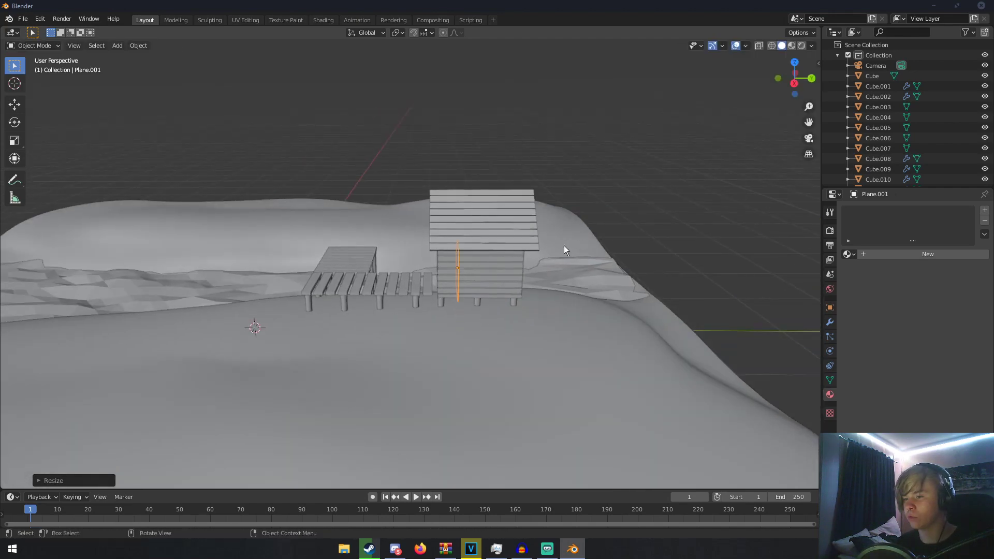
- Adjust the plane's position along the Y axis so it sits just behind the hut's front wall
middle_drag(563, 249, 638, 243)
scroll(694, 238, up, 3)
middle_drag(638, 243, 555, 222)
key(g)
click(645, 223)
key(g)
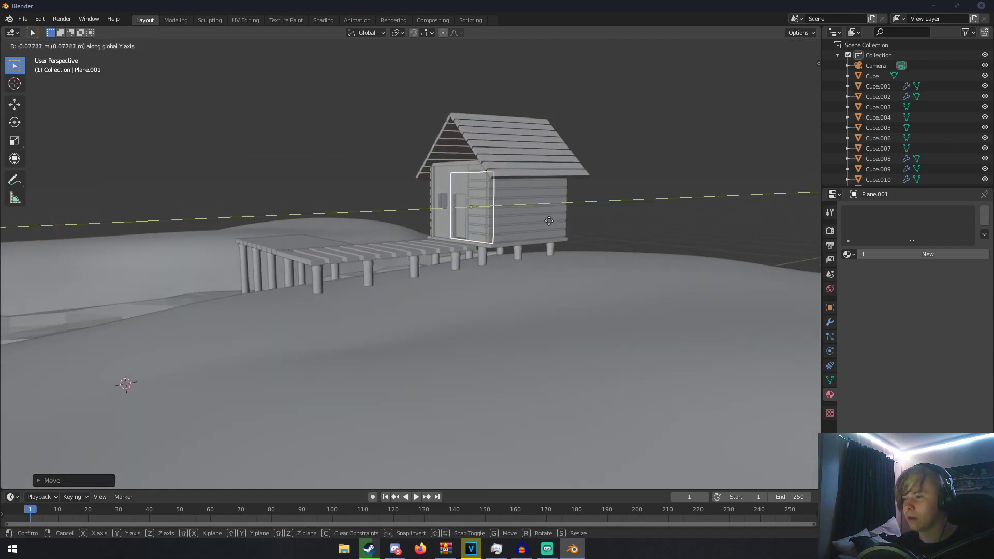
click(627, 231)
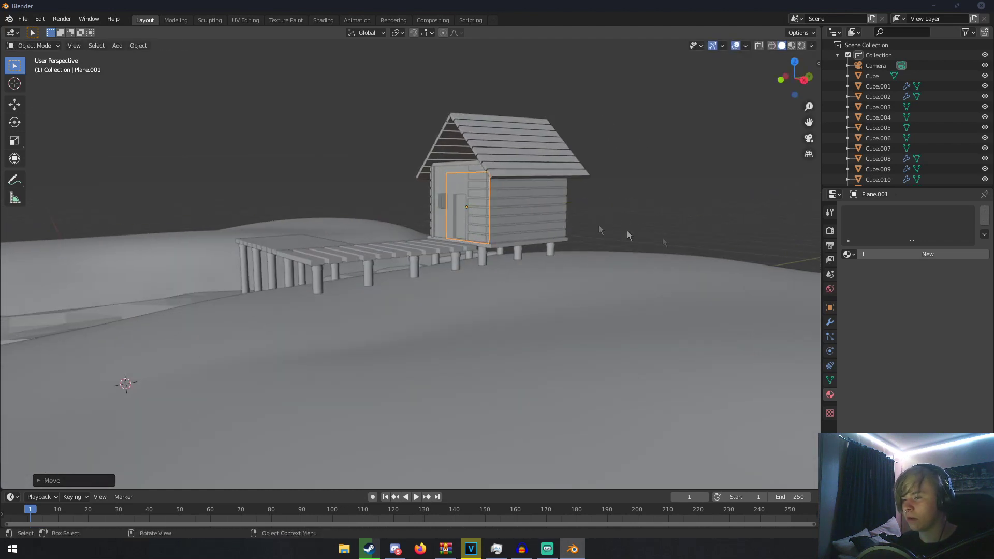
- Give the plane behind the hut's front wall a new Emission material with an orange color and strength 5.000
click(882, 250)
click(927, 316)
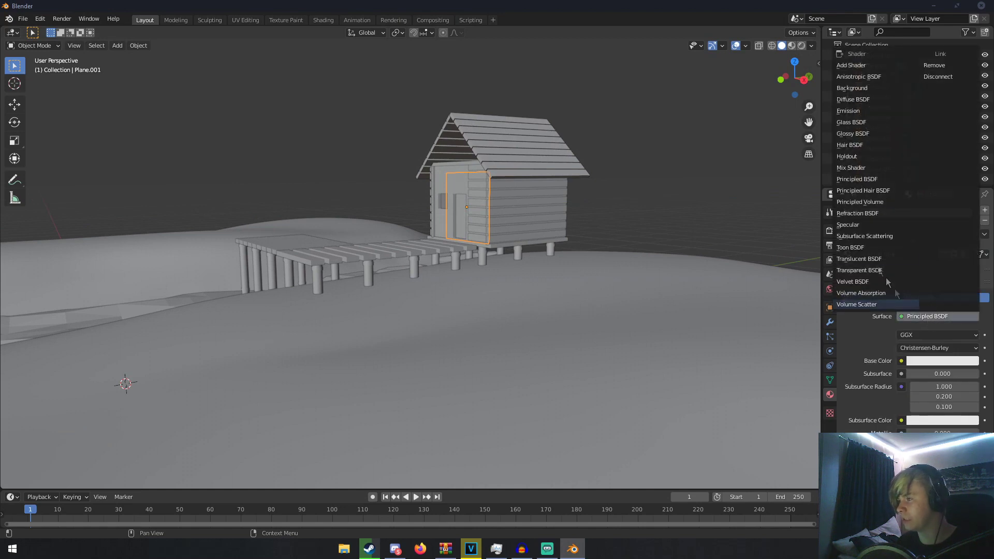
click(845, 113)
click(924, 334)
drag(915, 241, 912, 245)
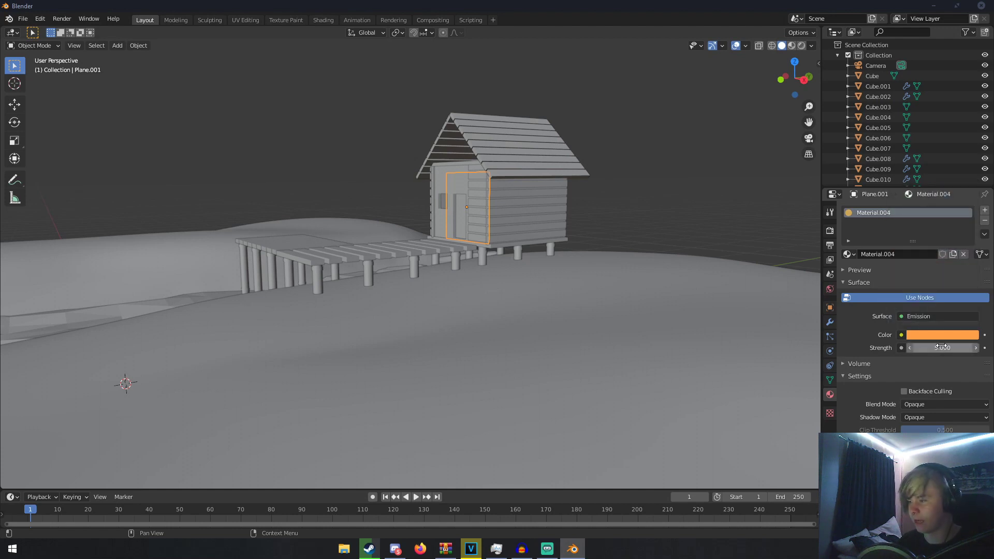
- Add a ground plane, move it beneath the terrain block and scale it up far beyond the block's edges
middle_drag(549, 247, 543, 270)
key(a)
key(a)
scroll(581, 257, down, 9)
key(shift+a)
mouse_move(523, 193)
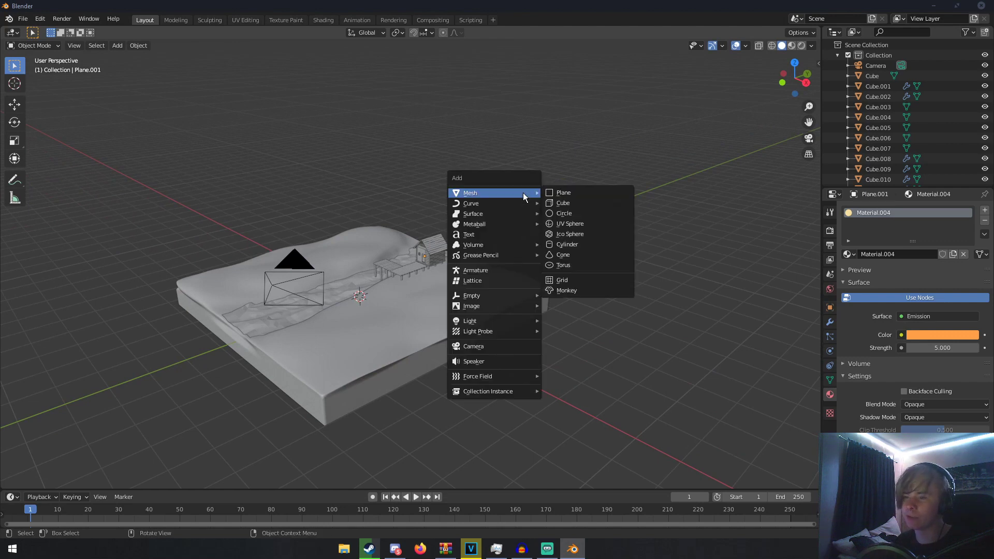
click(568, 194)
middle_drag(416, 261, 389, 229)
scroll(389, 229, down, 1)
key(g)
click(383, 244)
key(s)
click(369, 355)
mouse_move(369, 361)
middle_down()
mouse_move(260, 381)
mouse_move(539, 405)
mouse_move(362, 356)
mouse_move(350, 366)
mouse_move(364, 354)
middle_up()
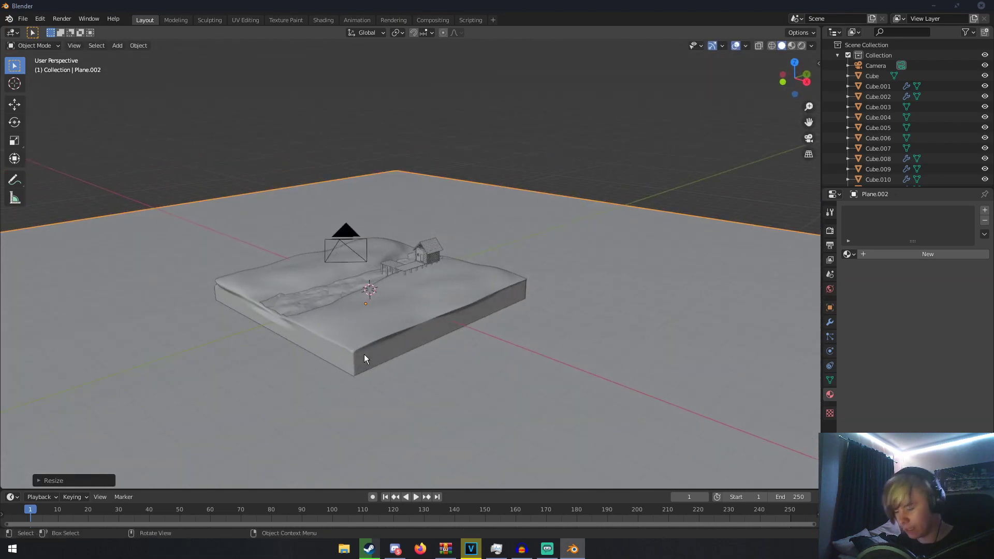
- Look through the camera, select it and set its lens type to Orthographic
key(KP_0)
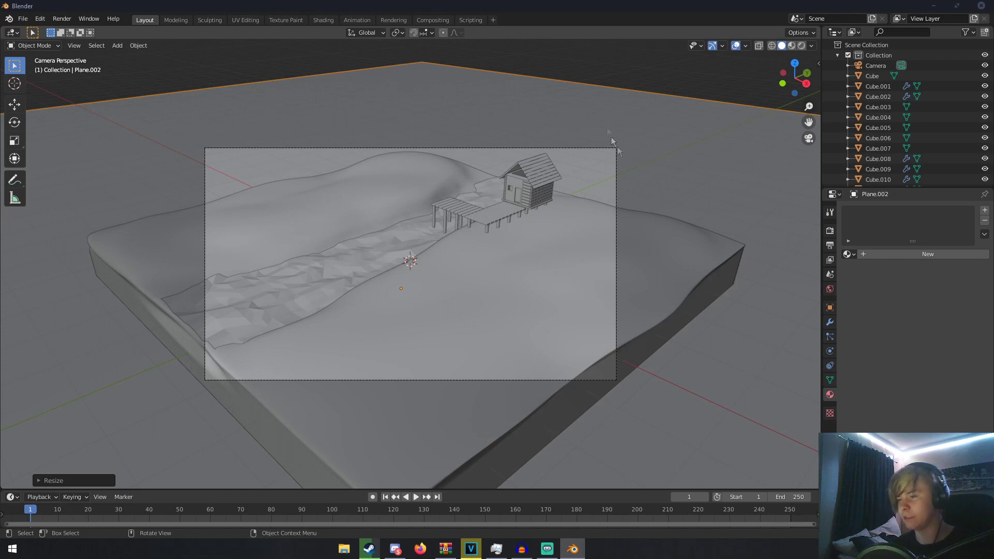
click(876, 66)
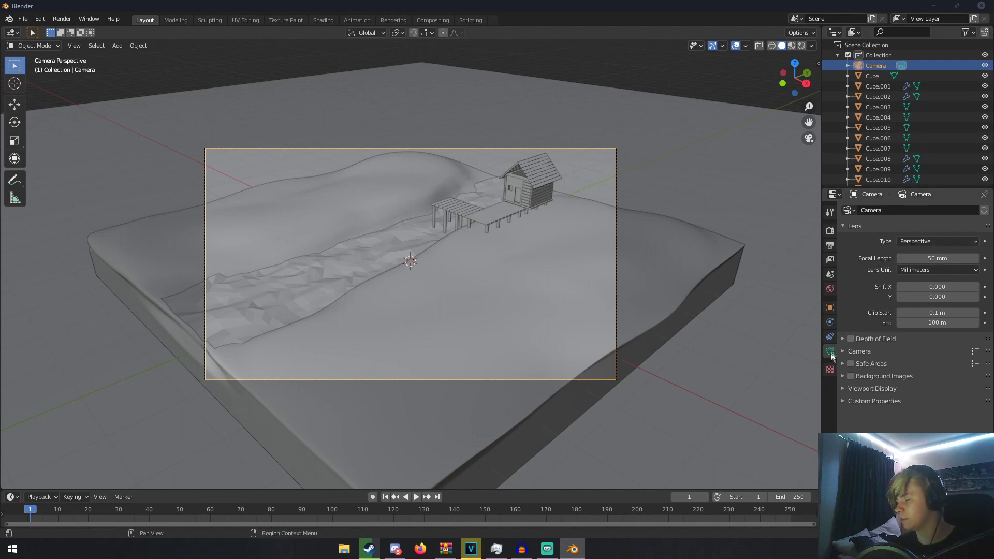
click(907, 242)
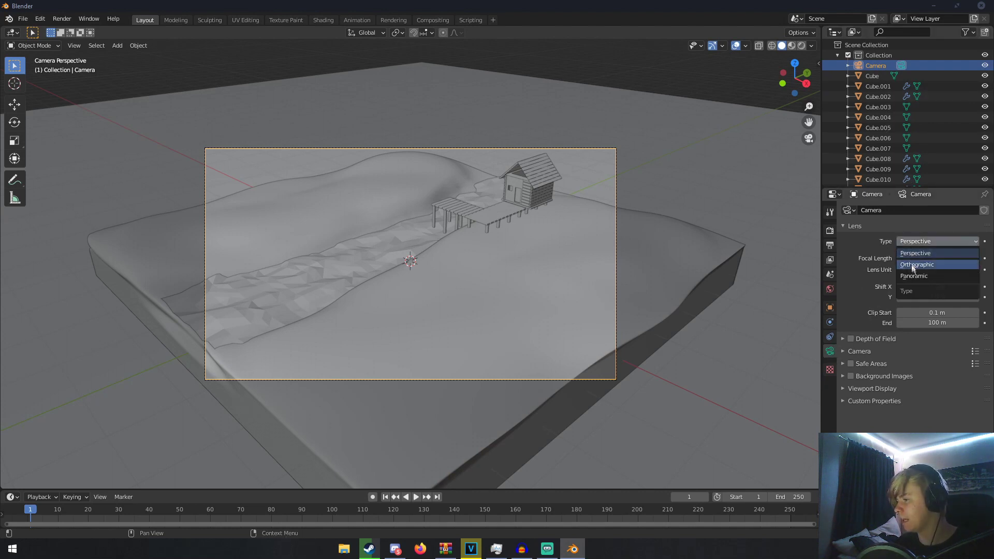
click(912, 266)
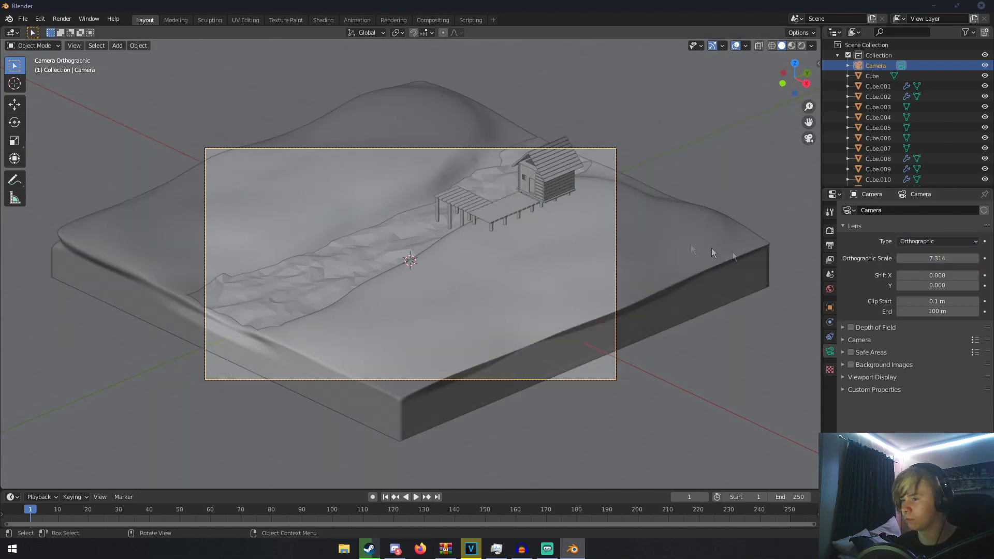
- Set the render output's X resolution to 1080 px for a square frame
click(830, 230)
click(829, 245)
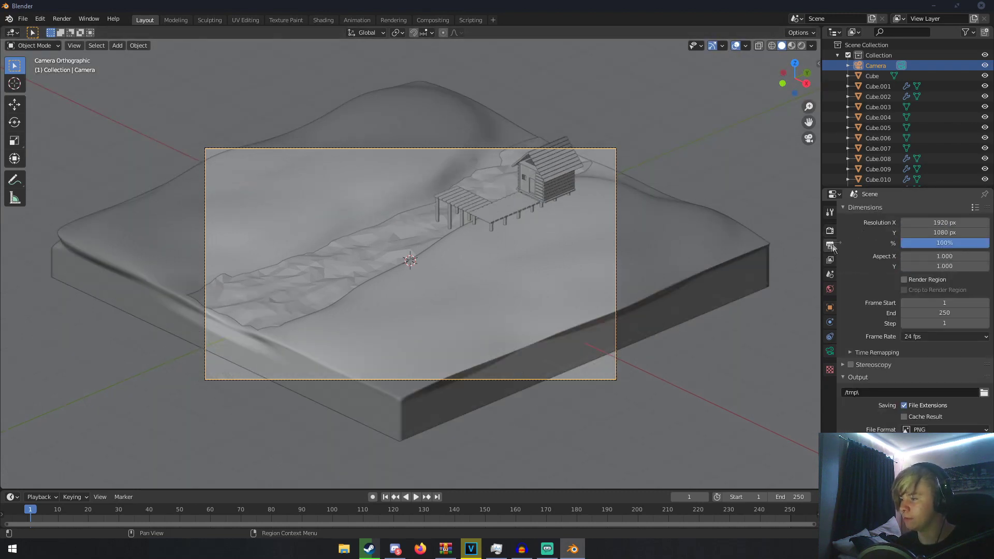
click(942, 222)
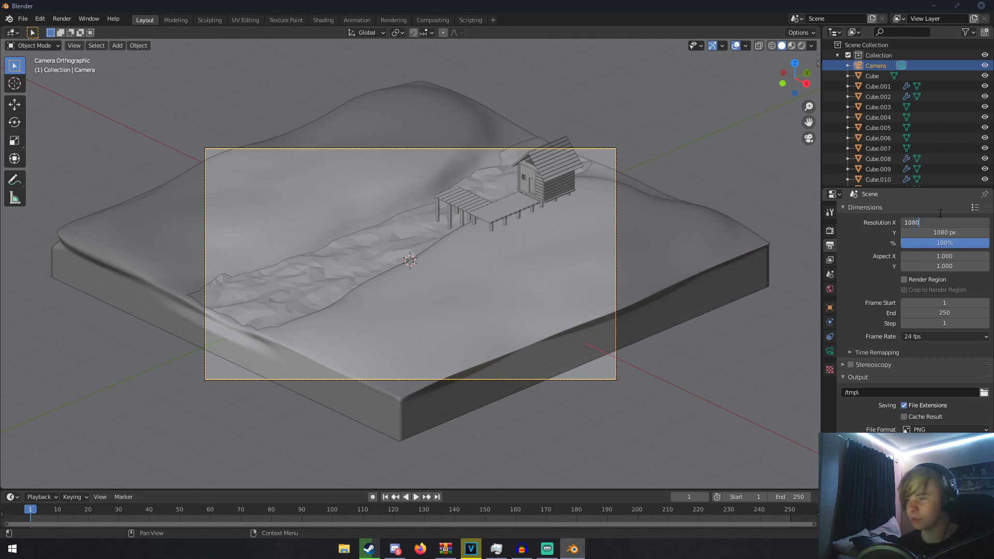
text(1080)
key(Return)
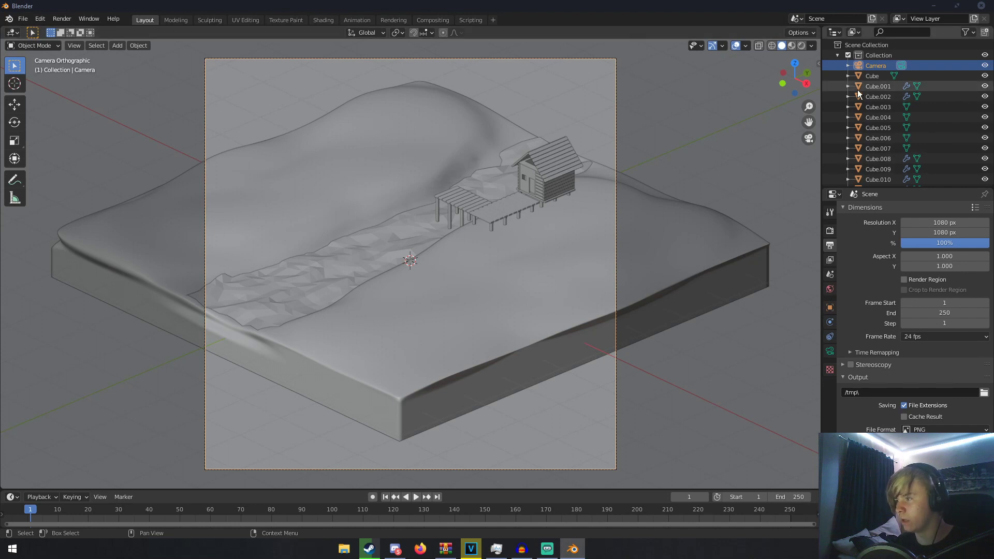
- Increase the camera's orthographic scale to 14.814 so the whole terrain block fits inside the square frame
click(830, 351)
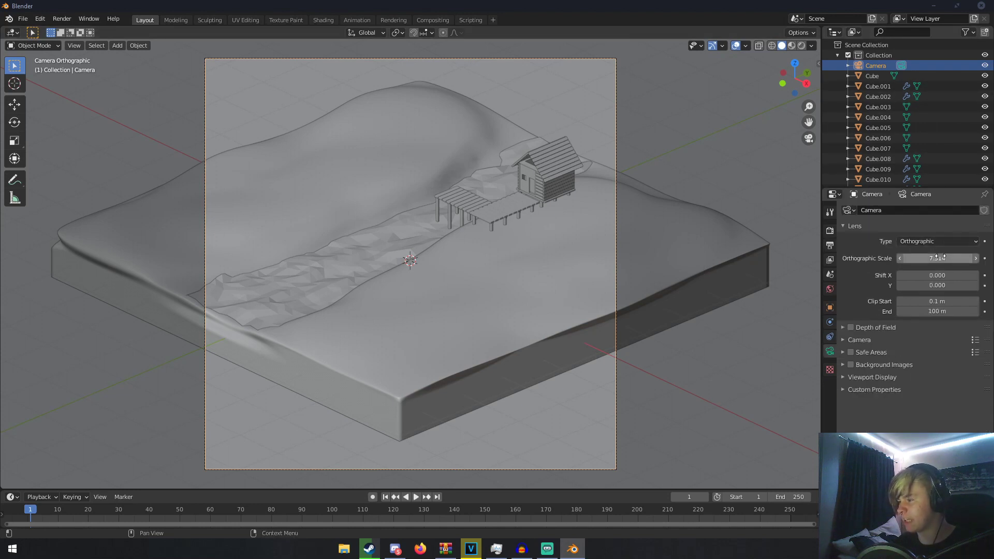
drag(938, 257, 987, 257)
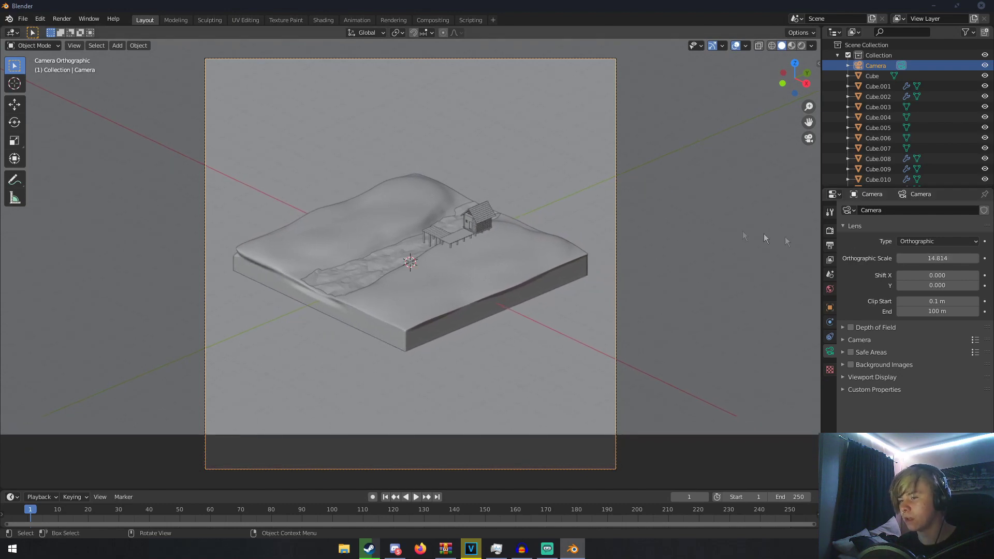
key(KP_0)
scroll(626, 222, down, 6)
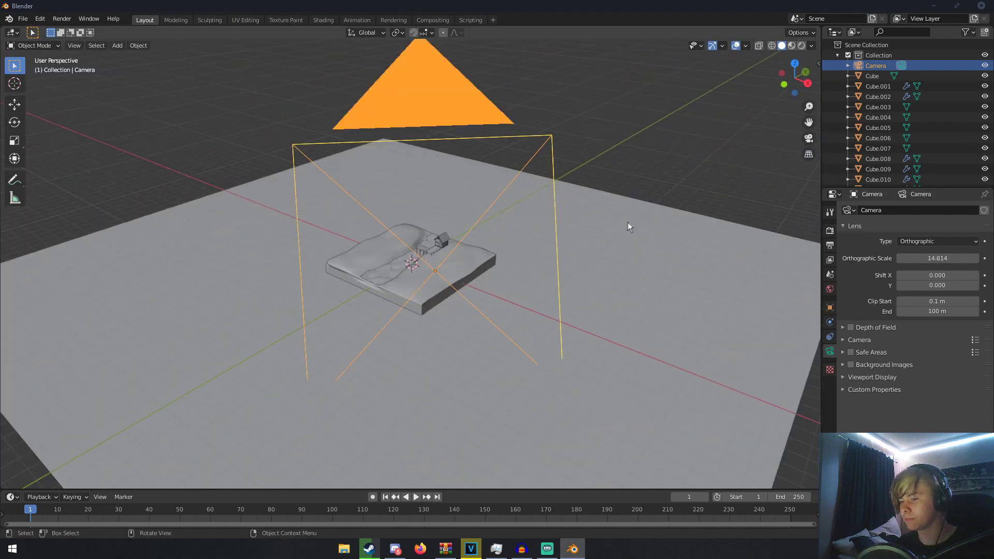
key(KP_0)
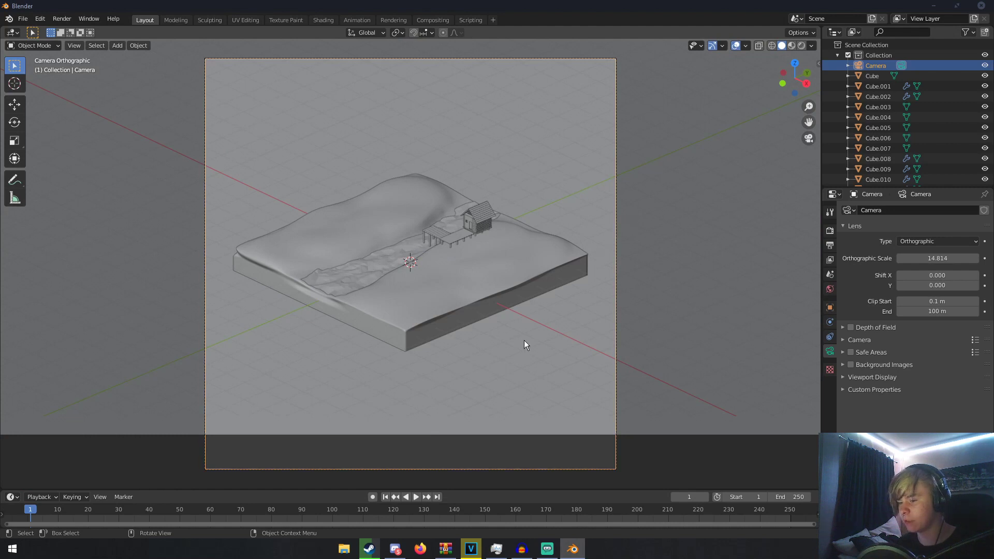
scroll(567, 367, down, 1)
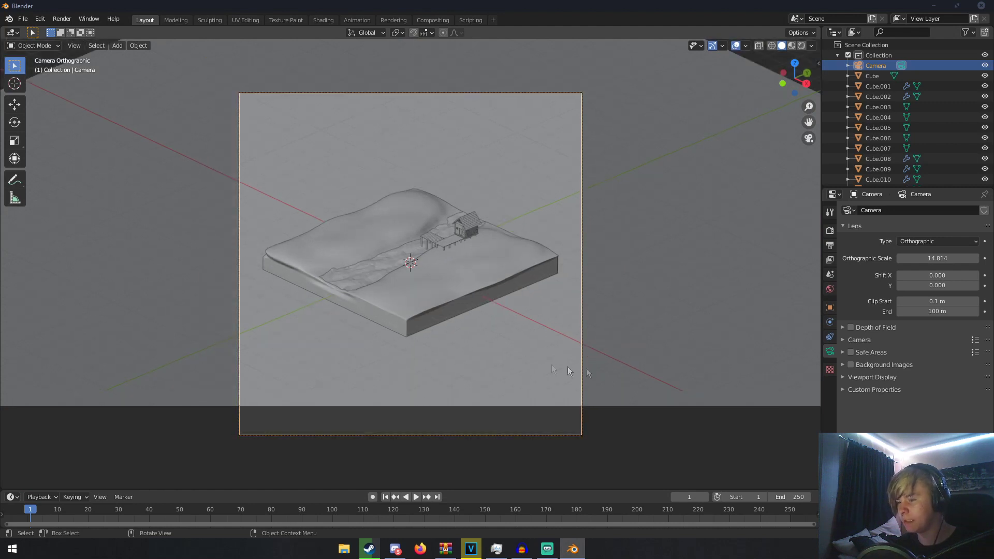
- Set the camera's clip end to 10000 m and its clip start to 0.000001 m
click(940, 312)
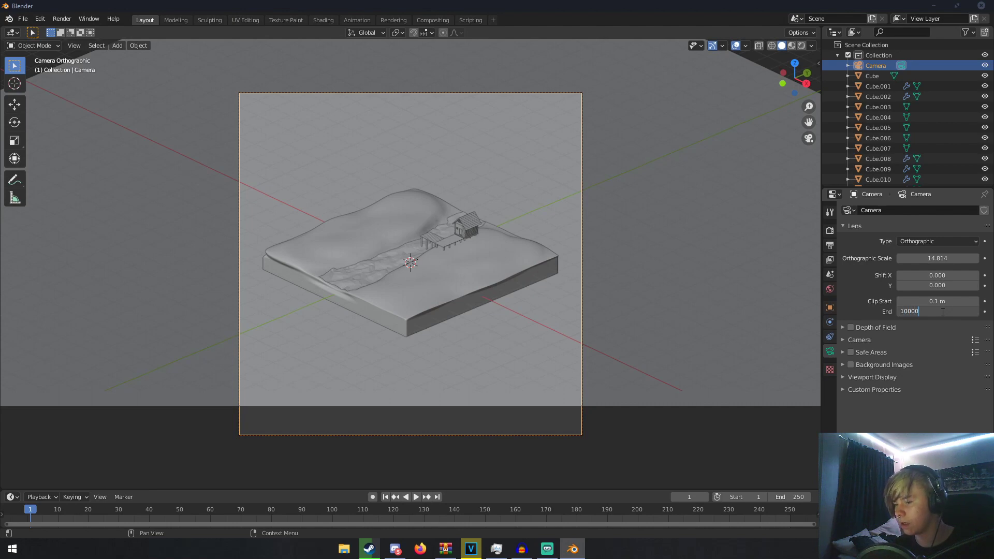
key(Return)
click(937, 301)
text(0.000001)
key(Return)
- Lower the ground plane along the Z axis beneath the terrain block and check it through the camera
middle_drag(726, 289, 706, 265)
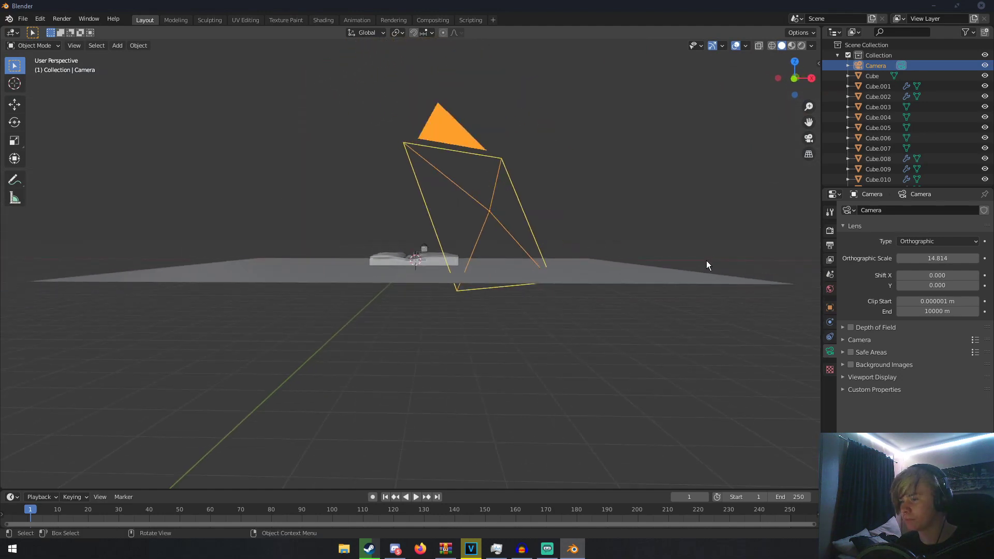
click(688, 282)
key(g)
key(z)
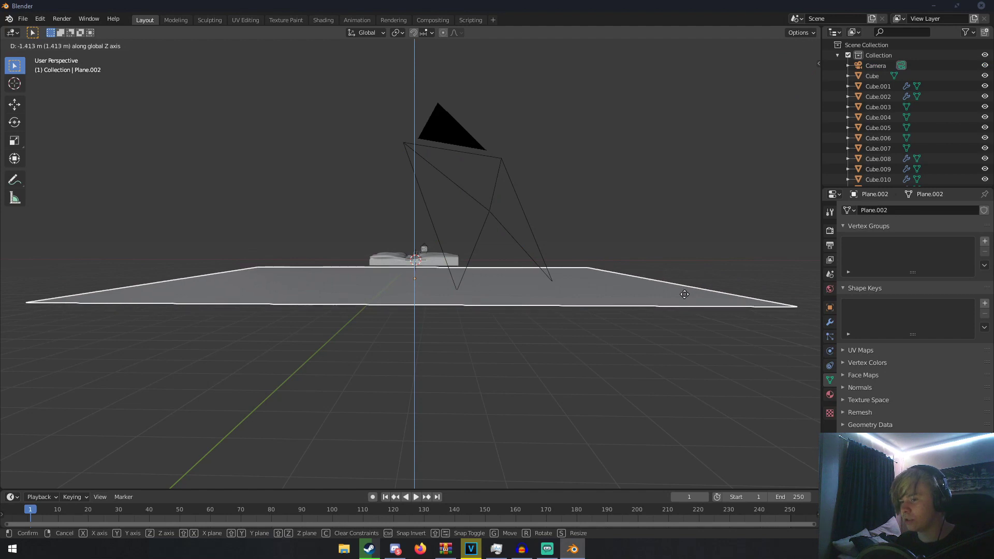
click(685, 298)
key(KP_0)
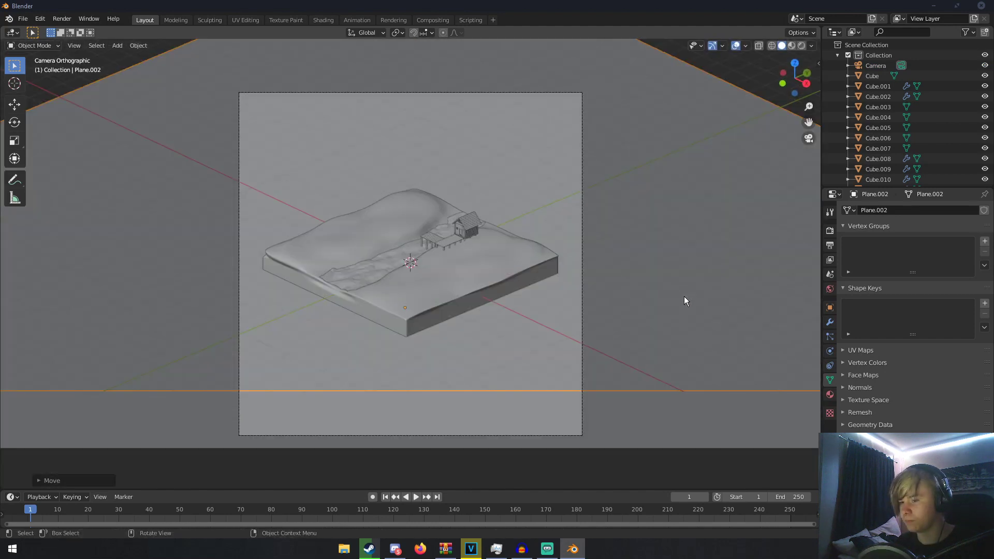
click(735, 45)
middle_drag(643, 164, 581, 200)
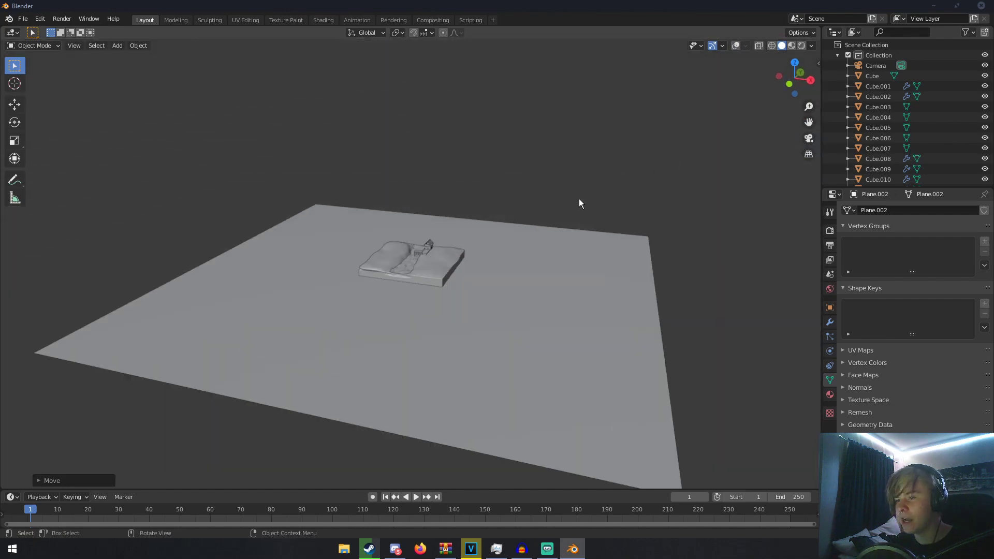
click(736, 46)
- Add an area light and move it up and to one side of the terrain block
middle_drag(641, 130, 544, 164)
scroll(484, 194, up, 4)
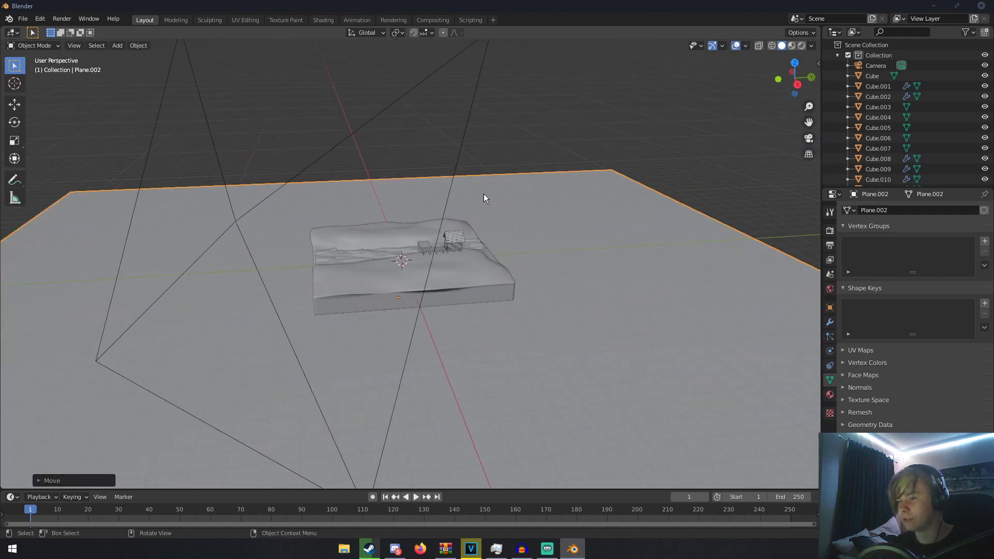
middle_drag(484, 194, 557, 199)
scroll(557, 199, down, 4)
key(shift+a)
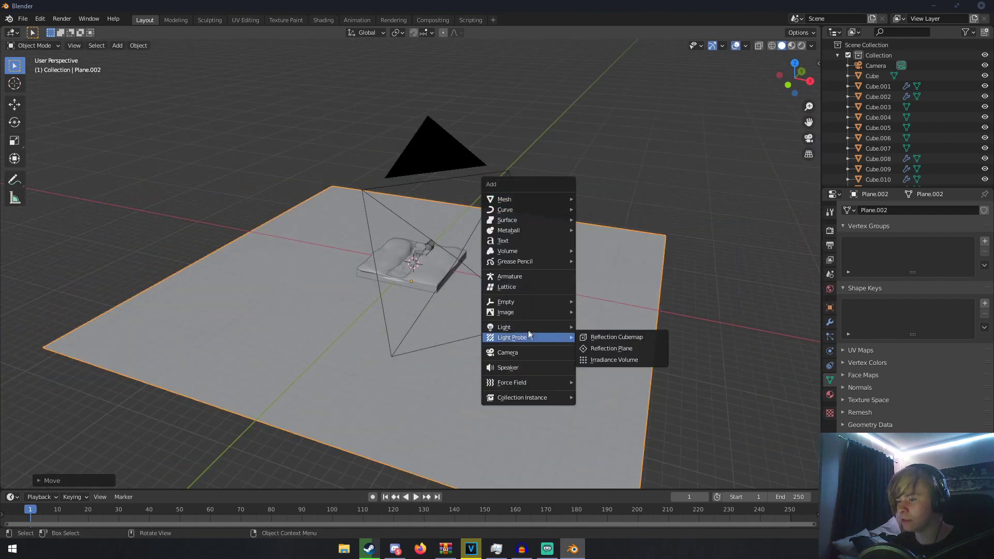
mouse_move(534, 328)
click(603, 359)
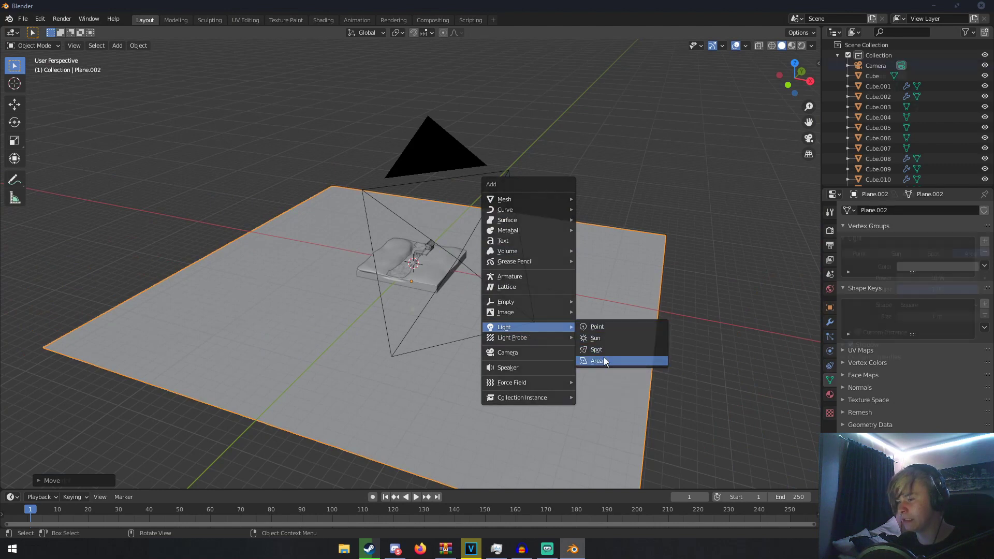
middle_drag(539, 301, 486, 281)
key(g)
click(358, 170)
- Rotate the area light freely so that it points down at the terrain block
middle_drag(681, 93, 778, 137)
key(r)
key(r)
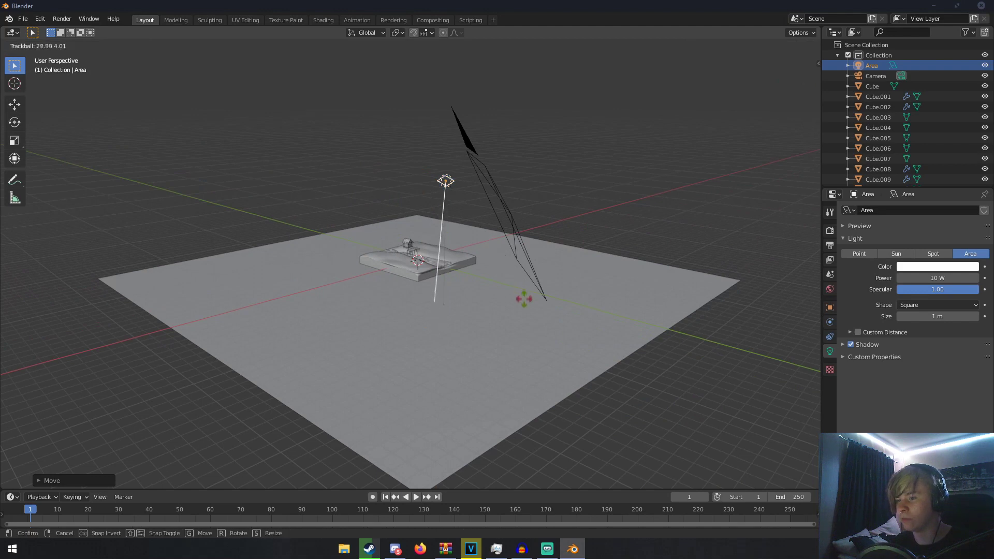
click(521, 318)
- Set the area light's size to 5 m and its power to 50 W
middle_drag(522, 318, 511, 263)
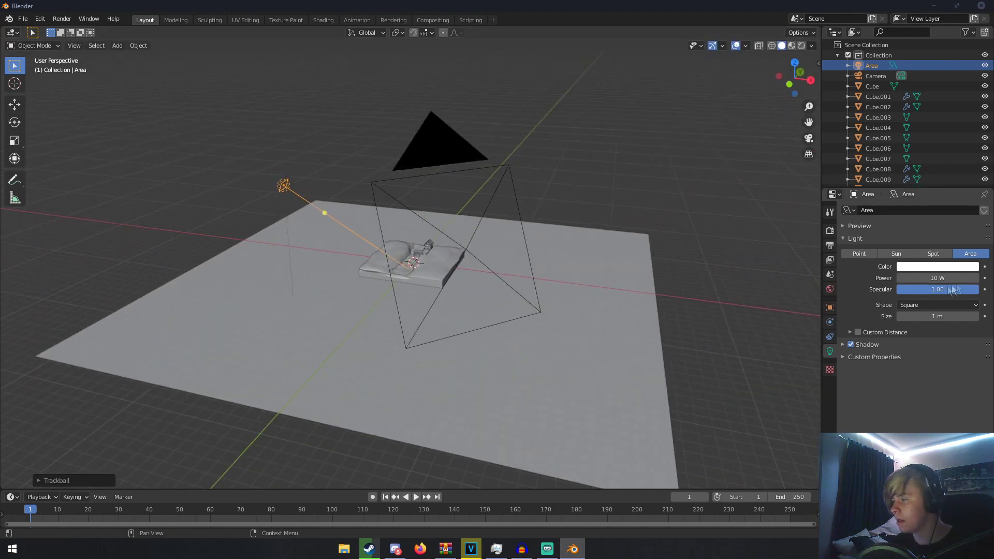
click(923, 314)
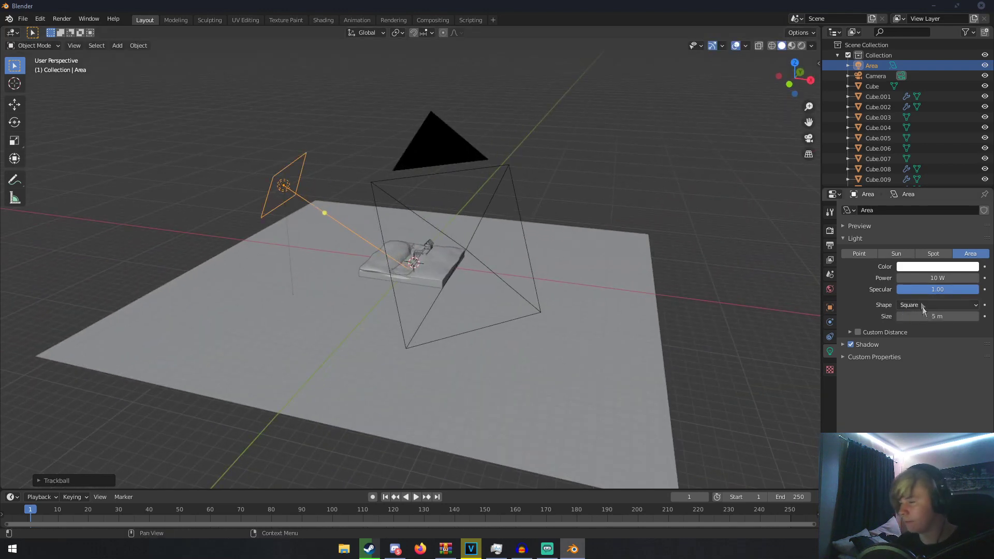
click(934, 280)
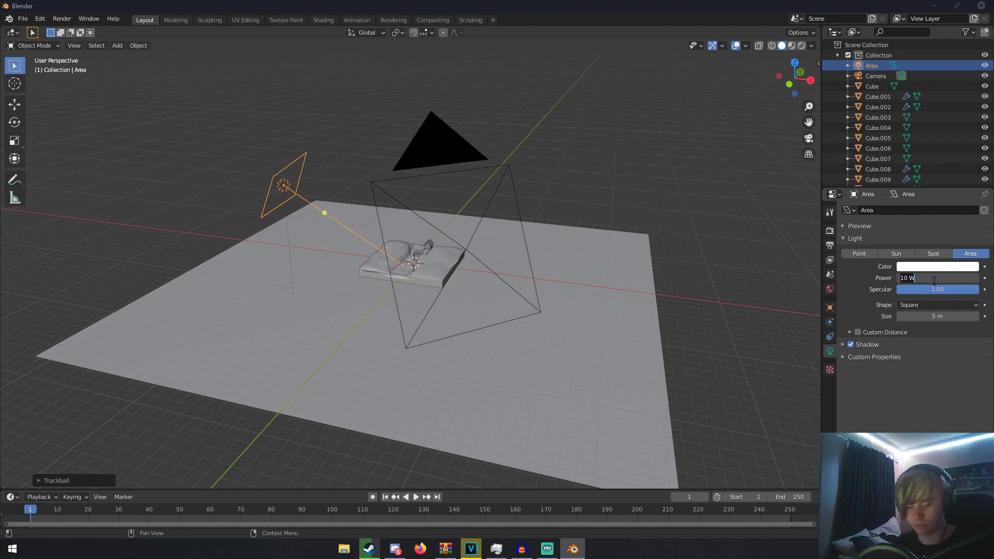
- Reposition the area light beside the terrain block, keeping it aimed at the river
mouse_move(590, 247)
middle_down()
mouse_move(506, 235)
mouse_move(608, 231)
mouse_move(533, 236)
mouse_move(517, 224)
mouse_move(600, 235)
middle_up()
key(g)
click(494, 232)
scroll(599, 235, up, 4)
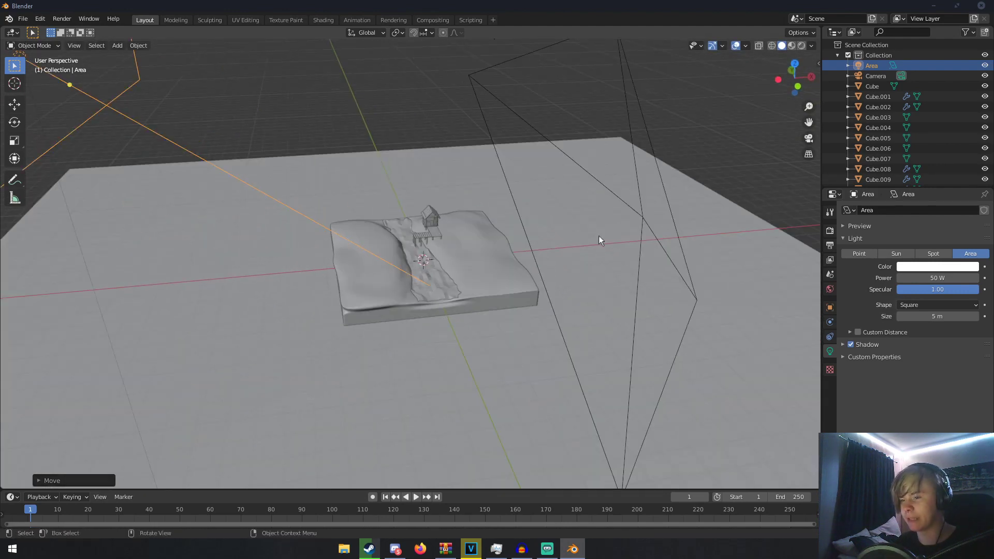
- Set the render engine to Cycles with GPU Compute as the device
click(830, 230)
click(946, 211)
click(935, 244)
click(932, 237)
click(924, 259)
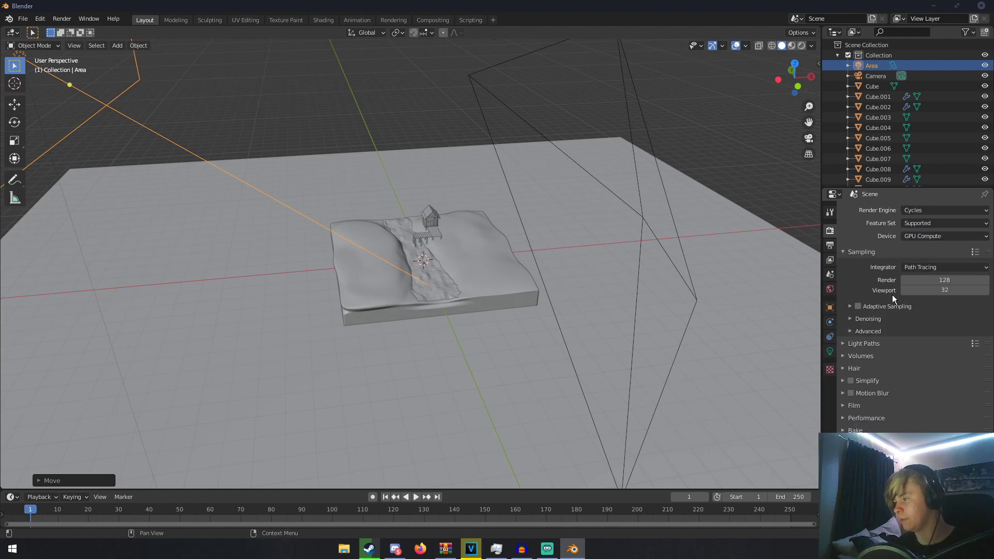
- Look through the camera and change the world background color to black
middle_drag(676, 295, 598, 281)
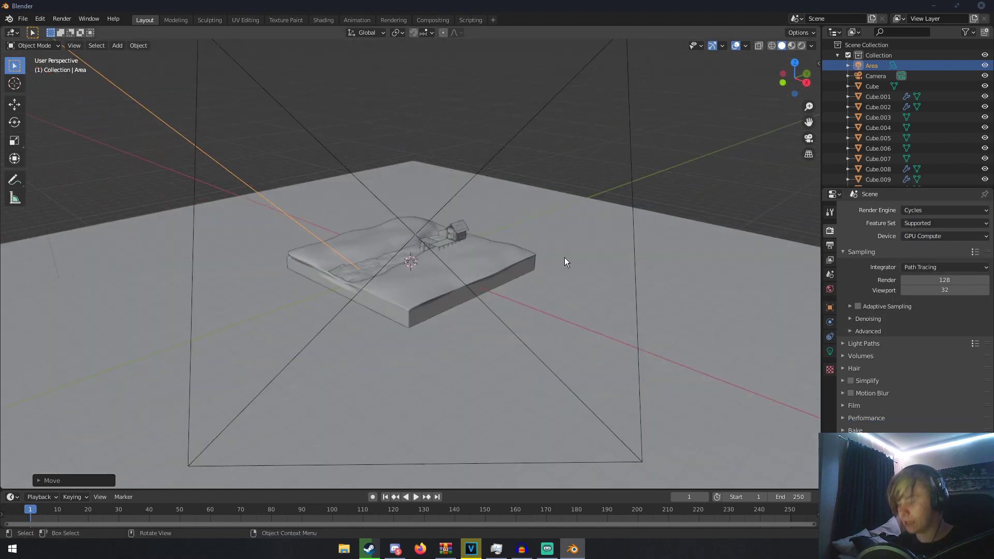
key(KP_0)
click(830, 288)
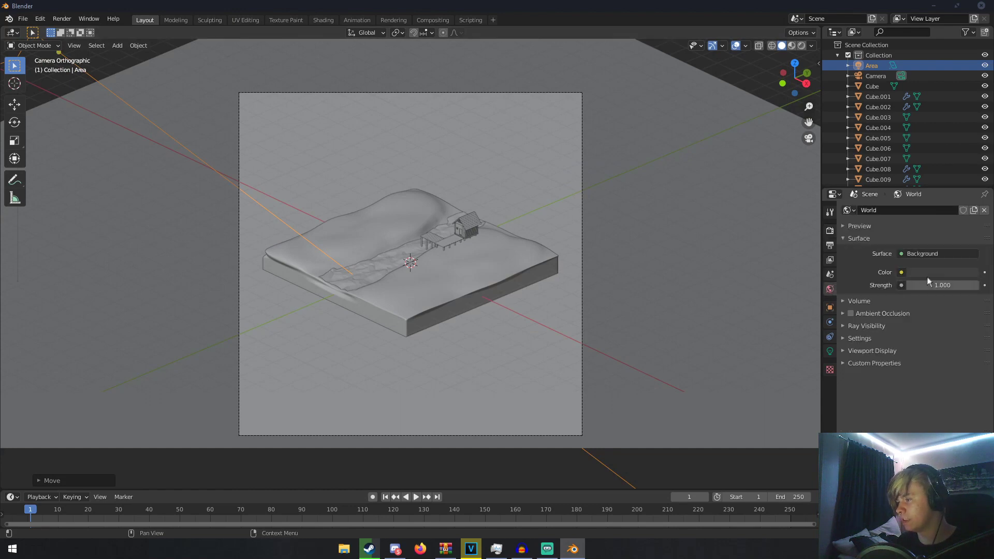
click(940, 272)
drag(976, 196, 942, 212)
- Preview the camera view in rendered shading with overlays hidden, then return to solid shading
key(z)
click(523, 193)
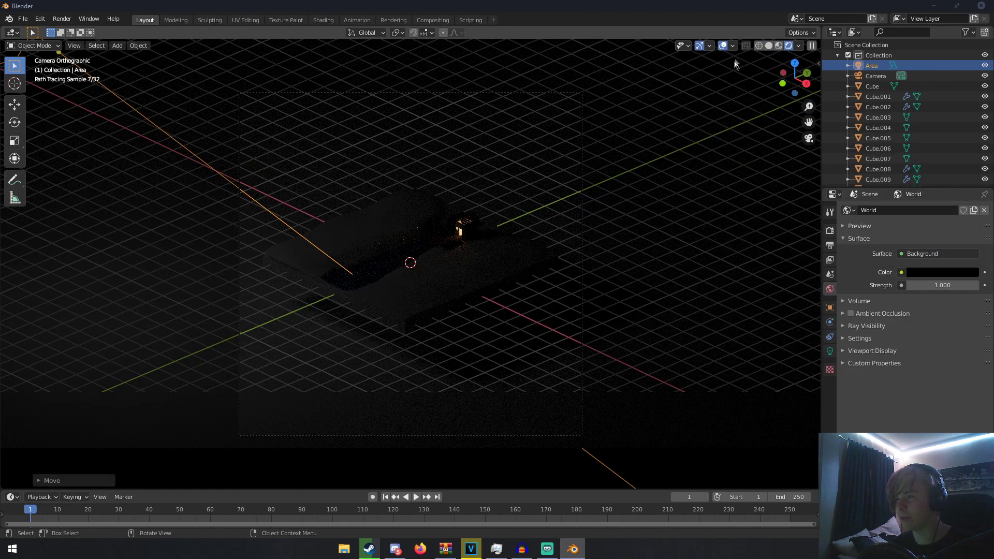
click(723, 46)
scroll(549, 198, up, 2)
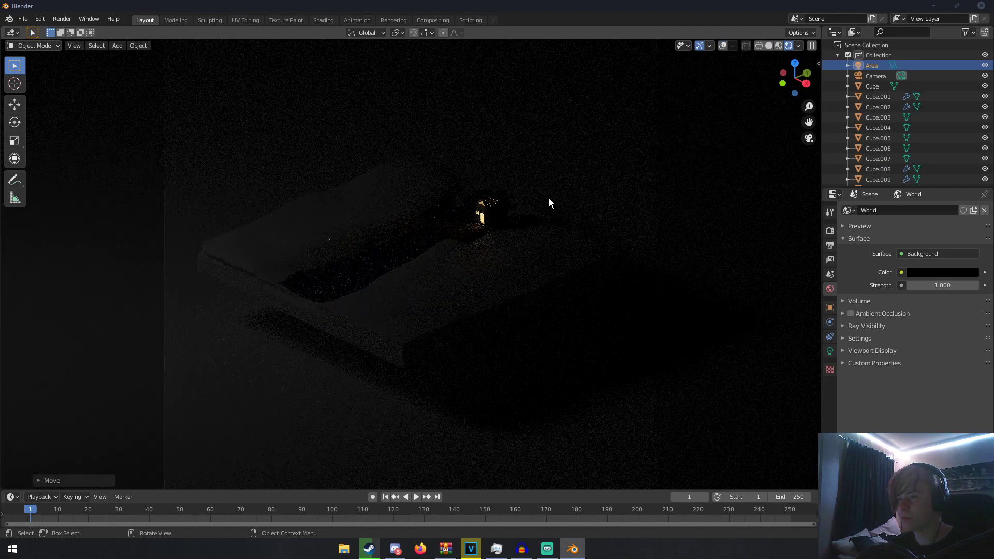
key(z)
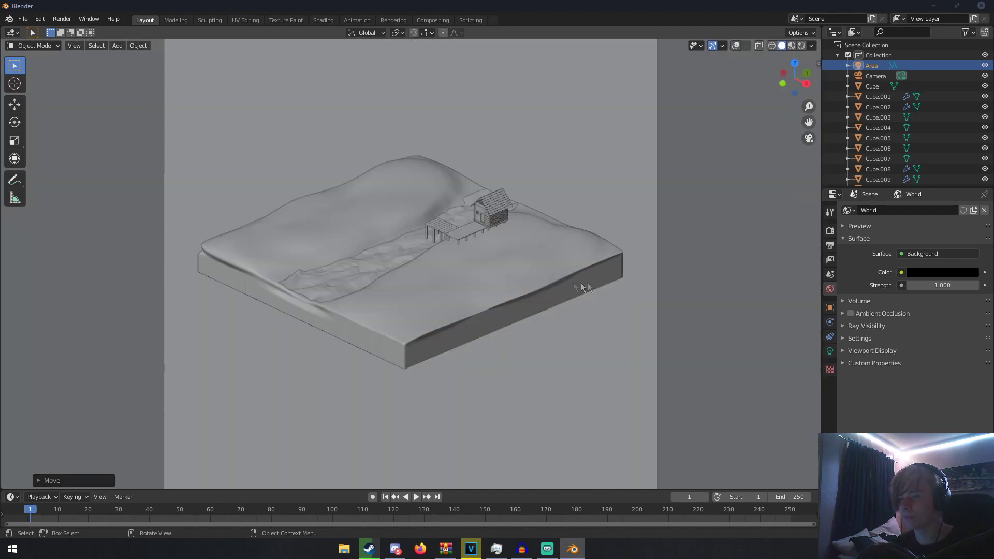
- Restore the overlays and give the terrain block a new material with a green base color (H 0.296, S 0.612, V 0.527)
click(492, 281)
middle_drag(492, 280, 542, 276)
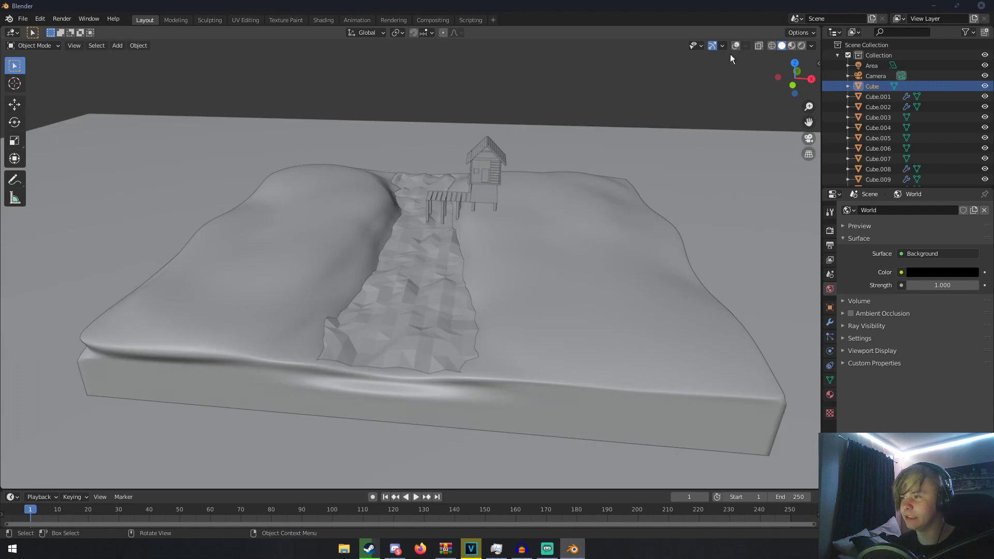
click(735, 46)
middle_drag(582, 233, 583, 275)
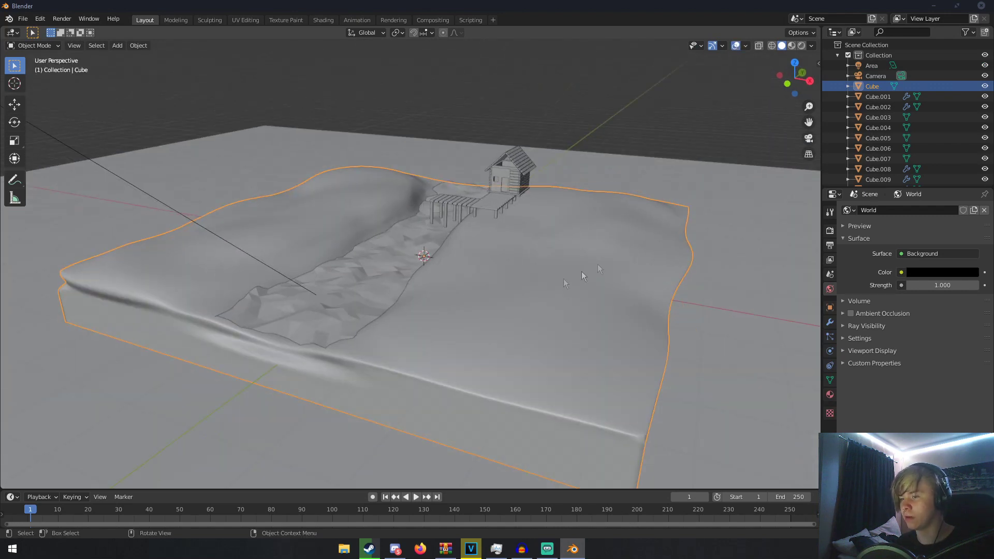
click(830, 395)
click(895, 243)
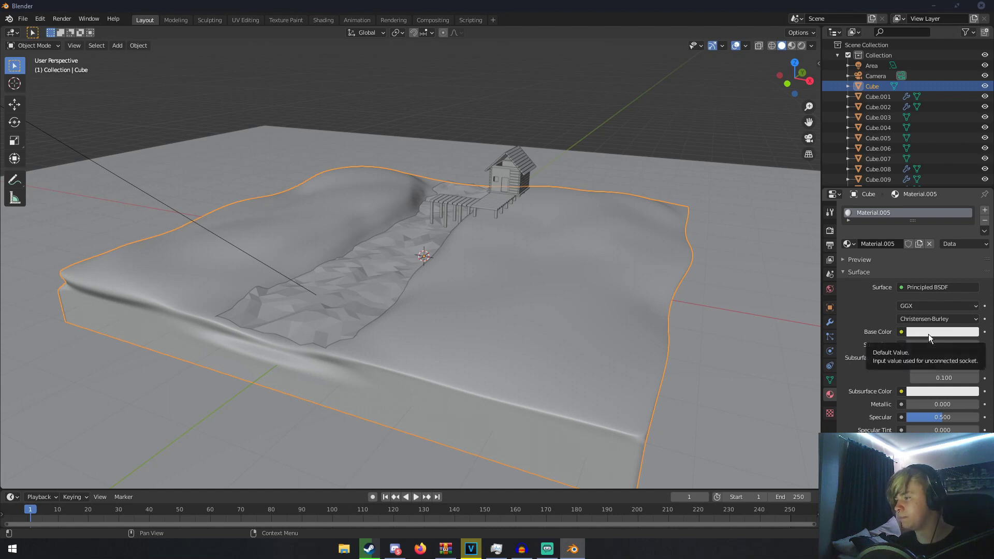
click(927, 334)
click(904, 213)
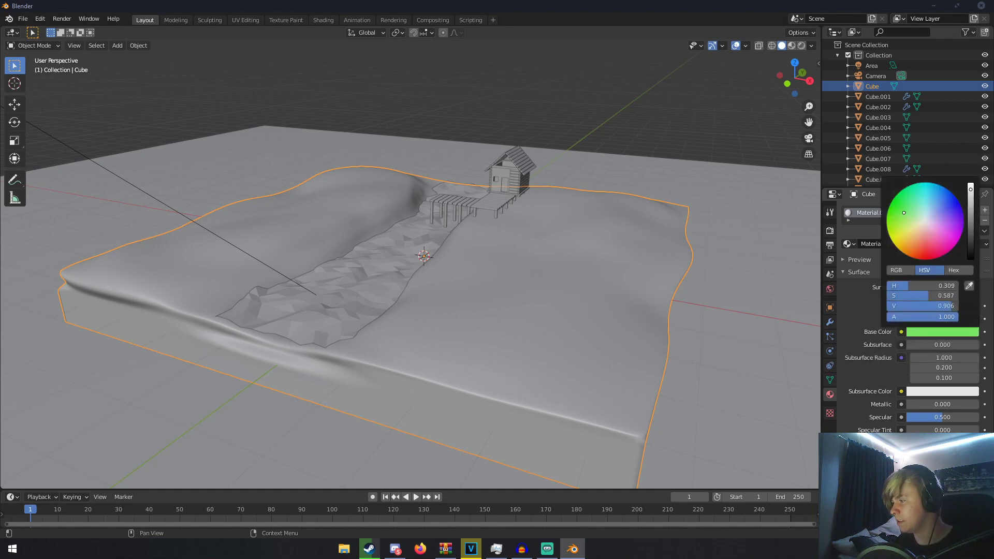
click(971, 216)
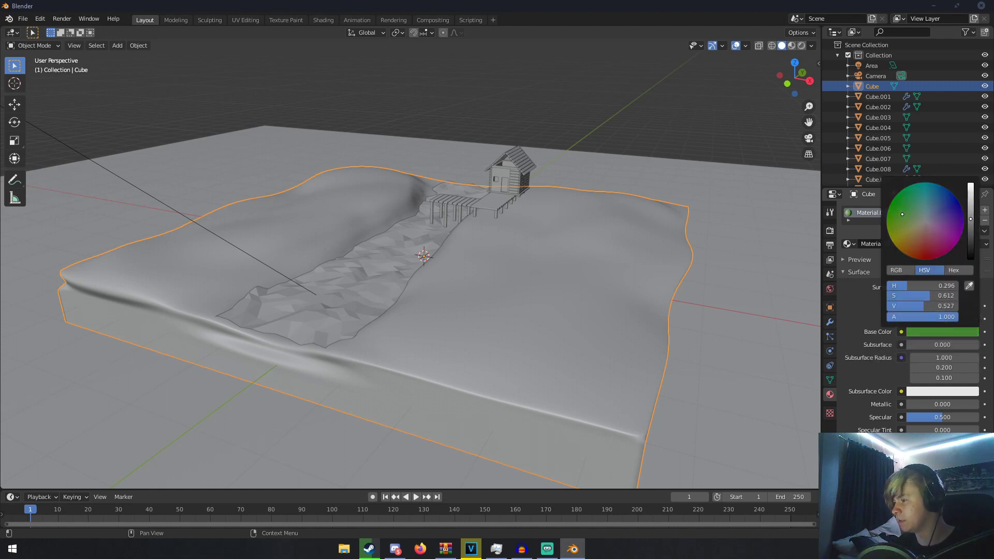
middle_drag(583, 336, 529, 334)
key(a)
key(a)
scroll(516, 345, down, 5)
scroll(575, 335, up, 1)
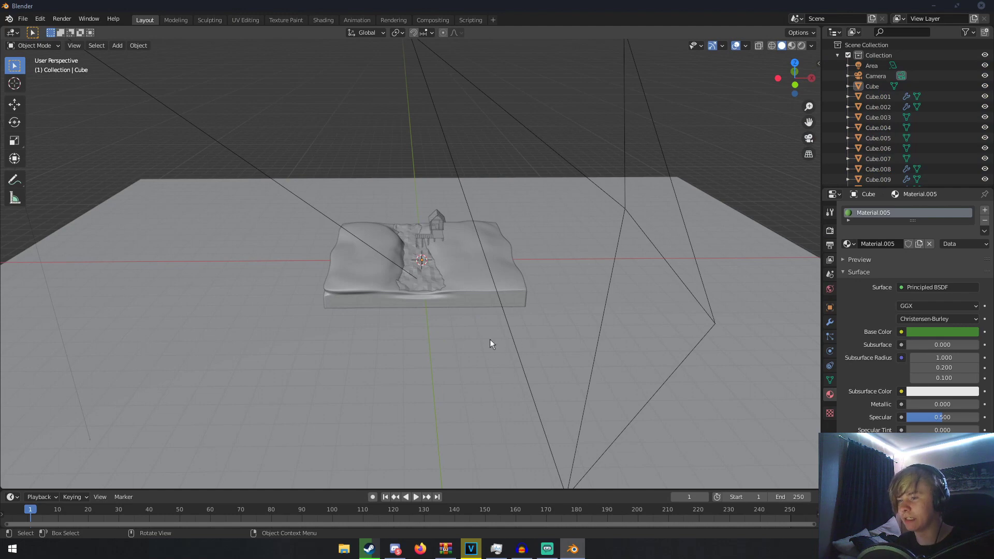
scroll(484, 339, up, 4)
scroll(484, 340, down, 4)
- Add a cylinder and move it out past the edge of the ground plane, clear of the terrain scene
middle_drag(483, 340, 530, 241)
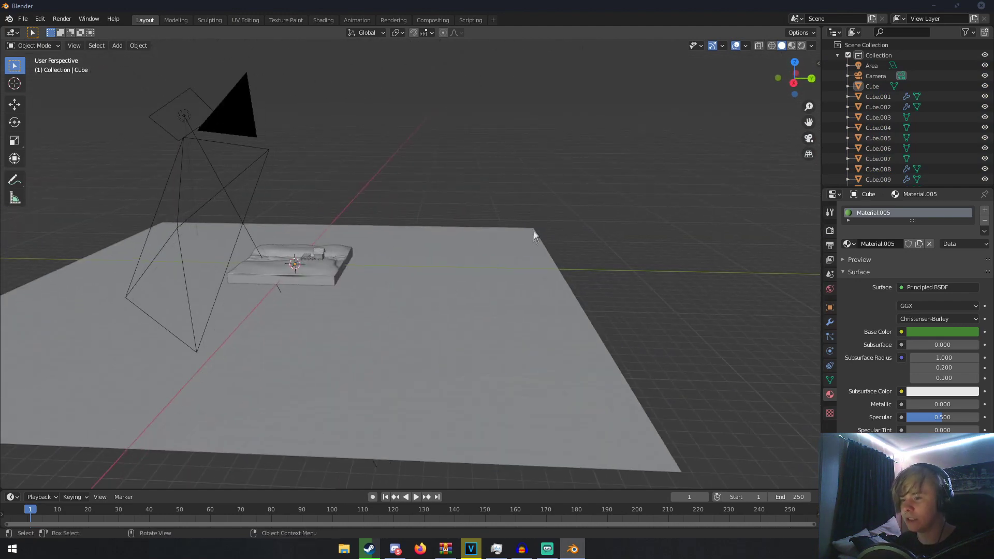
key(shift+a)
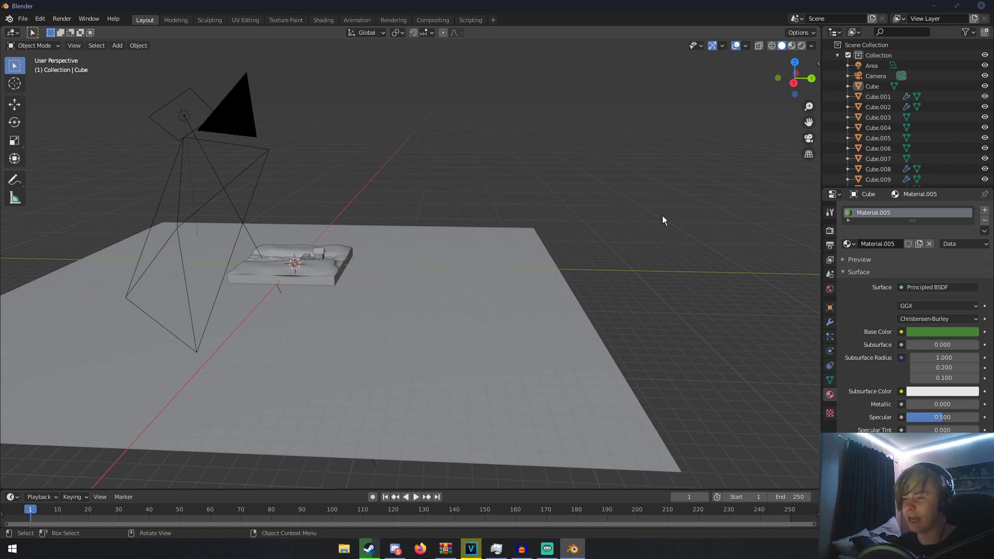
shift+middle_drag(663, 215, 418, 191)
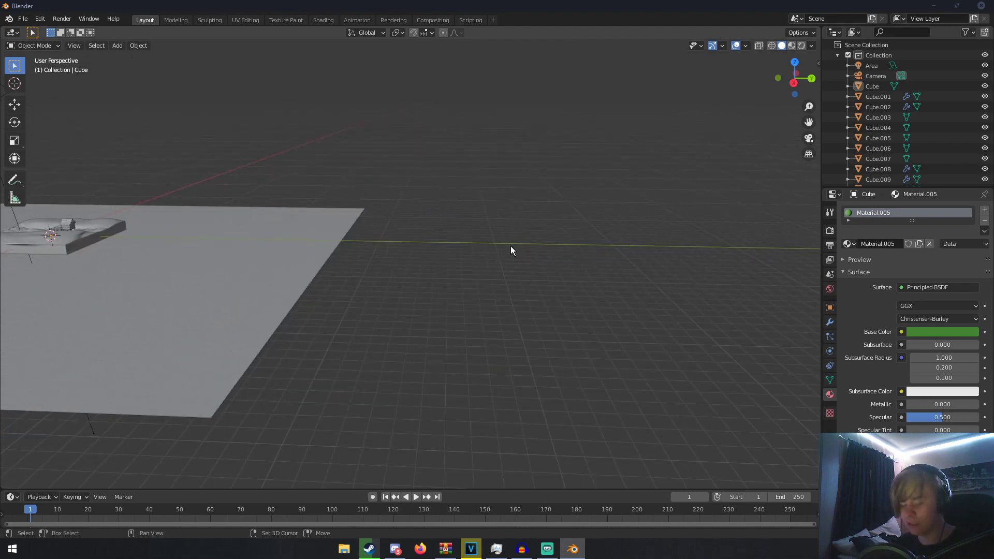
key(shift+a)
mouse_move(480, 113)
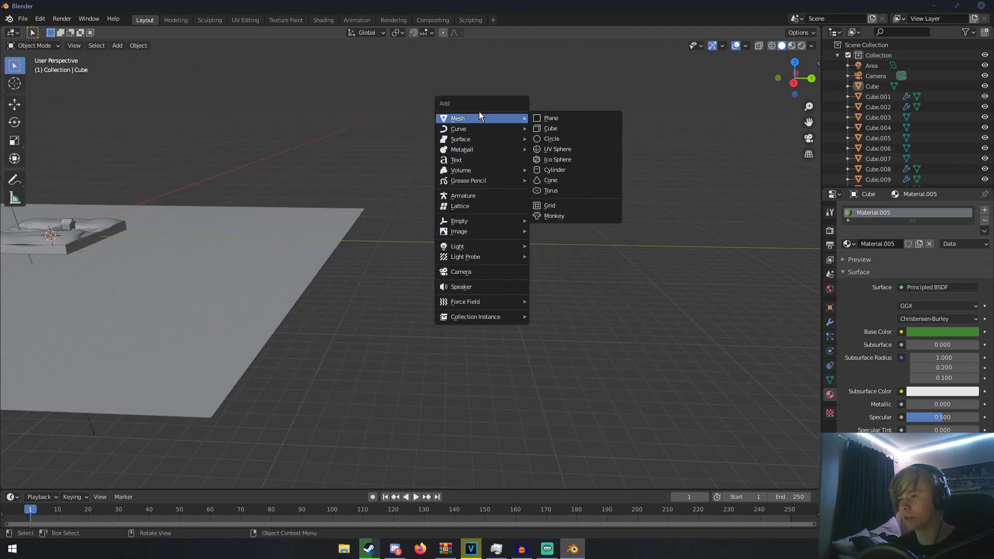
click(564, 170)
scroll(516, 294, down, 3)
key(g)
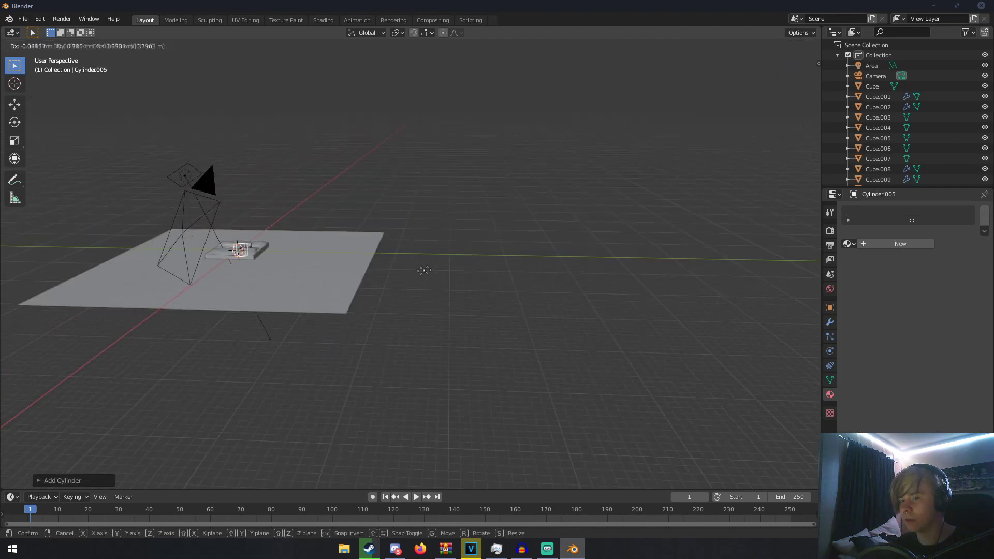
click(629, 273)
- Resize the new cylinder overall and scale it along X and Z to shape a tree trunk
scroll(550, 294, up, 3)
key(s)
click(595, 286)
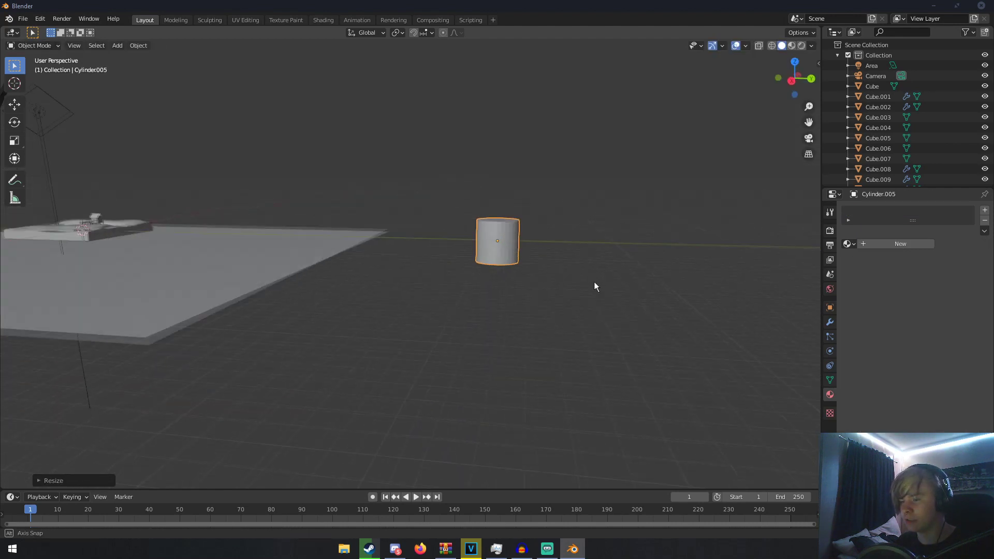
middle_drag(599, 282, 475, 257)
key(s)
key(x)
click(460, 257)
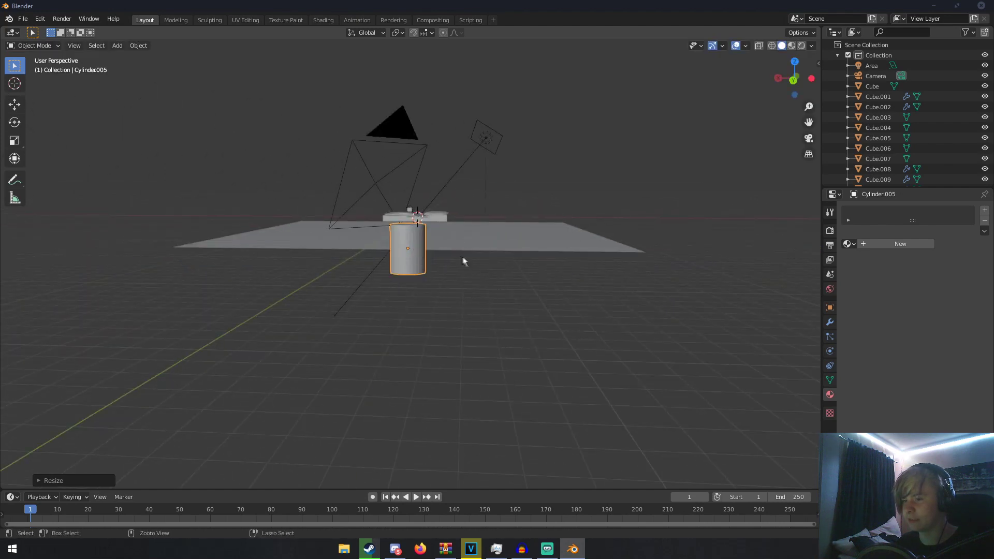
middle_drag(475, 259, 535, 269)
key(s)
click(531, 267)
key(s)
key(z)
click(475, 202)
middle_drag(475, 203, 551, 219)
key(shift+a)
mouse_move(551, 219)
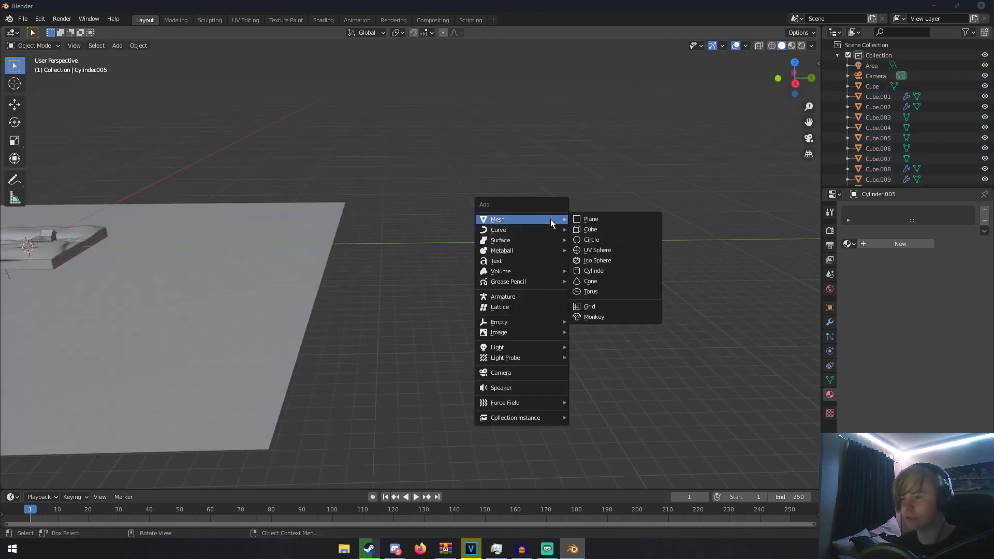
click(582, 275)
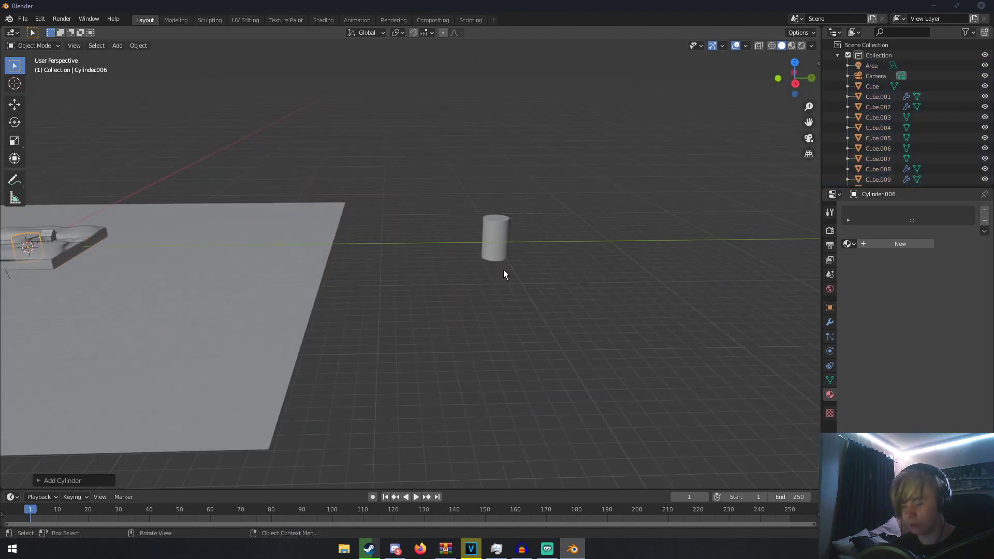
key(Delete)
- Add a cone, move it out to the trunk beyond the ground plane, and resize it
key(shift+a)
mouse_move(503, 270)
click(569, 331)
key(g)
click(804, 250)
middle_drag(804, 250, 524, 262)
key(s)
click(663, 220)
- Place the cone on top of the trunk and adjust its size so it overhangs as foliage
middle_drag(662, 219, 672, 200)
scroll(518, 218, up, 2)
key(g)
click(503, 202)
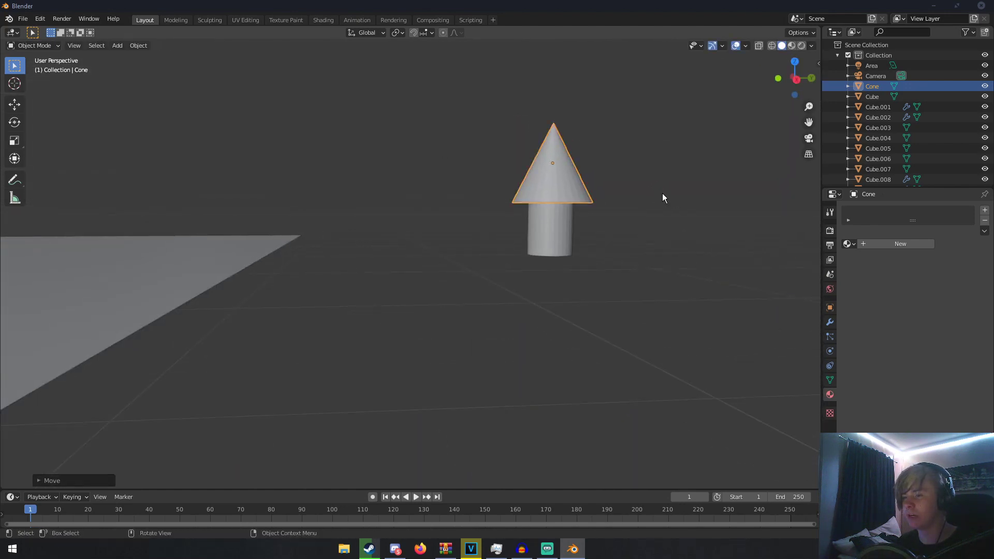
key(s)
click(661, 204)
middle_drag(662, 204, 615, 268)
key(g)
click(649, 184)
- Enter Edit Mode on the cone and select a single vertex on its base rim
key(Tab)
scroll(615, 268, up, 3)
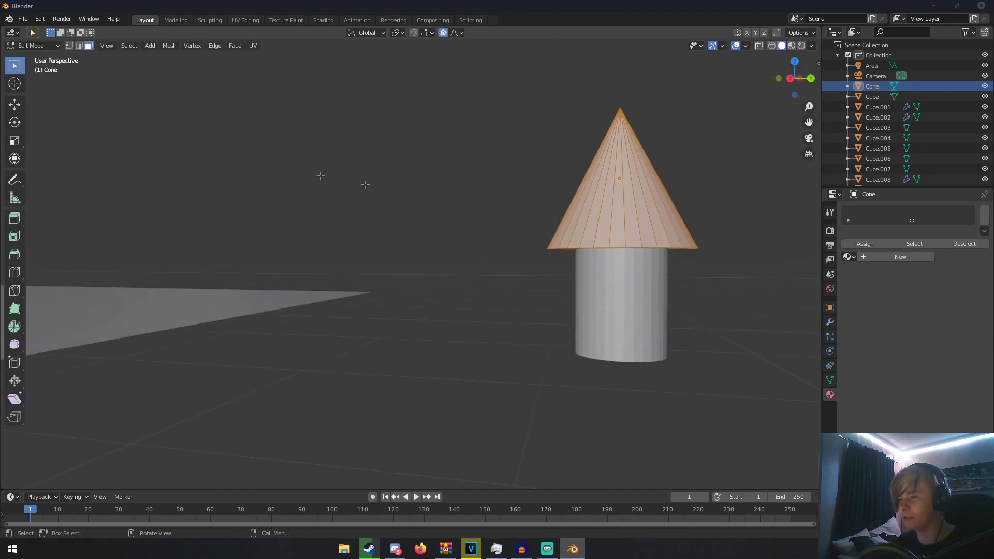
click(593, 243)
key(g)
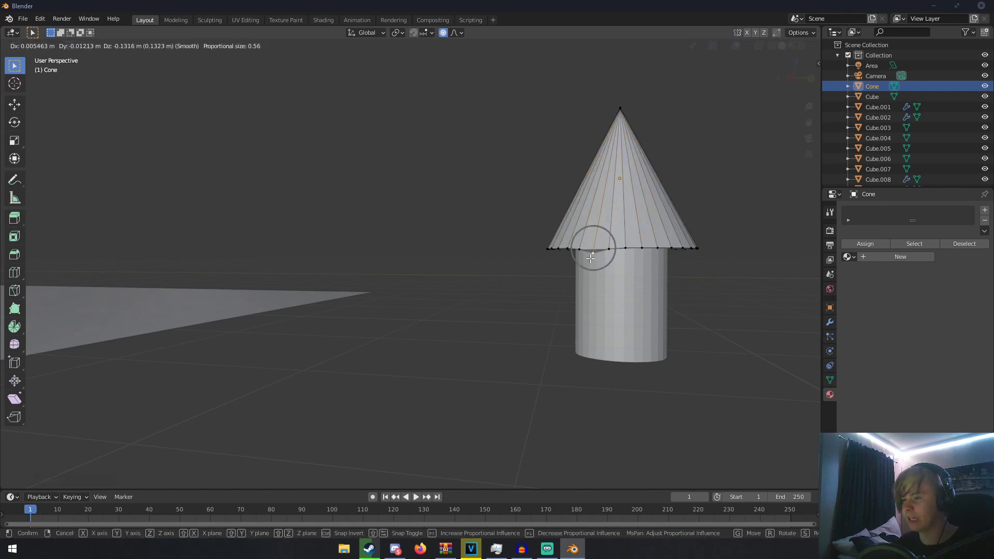
click(591, 258)
middle_drag(591, 259, 566, 252)
key(ctrl+z)
- Lower the selected rim vertex along Z, and lower a second rim vertex with proportional editing off
key(g)
key(z)
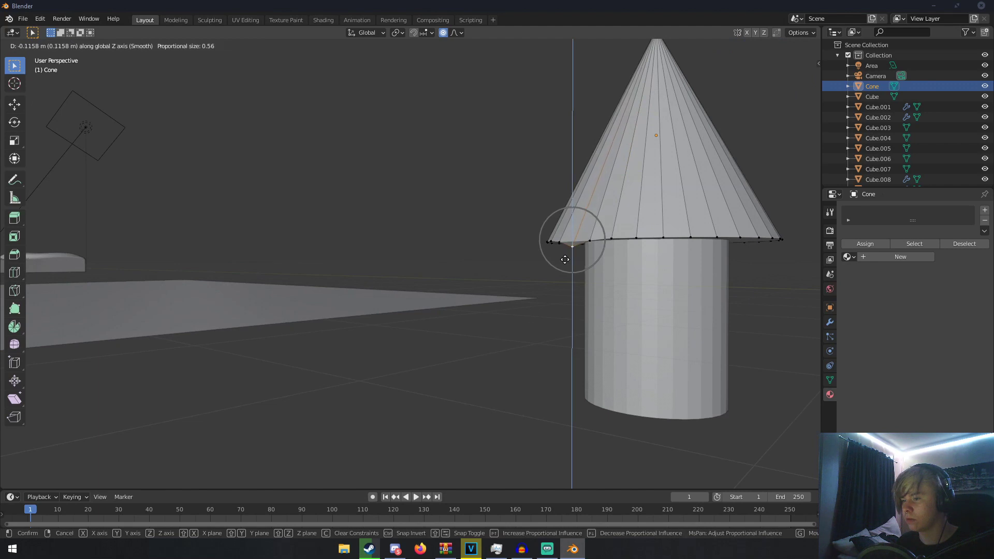
click(564, 258)
middle_drag(564, 257, 639, 265)
click(642, 249)
key(g)
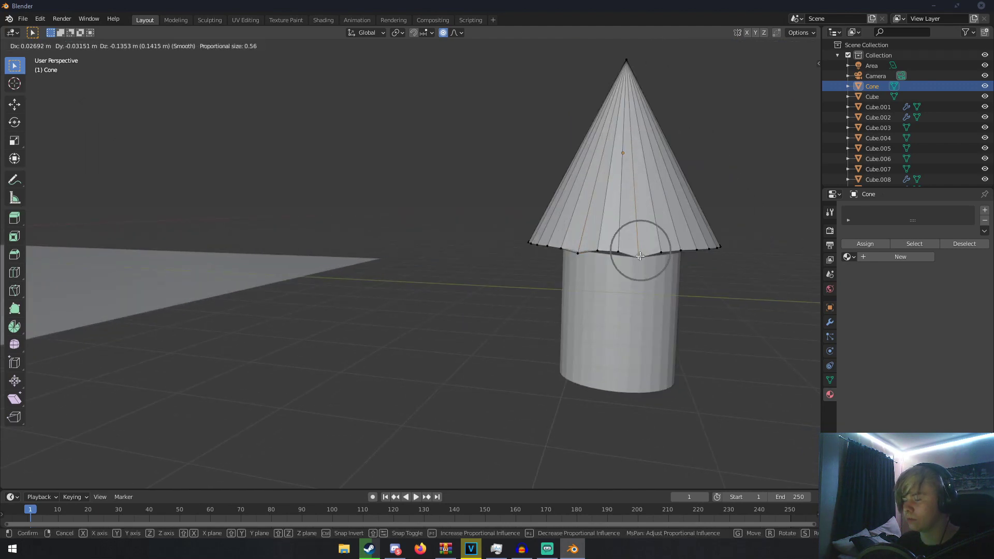
right_click(640, 256)
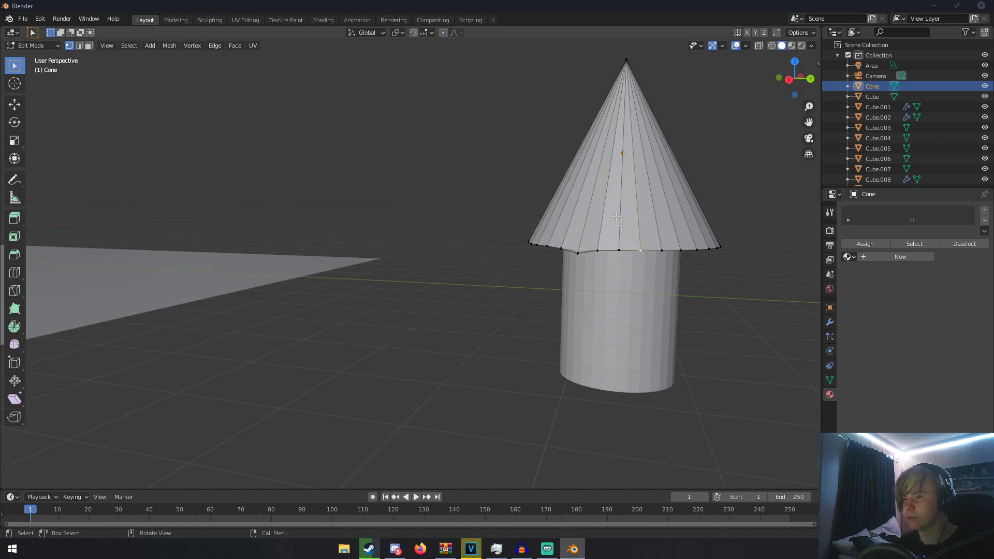
key(g)
click(647, 270)
middle_drag(647, 270, 673, 269)
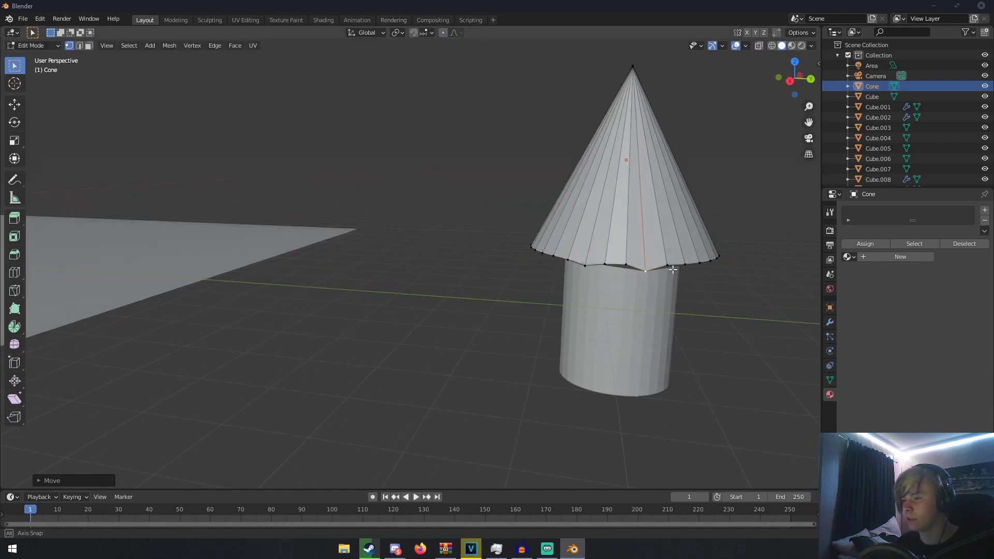
- Pull down further vertices at intervals all around the cone's base rim for a jagged edge, and return to Object Mode
click(687, 263)
key(g)
click(688, 271)
click(564, 259)
key(g)
click(551, 257)
click(539, 253)
key(g)
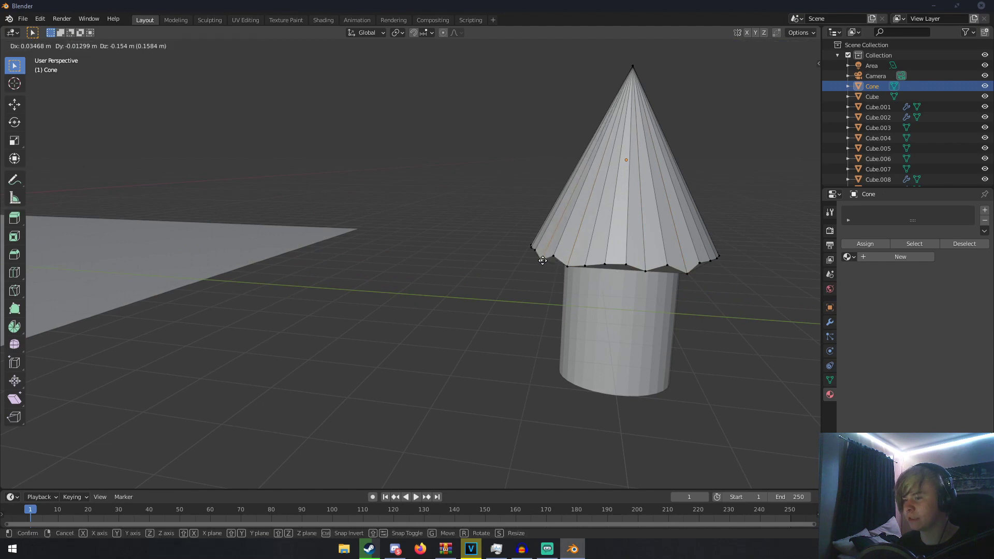
click(544, 259)
middle_drag(545, 260, 616, 269)
click(503, 222)
key(g)
click(501, 229)
middle_drag(501, 229, 542, 229)
click(397, 198)
key(g)
click(395, 204)
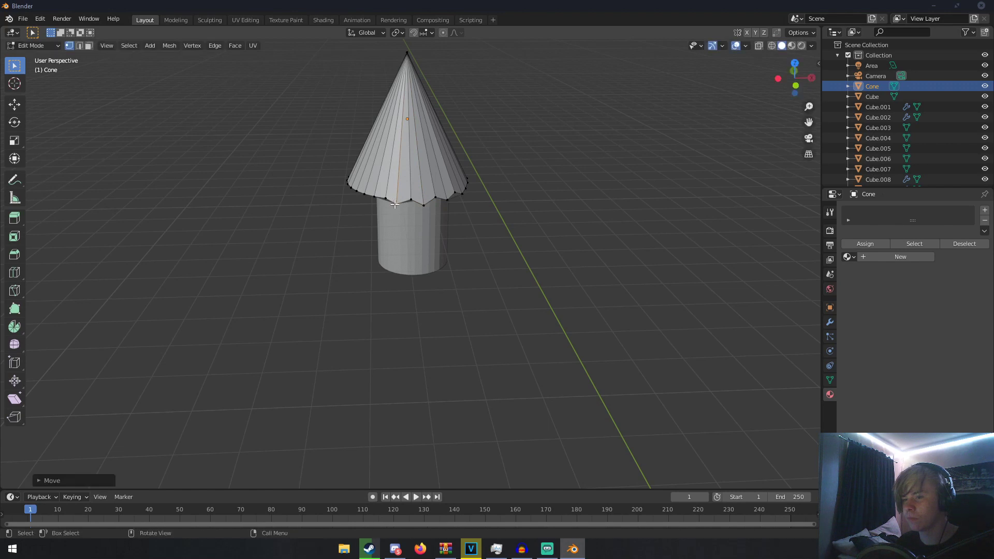
click(366, 193)
key(g)
click(374, 197)
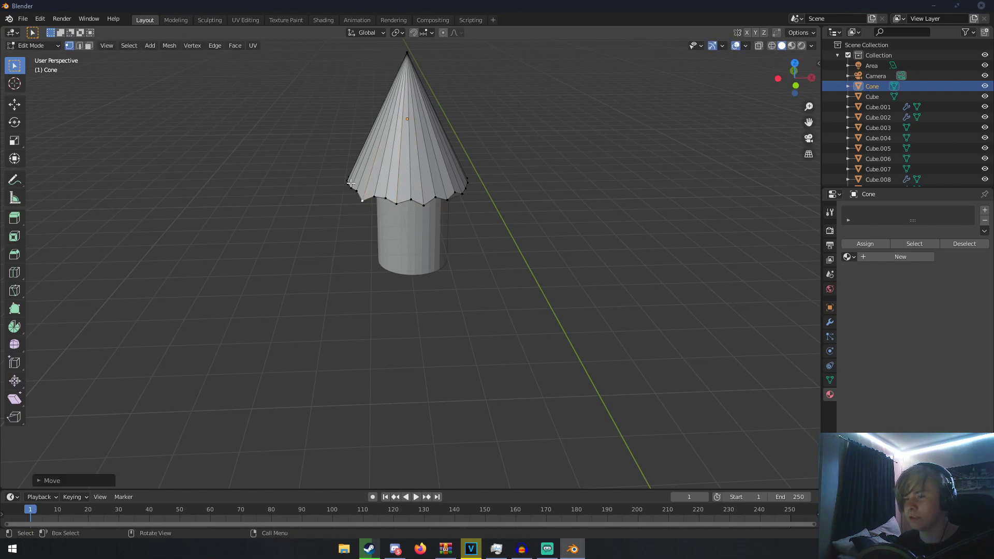
middle_drag(351, 183, 428, 187)
scroll(402, 189, down, 2)
click(275, 244)
key(g)
click(274, 252)
middle_drag(275, 252, 349, 247)
click(284, 319)
key(g)
click(285, 332)
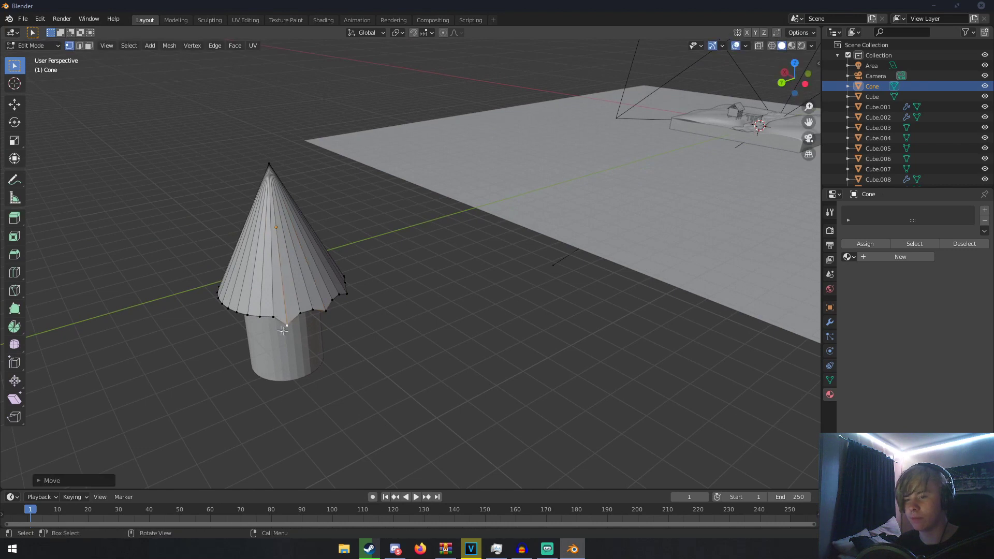
click(243, 314)
key(g)
click(244, 323)
middle_drag(245, 323, 352, 316)
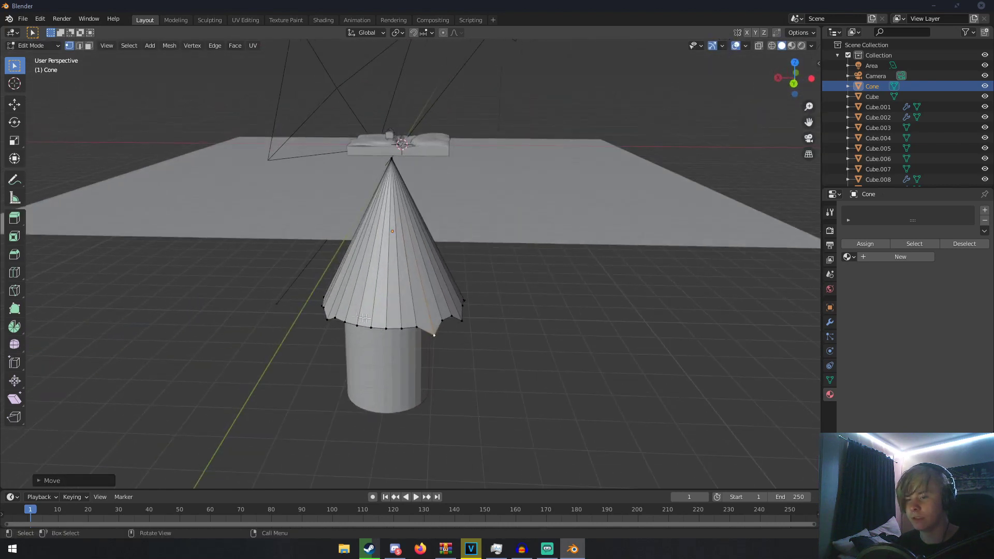
click(369, 327)
key(g)
click(370, 336)
click(401, 331)
key(g)
click(401, 336)
key(Tab)
- Reposition the jagged cone over the trunk and rescale the trunk
middle_drag(345, 325, 504, 262)
key(g)
click(458, 249)
click(512, 291)
key(s)
click(552, 286)
- Duplicate the jagged cone, raise the copy along Z, and resize and freely rotate it as a second foliage tier
click(504, 226)
scroll(504, 262, up, 3)
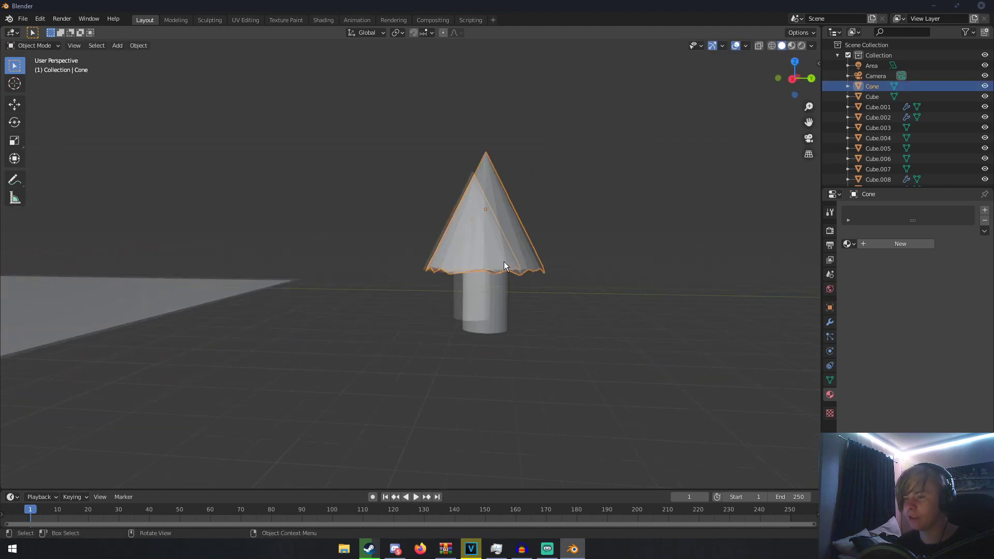
key(shift+d)
click(557, 261)
key(g)
key(z)
click(558, 211)
key(s)
click(571, 205)
key(r)
key(r)
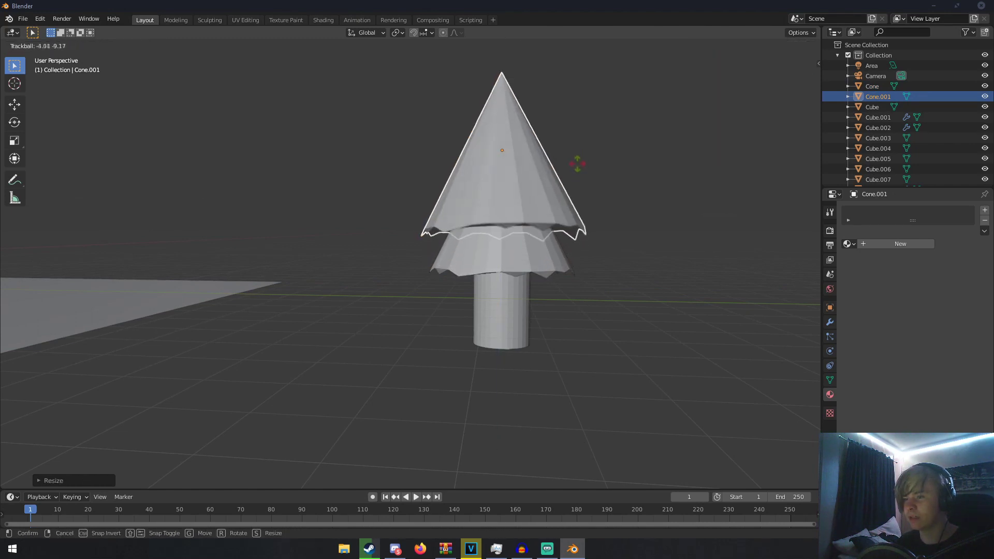
click(579, 166)
- Duplicate the second tier, raise the copy above it, and scale it down as the treetop
scroll(513, 214, down, 2)
middle_drag(513, 213, 523, 215)
key(shift+d)
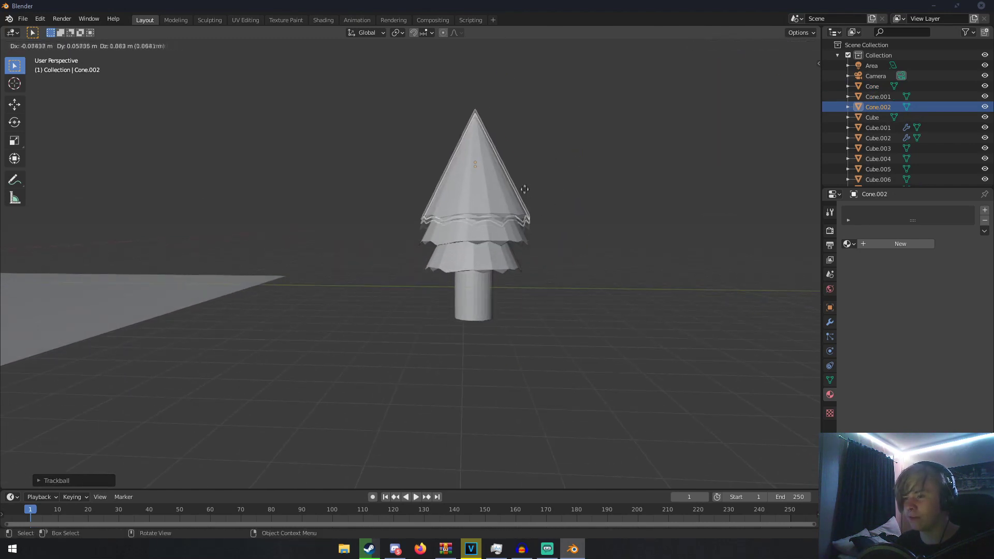
click(525, 184)
key(s)
click(534, 184)
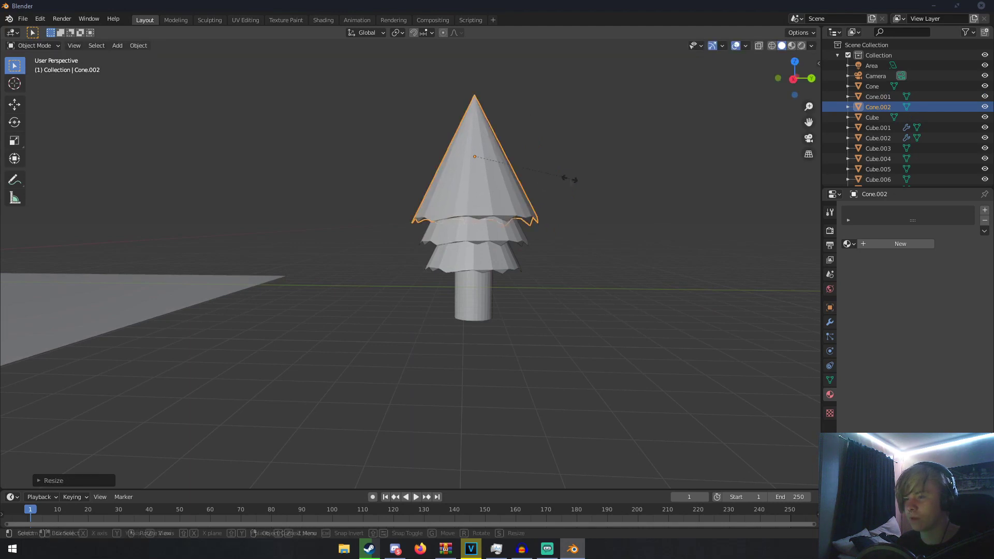
key(s)
click(532, 179)
- Scale the middle foliage tier down slightly and rotate the top tier so their edges differ
click(500, 231)
key(s)
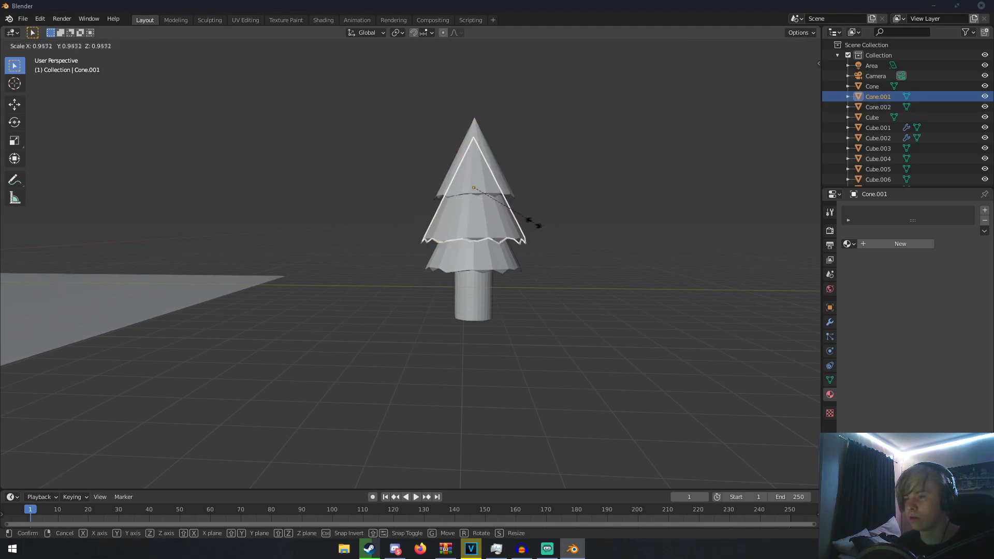
click(521, 222)
click(500, 184)
key(r)
key(r)
click(507, 135)
key(r)
click(507, 127)
- Scale the tree trunk thinner, adjust its height along Z, and deselect everything
middle_drag(545, 167, 472, 293)
key(a)
key(a)
key(s)
click(519, 287)
key(s)
key(z)
click(475, 225)
key(a)
key(a)
middle_drag(476, 225, 524, 253)
scroll(487, 251, down, 3)
scroll(514, 280, up, 3)
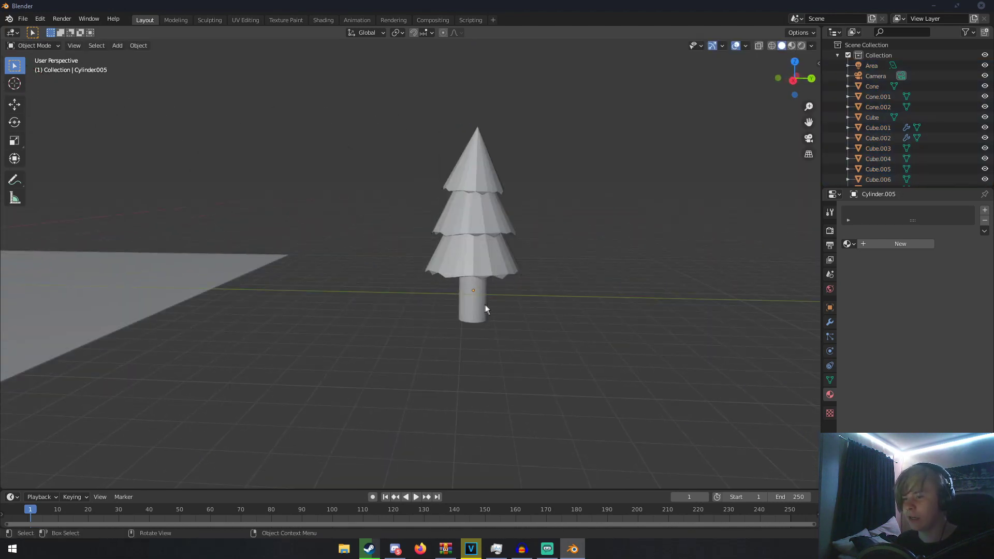
- Give the tree trunk a new material and open the list of existing materials
click(877, 251)
click(850, 246)
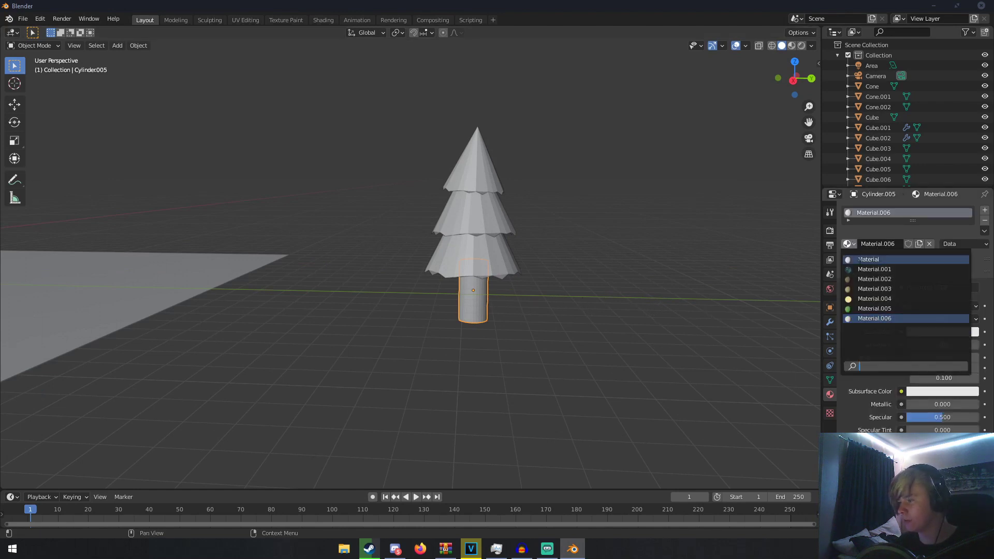
- Assign Material.002 to the tree trunk and give the lowest cone a new material with a green base colour
click(883, 280)
click(491, 266)
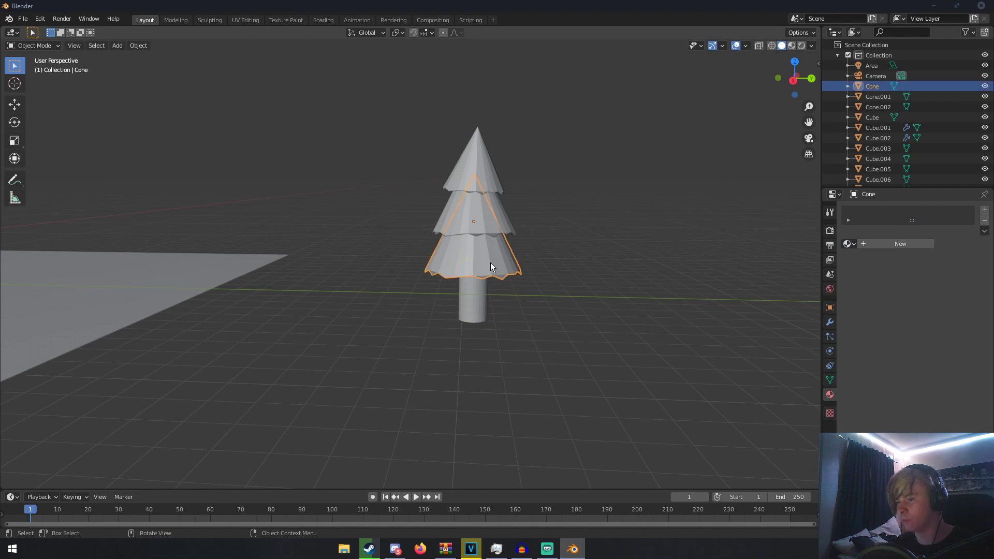
click(878, 243)
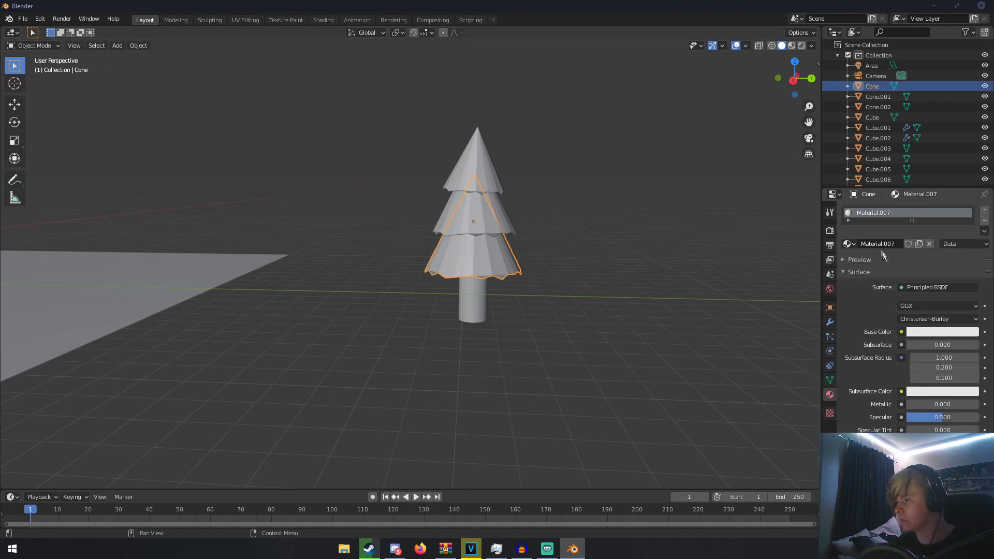
click(928, 331)
scroll(906, 221, up, 2)
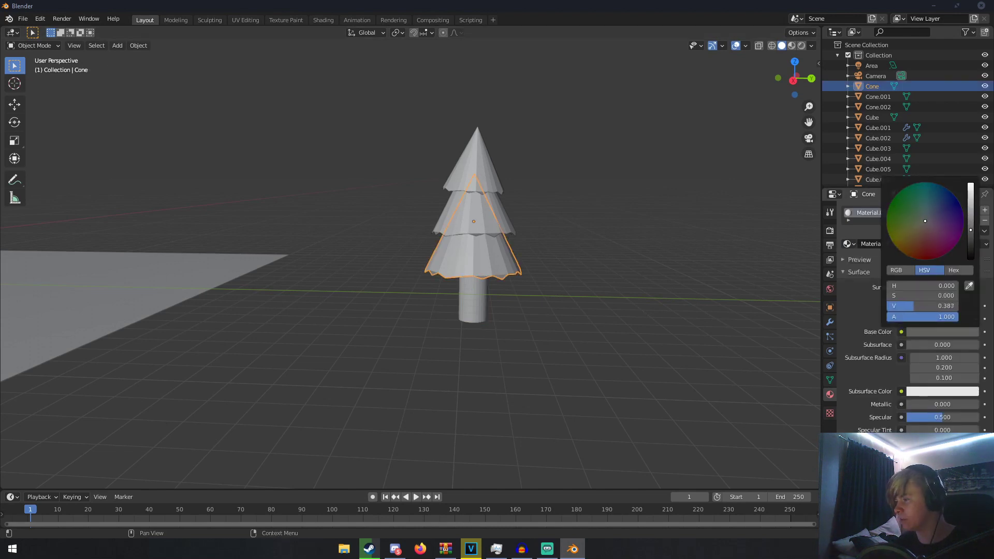
click(900, 216)
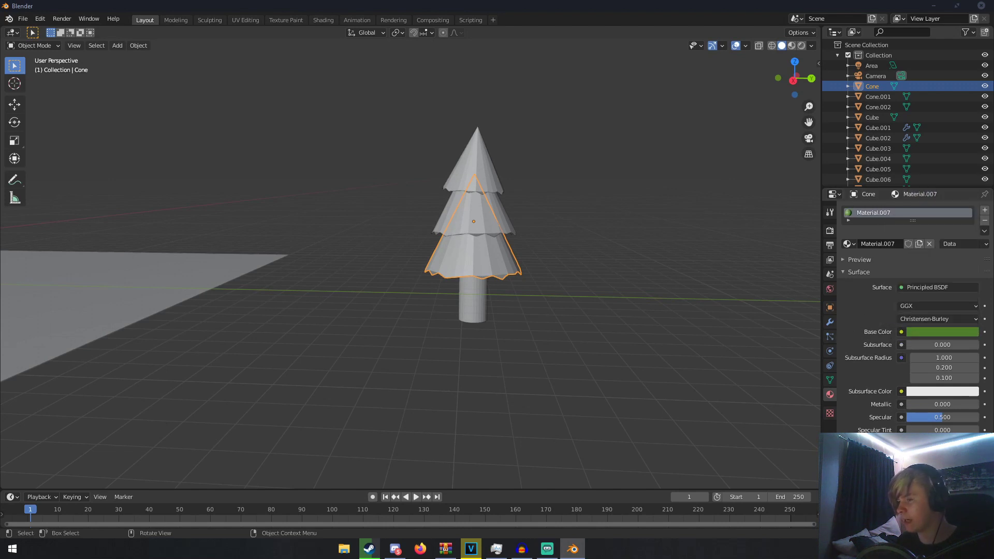
- Copy the lowest cone's green material to the two cones above it
shift+click(478, 176)
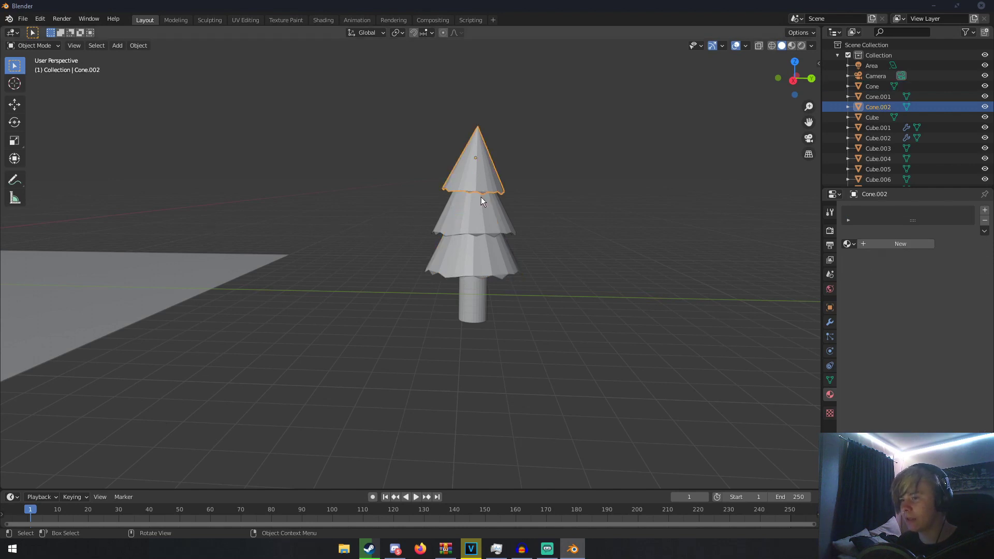
shift+click(477, 200)
shift+click(470, 254)
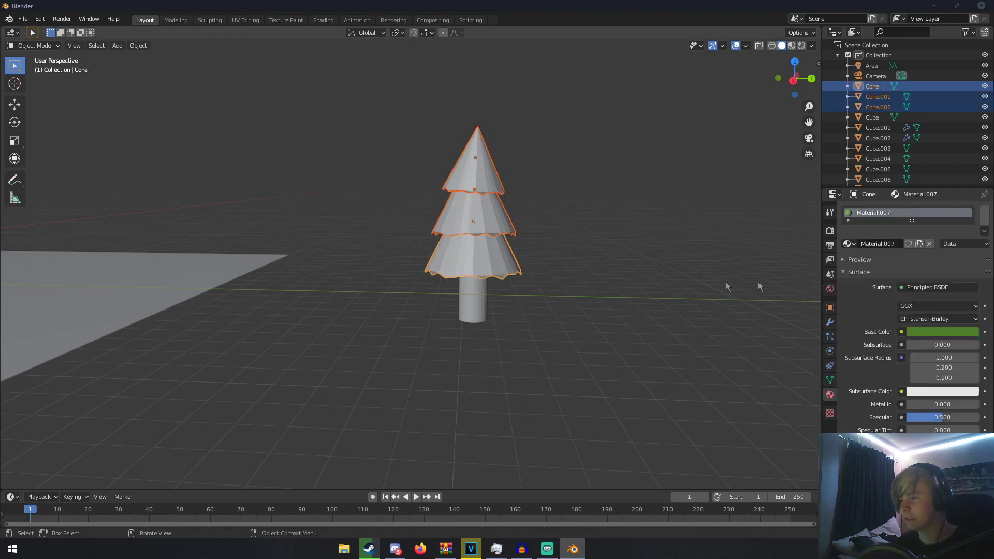
click(984, 231)
click(961, 257)
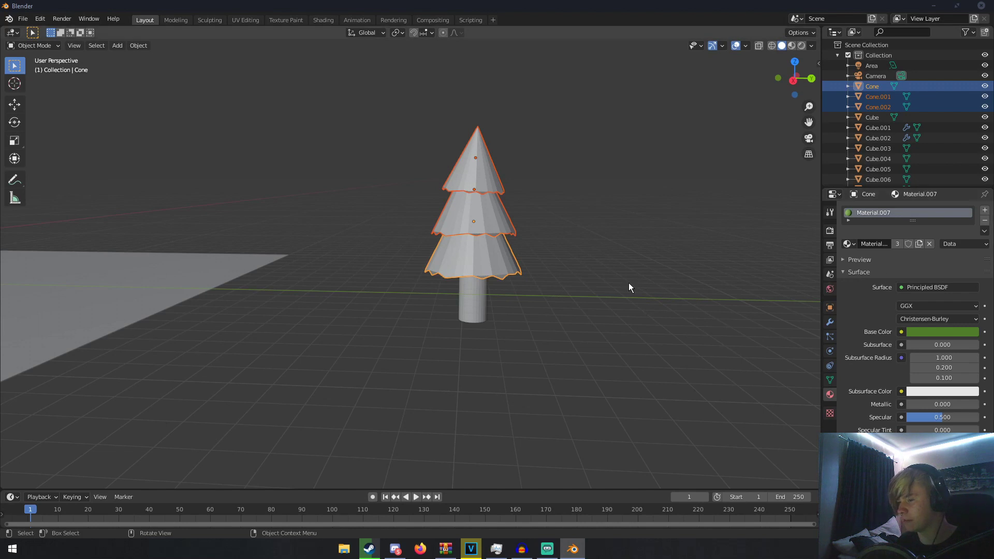
- Join the three foliage cones and the trunk into a single tree object
scroll(629, 283, down, 3)
key(a)
key(a)
middle_drag(607, 283, 476, 274)
scroll(623, 285, up, 4)
scroll(477, 275, down, 2)
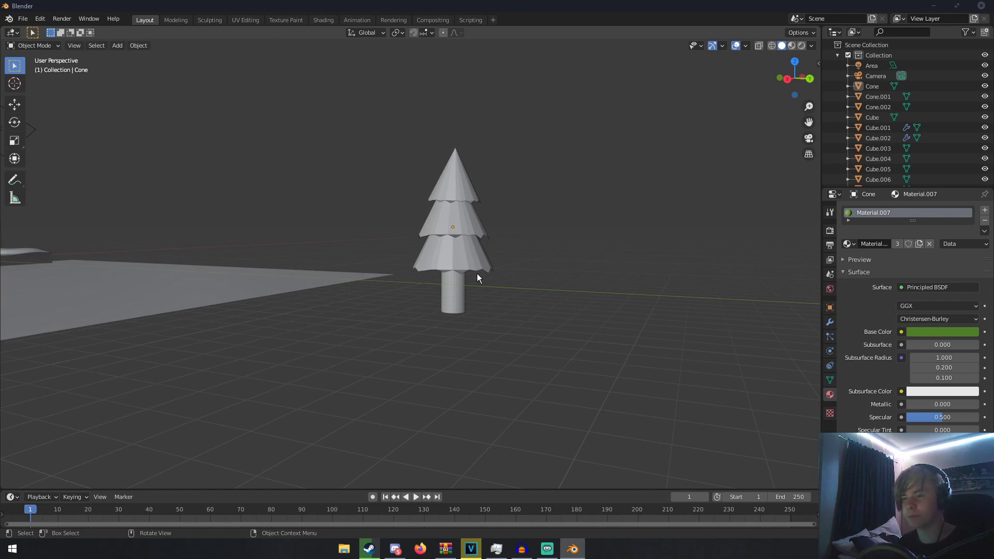
shift+click(454, 182)
shift+click(467, 231)
shift+click(461, 258)
shift+click(459, 284)
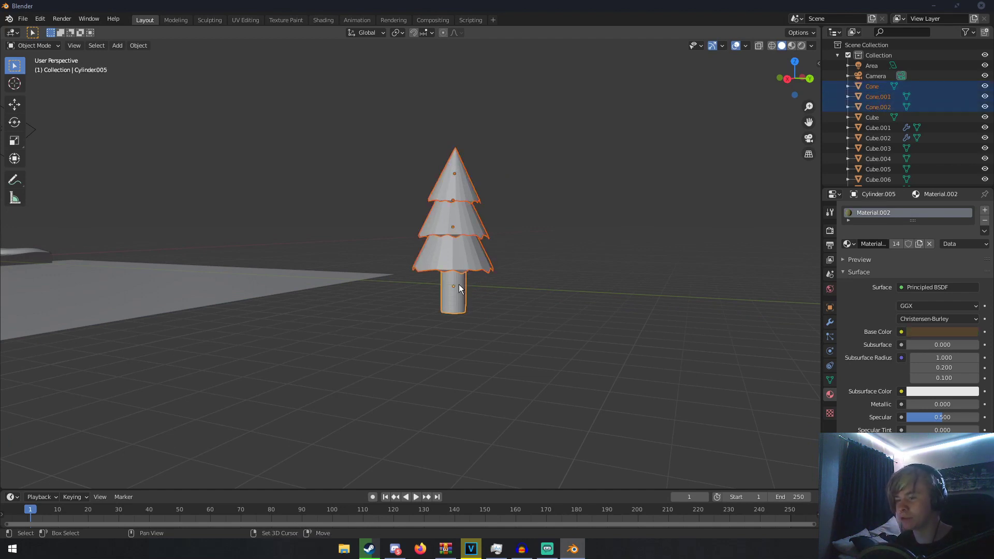
key(ctrl+j)
- Preview the joined tree in Rendered shading and return to Solid shading
mouse_move(459, 283)
middle_down()
mouse_move(523, 185)
mouse_move(619, 204)
mouse_move(513, 201)
middle_up()
key(z)
click(516, 145)
scroll(533, 184, up, 3)
key(z)
click(626, 193)
scroll(603, 227, down, 5)
scroll(498, 239, down, 4)
- Add a cube and move it to the empty ground beyond the pine tree
mouse_move(500, 235)
middle_down()
mouse_move(561, 253)
mouse_move(464, 231)
mouse_move(462, 244)
middle_up()
scroll(474, 240, up, 4)
click(507, 250)
scroll(508, 250, down, 4)
key(shift+a)
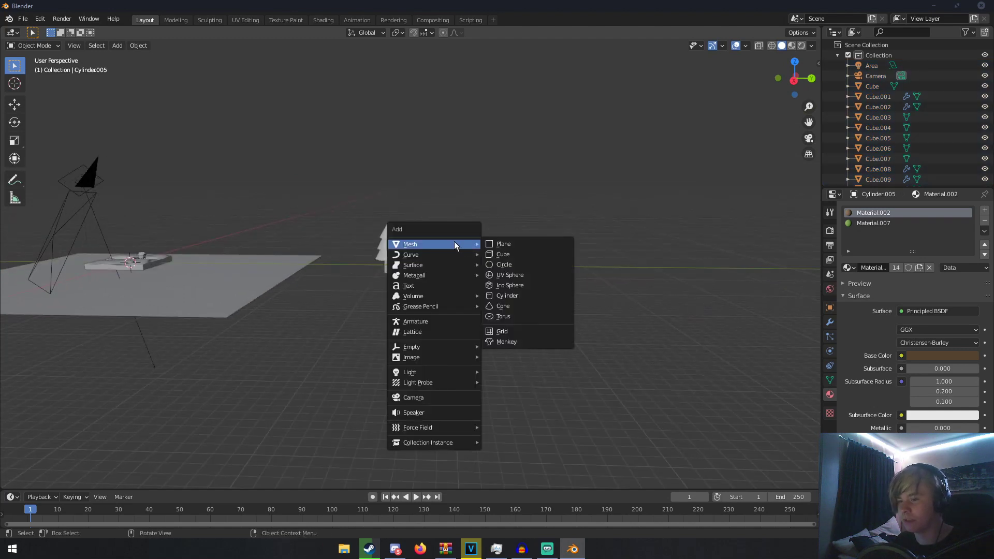
middle_drag(421, 227, 431, 226)
key(shift+a)
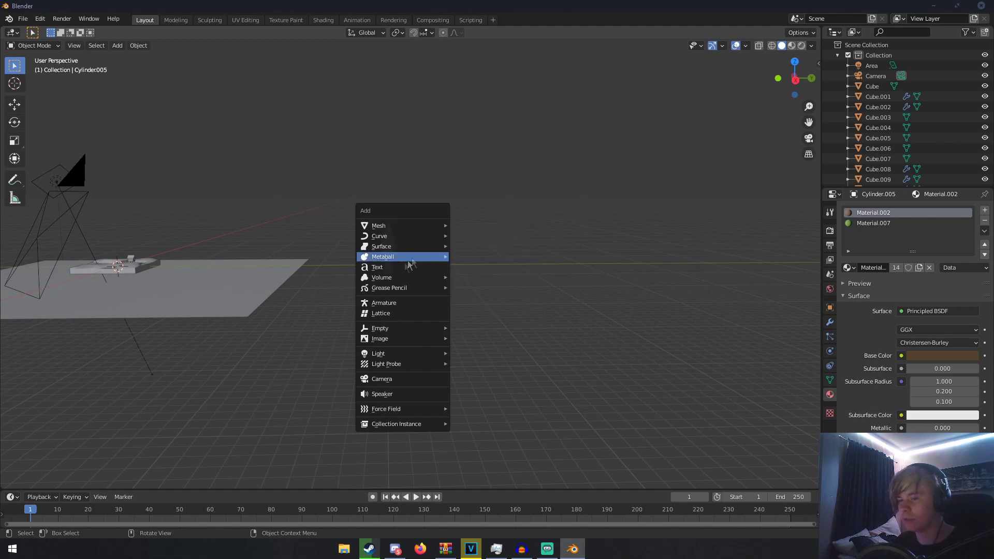
mouse_move(415, 226)
click(471, 236)
key(g)
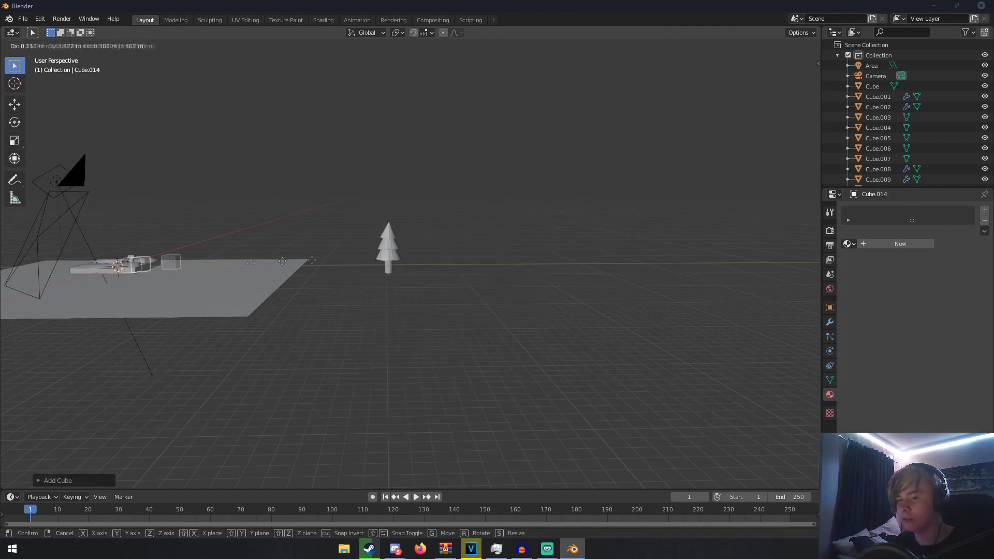
click(518, 261)
- Reduce the new cube to a single vertex by deleting all its other vertices in Edit Mode
scroll(579, 275, up, 6)
key(Tab)
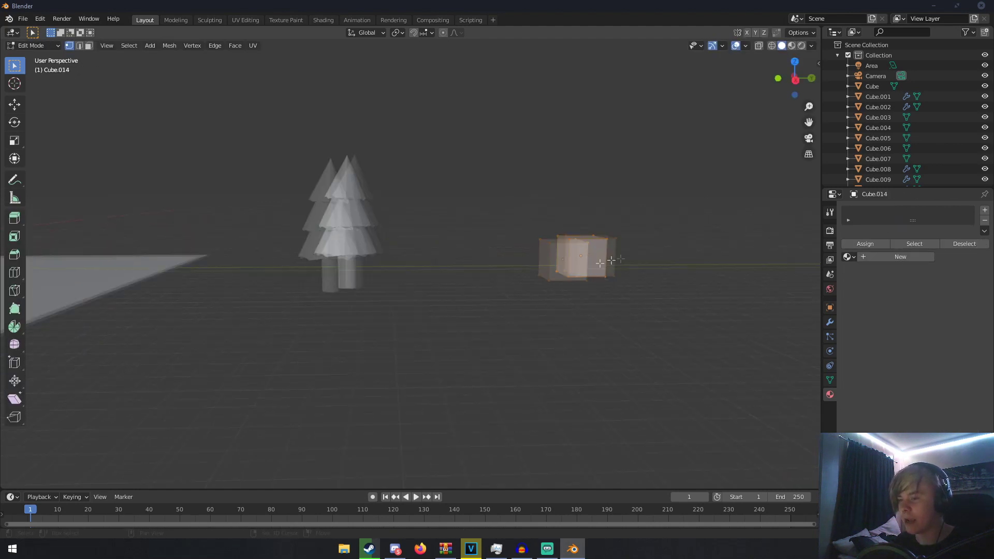
shift+middle_drag(611, 261, 505, 296)
middle_drag(506, 297, 505, 306)
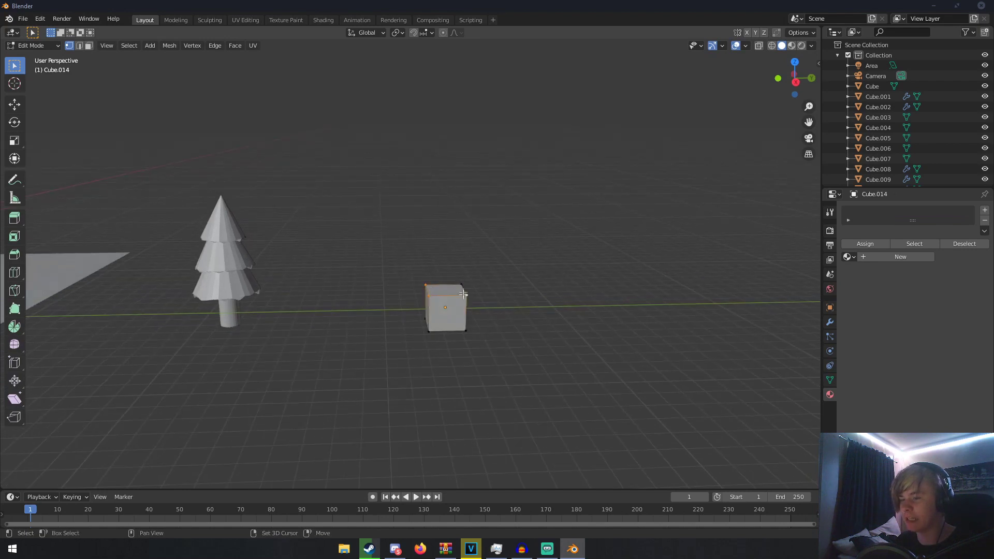
middle_drag(467, 331, 453, 280)
key(x)
click(370, 280)
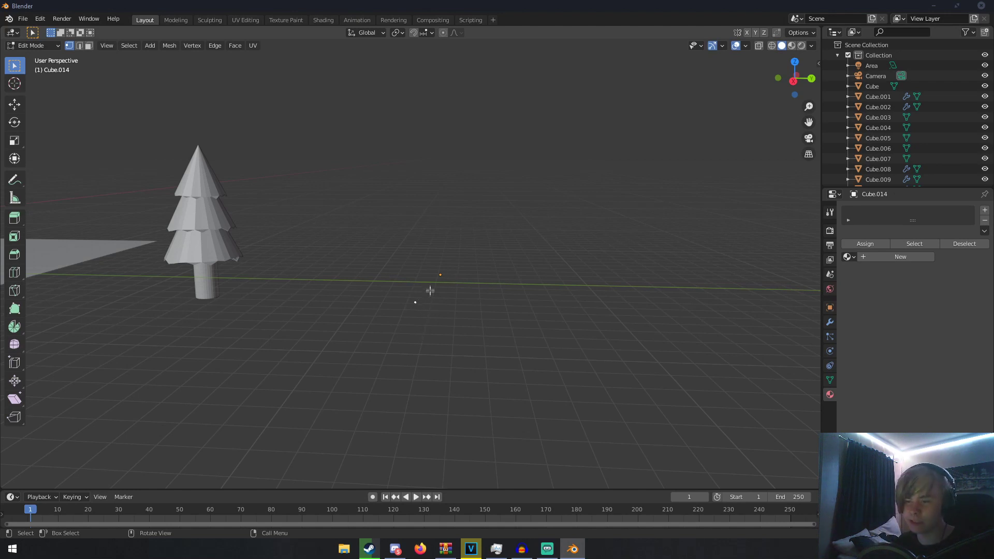
- Extrude the remaining vertex upward in two slightly bent segments to outline the trunk of a bare tree
key(e)
click(434, 248)
middle_drag(434, 249, 461, 231)
key(g)
click(379, 238)
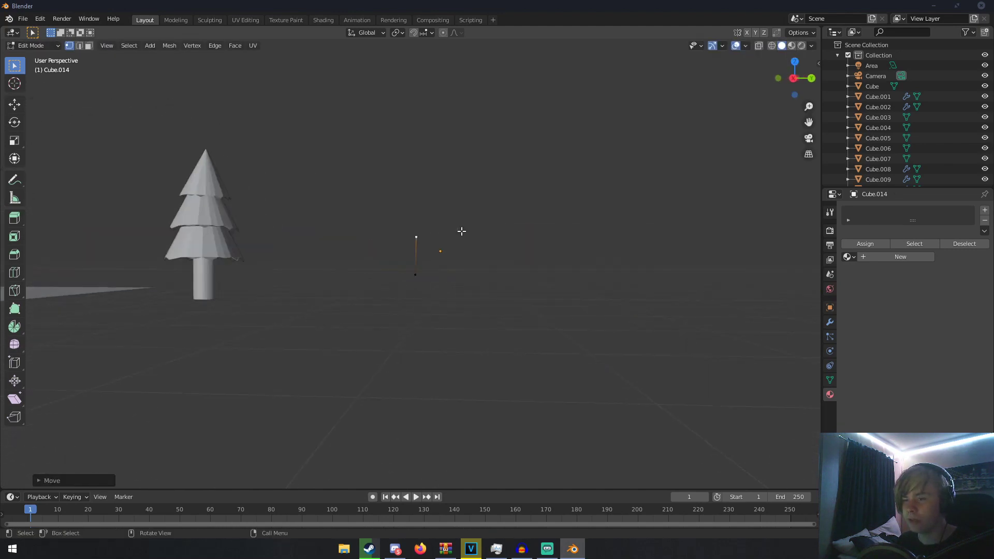
key(e)
click(473, 189)
- Extrude a branch from the trunk's upper vertex toward the pine tree, forking it into two short twigs
key(e)
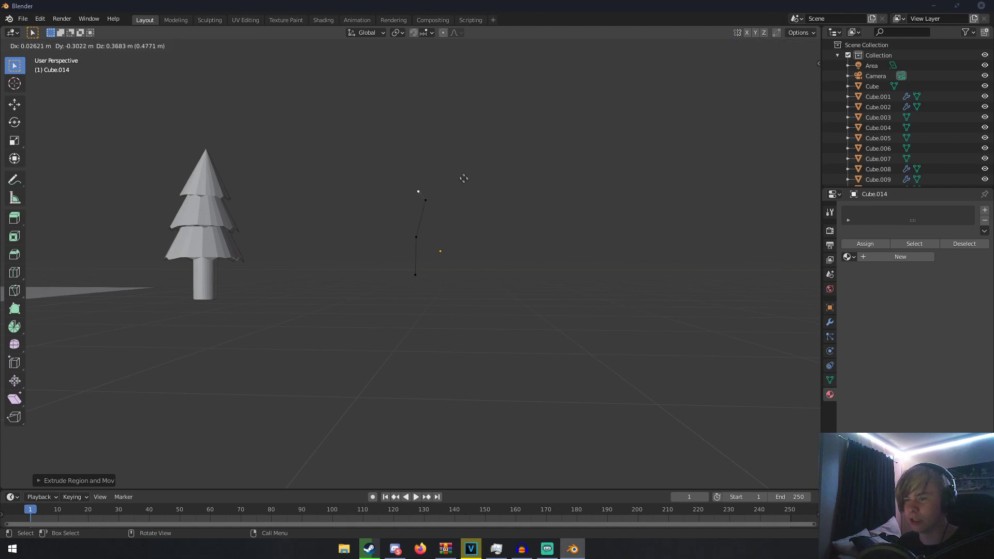
click(455, 161)
key(e)
click(433, 164)
middle_drag(433, 164, 385, 180)
key(e)
click(376, 172)
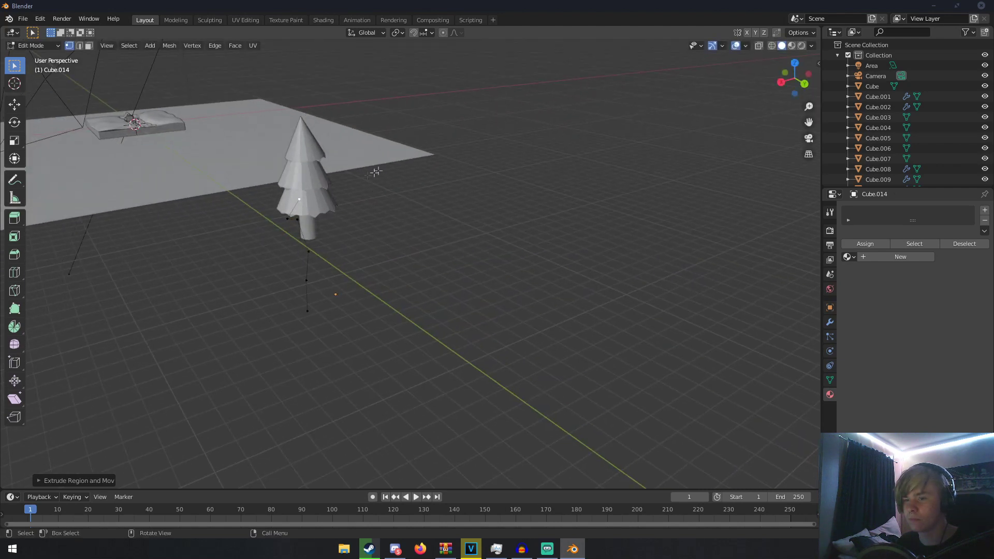
click(285, 219)
key(e)
click(276, 214)
key(e)
click(254, 211)
- Extrude further branch segments from the bare tree's upper vertices, angling them away from the first branch
middle_drag(309, 213, 362, 213)
key(e)
click(372, 204)
click(387, 247)
key(e)
click(399, 216)
key(e)
click(393, 202)
key(e)
click(416, 174)
- Extrude the remaining twigs of the bare tree's crown in different directions and return to Object Mode
middle_drag(413, 183, 331, 189)
key(e)
click(308, 187)
key(e)
click(317, 170)
key(e)
click(267, 206)
middle_drag(266, 207, 351, 277)
key(e)
click(431, 219)
key(Tab)
key(Tab)
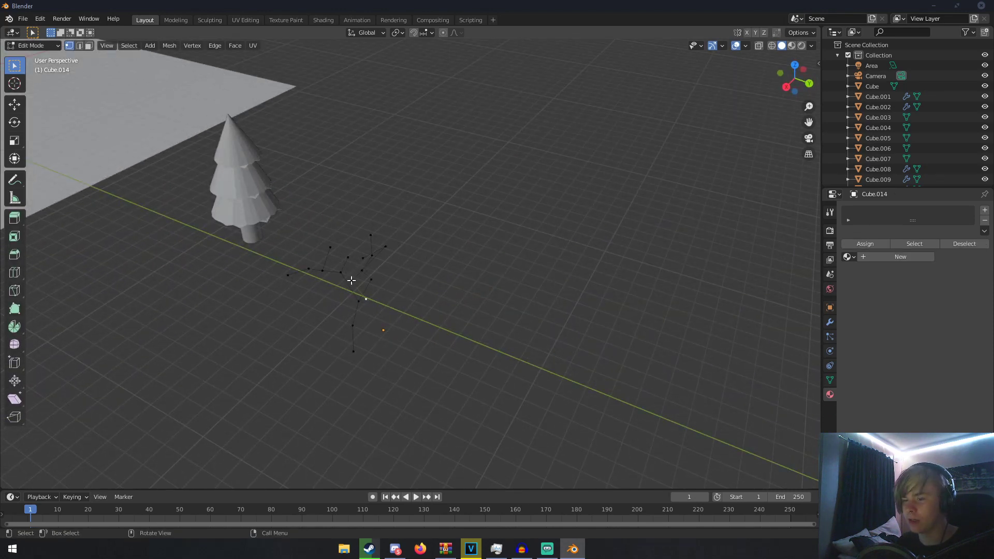
middle_drag(374, 324, 504, 284)
key(Tab)
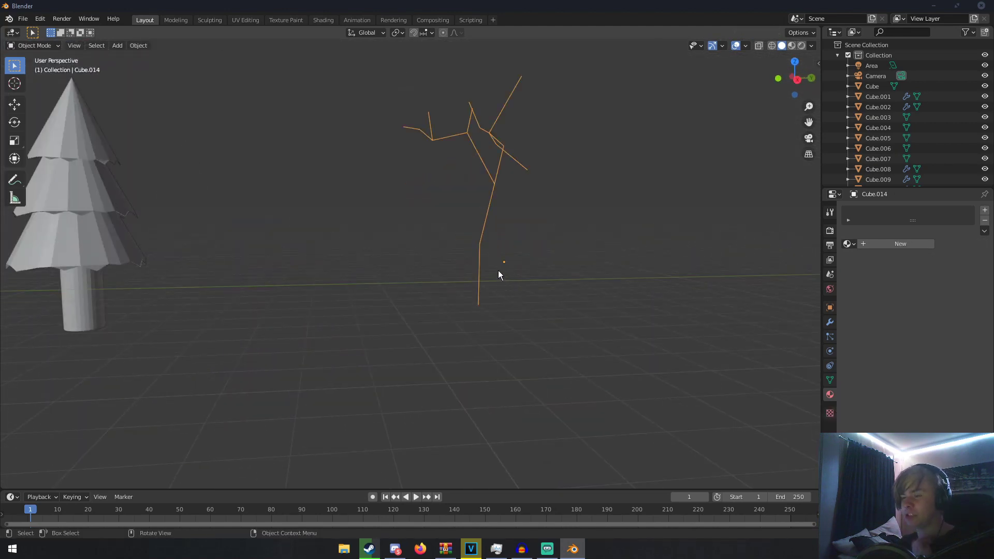
- Add a Skin modifier to the branching edge skeleton to give the bare tree thickness
click(830, 322)
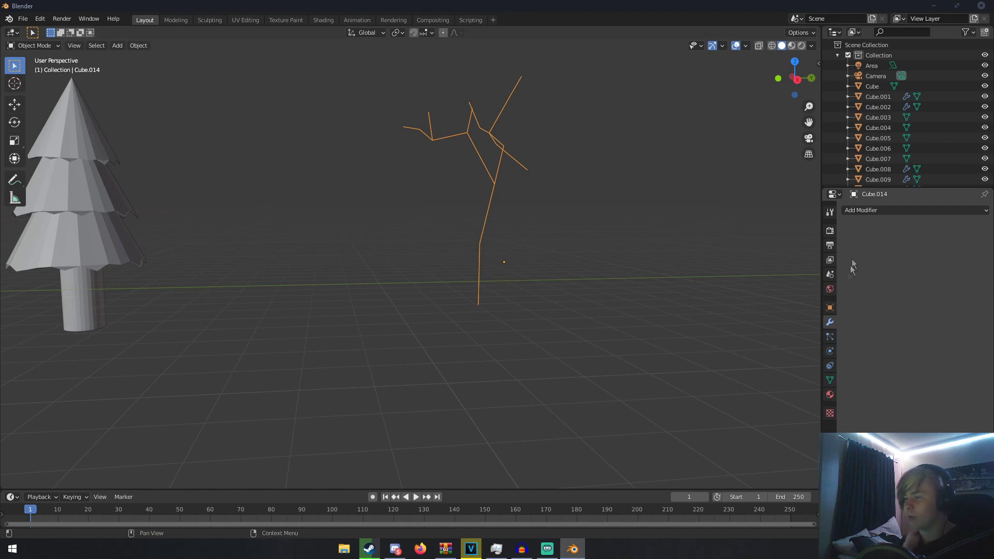
click(861, 210)
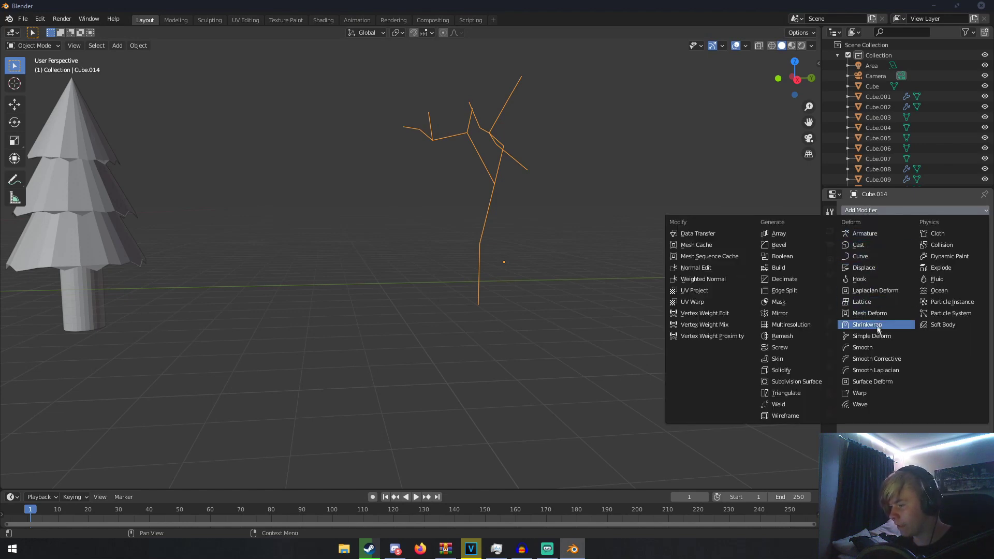
click(794, 357)
middle_drag(666, 297, 552, 297)
scroll(554, 301, up, 4)
scroll(541, 241, down, 6)
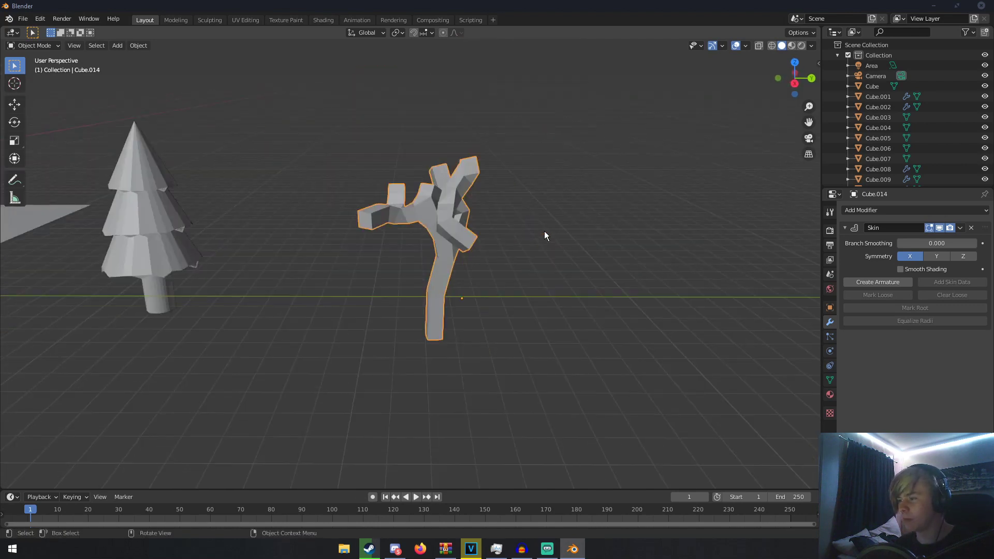
scroll(592, 283, up, 2)
- Shrink the skin radius at the tip of the branch nearest the pine tree and at its adjoining vertex
key(z)
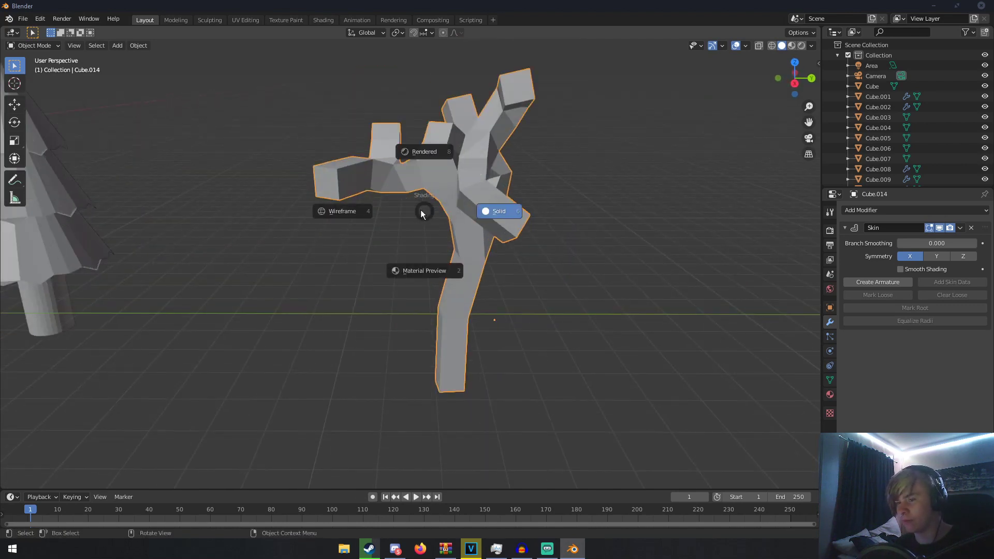
click(393, 211)
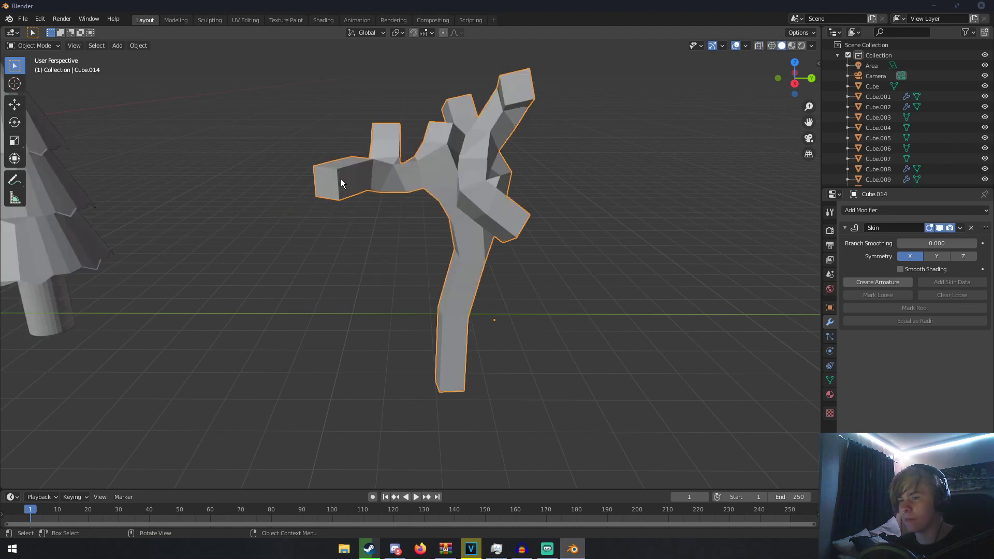
key(ctrl+a)
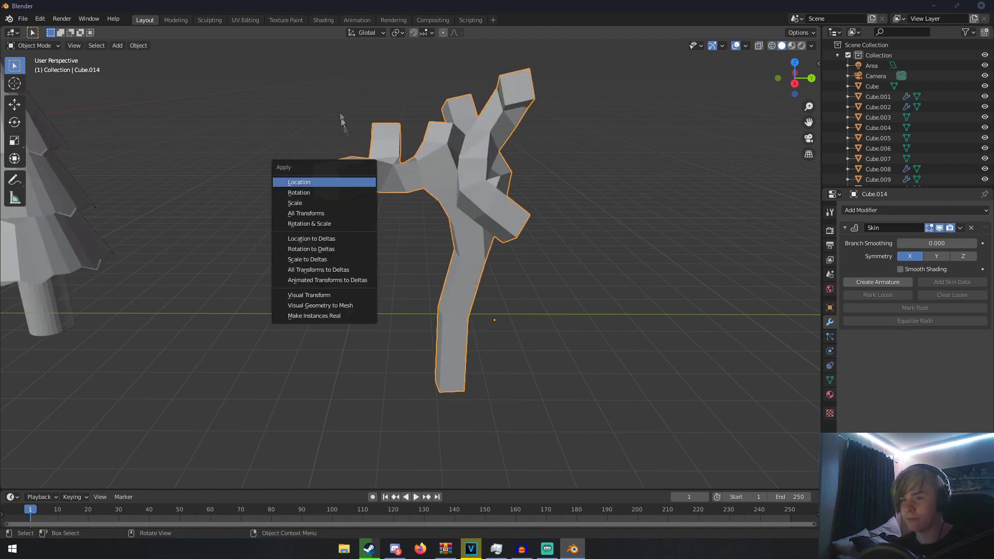
key(Tab)
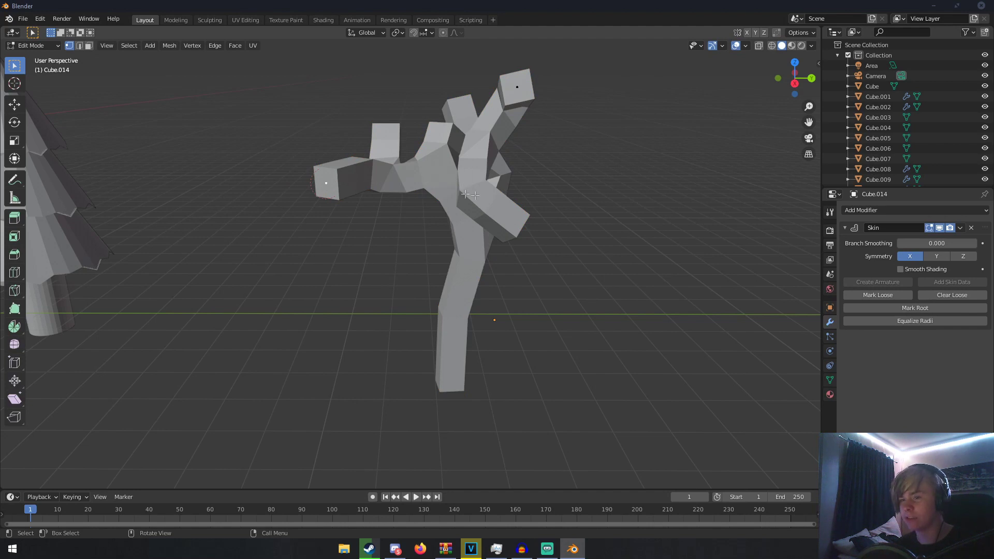
key(ctrl+a)
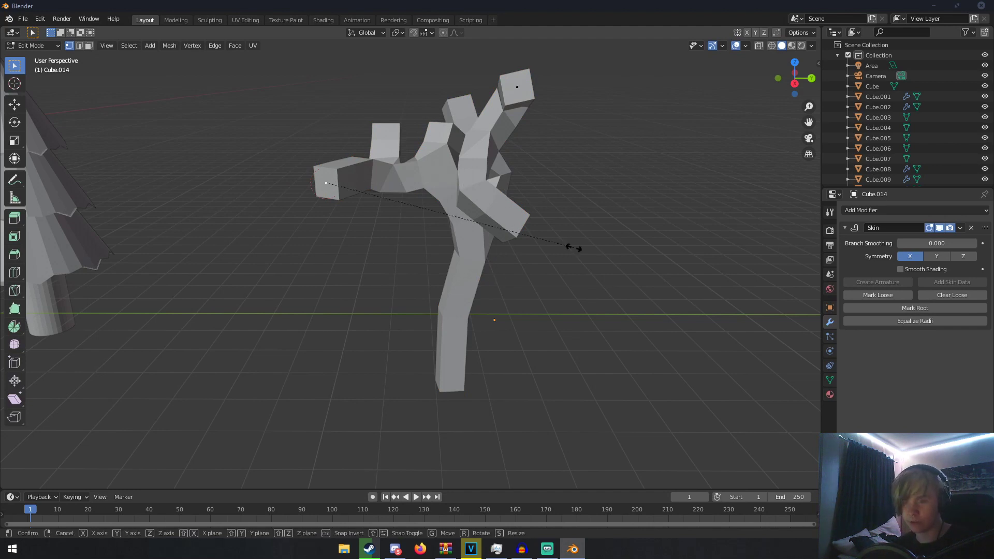
click(386, 179)
key(ctrl+a)
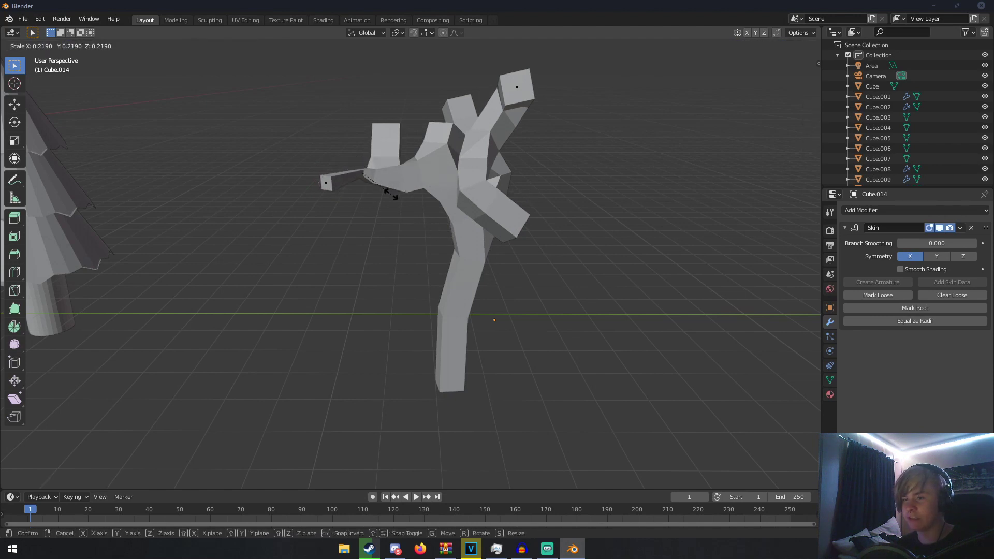
click(393, 194)
click(334, 181)
key(ctrl+a)
click(373, 192)
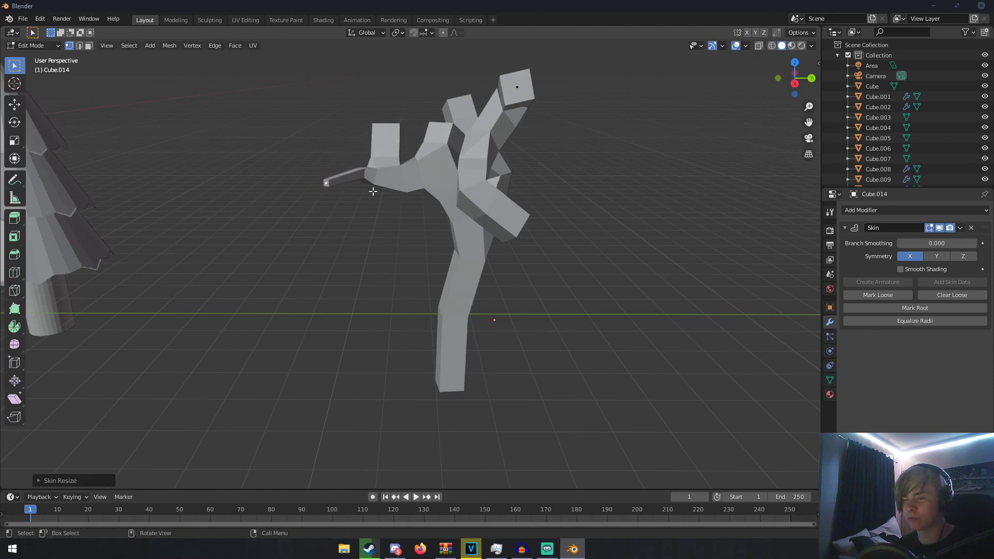
- Switch to Wireframe shading and shrink the skin radius at the tip of that branch's upright twig
key(z)
click(376, 199)
middle_drag(487, 213, 431, 195)
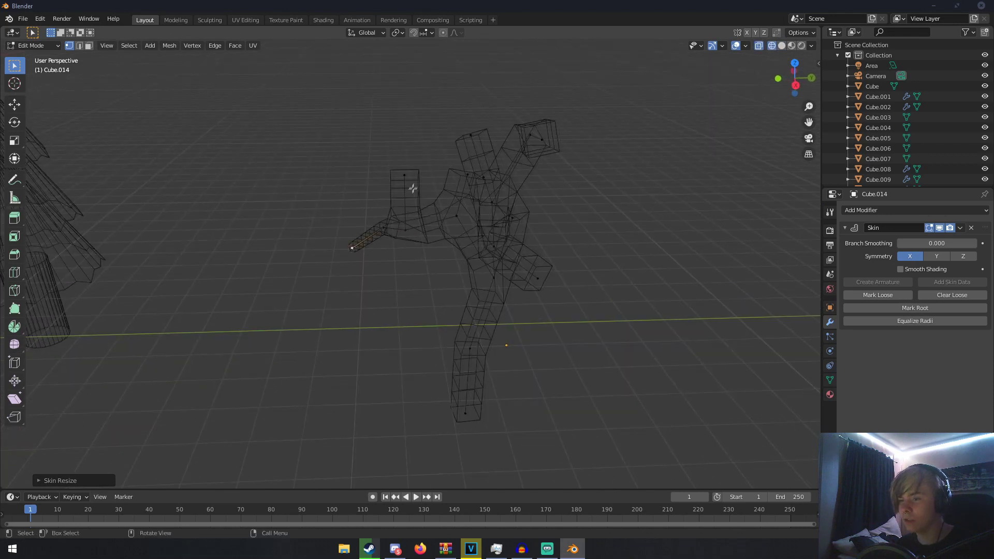
click(410, 226)
middle_drag(410, 226, 476, 239)
key(z)
key(Escape)
key(ctrl+z)
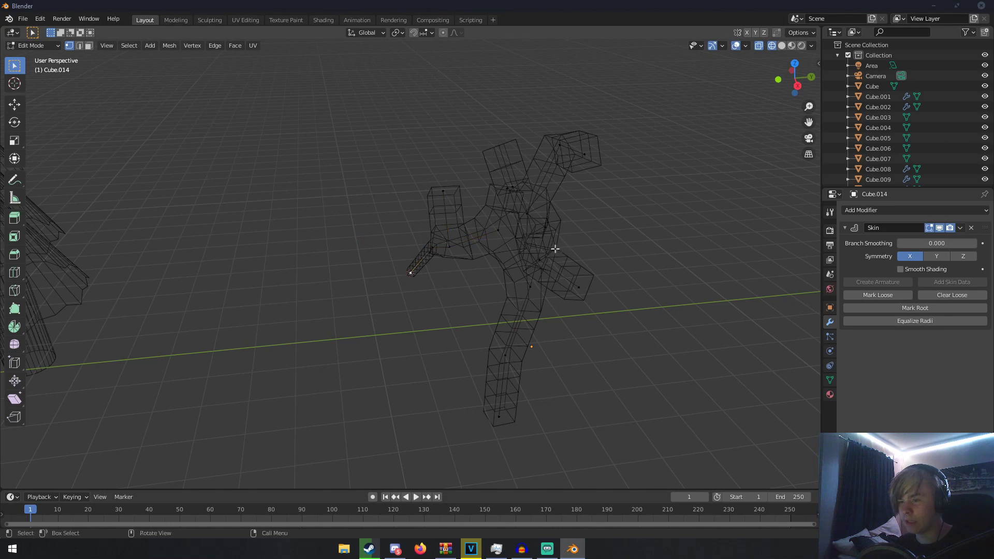
key(ctrl+a)
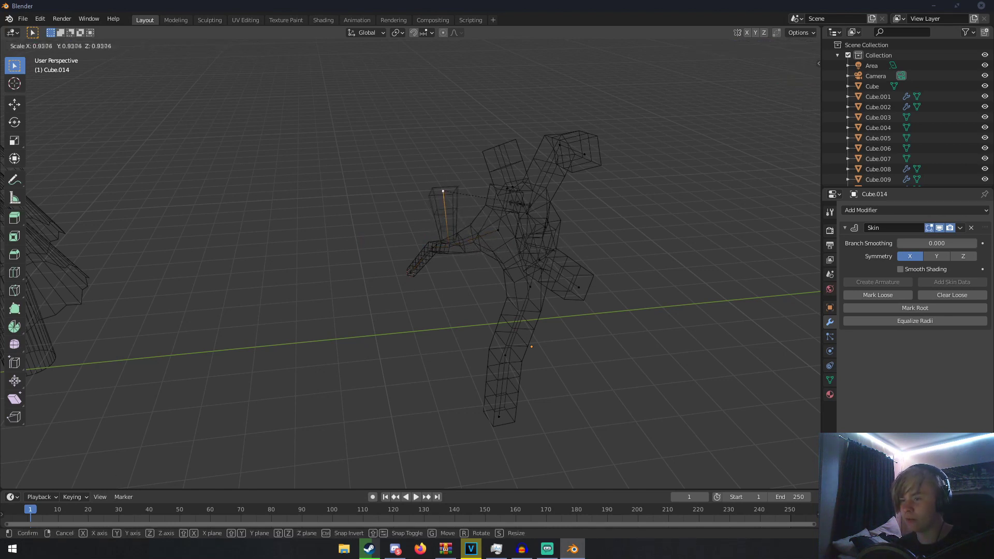
click(454, 202)
- Reduce the skin radius at the fork vertex where the upright twig meets the branch
click(454, 243)
middle_drag(497, 247, 484, 238)
key(ctrl+a)
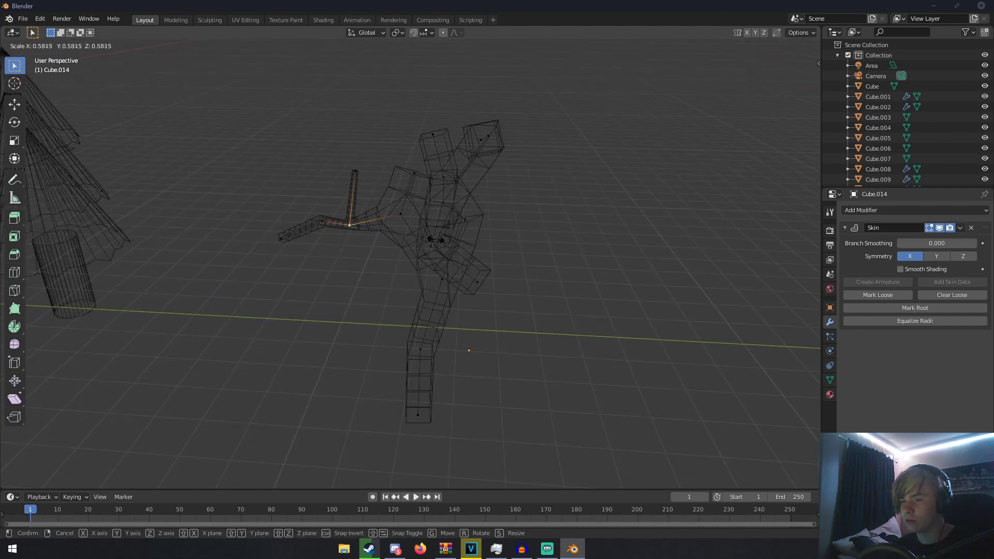
click(437, 240)
- Shrink the skin radius at the trunk's middle vertex and resize the base vertex so the trunk tapers upward from a wider base
middle_drag(443, 320, 428, 348)
click(428, 354)
key(ctrl+a)
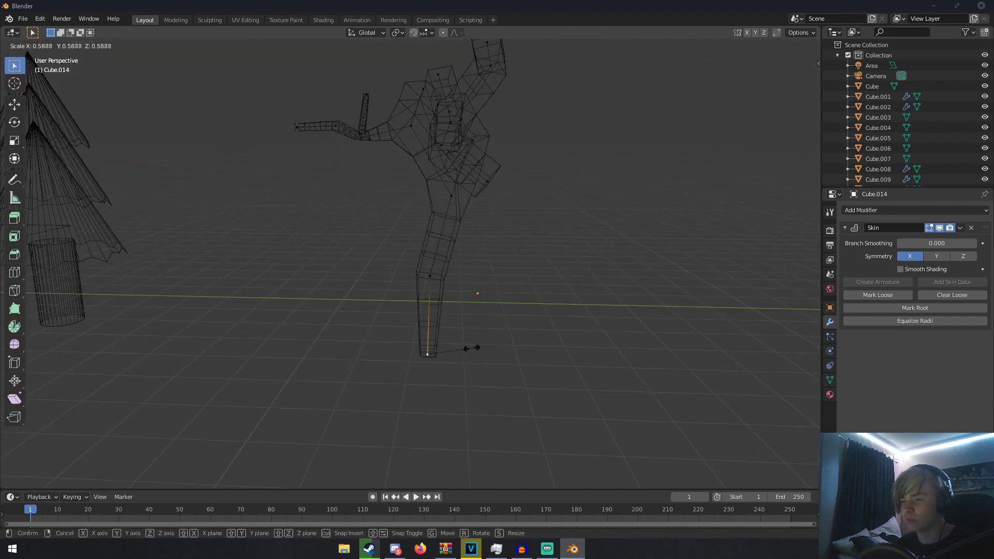
click(451, 350)
click(430, 276)
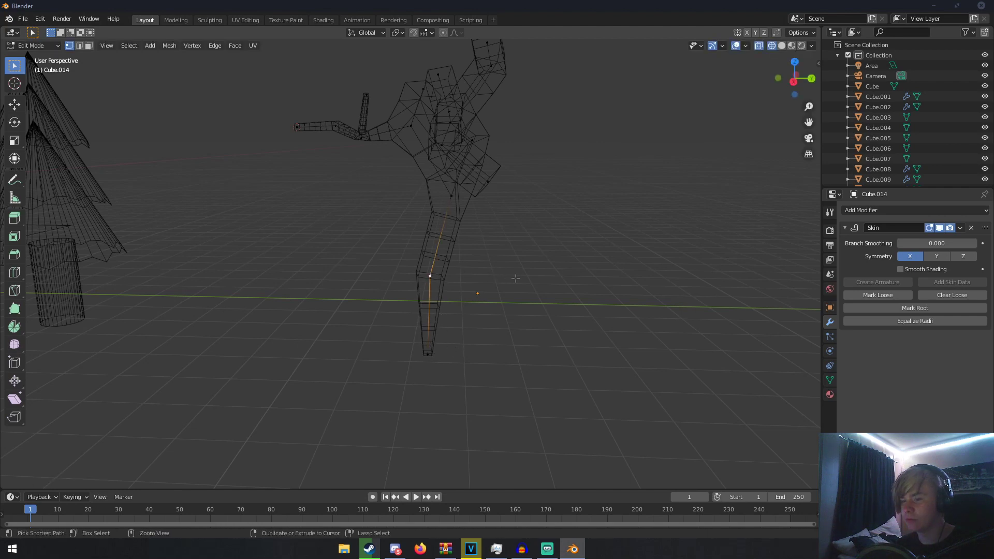
key(ctrl+a)
click(467, 281)
click(427, 355)
key(ctrl+a)
click(461, 358)
- Reduce the skin radius at the vertex where the trunk first splits into branches
click(450, 196)
key(ctrl+a)
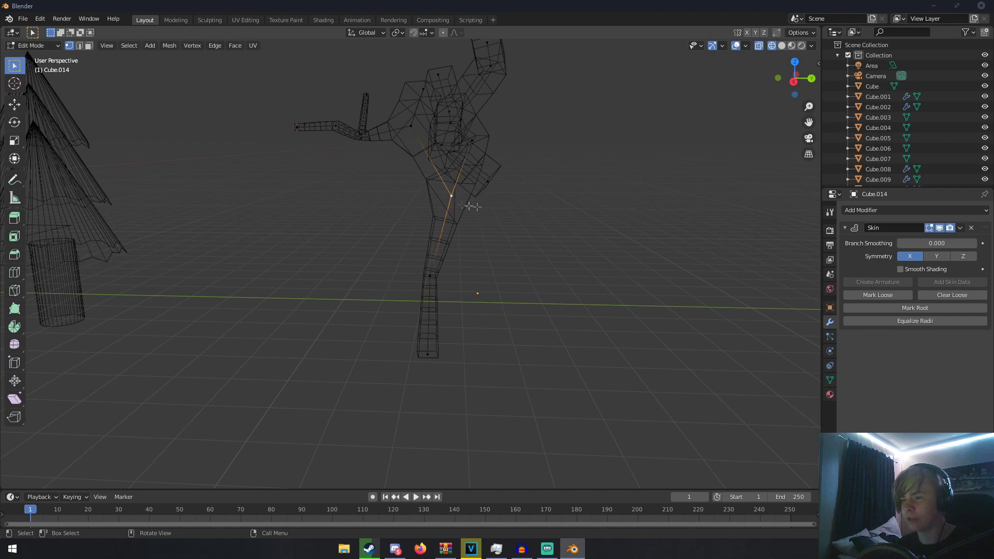
click(479, 215)
- Shrink the skin radius at the tip of the low side branch and at its adjoining vertex
middle_drag(479, 215, 543, 238)
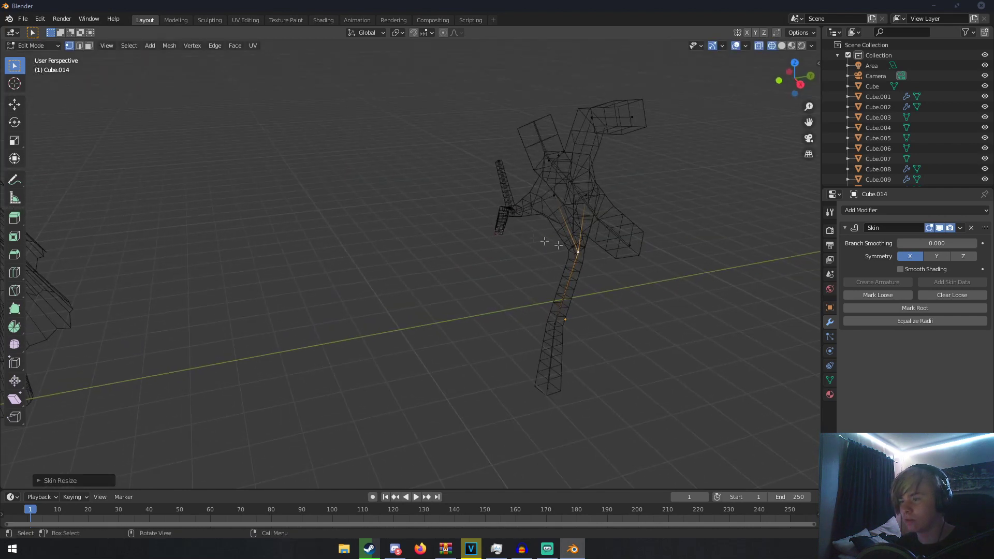
click(629, 245)
key(ctrl+a)
click(645, 252)
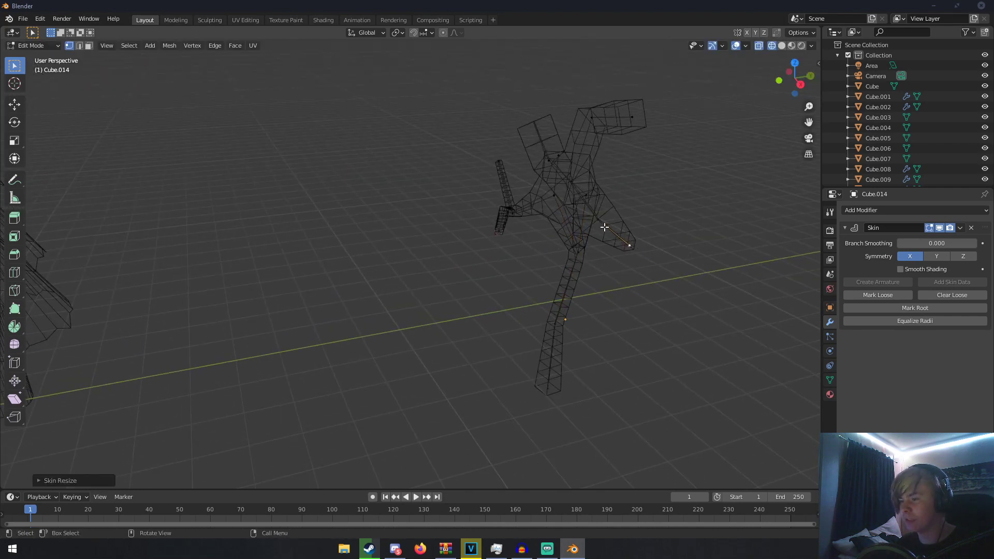
click(602, 225)
key(ctrl+a)
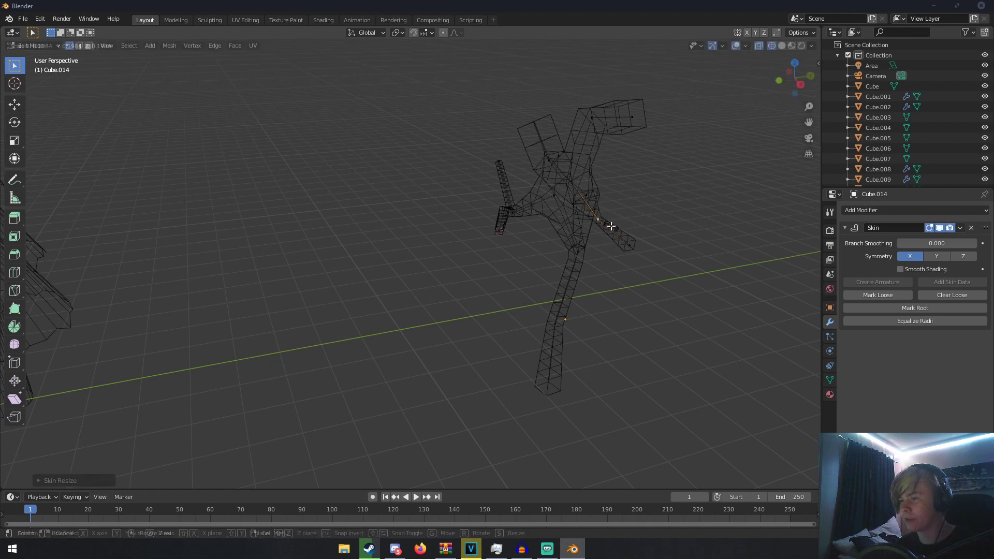
click(644, 248)
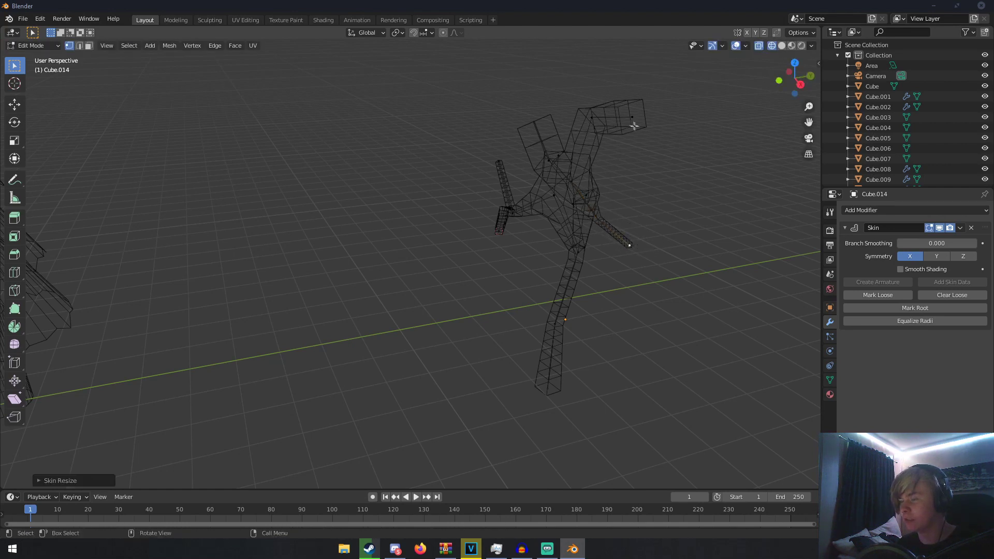
- Shrink the skin radius at the bend and at the tip of the tallest branch
middle_drag(633, 125, 684, 140)
click(643, 114)
key(ctrl+a)
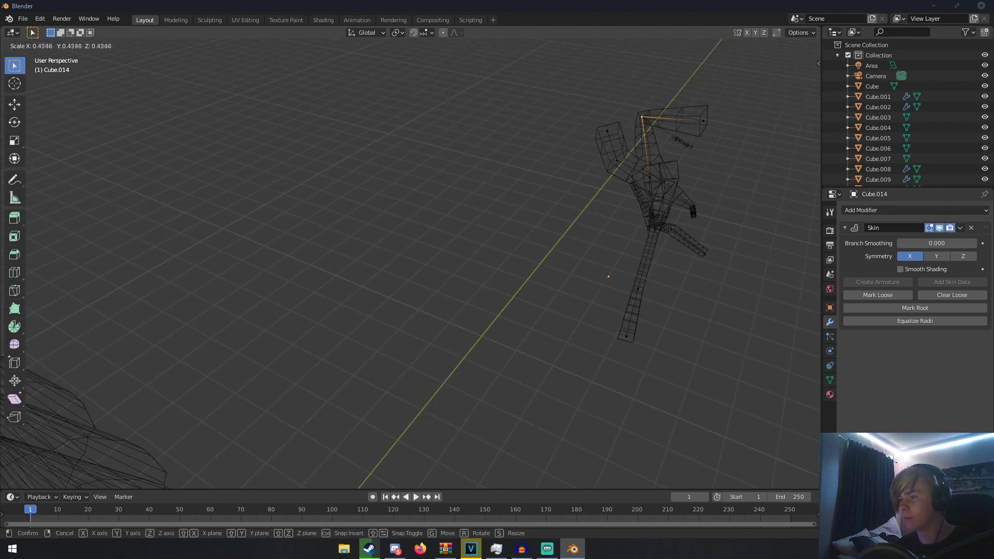
click(670, 138)
key(ctrl+a)
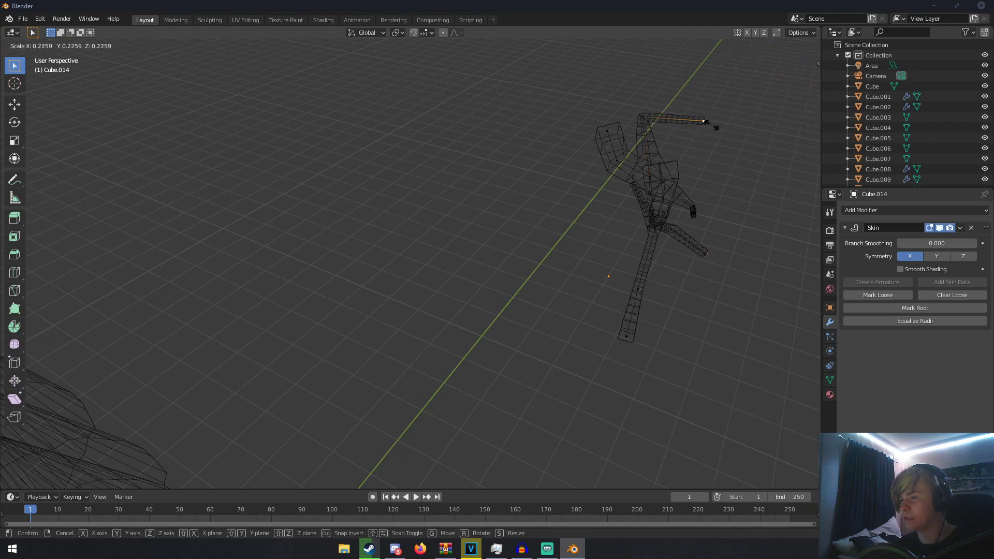
click(715, 126)
- Shrink the skin radii at the tips of the upper upright branch and the short twig nearest the main fork
middle_drag(710, 122, 478, 222)
key(ctrl+a)
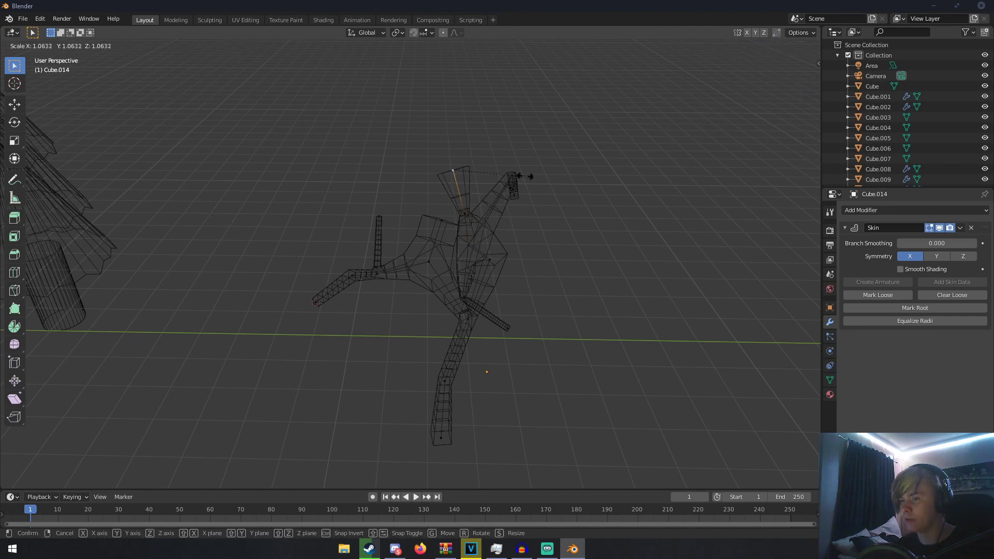
click(469, 182)
middle_drag(469, 183, 410, 179)
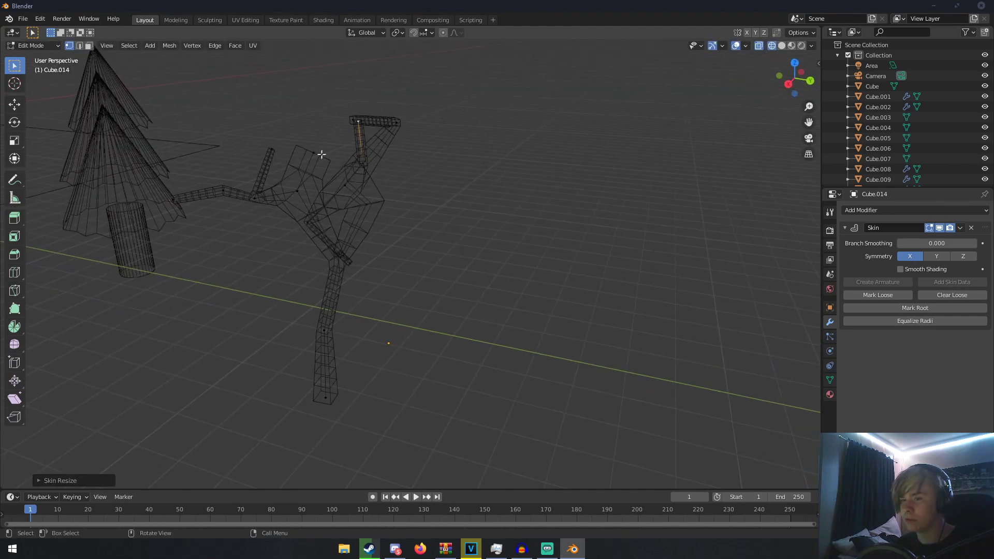
key(ctrl+a)
click(329, 157)
- Shrink the skin radius at the vertex where the short twig meets the long branch
click(299, 192)
key(s)
click(318, 201)
middle_drag(317, 199, 300, 168)
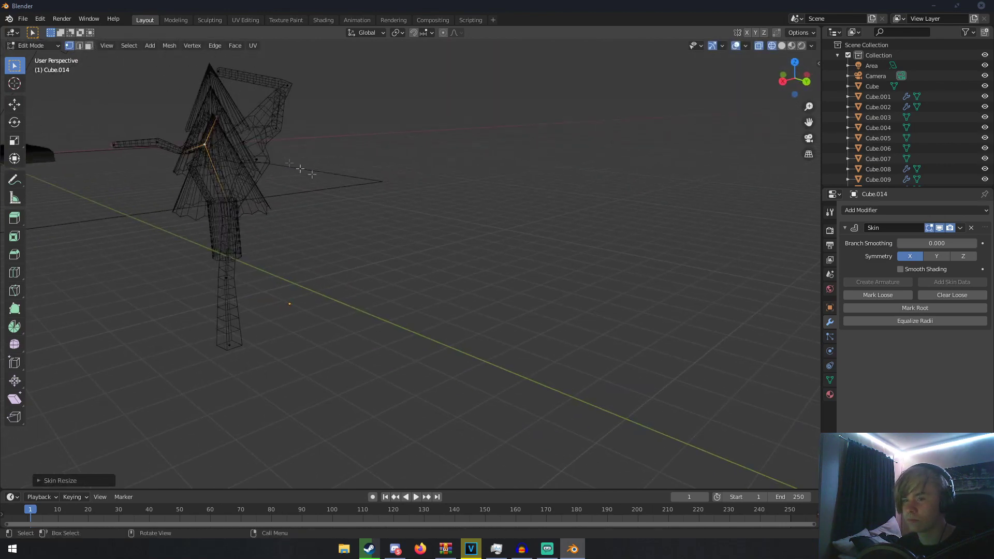
- Shrink the skin radii at the upper fork vertex and at the elbow vertex of the adjoining branch
click(245, 145)
middle_drag(246, 147, 440, 177)
key(ctrl+a)
click(377, 185)
click(373, 207)
key(ctrl+a)
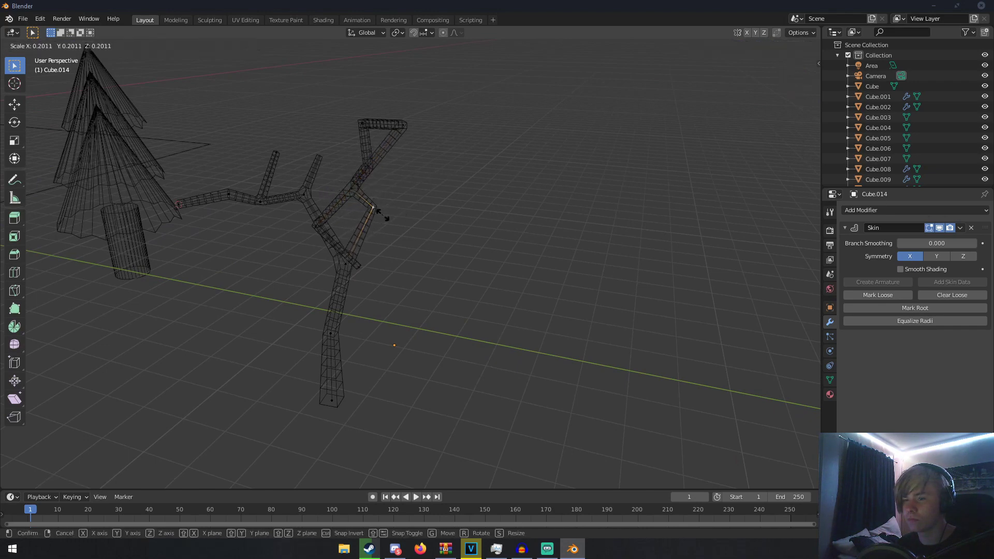
click(384, 215)
- Return to Object Mode and switch the viewport to Solid shading
key(Tab)
mouse_move(418, 220)
middle_down()
mouse_move(499, 210)
mouse_move(350, 224)
mouse_move(519, 220)
mouse_move(528, 243)
middle_up()
key(z)
click(427, 195)
scroll(499, 211, down, 4)
scroll(416, 225, up, 4)
scroll(414, 225, down, 3)
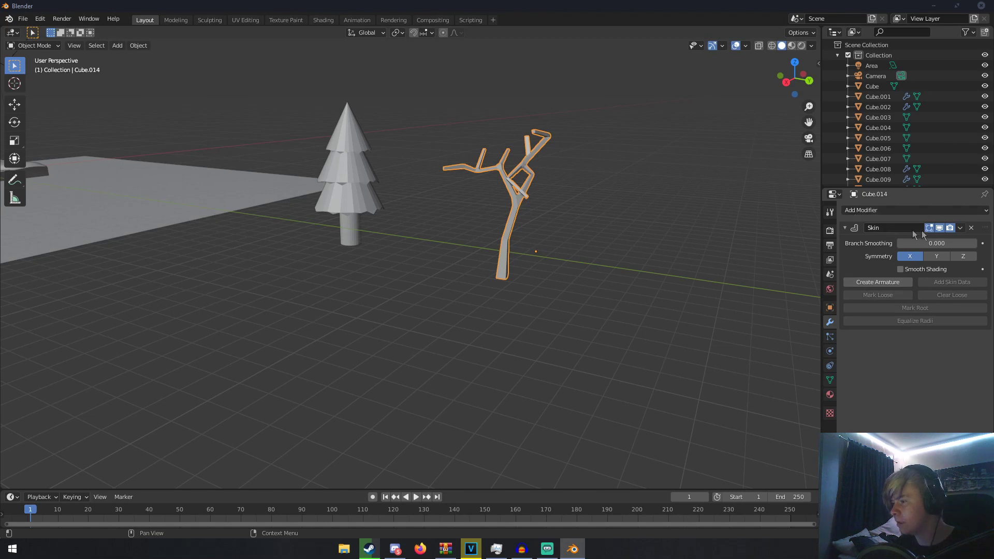
- Apply the tree's Skin modifier and add a Subdivision Surface modifier to it
click(960, 228)
click(949, 240)
click(863, 207)
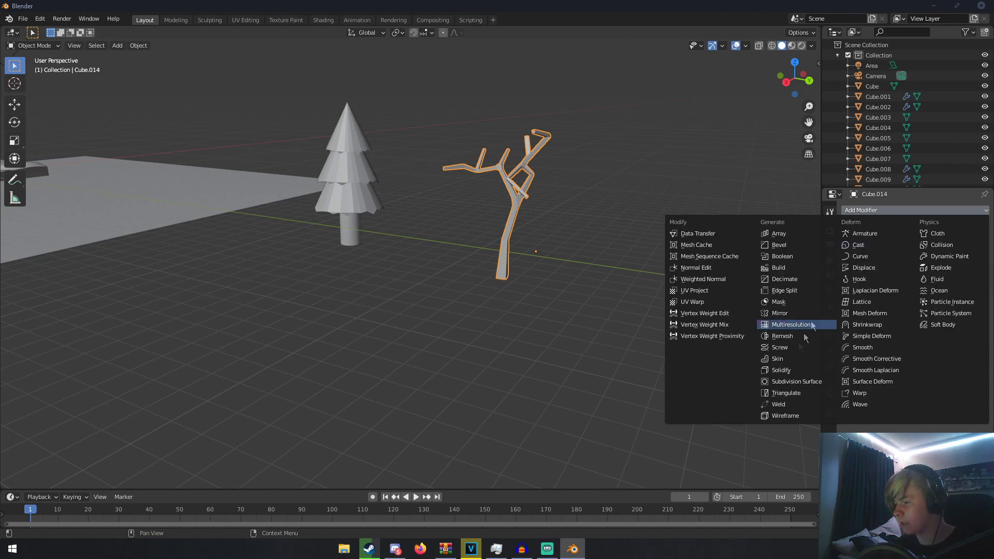
click(784, 383)
middle_drag(645, 332, 717, 343)
scroll(716, 343, up, 3)
shift+middle_drag(688, 307, 537, 358)
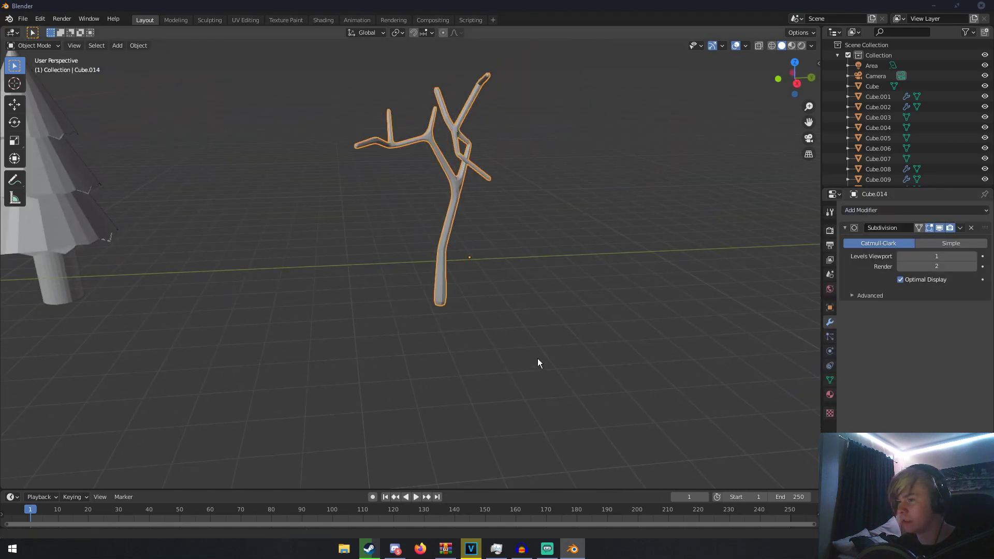
scroll(537, 358, up, 2)
middle_drag(508, 216, 433, 211)
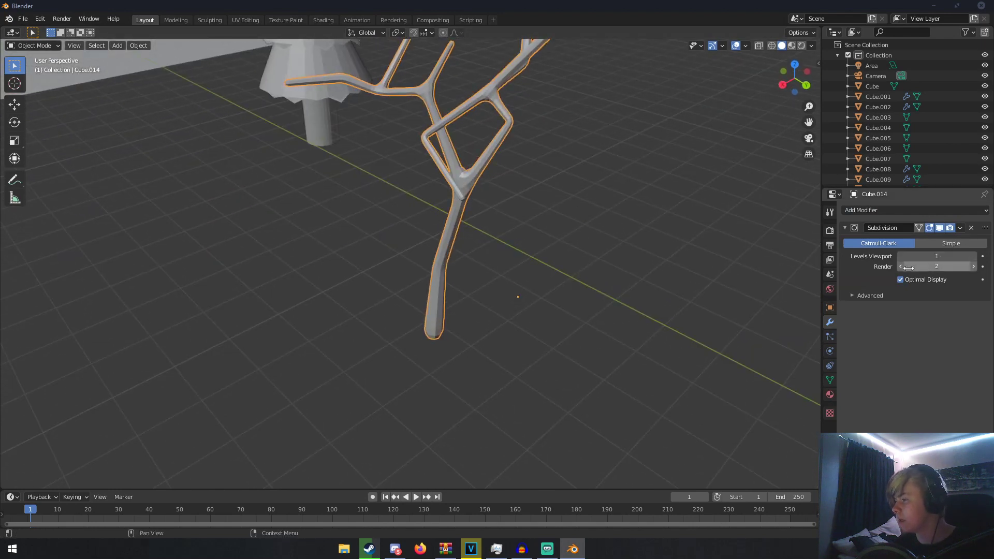
- Apply the Subdivision modifier on the branching tree and deselect the tree
click(961, 229)
click(931, 240)
middle_drag(563, 226, 590, 211)
scroll(562, 218, down, 3)
click(535, 223)
scroll(535, 223, down, 2)
- Assign the existing brown Material.002 to the branching tree
click(437, 241)
click(829, 394)
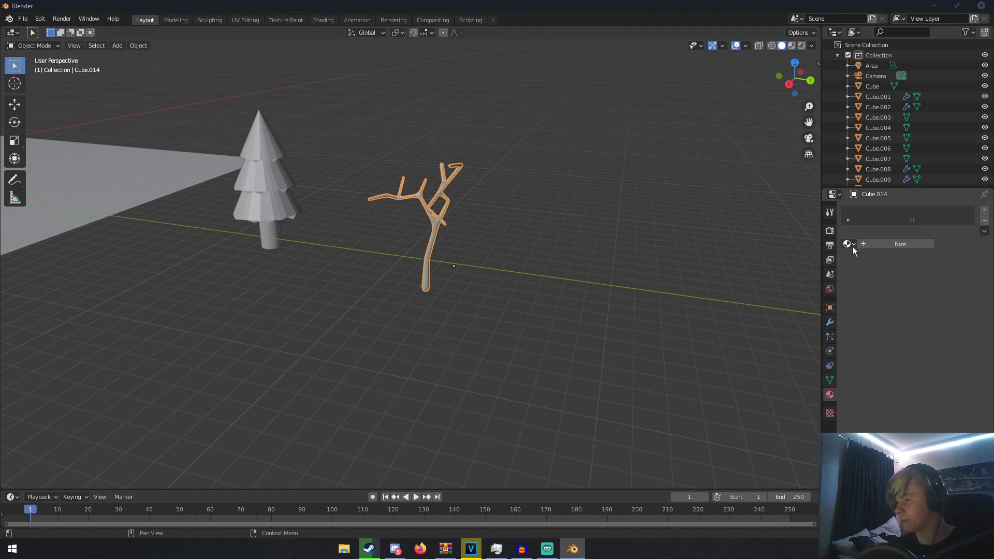
click(847, 244)
click(870, 280)
click(534, 260)
- Add an Ico Sphere and move it onto the upper branches of the bare tree
middle_drag(535, 260, 547, 259)
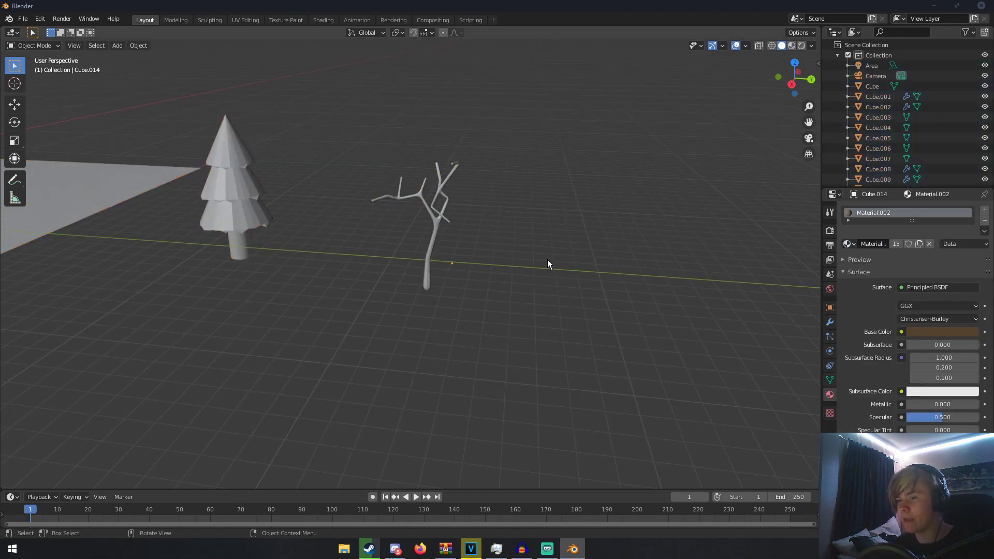
key(shift+a)
mouse_move(548, 260)
click(594, 300)
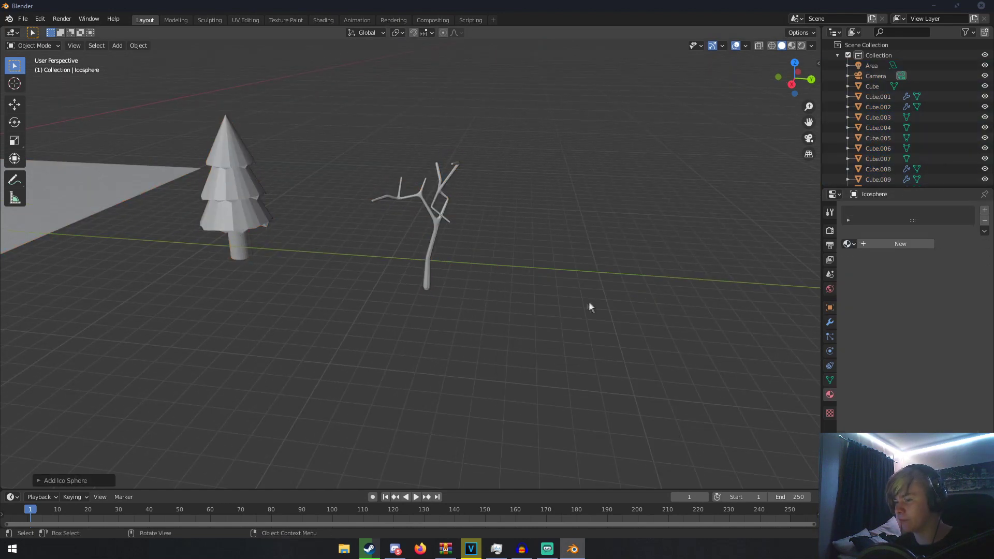
scroll(357, 305, down, 7)
key(g)
click(641, 304)
middle_drag(582, 284, 517, 272)
key(g)
click(497, 247)
scroll(479, 234, up, 3)
scroll(561, 243, up, 3)
scroll(509, 283, up, 2)
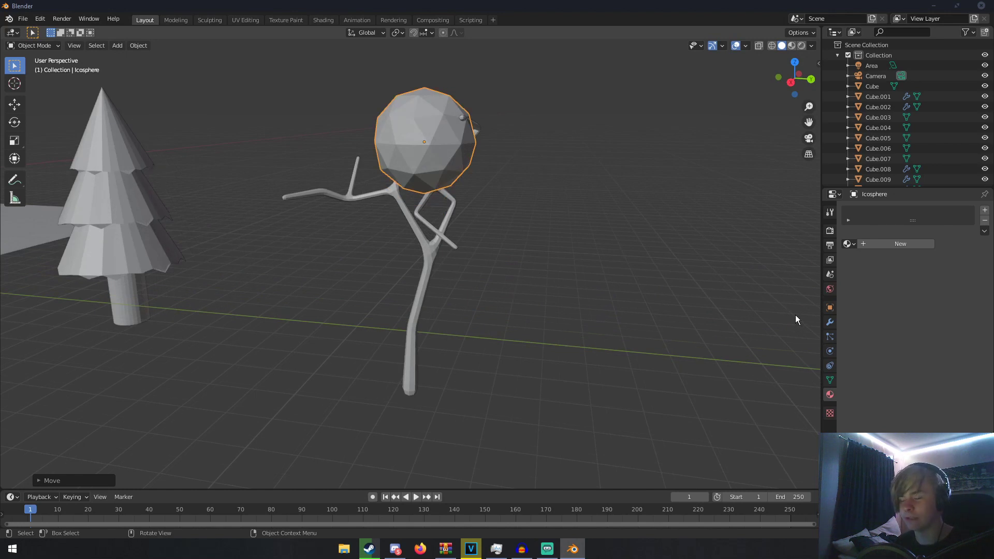
- Add a Decimate modifier to the Ico Sphere and set its ratio to 0.3782
click(831, 321)
click(870, 210)
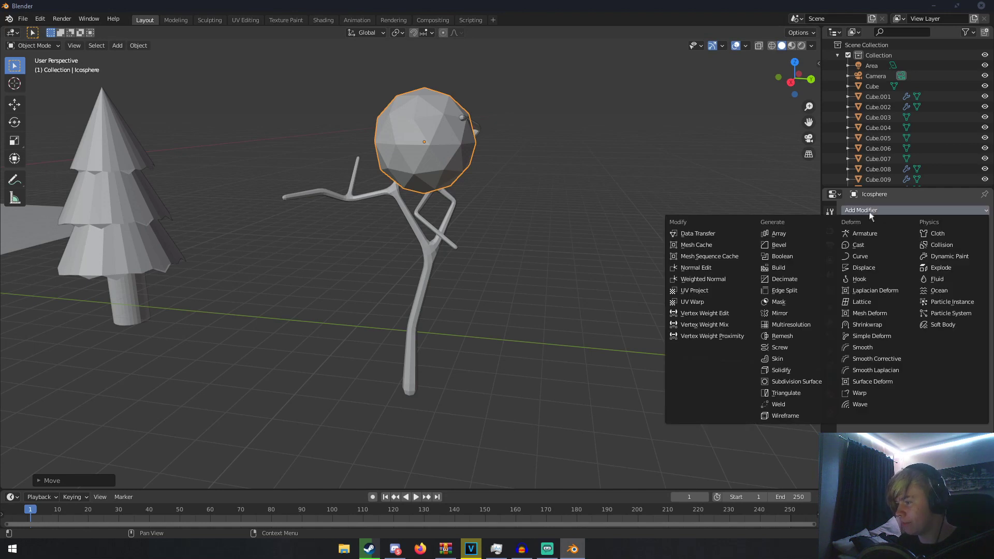
click(790, 280)
drag(971, 257, 927, 256)
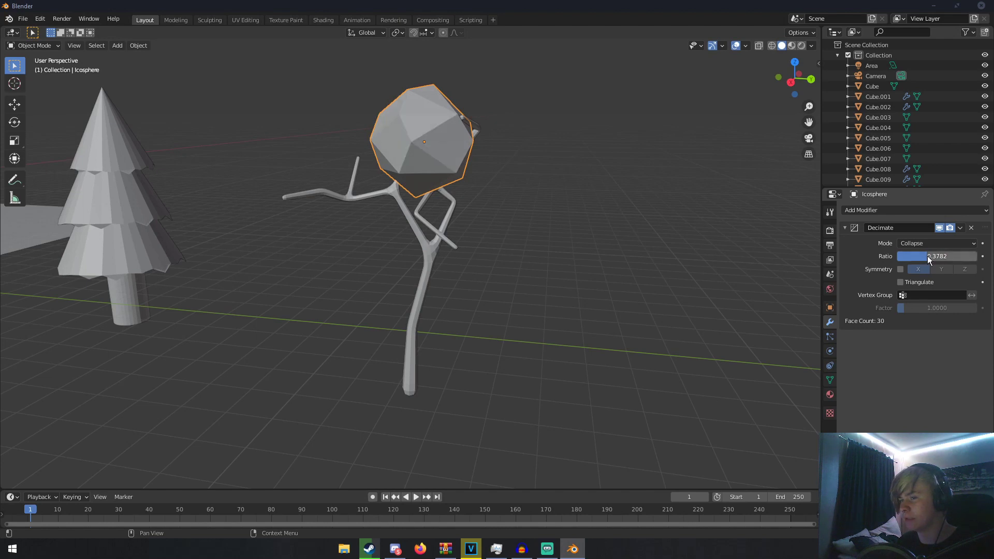
- Scale the sphere along Y, resize it overall and position it as a foliage clump on the tallest branch
key(s)
key(y)
click(708, 164)
key(s)
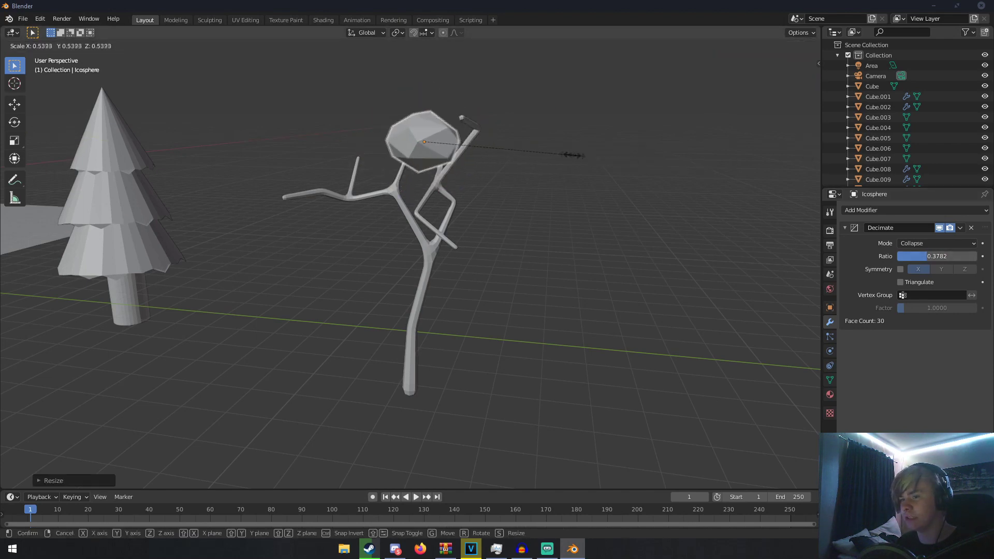
click(562, 147)
key(g)
click(599, 125)
middle_drag(599, 127, 657, 116)
key(s)
click(672, 126)
- Duplicate the foliage clump and place the copy at the end of the low side branch
key(shift+d)
click(661, 242)
middle_drag(661, 242, 685, 229)
key(g)
click(739, 241)
- Duplicate the low foliage clump, place the copy just above it and scale it down
key(shift+d)
click(668, 199)
key(s)
click(613, 190)
- Duplicate the small clump, raise the copy to the middle of the crown and enlarge it
key(shift+d)
click(590, 162)
middle_drag(590, 162, 641, 163)
key(g)
click(556, 90)
middle_drag(556, 91, 664, 118)
key(s)
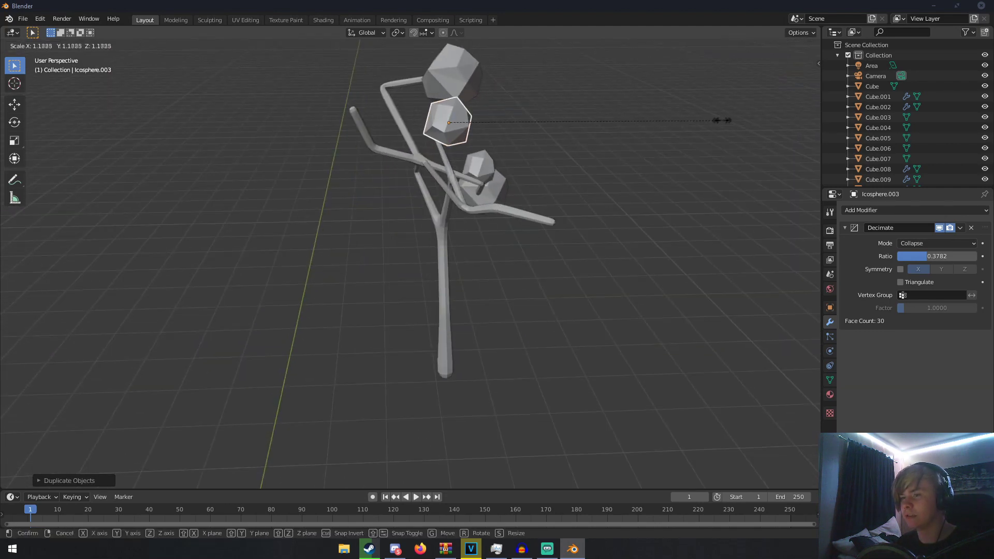
click(715, 119)
- Move the enlarged clump onto the tip of the short twig nearest the main fork
middle_drag(650, 220, 677, 222)
scroll(676, 223, down, 1)
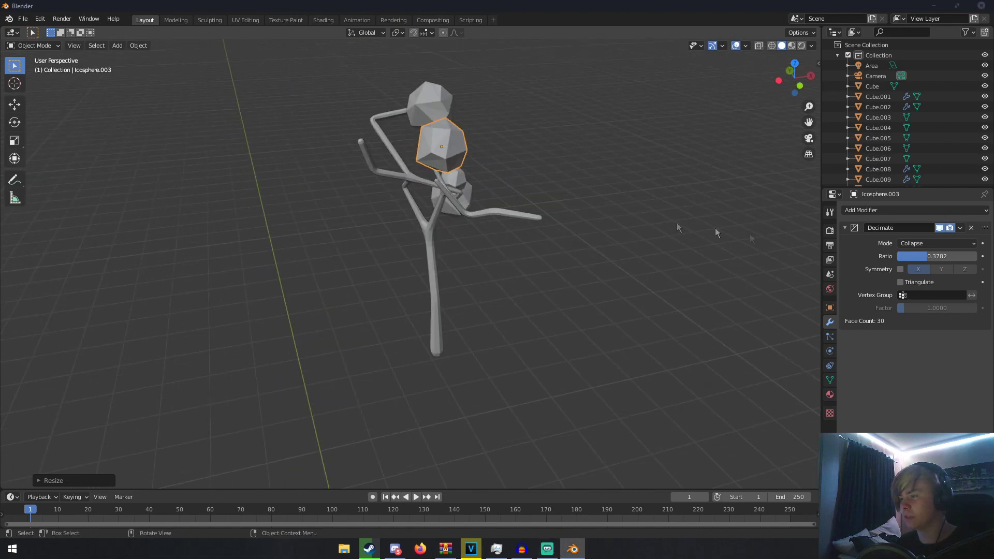
middle_drag(463, 167, 513, 156)
key(g)
click(547, 165)
- Duplicate that clump, then resize, rotate and position the copy on the long branch's upright twig
key(shift+d)
click(331, 152)
key(s)
click(481, 158)
key(r)
key(r)
click(440, 174)
middle_drag(440, 174, 713, 250)
key(g)
click(495, 190)
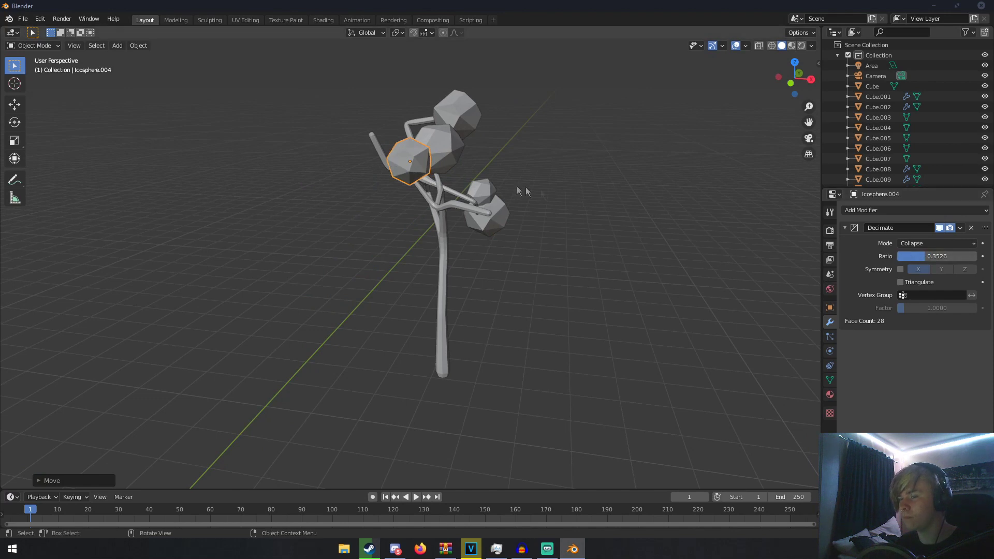
- Duplicate the clump to the long branch's end near the pine, enlarge it and set its Decimate ratio to 0.5513
middle_drag(521, 193, 363, 183)
key(shift+d)
click(313, 212)
middle_drag(313, 213, 372, 216)
key(g)
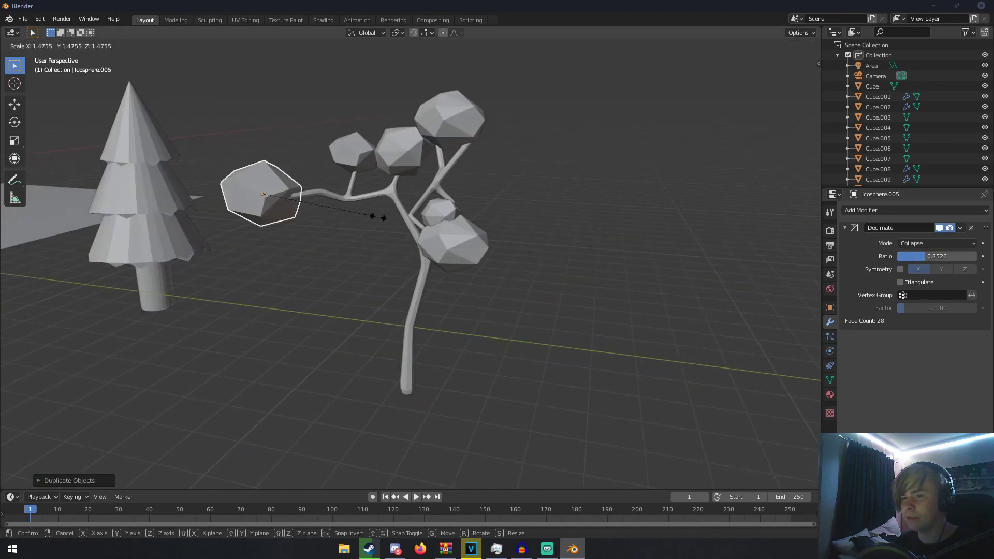
click(391, 215)
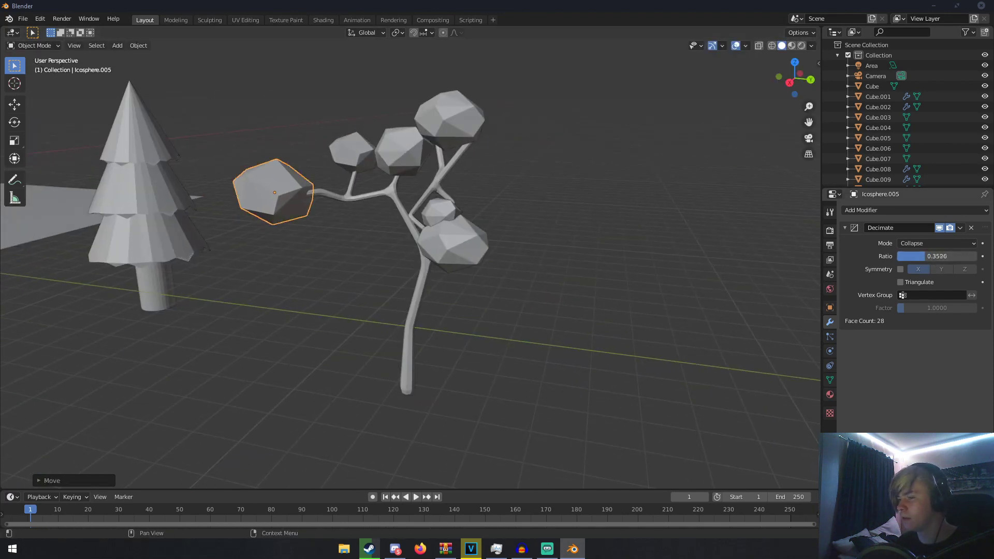
drag(937, 256, 948, 255)
- Duplicate the large end clump, then move, rotate and shrink the copy onto the remaining bare upper branch
middle_drag(538, 220, 433, 214)
key(shift+d)
click(547, 174)
middle_drag(771, 178, 689, 175)
key(g)
click(516, 165)
middle_drag(482, 159, 521, 185)
key(r)
key(r)
click(537, 114)
key(s)
click(539, 125)
middle_drag(546, 128, 657, 122)
scroll(637, 258, down, 4)
middle_drag(637, 258, 468, 228)
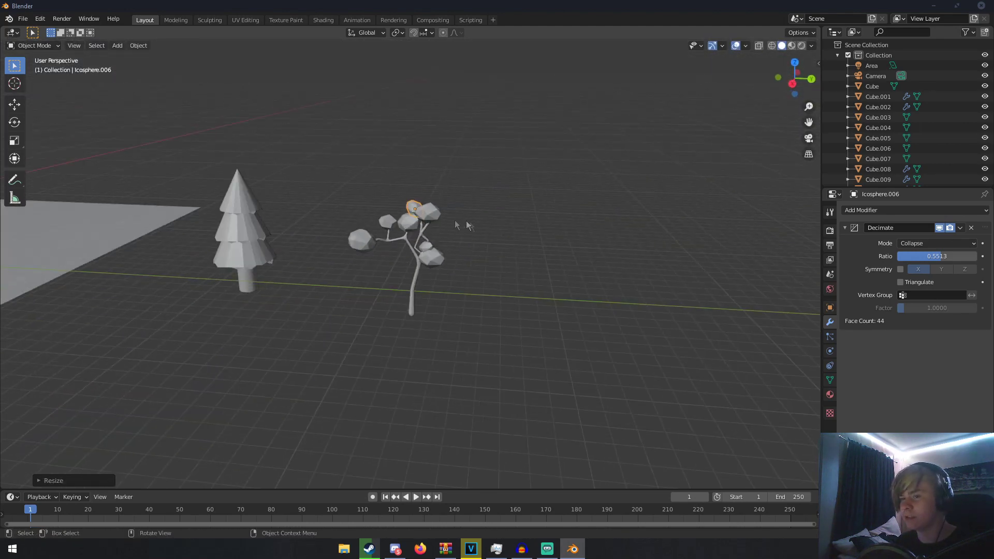
scroll(435, 228, up, 2)
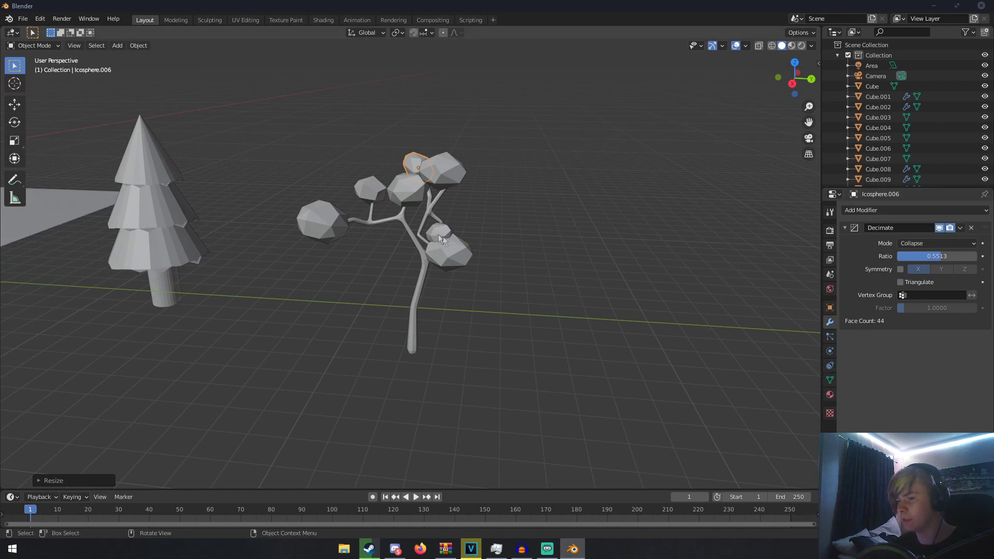
- Assign the existing green Material.007 to the newest foliage clump
click(830, 394)
click(849, 244)
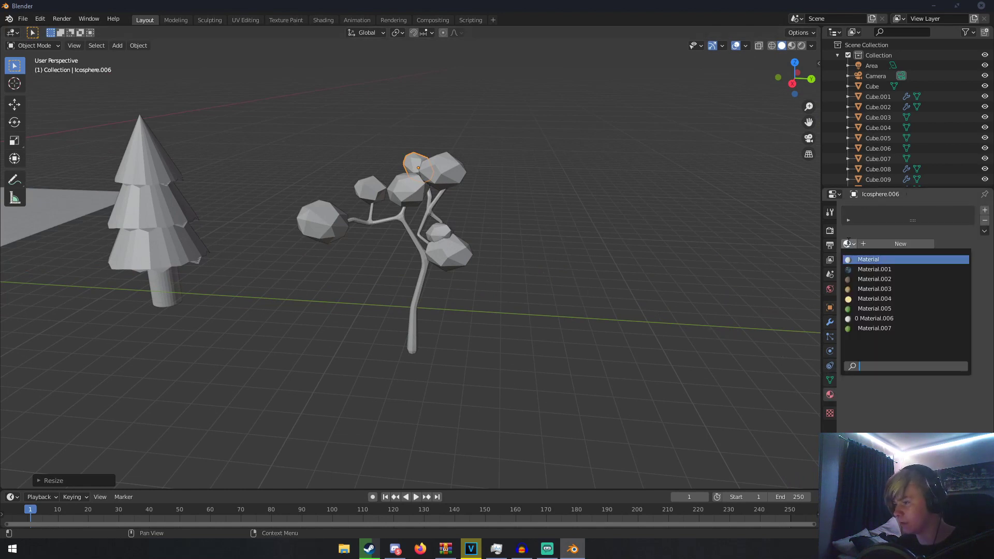
click(875, 329)
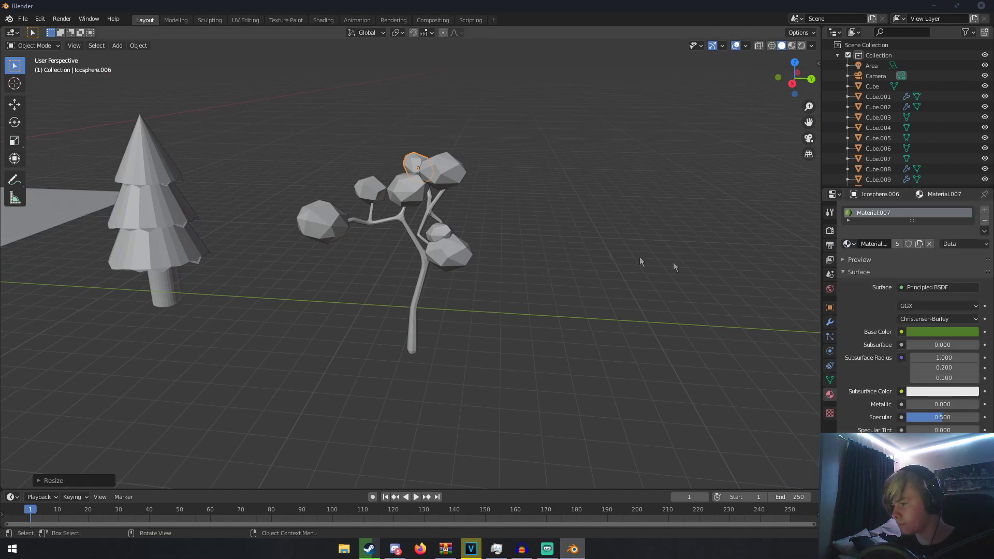
- Select all foliage clumps on the branching tree and copy the green Material.007 to them
middle_drag(642, 263, 465, 225)
click(440, 169)
shift+click(338, 239)
shift+click(456, 238)
shift+click(466, 254)
shift+click(405, 161)
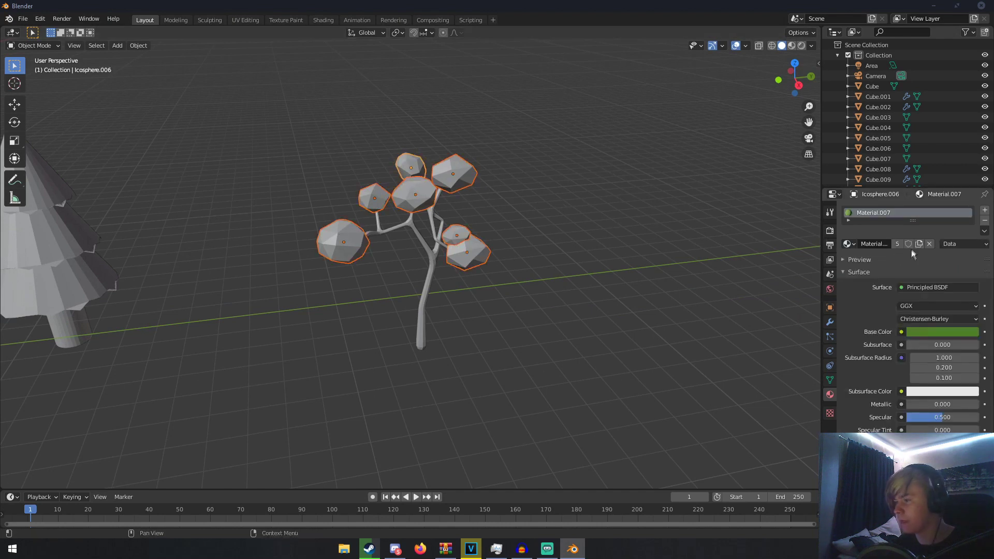
click(985, 231)
click(960, 251)
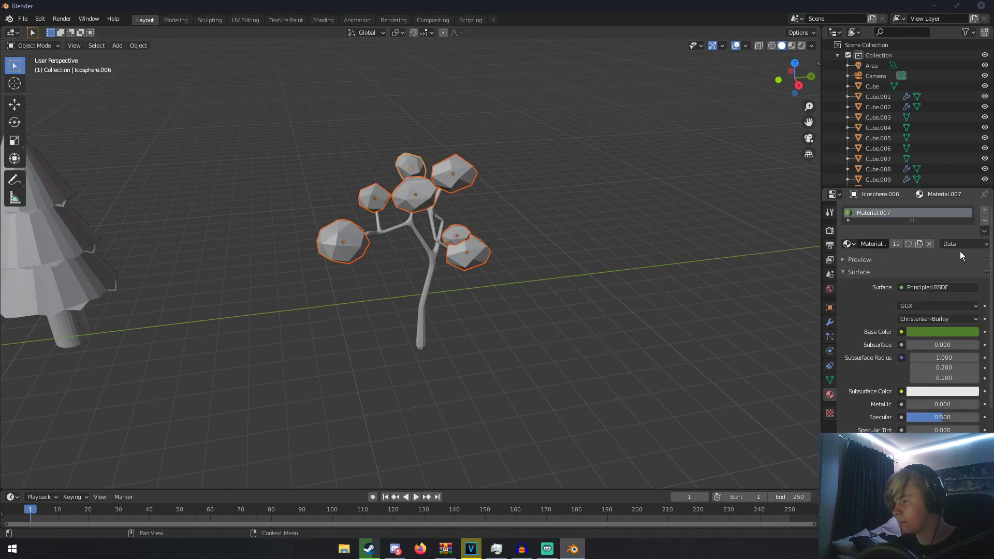
- Try to join the branching tree's trunk and all foliage clumps into one object
click(424, 272)
middle_drag(424, 272, 390, 207)
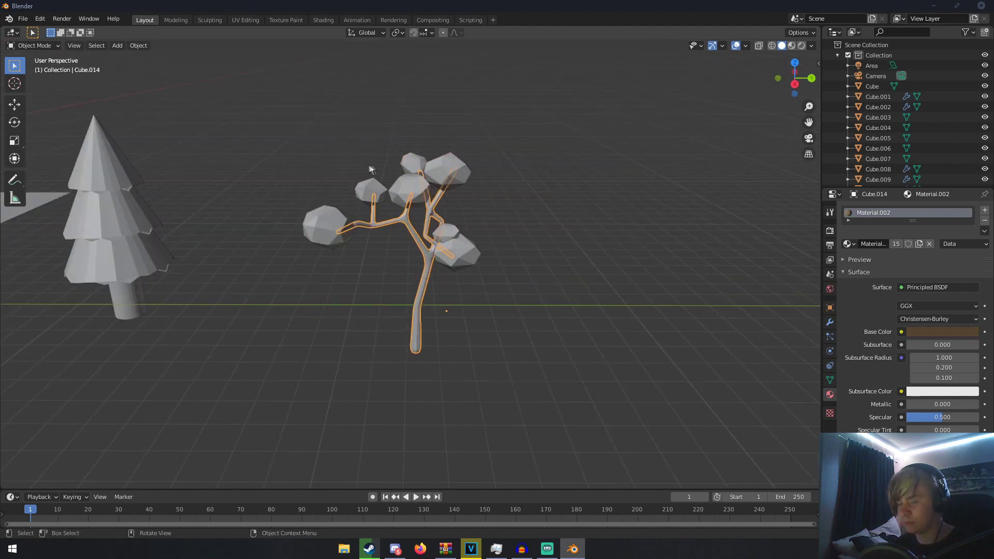
key(b)
drag(277, 151, 506, 355)
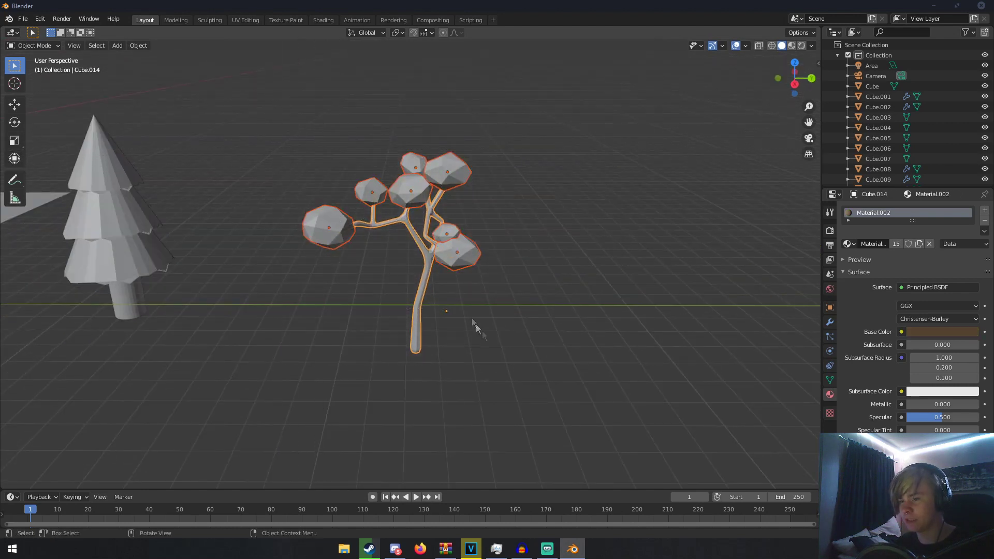
key(ctrl+j)
middle_drag(464, 300, 440, 217)
key(ctrl+z)
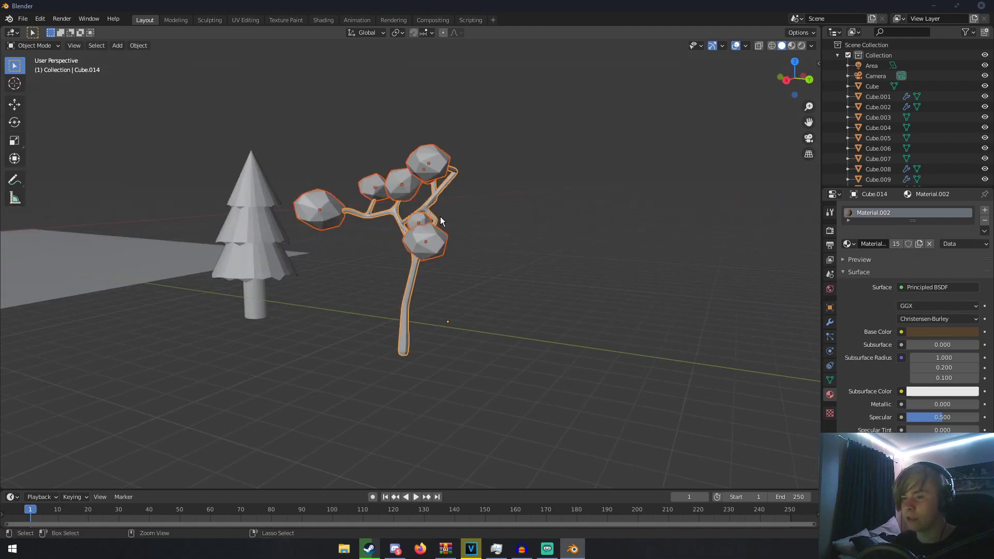
- Apply the Decimate modifier on the middle foliage clump and on the upper clump next to it
click(830, 322)
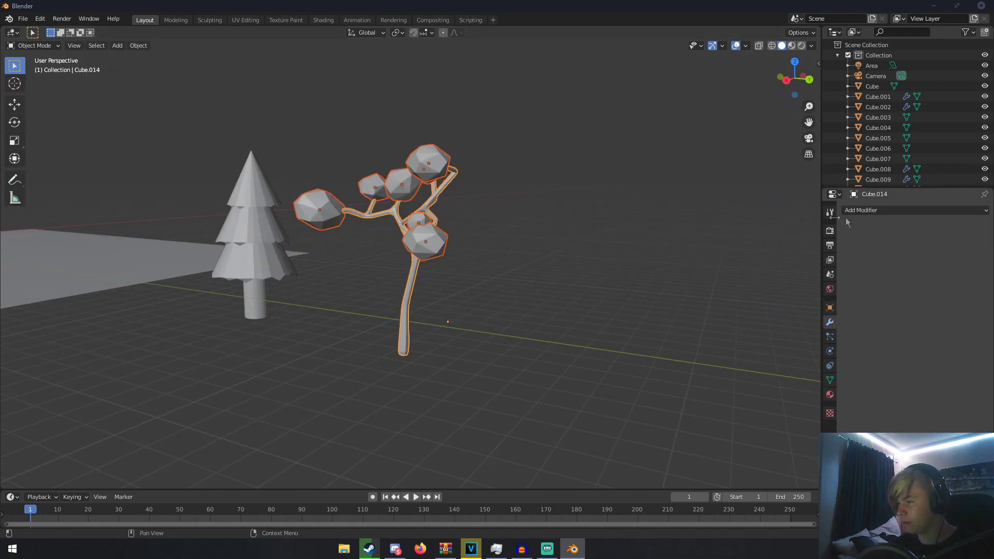
click(387, 181)
click(960, 230)
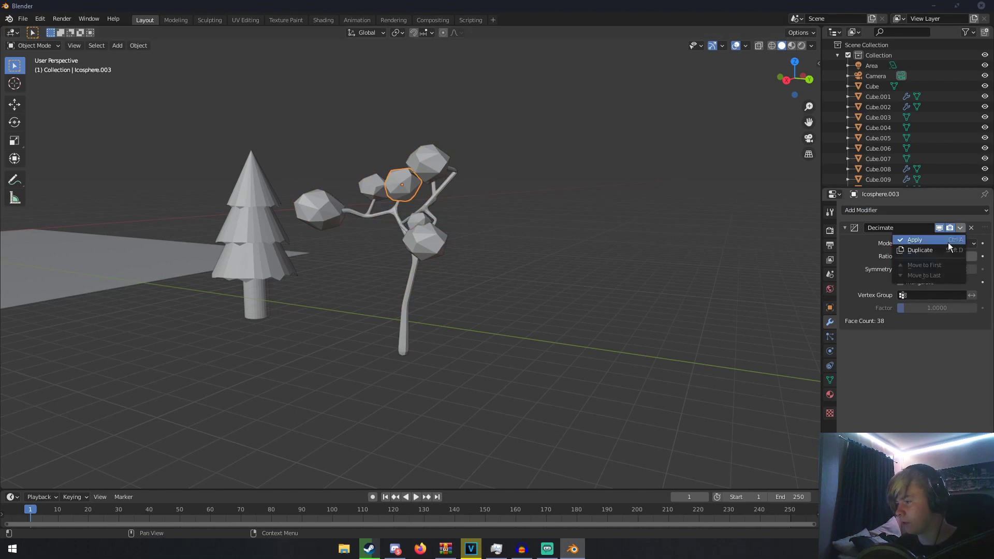
click(949, 243)
click(440, 151)
click(961, 228)
click(937, 246)
- Apply the Decimate modifier on the small twig clump and on the large lower clump
click(374, 186)
click(960, 228)
click(937, 246)
click(425, 242)
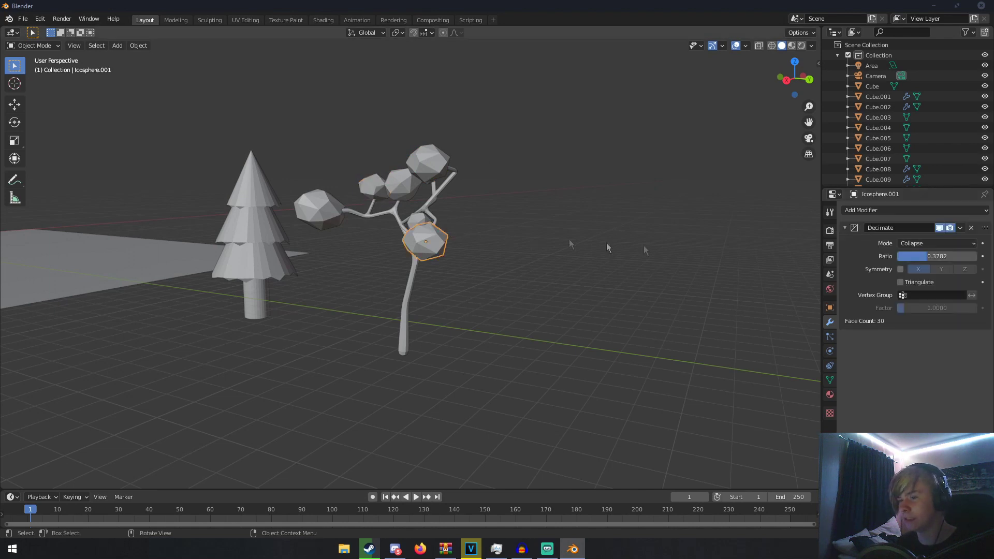
click(961, 227)
click(932, 243)
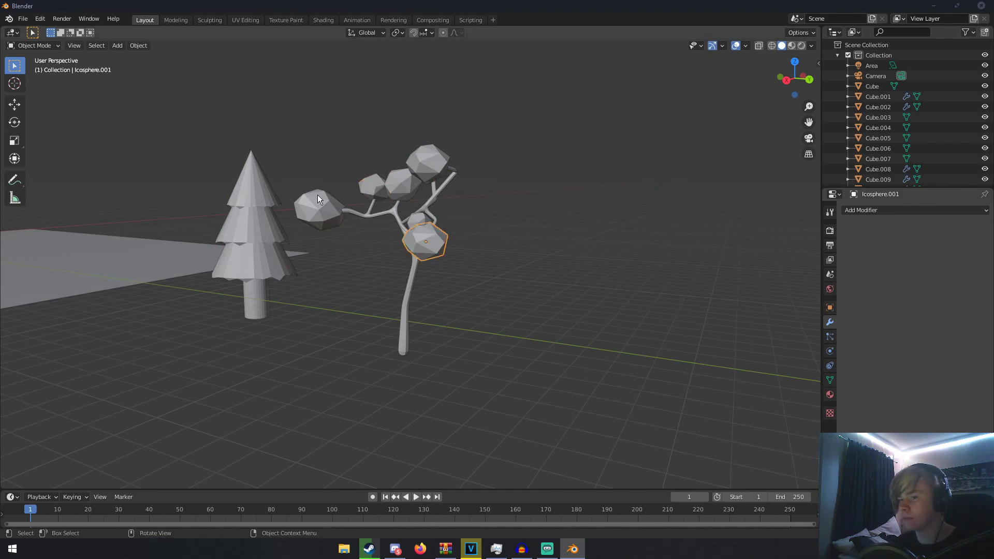
- Apply the Decimate modifier on the long branch's end clump and on the small clump above the large lower one
click(318, 199)
click(961, 228)
click(941, 241)
click(364, 190)
click(416, 219)
click(424, 240)
click(421, 219)
click(969, 223)
click(932, 242)
- Reposition the last undecimated foliage clump on its upper branch and apply its Decimate modifier
click(432, 160)
middle_drag(489, 178, 437, 164)
click(427, 166)
key(g)
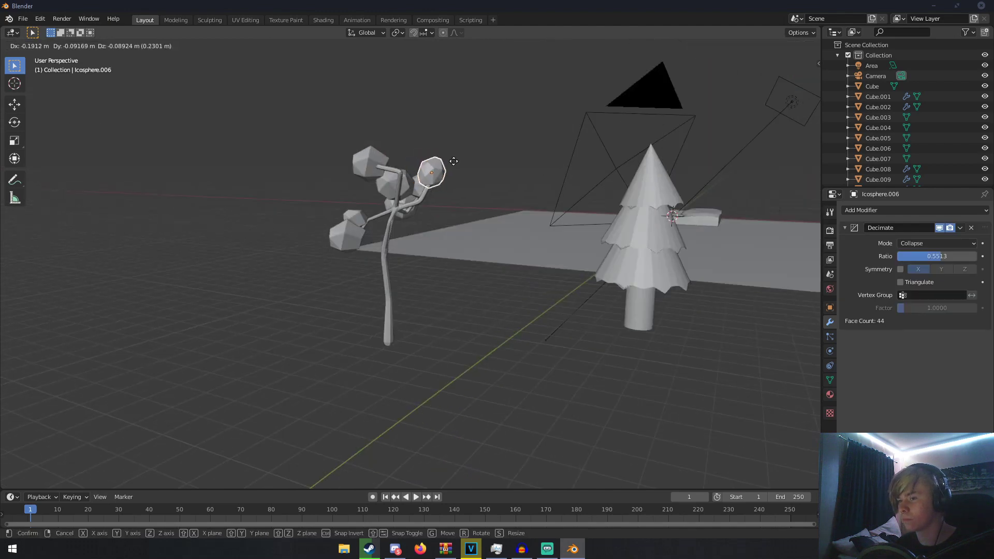
click(453, 161)
click(959, 228)
click(941, 241)
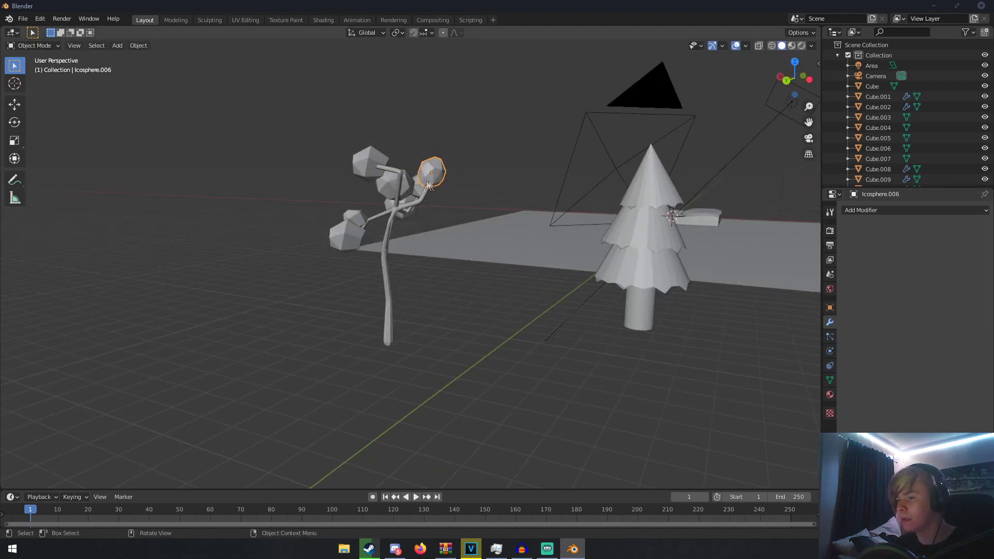
- Select the whole branching tree and join its trunk and foliage clumps into one object
middle_drag(426, 184, 359, 181)
key(b)
drag(347, 134, 476, 356)
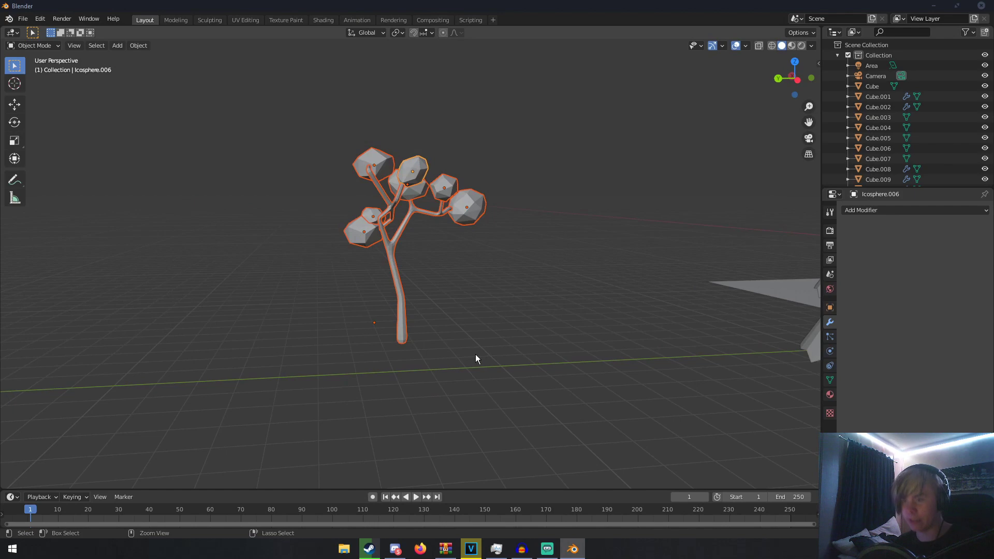
- Examine the terrain block with the river, dock and cabin, and where the two trees stand relative to it
middle_drag(384, 275, 409, 296)
scroll(567, 273, down, 3)
scroll(290, 264, down, 3)
shift+middle_drag(277, 264, 480, 253)
scroll(515, 276, up, 4)
scroll(365, 279, up, 3)
click(510, 287)
scroll(393, 249, down, 8)
scroll(390, 250, up, 9)
click(42, 45)
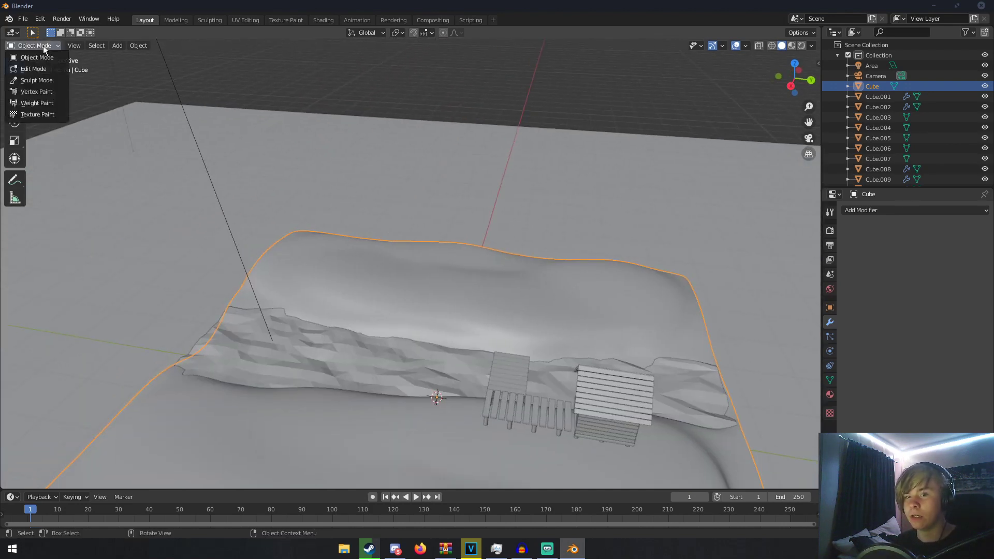
scroll(414, 181, down, 8)
scroll(466, 207, down, 4)
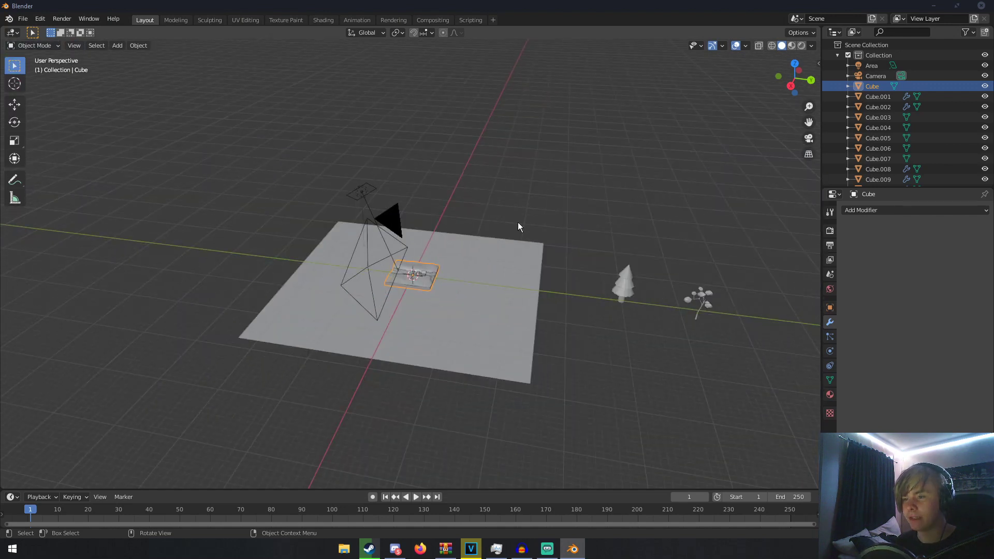
- Move the pine onto the terrain block and scale it down to suit the cabin
click(616, 281)
middle_drag(682, 274, 704, 266)
key(g)
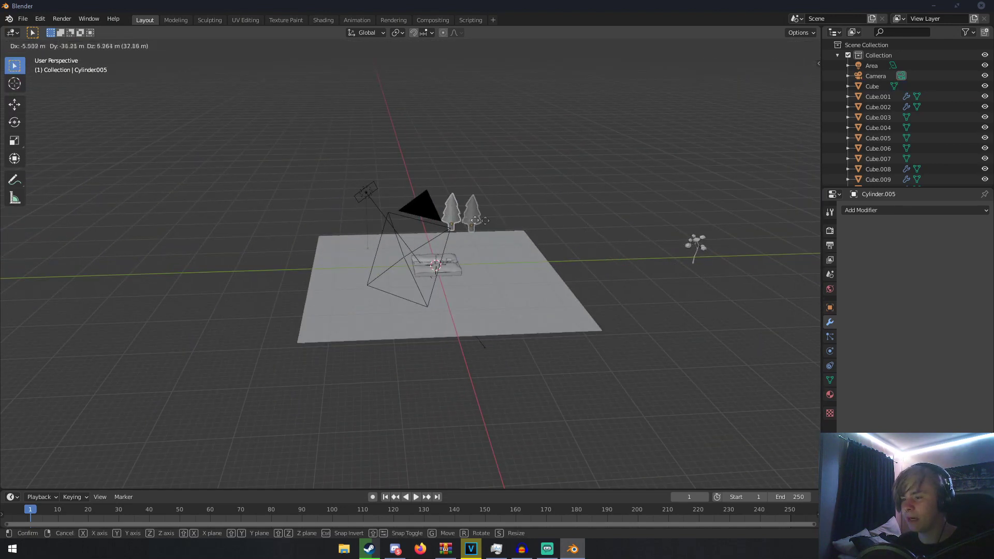
click(519, 222)
middle_drag(442, 212, 536, 230)
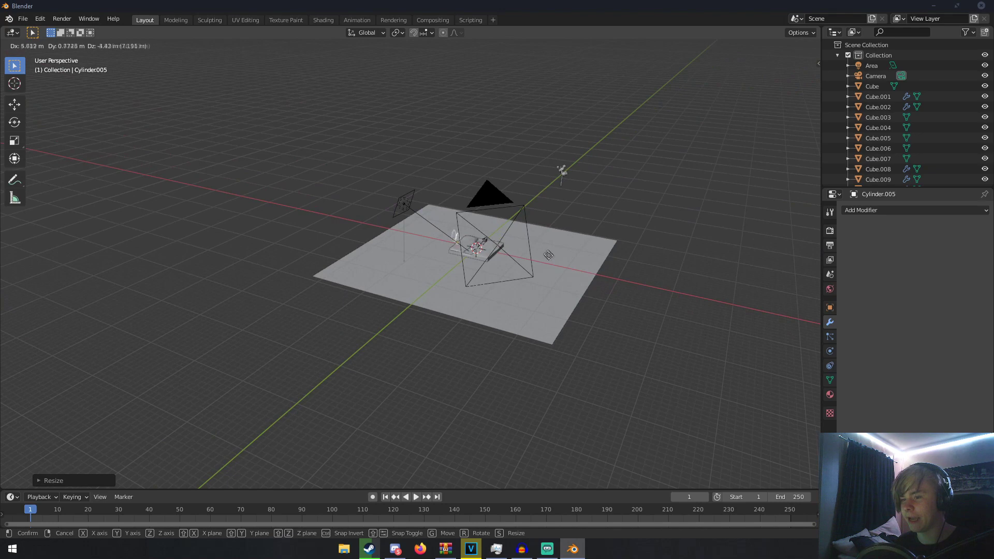
scroll(574, 262, up, 6)
middle_drag(592, 264, 654, 241)
scroll(596, 217, up, 3)
shift+middle_drag(557, 195, 626, 208)
scroll(564, 253, up, 1)
key(s)
click(576, 206)
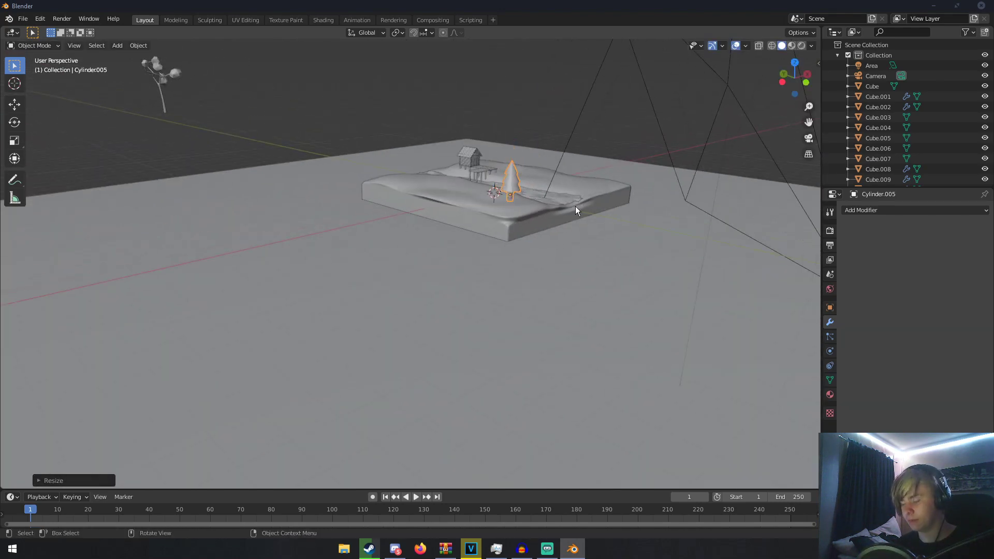
- Duplicate the pine and position the copy on the hill across the river from the cabin
key(KP_0)
middle_drag(352, 242, 340, 215)
key(shift+d)
click(429, 206)
middle_drag(428, 207, 403, 145)
key(g)
click(269, 191)
- Duplicate the pine for a third tree on the same hill, then move and trackball-rotate the copy
key(shift+d)
click(386, 177)
key(g)
click(420, 140)
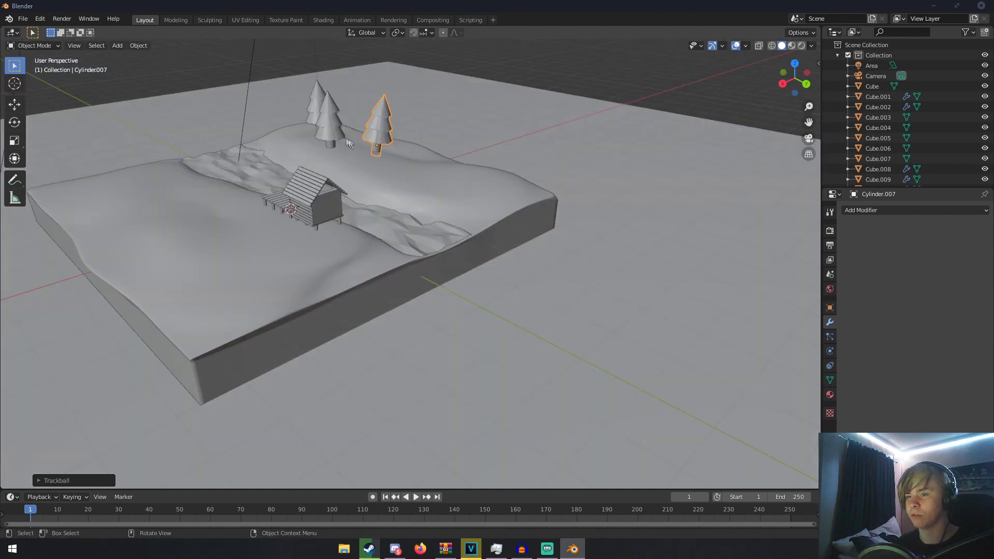
click(332, 129)
key(r)
key(r)
click(332, 134)
- Duplicate the pine onto another bare spot of the hill across the river
middle_drag(332, 133, 404, 147)
key(shift+d)
click(484, 147)
middle_drag(484, 147, 275, 150)
- Add a fifth pine copy on that hill, adjusting its position and rotation
key(shift+d)
click(397, 176)
key(g)
click(271, 147)
key(r)
key(r)
click(462, 104)
middle_drag(463, 104, 374, 104)
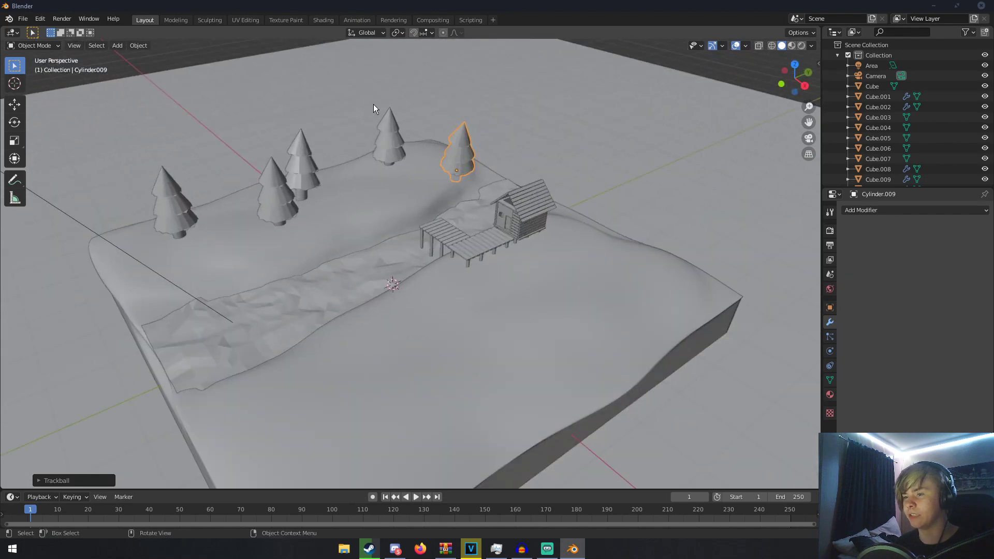
key(g)
click(375, 103)
key(r)
click(529, 102)
- Duplicate the pine to the slope directly across from the cabin, then rotate and reposition the copy
middle_drag(529, 102, 429, 105)
key(shift+d)
click(359, 93)
key(r)
key(r)
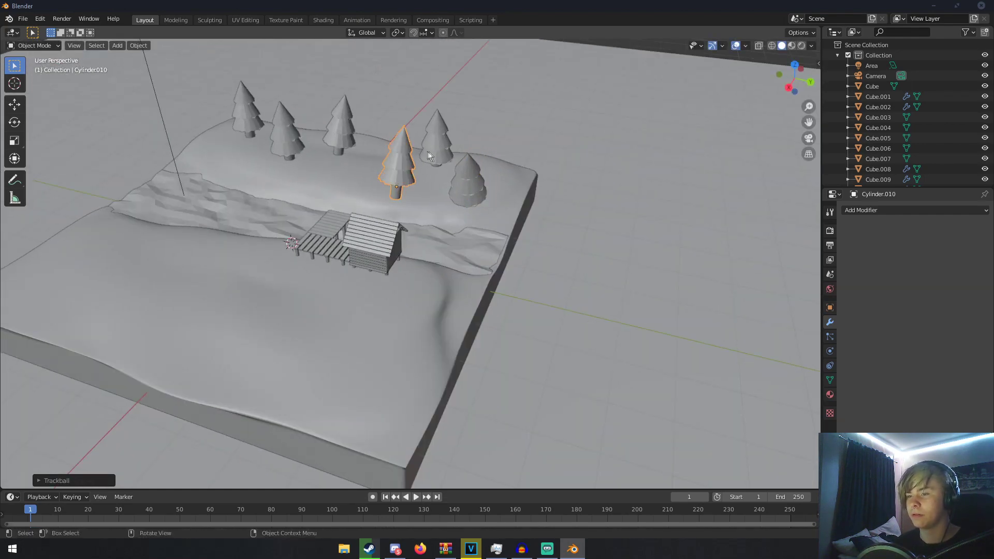
middle_drag(429, 151, 513, 132)
key(g)
middle_drag(474, 137, 380, 148)
key(shift+d)
click(211, 132)
key(ctrl+z)
middle_drag(213, 124, 451, 163)
key(shift+s)
key(Escape)
- Duplicate the pine onto the cabin's side of the river, trackball-rotate the copy and reposition it
key(shift+d)
click(663, 192)
key(r)
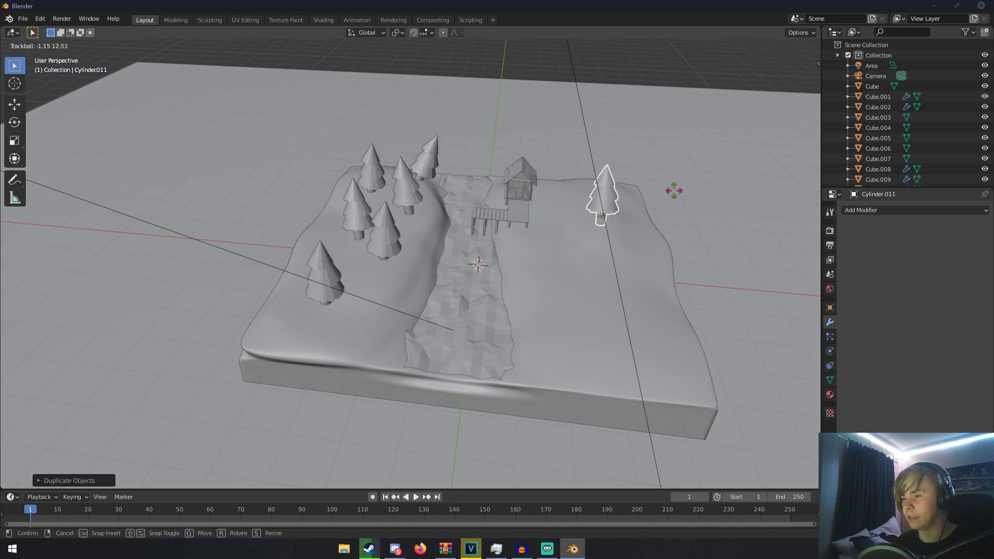
key(r)
click(682, 191)
middle_drag(682, 191, 480, 191)
key(g)
click(656, 168)
- Duplicate the new pine on the cabin's side, then move and trackball-rotate the copy
key(shift+d)
key(g)
click(486, 237)
key(r)
key(r)
middle_drag(487, 216, 376, 218)
- Add another pine copy on the cabin's side of the terrain, then rotate and reposition it
key(shift+d)
key(r)
click(396, 235)
key(g)
click(382, 213)
- Duplicate the pine between the cabin and the terrain edge near the river, then rotate and shrink the copy
key(shift+d)
key(r)
key(r)
click(433, 222)
key(s)
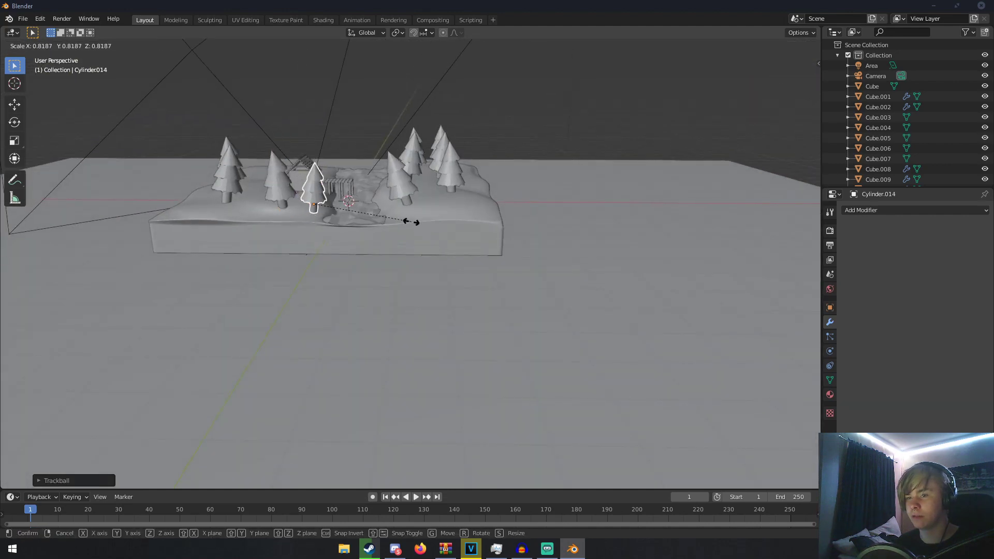
mouse_move(405, 222)
middle_down()
mouse_move(419, 229)
mouse_move(394, 237)
mouse_move(467, 243)
middle_up()
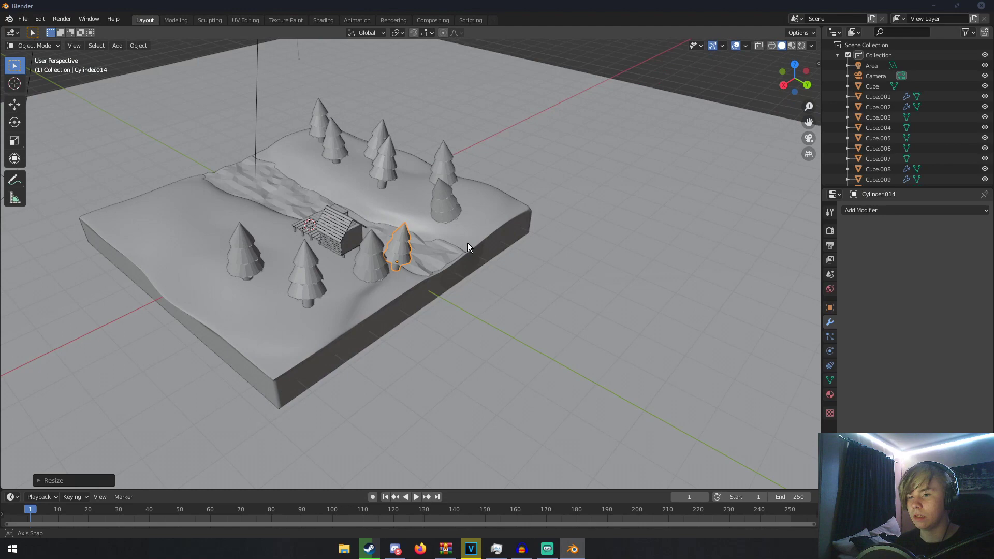
- Place another pine copy on the open ground of the cabin's side, away from the cabin, and rotate it
click(264, 215)
middle_drag(264, 214, 357, 195)
key(g)
click(394, 219)
key(g)
click(390, 213)
key(r)
click(374, 213)
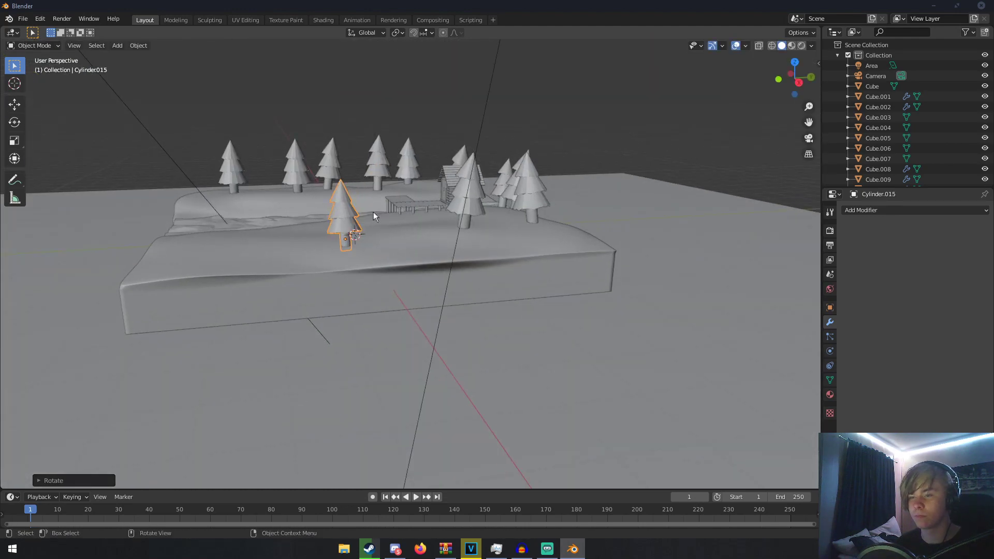
- Duplicate the pine on the cabin's side of the terrain and reposition the copy on the ground
middle_drag(373, 213, 350, 238)
key(shift+d)
click(414, 241)
middle_drag(414, 241, 280, 211)
key(g)
click(282, 210)
- Add another pine copy farther along the cabin's side and adjust its position from a second angle
middle_drag(319, 213, 408, 225)
scroll(408, 224, down, 1)
key(shift+d)
click(561, 240)
middle_drag(562, 240, 539, 228)
key(g)
click(490, 223)
- Duplicate the pine toward the river end opposite the cabin, then lower the copy onto the ground and rotate it
key(shift+d)
click(271, 230)
middle_drag(278, 231, 400, 197)
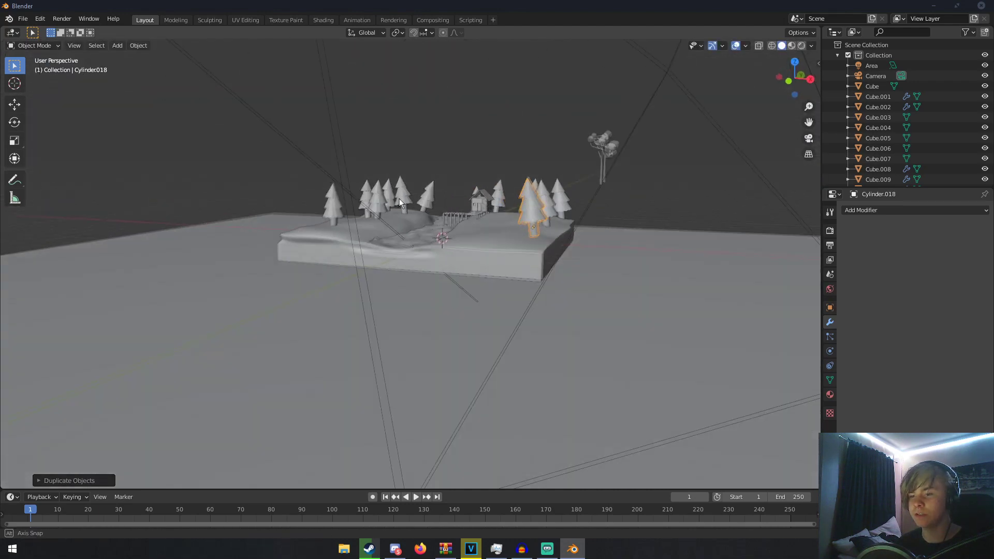
key(g)
click(394, 210)
key(r)
click(578, 189)
- Make two more pine copies on the cabin's side and move the second one toward the river
middle_drag(579, 190, 585, 207)
key(shift+d)
click(515, 207)
middle_drag(525, 210, 490, 193)
key(shift+d)
key(g)
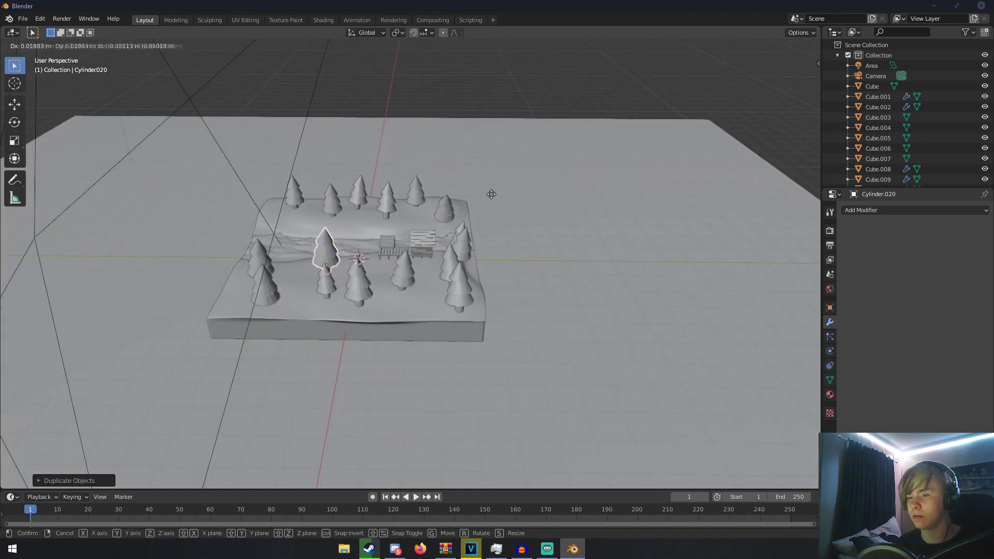
click(500, 200)
- Shrink the newest pine copy and position it near the dock, checking it through the camera
key(KP_0)
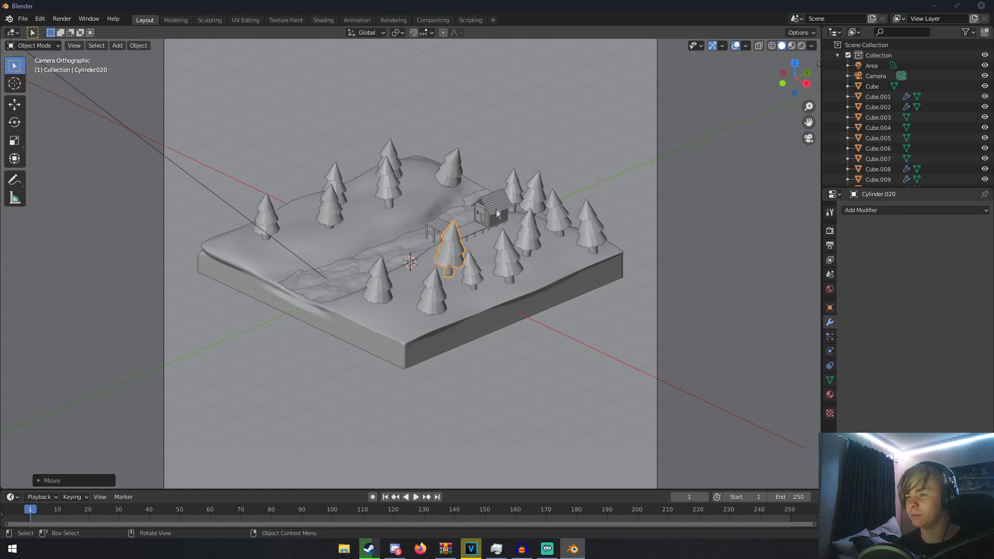
key(g)
click(488, 207)
key(s)
click(499, 233)
key(g)
click(501, 240)
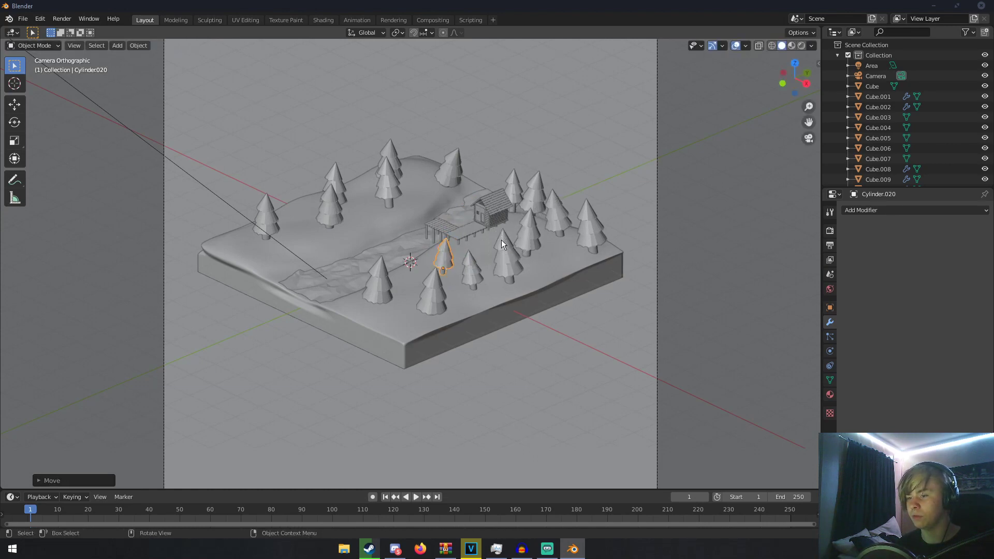
middle_drag(501, 241, 625, 246)
scroll(626, 248, up, 1)
key(g)
click(642, 249)
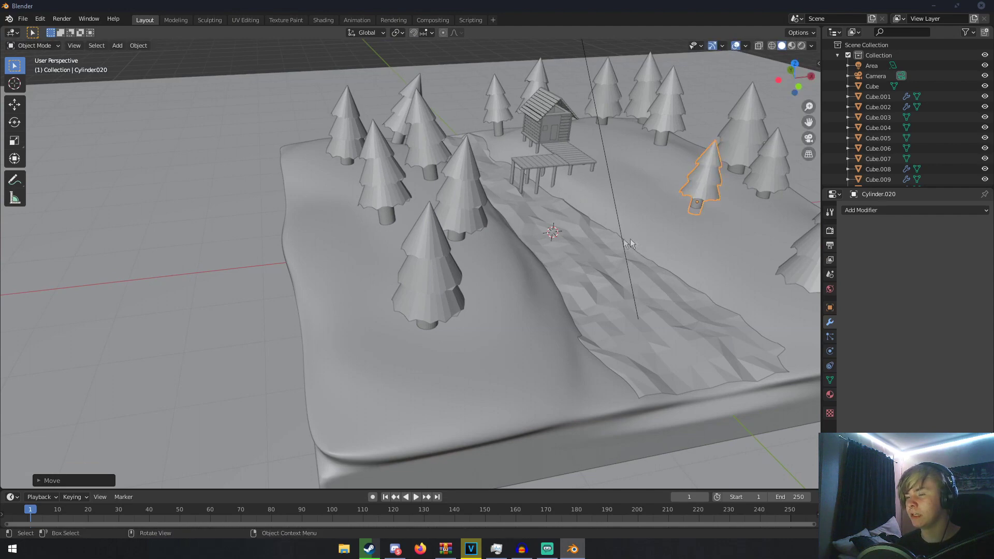
- Bring the separate branching tree over to the terrain and scale it down
scroll(535, 234, down, 8)
middle_drag(725, 139, 686, 132)
key(g)
click(344, 191)
key(s)
click(439, 212)
middle_drag(438, 212, 548, 200)
middle_drag(401, 220, 450, 231)
key(g)
click(492, 259)
- Shrink the branching tree further and seat it on the riverbank opposite the cabin
scroll(492, 259, up, 9)
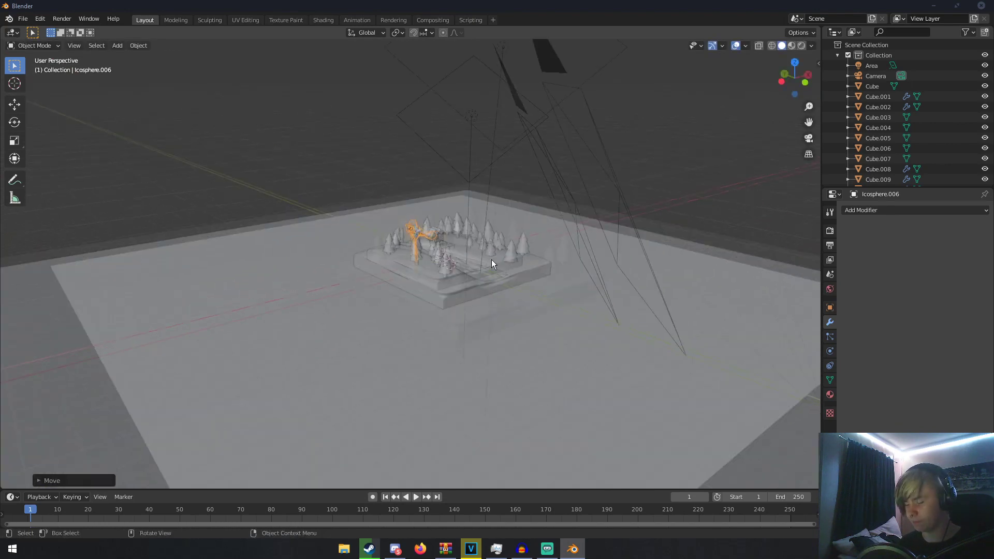
middle_drag(492, 260, 474, 212)
middle_drag(378, 267, 498, 260)
key(g)
click(518, 310)
key(s)
click(466, 336)
key(g)
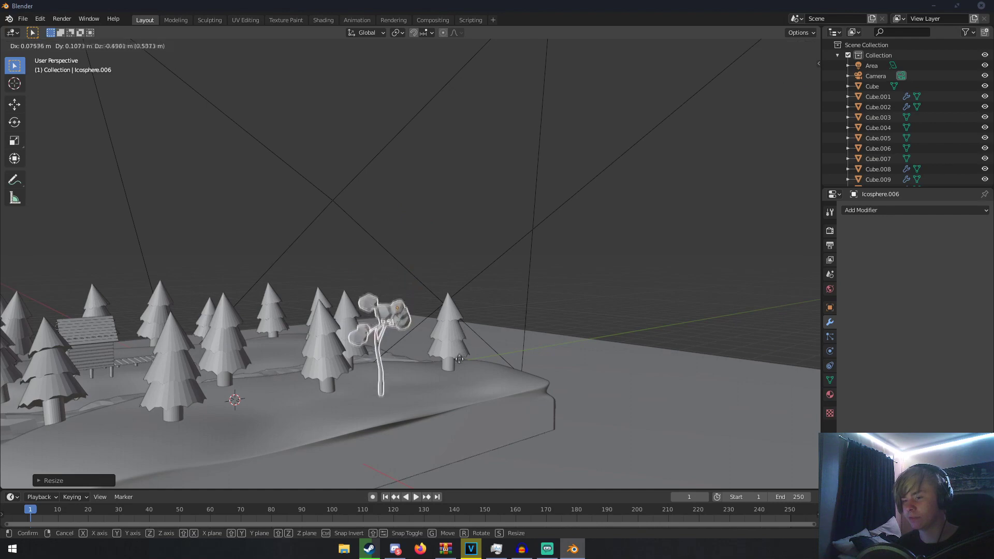
click(458, 367)
middle_drag(459, 366, 337, 369)
key(g)
click(444, 364)
- Duplicate the branching tree along the bank opposite the cabin, set the copy on the ground, and activate the Rotate tool
middle_drag(443, 365, 517, 357)
key(shift+d)
click(342, 348)
middle_drag(342, 348, 632, 280)
key(g)
click(603, 287)
click(15, 122)
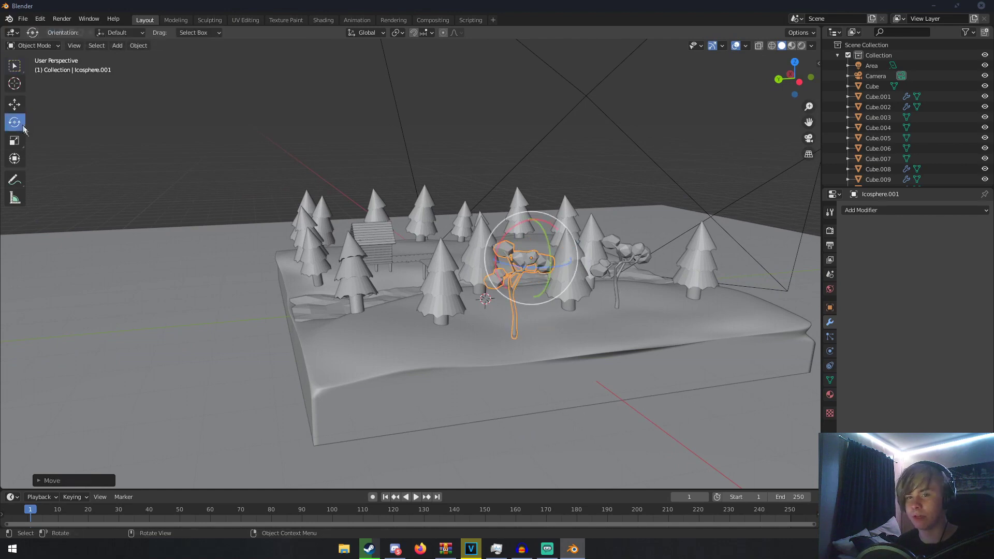
middle_drag(570, 268, 497, 269)
- Duplicate the branching tree near the far corner of the same bank and trackball-rotate the copy
key(shift+d)
click(360, 275)
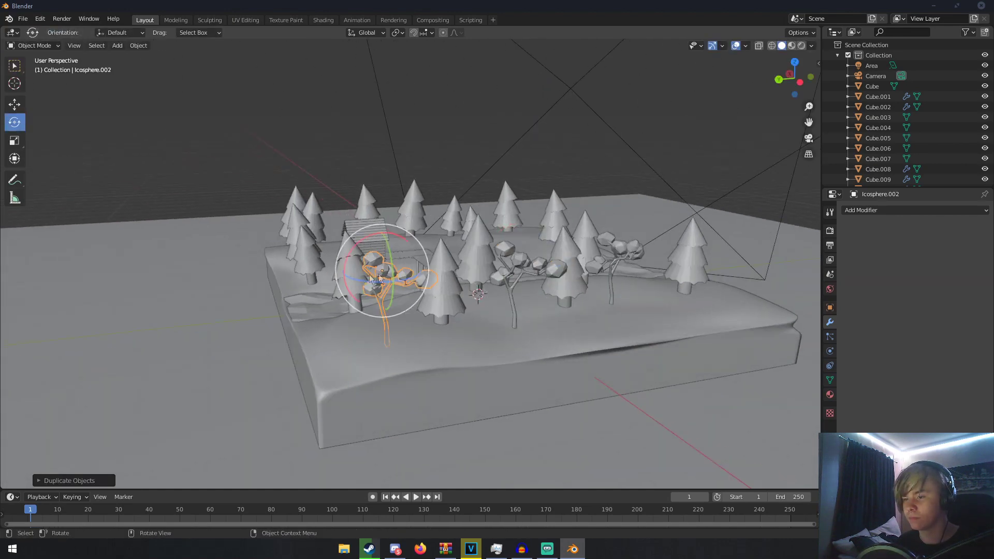
key(r)
key(r)
click(465, 259)
scroll(464, 260, up, 5)
middle_drag(465, 260, 442, 283)
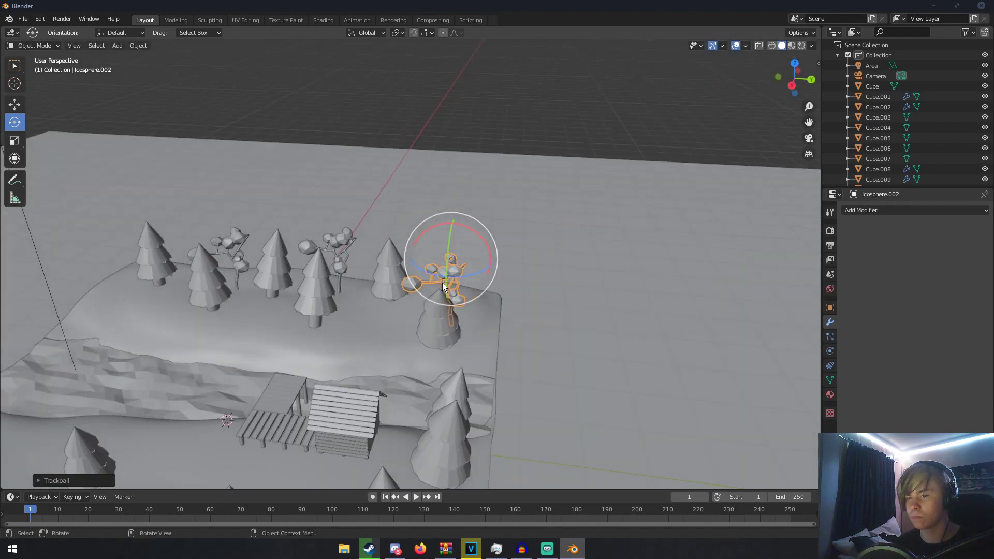
- Rotate the middle branching tree on the bank opposite the cabin about the Z axis and nudge its position
click(325, 229)
click(349, 248)
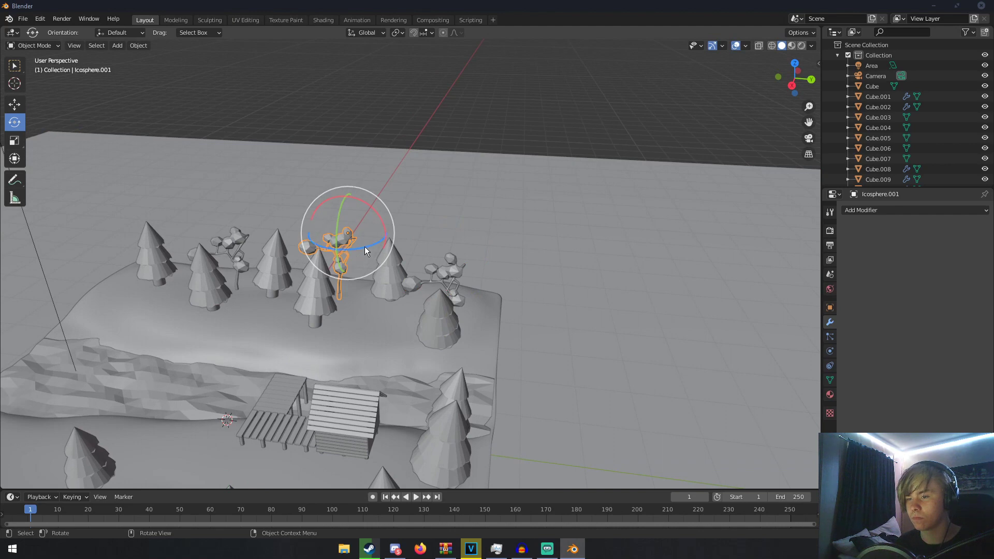
key(r)
key(z)
click(365, 215)
key(g)
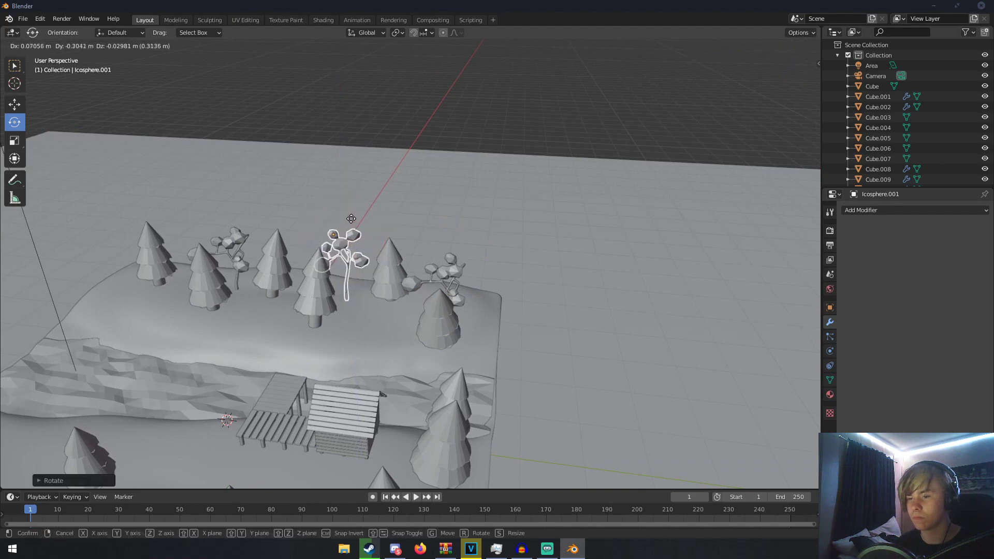
click(350, 216)
- Duplicate the branching tree at the corner, place the copy between the pines on the same bank, and adjust its position
mouse_move(464, 272)
middle_down()
mouse_move(442, 286)
mouse_move(463, 279)
middle_up()
click(442, 287)
key(shift+d)
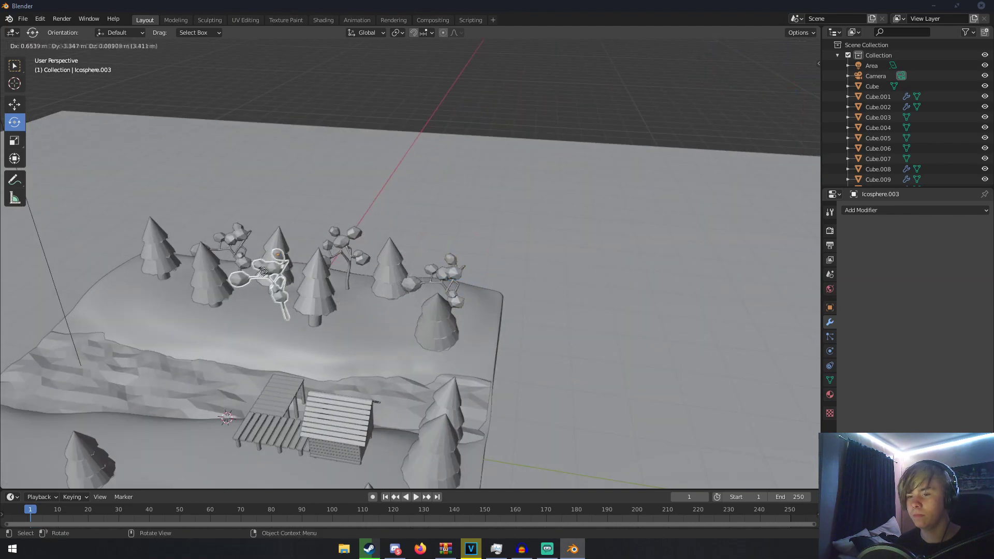
click(254, 280)
middle_drag(253, 279, 372, 253)
key(g)
click(277, 247)
- Duplicate the branching tree across the river to the cabin's side, then rotate the copy and place it near the dock
key(shift+d)
click(157, 265)
middle_drag(156, 265, 219, 256)
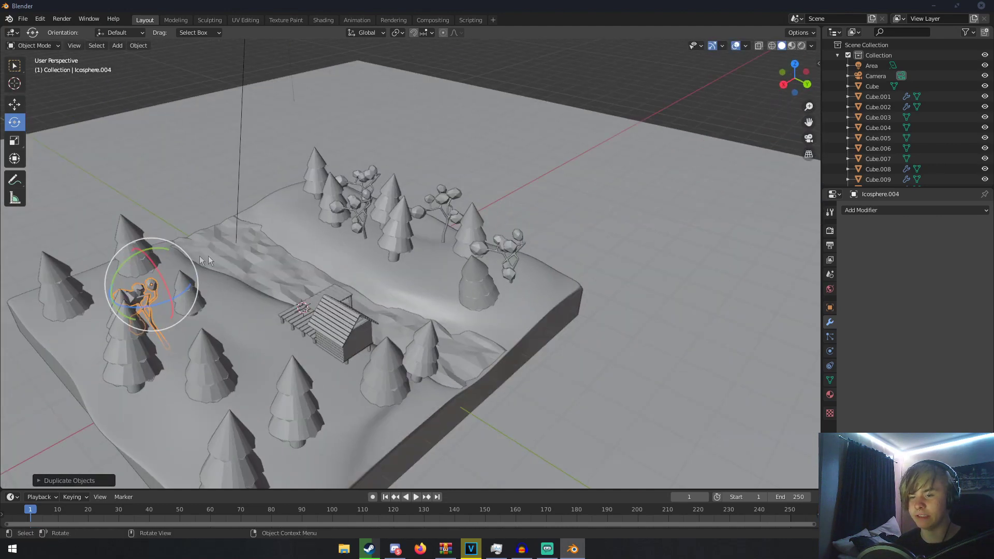
drag(182, 291, 138, 264)
middle_drag(139, 264, 255, 255)
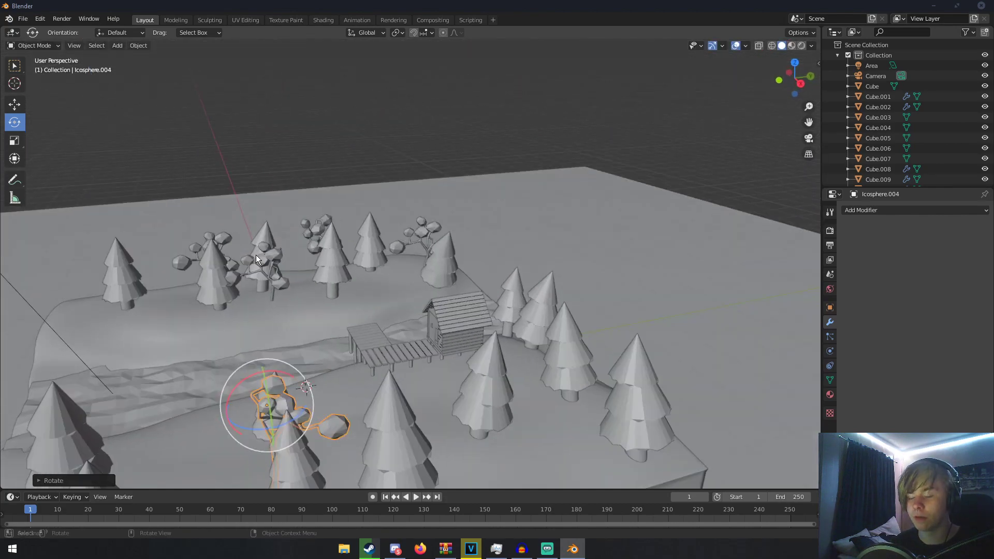
key(g)
click(325, 205)
- Add another branching tree copy among the pines close to the cabin and rotate it
middle_drag(336, 212, 541, 229)
key(shift+d)
click(711, 238)
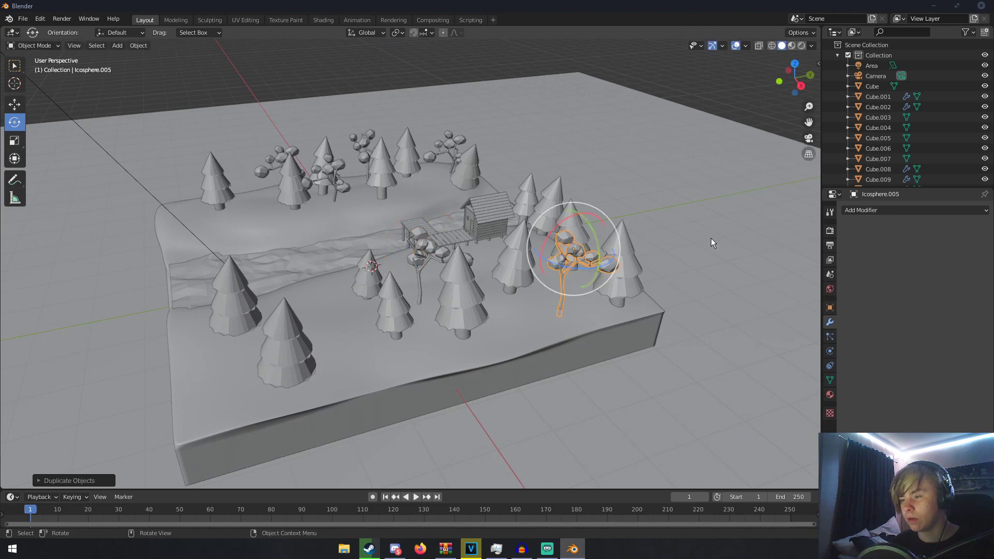
middle_drag(711, 238, 591, 248)
drag(489, 333, 511, 297)
middle_drag(510, 297, 543, 279)
- Duplicate the branching tree farther from the cabin on the same side, then trackball-rotate and reposition the copy
key(shift+d)
click(302, 282)
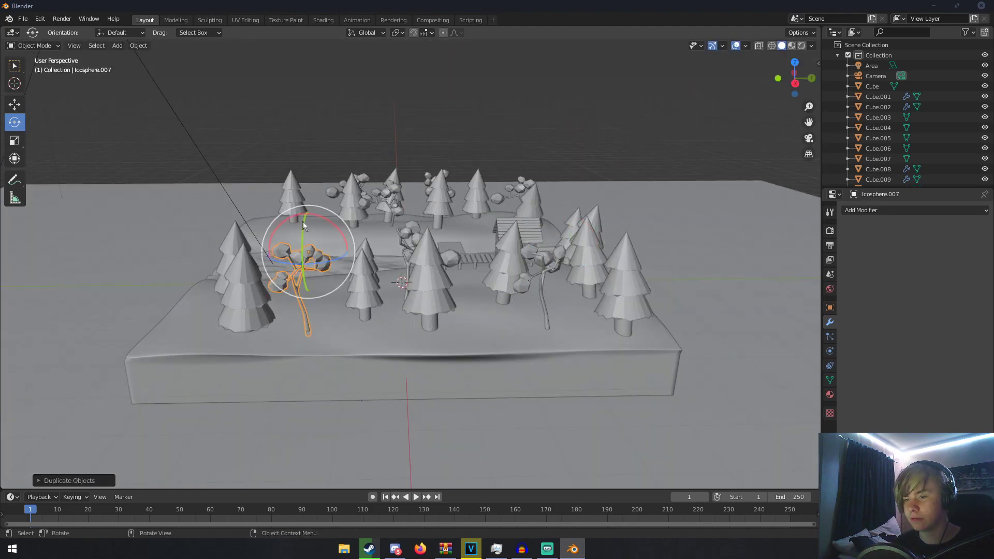
key(r)
key(r)
click(378, 226)
key(g)
click(400, 235)
- Place one more branching tree copy beside the pines at the terrain's river-end corner, then trackball-rotate and reposition it
mouse_move(400, 235)
middle_down()
mouse_move(410, 251)
mouse_move(396, 253)
middle_up()
key(shift+d)
click(275, 253)
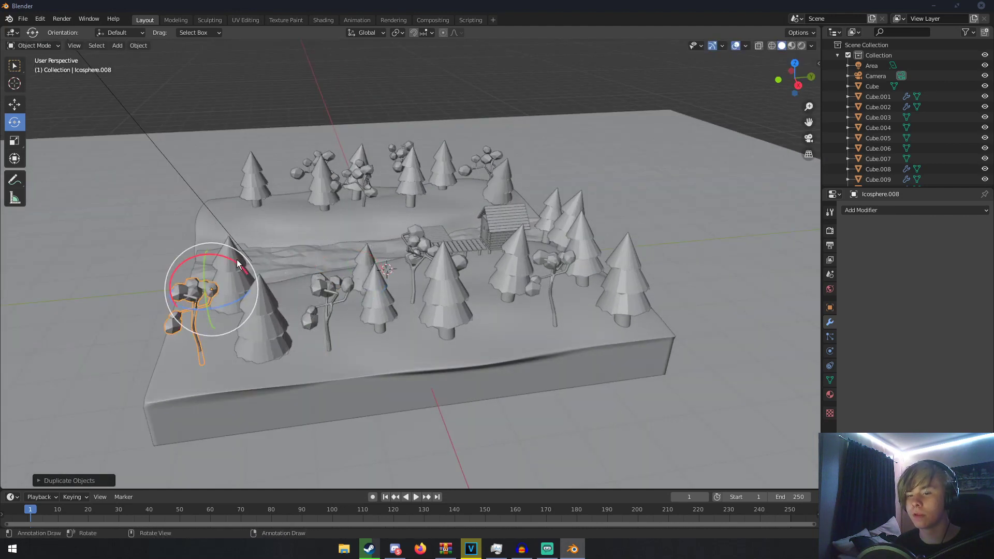
key(r)
key(r)
click(270, 300)
key(g)
click(231, 312)
- Preview the scene through the camera in rendered shading with the viewport overlays hidden
middle_drag(231, 313, 384, 282)
key(KP_0)
key(z)
click(426, 88)
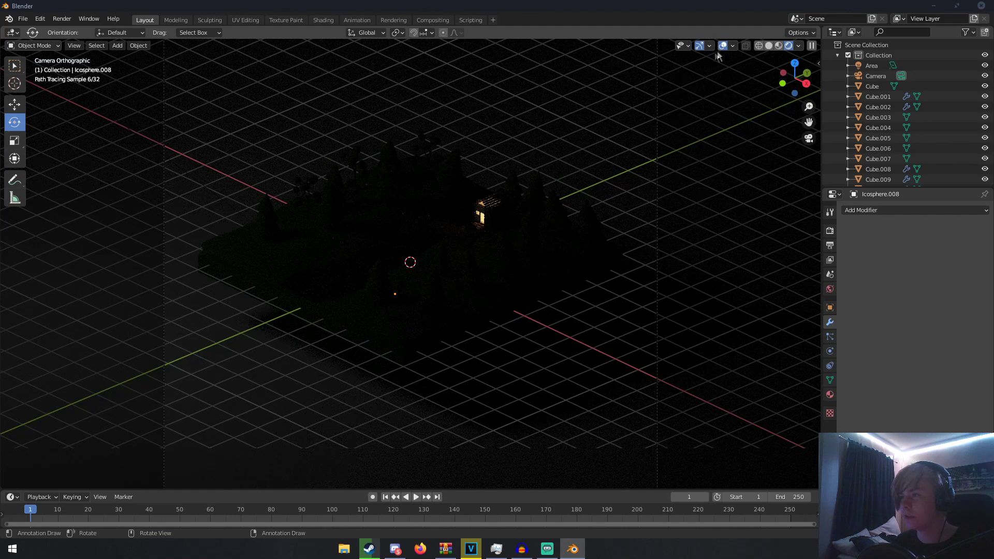
click(722, 46)
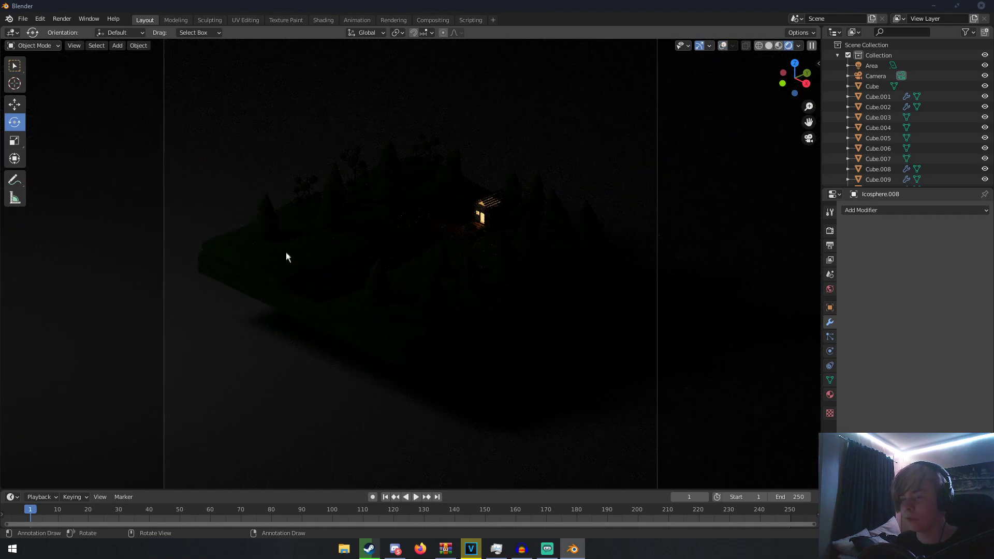
- Inspect the material of the terrain and the foliage material of a pine
click(313, 253)
click(829, 394)
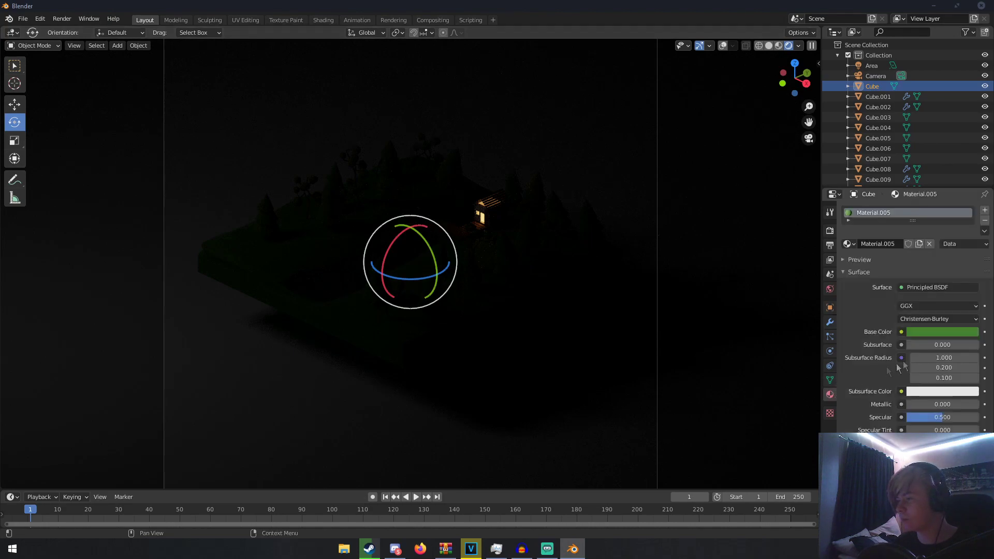
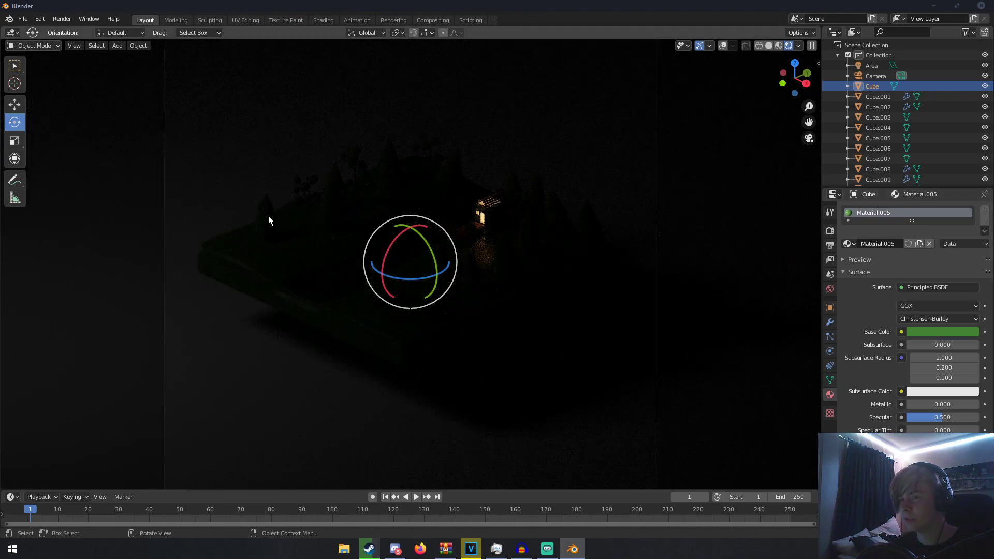
click(268, 216)
click(873, 222)
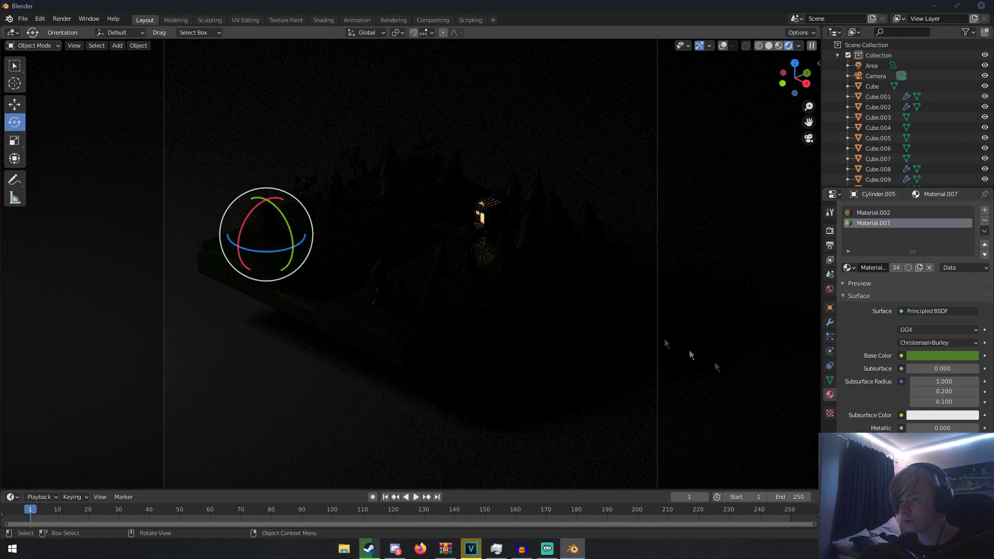
- Switch the viewport back to solid shading and leave the camera view for a closer view of the terrain
key(z)
click(624, 254)
mouse_move(625, 247)
middle_down()
mouse_move(654, 247)
mouse_move(483, 250)
middle_up()
scroll(530, 246, up, 4)
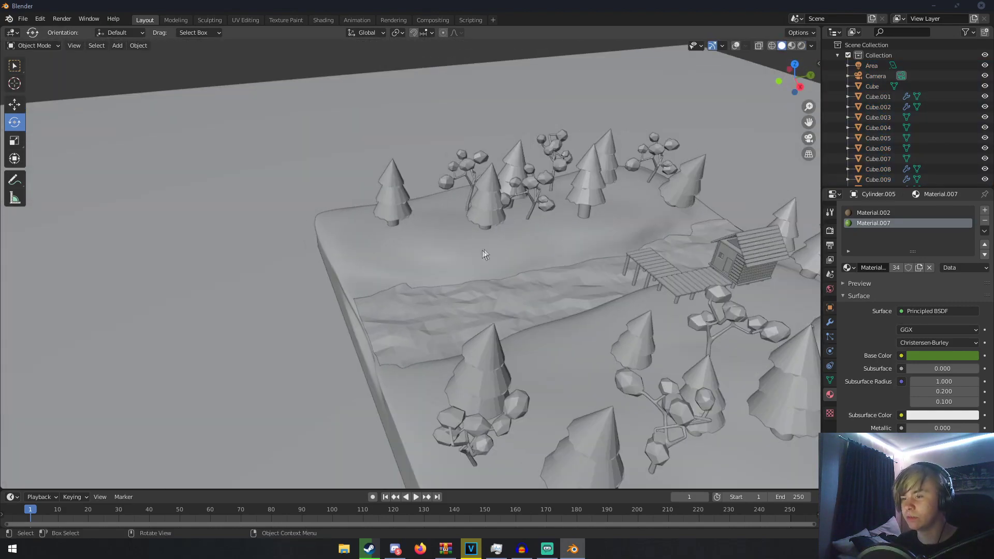
- Add a plane mesh and move it clear of the terrain, up into open space
key(shift+a)
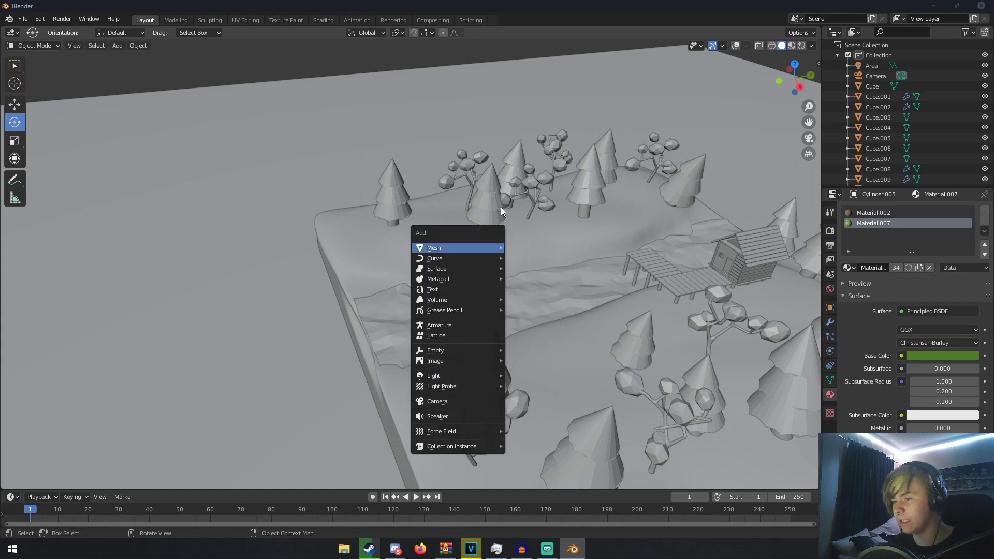
scroll(506, 107, down, 5)
middle_drag(523, 189, 493, 165)
key(shift+a)
mouse_move(492, 164)
click(536, 165)
scroll(537, 180, down, 3)
key(g)
click(476, 115)
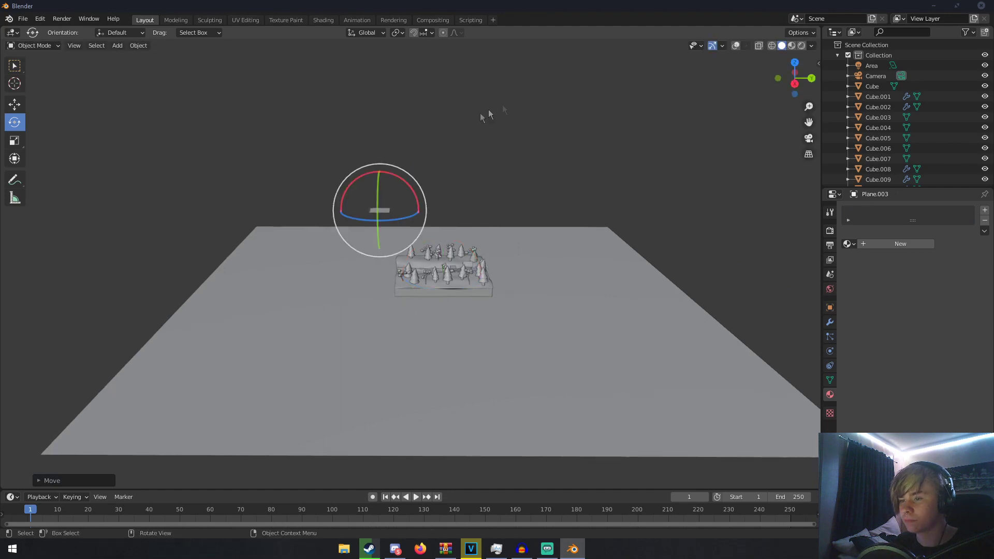
- Turn the viewport overlays back on, rotate the plane upright, and move it beside the terrain
click(737, 46)
middle_drag(523, 170, 498, 220)
key(r)
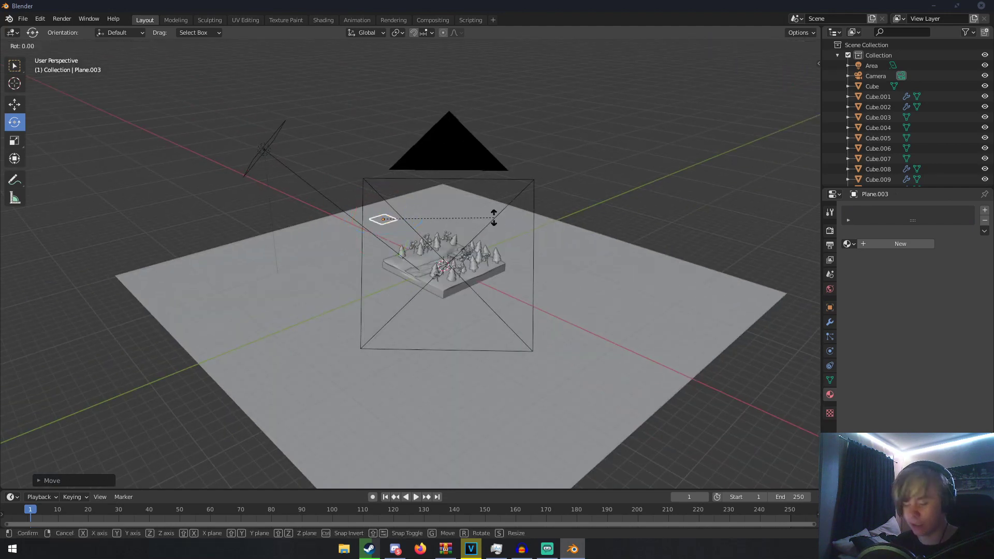
click(494, 217)
middle_drag(499, 203, 465, 193)
key(g)
click(202, 211)
shift+middle_drag(202, 211, 563, 208)
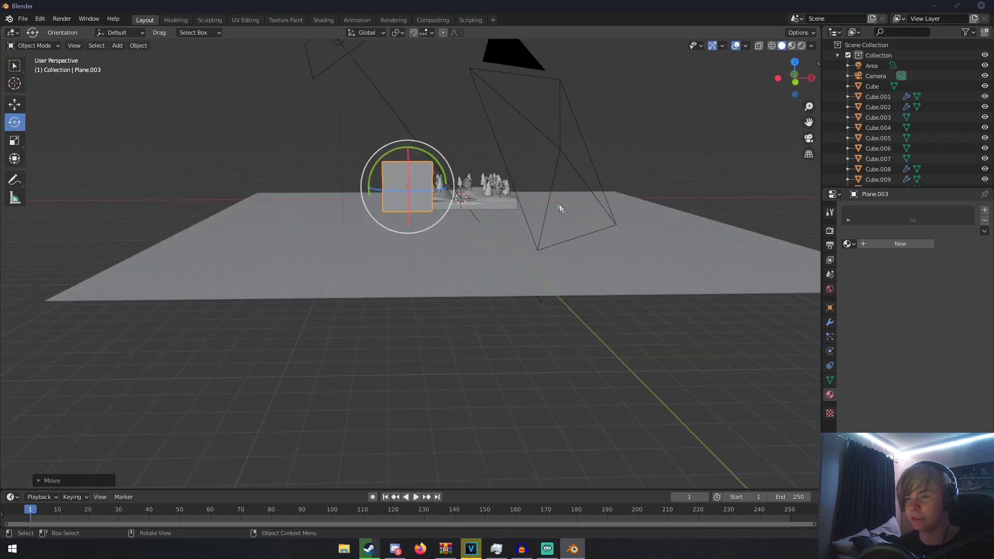
- Scale the upright plane down and narrow it along the X axis into a thin vertical strip
key(s)
key(x)
click(433, 197)
key(s)
click(466, 188)
key(s)
key(x)
click(484, 182)
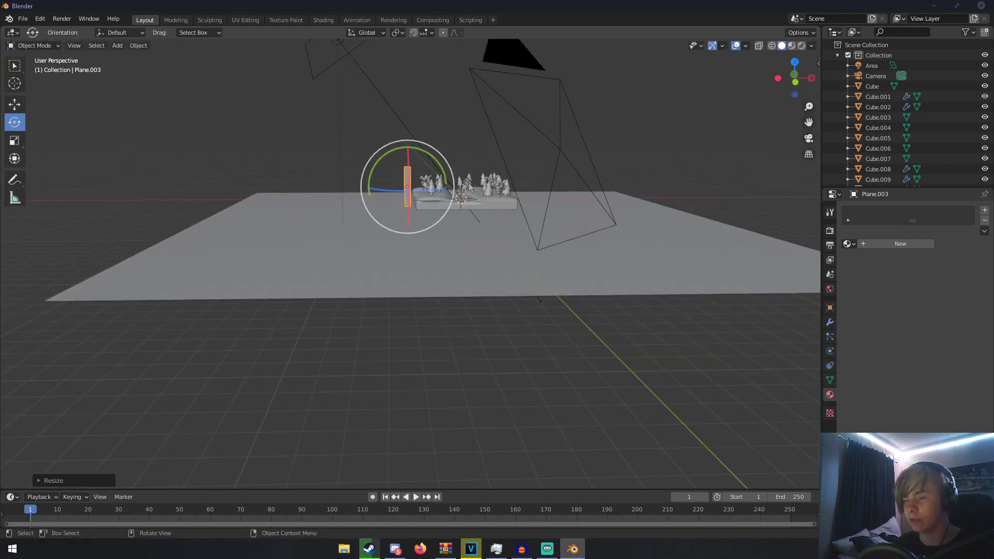
- Add four evenly spaced horizontal loop cuts across the upright strip
scroll(426, 178, up, 4)
shift+middle_drag(427, 178, 429, 266)
scroll(423, 243, up, 2)
key(Tab)
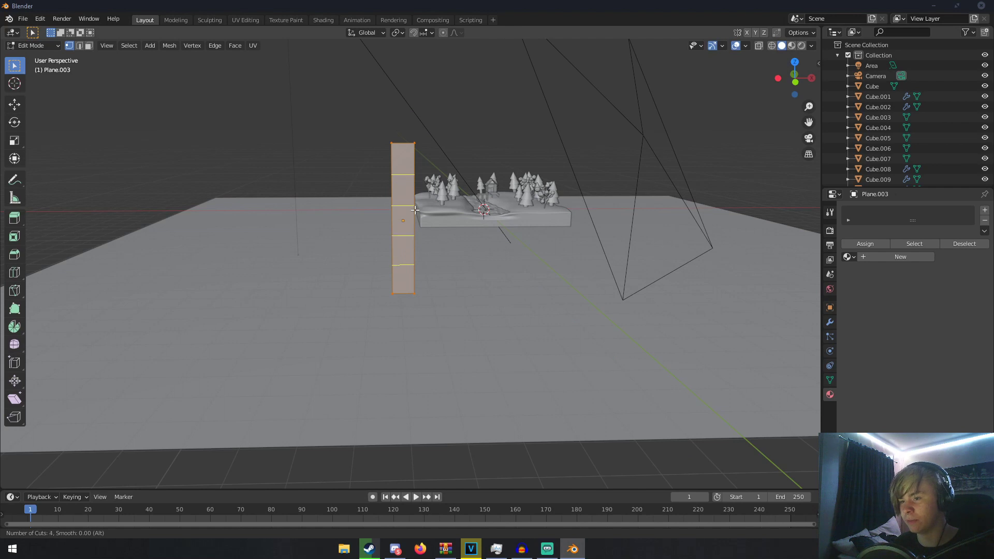
click(414, 209)
right_click(415, 209)
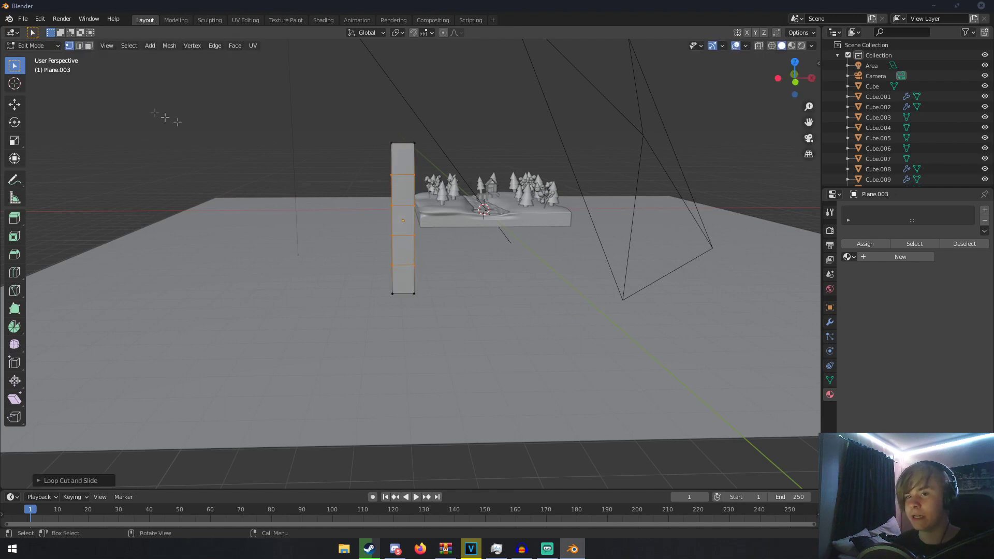
- Taper the strip to a narrow tip by scaling its top edge down with proportional editing enabled
click(80, 46)
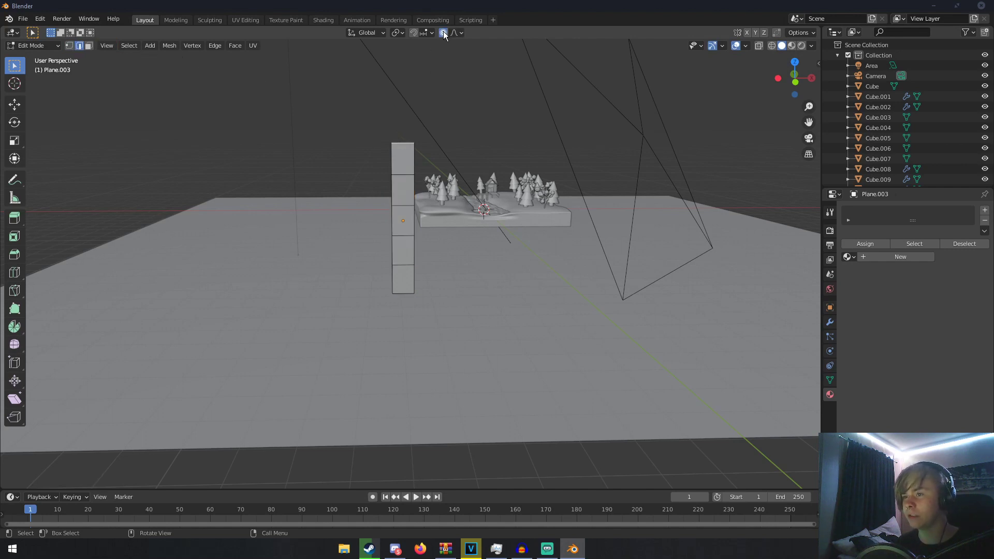
key(s)
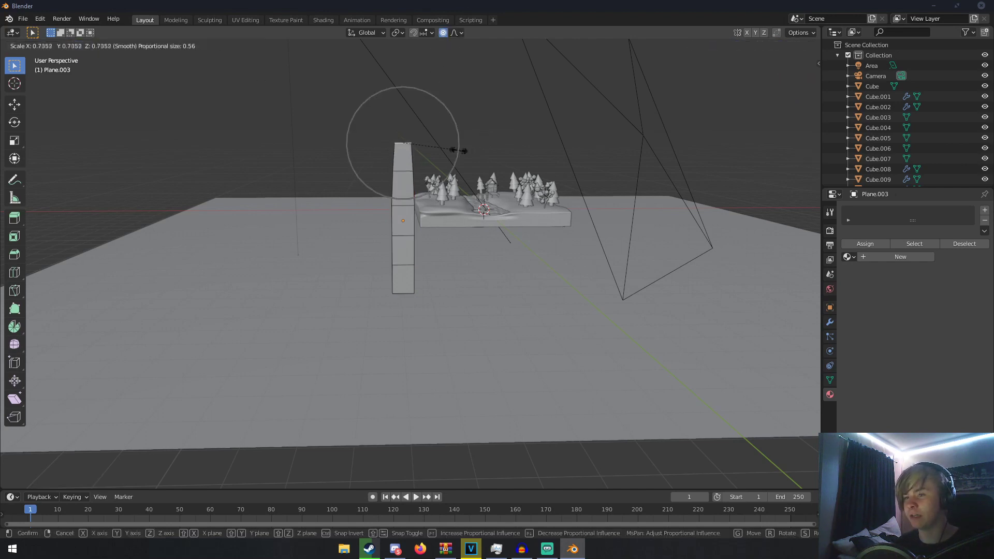
scroll(438, 152, down, 6)
scroll(429, 151, up, 3)
click(408, 148)
middle_drag(410, 150, 211, 166)
key(r)
click(259, 178)
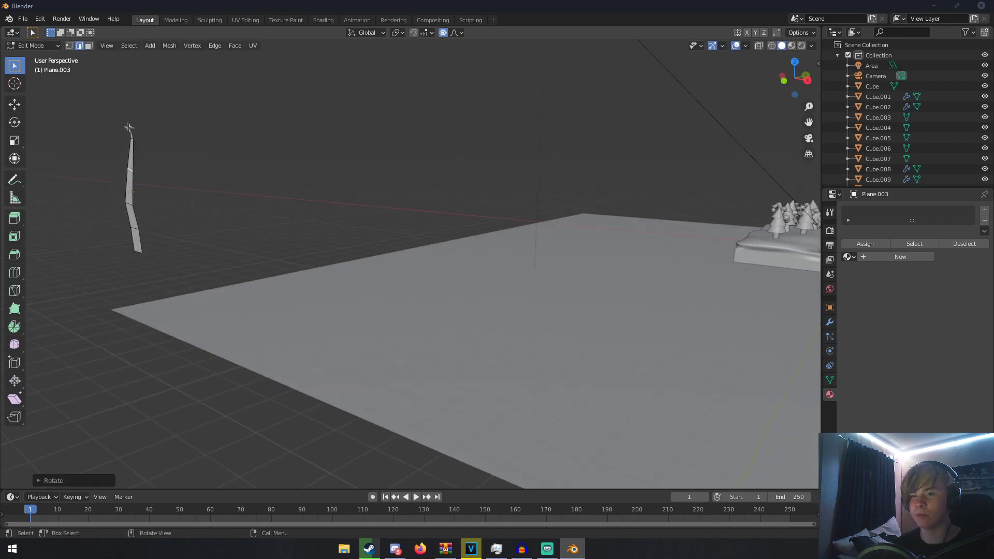
key(ctrl+z)
- Bend the tapered strip into a curved grass blade by rotating an upper edge with proportional falloff
key(r)
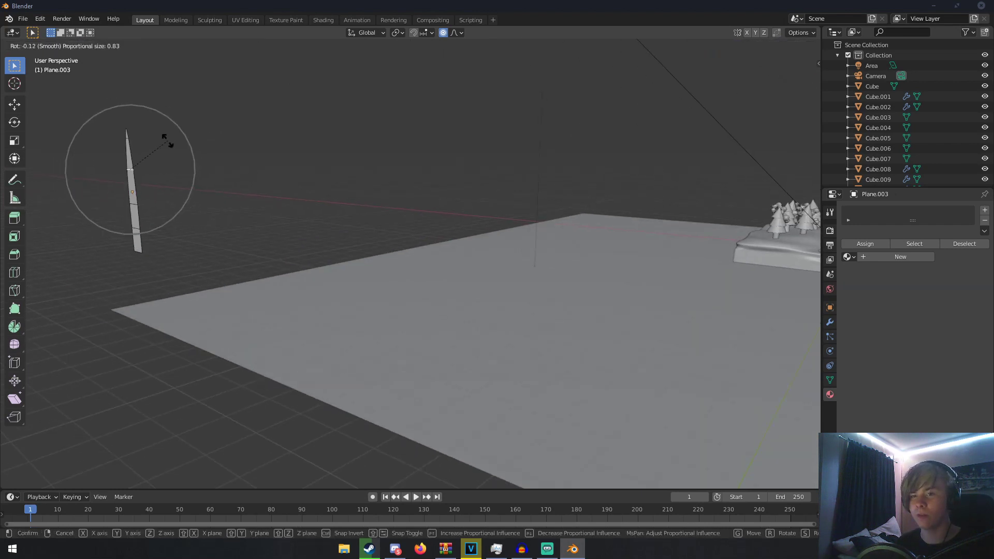
click(209, 135)
middle_drag(209, 138, 175, 141)
key(r)
click(220, 158)
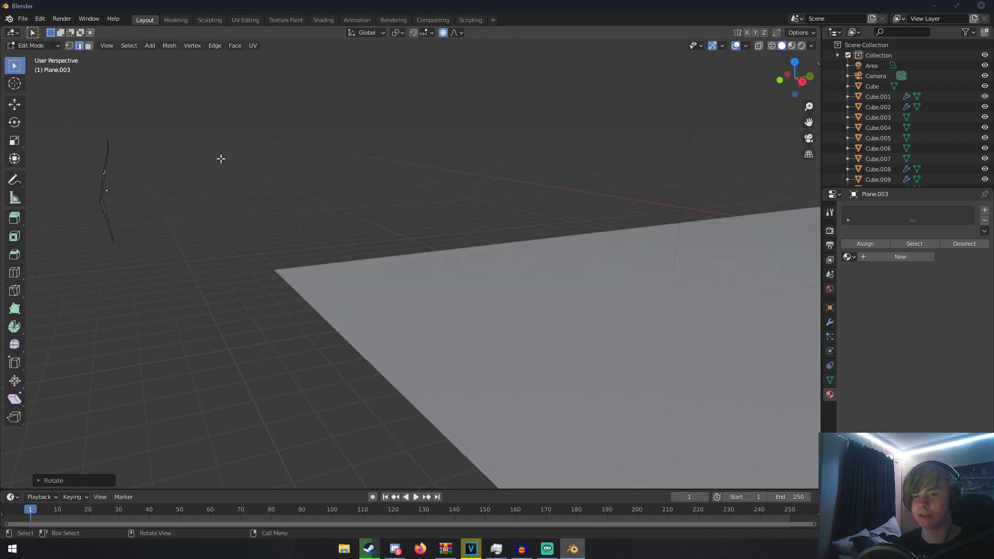
- Duplicate the grass blade, set the copy beside the original and rotate it 180° about the Z axis
key(Tab)
key(shift+d)
click(235, 160)
key(r)
key(z)
key(1)
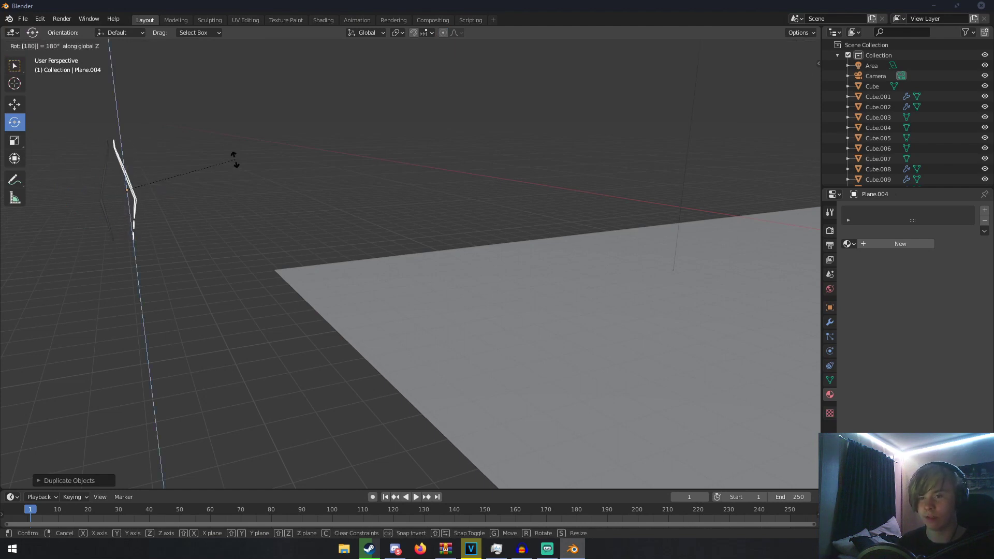
key(Return)
key(r)
right_click(154, 136)
- Vary the duplicated blade's bend by rotating its selected edge with proportional falloff
key(Tab)
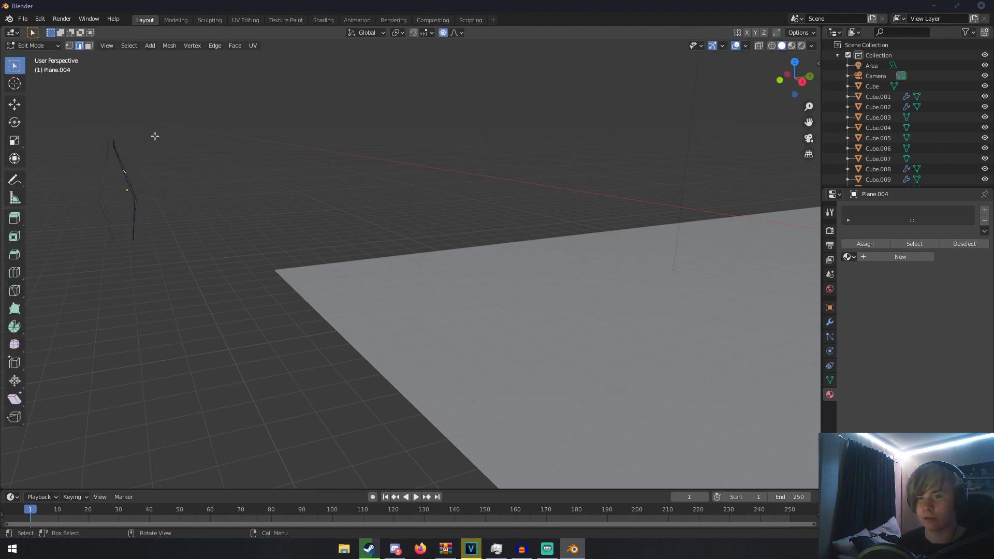
key(r)
click(195, 174)
middle_drag(196, 174, 245, 182)
key(r)
click(179, 180)
- Duplicate the blade for a third one, turn it to face another direction and position it against the other two
key(Tab)
key(shift+d)
click(210, 214)
drag(162, 260, 170, 231)
middle_drag(170, 231, 251, 231)
key(g)
click(243, 232)
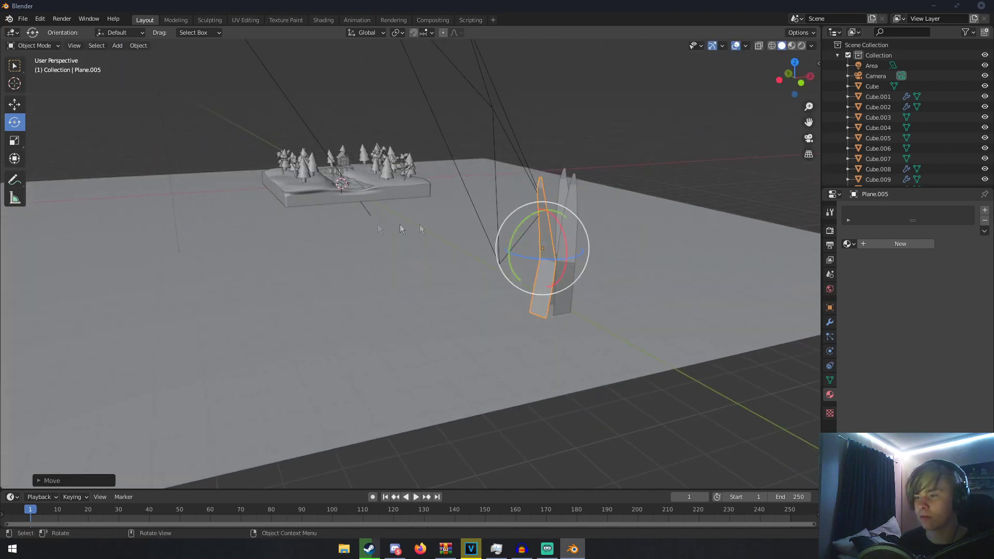
middle_drag(399, 229, 438, 226)
drag(423, 212, 414, 214)
key(g)
click(411, 215)
- Tilt the second blade outward, away from the middle of the clump
middle_drag(449, 217, 415, 195)
scroll(409, 194, down, 1)
middle_drag(283, 152, 303, 150)
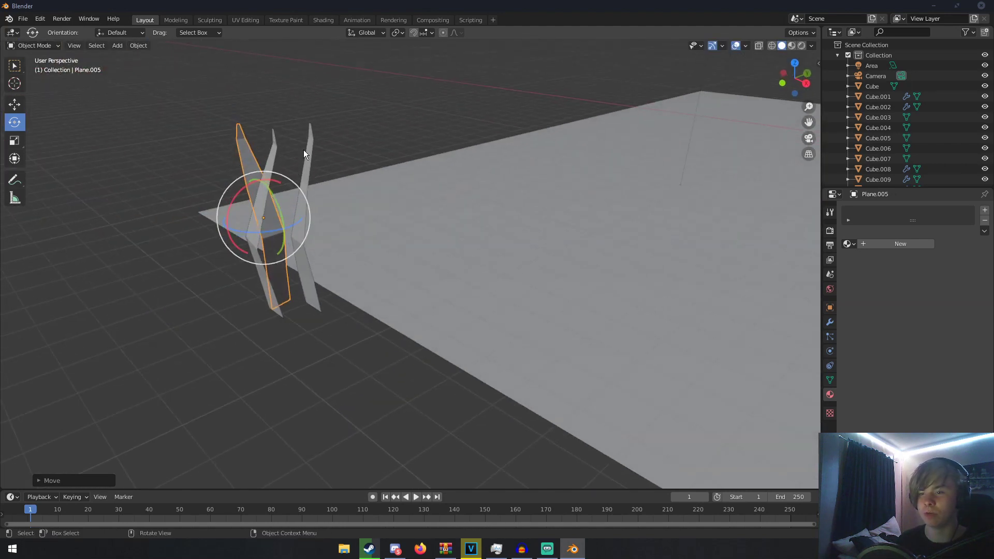
click(305, 150)
mouse_move(322, 176)
mouse_down()
mouse_move(329, 189)
mouse_move(316, 191)
mouse_up()
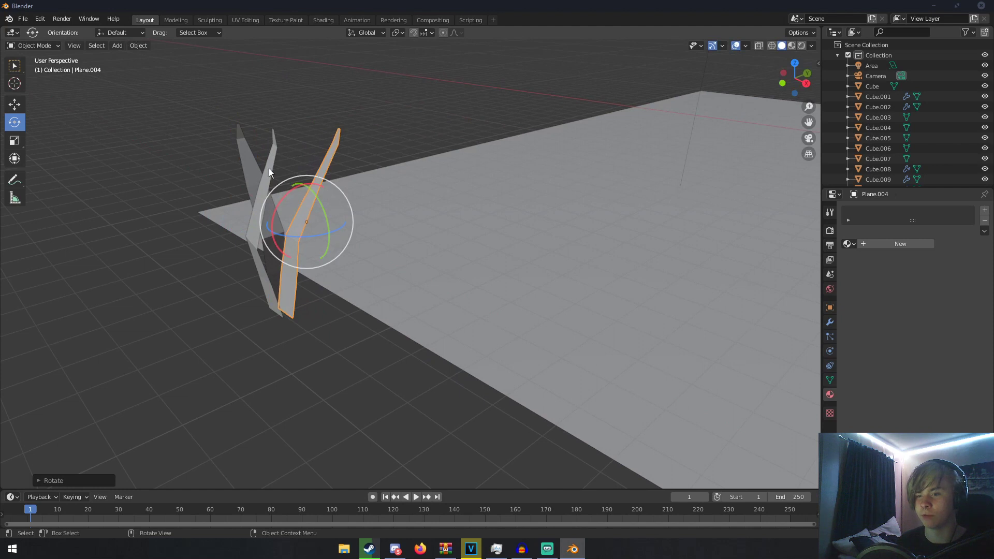
- Rotate the original blade outward and move it in so its base meets the other blades
click(269, 169)
drag(245, 196, 238, 208)
middle_drag(238, 208, 316, 218)
scroll(262, 200, down, 1)
key(g)
click(266, 210)
- Duplicate the blade as a fourth one, rotate it and move it into the open side of the clump
key(shift+d)
right_click(320, 222)
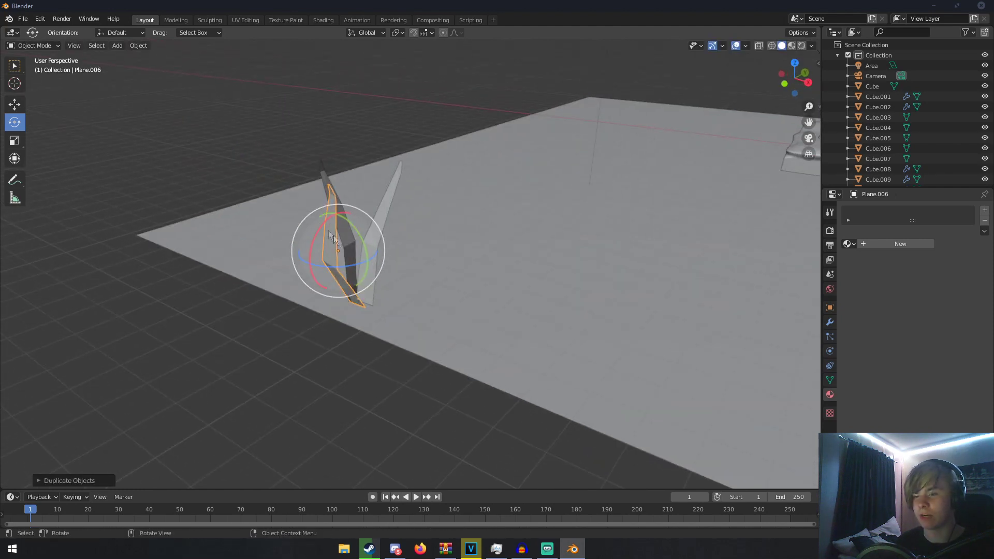
drag(340, 266, 364, 239)
key(g)
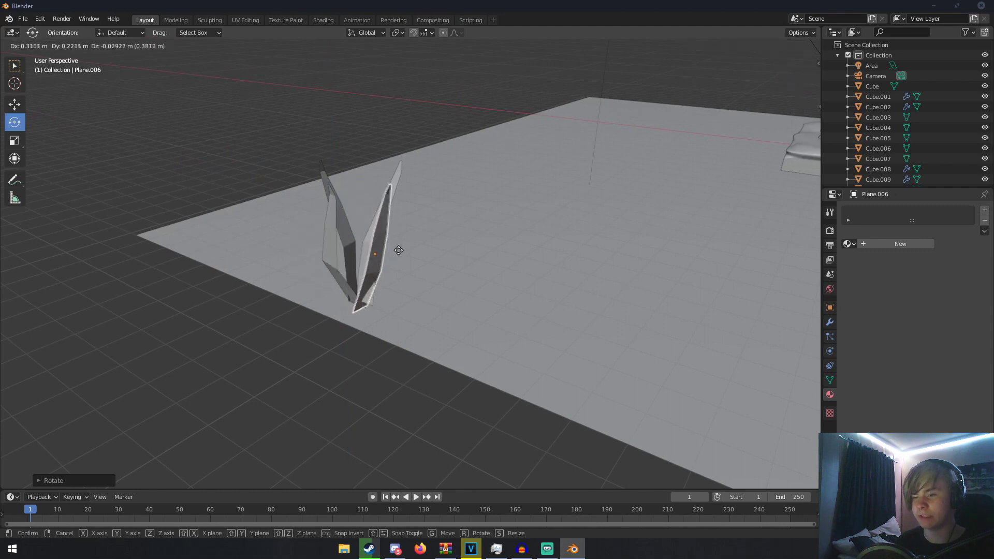
click(401, 245)
- Give the newest blade a new material with a dark green base color (H 0.375, S 0.434, V 0.420)
middle_drag(401, 244, 340, 252)
scroll(340, 253, down, 4)
key(a)
key(a)
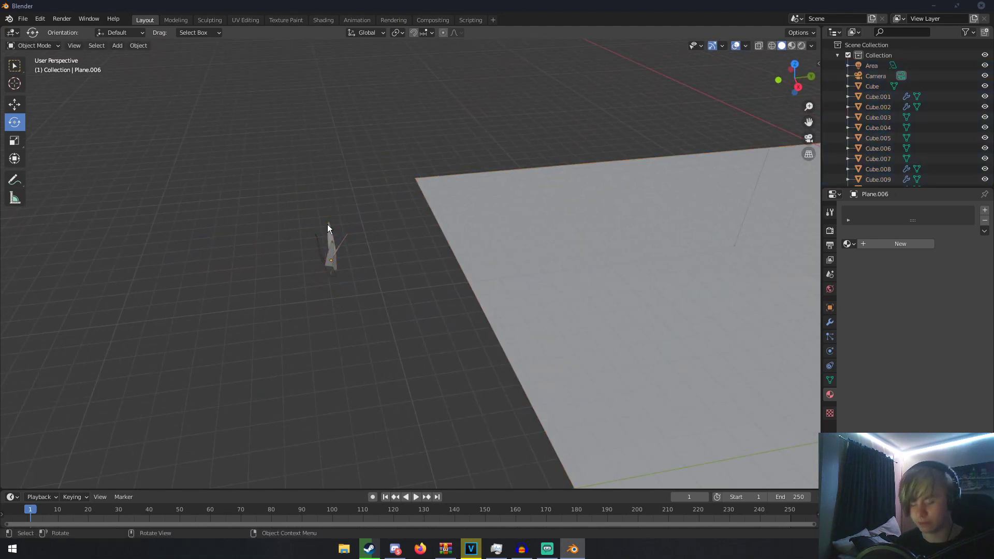
click(332, 248)
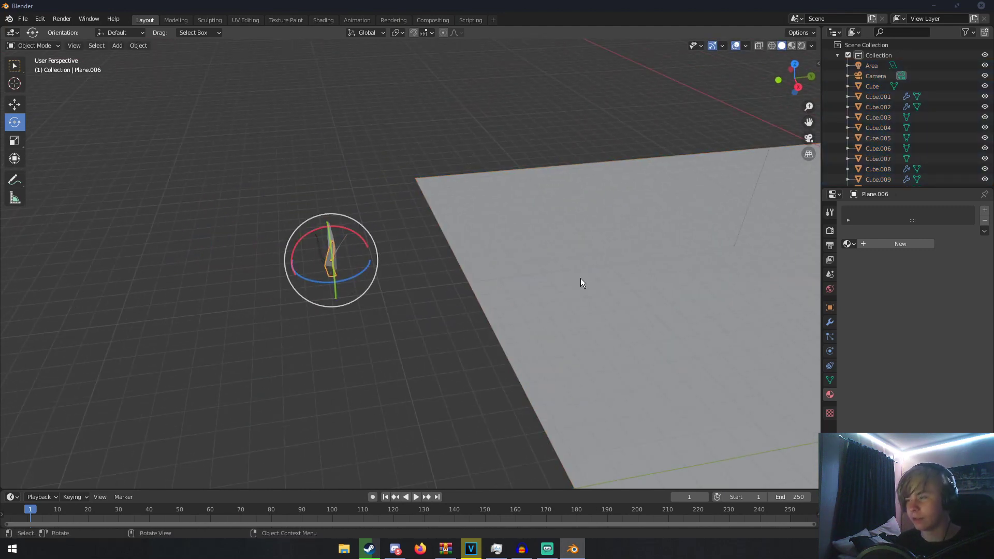
click(868, 244)
click(850, 244)
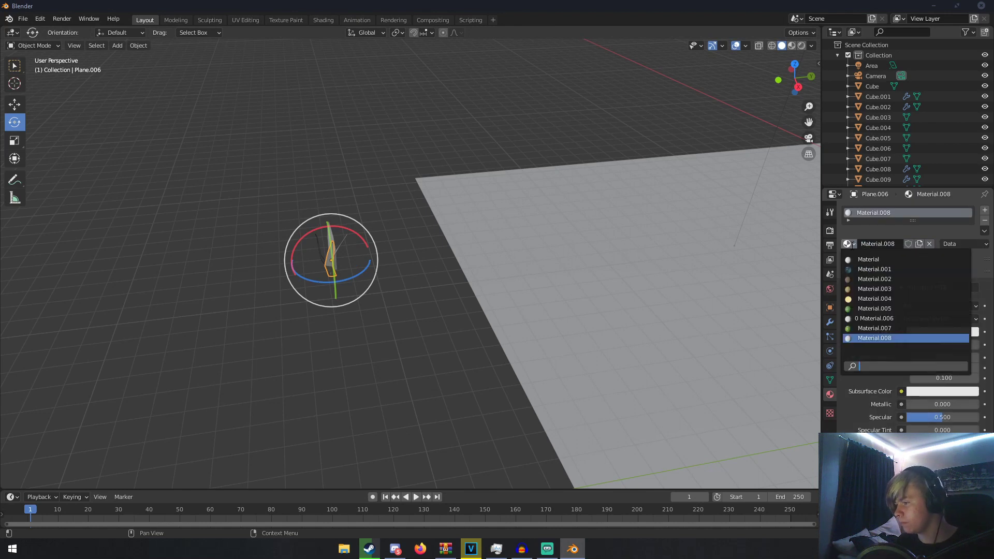
click(862, 231)
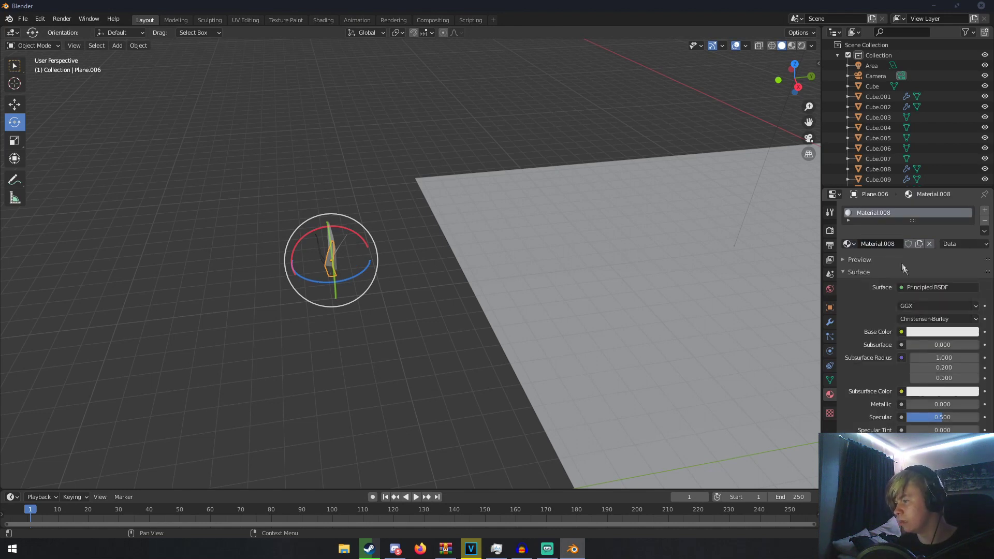
click(938, 332)
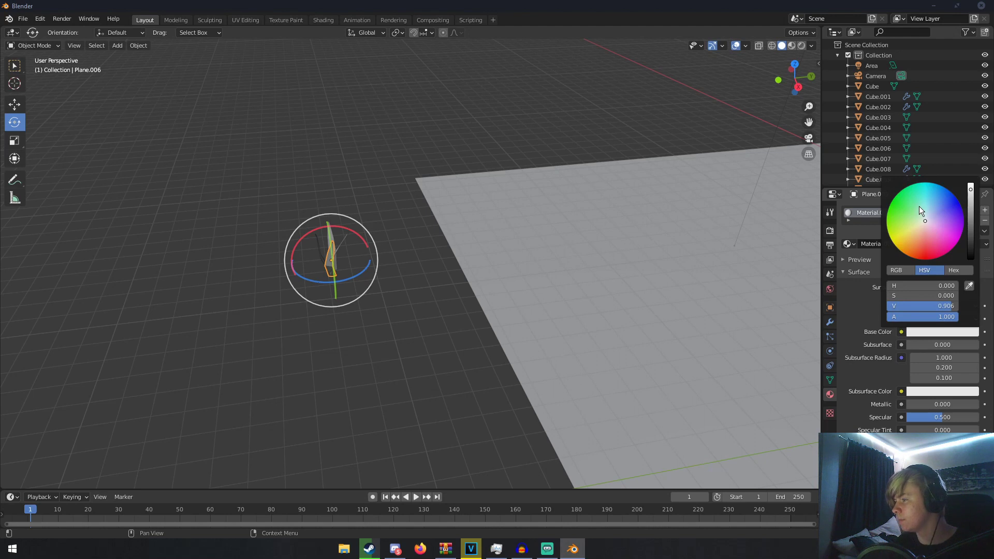
click(919, 207)
drag(971, 218, 970, 228)
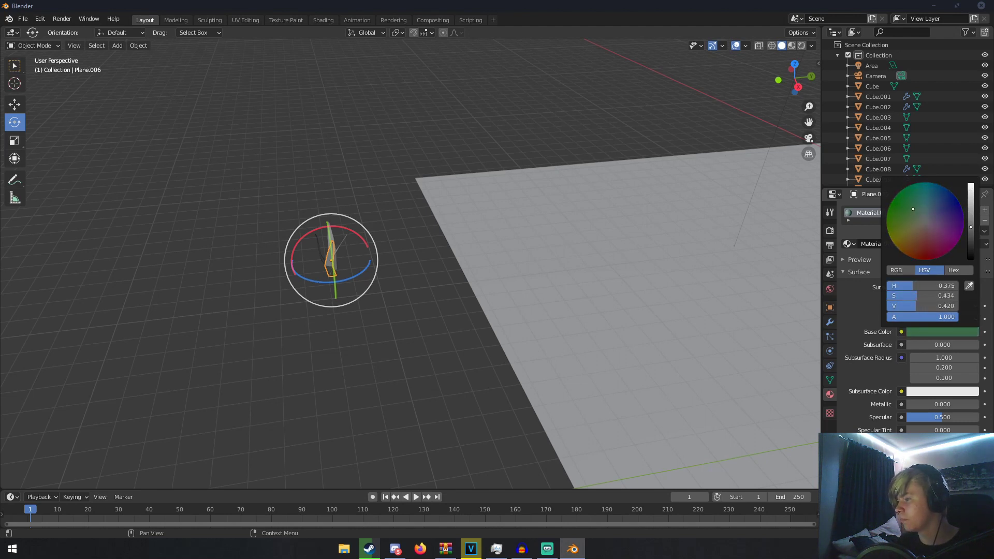
- Select the two side blades together with the green blade and copy its material to them
scroll(487, 217, up, 6)
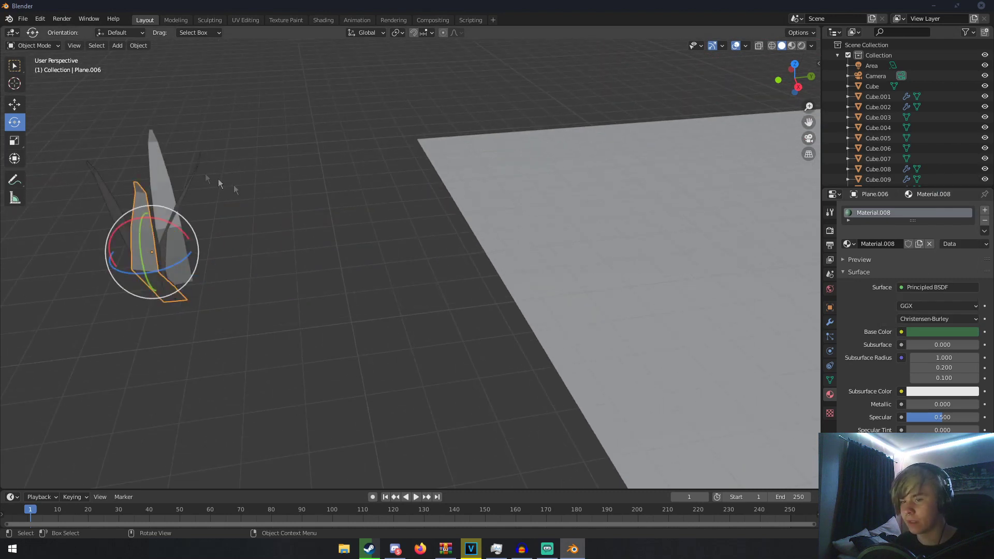
click(174, 164)
click(19, 66)
middle_drag(201, 154, 224, 166)
click(224, 166)
shift+click(130, 205)
shift+click(168, 223)
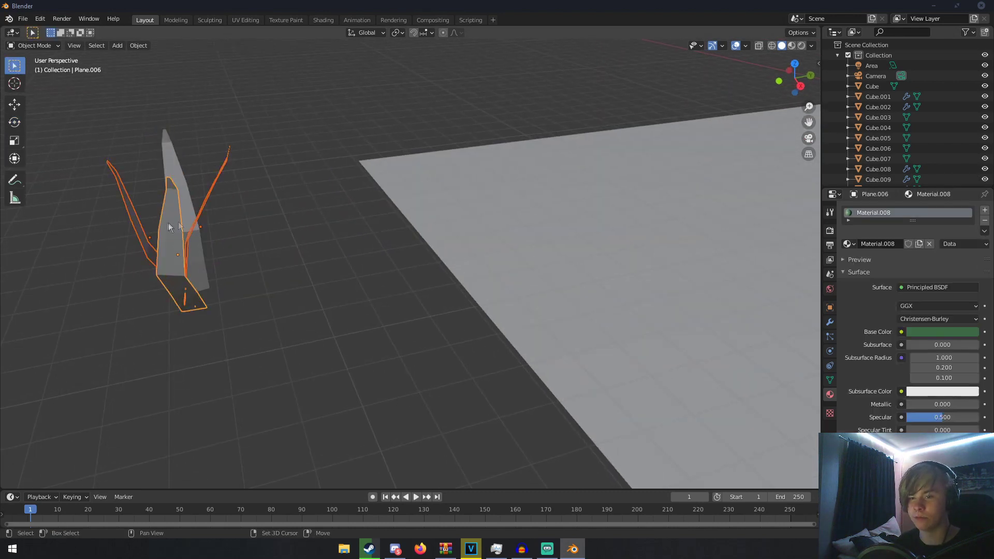
click(984, 231)
click(956, 254)
- Duplicate all four blades in place, scale the copies down and rotate them 45° about the Z axis
middle_drag(284, 263, 305, 263)
shift+click(203, 173)
key(shift+d)
right_click(306, 191)
key(s)
click(328, 206)
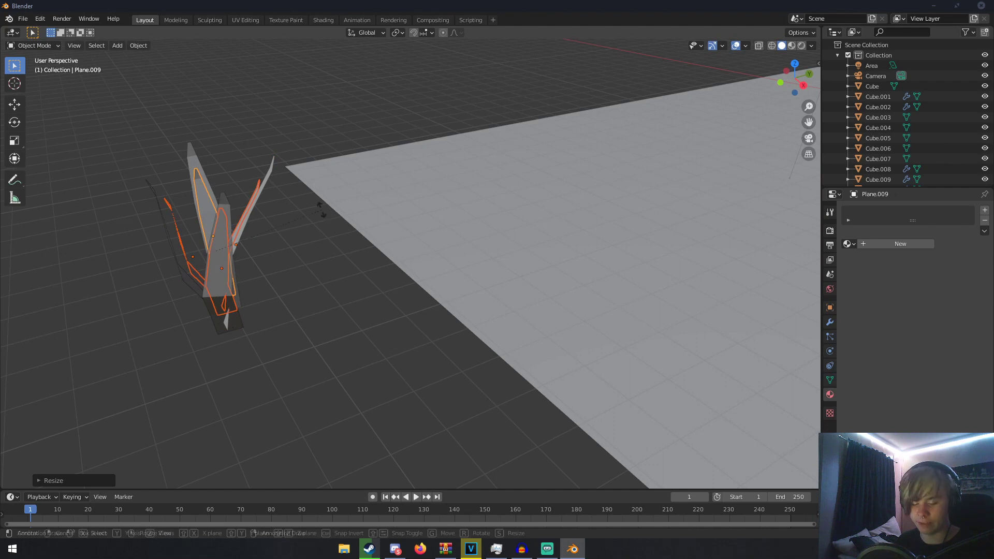
text(rz45)
key(Return)
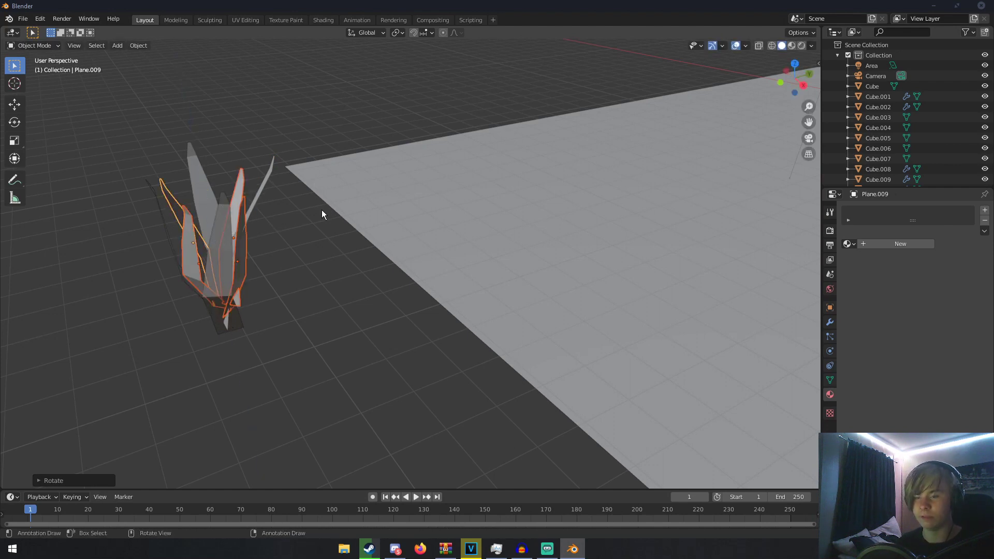
- Add a third inner ring by duplicating the smaller blades, scaling them down and stretching them taller along Z
key(shift+d)
right_click(313, 215)
key(s)
click(349, 227)
key(g)
key(z)
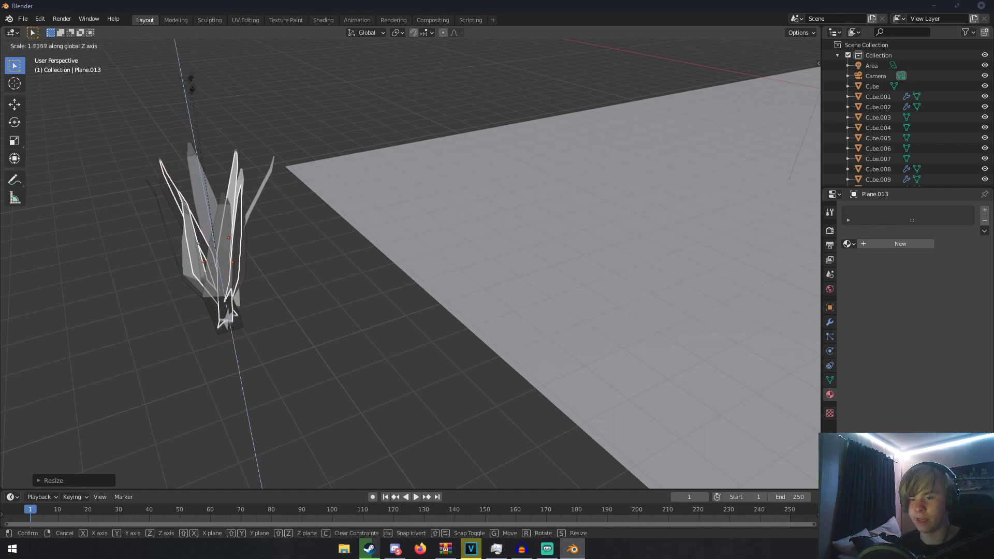
click(219, 106)
- Select the whole grass clump and resize it, first uniformly and once more along the Z axis
middle_drag(219, 85, 291, 93)
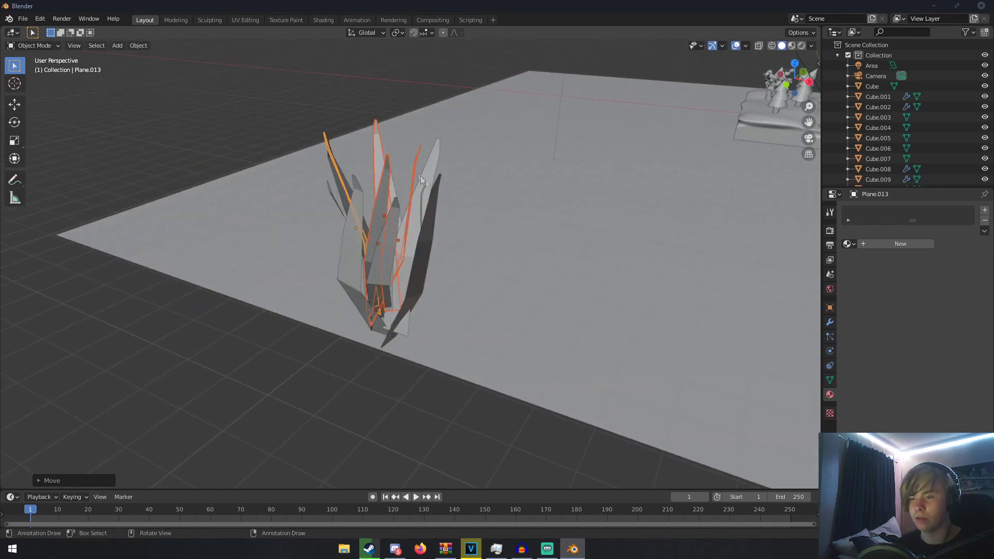
middle_drag(454, 216, 331, 201)
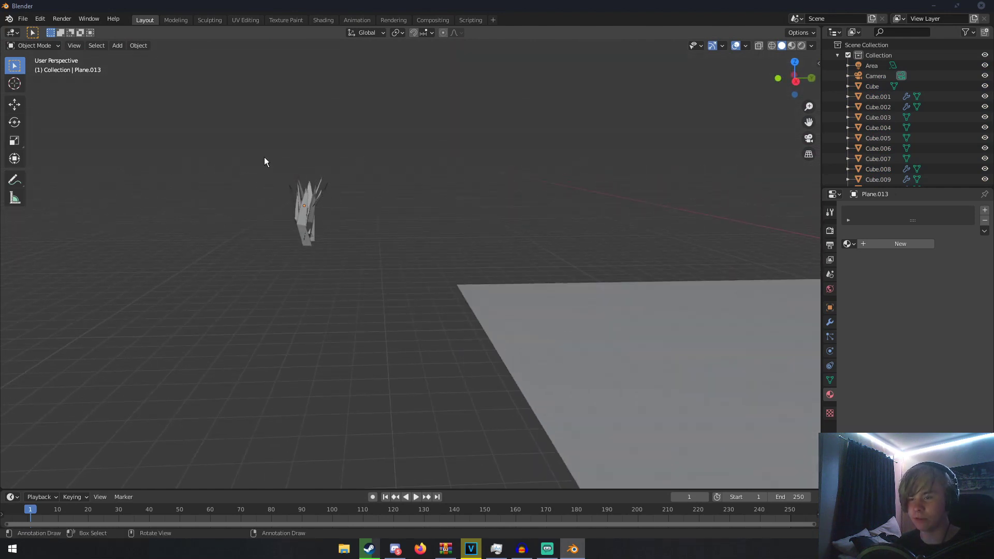
drag(262, 160, 353, 286)
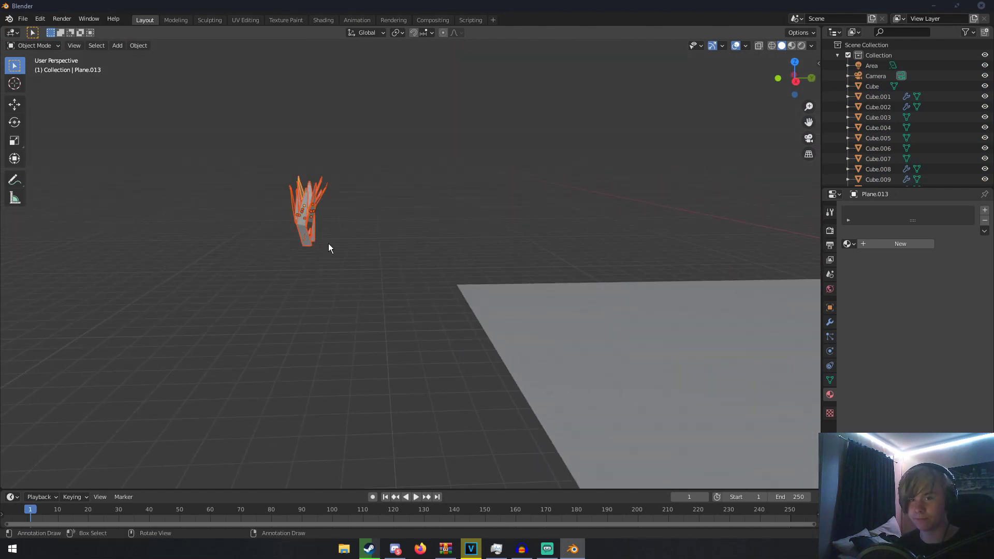
key(s)
click(382, 259)
key(s)
key(z)
click(306, 179)
- Select the terrain block and switch it to Weight Paint mode
middle_drag(308, 181, 551, 244)
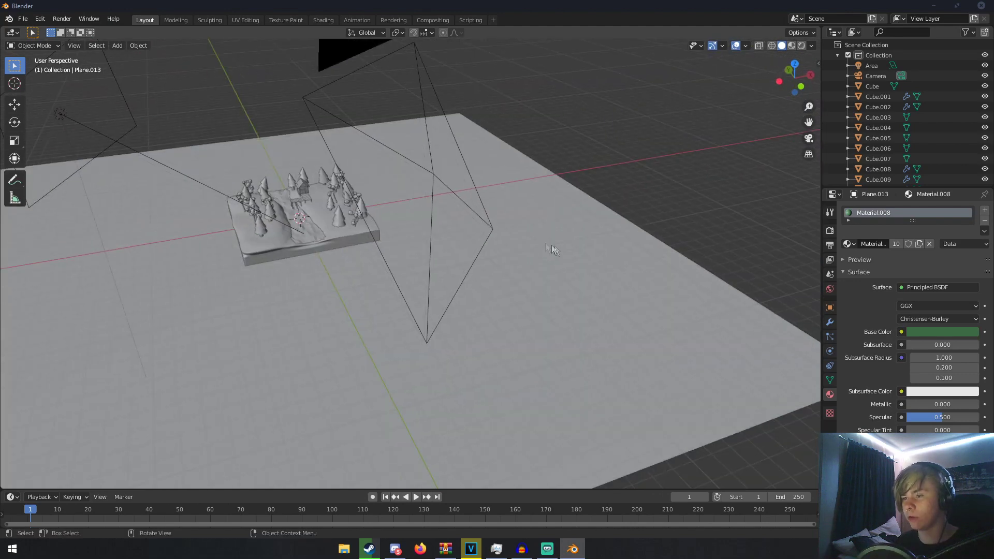
click(310, 240)
middle_drag(309, 240, 233, 256)
shift+middle_drag(352, 257, 469, 260)
scroll(469, 260, up, 5)
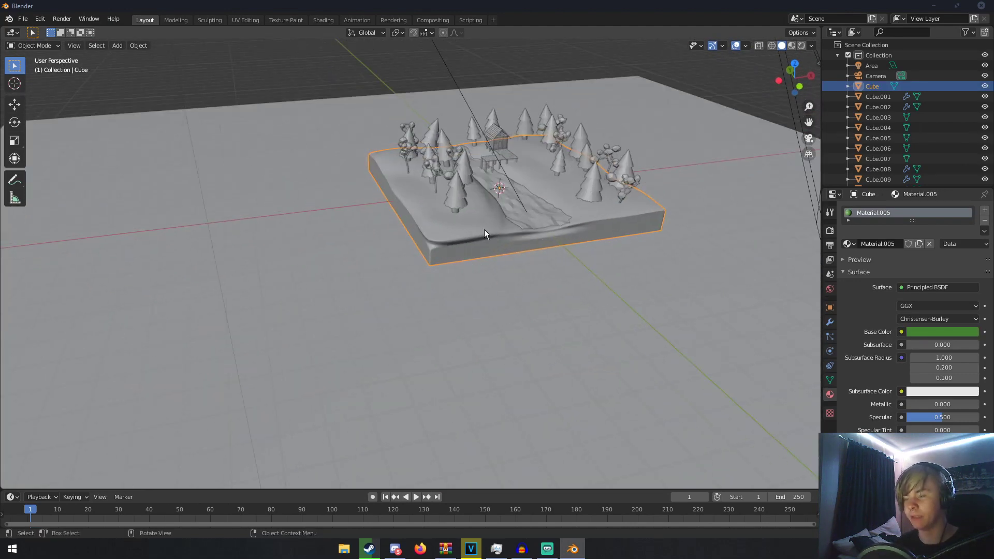
middle_drag(474, 232, 422, 228)
scroll(352, 237, down, 3)
scroll(421, 229, up, 5)
scroll(422, 231, up, 1)
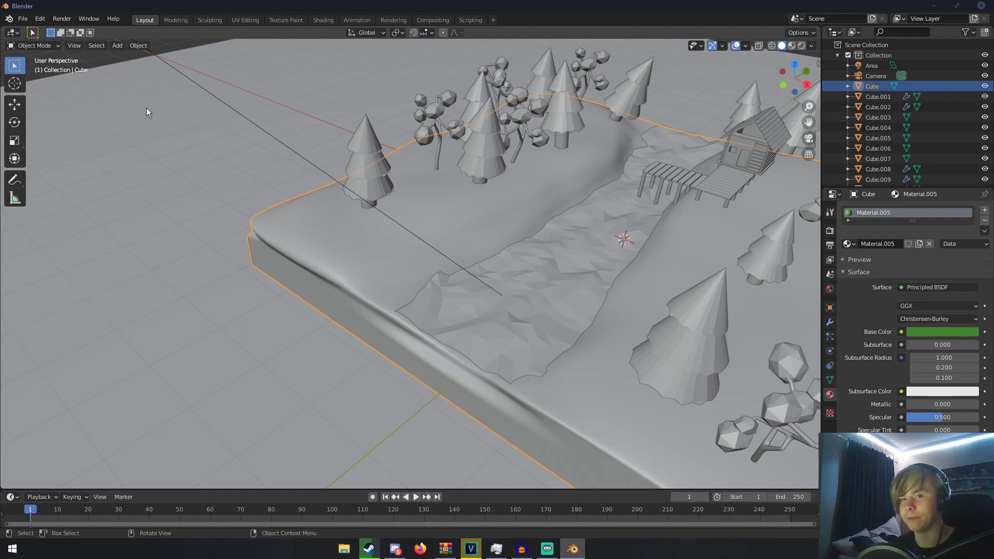
middle_drag(283, 219, 371, 279)
click(34, 45)
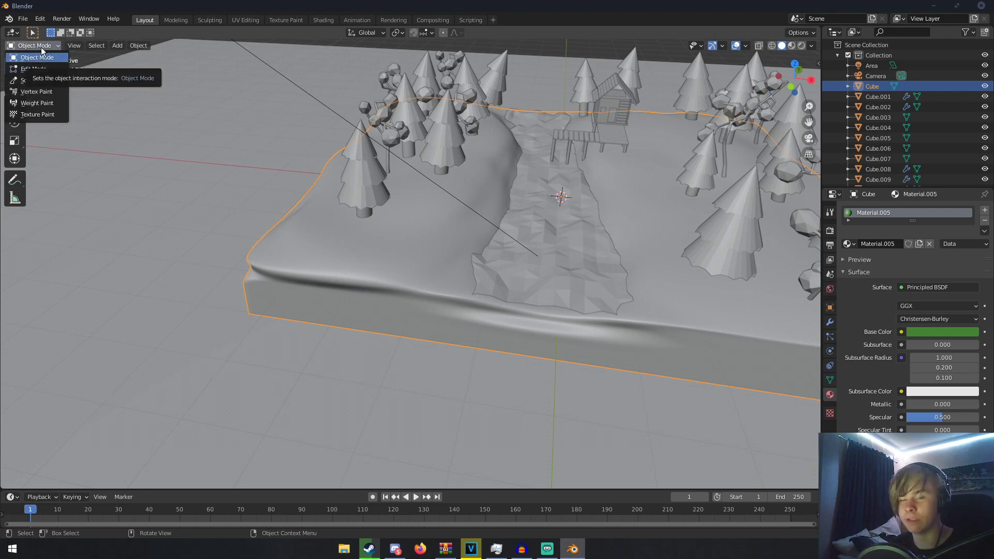
click(37, 103)
- Paint full-weight areas with the Draw brush along one riverbank and over the open ground on the cabin's bank
scroll(432, 230, down, 5)
middle_drag(433, 230, 388, 233)
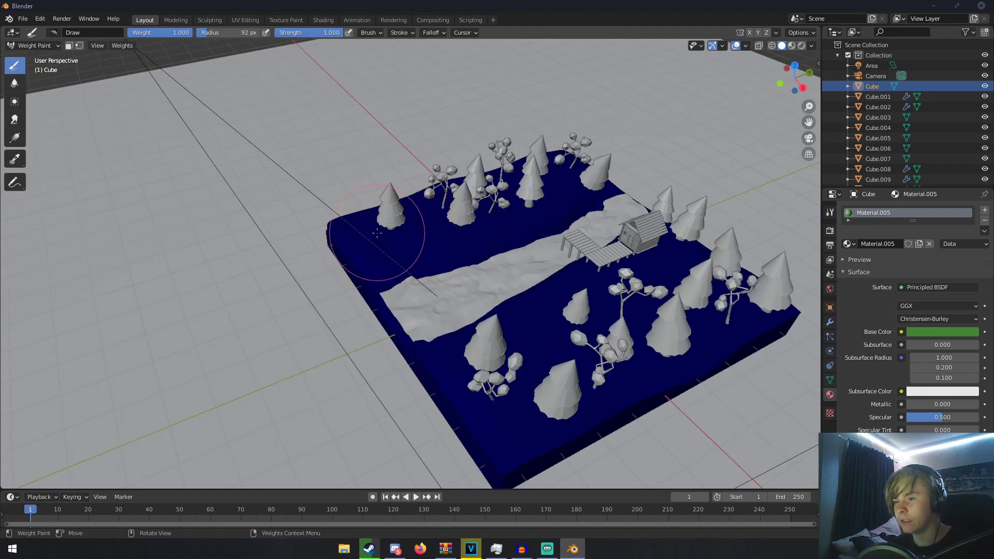
drag(373, 235, 420, 240)
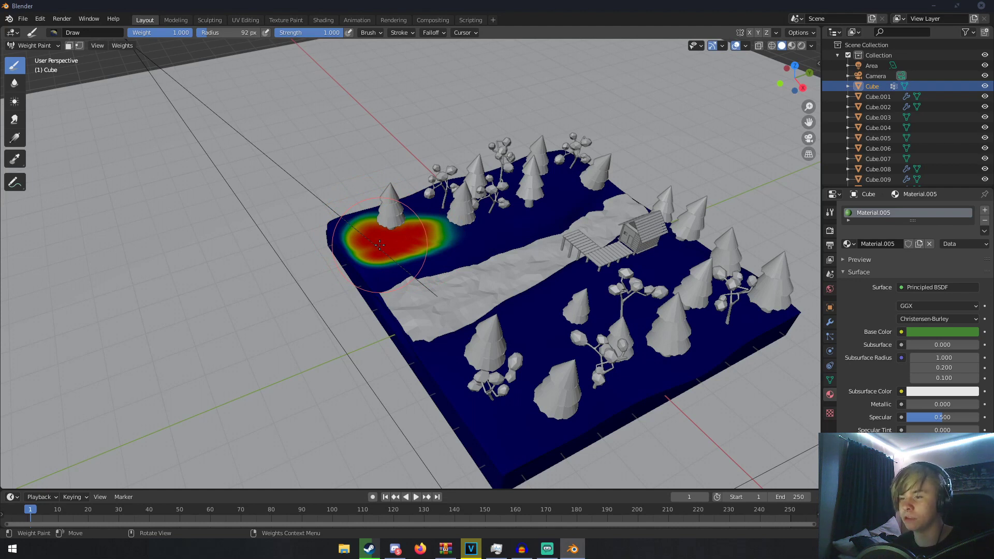
mouse_move(406, 220)
mouse_down()
mouse_move(559, 188)
mouse_move(533, 212)
mouse_move(397, 264)
mouse_up()
middle_drag(396, 264, 481, 228)
drag(560, 225, 588, 227)
drag(543, 161, 549, 117)
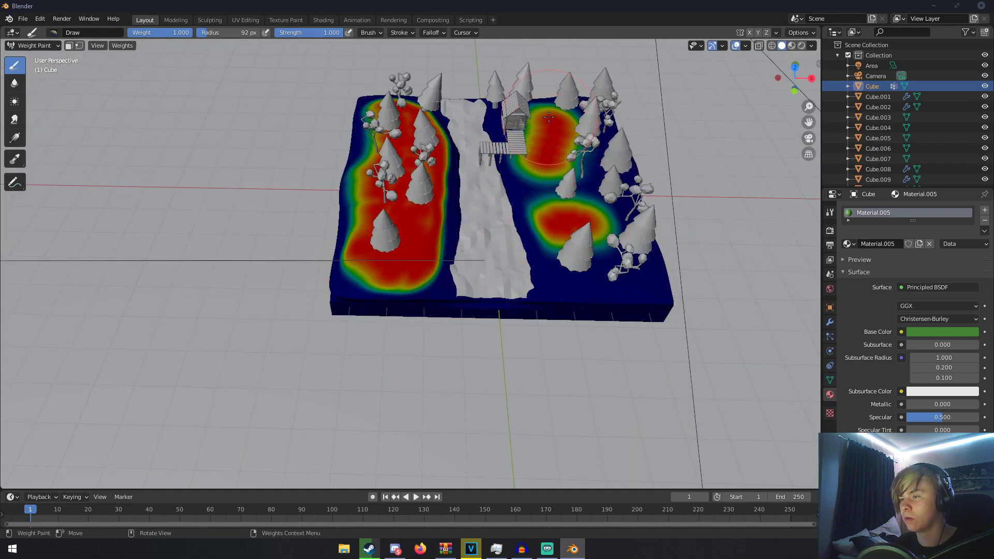
- Reduce the brush radius to 50 px and paint full weight into the gaps between trees and along the cabin side's outer edges
middle_drag(590, 164, 697, 288)
key(f)
click(679, 305)
mouse_move(660, 316)
mouse_down()
mouse_move(683, 303)
mouse_move(674, 311)
mouse_up()
mouse_move(718, 244)
mouse_down()
mouse_move(707, 270)
mouse_move(718, 250)
mouse_up()
drag(618, 388, 600, 392)
drag(533, 376, 487, 337)
- Use the Subtract brush to erase weight around the tree bases on the bank opposite the cabin
middle_drag(446, 266, 393, 249)
click(53, 32)
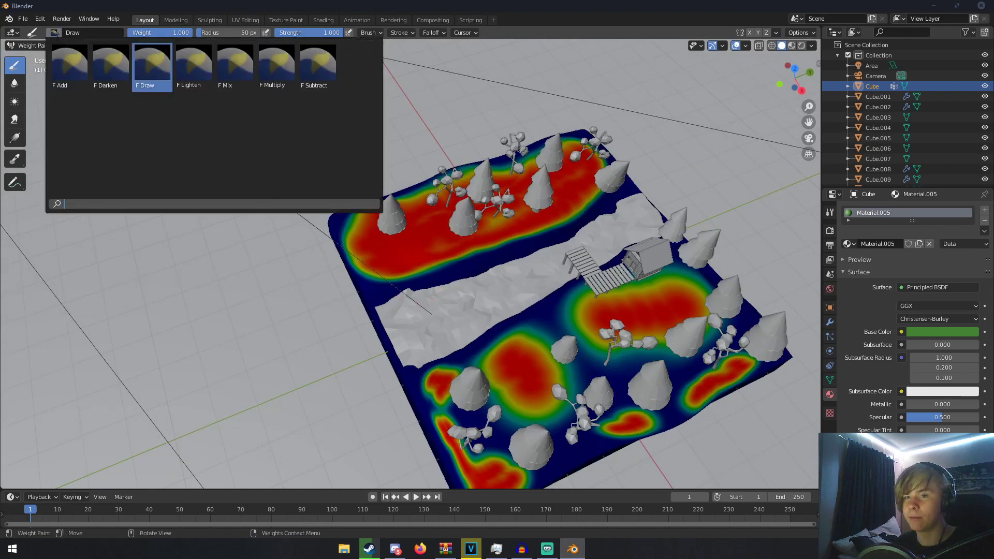
click(298, 66)
drag(392, 228, 392, 228)
drag(460, 234, 462, 229)
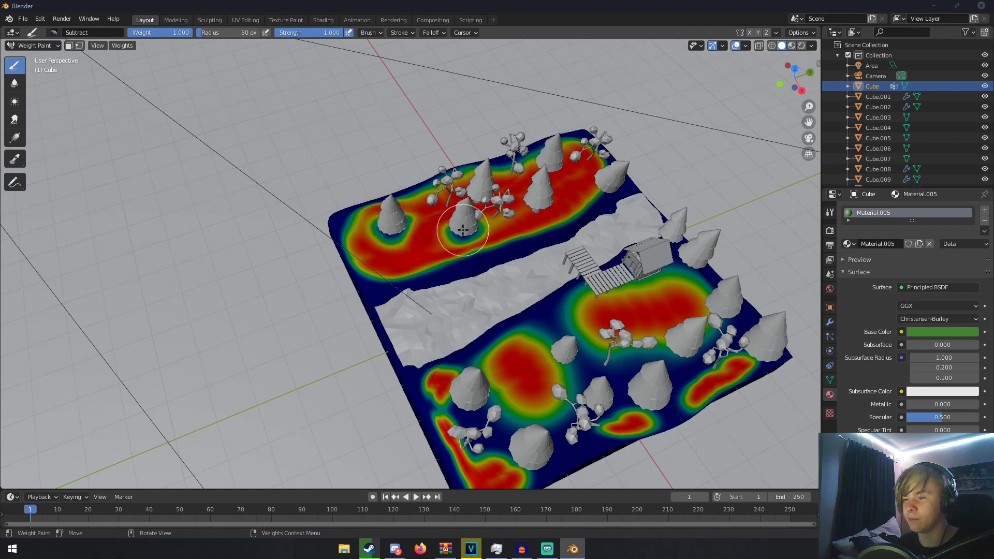
middle_drag(505, 209, 499, 226)
mouse_move(500, 226)
mouse_down()
mouse_move(508, 252)
mouse_move(555, 247)
mouse_move(558, 237)
mouse_up()
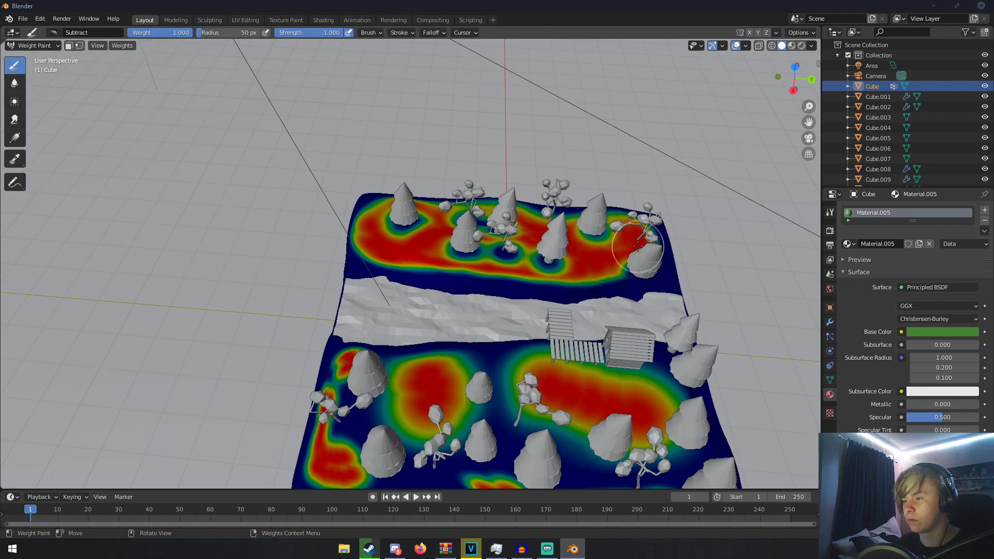
- Return the terrain to Object Mode and add a particle system of type Hair to it
middle_drag(558, 251, 219, 139)
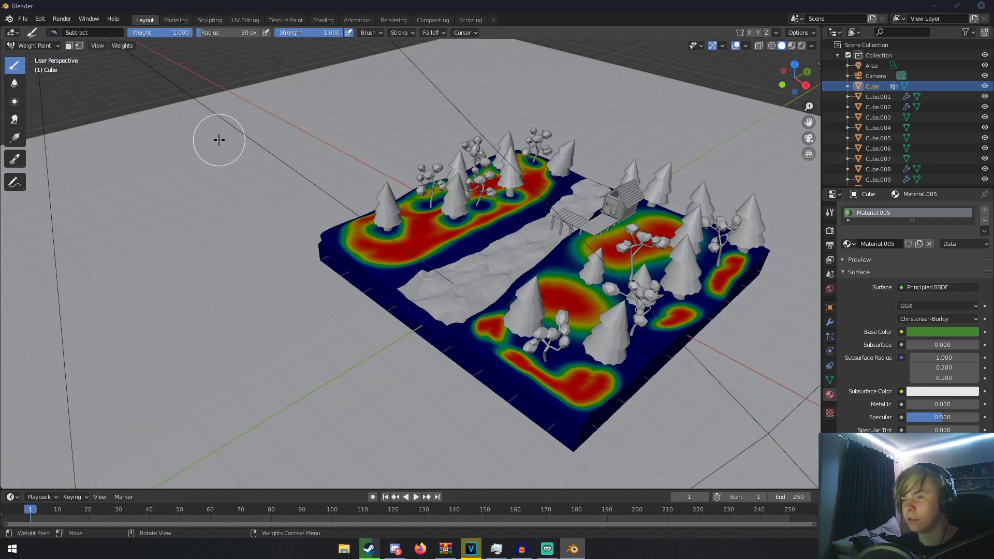
click(34, 45)
click(44, 57)
middle_drag(378, 208, 461, 229)
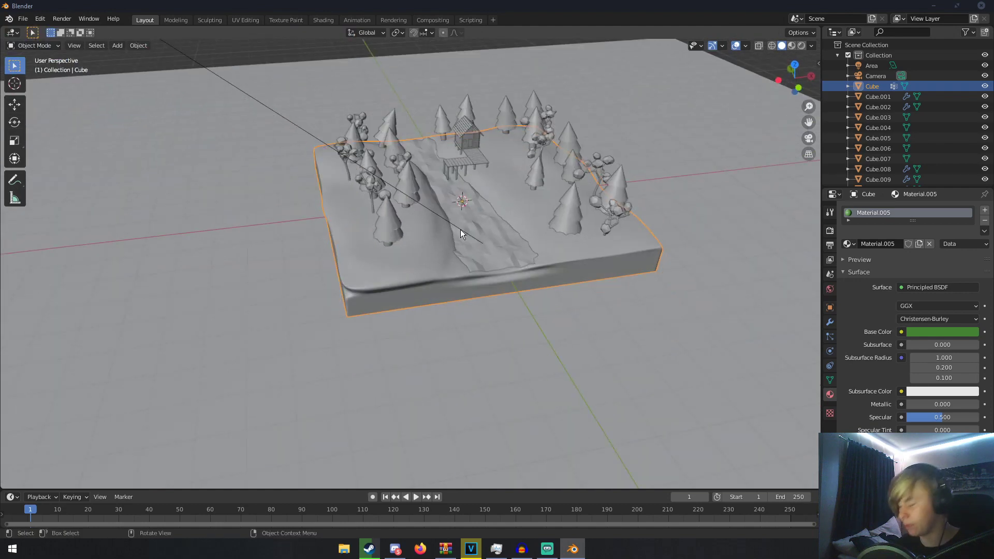
scroll(462, 214, up, 2)
middle_drag(465, 219, 731, 304)
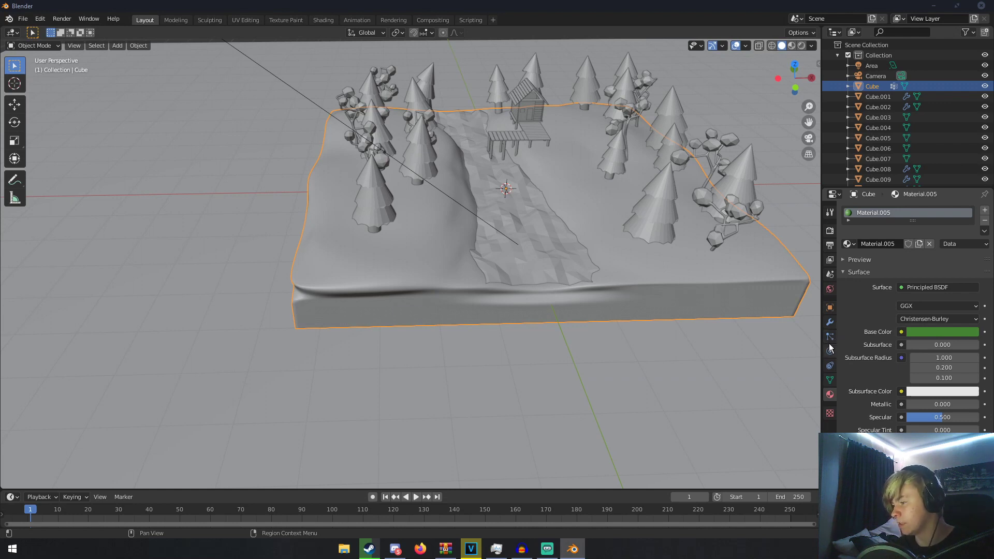
click(829, 336)
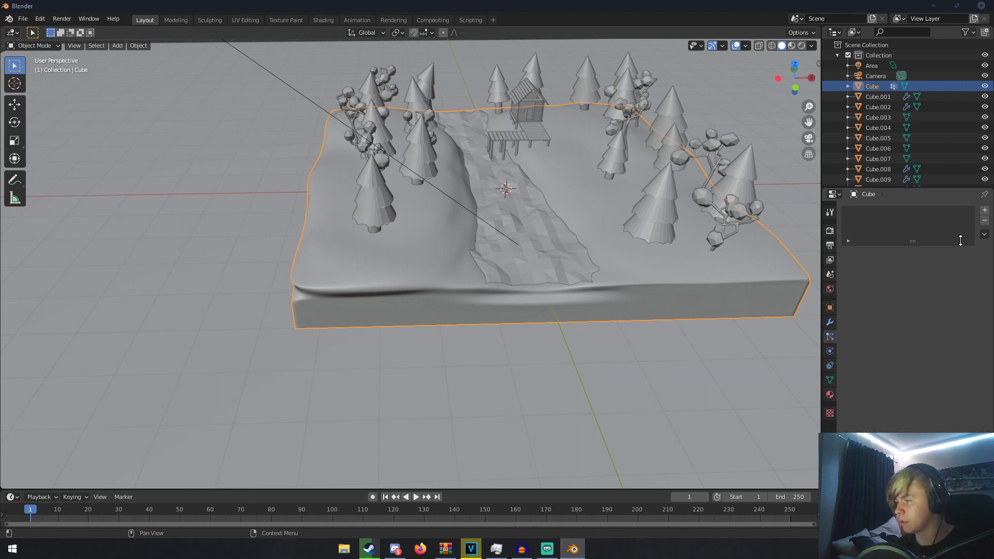
click(985, 212)
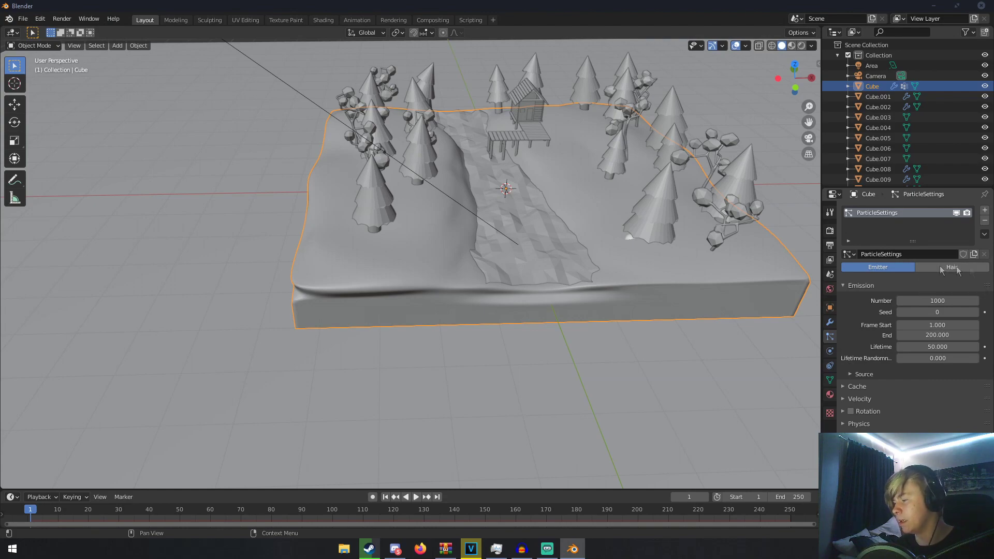
click(952, 267)
- Render the hair particles as Object and pick the grass clump Plane.013 as the instance object
middle_drag(673, 249, 648, 276)
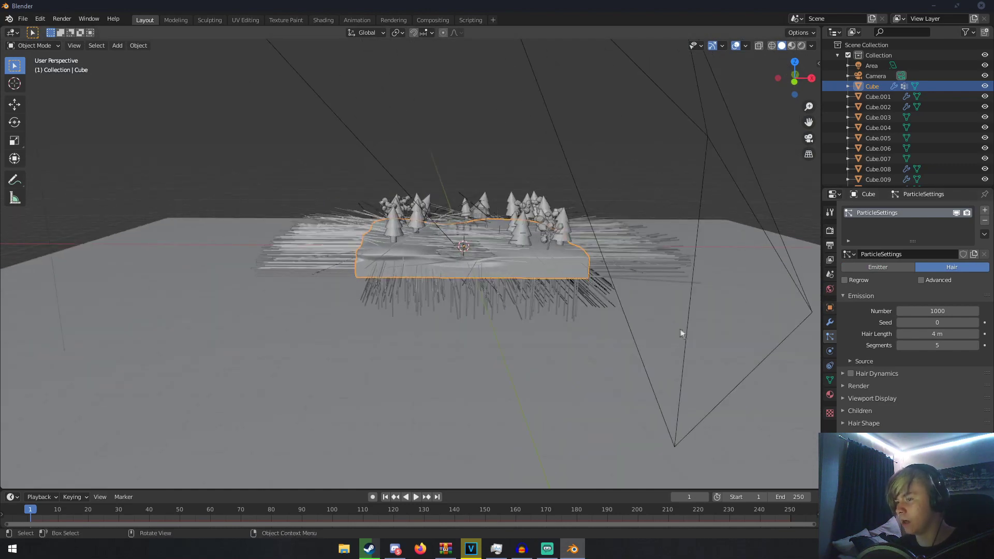
mouse_move(676, 326)
middle_down()
mouse_move(632, 337)
mouse_move(646, 331)
mouse_move(468, 313)
mouse_move(673, 335)
middle_up()
click(861, 386)
click(938, 401)
click(924, 436)
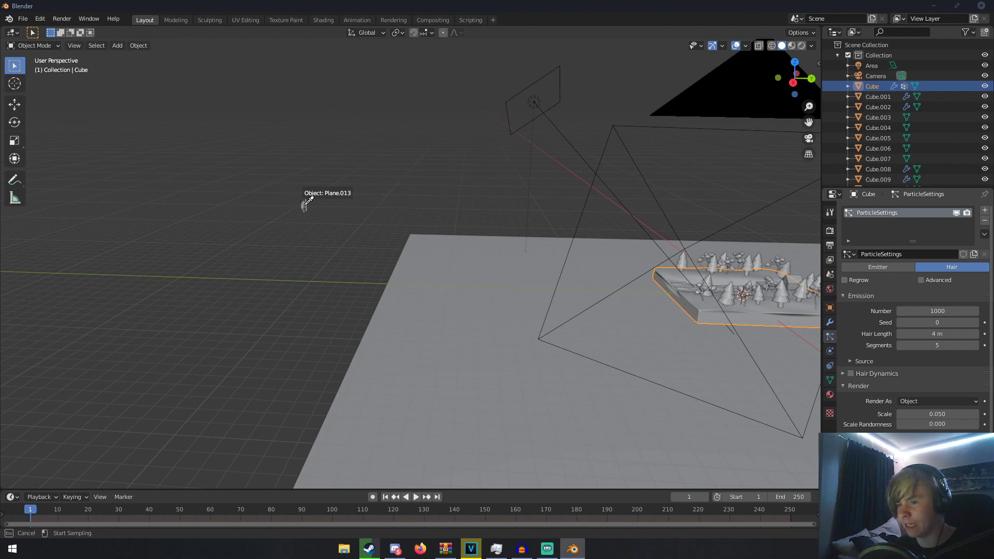
click(304, 200)
middle_drag(304, 200, 487, 363)
scroll(648, 215, up, 2)
key(KP_Decimal)
scroll(611, 345, up, 4)
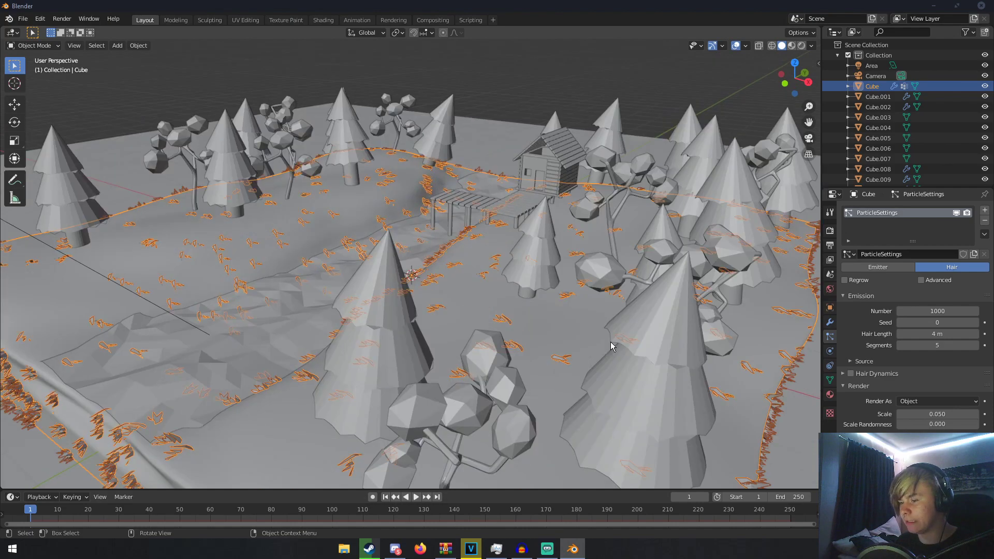
scroll(610, 345, up, 2)
- Assign the painted vertex group "Group" to the particle system's density
scroll(915, 416, down, 2)
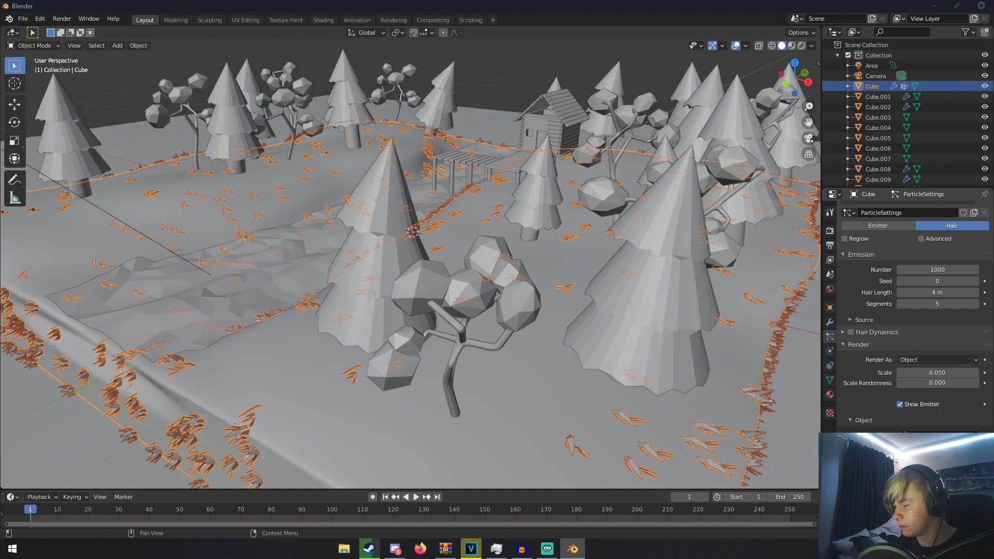
middle_drag(681, 381, 725, 351)
scroll(811, 373, down, 3)
scroll(918, 394, down, 3)
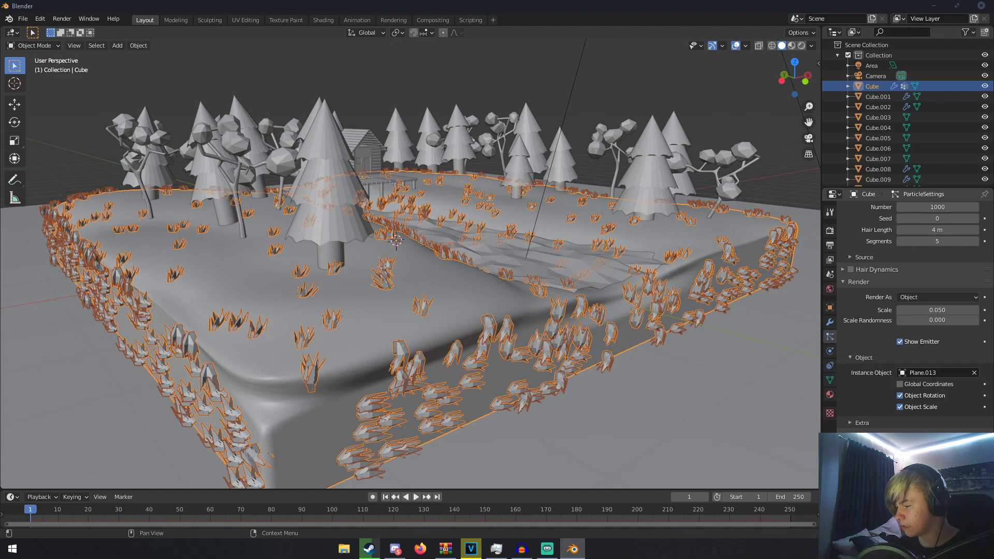
scroll(865, 420, down, 5)
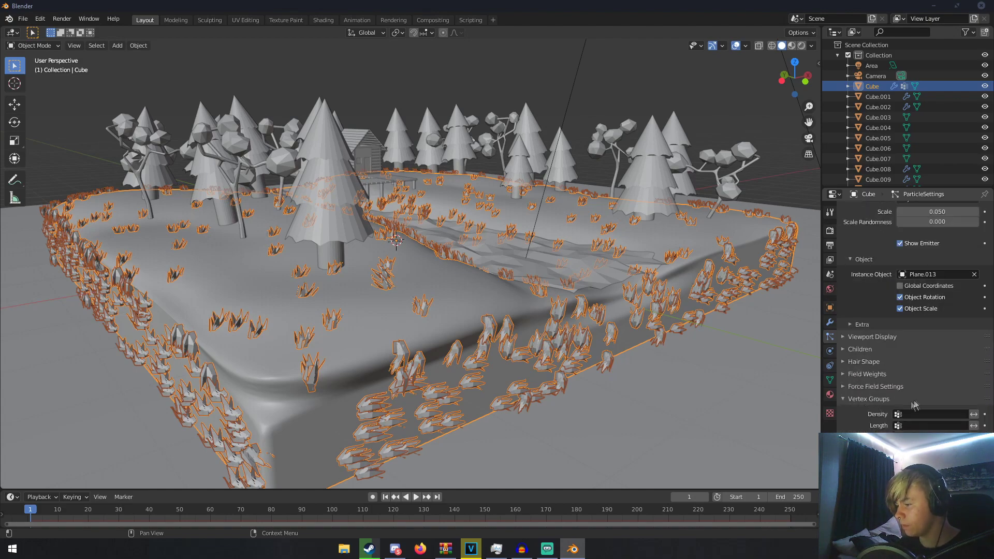
click(911, 415)
click(897, 430)
middle_drag(661, 355, 594, 348)
scroll(607, 347, up, 4)
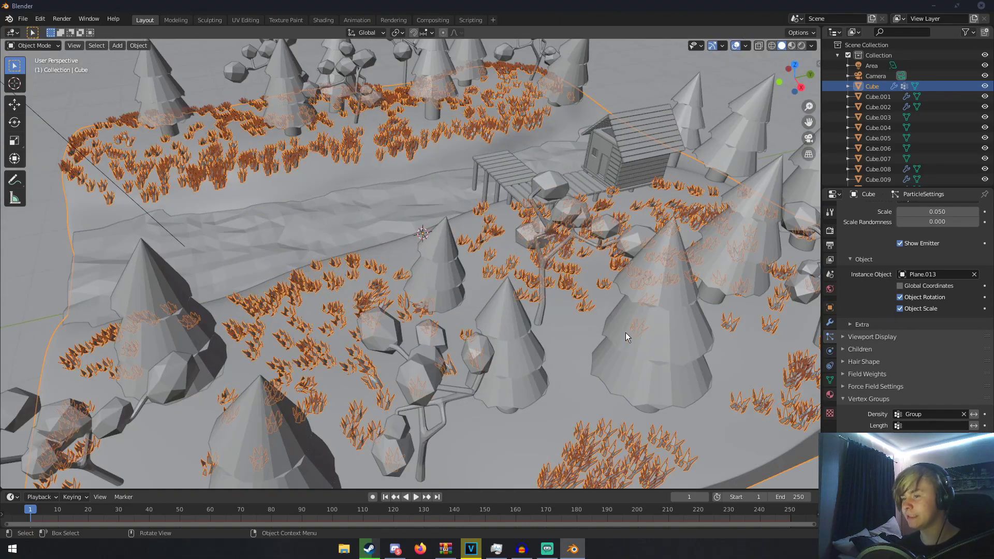
middle_drag(732, 338, 630, 339)
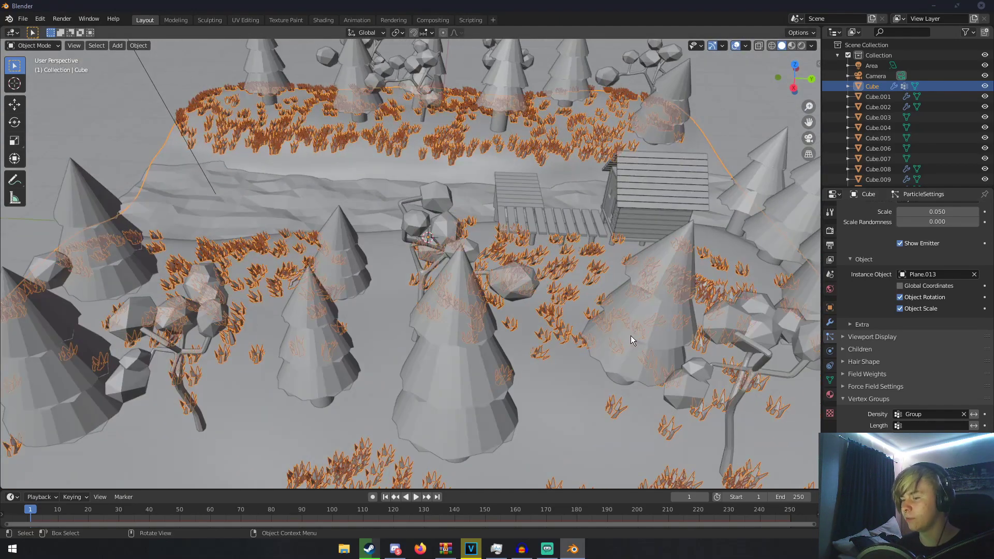
- Enable Interpolated children for the grass, with a display amount of 4 and a render amount of 4
click(861, 350)
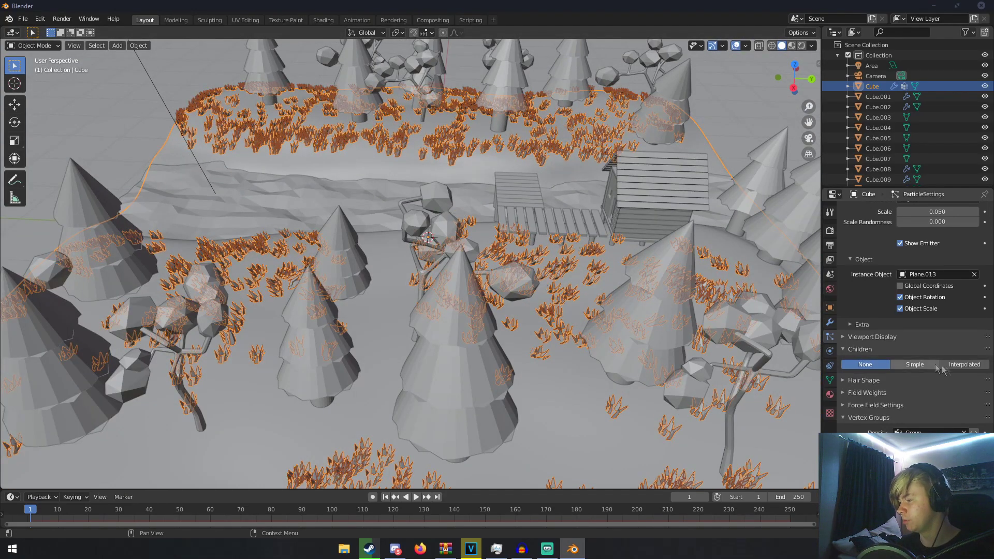
click(955, 364)
click(935, 378)
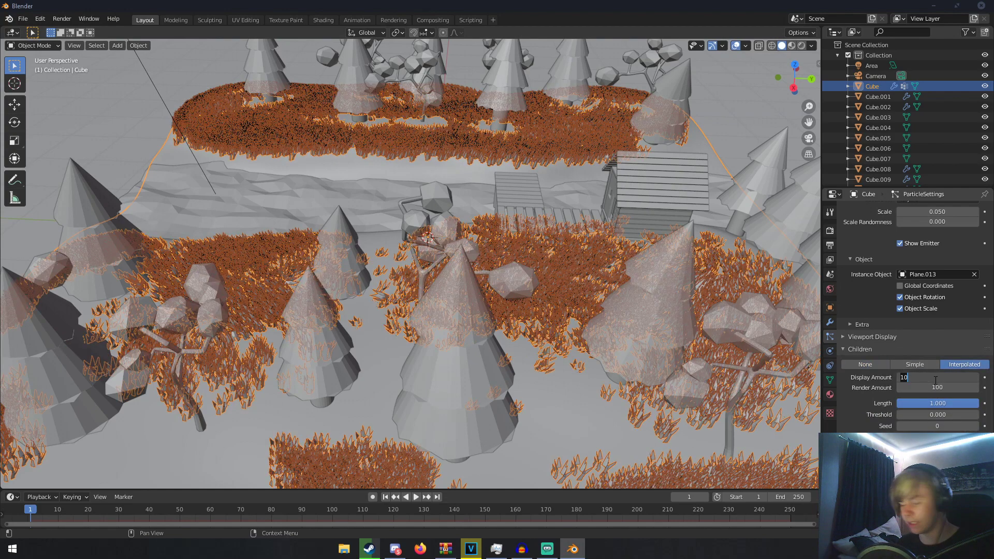
text(4)
key(Return)
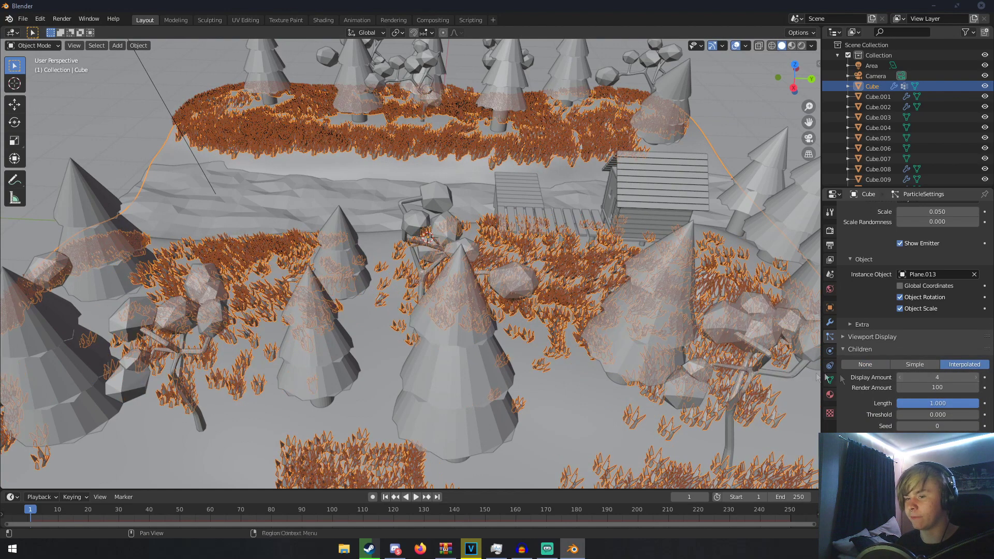
click(935, 388)
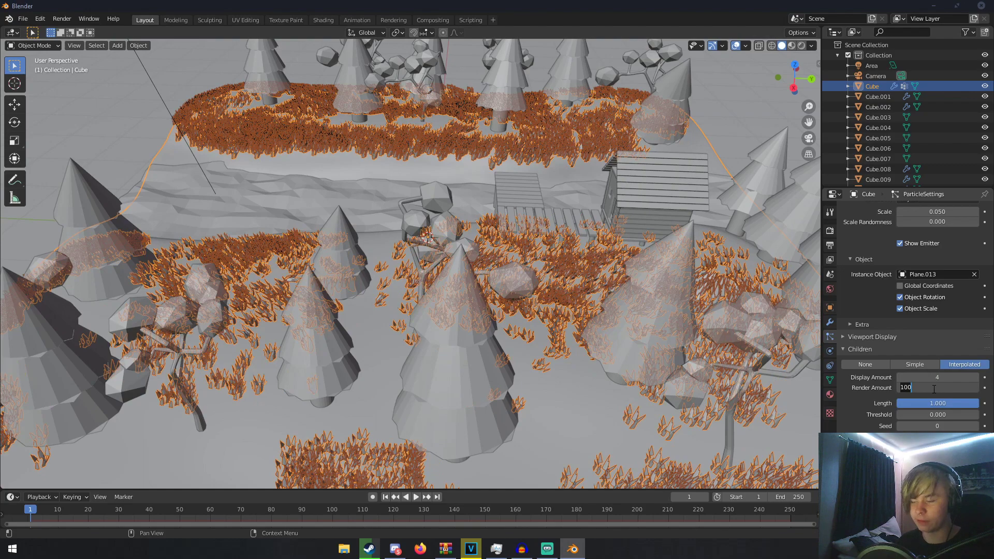
text(5)
key(Return)
click(919, 388)
text(4)
key(Return)
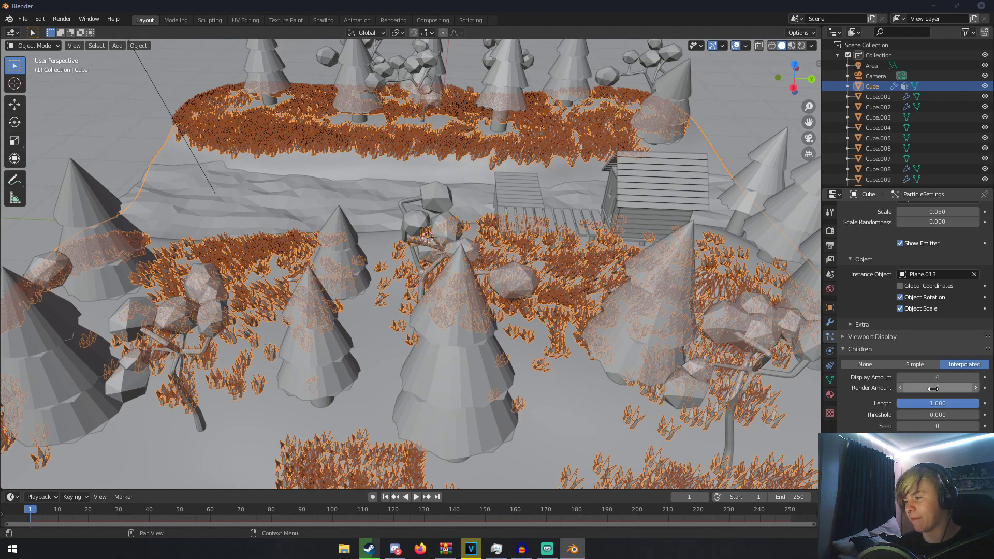
- Preview the scene through the camera in Rendered shading, hide the overlays and inspect the grass in Solid shading
scroll(931, 373, up, 4)
middle_drag(409, 318, 465, 307)
scroll(484, 290, down, 4)
key(KP_0)
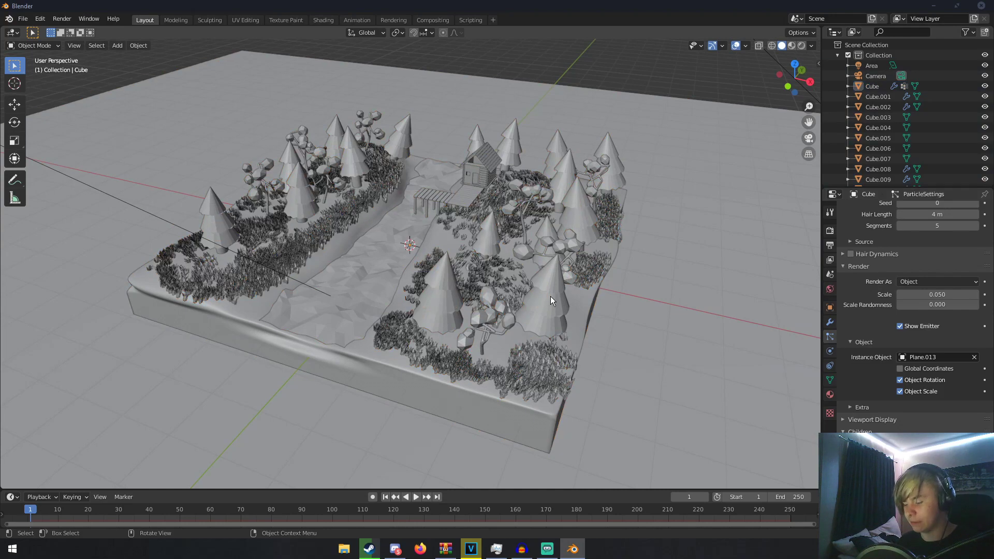
key(z)
click(541, 204)
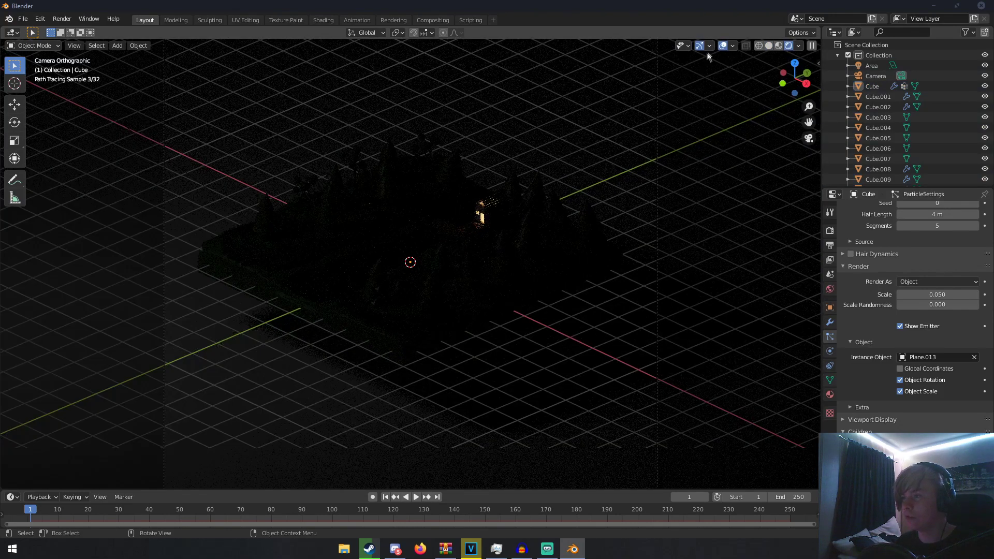
click(722, 44)
key(z)
click(598, 177)
scroll(443, 303, up, 8)
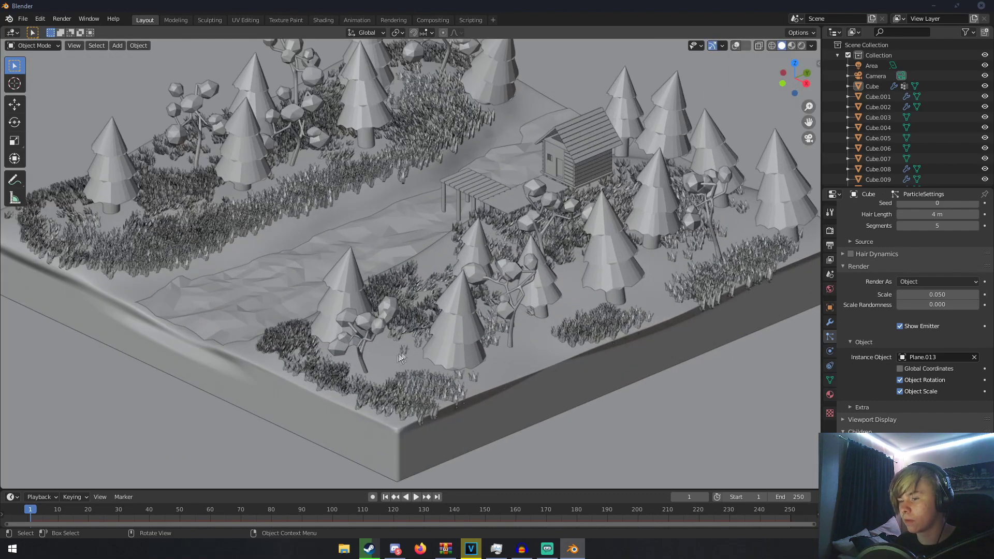
- Select the terrain, switch it back to Weight Paint mode and show the viewport overlays again
click(387, 365)
click(35, 47)
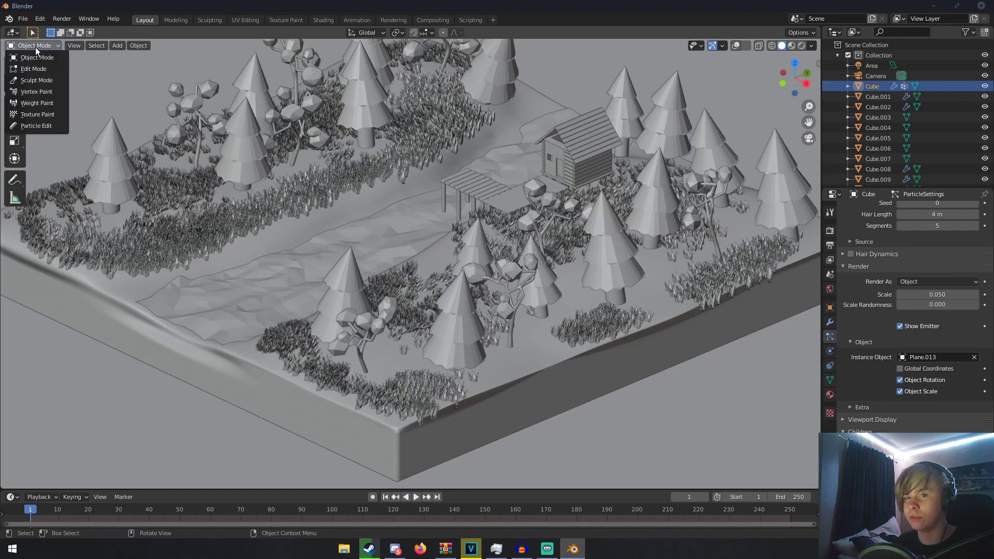
click(39, 103)
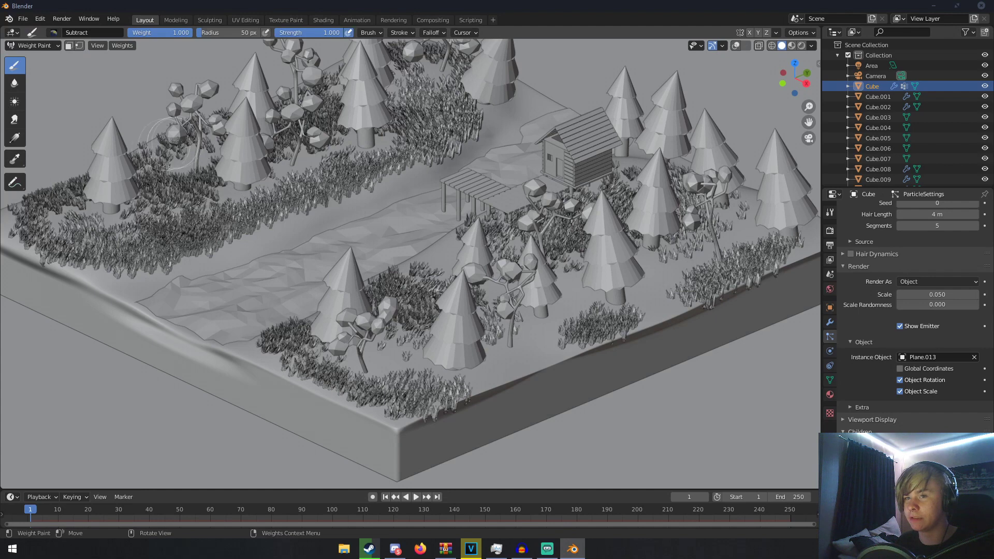
click(735, 46)
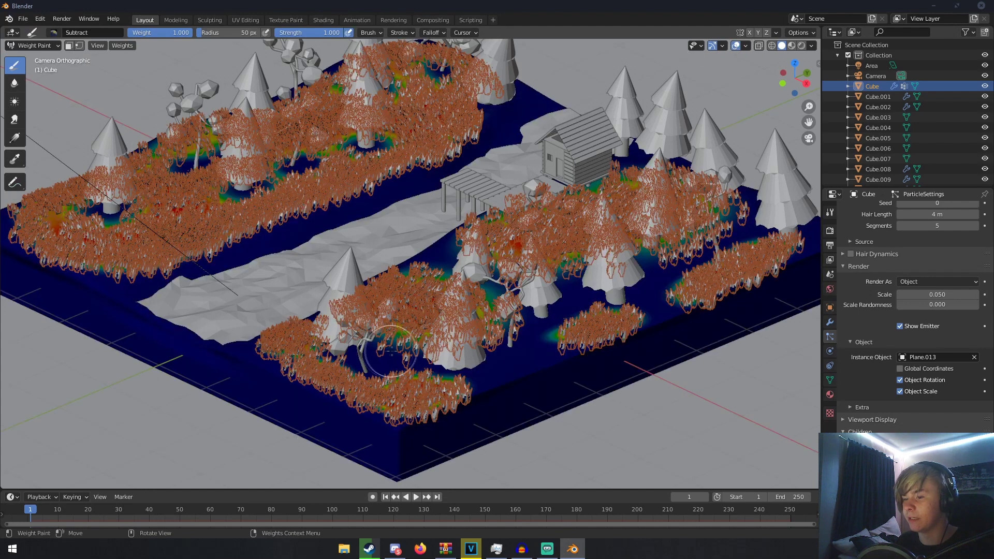
- Use the Draw brush to fill the bare gaps on both banks with weight, and return to Object Mode
click(53, 32)
click(152, 64)
mouse_move(392, 353)
mouse_down()
mouse_move(382, 355)
mouse_move(391, 357)
mouse_up()
drag(482, 379, 583, 339)
mouse_move(712, 284)
mouse_down()
mouse_move(660, 298)
mouse_move(667, 265)
mouse_up()
click(309, 199)
drag(310, 199, 303, 187)
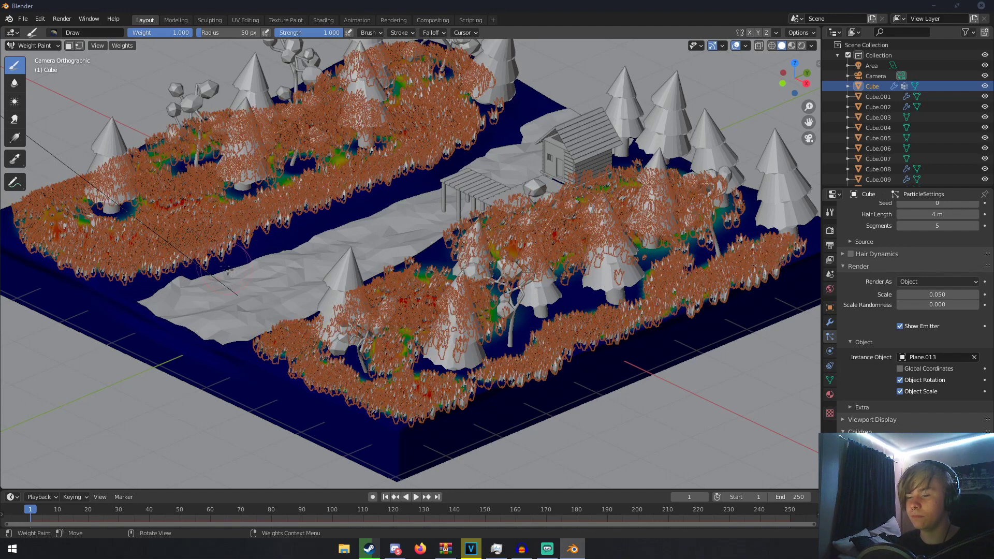
click(32, 46)
click(31, 53)
- Select the area light that illuminates the scene and set its power to 500 W
scroll(385, 268, down, 5)
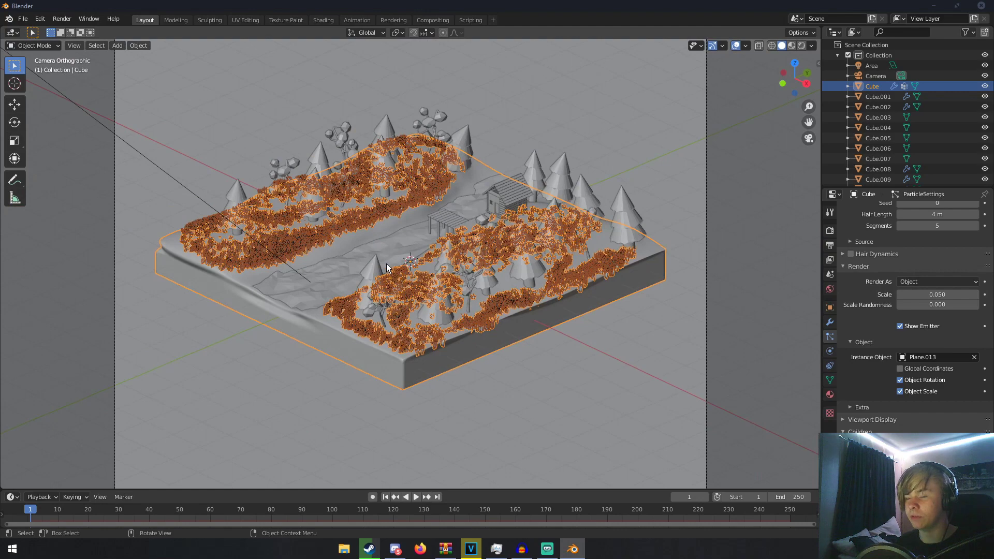
mouse_move(317, 248)
middle_down()
mouse_move(331, 245)
mouse_move(306, 250)
middle_up()
scroll(306, 250, down, 4)
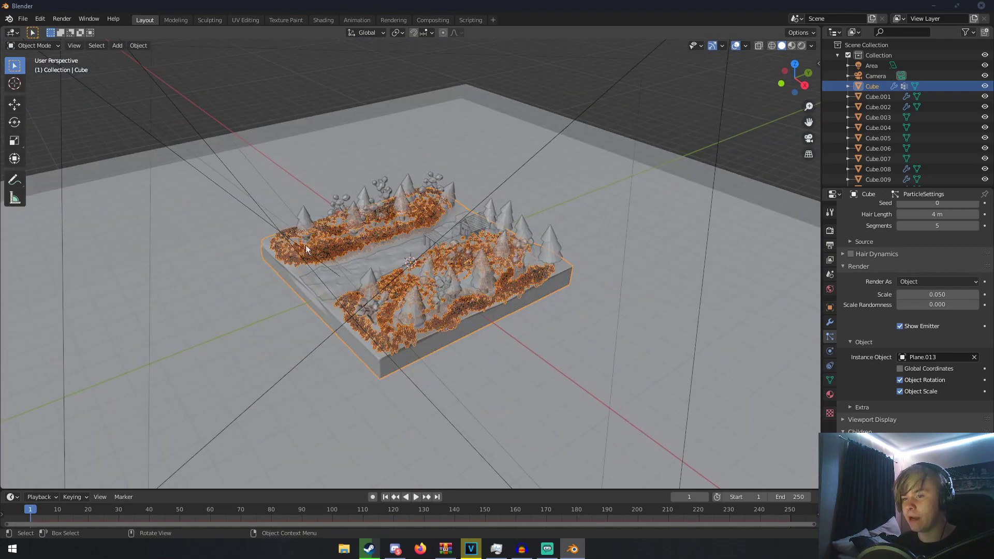
scroll(305, 245, down, 5)
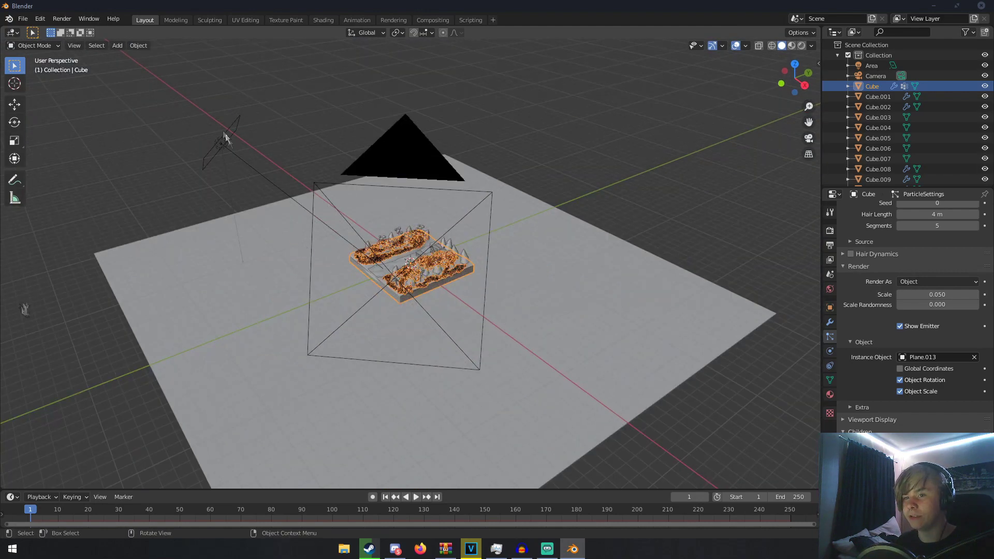
click(222, 141)
click(830, 351)
click(934, 280)
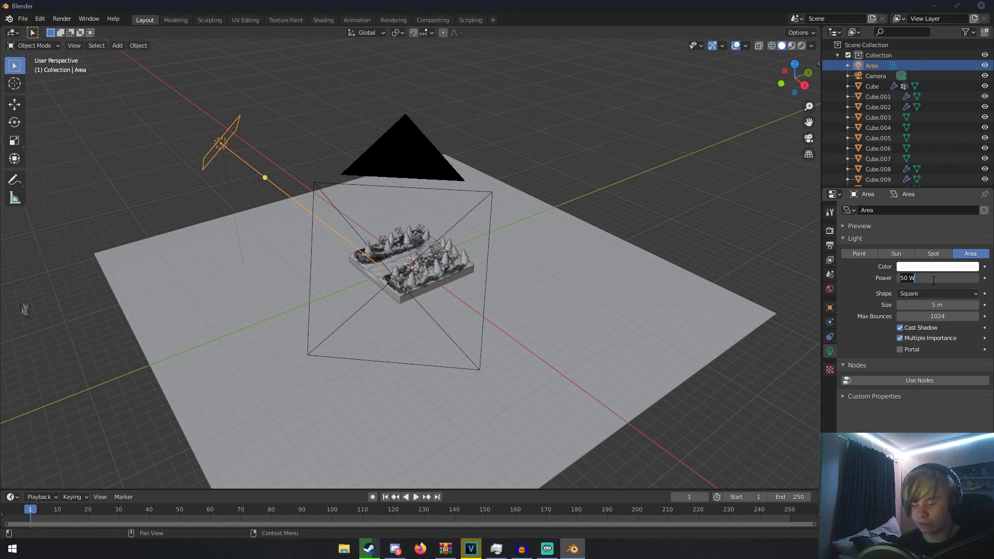
key(Return)
- Preview the scene through the camera in Rendered shading with the viewport overlays hidden
key(KP_0)
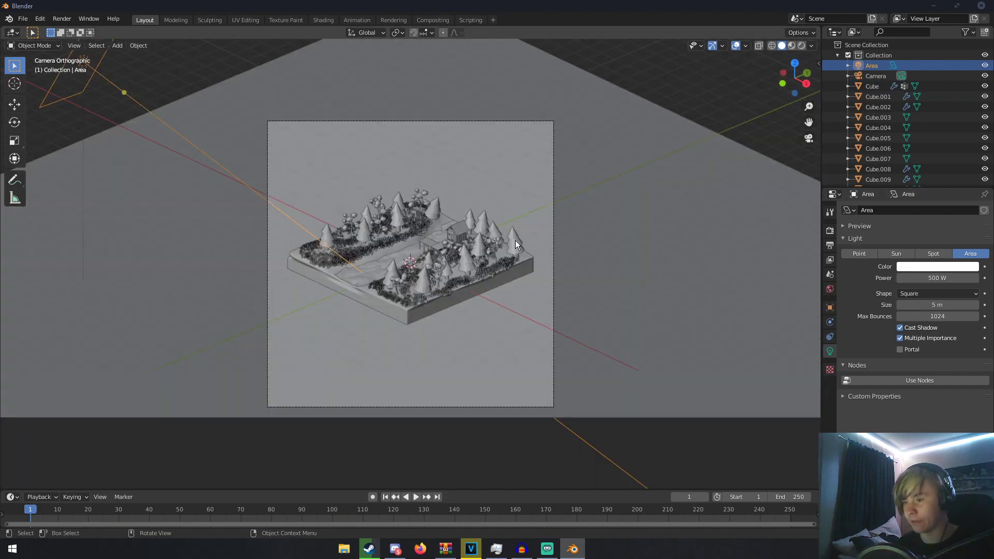
key(z)
click(495, 135)
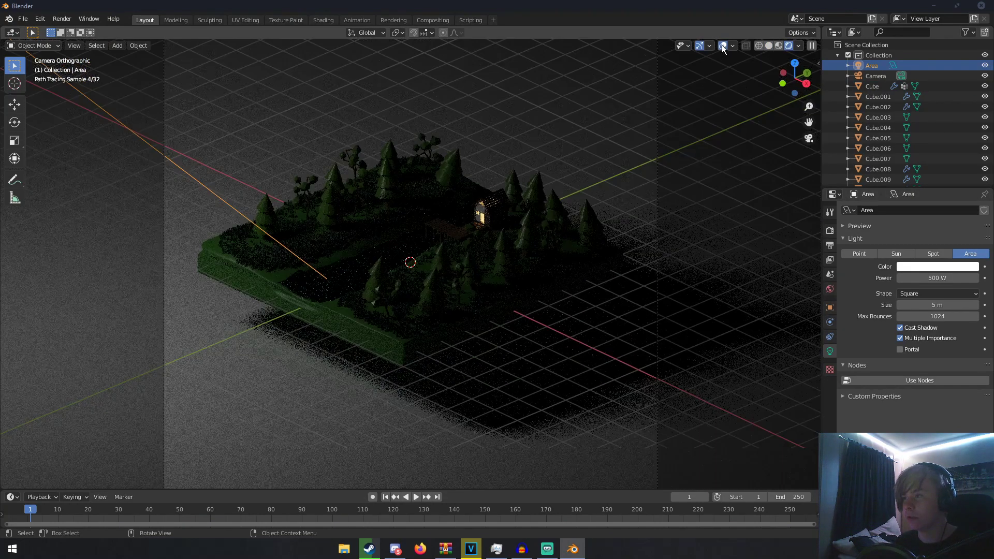
click(723, 46)
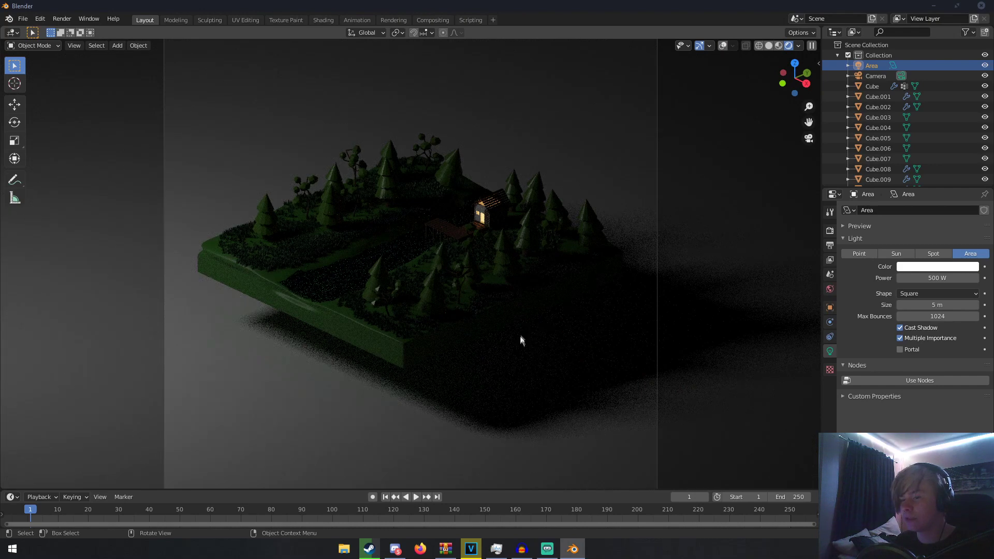
- Give the large ground plane a new material and darken its base color to near black
click(535, 354)
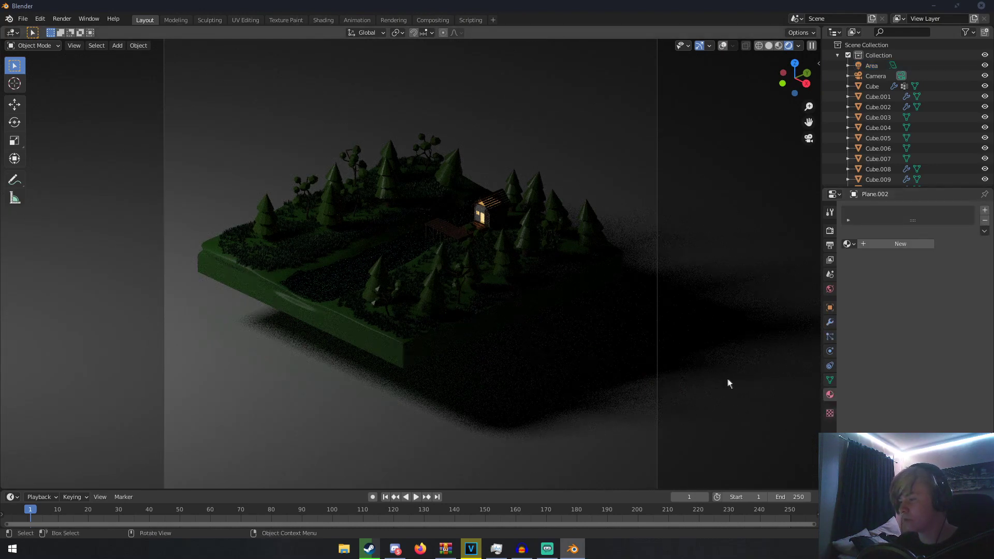
click(894, 244)
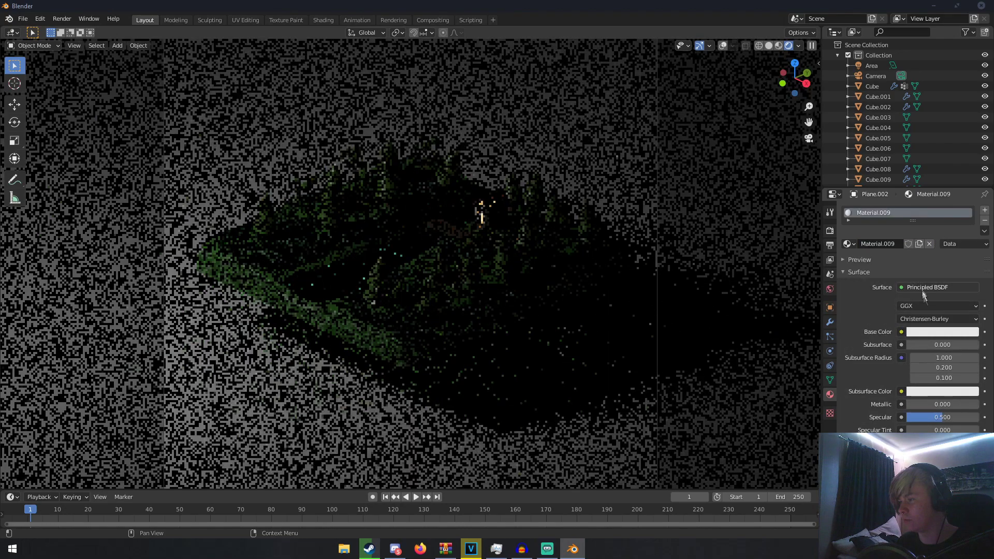
click(922, 331)
drag(973, 235, 971, 253)
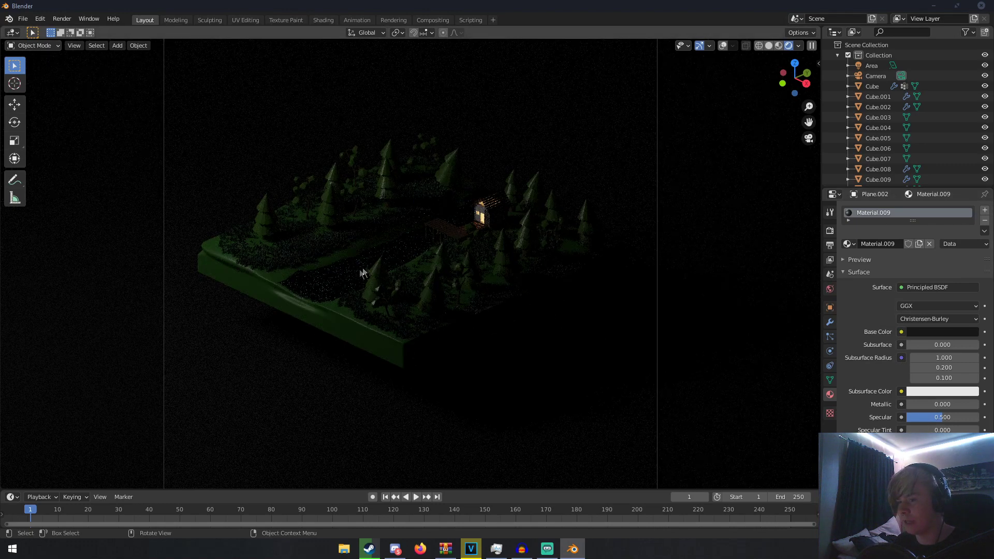
- Inspect the terrain up close in the render preview, return to Solid shading and select the ground plane
click(334, 321)
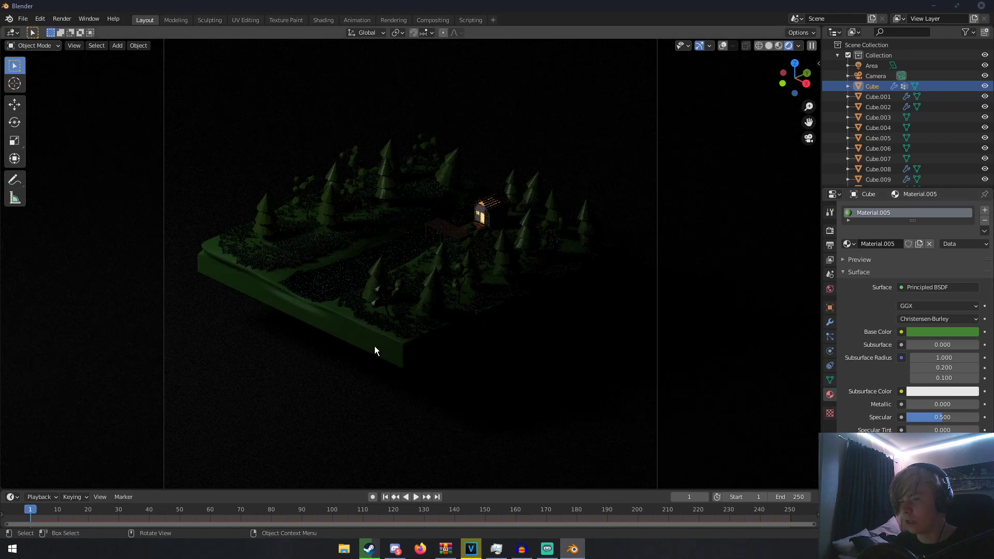
scroll(374, 346, up, 5)
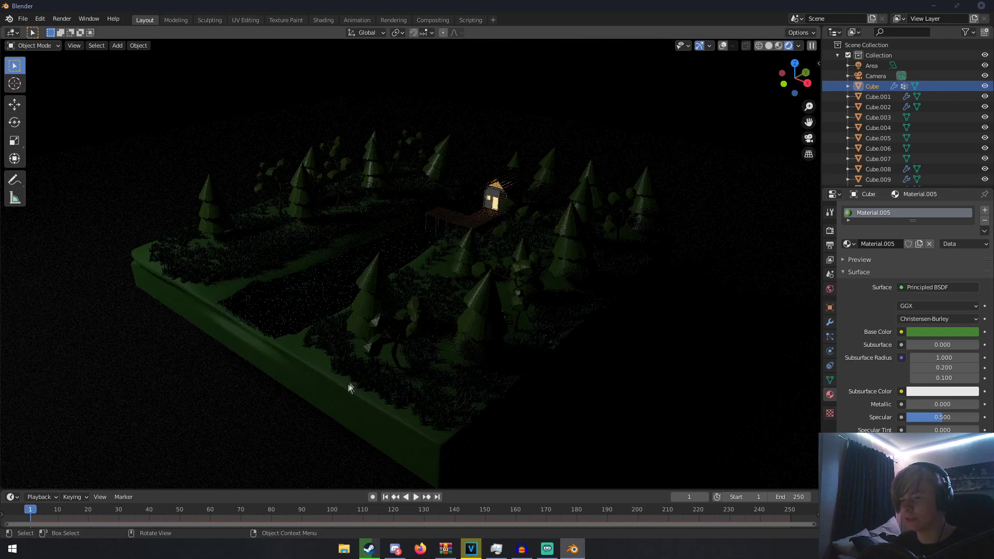
key(z)
click(371, 393)
scroll(372, 393, down, 5)
click(362, 330)
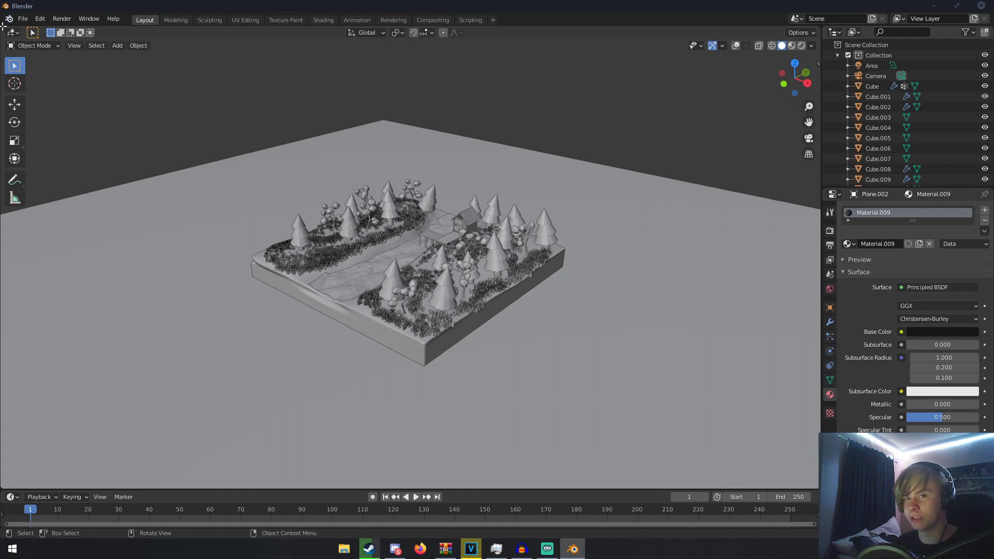
- Split the 3D viewport and turn the new area into a Shader Editor with its sidebar hidden
drag(5, 27, 280, 33)
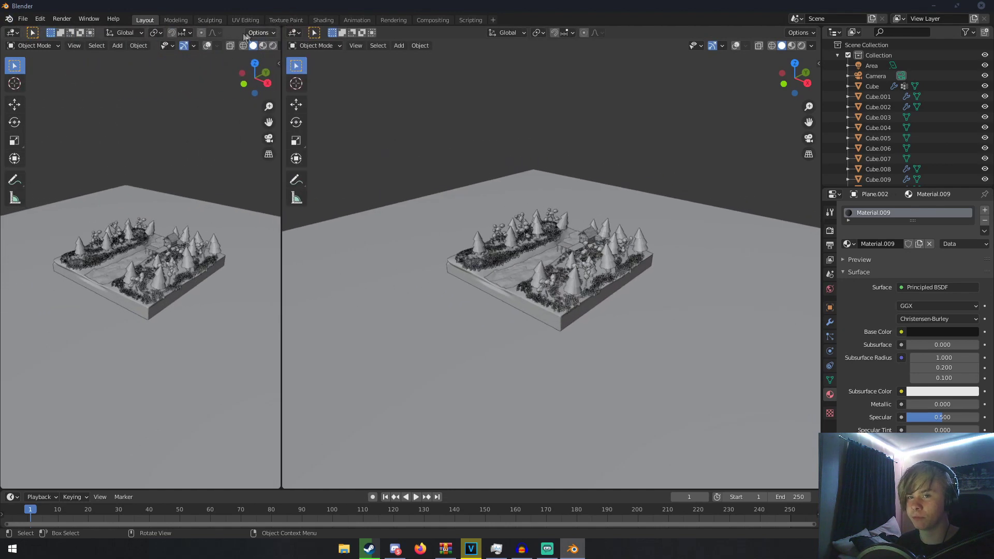
click(13, 33)
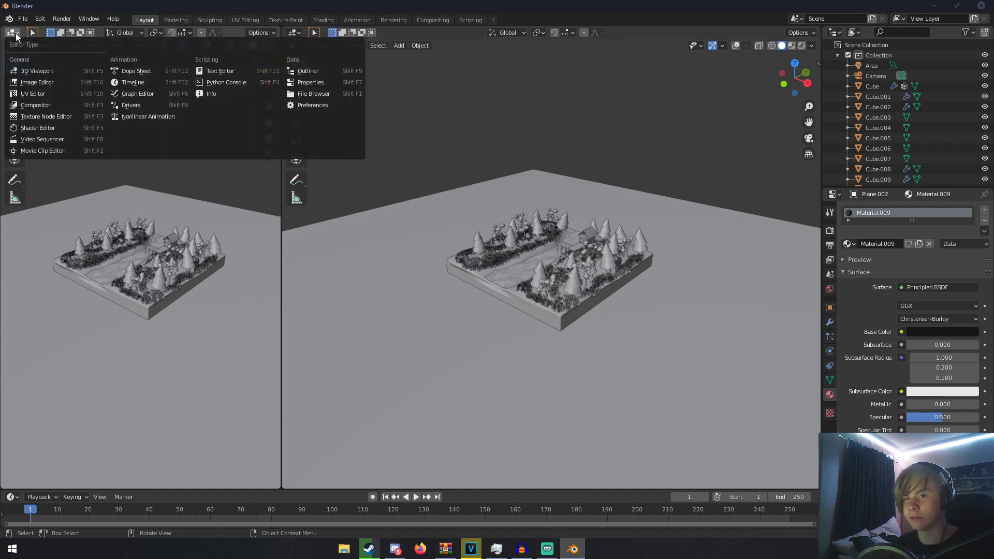
click(44, 128)
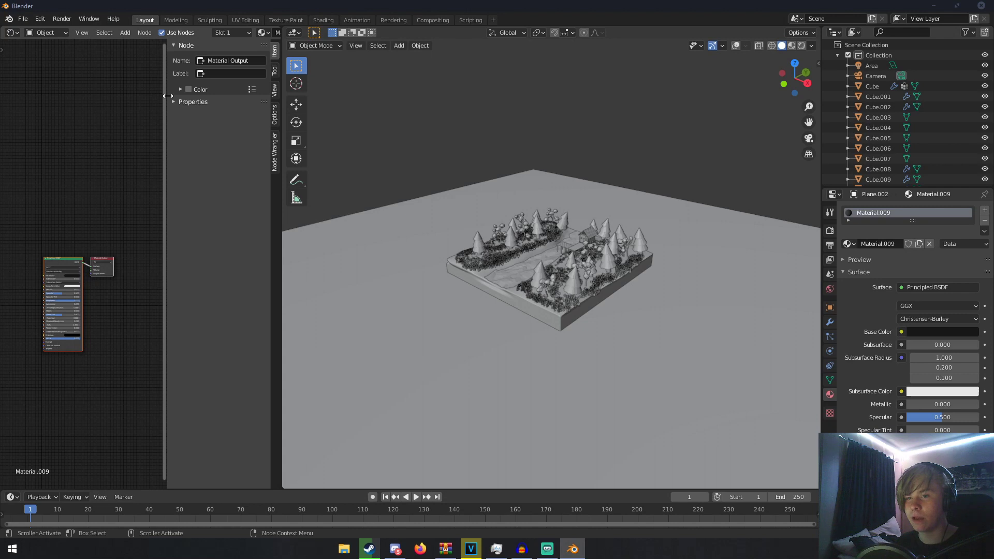
key(n)
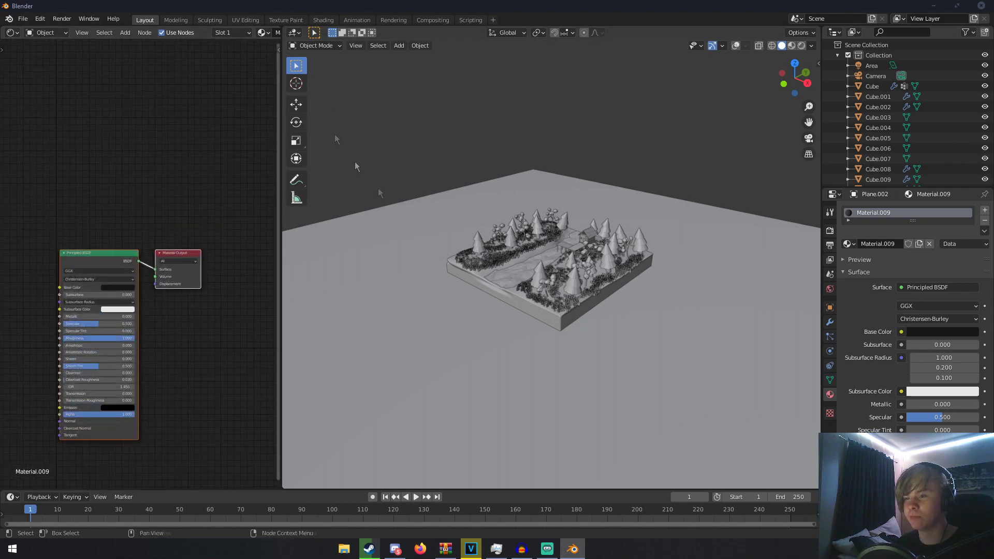
- Select the terrain and add a ColorRamp node beside the Principled BSDF in its material
click(518, 305)
middle_drag(5, 269, 153, 200)
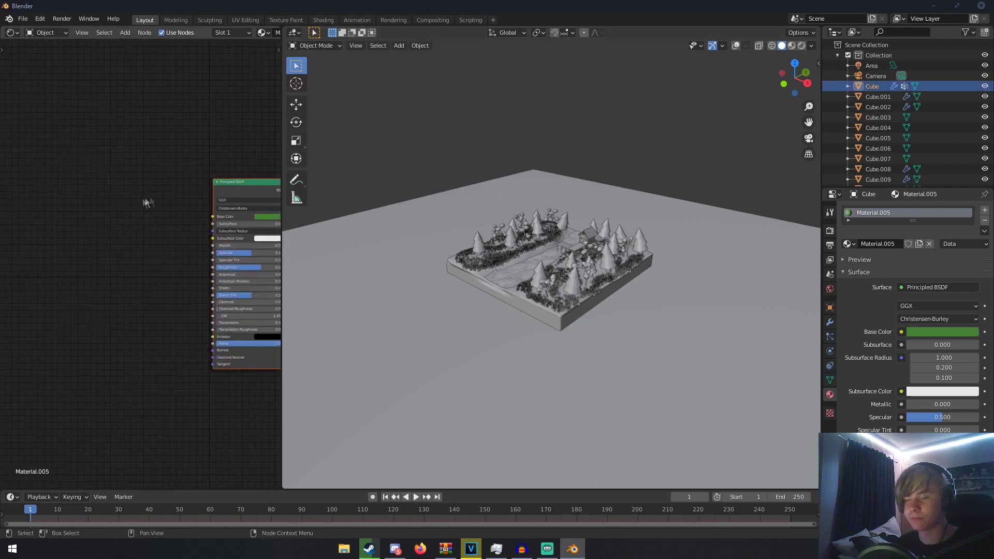
key(shift+a)
click(129, 201)
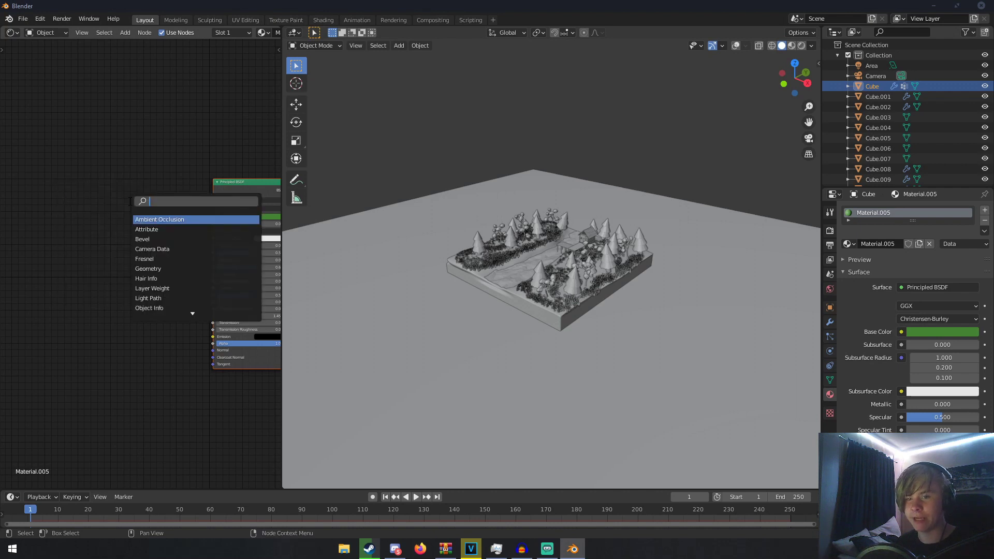
text(color ramp)
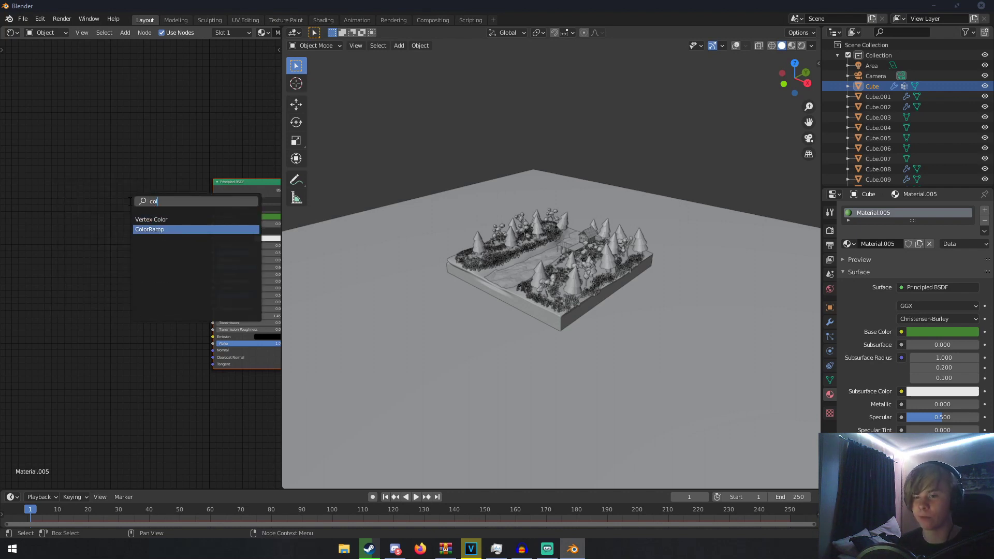
key(Return)
click(93, 192)
- Add a Noise Texture with scale 7.8 and detail 16, and connect its Color output to the ColorRamp's Fac
key(shift+a)
click(66, 176)
text(noise)
key(Return)
click(57, 215)
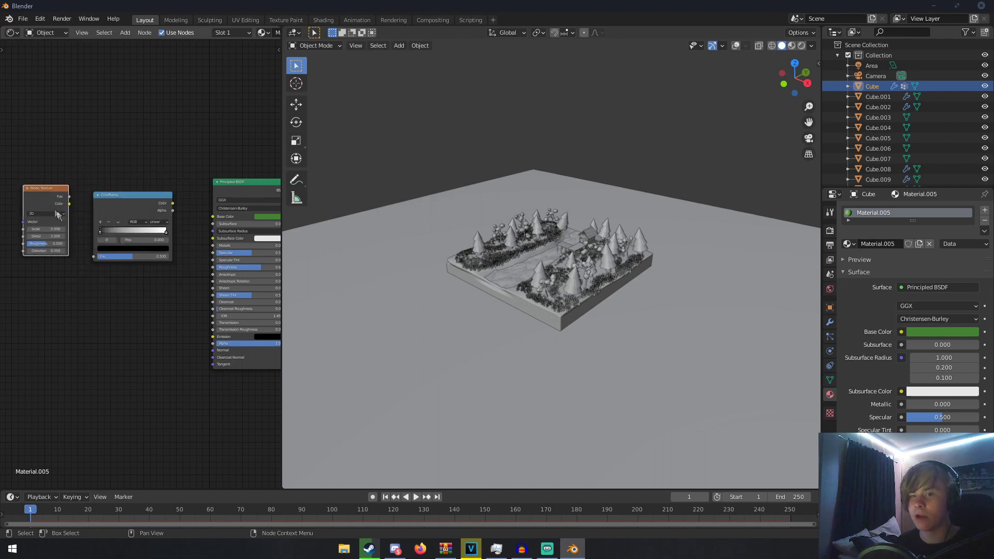
drag(69, 204, 94, 256)
middle_drag(93, 256, 152, 149)
scroll(150, 151, up, 1)
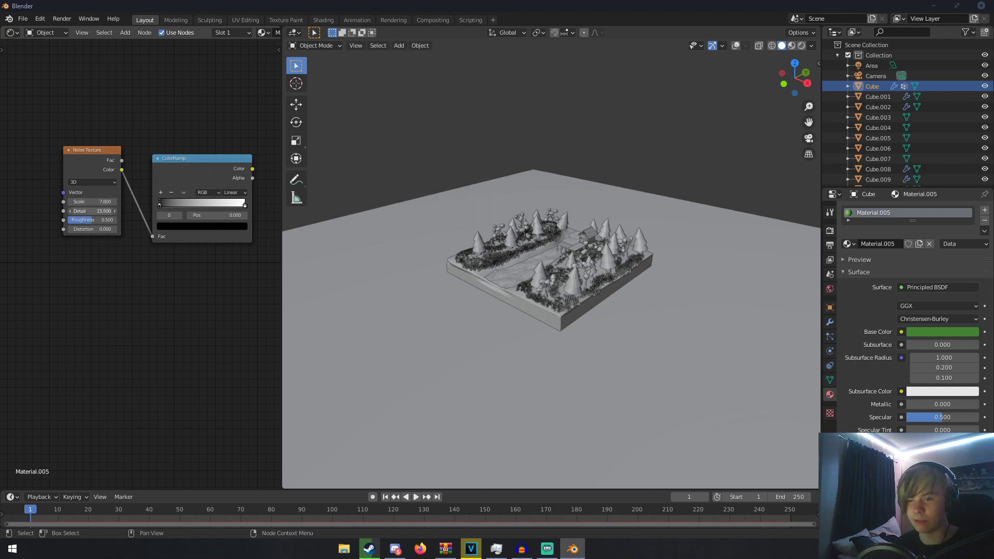
- Add a Bump node below the ColorRamp in the terrain material
middle_drag(144, 236, 13, 230)
key(shift+a)
click(108, 272)
text(bu)
click(120, 302)
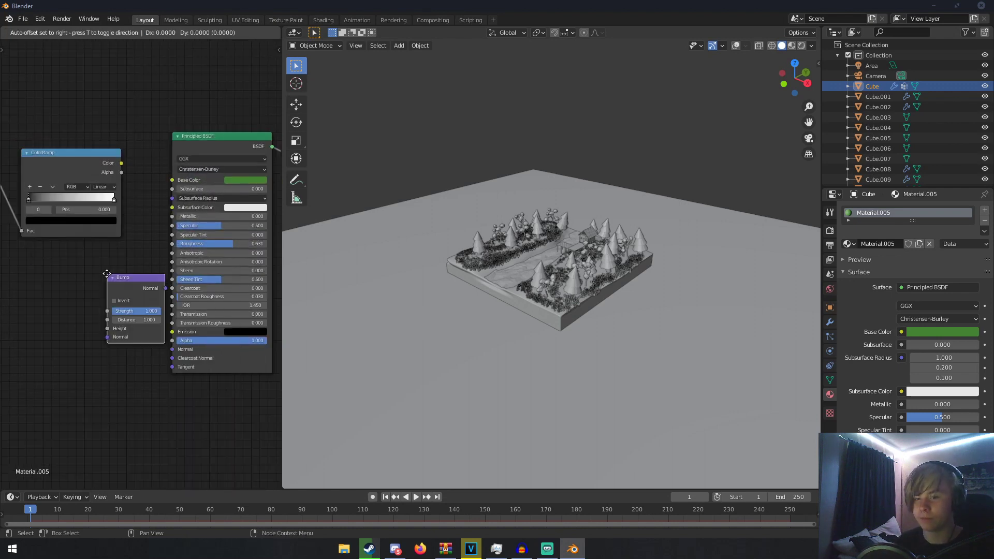
click(73, 270)
key(shift+a)
click(20, 286)
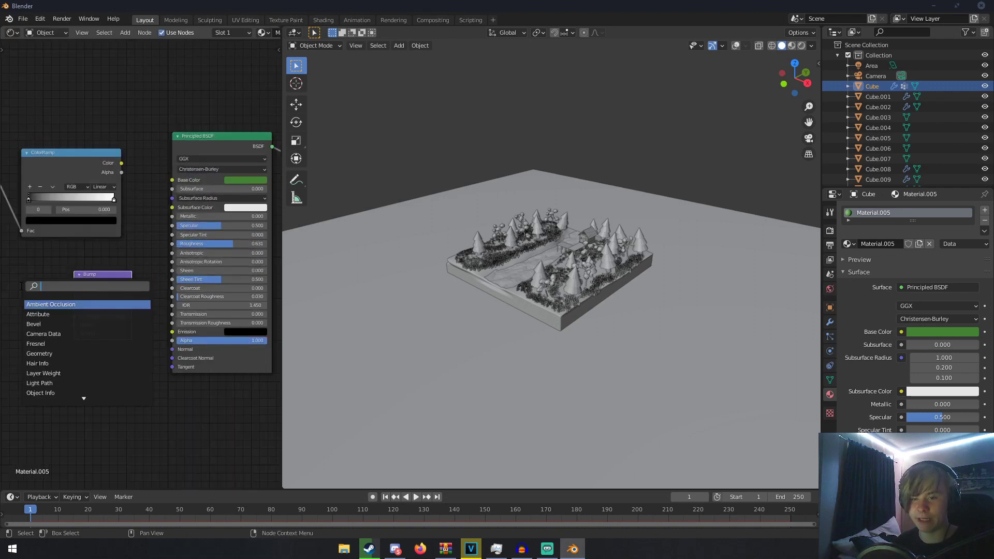
click(46, 262)
- Connect the ColorRamp's Color to the Bump height and the Bump to the Principled BSDF's Normal, and move the white stop to 0.432
drag(107, 283, 121, 279)
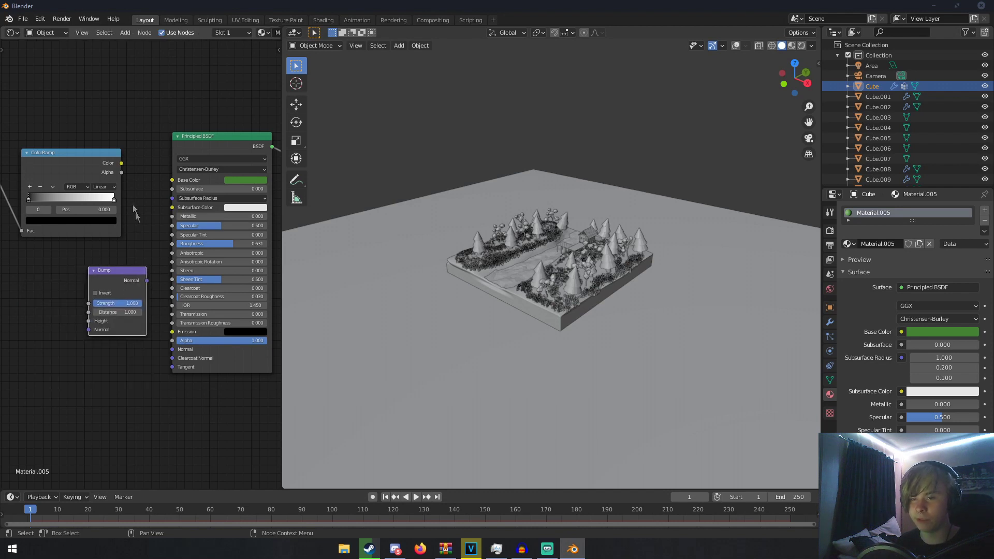
drag(122, 164, 130, 176)
drag(80, 305, 88, 321)
drag(148, 280, 173, 349)
mouse_move(30, 200)
mouse_down()
mouse_move(93, 201)
mouse_move(34, 199)
mouse_up()
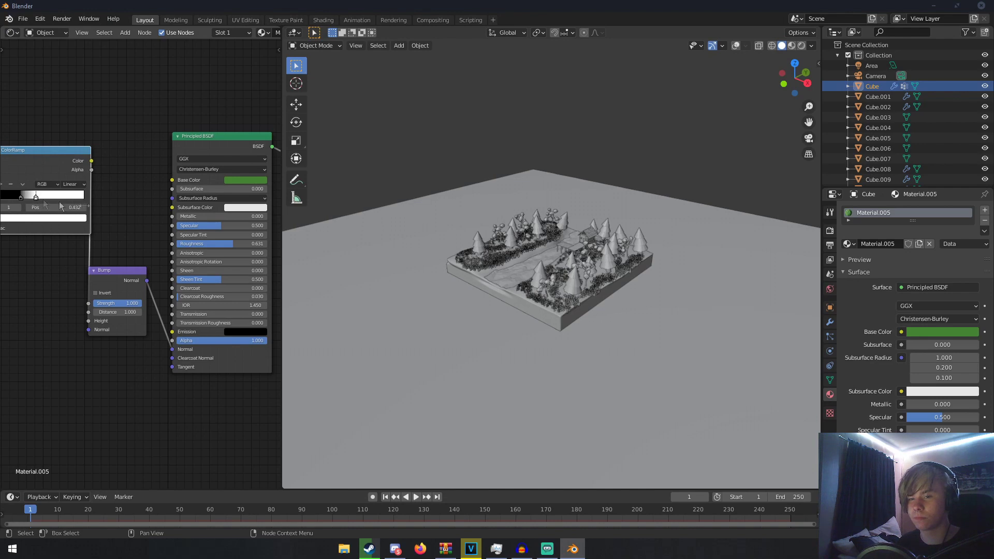
- Preview the terrain's bump effect in Rendered shading, from the camera and from closer up
key(KP_0)
key(z)
click(519, 177)
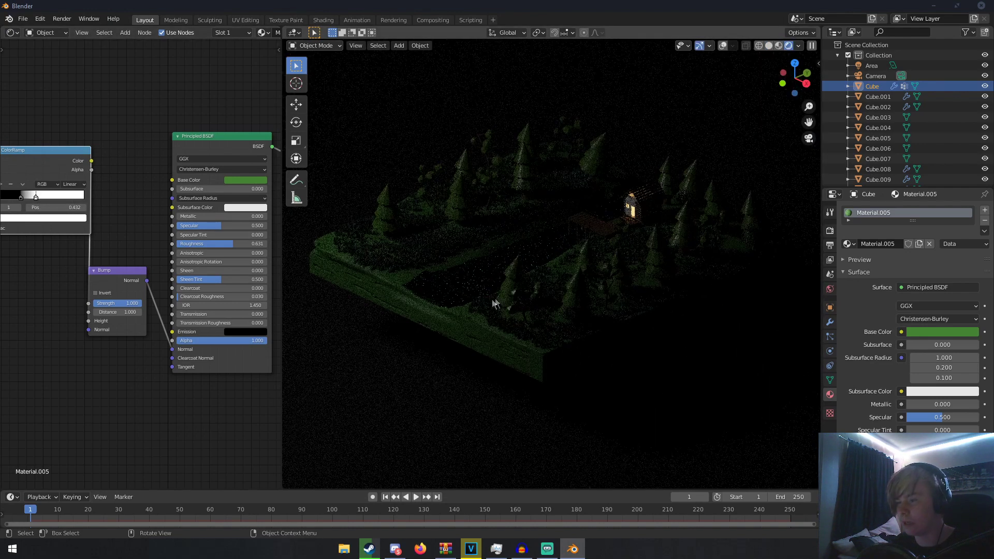
middle_drag(491, 300, 523, 298)
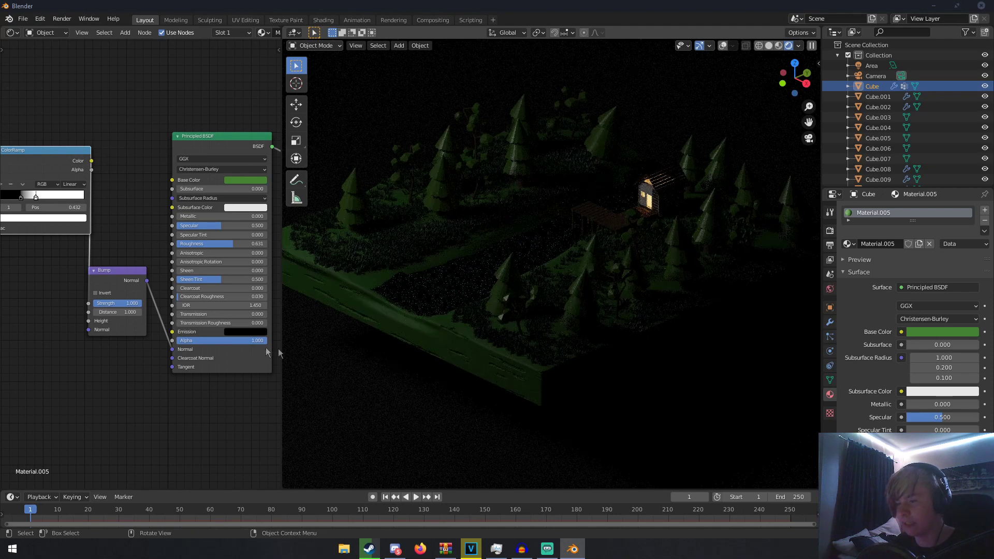
- Set the noise roughness to 0.408 and move the ColorRamp's black stop to 0.136 and white stop to 0.768
middle_drag(57, 284, 140, 250)
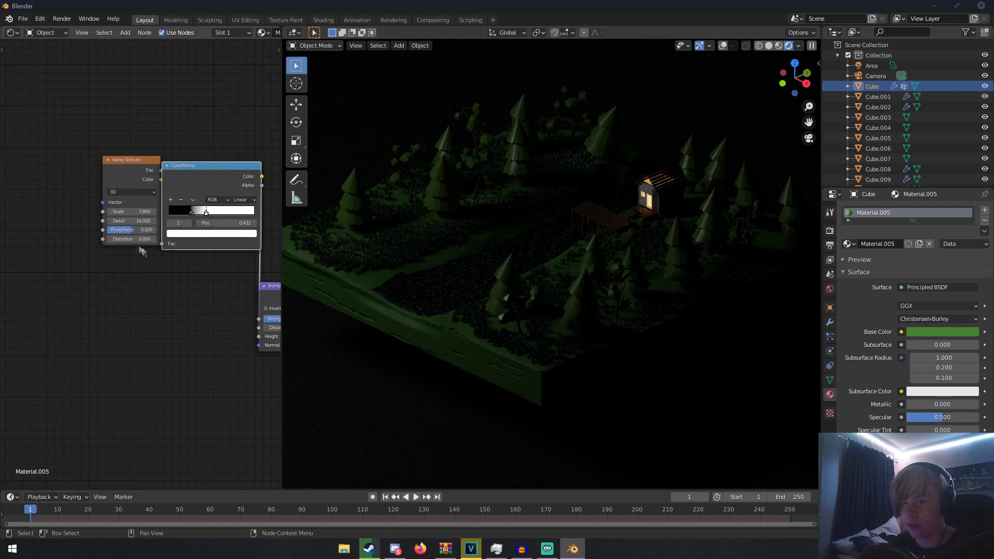
drag(132, 230, 154, 230)
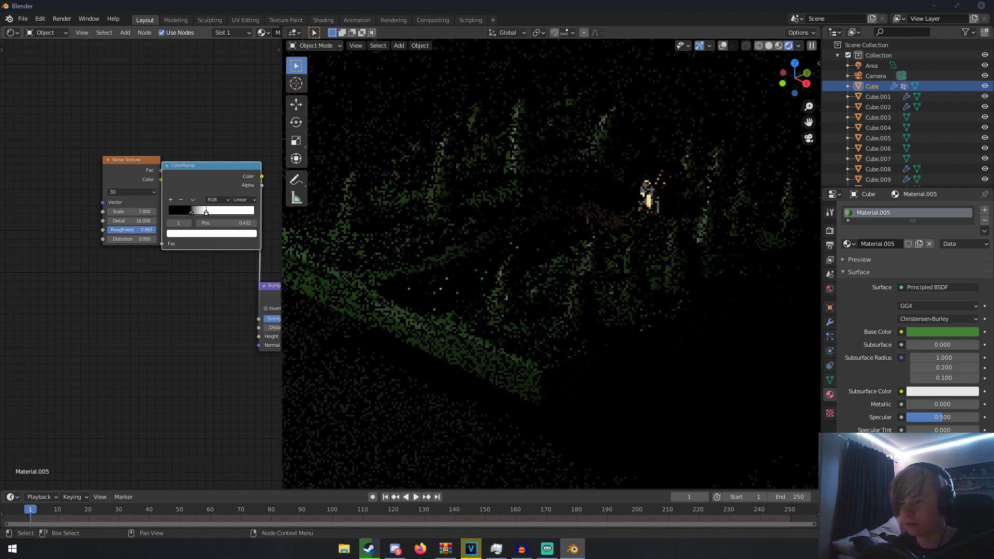
drag(153, 230, 128, 230)
click(188, 214)
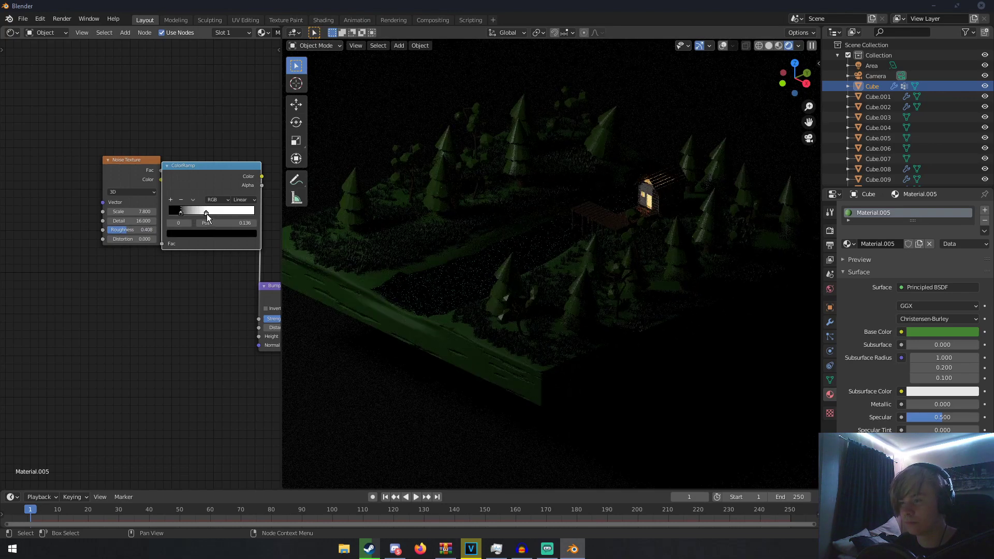
click(206, 213)
drag(207, 213, 238, 217)
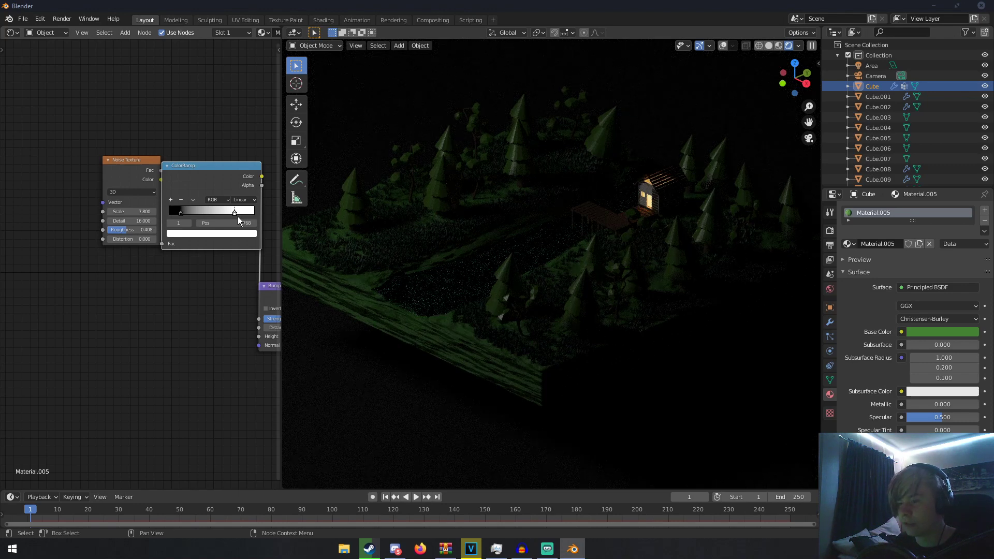
- Check the rendered terrain through the camera and switch back to Solid shading
middle_drag(418, 248, 529, 283)
key(KP_0)
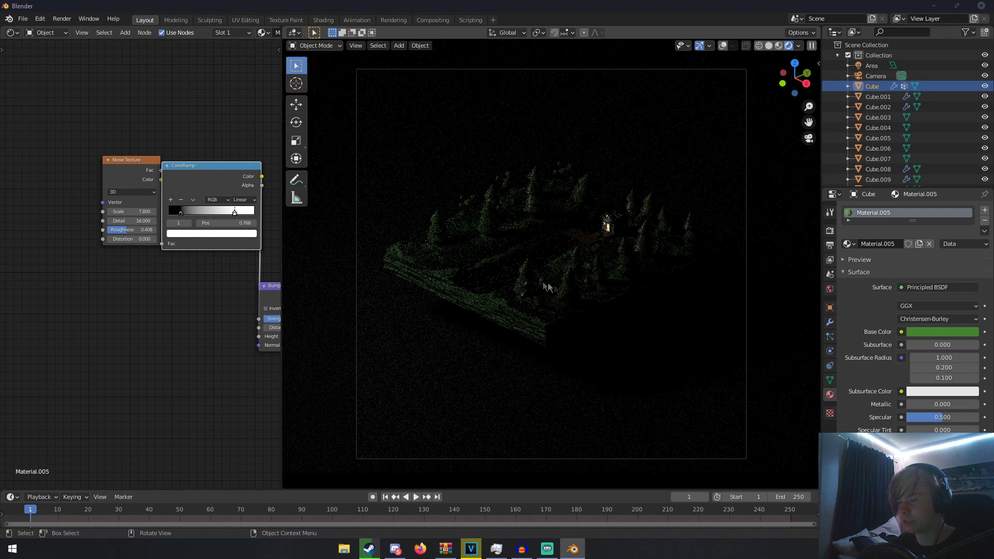
key(z)
click(684, 226)
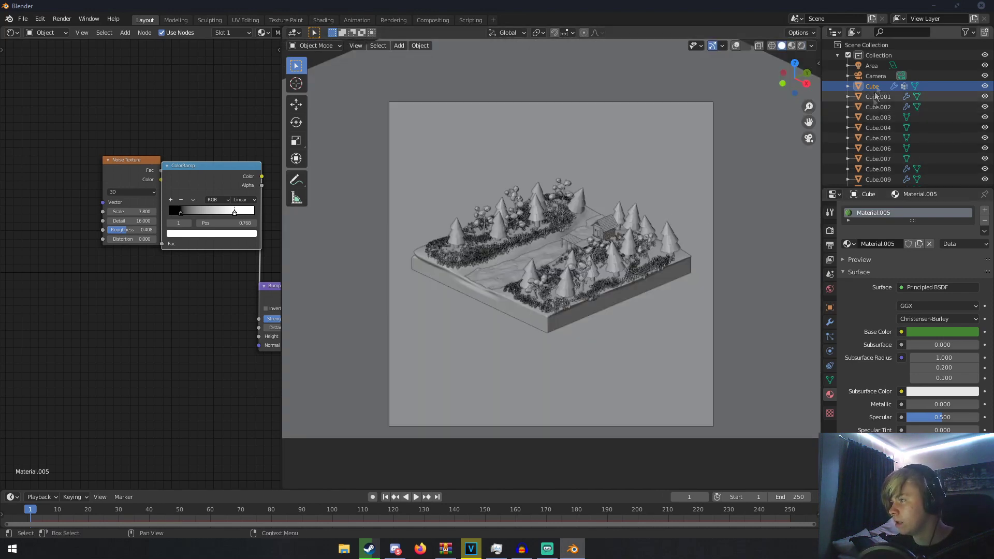
- Set the area light's power to 250 W and check the scene in Rendered shading before returning to Solid shading
click(880, 66)
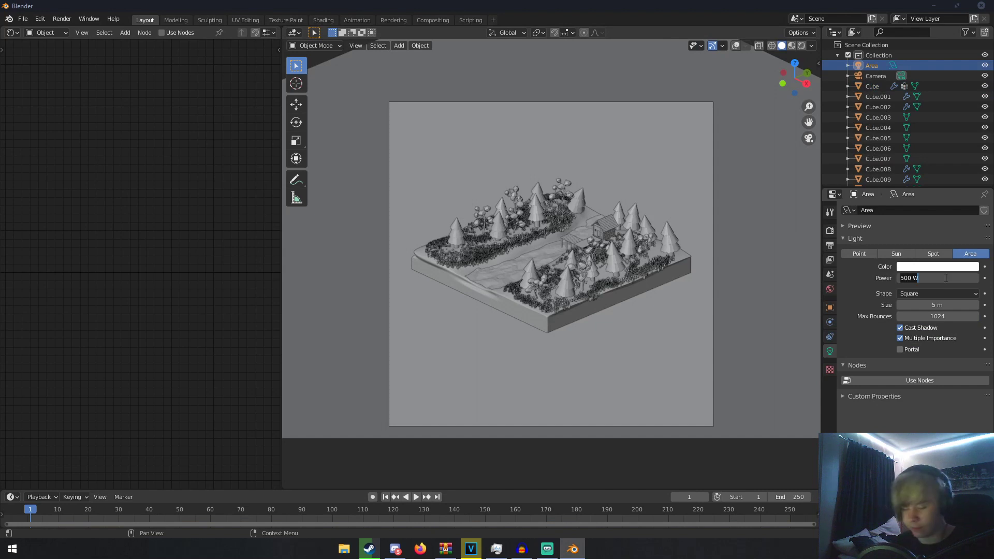
click(946, 278)
text(250)
key(Return)
key(z)
click(680, 146)
scroll(679, 146, up, 2)
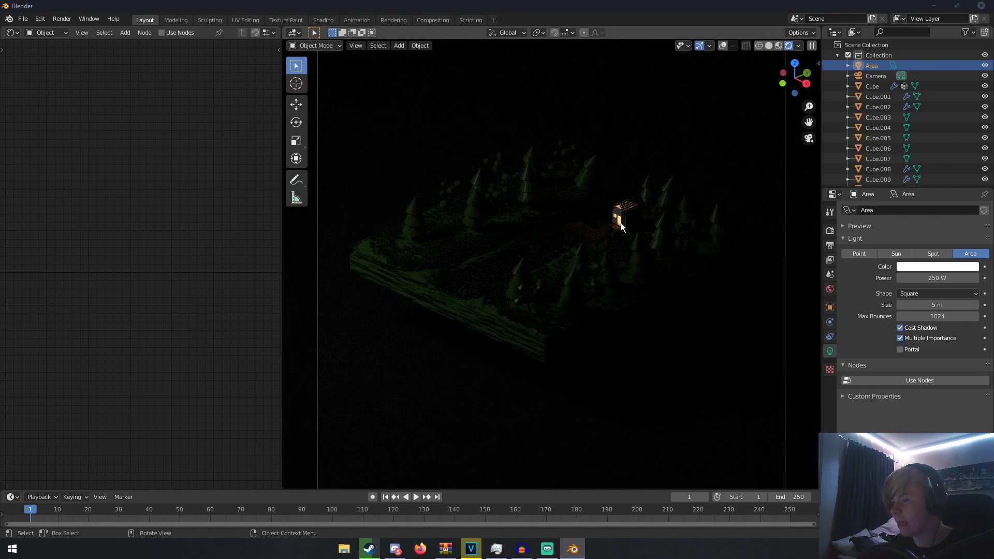
key(z)
click(687, 226)
- Add a cylinder mesh, scale it down and move it to the dock in front of the cabin
middle_drag(696, 227, 662, 236)
scroll(661, 238, down, 4)
mouse_move(593, 244)
middle_down()
mouse_move(666, 250)
mouse_move(593, 307)
mouse_move(604, 291)
middle_up()
scroll(665, 248, up, 5)
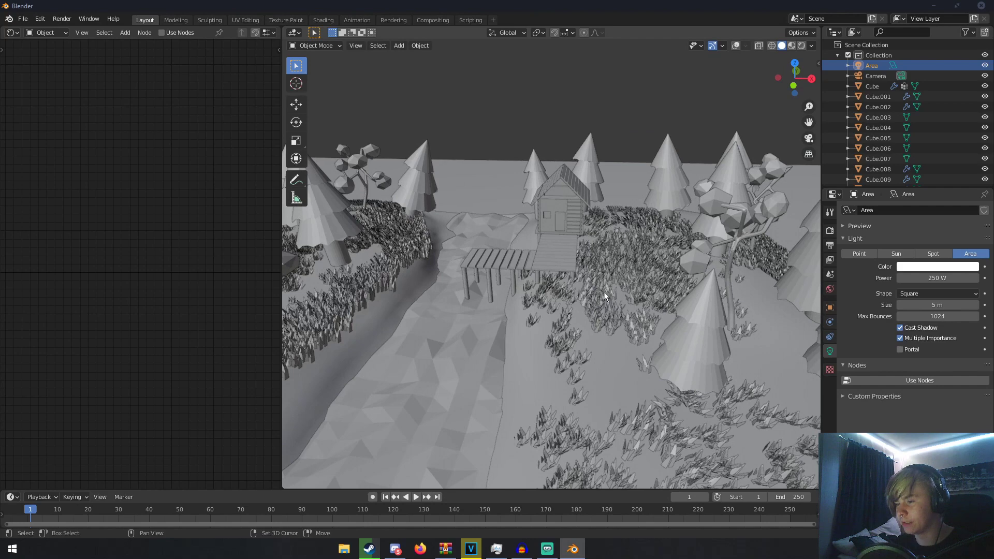
key(shift+a)
click(648, 344)
key(s)
click(480, 351)
key(g)
click(520, 223)
- Shrink the cylinder further and stretch it along the Z axis into a tall, thin post
key(s)
click(534, 249)
key(s)
key(z)
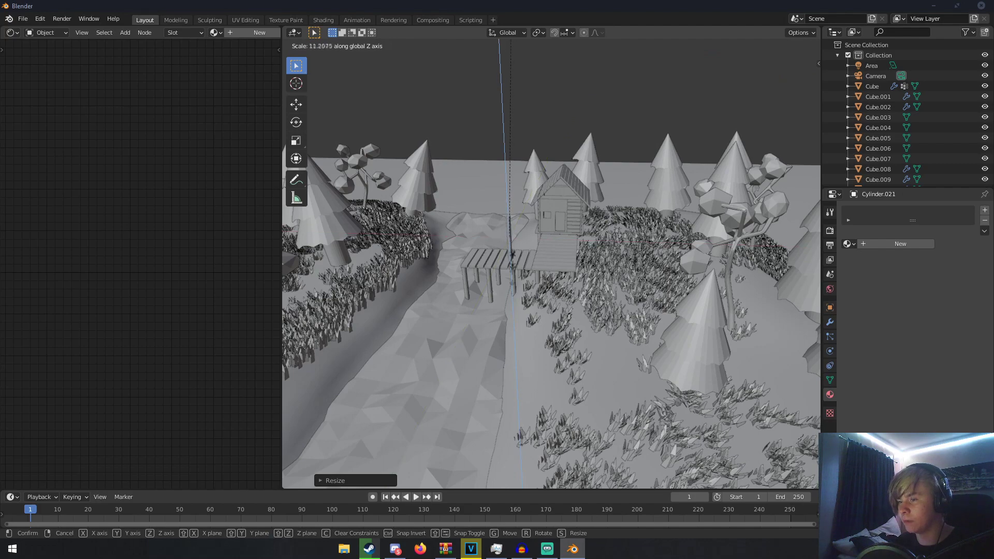
click(535, 343)
- Position the post so it stands on the dock's planks at the edge of the walkway
middle_drag(536, 339, 444, 312)
key(g)
click(512, 320)
middle_drag(512, 320, 534, 290)
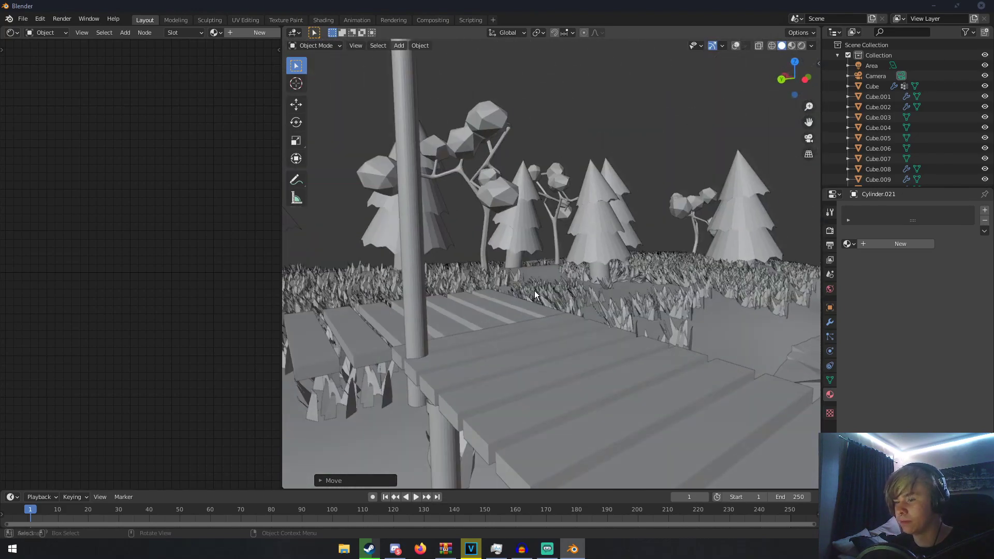
key(g)
click(526, 240)
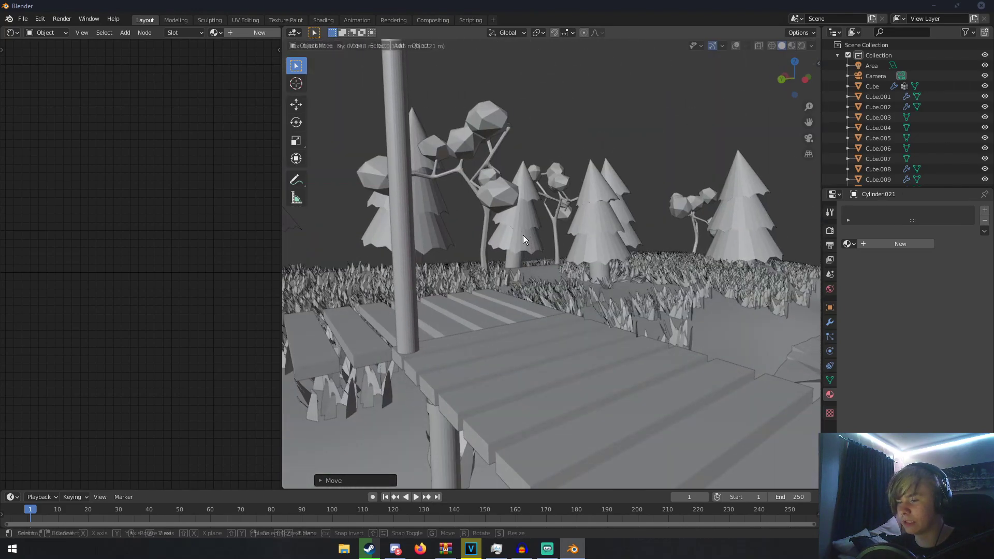
middle_drag(526, 240, 481, 325)
scroll(546, 278, up, 4)
key(g)
click(546, 276)
scroll(553, 275, down, 5)
key(g)
click(555, 284)
key(g)
click(514, 291)
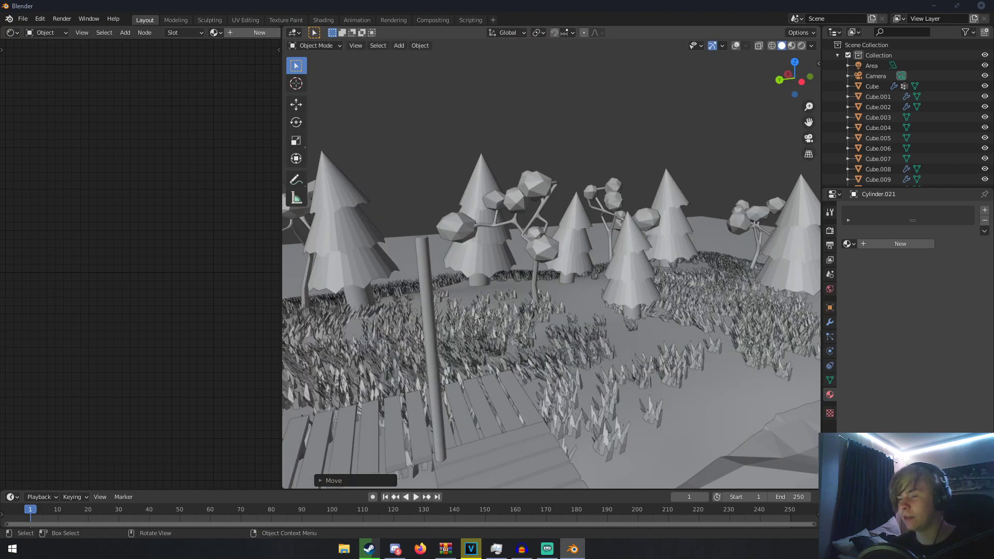
- Turn on the viewport overlays and open the post's mesh in Edit Mode
click(429, 253)
key(Tab)
click(735, 49)
key(Tab)
click(424, 257)
key(Tab)
- Add three loop cuts to the post, sliding them close to its upper end
key(ctrl+r)
click(423, 263)
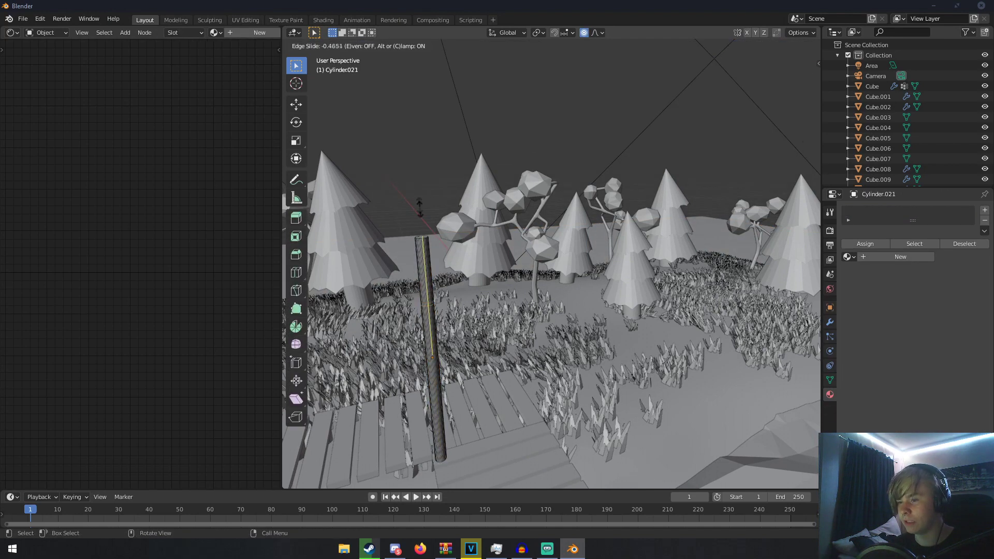
click(413, 168)
key(ctrl+r)
click(424, 247)
click(422, 231)
key(ctrl+r)
click(424, 248)
click(424, 247)
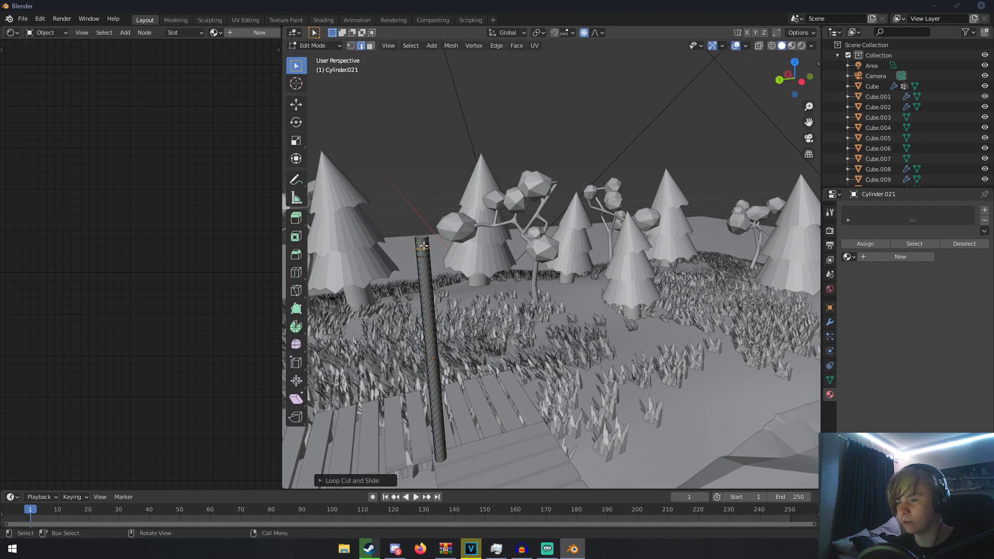
- Select the face ring just below the post's top and rotate it about 36° with proportional editing to bend the tip
click(371, 47)
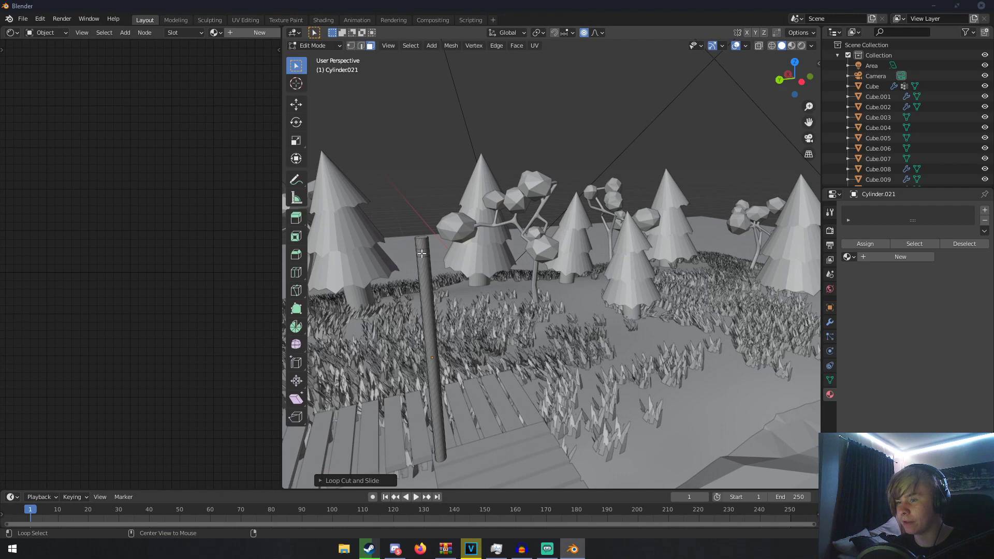
click(421, 253)
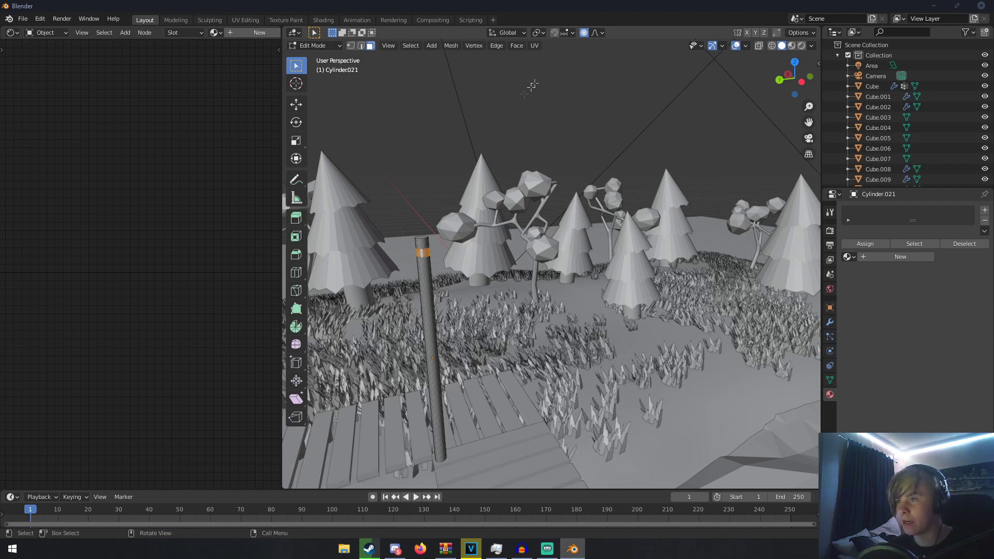
key(r)
scroll(447, 225, up, 10)
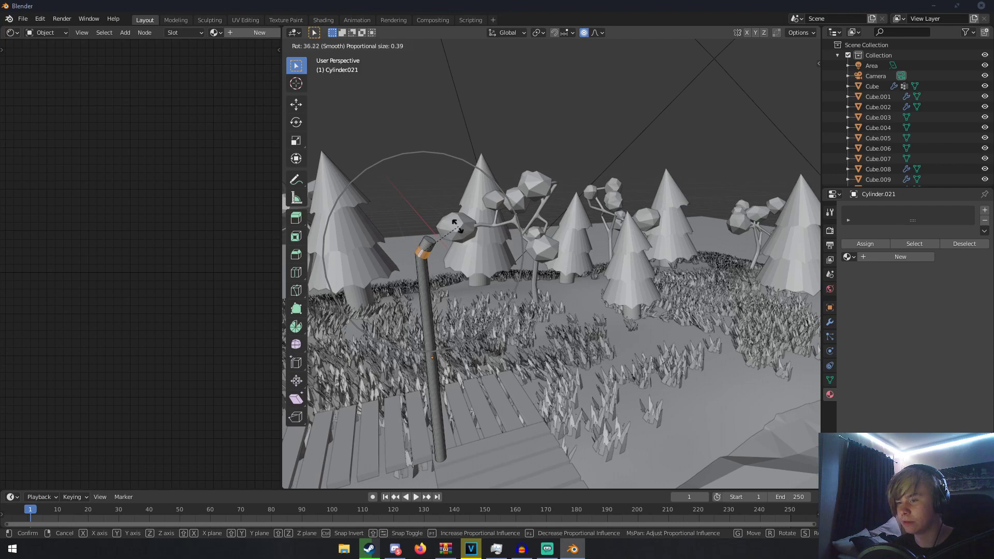
click(456, 225)
key(Tab)
- Add a second cylinder beside the post and scale it down to float above the dock
middle_drag(456, 223, 464, 247)
key(shift+a)
mouse_move(464, 247)
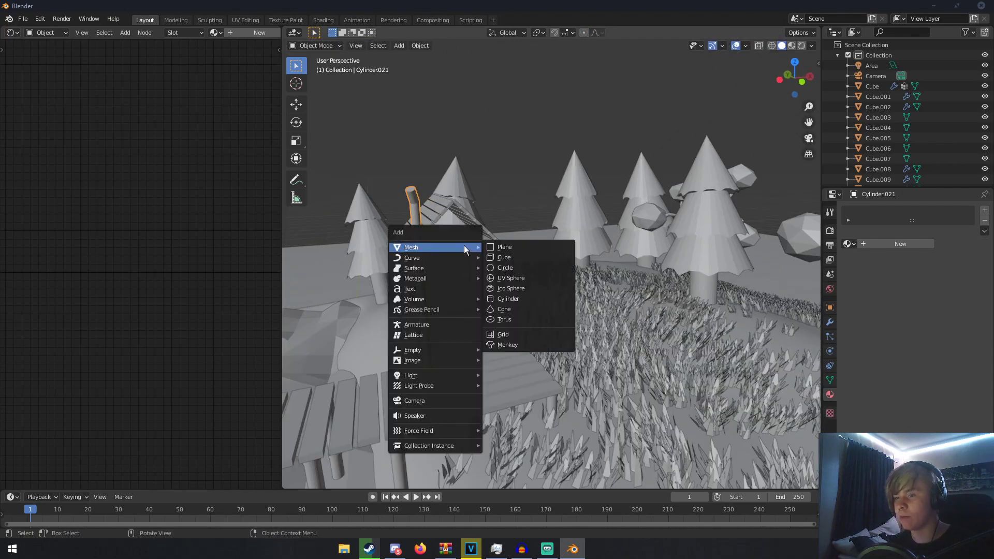
click(514, 299)
scroll(514, 298, down, 4)
key(g)
click(576, 138)
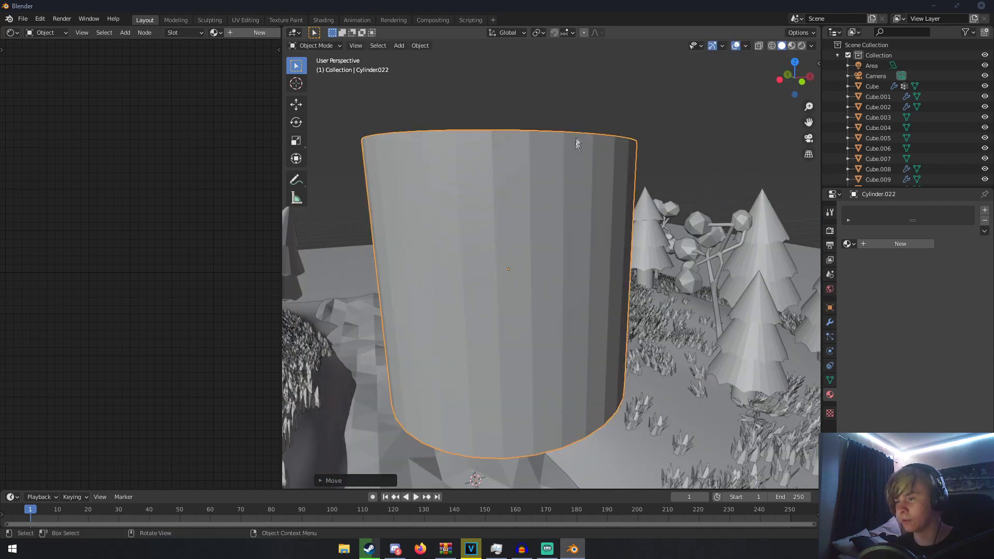
scroll(576, 138, down, 5)
key(s)
scroll(554, 252, up, 4)
- Add one loop cut near the new cylinder's top edge and one near its bottom edge
key(Tab)
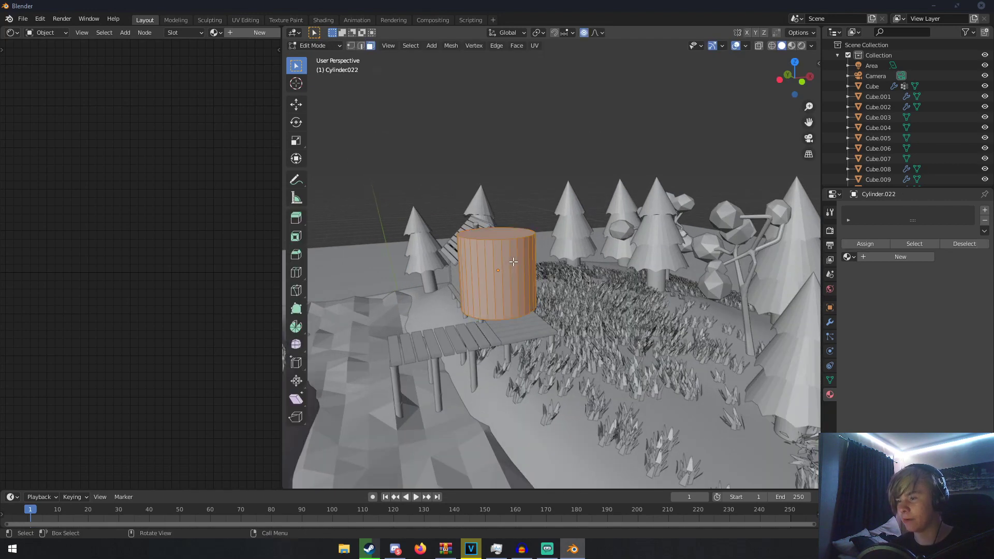
scroll(510, 262, up, 2)
key(ctrl+r)
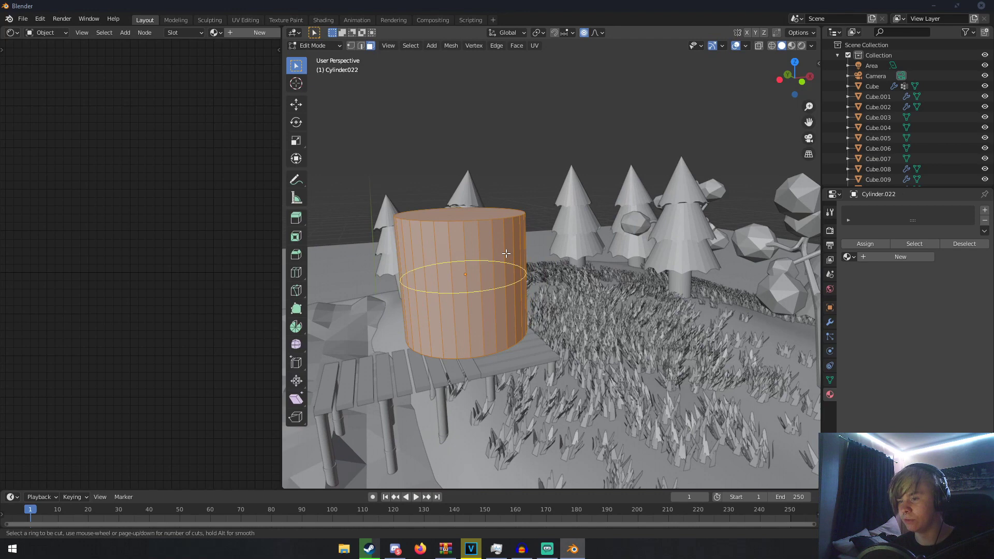
click(504, 253)
click(502, 203)
key(ctrl+r)
click(493, 299)
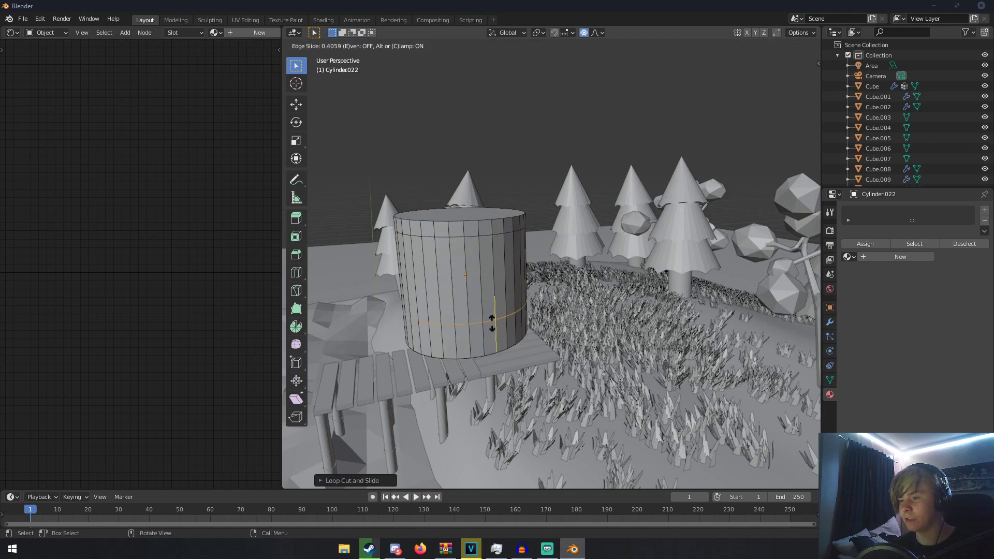
click(490, 339)
- Inset the cylinder's top face slightly and extrude it upward into a low tier
middle_drag(490, 339, 476, 312)
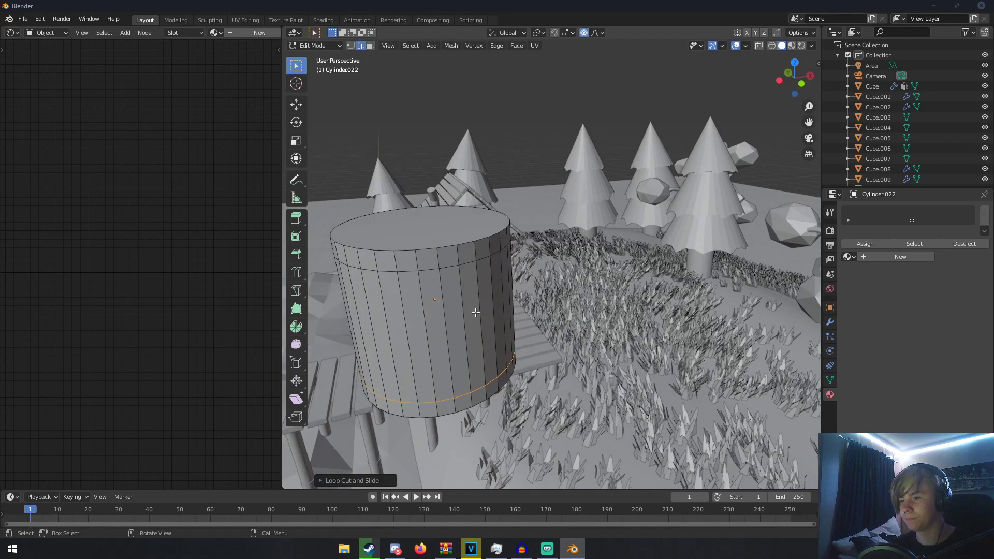
click(369, 46)
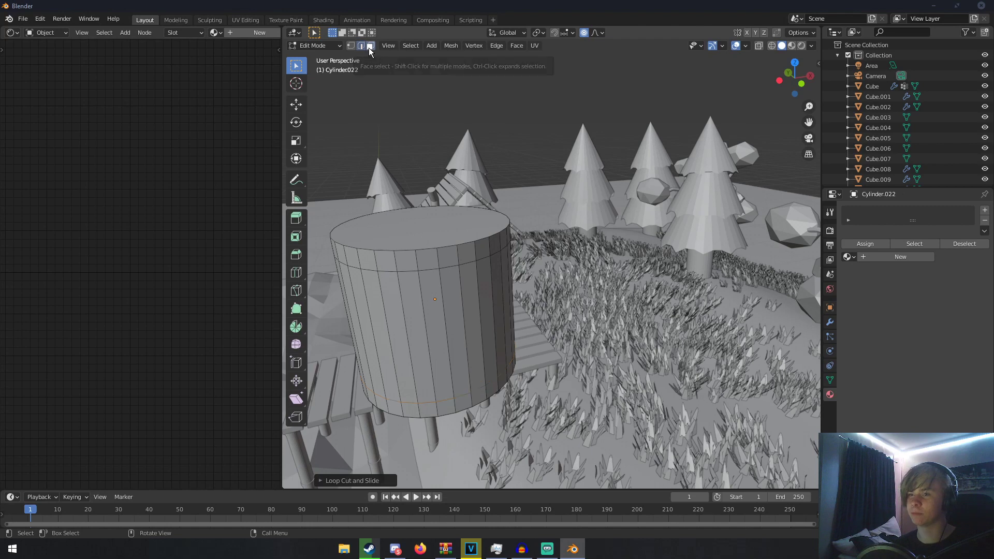
click(421, 231)
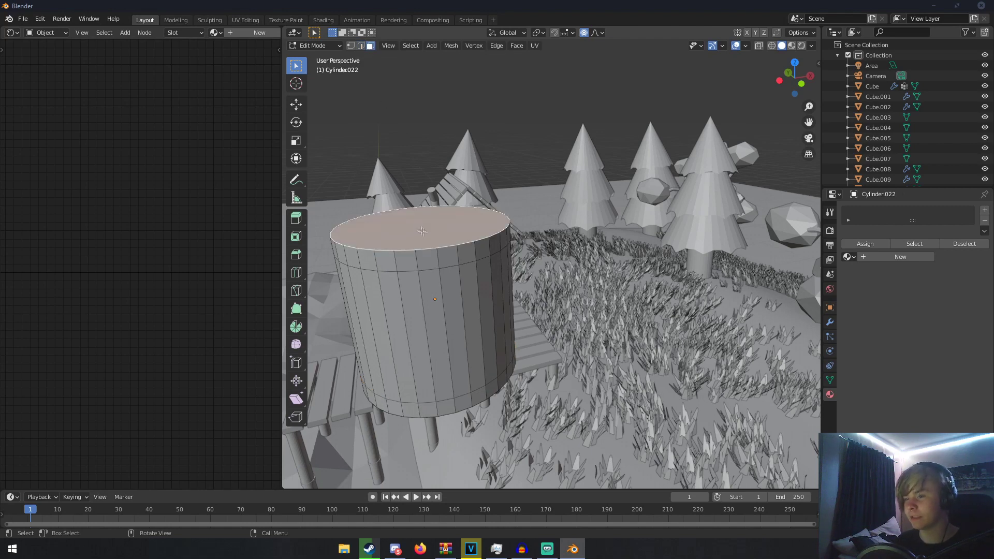
key(i)
click(545, 253)
key(e)
click(549, 237)
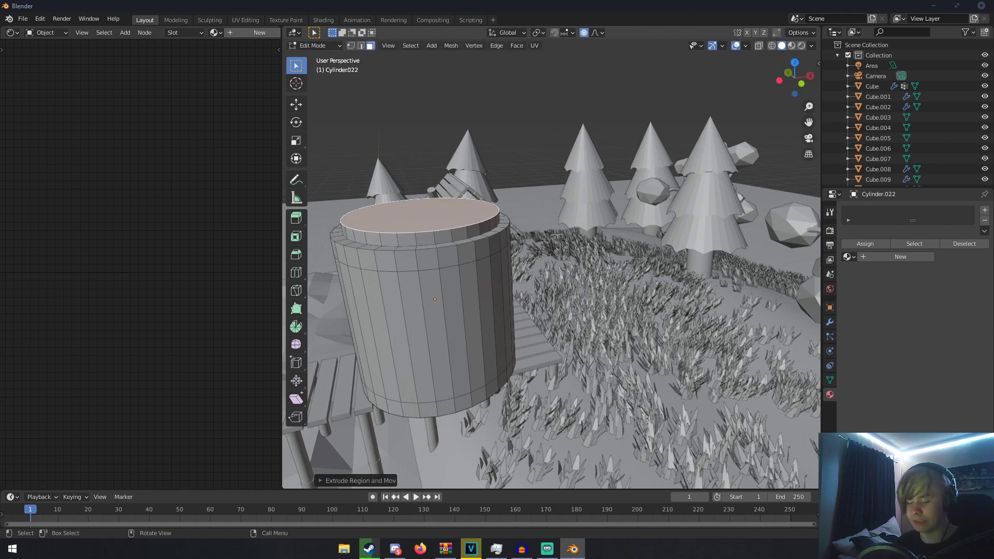
key(i)
click(554, 237)
key(ctrl+z)
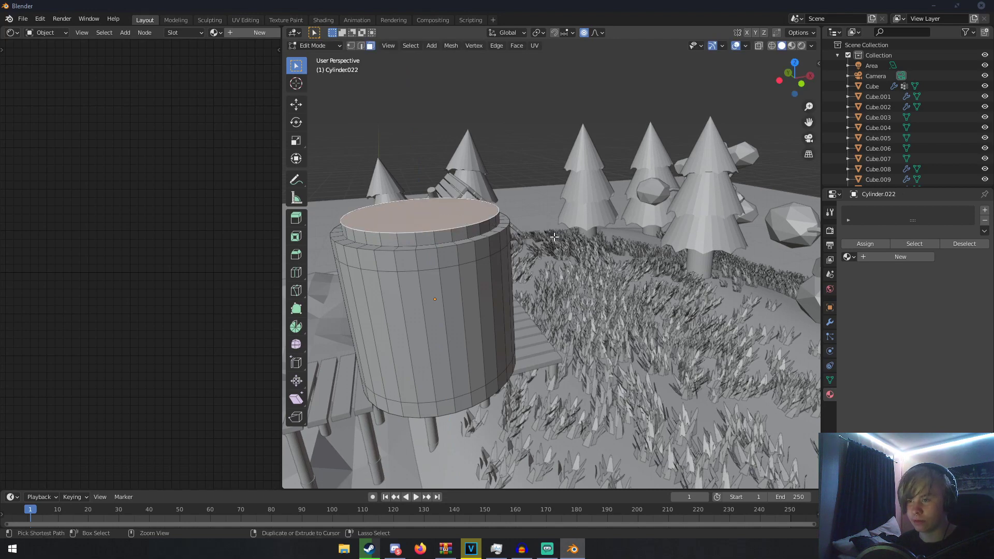
- Inset and extrude the top face about 0.03 m for a second tier, and inset and extrude it again into a taller neck
key(i)
click(536, 237)
key(e)
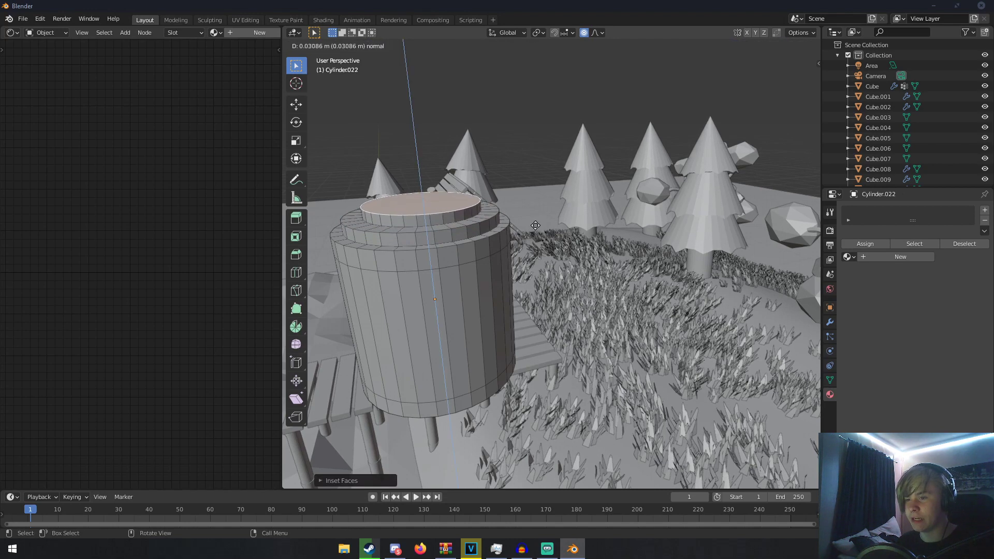
click(535, 222)
key(i)
click(536, 222)
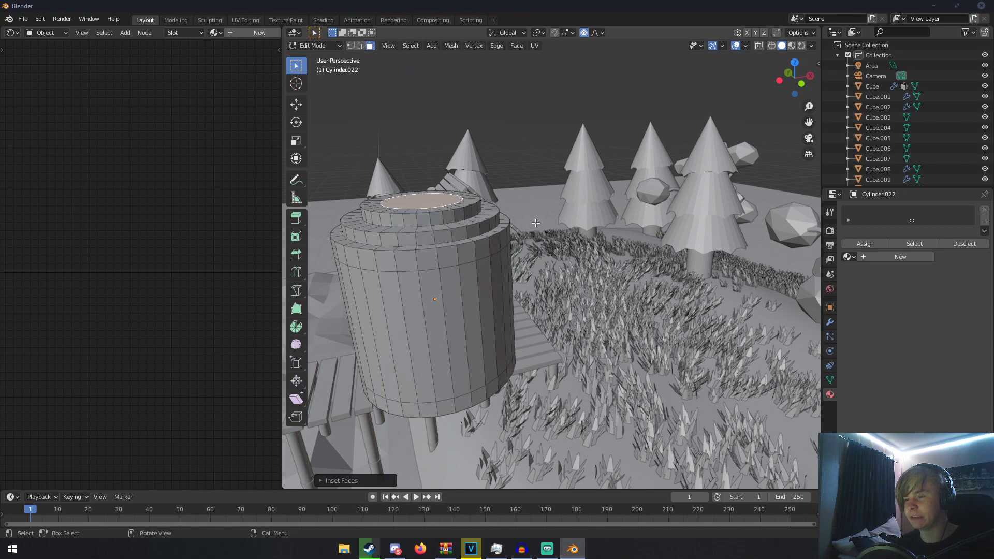
key(e)
click(527, 176)
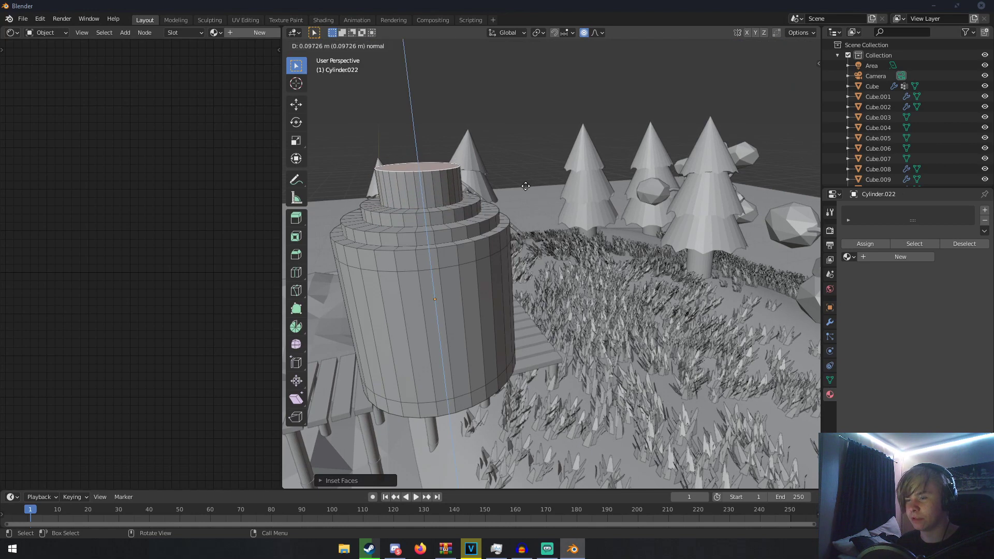
- Scale down the neck's top face with a proportional size of 0.09 to taper it
key(s)
click(507, 175)
mouse_move(507, 175)
middle_down()
mouse_move(499, 151)
mouse_move(506, 171)
middle_up()
scroll(499, 157, down, 3)
key(s)
scroll(543, 127, up, 2)
scroll(544, 126, up, 7)
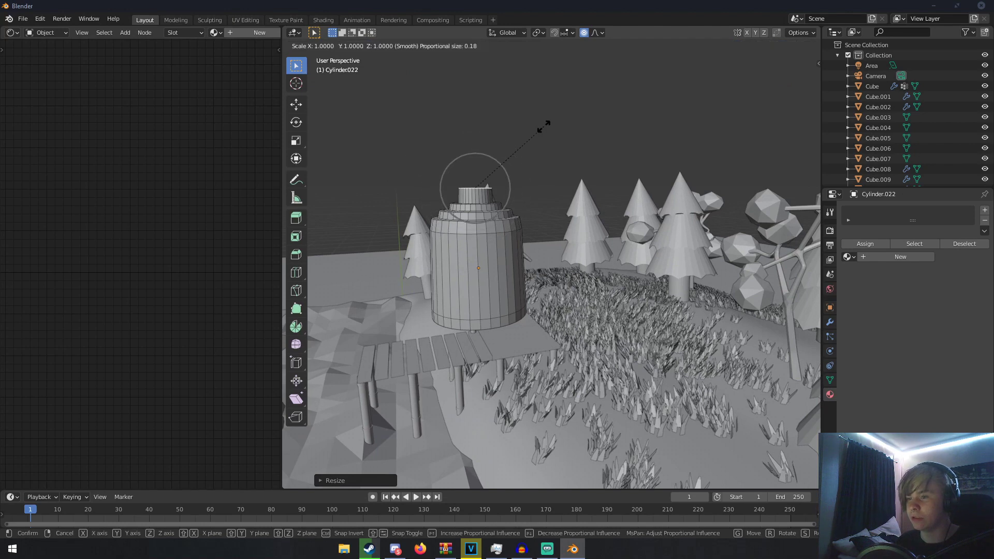
scroll(522, 134, up, 7)
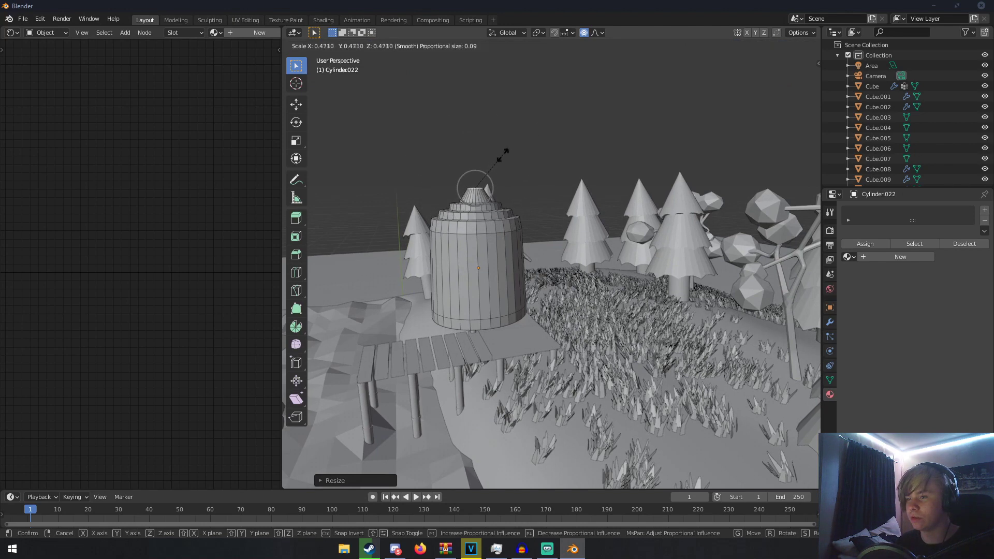
click(526, 158)
key(Tab)
- Select the cylinder's bottom face in Edit Mode from a low viewing angle
middle_drag(527, 167, 530, 132)
key(Tab)
click(480, 257)
key(e)
click(509, 264)
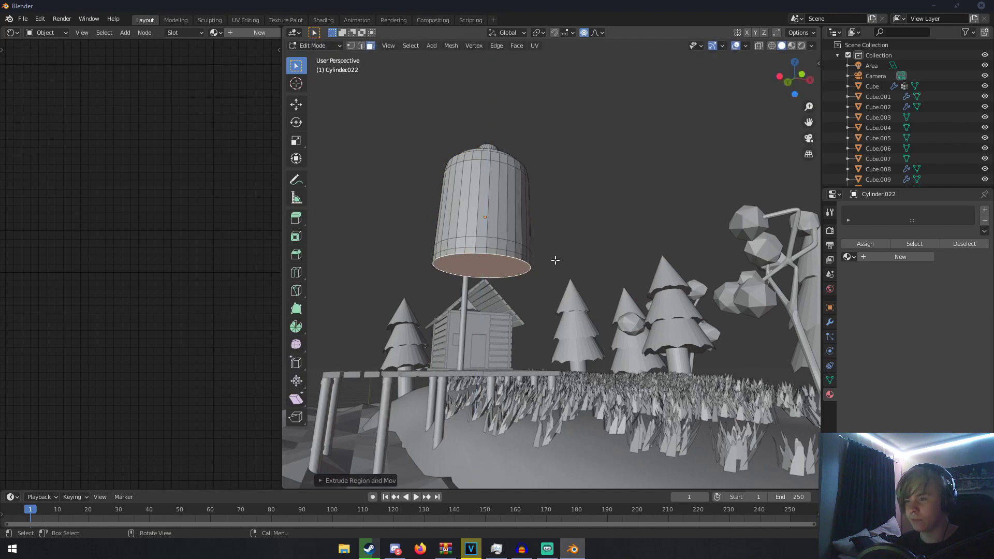
key(ctrl+z)
- Inset and extrude the bottom face downward twice to form two stepped tiers, the second about 0.03 m deep
key(i)
click(558, 261)
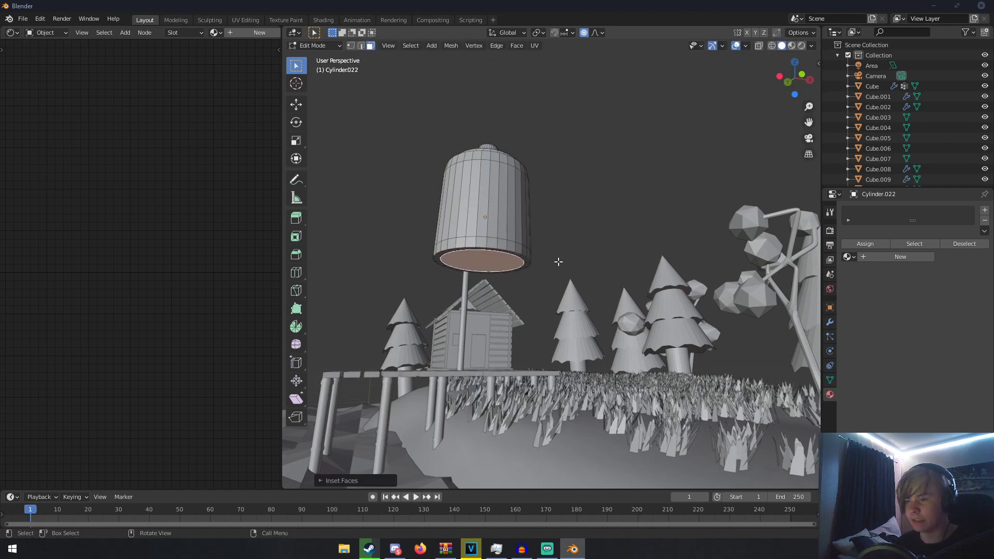
key(e)
click(558, 271)
key(i)
click(588, 272)
key(e)
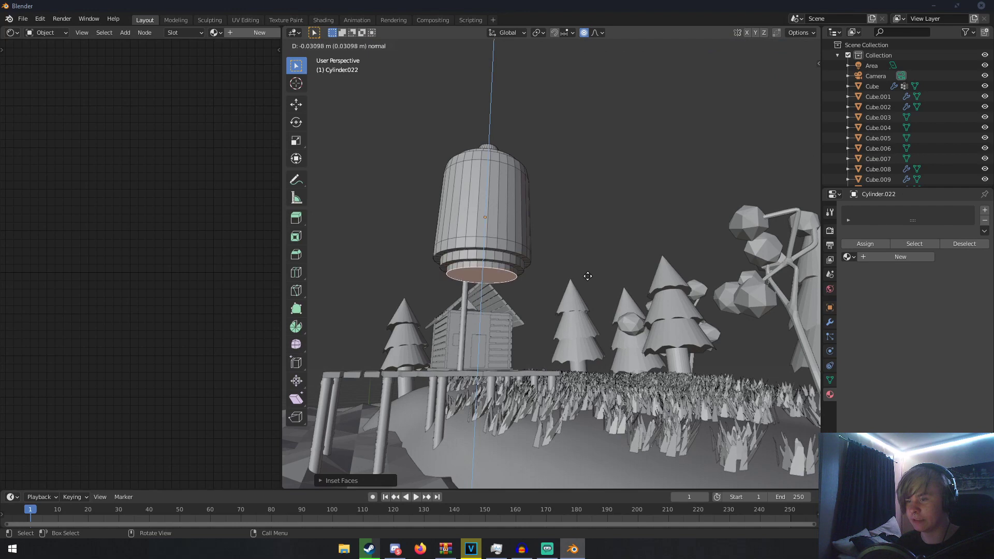
click(588, 277)
- Select the ring of tall side faces, extrude it and scale it inward to about 0.98
middle_drag(587, 277, 581, 294)
middle_drag(510, 255, 508, 265)
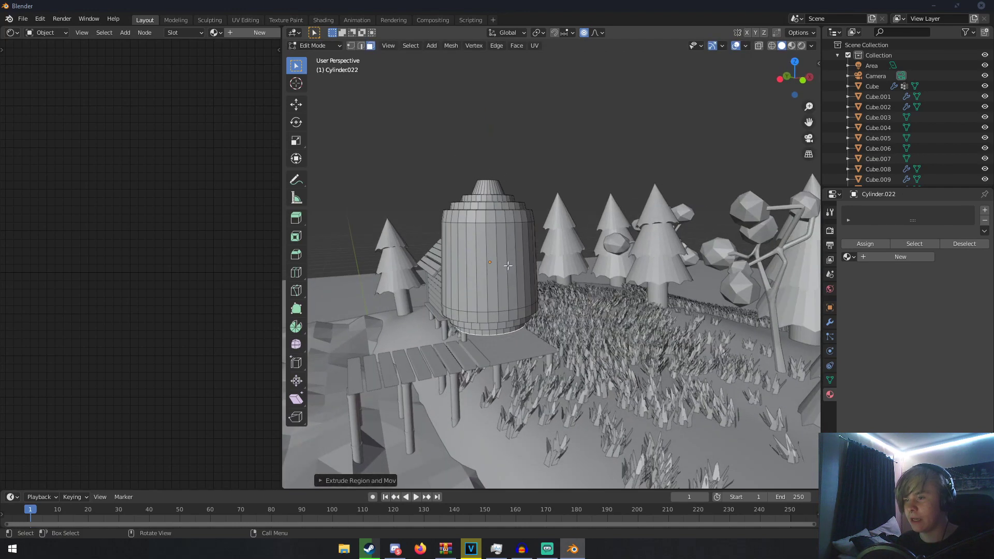
alt+click(479, 248)
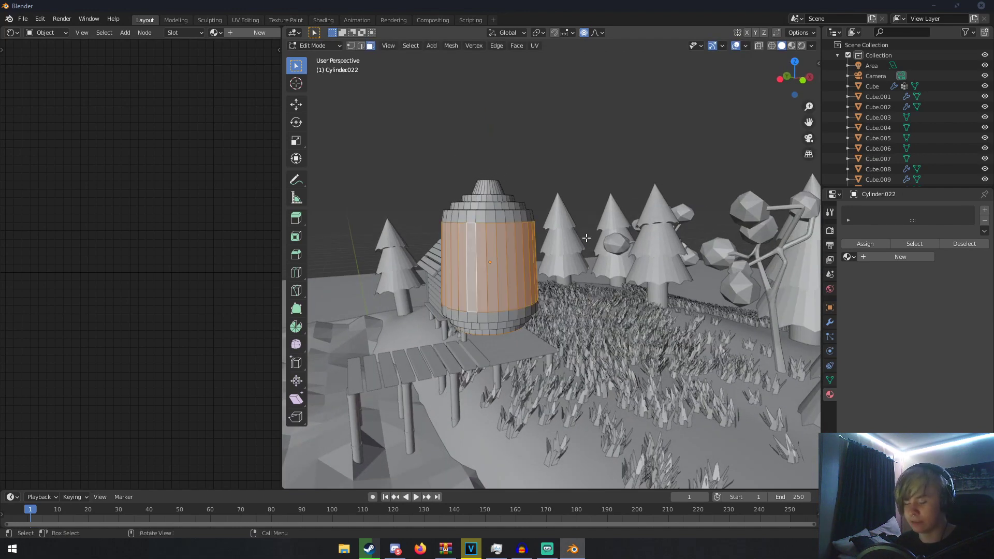
key(e)
key(s)
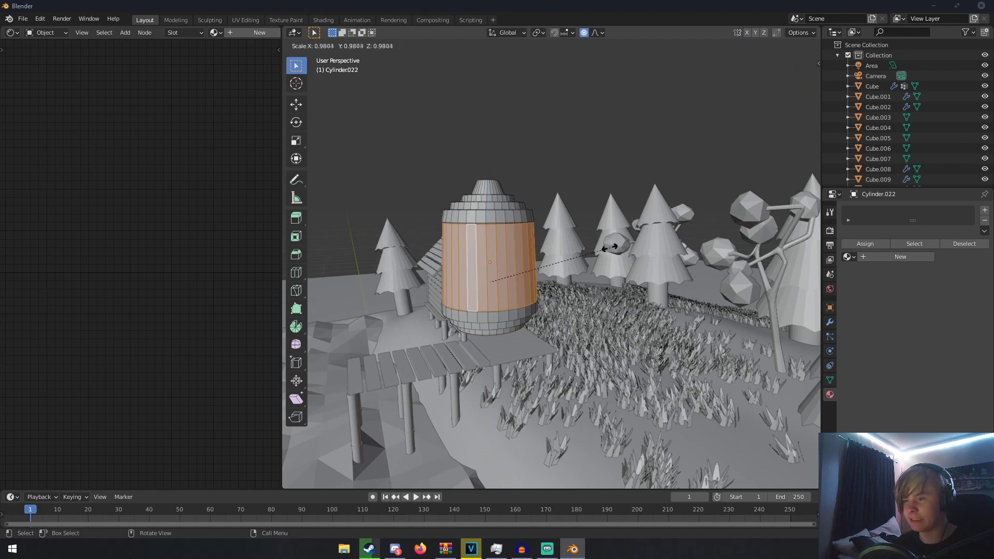
click(608, 249)
key(Tab)
- Apply Shade Smooth to the stepped cylinder and inspect it from the other side
middle_drag(605, 250, 565, 255)
scroll(563, 253, up, 3)
right_click(429, 229)
click(429, 230)
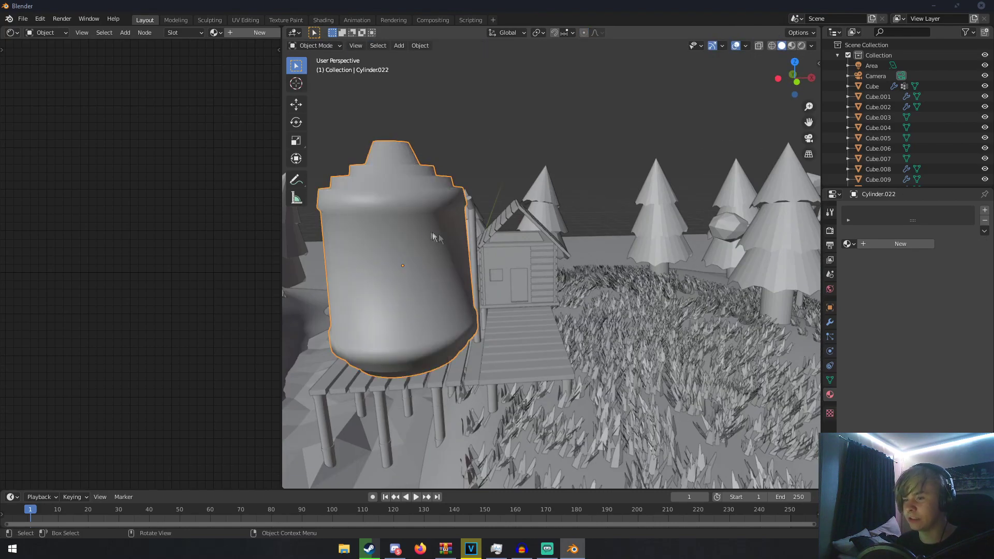
middle_drag(450, 265, 620, 263)
scroll(580, 238, down, 4)
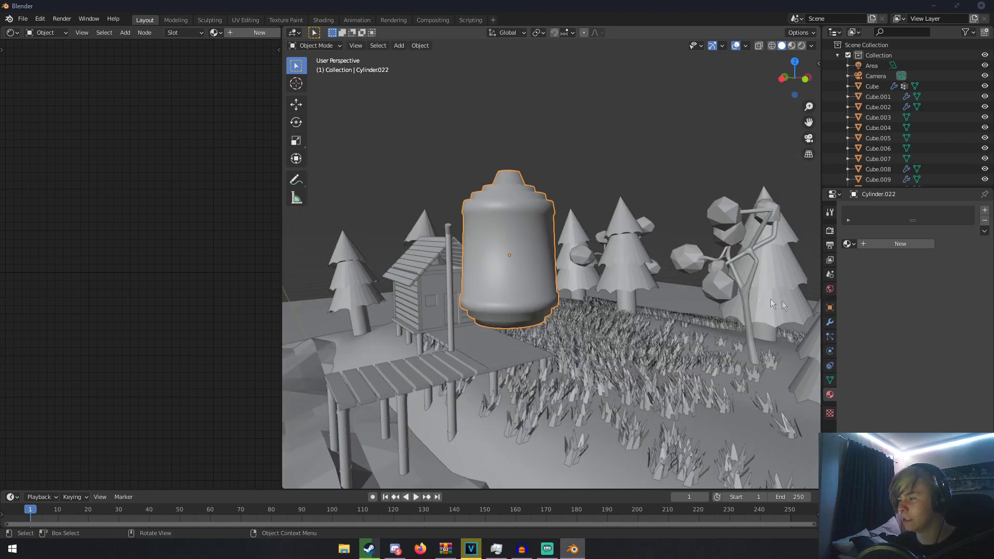
- Add an Edge Split modifier to the stepped lantern cylinder and apply it
click(830, 322)
click(878, 210)
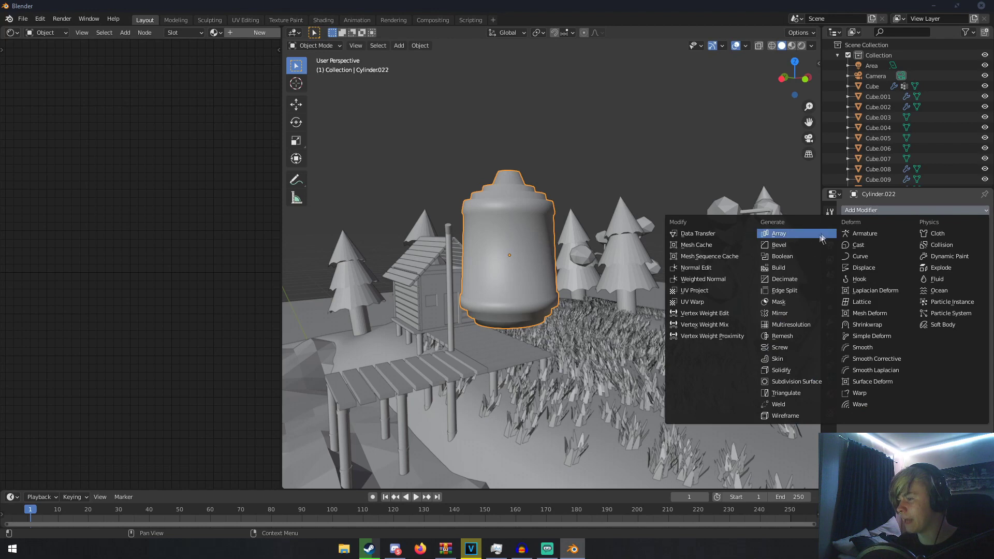
click(793, 292)
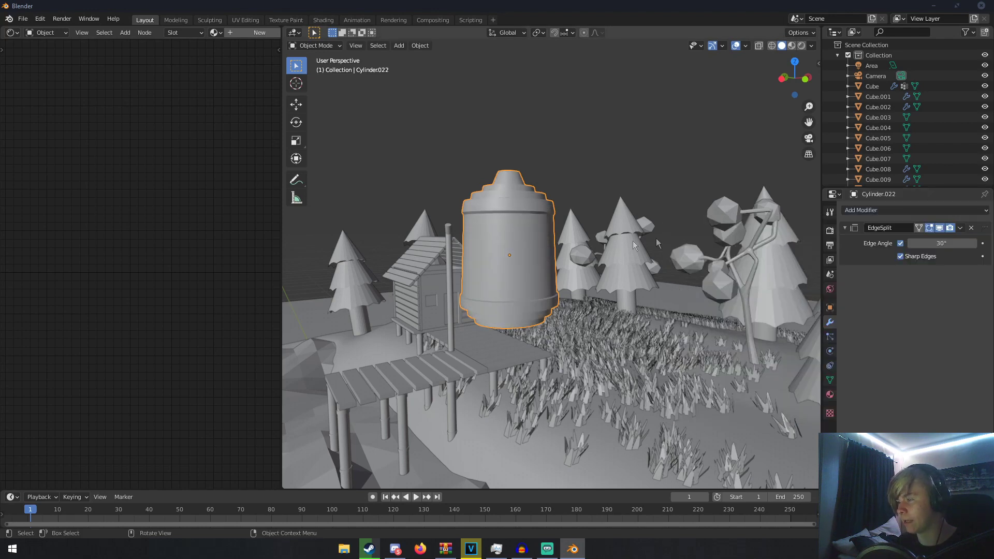
click(960, 227)
click(922, 244)
- Create a new material on the lantern and set its Metallic value to 1.000
scroll(540, 230, up, 3)
click(829, 394)
click(873, 244)
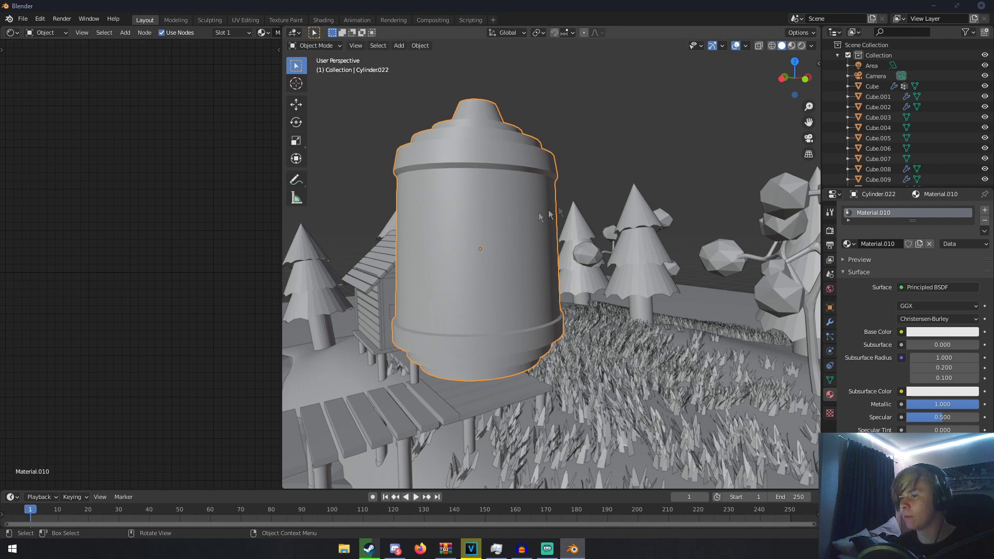
- In Edit Mode, add a second material to the lantern using a Glass BSDF surface with a roughness of 0.096
key(Tab)
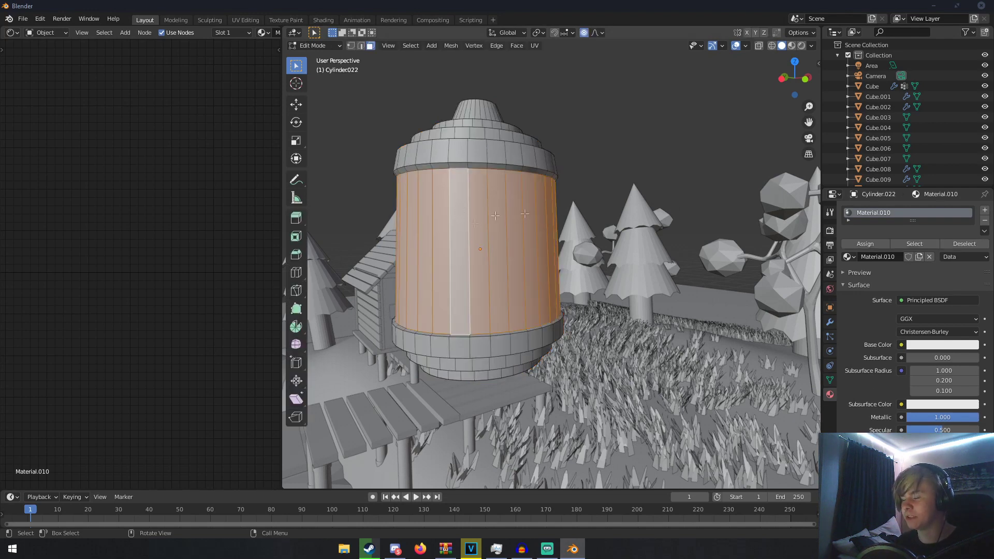
click(984, 210)
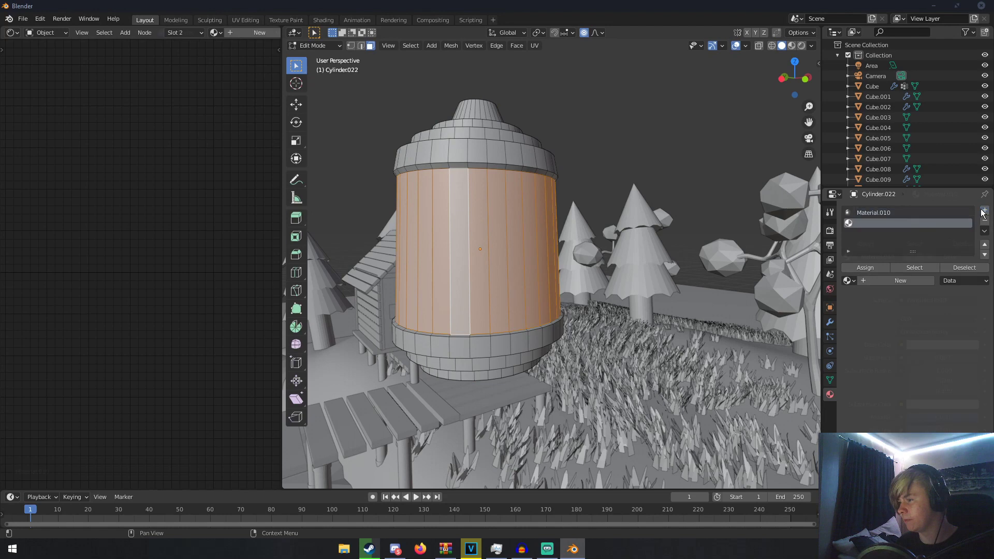
click(891, 284)
click(920, 323)
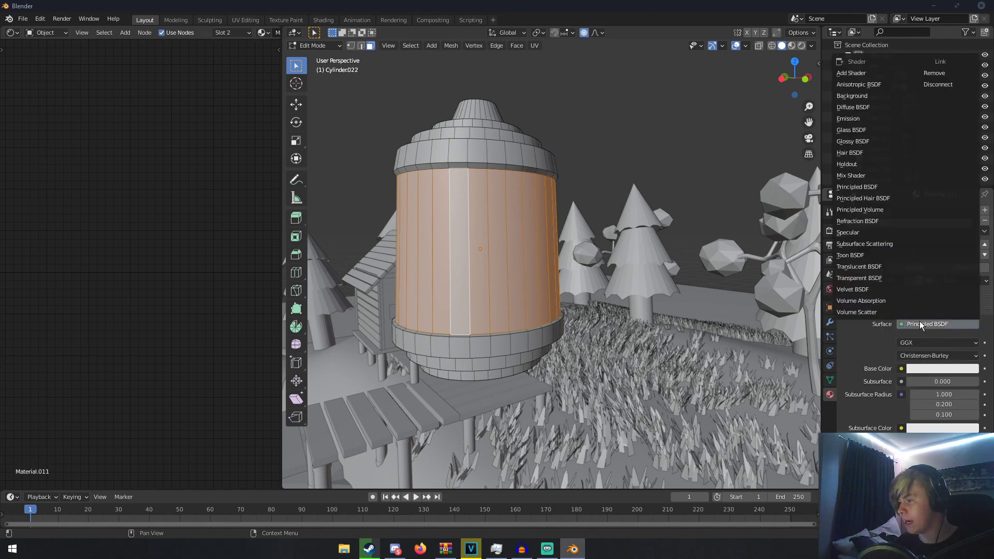
click(860, 130)
drag(938, 370, 914, 370)
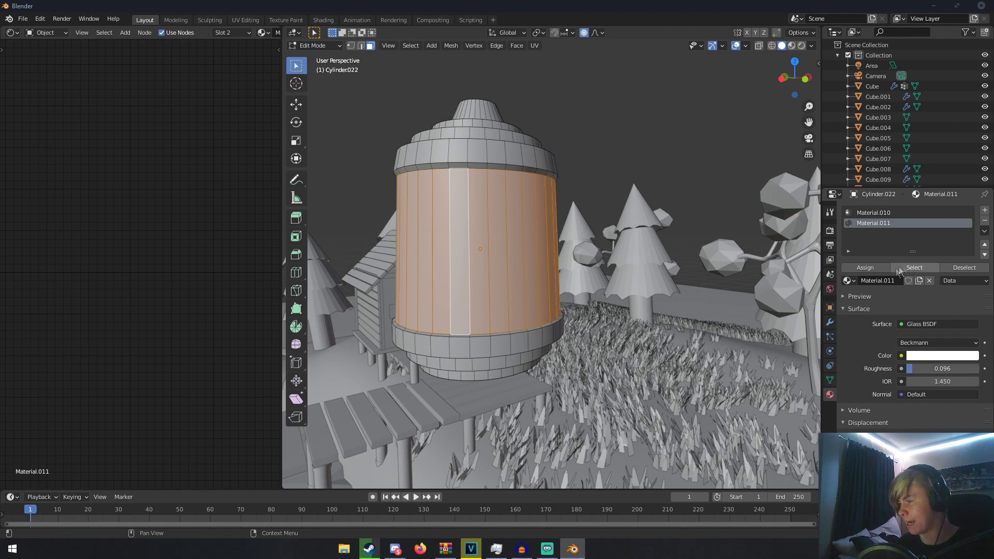
- Move the glass material to the first slot, assign it to the selected side faces, and return to Object Mode
click(984, 246)
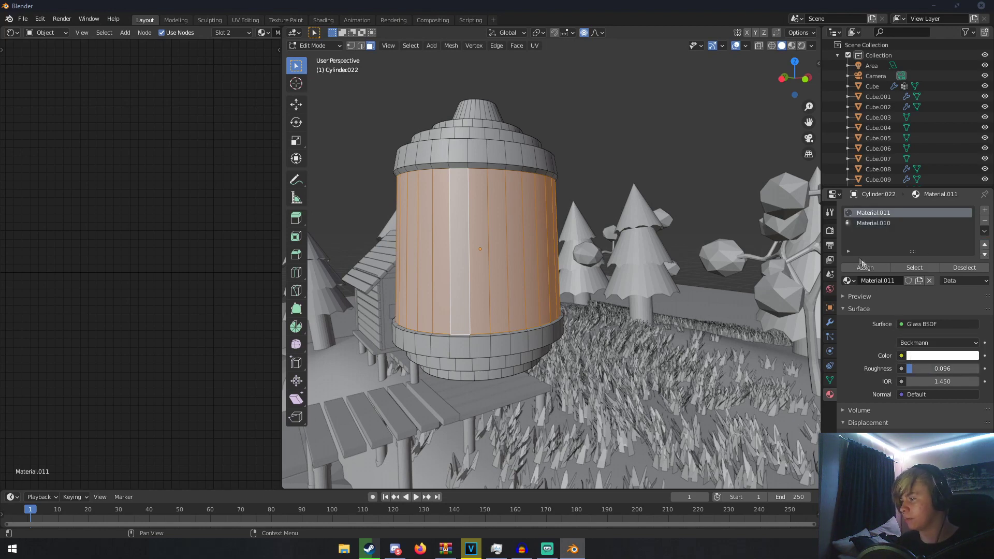
click(867, 270)
key(Tab)
- Shrink the lantern to lamp size and move it up beside the top of the lamp post
scroll(487, 233, down, 5)
middle_drag(487, 233, 459, 277)
key(g)
click(584, 269)
key(s)
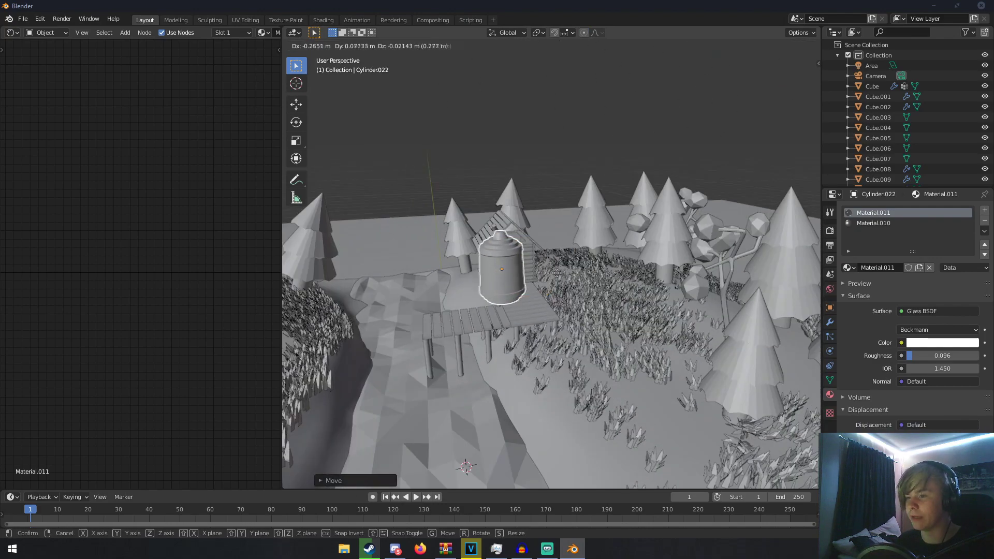
click(521, 269)
middle_drag(520, 269, 616, 223)
key(g)
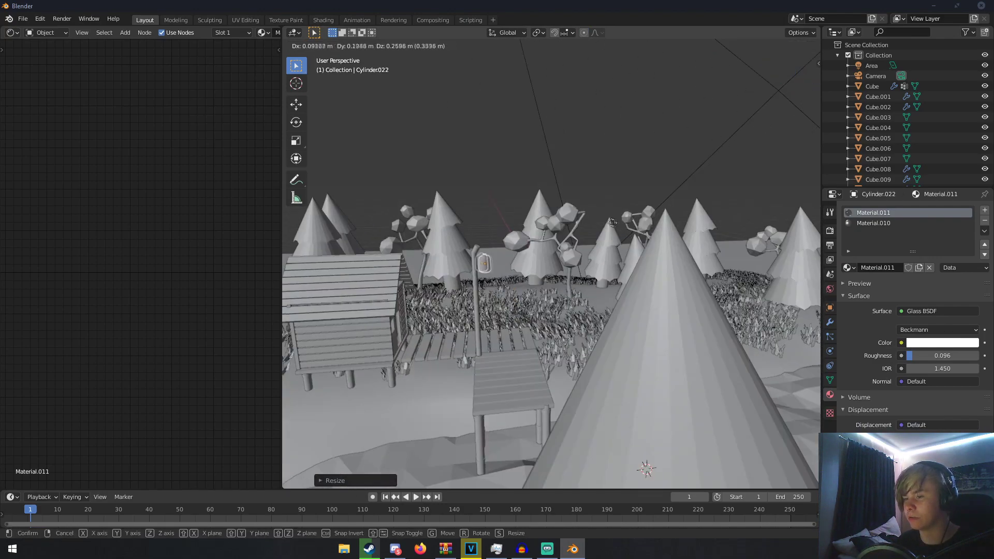
click(614, 222)
- Refine the lantern's position next to the lamp post's tip, including a move along the Y axis
scroll(582, 235, up, 7)
shift+middle_drag(483, 255, 626, 233)
key(g)
click(627, 231)
middle_drag(557, 204, 536, 198)
key(g)
key(y)
click(538, 202)
- Select the lamp post and open it in Edit Mode
click(537, 198)
key(Tab)
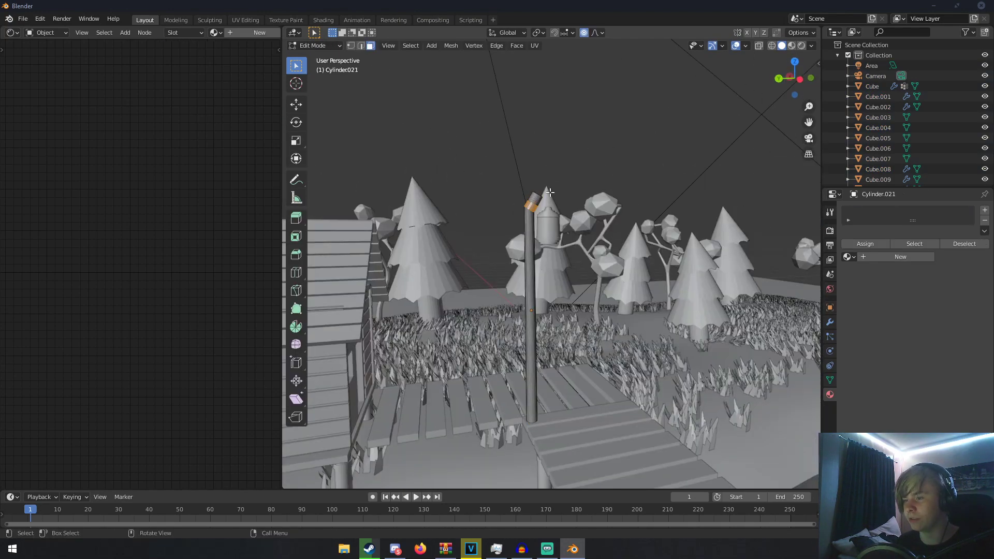
key(r)
click(558, 202)
key(ctrl+z)
- Bend the lamp post's tip toward the lantern by rotating its selected top faces twice with a small proportional editing radius
key(r)
scroll(558, 203, down, 5)
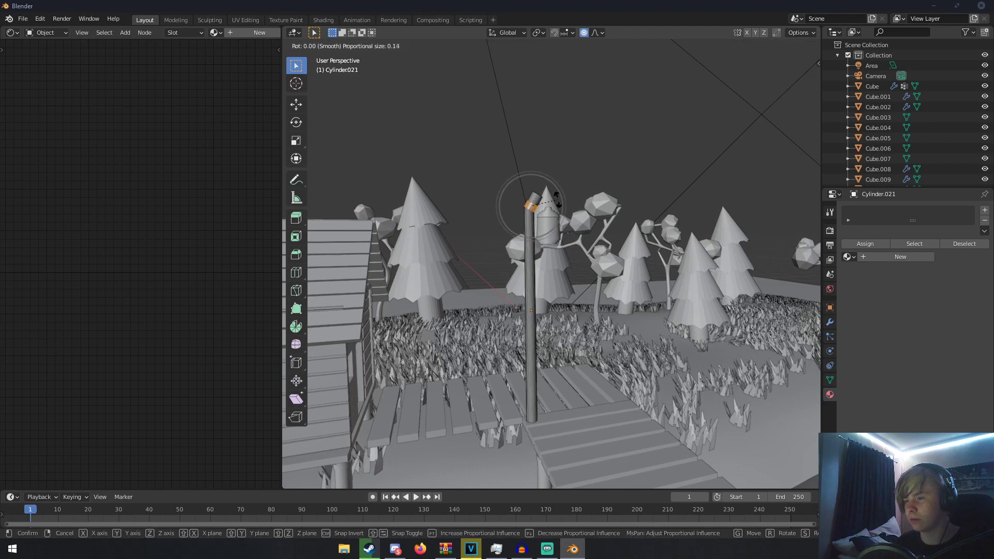
click(562, 206)
middle_drag(561, 206, 537, 210)
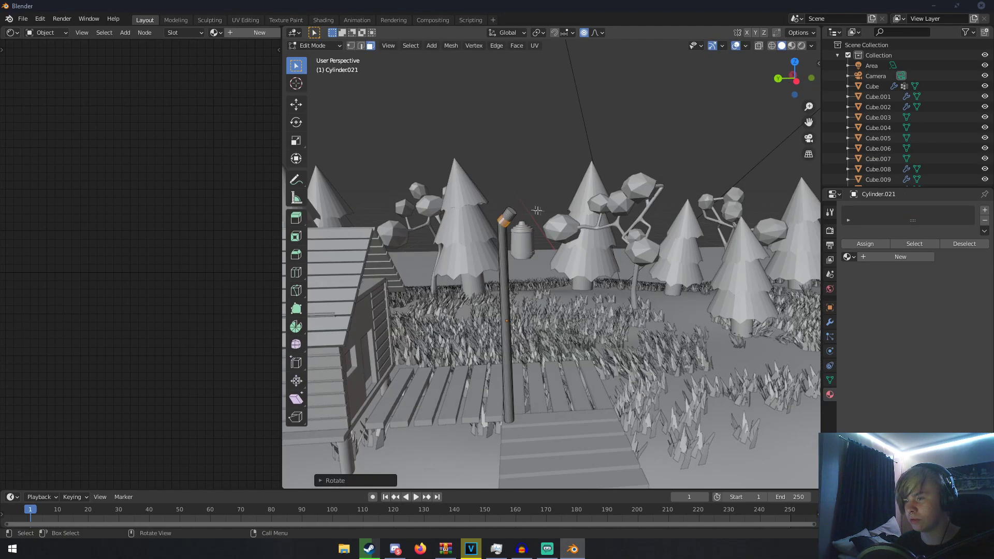
key(r)
key(r)
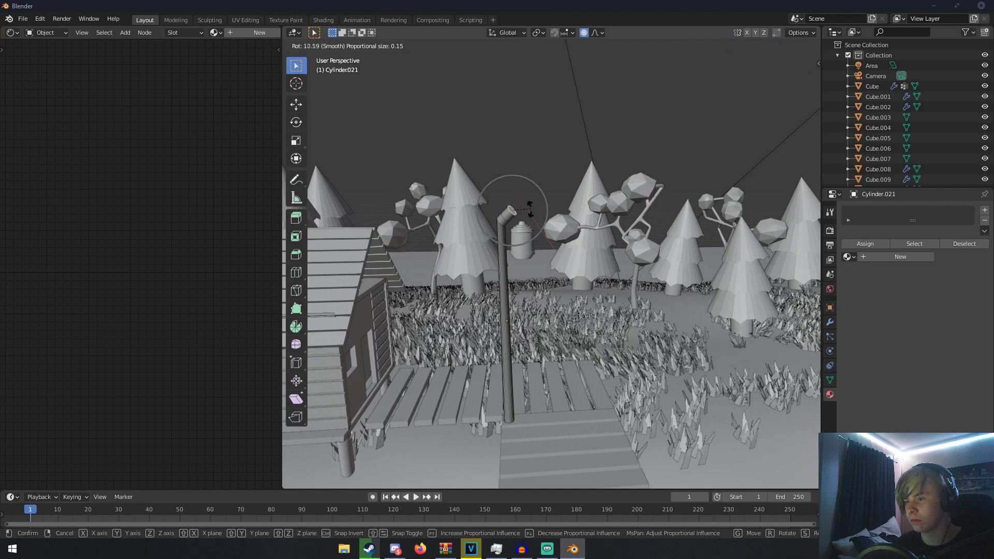
click(530, 222)
key(Tab)
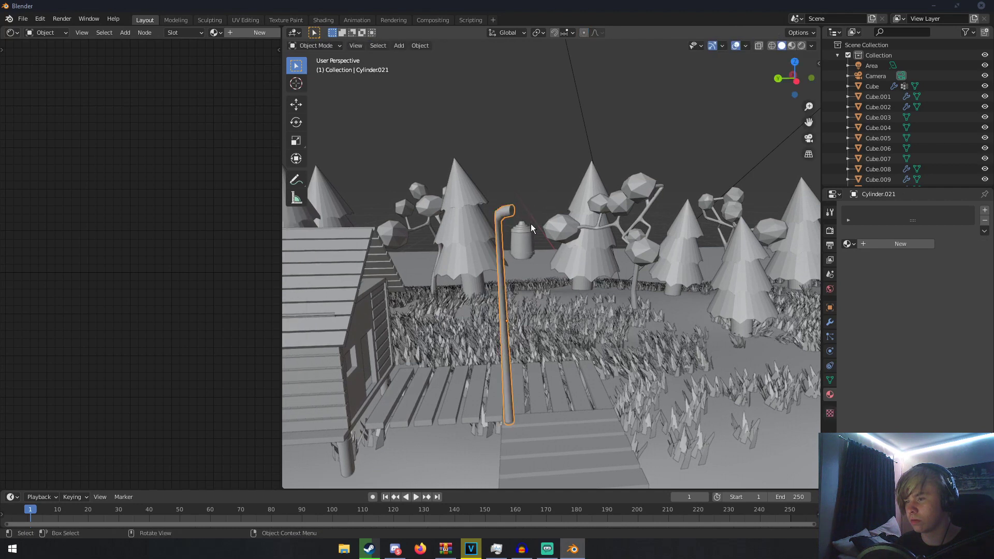
- Scale the whole lamp post down slightly and move it down so its base stands on the dock
key(s)
click(561, 236)
key(g)
click(554, 246)
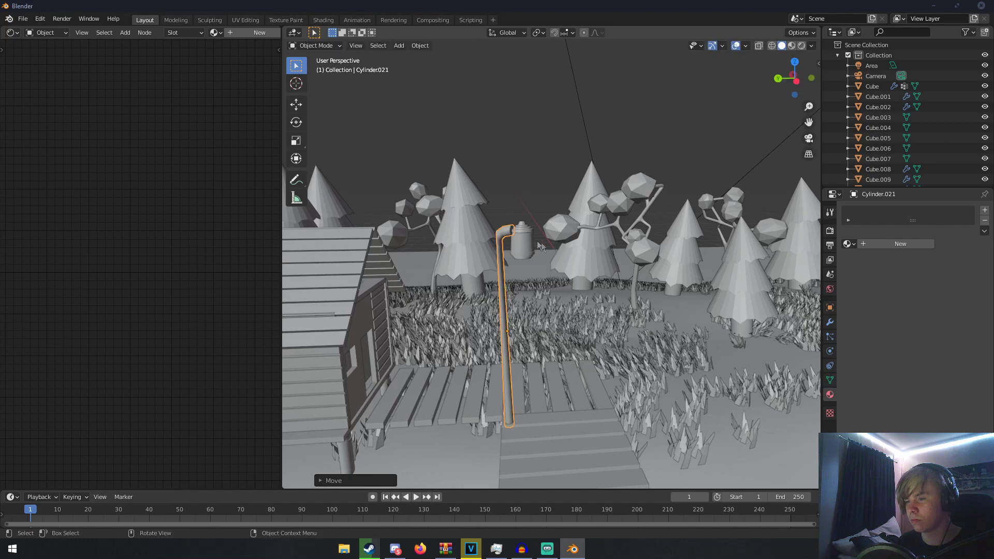
- Shrink the lantern further and move it directly beneath the bent tip of the lamp post, checking from a second angle
click(519, 243)
key(g)
click(565, 250)
key(s)
click(572, 250)
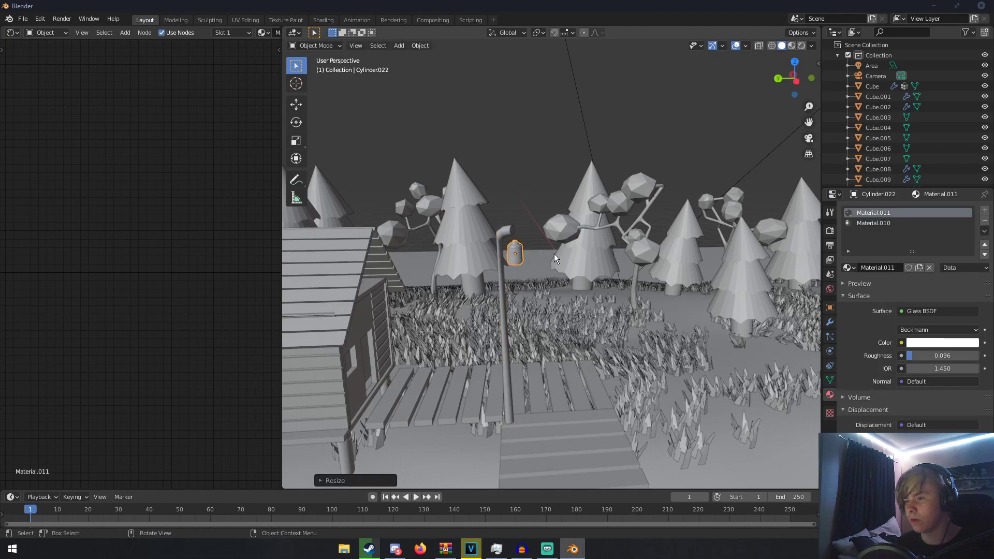
middle_drag(566, 248, 475, 243)
scroll(467, 240, up, 3)
key(g)
click(461, 240)
- Deselect everything and add a point light to the scene
key(a)
key(alt+a)
scroll(492, 241, down, 3)
key(shift+a)
mouse_move(472, 242)
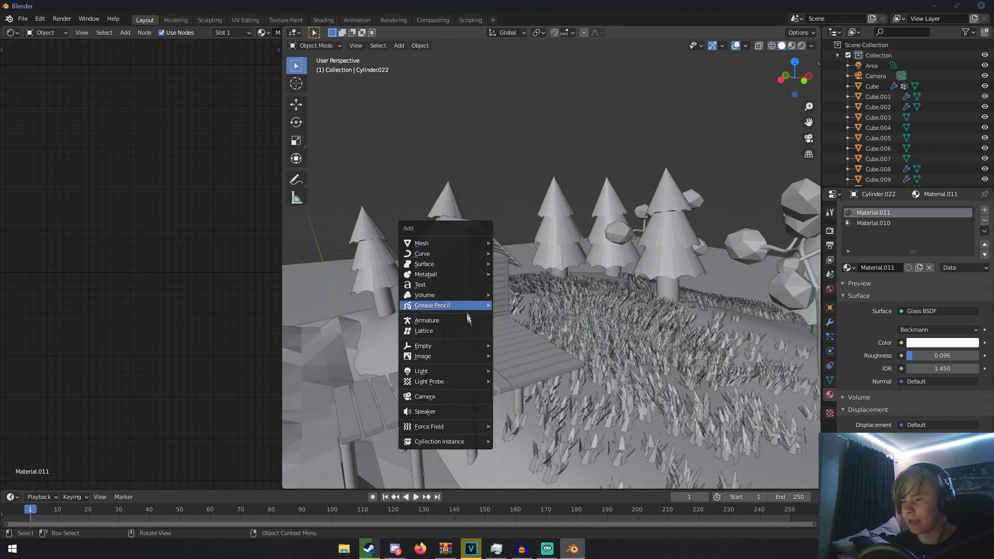
mouse_move(458, 371)
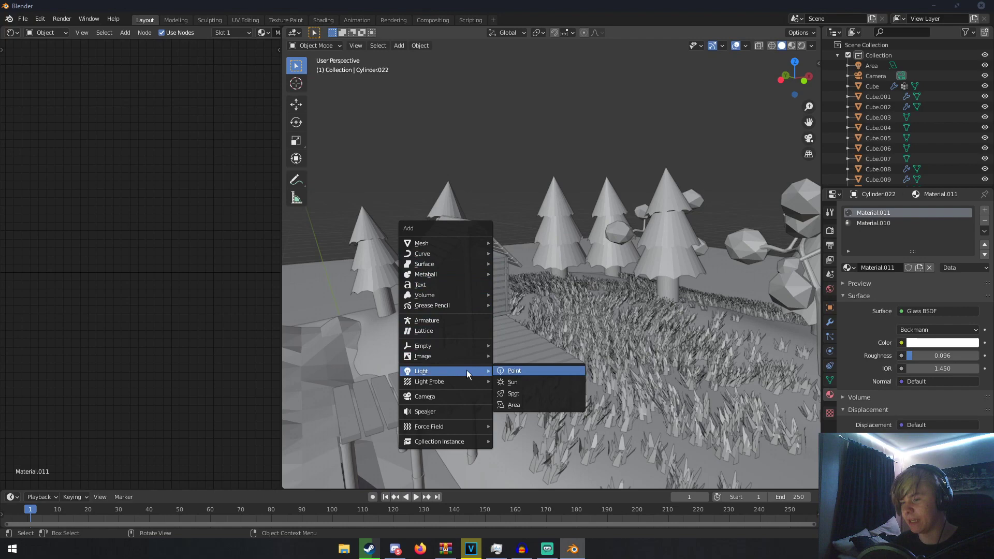
click(523, 372)
- Move the point light to the lantern on the lamp post, adjusting its position from several viewing angles
key(g)
click(523, 269)
middle_drag(523, 269, 662, 264)
key(g)
click(595, 267)
scroll(598, 275, up, 6)
middle_drag(598, 274, 739, 292)
key(g)
click(626, 299)
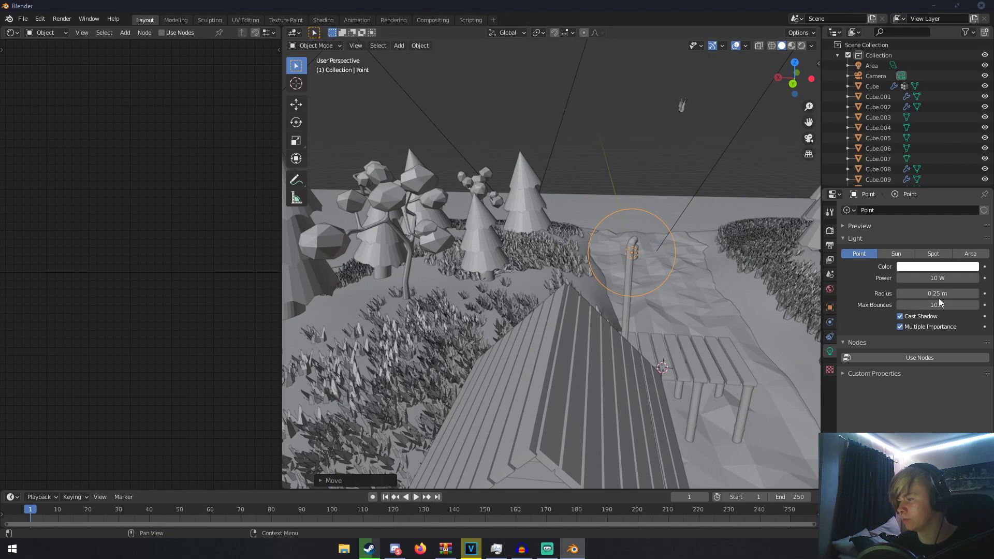
- Set the point light's radius to 0.1 m and power to 50 W, and move it inside the lantern
key(Return)
middle_drag(673, 269, 439, 260)
key(g)
click(612, 269)
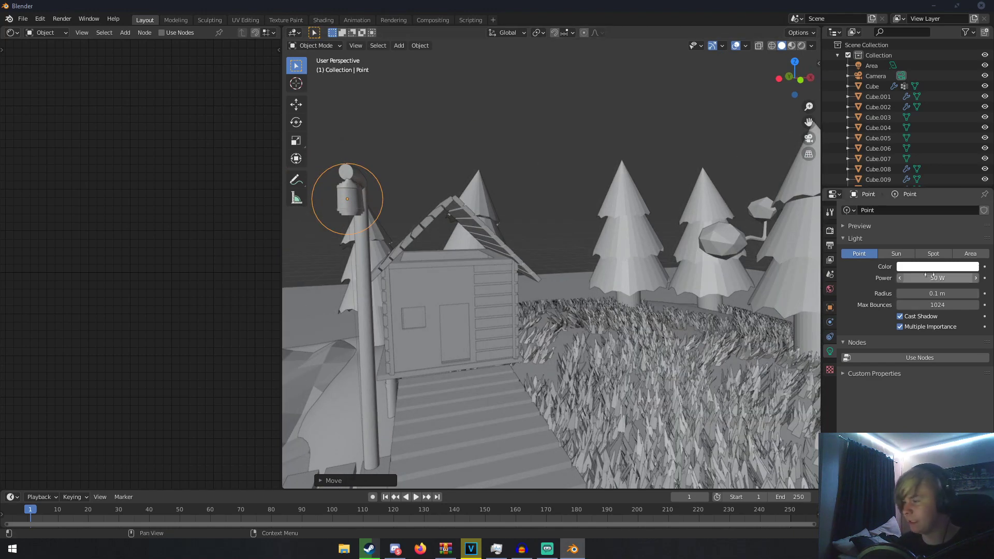
- Change the point light's color to a pale warm yellow with hue 0.116 and saturation 0.321
click(929, 267)
drag(918, 170, 918, 172)
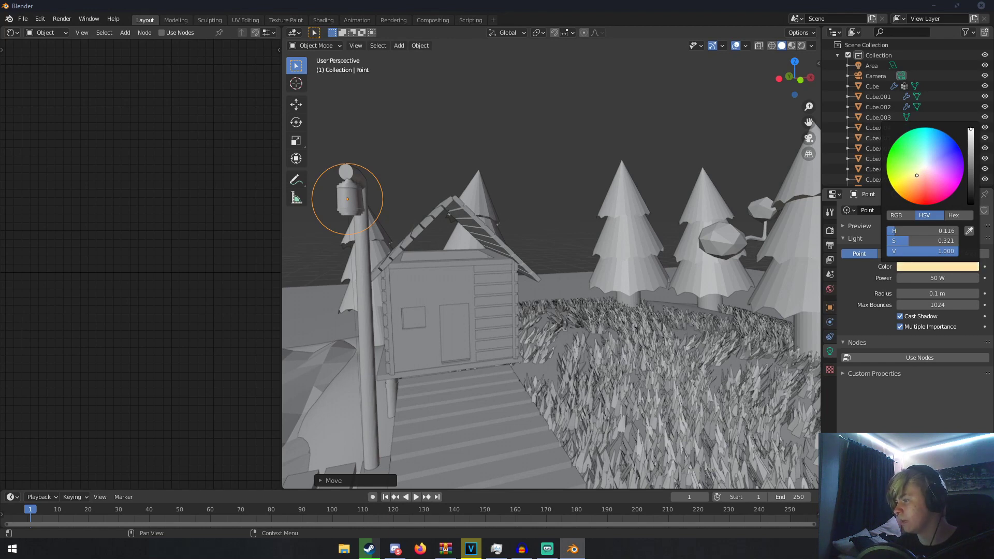
- View the scene through the camera in Rendered shading with the viewport overlays hidden
scroll(526, 318, down, 5)
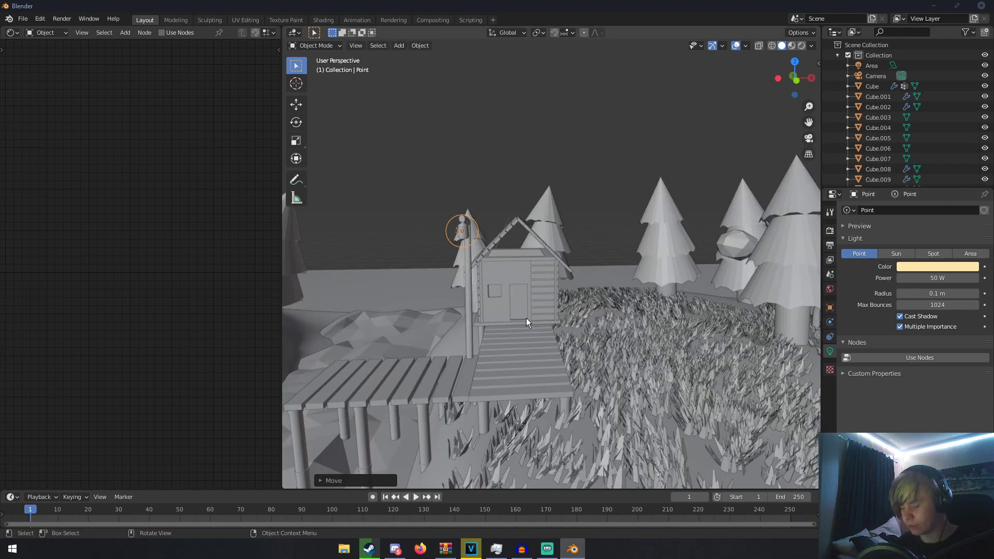
key(KP_0)
key(z)
click(541, 176)
click(723, 46)
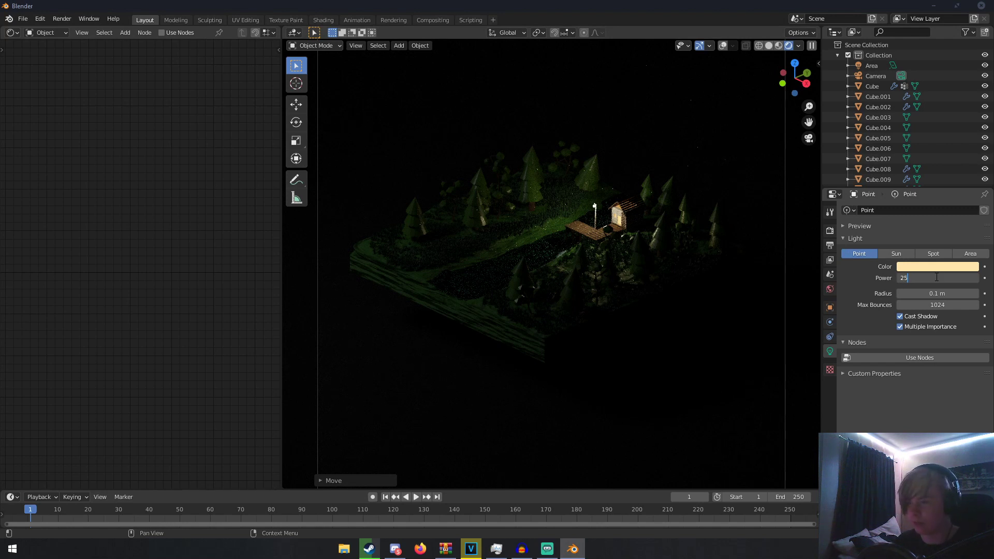
- Lower the point light's power to 25 W and on to 10 W, and change its color to a saturated orange
key(Return)
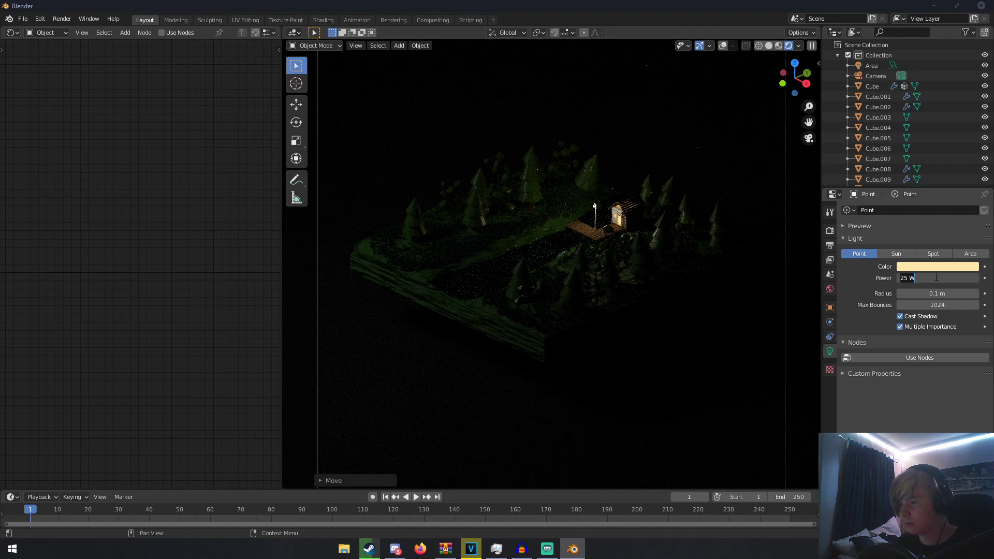
key(Return)
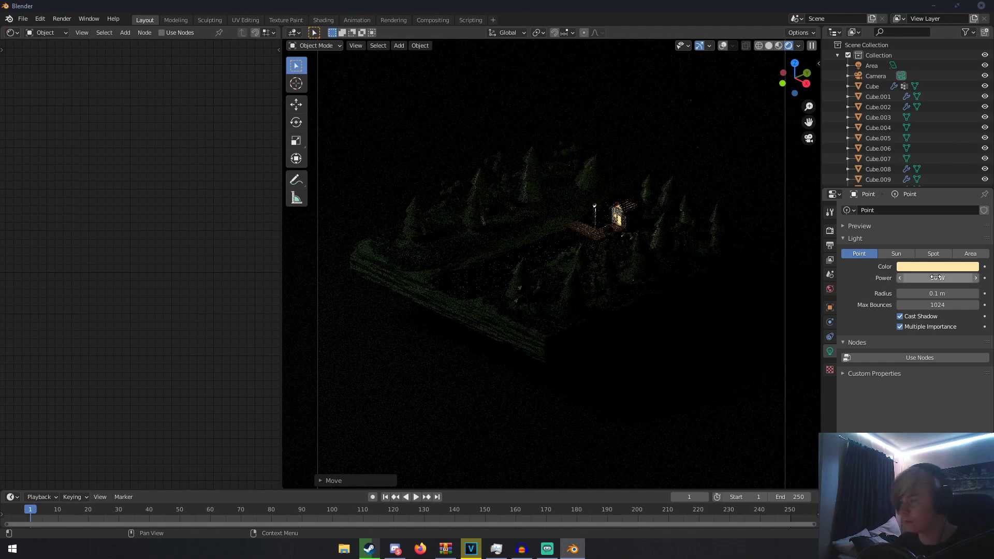
click(939, 267)
drag(912, 187, 906, 192)
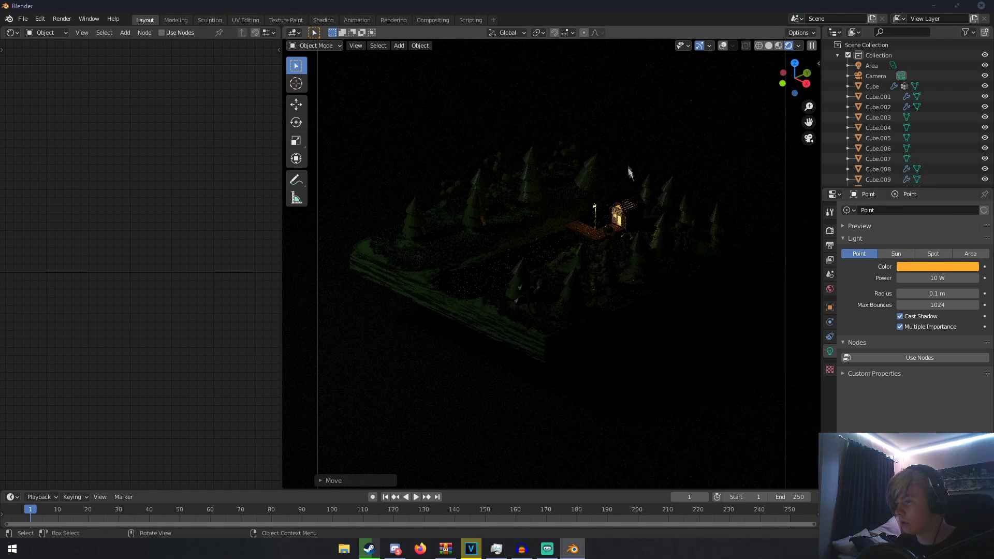
- Inspect the rendered lighting around the dock and cabin up close, and return to the camera view
click(620, 219)
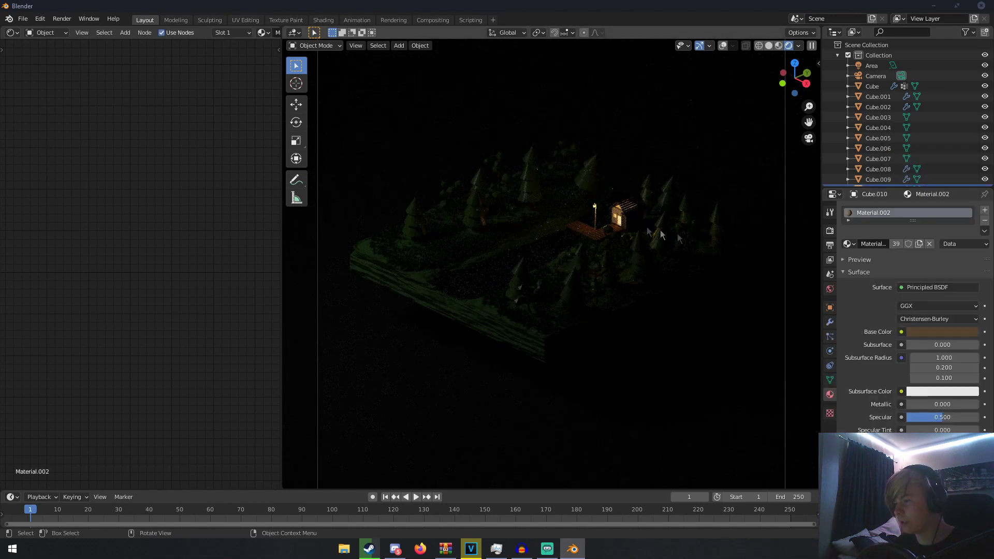
scroll(699, 244, up, 5)
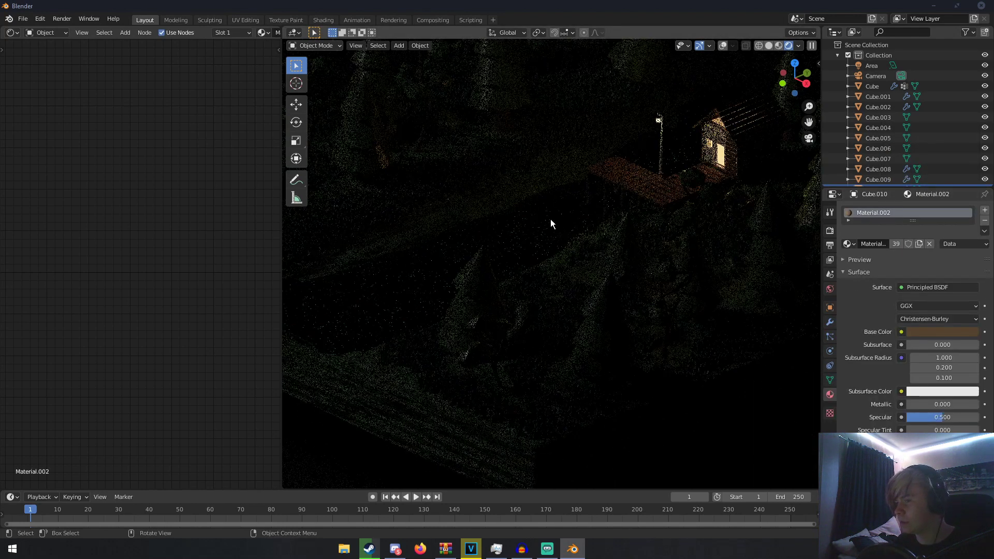
scroll(551, 223, down, 4)
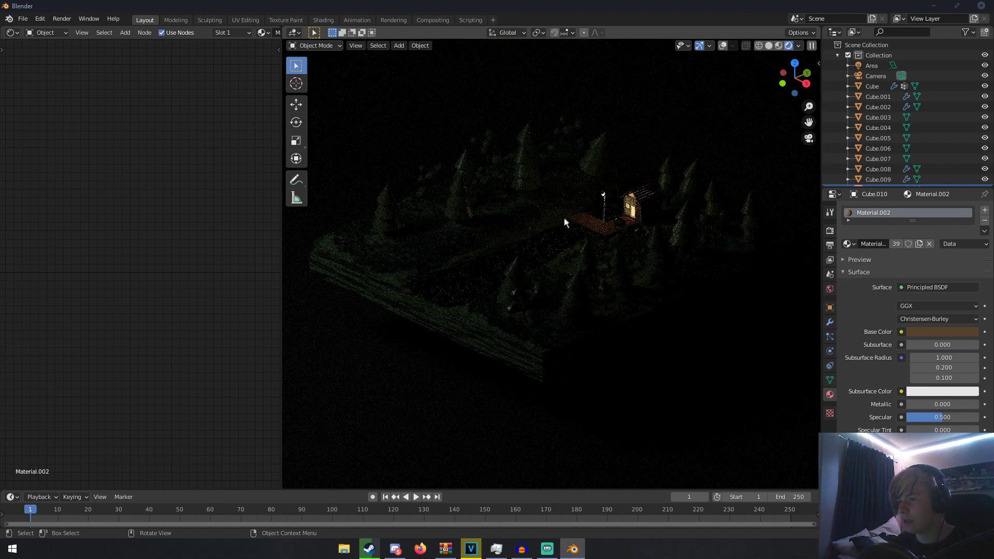
key(KP_0)
- Switch to Solid shading, turn the viewport overlays back on, and select the area light beside the scene
key(z)
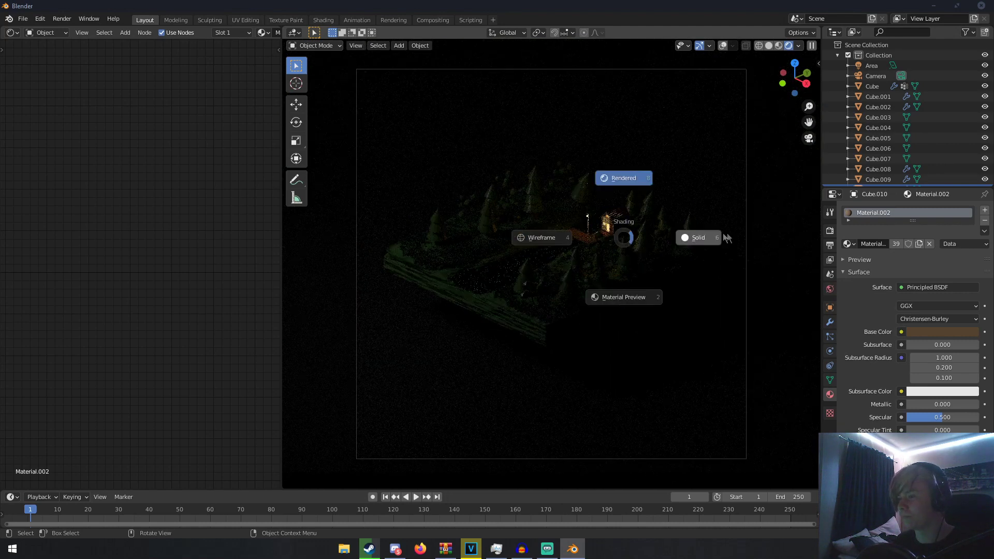
click(725, 237)
scroll(592, 239, down, 3)
middle_drag(591, 239, 563, 246)
scroll(562, 247, down, 5)
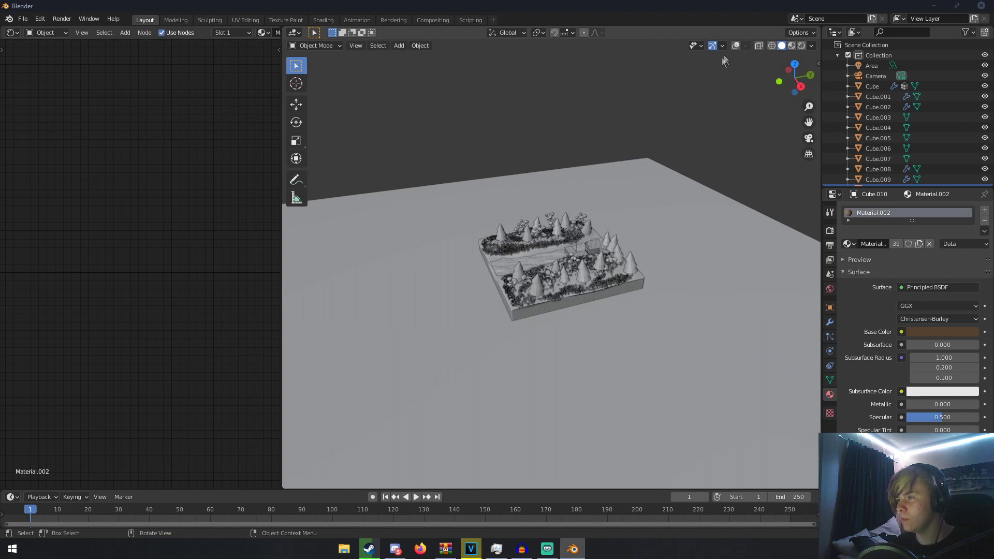
click(736, 45)
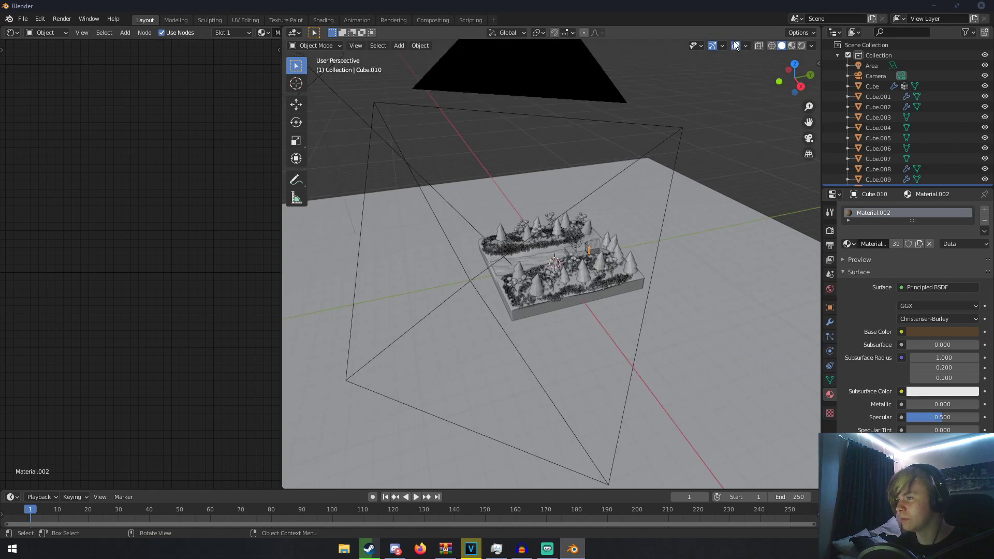
scroll(585, 173, down, 5)
click(414, 184)
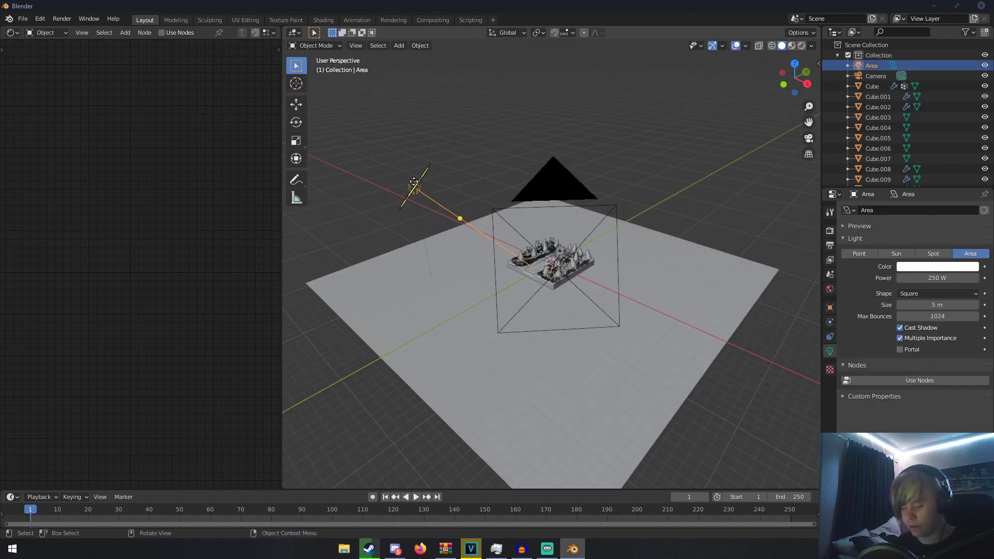
- Hide the area light and view the scene through the camera in Rendered shading
key(KP_0)
key(z)
click(466, 99)
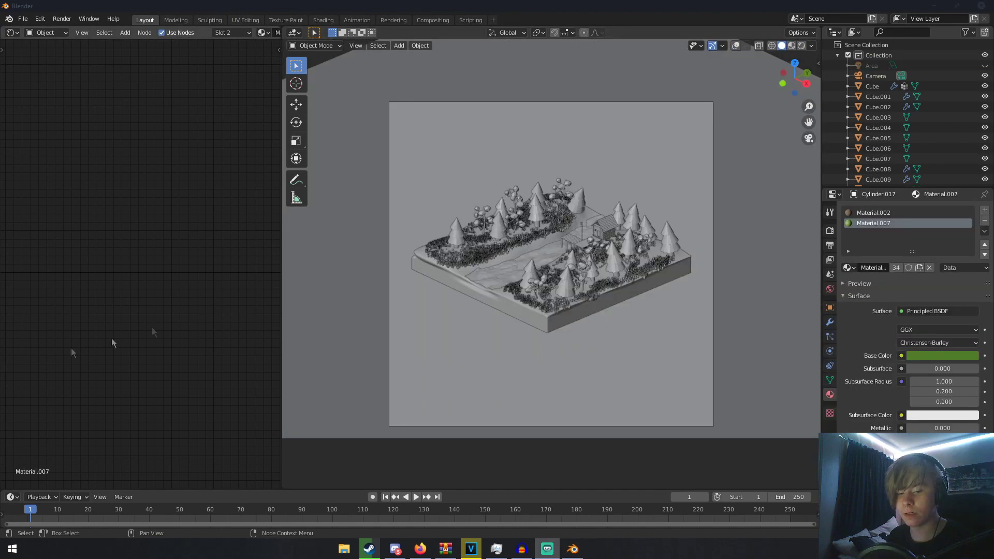
- Leave the camera view, turn the overlays back on, and delete the point lights floating around the diorama
key(KP_0)
click(736, 46)
scroll(642, 108, down, 4)
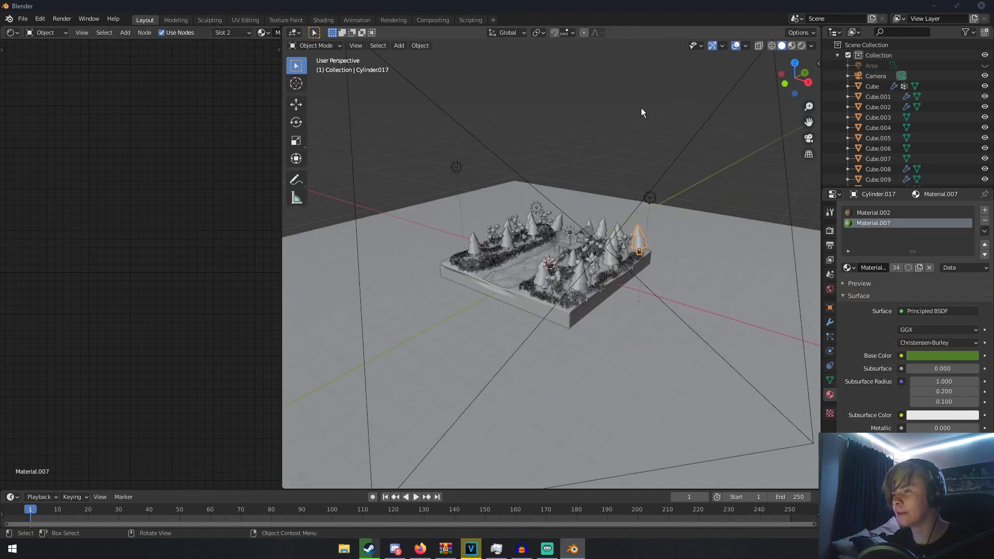
middle_drag(634, 152, 669, 181)
click(433, 209)
key(Delete)
click(546, 214)
key(Delete)
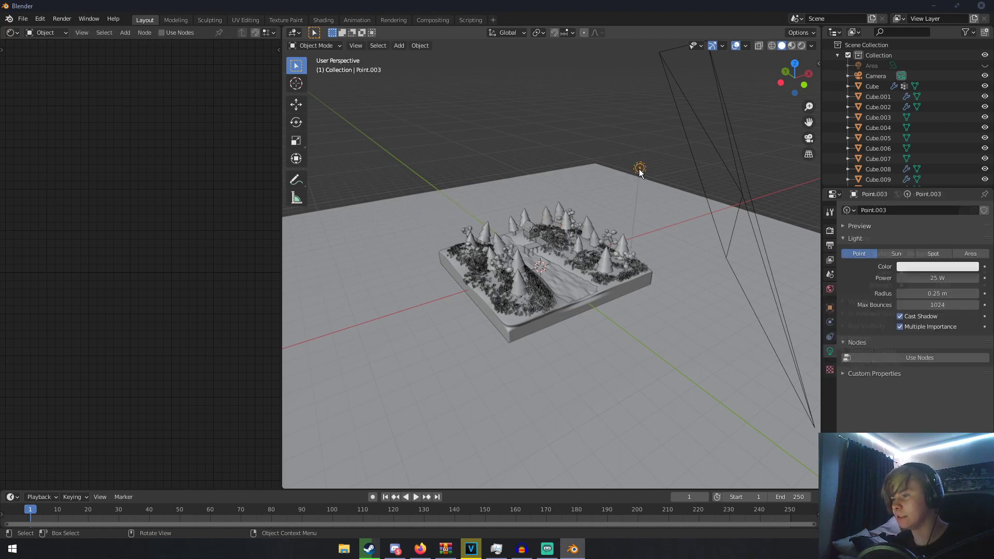
middle_drag(639, 169, 597, 171)
key(shift+a)
mouse_move(579, 173)
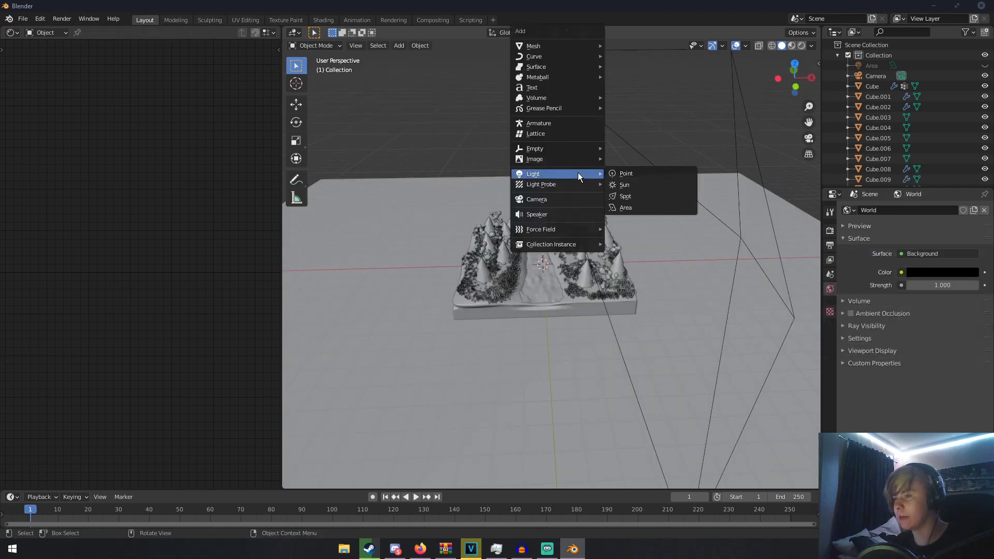
click(625, 207)
- Unhide the existing area light, set its power to 500 W, and change its color to pale cyan
click(929, 65)
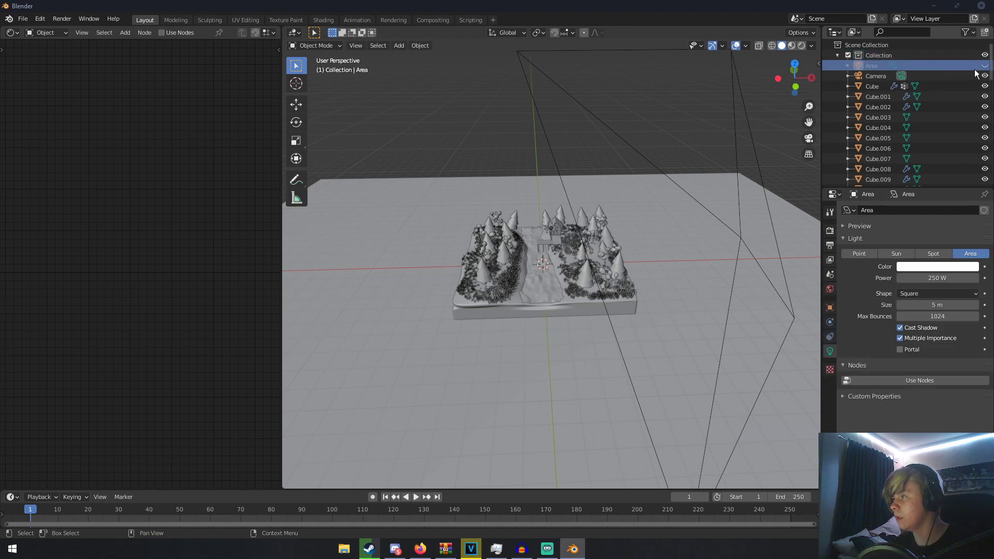
click(985, 66)
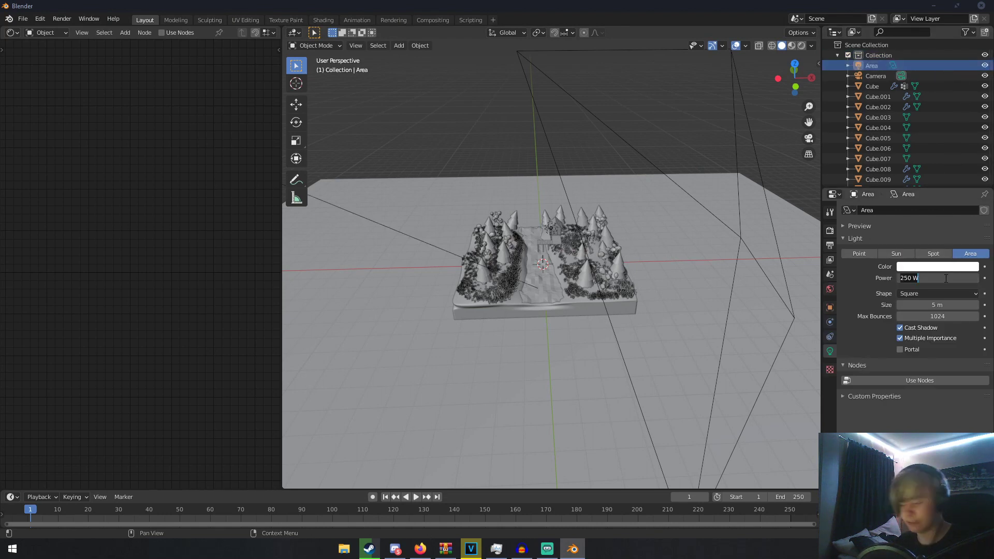
key(Return)
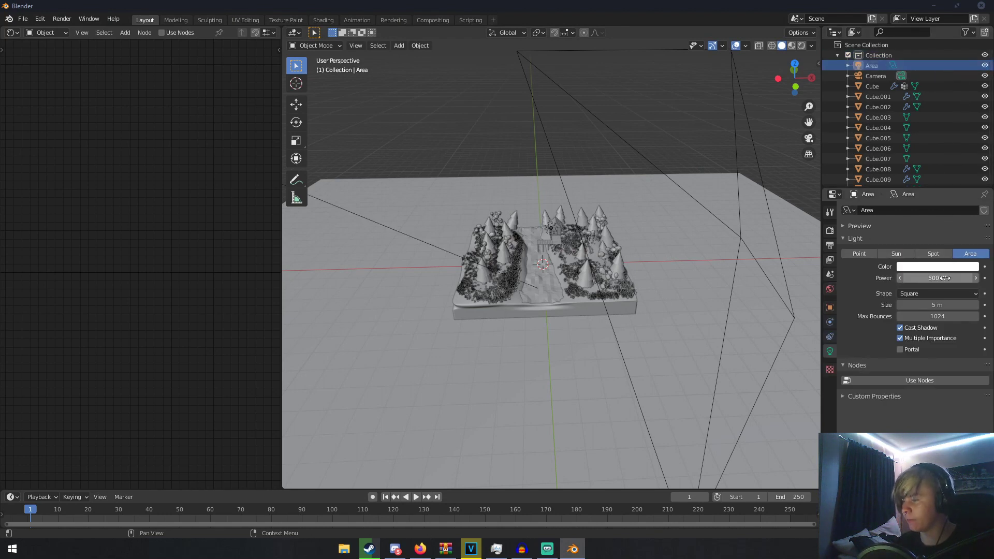
click(913, 267)
click(924, 157)
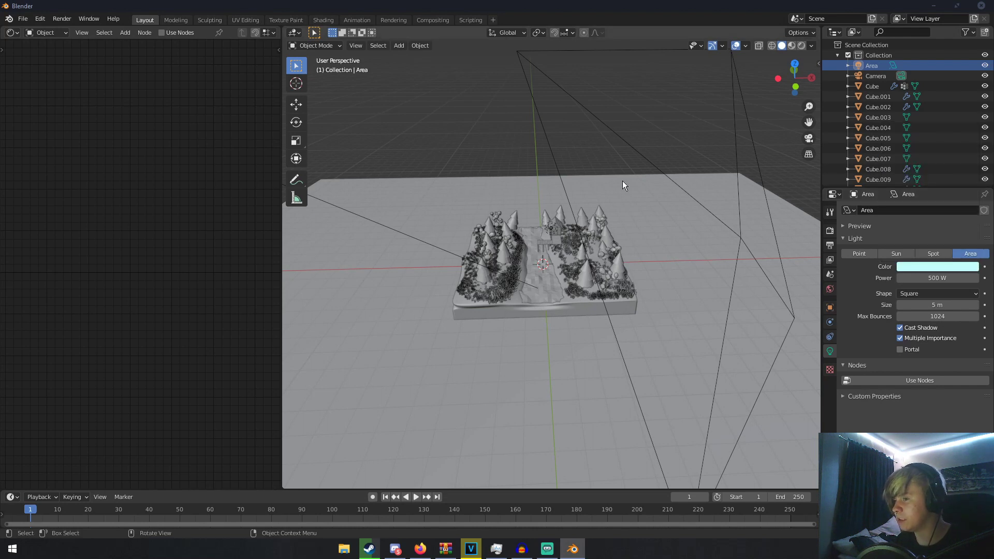
- Select the area light in the viewport, move it closer to the diorama, and freely rotate it
scroll(622, 181, down, 3)
middle_drag(622, 181, 658, 194)
click(395, 195)
middle_drag(396, 195, 603, 230)
key(g)
click(489, 263)
key(r)
key(r)
click(584, 224)
- Reposition the area light beside the diorama and rotate it again to aim at the block
key(g)
click(436, 252)
middle_drag(436, 251, 491, 253)
key(g)
click(444, 259)
key(r)
key(r)
click(531, 284)
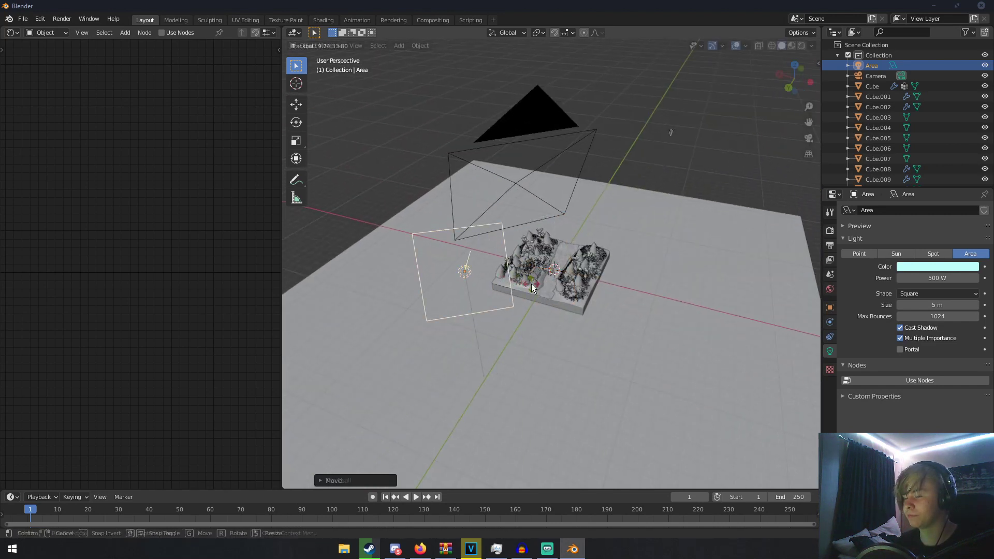
- Move the area light across to the opposite side of the diorama, tilt it toward the trees, and shift it outward
key(g)
key(r)
key(r)
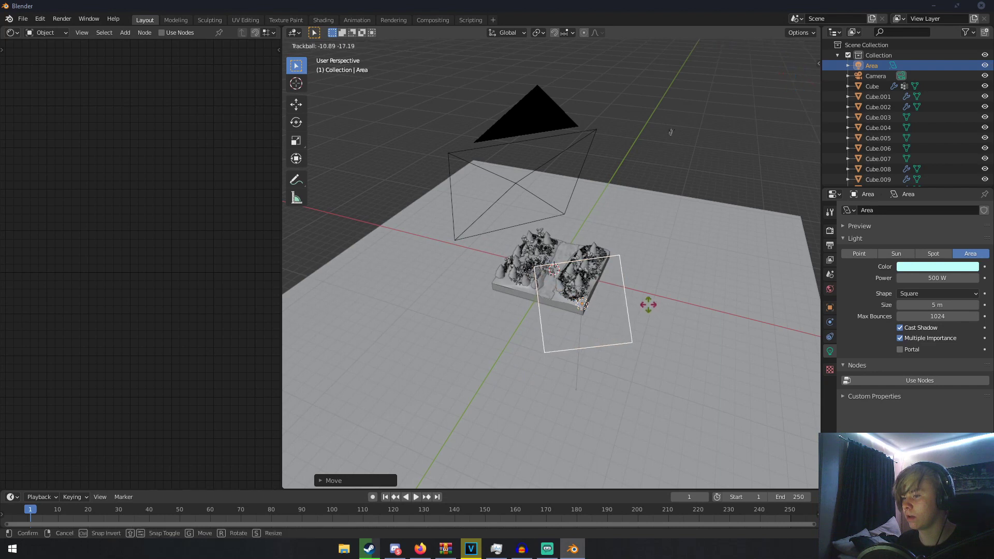
click(649, 300)
middle_drag(651, 300, 676, 302)
key(g)
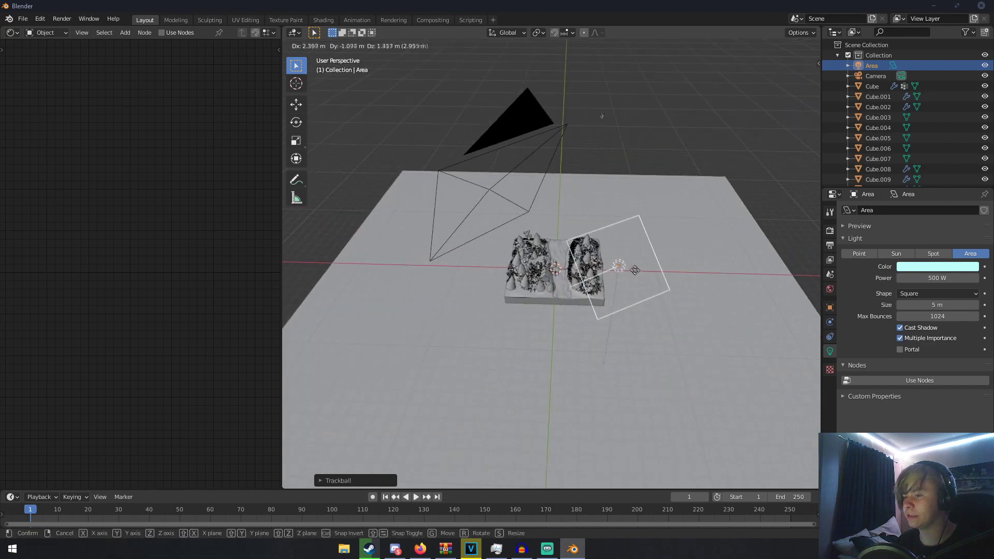
click(625, 264)
- Duplicate the area light, place the copy on another side of the diorama, and rotate it toward the scene
middle_drag(621, 263, 603, 252)
key(shift+d)
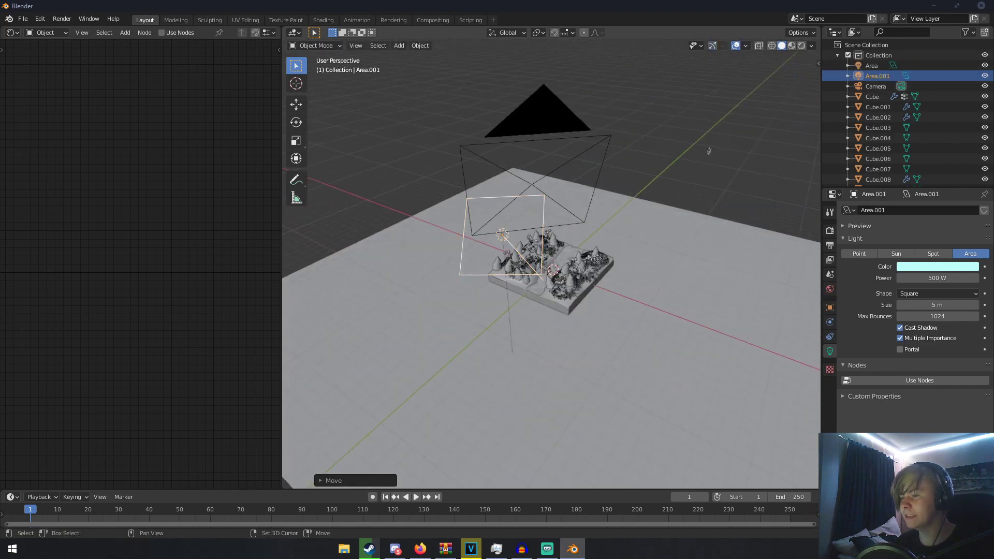
click(760, 247)
middle_drag(759, 248, 702, 235)
key(r)
key(r)
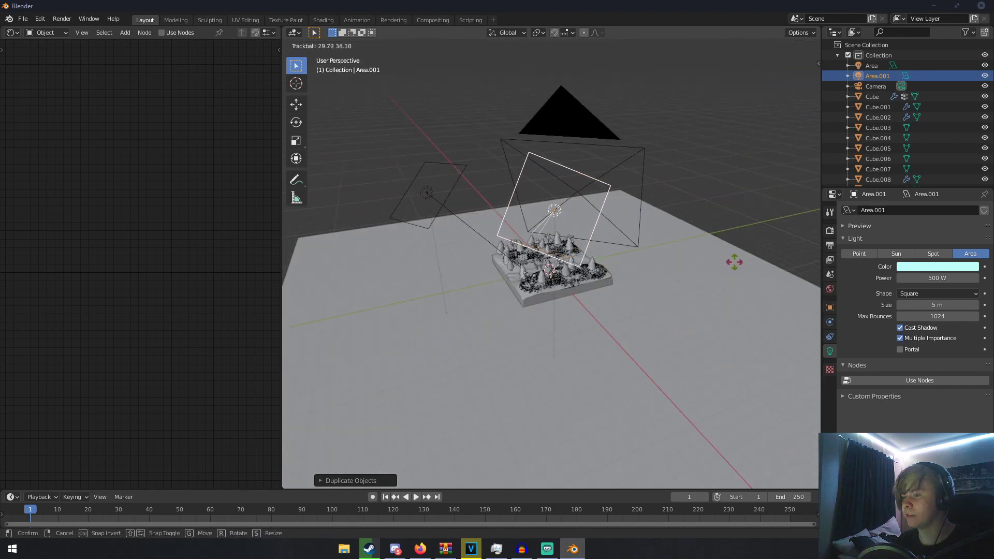
click(734, 262)
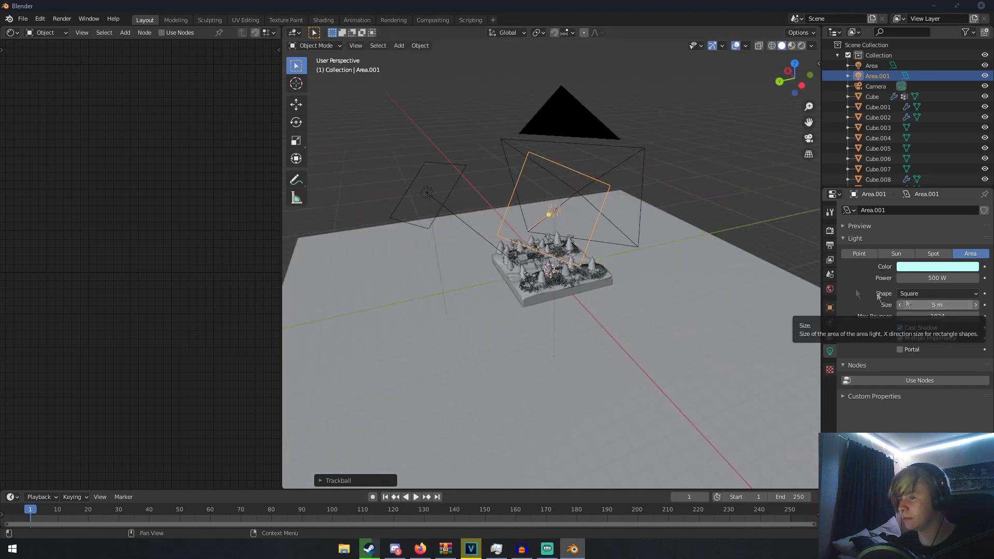
- Select the original area light and set its size to 2 m
click(441, 212)
click(927, 306)
text(2)
key(Return)
- Select the duplicated area light and move it to a new position around the diorama
click(555, 208)
middle_drag(555, 208, 616, 241)
key(g)
click(683, 300)
- Duplicate the area light again, place this third light across from the other two, and aim it at the diorama
middle_drag(648, 295, 678, 289)
key(shift+d)
click(485, 245)
middle_drag(486, 246, 679, 258)
key(r)
key(r)
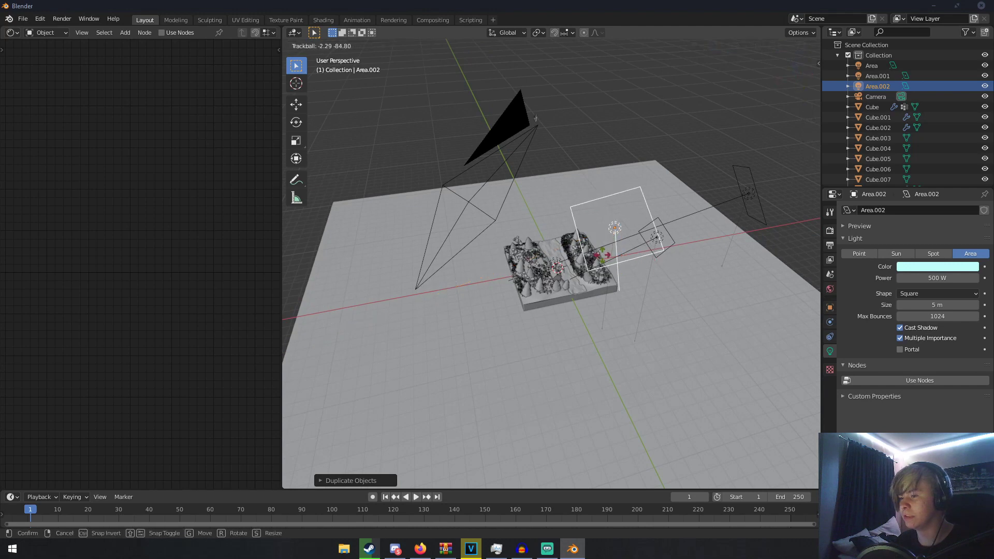
click(578, 271)
key(g)
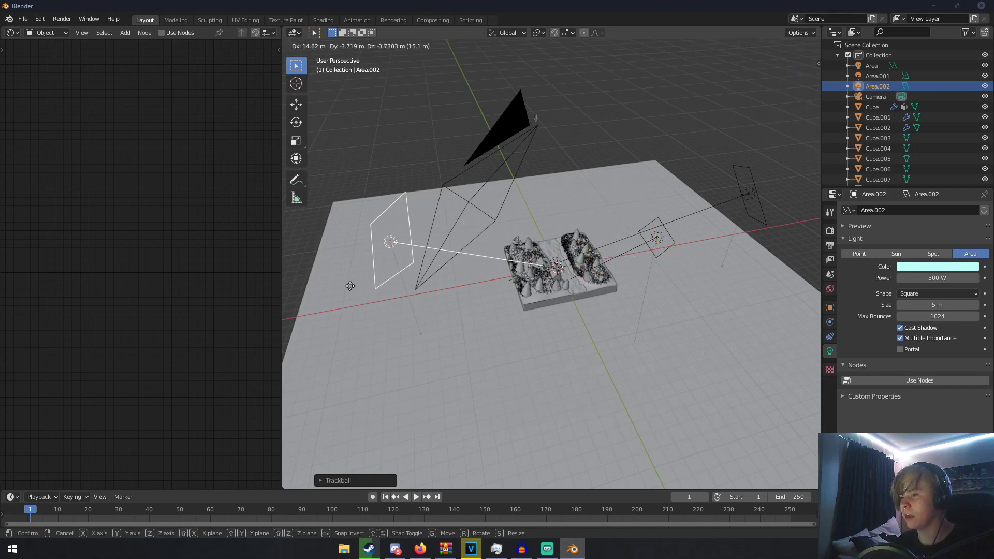
click(350, 285)
- View the three-light setup through the camera in Rendered shading
key(KP_0)
key(z)
click(543, 155)
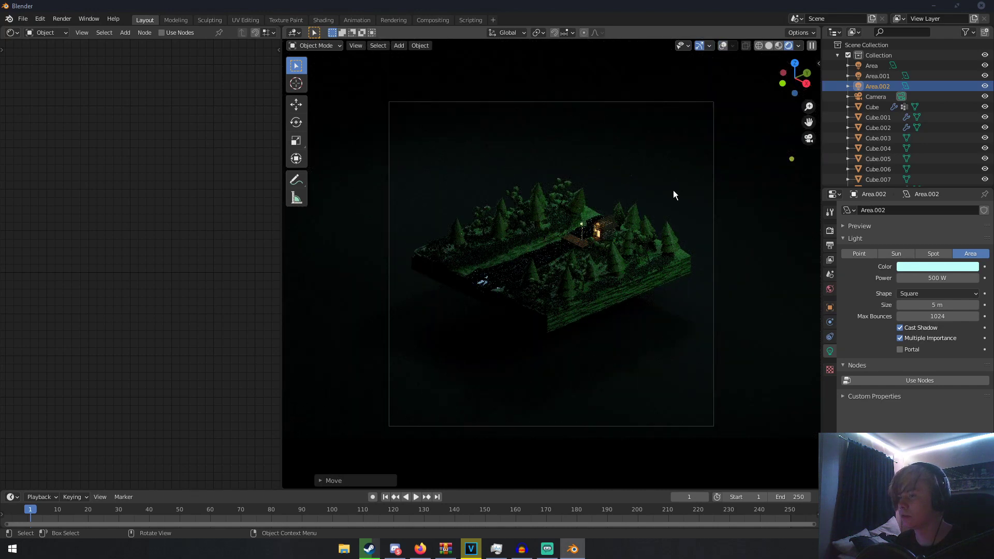
scroll(673, 195, up, 1)
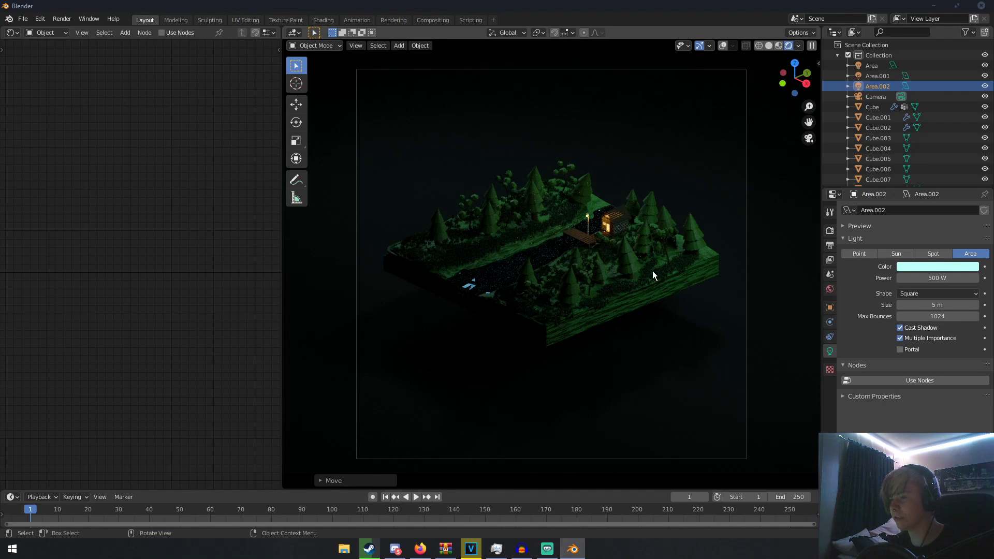
- Return to Solid shading outside the camera view with the overlays turned back on
key(z)
click(763, 254)
middle_drag(613, 242, 623, 242)
scroll(624, 241, down, 2)
click(736, 46)
scroll(601, 189, down, 4)
- Add a cube and scale it up until it encloses the diorama, the camera and the lights
key(shift+a)
mouse_move(570, 61)
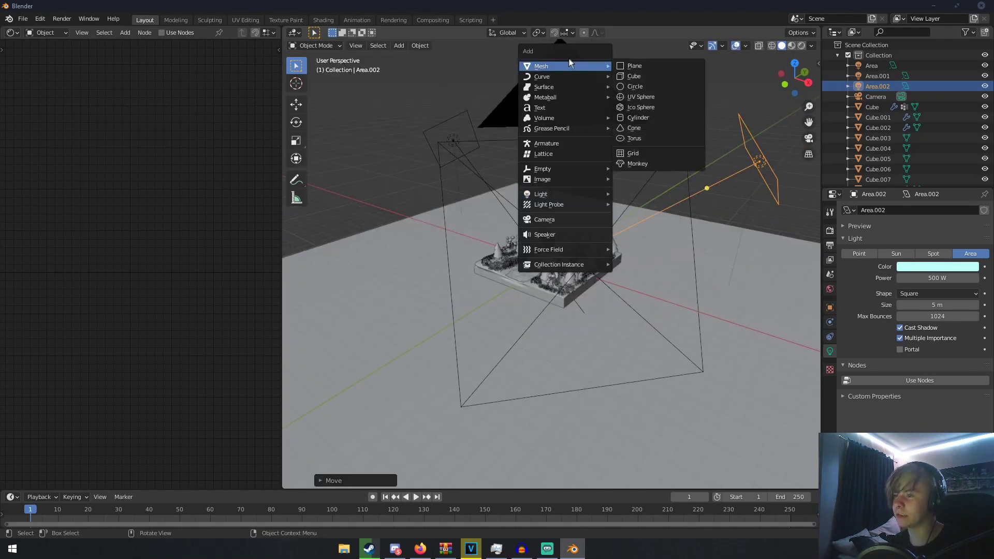
click(633, 76)
scroll(545, 297, down, 3)
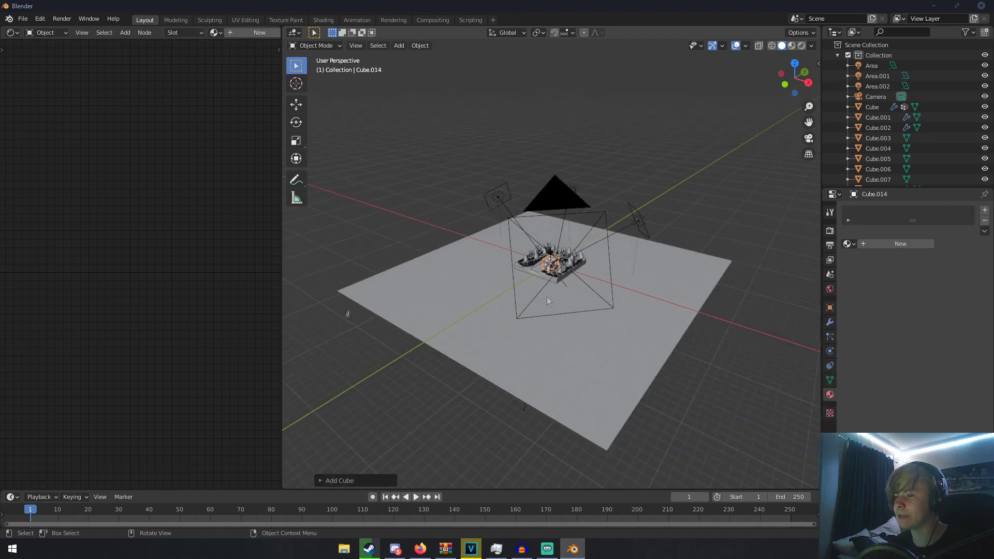
key(s)
click(659, 463)
scroll(678, 390, down, 5)
scroll(682, 357, up, 1)
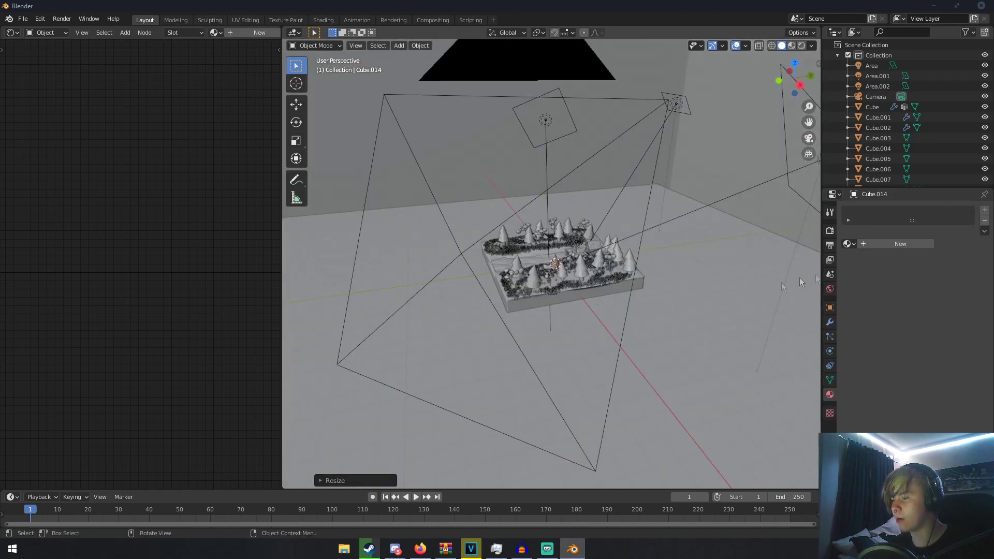
- Give the enclosing cube a new material and disconnect its surface shader
click(884, 244)
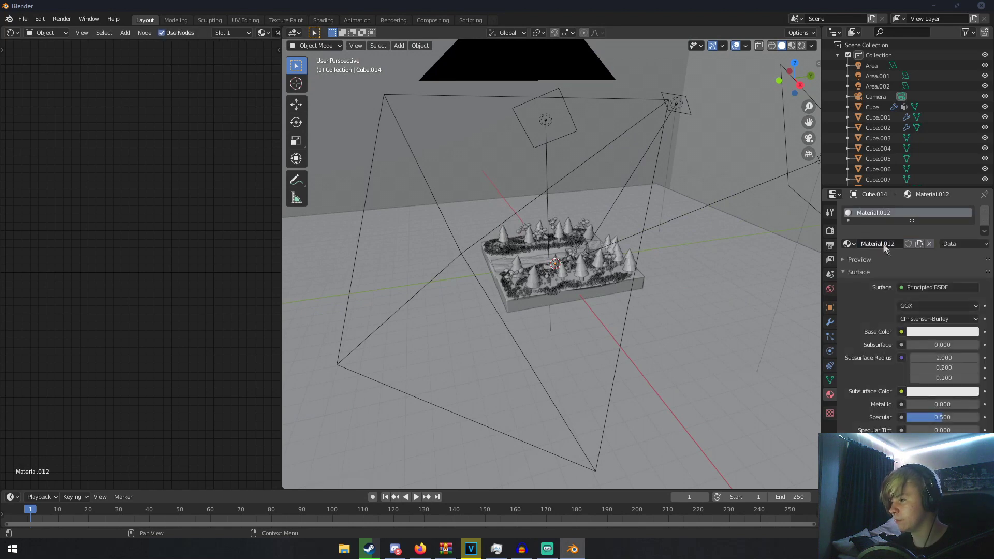
click(927, 287)
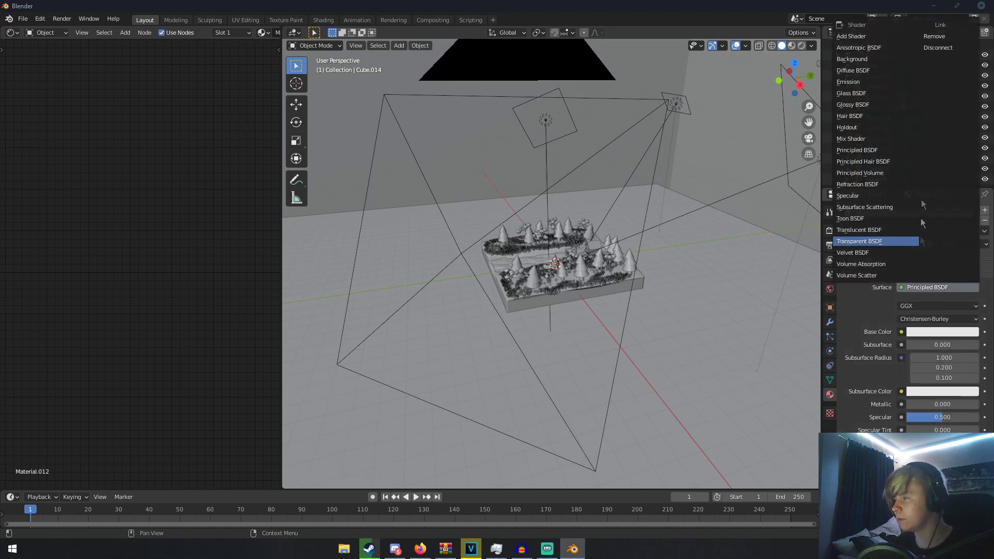
click(940, 48)
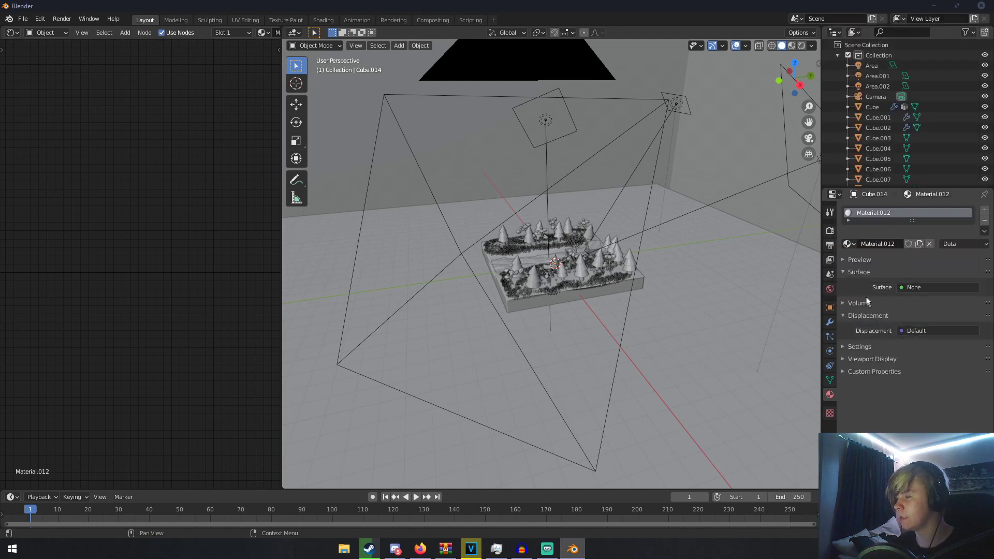
- Assign a Principled Volume shader to the cube material's volume and set its density to 0.03
click(856, 272)
click(854, 286)
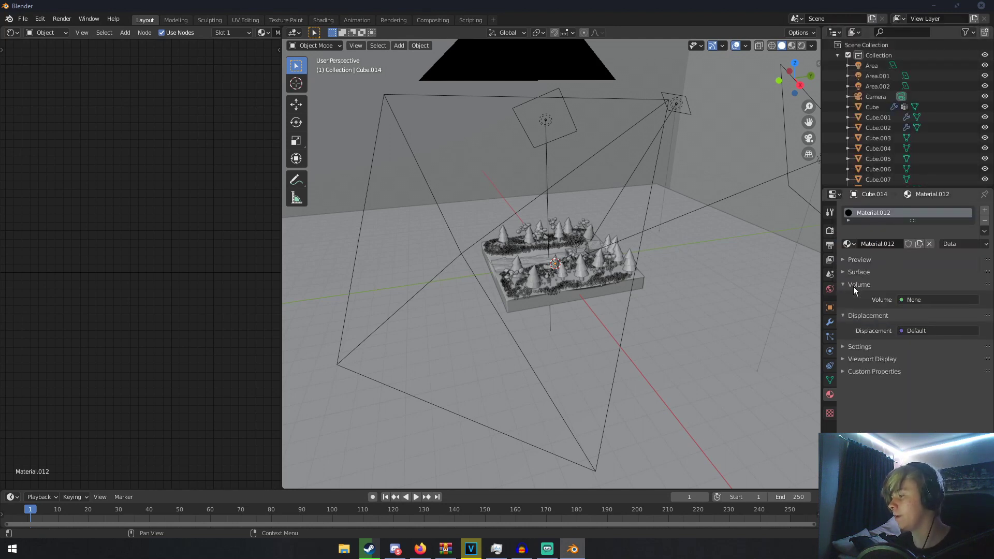
click(905, 299)
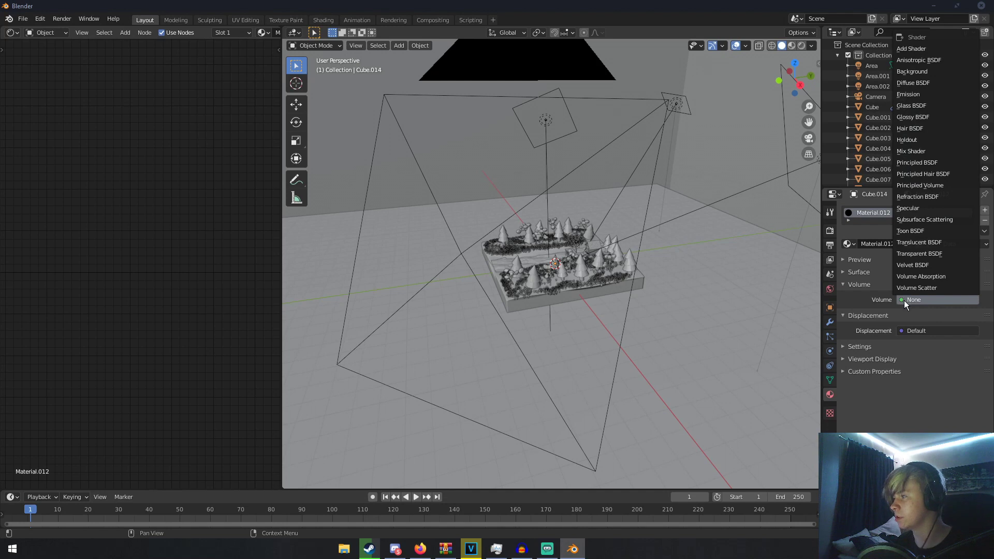
click(921, 185)
click(929, 345)
text(.03)
key(Return)
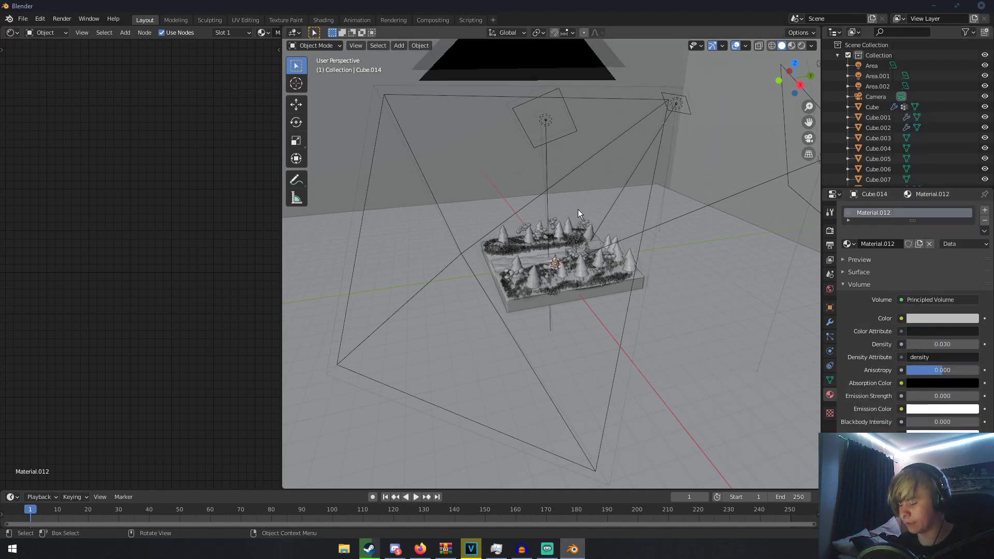
- View the fog through the camera in Rendered shading with the overlays hidden
key(KP_0)
key(z)
click(588, 160)
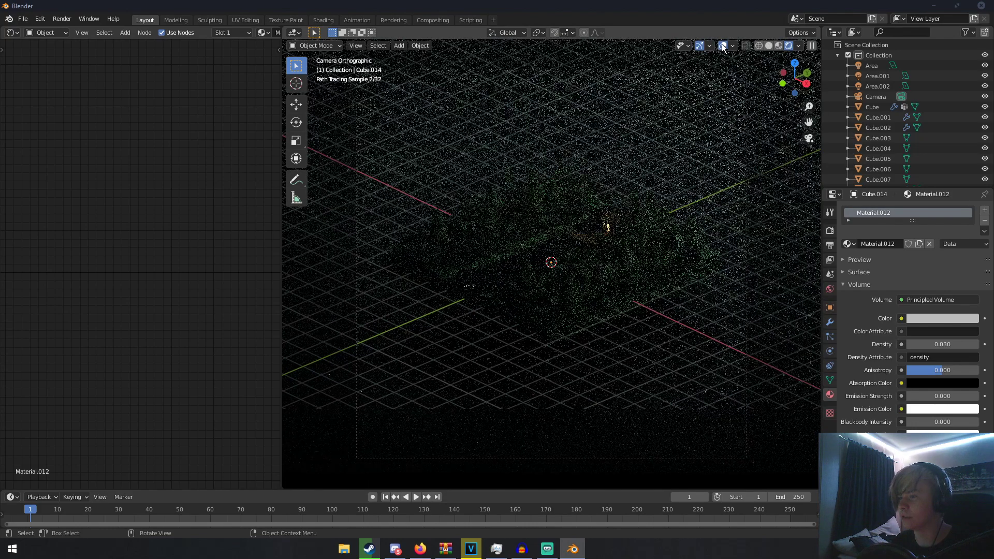
click(723, 46)
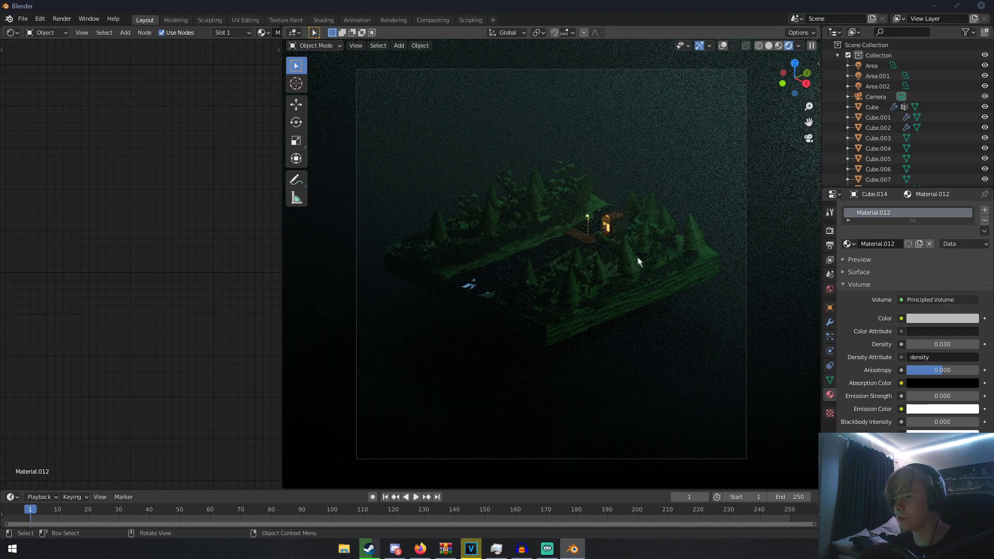
- Set the power of the original area light and of Area.001 to 250 W each
click(875, 68)
click(935, 276)
text(250)
key(Return)
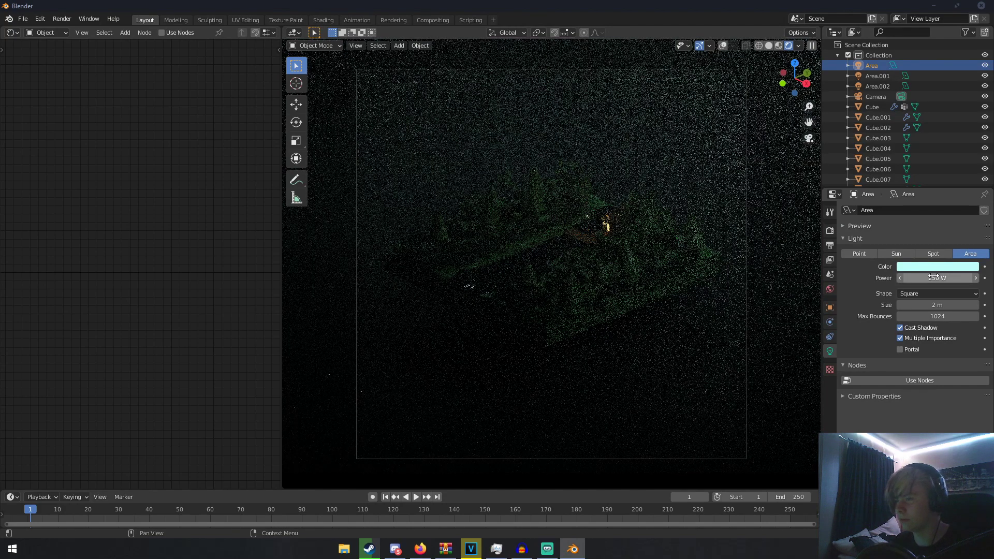
click(875, 76)
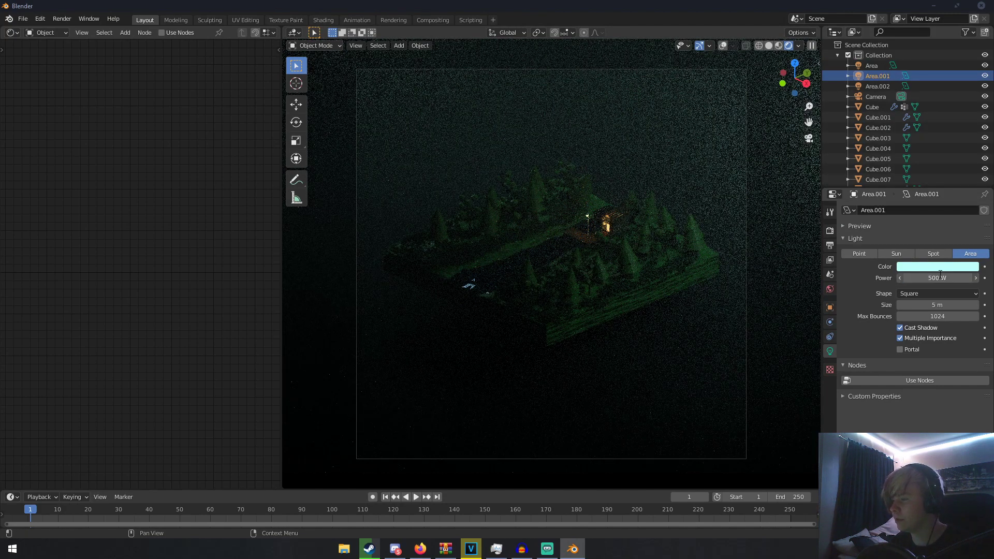
click(940, 277)
text(250)
key(Return)
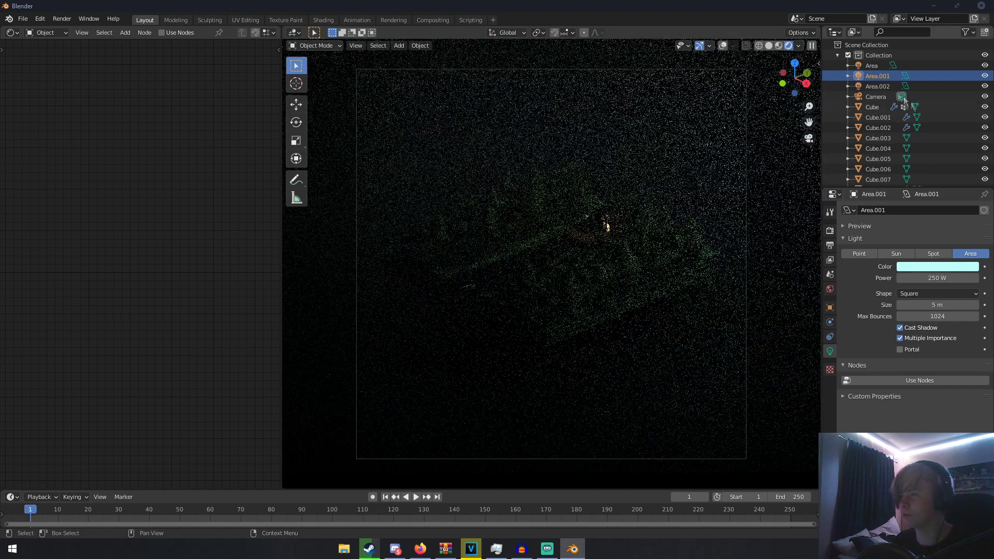
- Set the power of the Area.002 light to 250 W and on to 400 W
click(878, 86)
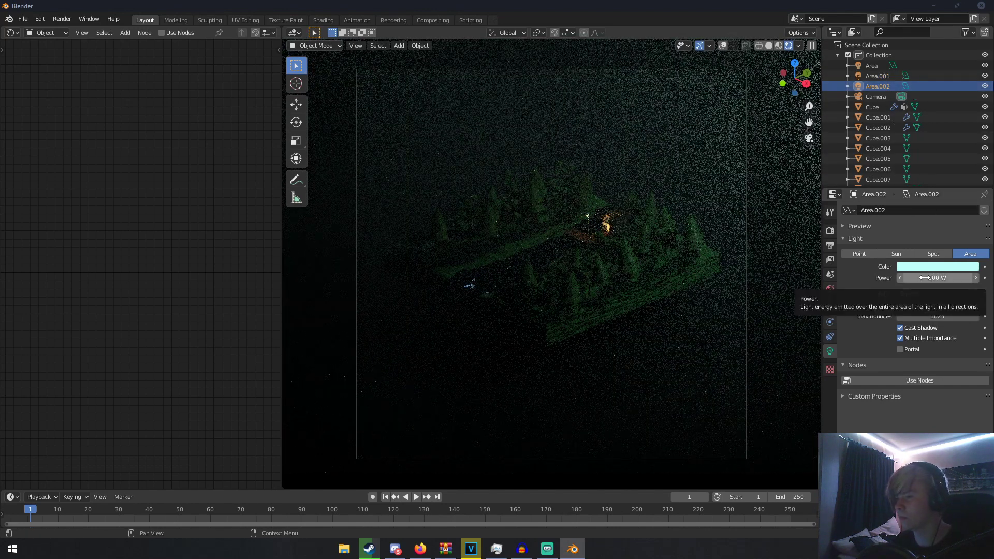
click(927, 278)
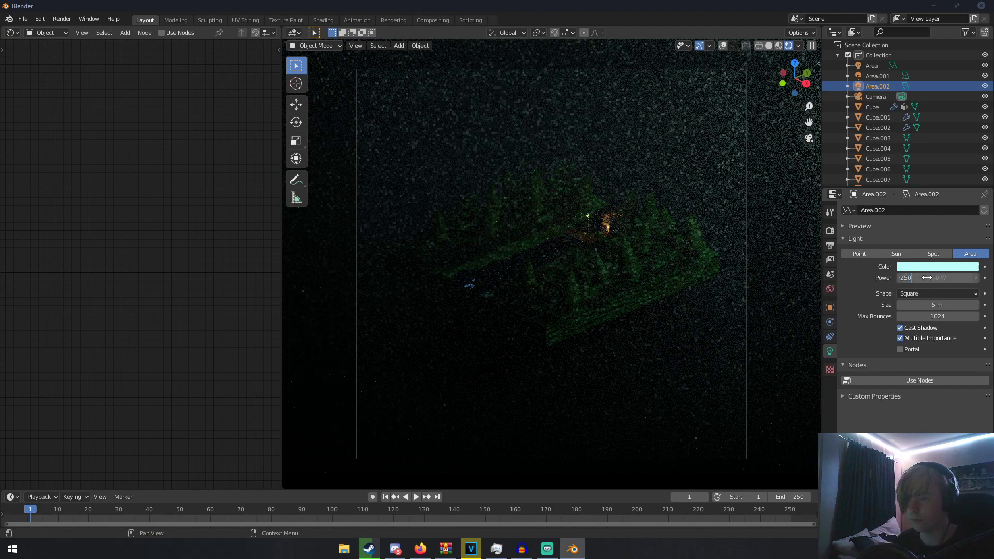
key(Return)
click(926, 278)
text(400)
key(Return)
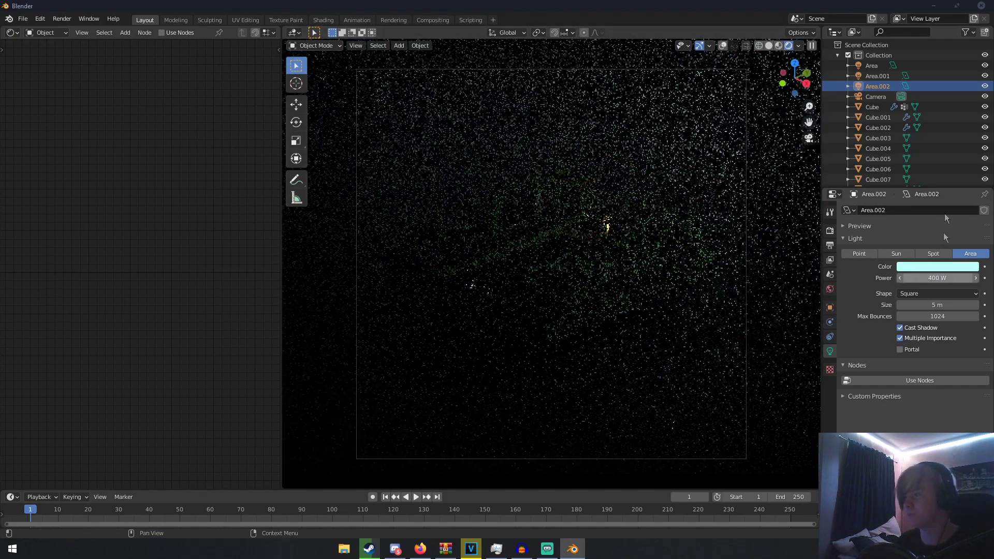
- Set the power of the Area.001 light and the original Area light to 400 W each
click(887, 75)
click(943, 280)
text(40)
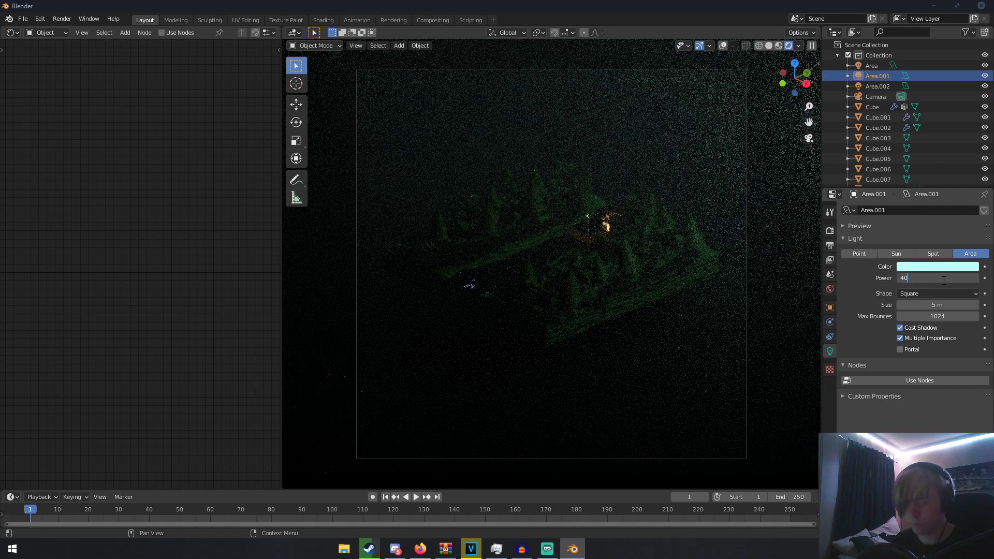
text(0)
key(Return)
click(881, 66)
click(926, 276)
text(400)
key(Return)
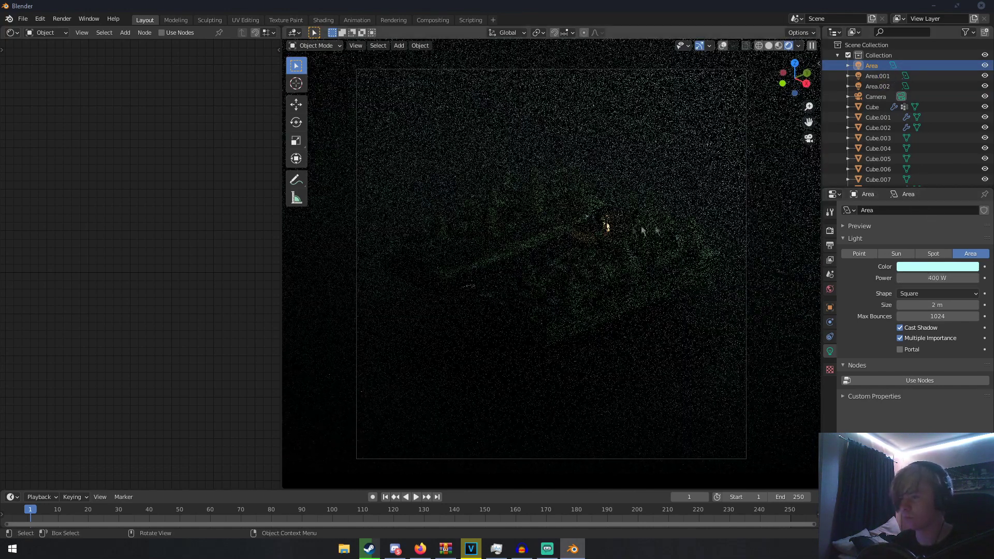
- Raise the emission strength of the cabin's glowing doorway plane to 10 and on to 25
scroll(620, 230, up, 1)
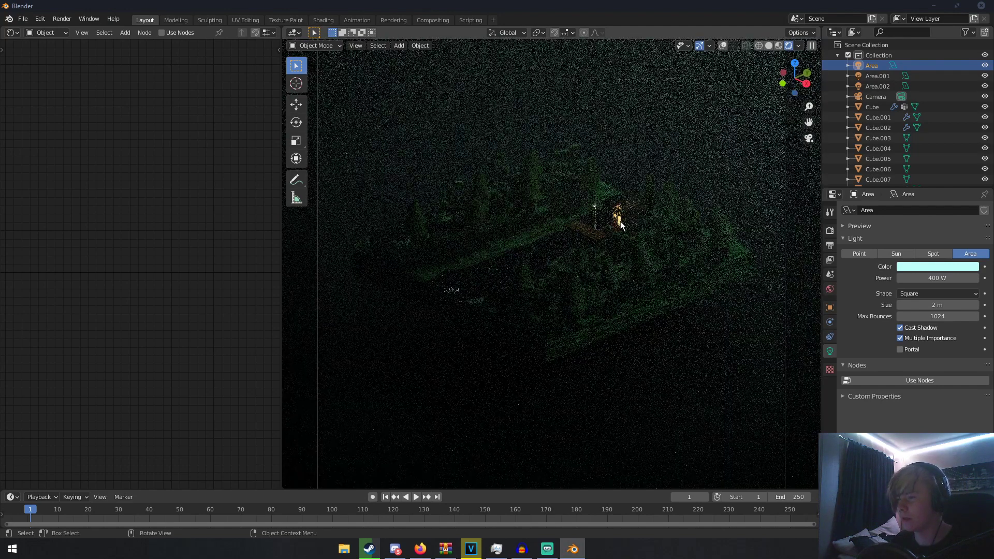
click(620, 221)
click(620, 220)
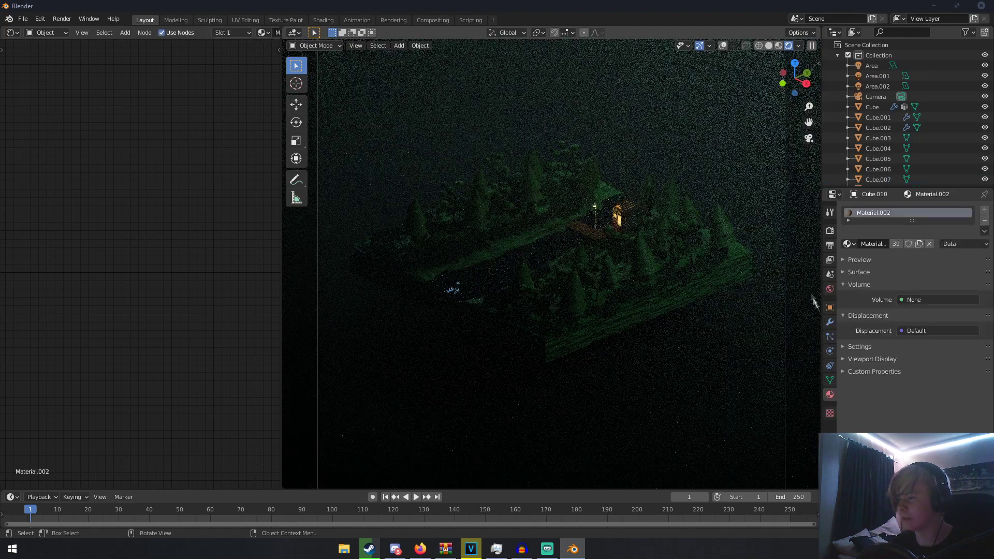
scroll(678, 186, up, 6)
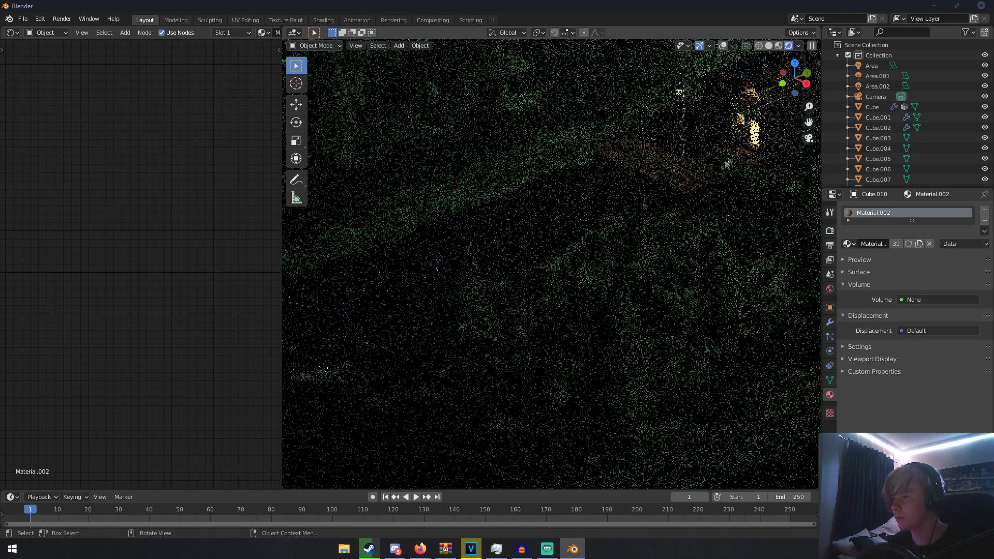
click(755, 134)
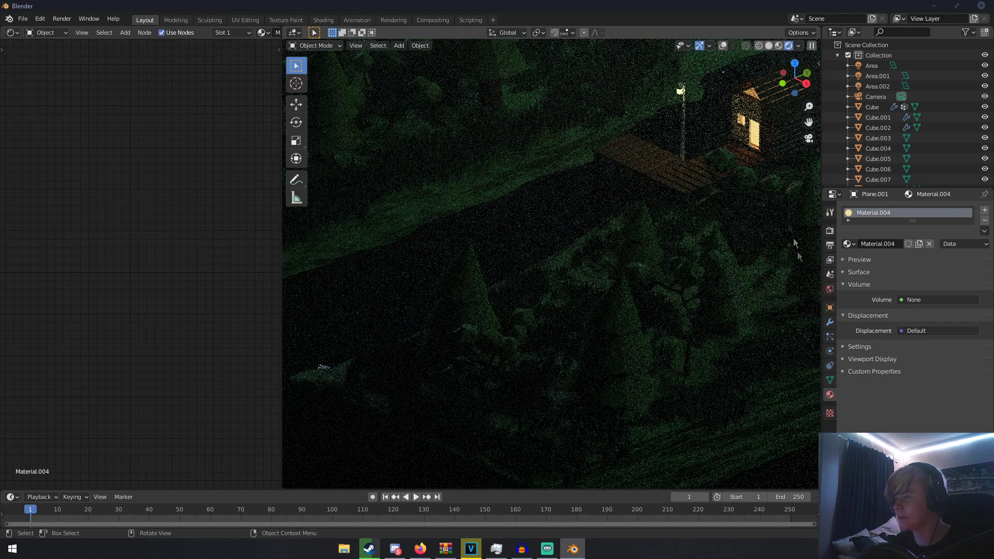
click(870, 272)
click(928, 319)
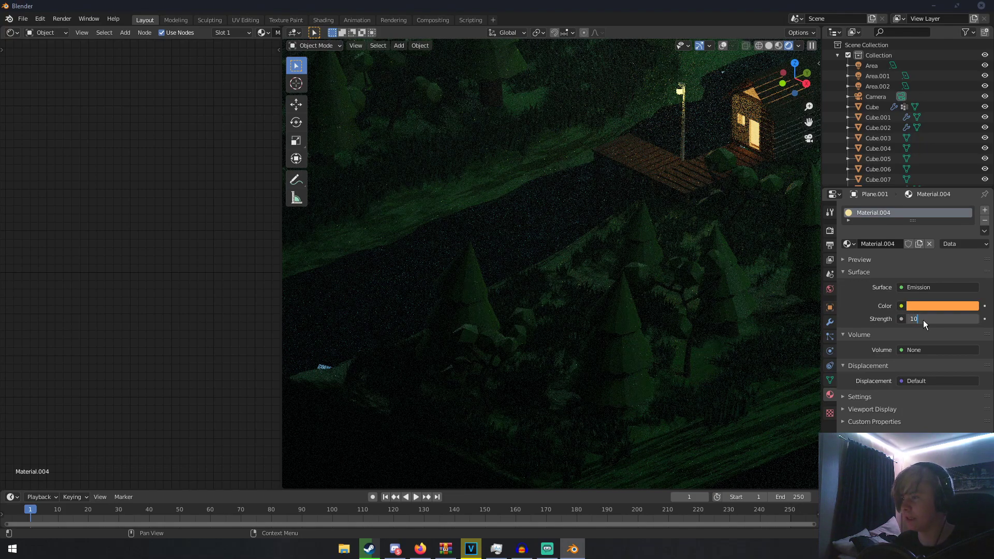
key(Return)
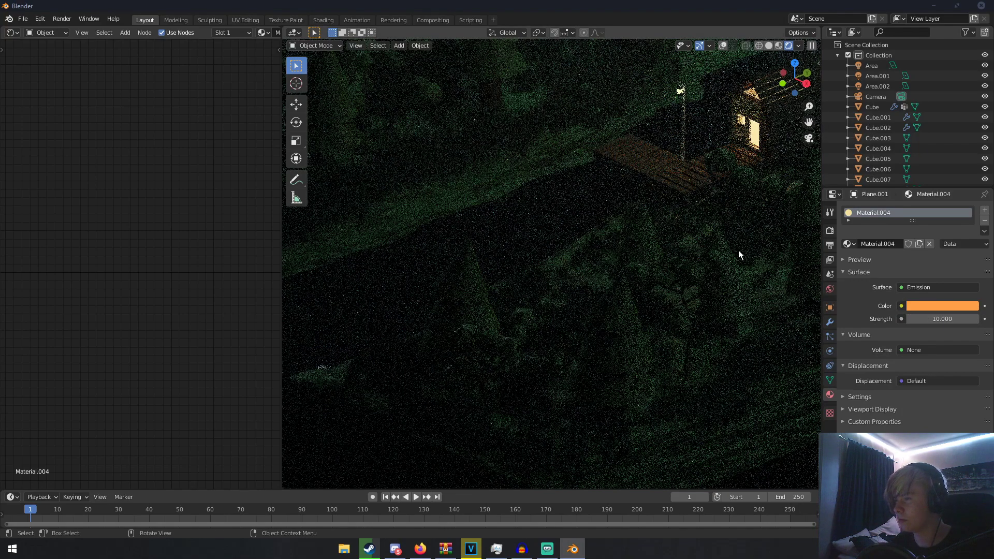
scroll(738, 250, down, 3)
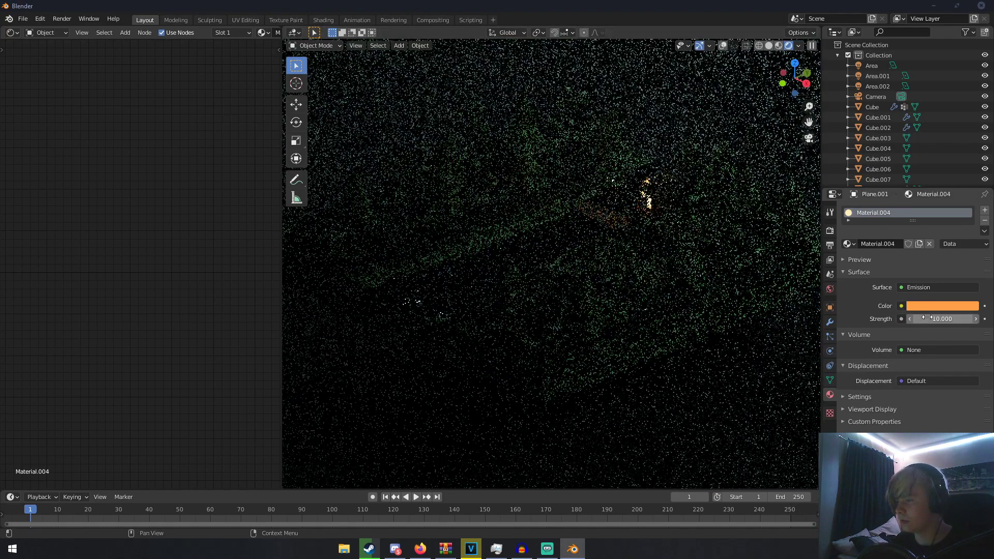
click(928, 319)
text(25)
key(Return)
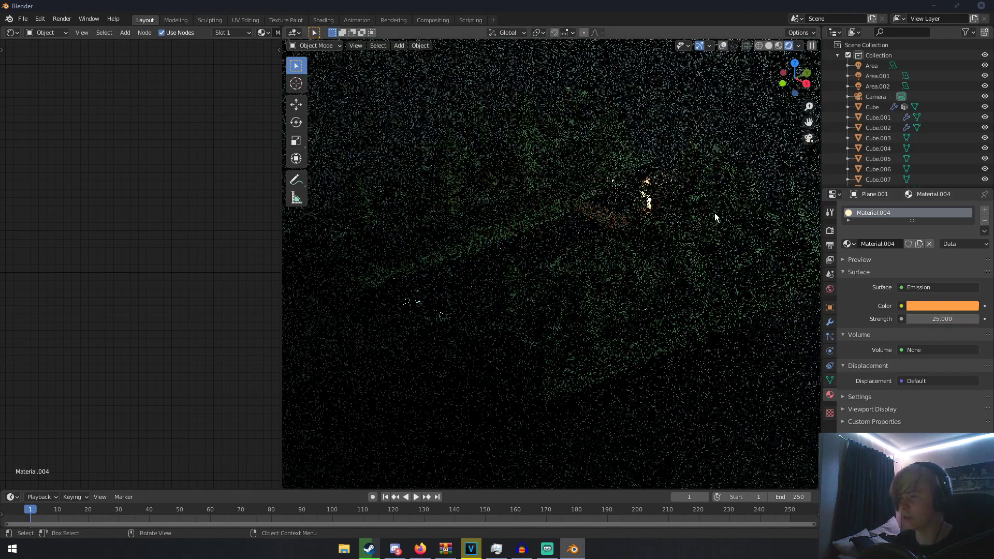
- Set the power of the orange point light to 25 W
scroll(895, 148, down, 15)
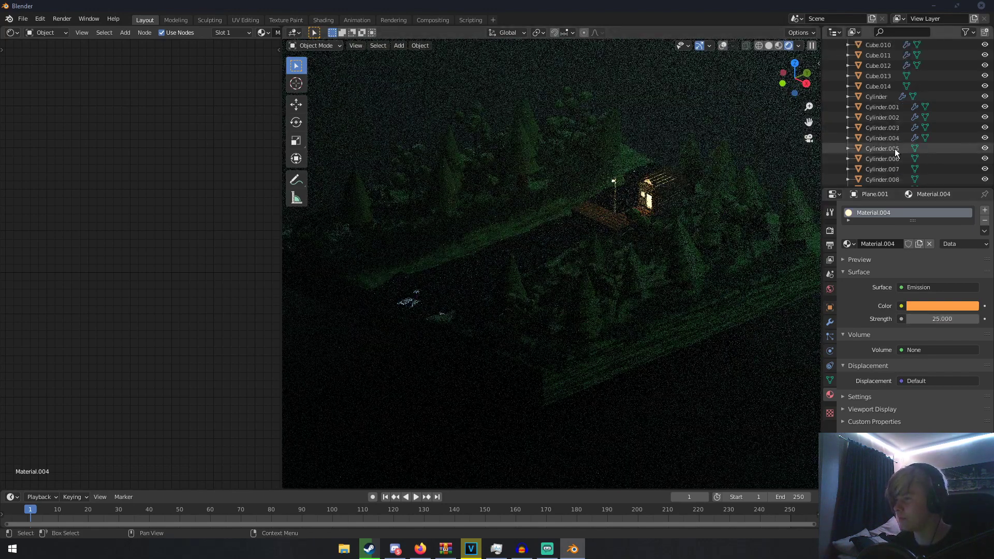
click(875, 176)
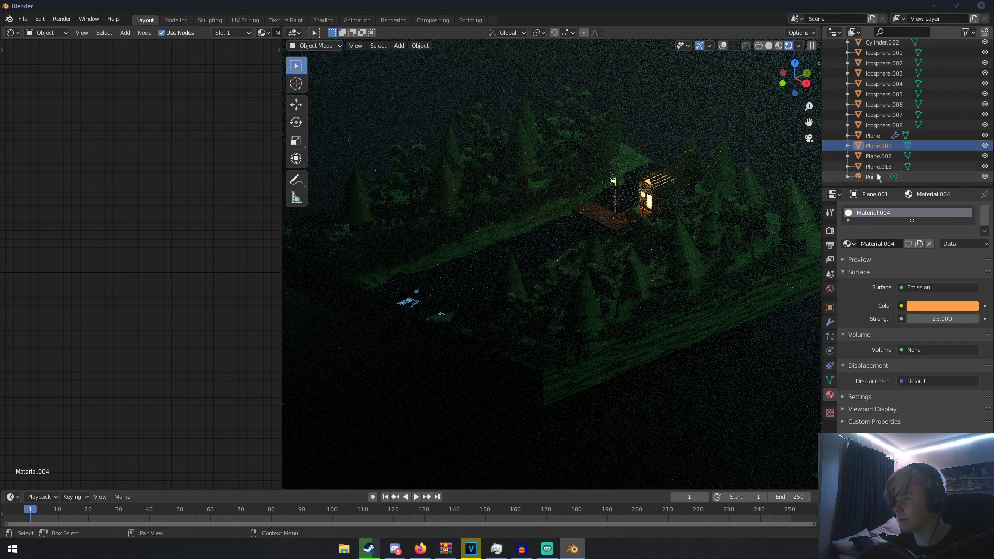
click(939, 279)
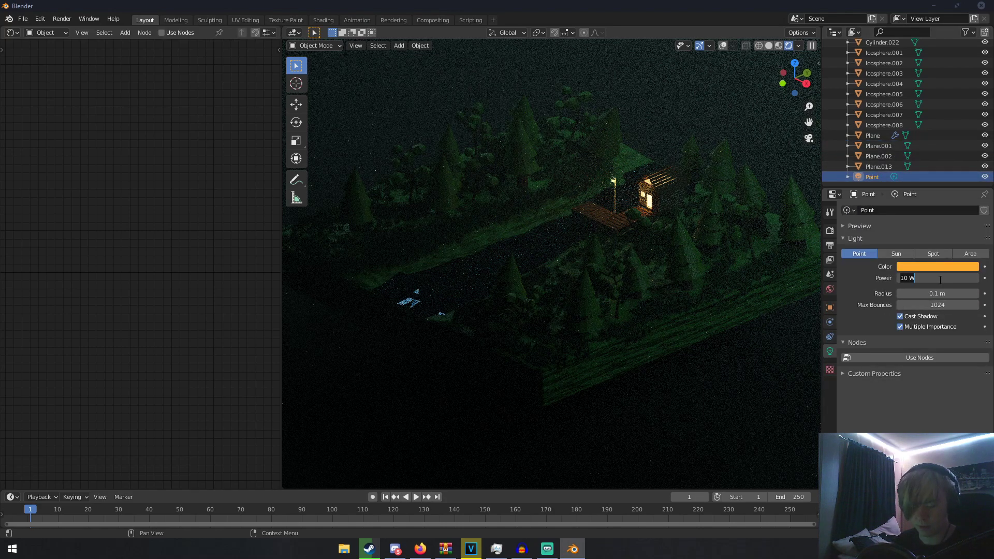
text(25)
key(Return)
- Set the power of the Area, Area.001 and Area.002 lights to 250 W each
scroll(887, 123, up, 10)
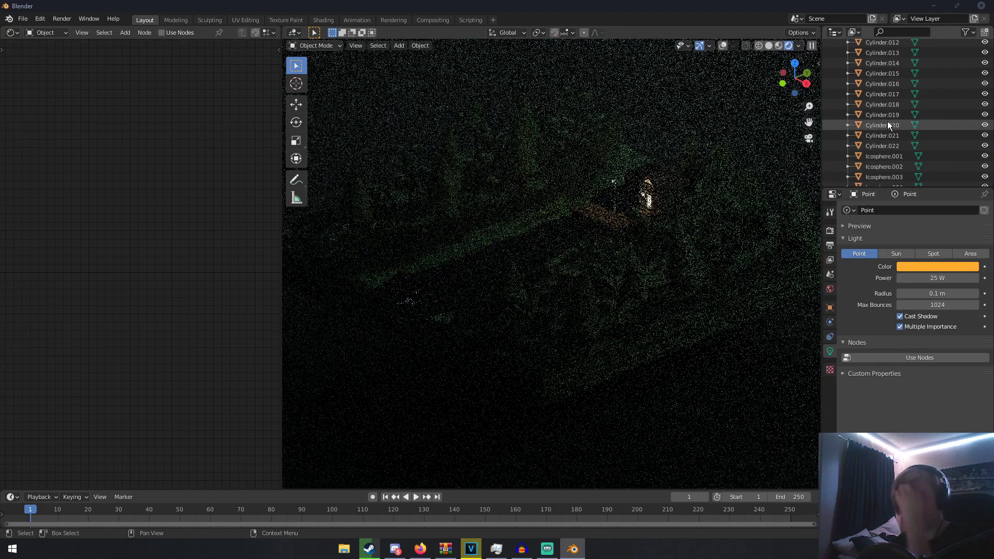
scroll(887, 121, up, 8)
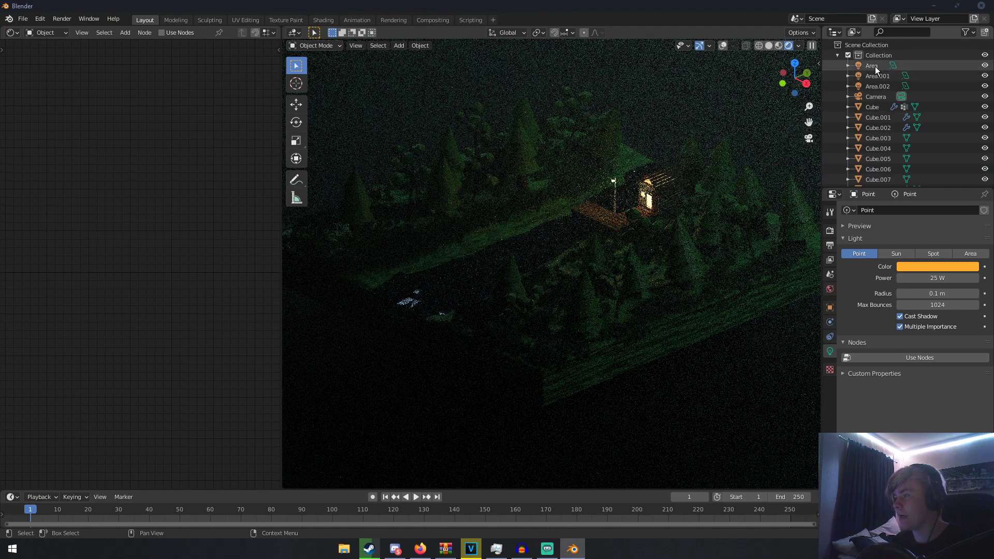
click(875, 65)
click(943, 278)
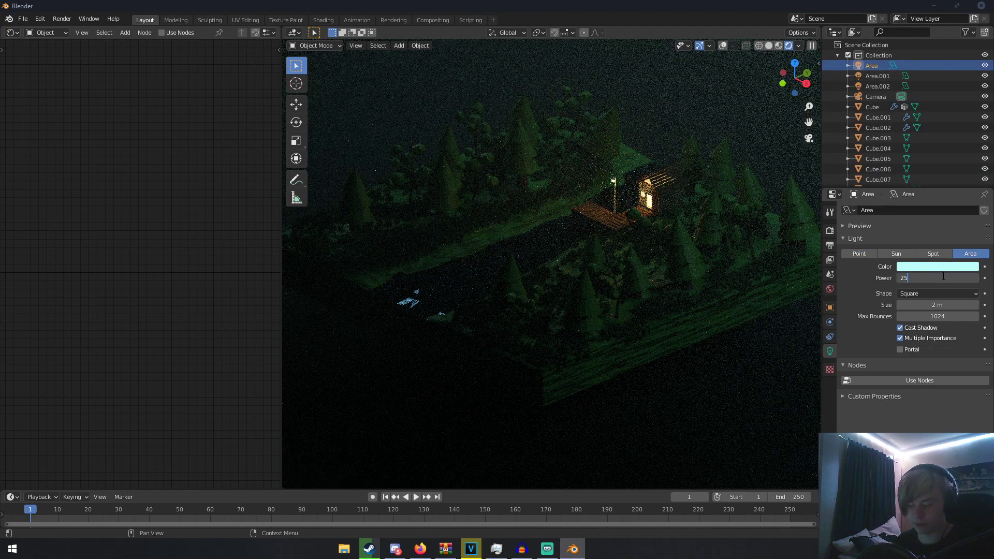
text(250)
key(Return)
click(878, 76)
click(951, 278)
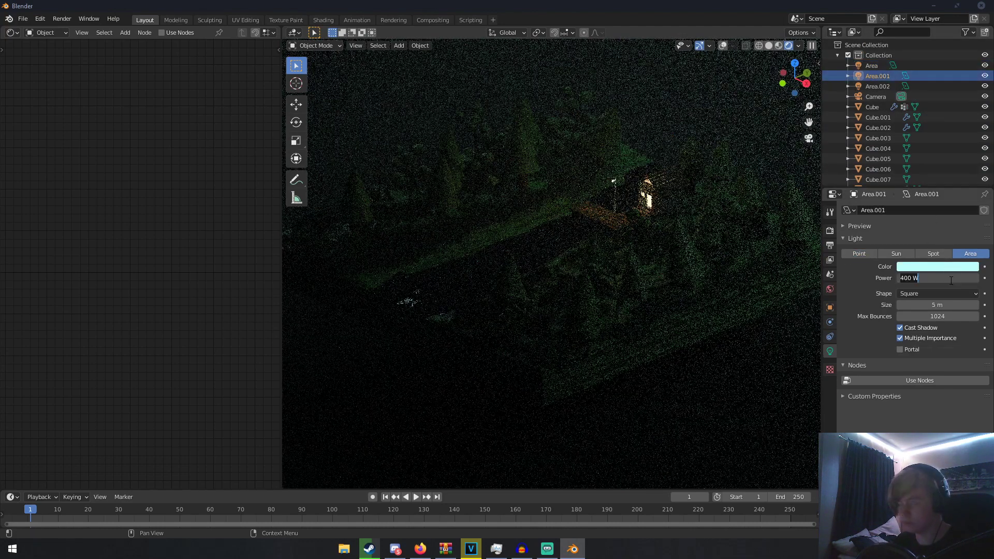
text(250)
key(Return)
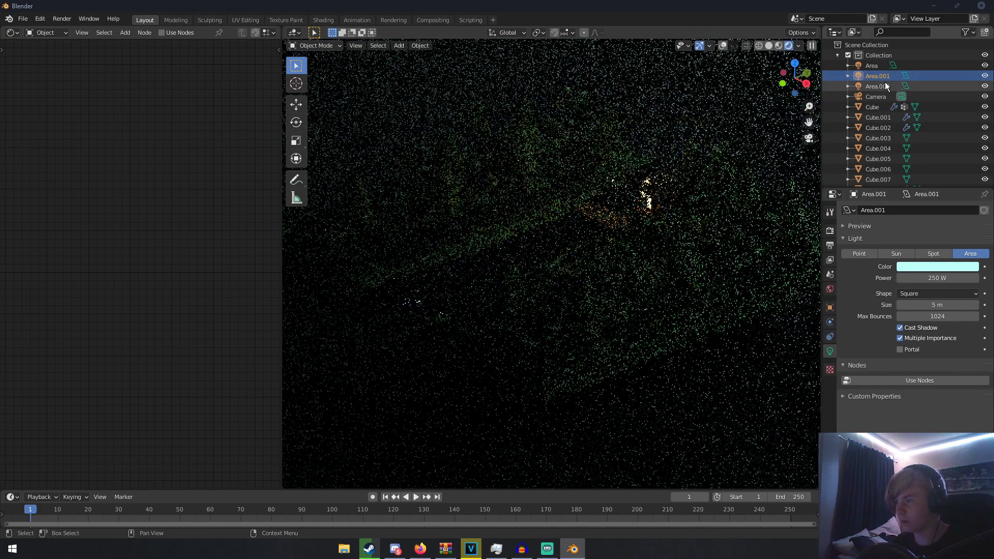
click(877, 87)
click(939, 279)
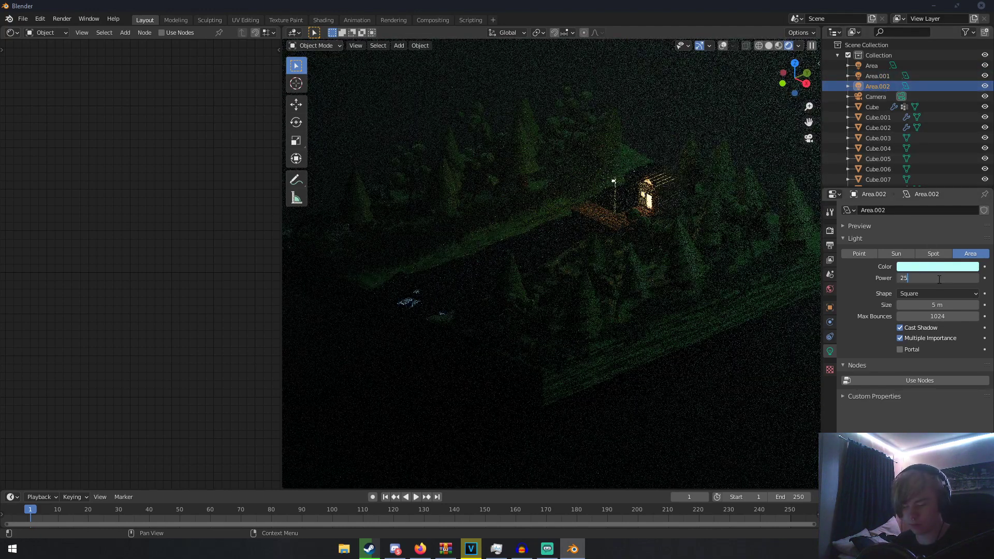
key(Return)
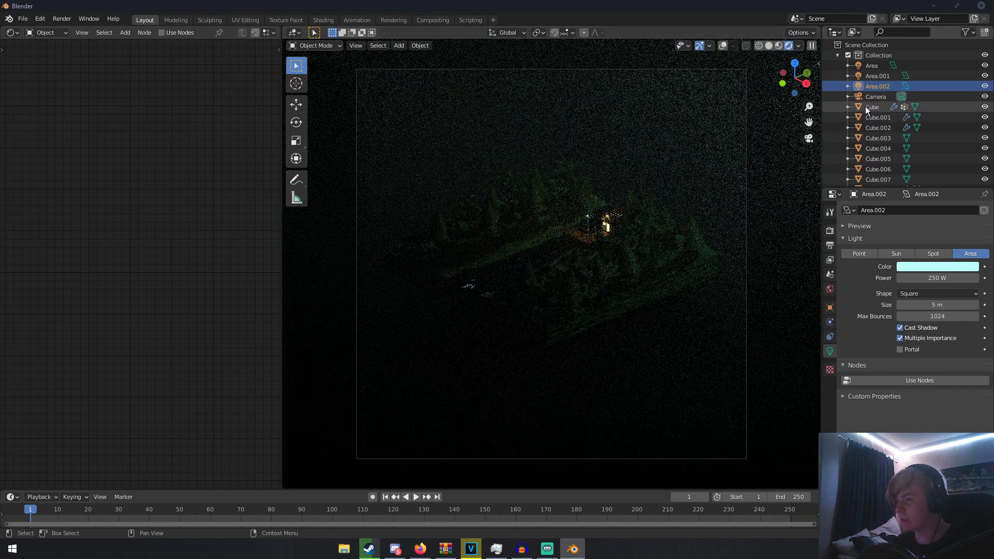
- Set the Principled Volume density of the large fog cube's material to 0.05
middle_click(672, 135)
scroll(672, 134, down, 6)
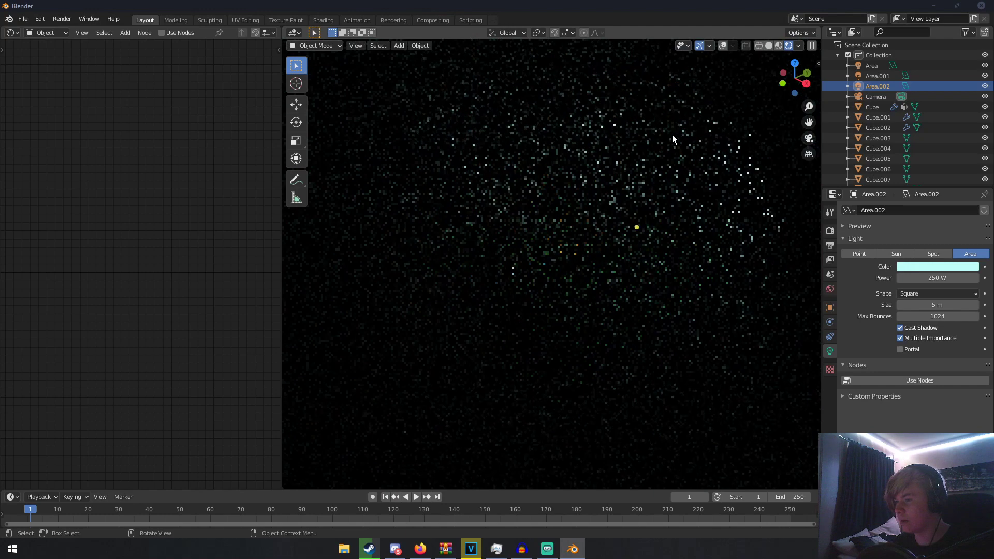
click(679, 100)
key(KP_0)
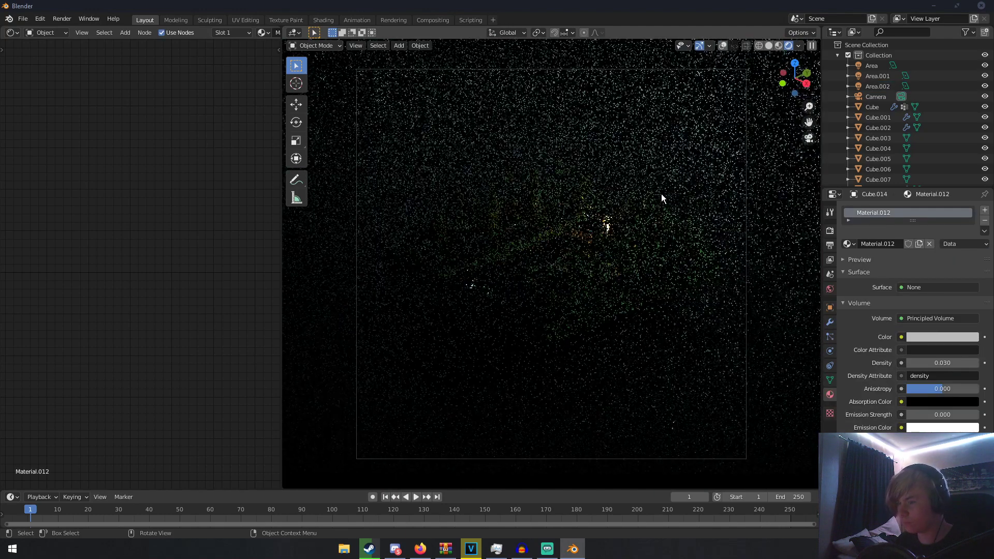
click(949, 366)
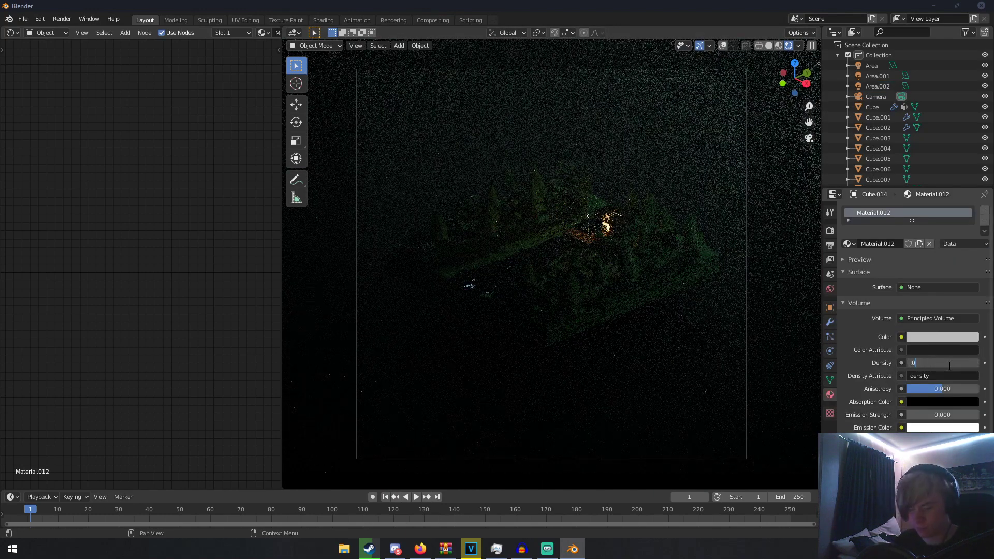
key(Return)
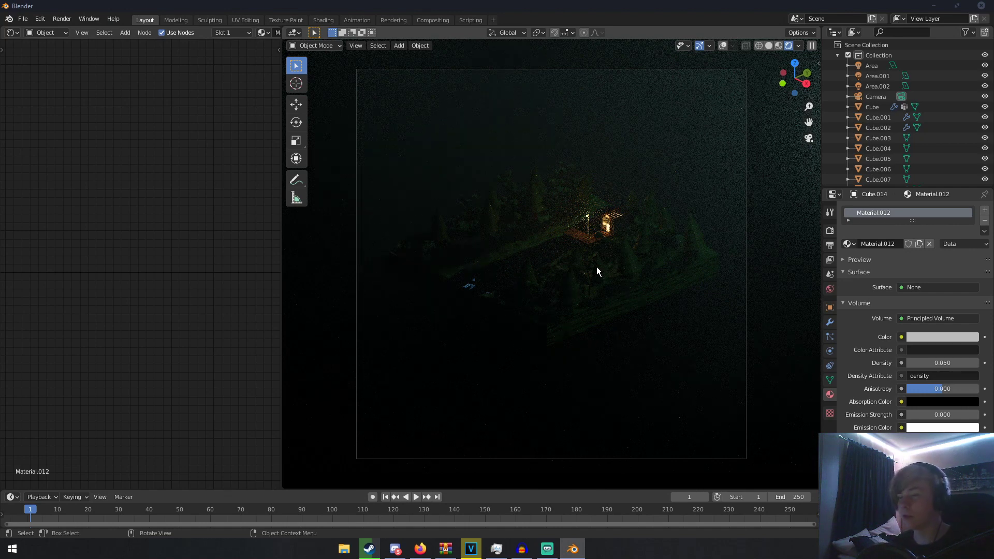
- Show the river scene in Solid shading with the viewport overlays turned back on
key(z)
click(663, 268)
middle_drag(692, 251, 674, 269)
scroll(674, 269, up, 6)
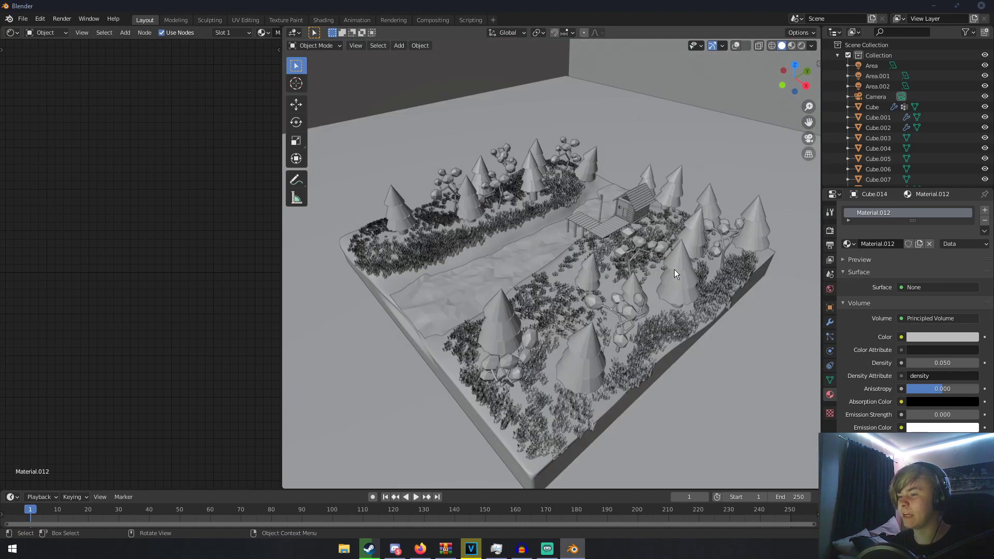
click(596, 175)
click(735, 45)
- Duplicate the planks and posts of the dock beside the cabin along the Y axis toward the river's near end
scroll(620, 170, up, 4)
click(638, 133)
mouse_move(639, 133)
middle_down()
mouse_move(629, 137)
mouse_move(636, 145)
middle_up()
scroll(677, 158, down, 4)
middle_drag(688, 169, 731, 173)
scroll(623, 160, up, 4)
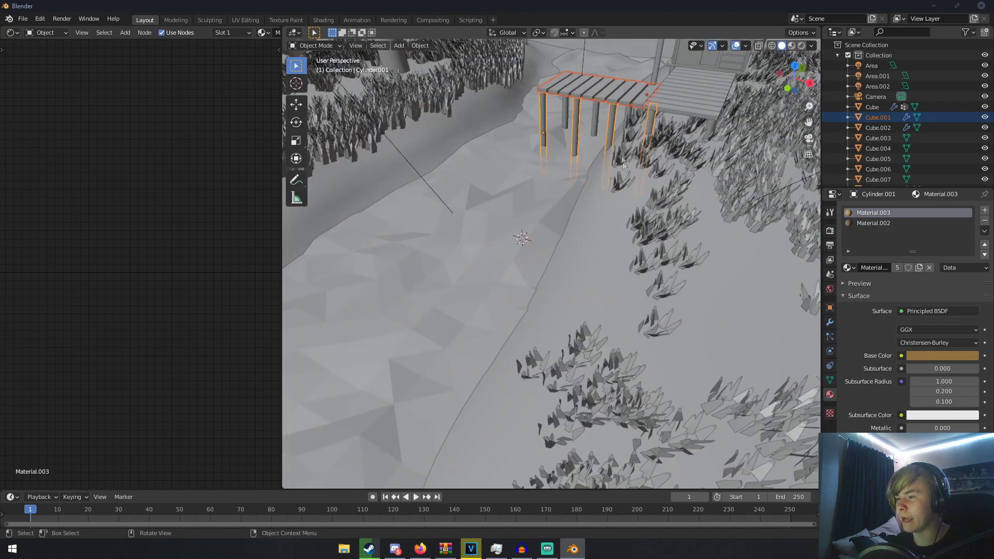
scroll(580, 123, down, 4)
key(shift+d)
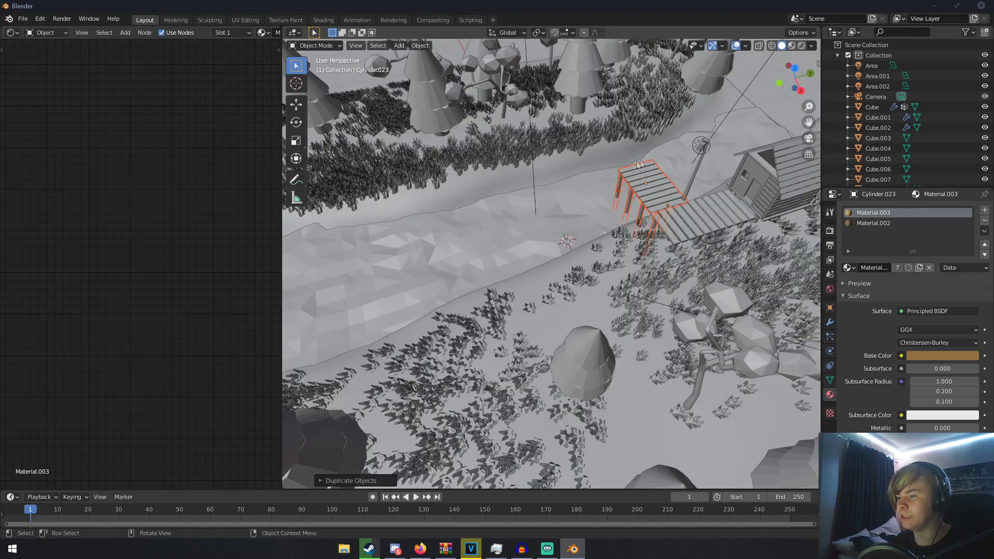
key(y)
click(339, 235)
- Move the copied dock section into place over the river's near bank as the start of a bridge
middle_drag(343, 237, 553, 259)
scroll(440, 262, down, 3)
key(g)
click(561, 256)
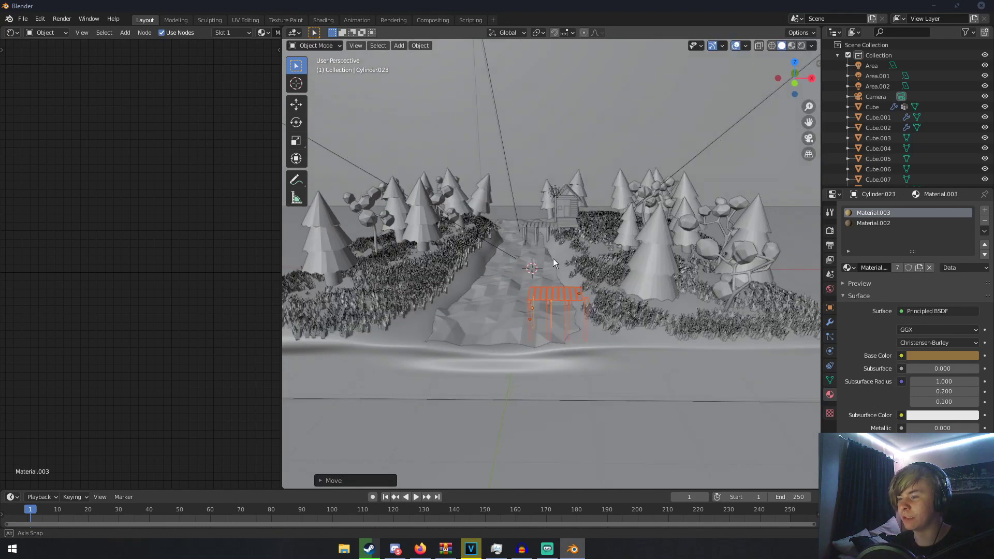
click(575, 299)
scroll(595, 309, up, 4)
key(g)
click(619, 318)
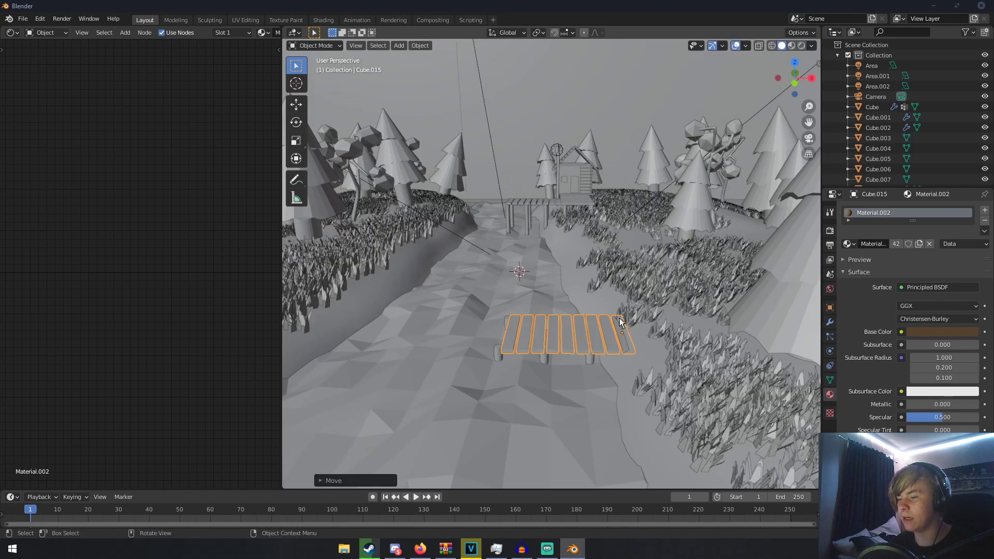
- Duplicate the bridge's plank row twice along the X axis to span the river to the opposite bank
key(shift+d)
key(x)
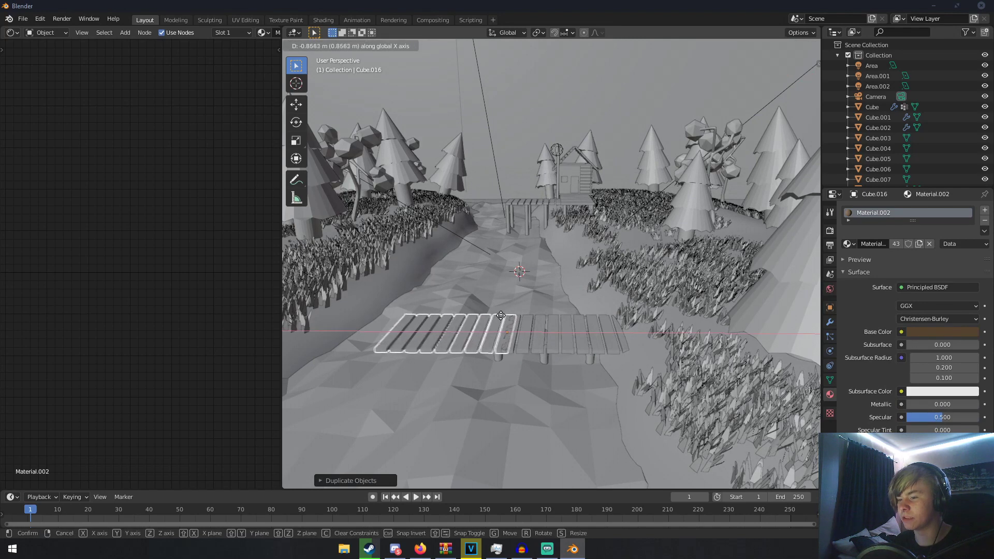
click(495, 315)
key(shift+d)
key(x)
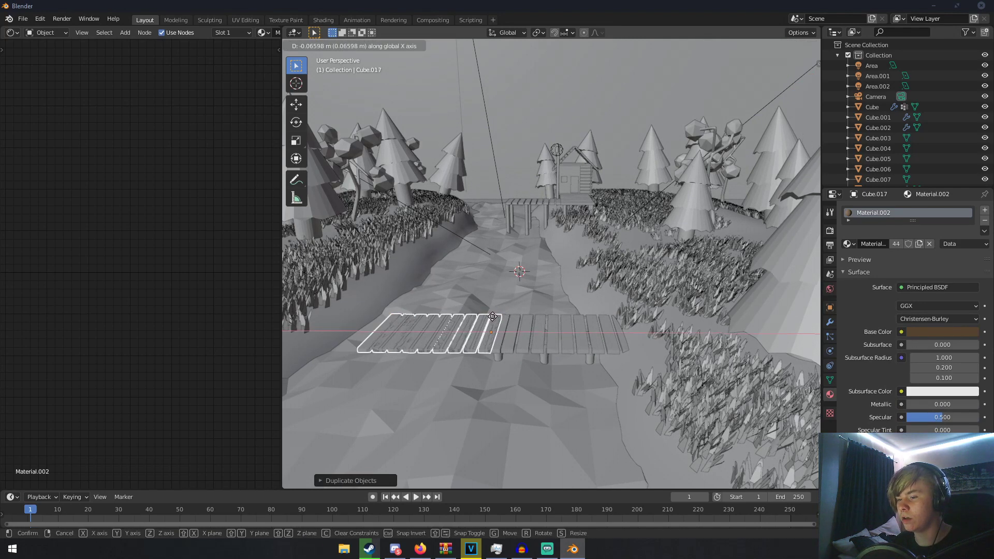
click(380, 312)
- Duplicate both rows of bridge posts about 1.17 m along the negative X axis beneath the added planks
click(499, 355)
click(500, 355)
click(499, 356)
middle_drag(499, 358, 566, 310)
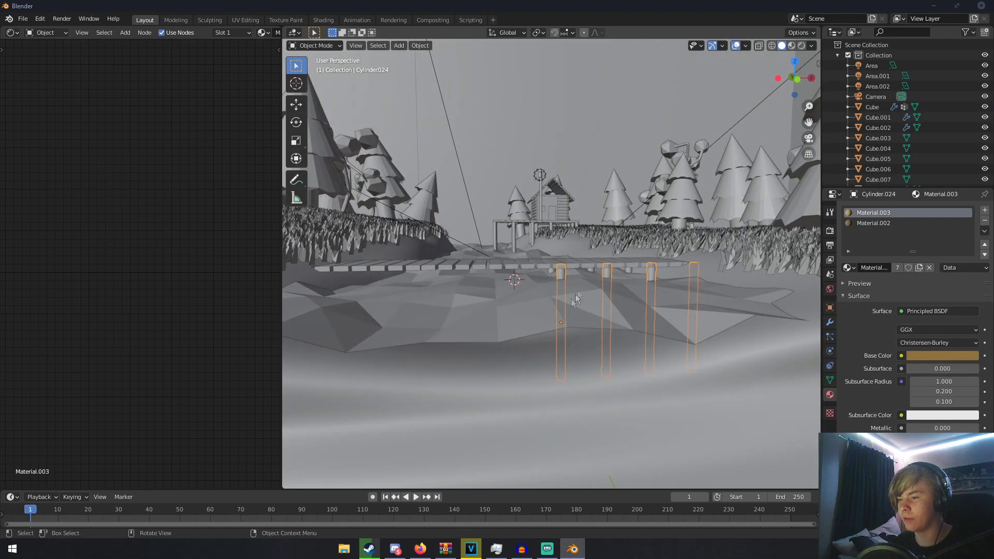
click(591, 273)
click(592, 271)
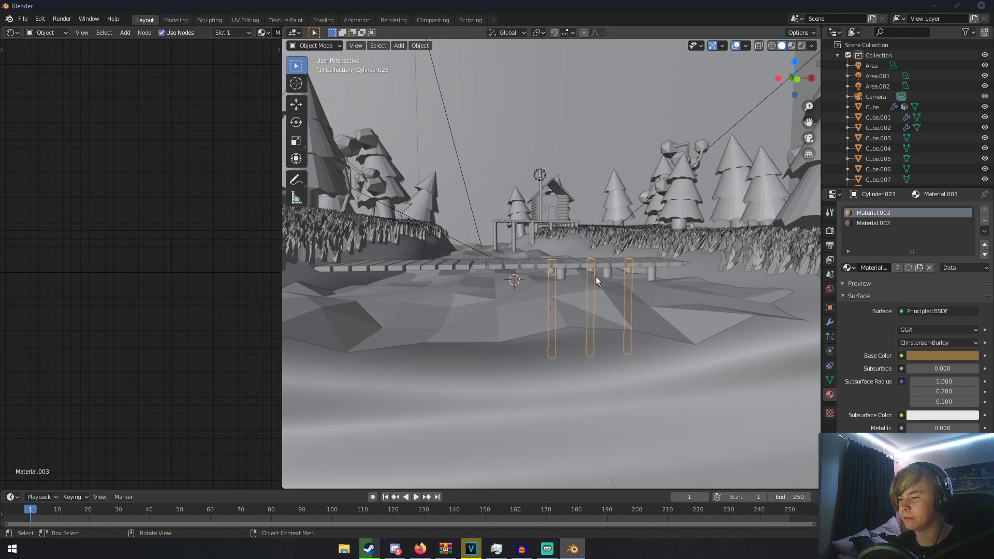
scroll(596, 276, up, 3)
scroll(688, 294, down, 3)
key(shift+d)
key(x)
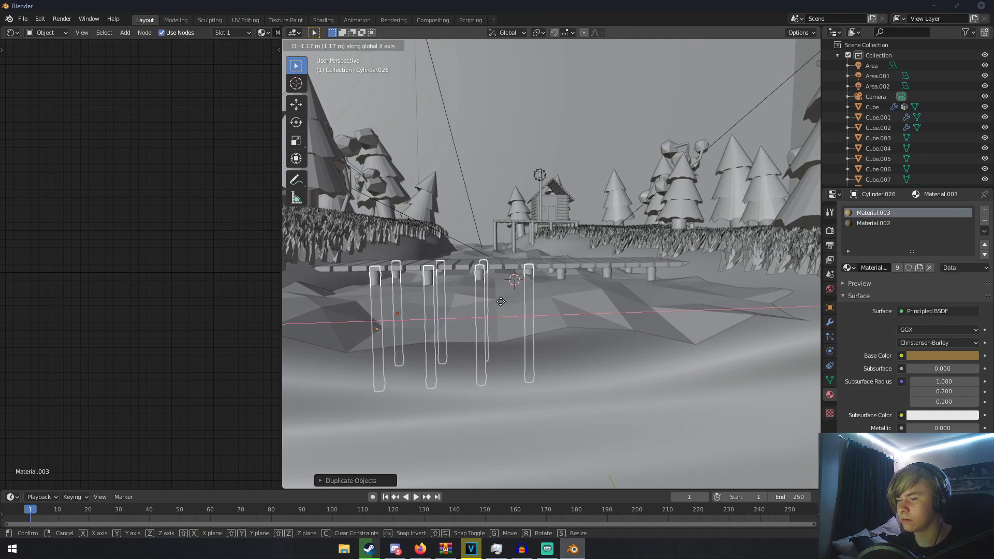
click(497, 301)
- View the scene with the new bridge through the camera in Rendered shading
mouse_move(497, 300)
middle_down()
mouse_move(445, 322)
mouse_move(489, 311)
middle_up()
scroll(448, 322, down, 5)
key(KP_0)
key(z)
click(527, 181)
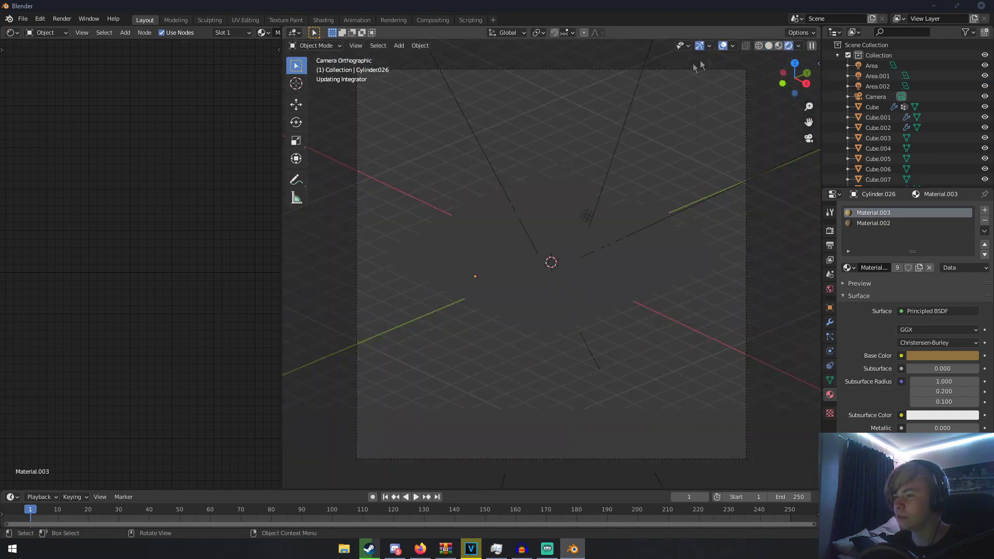
- Check the render without overlays, and in Solid shading duplicate the dock's lamp post with its point light along the Y axis to the bridge
click(720, 45)
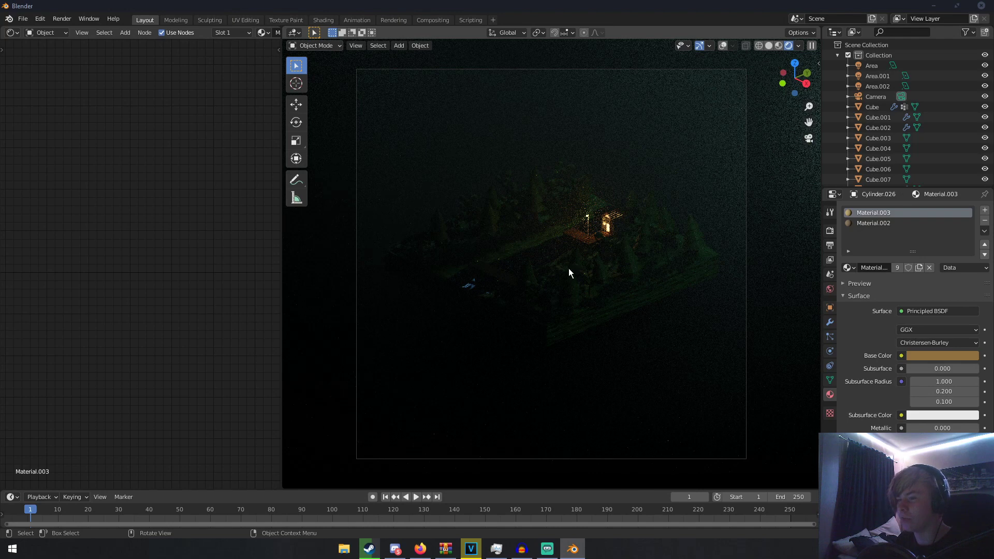
key(z)
click(644, 268)
middle_drag(643, 268, 623, 275)
scroll(623, 275, up, 4)
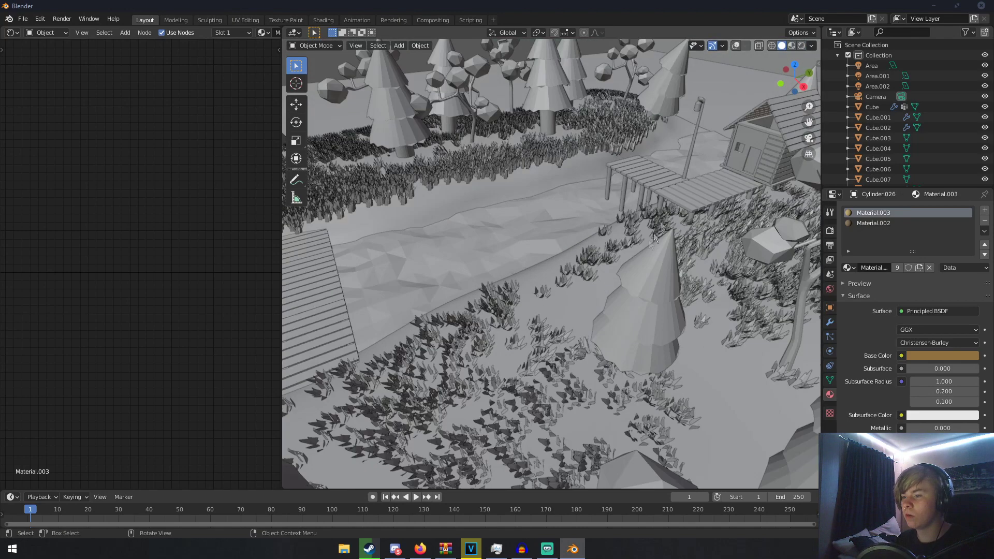
click(701, 114)
click(735, 46)
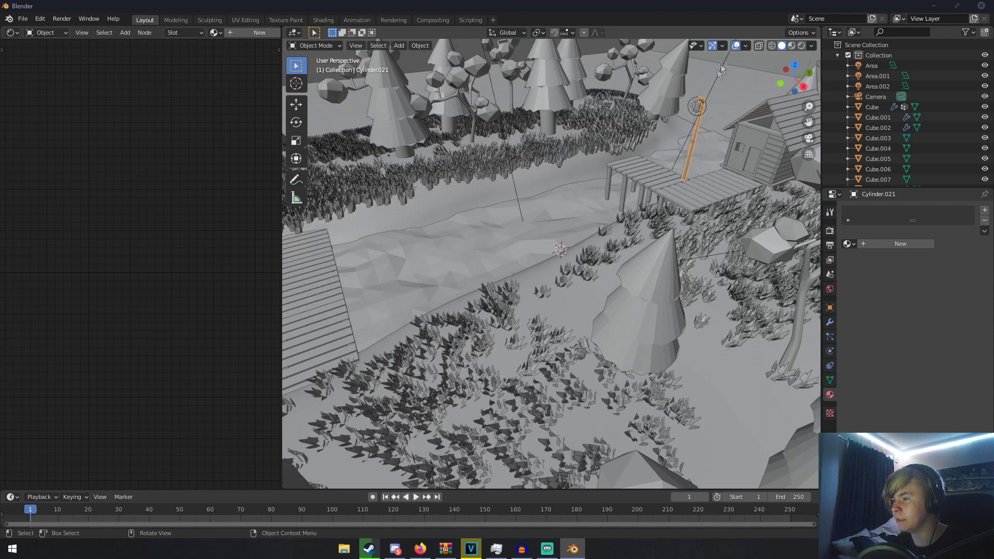
click(695, 106)
scroll(710, 106, down, 5)
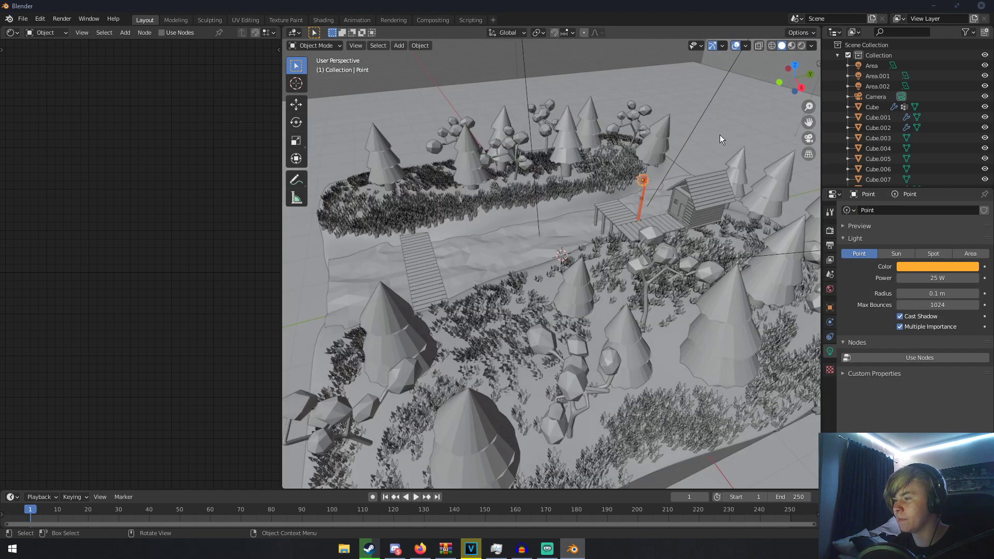
key(shift+d)
key(y)
click(468, 171)
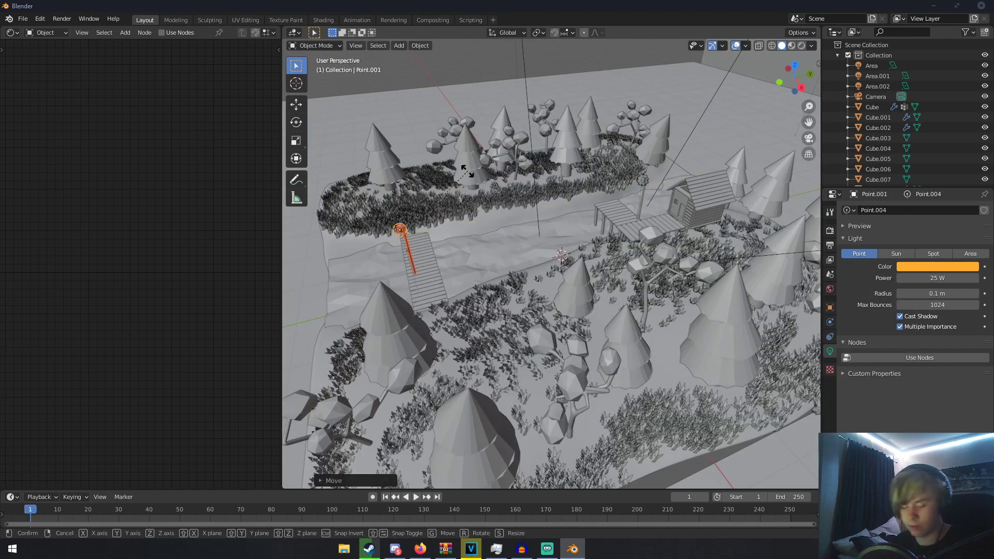
- Rotate the copied lamp post and light about the Z axis and move them onto the corner of the bridge's far end
text(rz18)
key(Return)
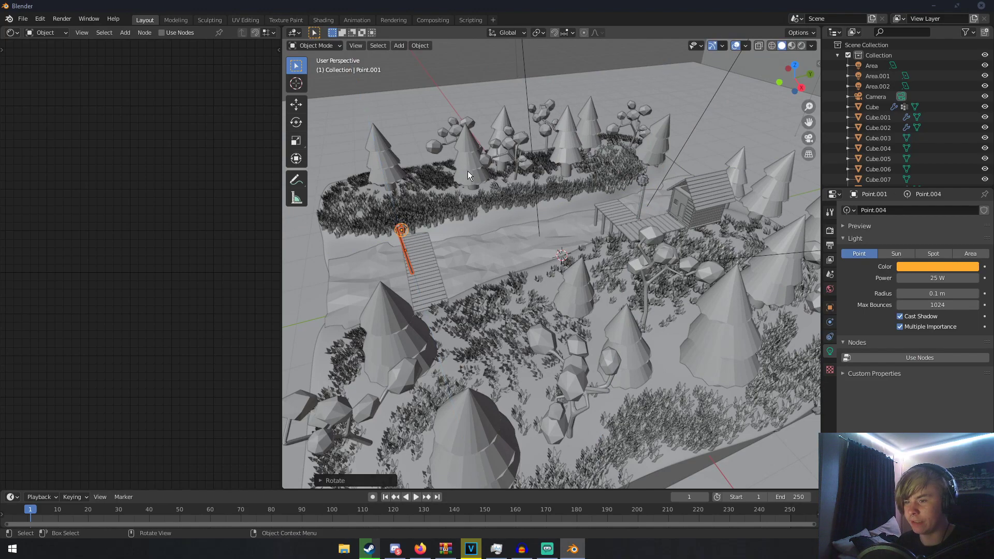
middle_drag(468, 170, 613, 173)
key(g)
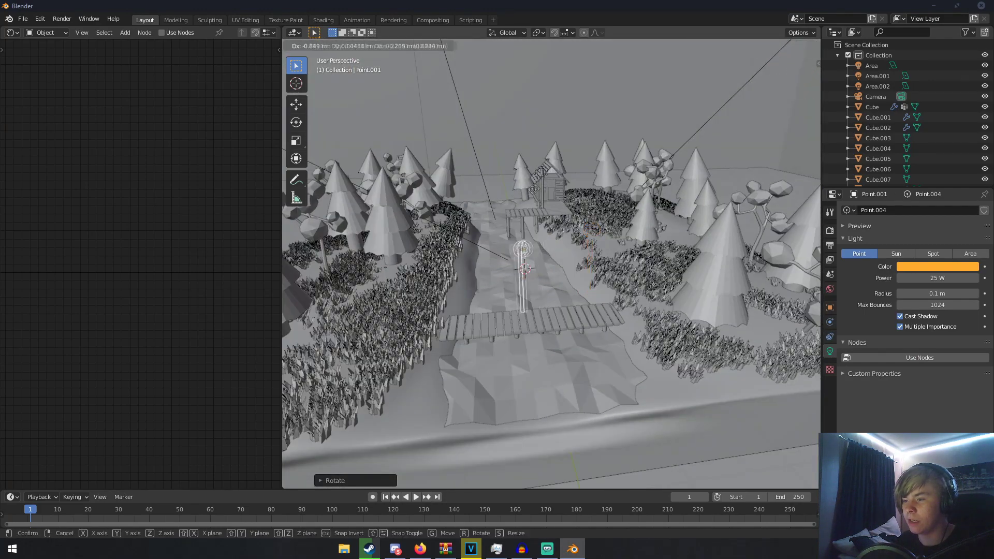
click(466, 216)
middle_drag(466, 216, 432, 264)
key(KP_Decimal)
middle_drag(611, 296, 530, 298)
key(g)
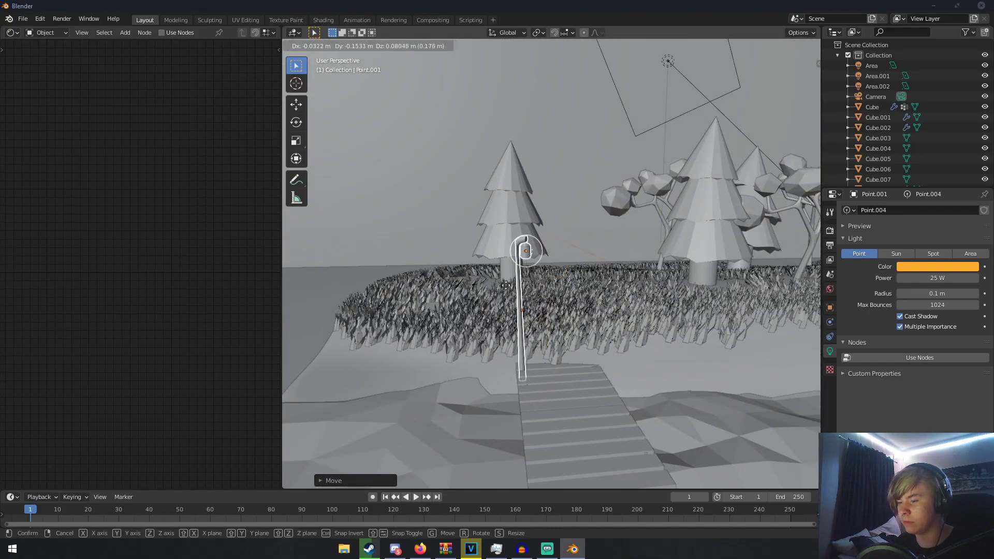
click(505, 281)
middle_drag(504, 282, 552, 287)
- View the scene with the bridge lamp through the camera in Rendered shading with overlays hidden
key(KP_0)
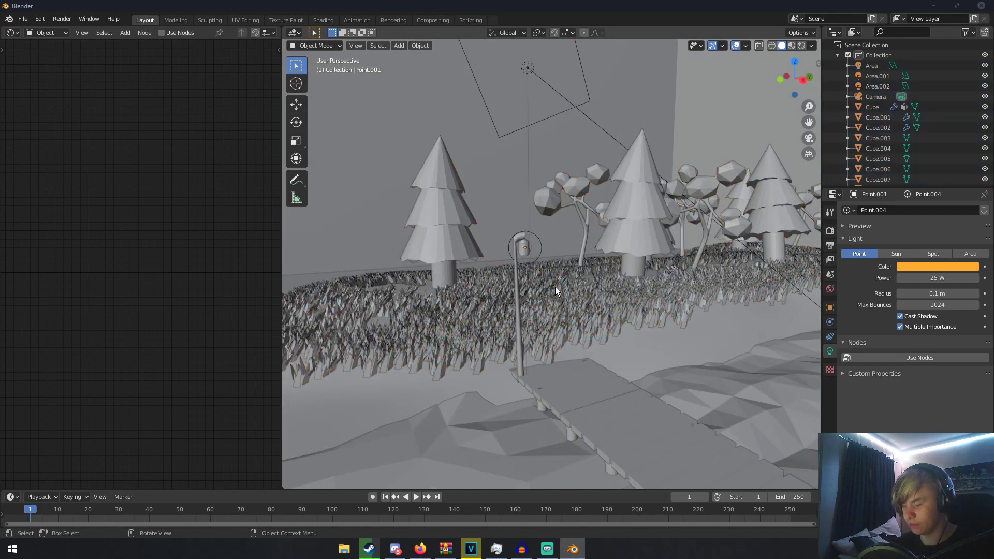
key(z)
click(544, 178)
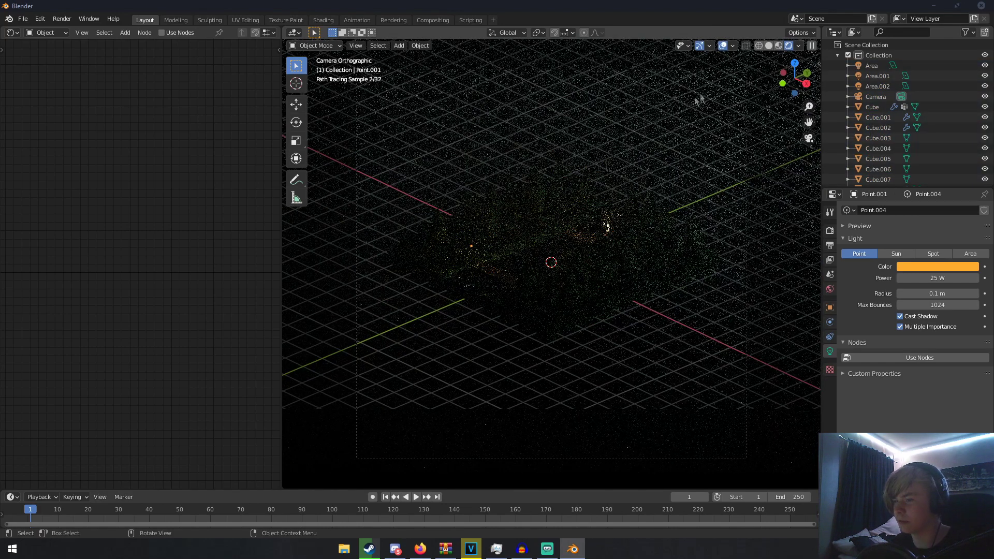
key(shift+alt+z)
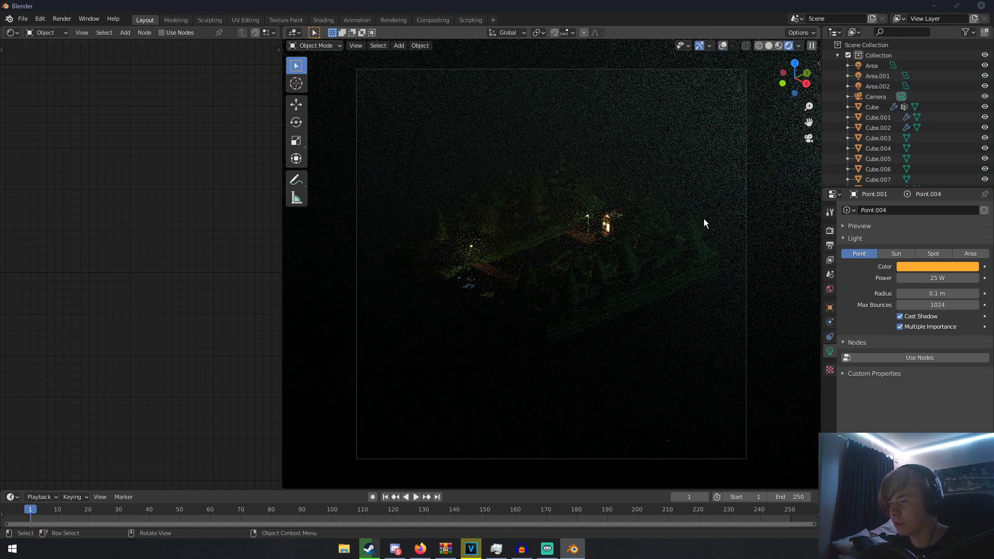